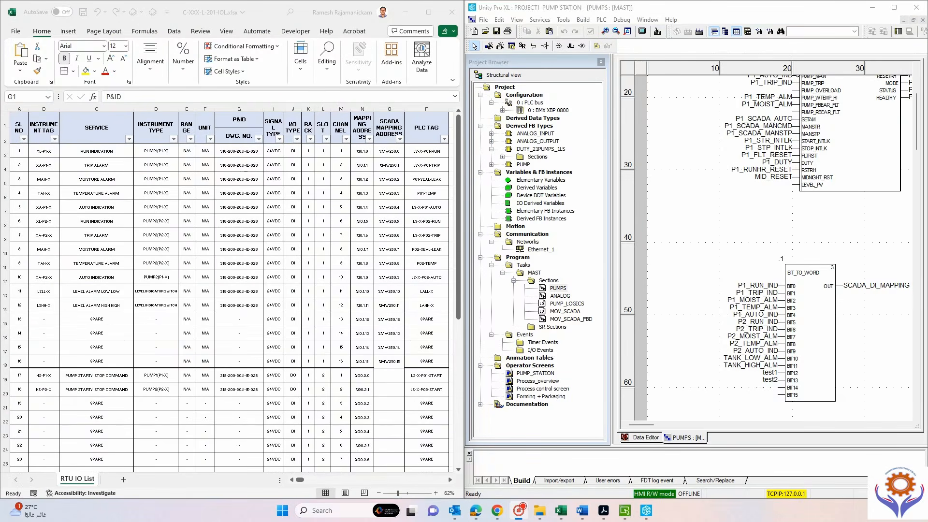
Check the pump variables and their device addresses in the variable editor, and save the HMI project.
click(239, 120)
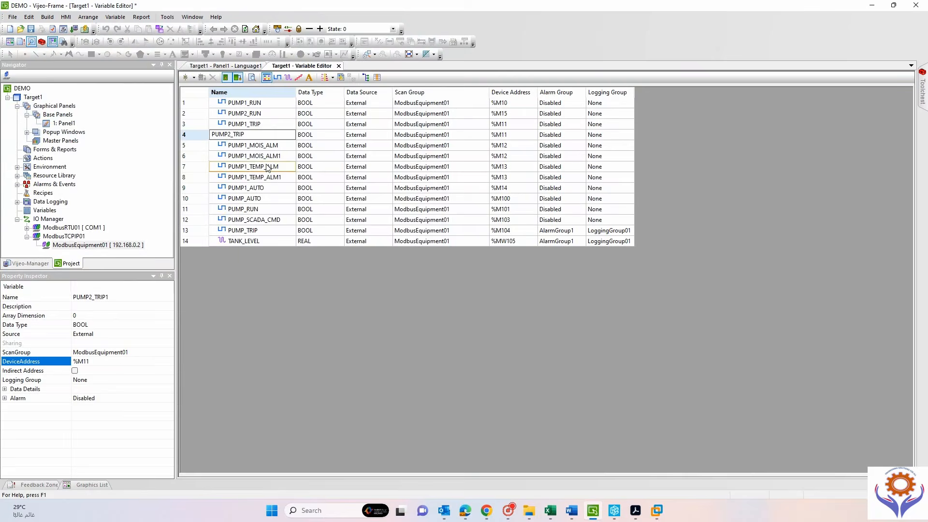
click(236, 166)
click(518, 136)
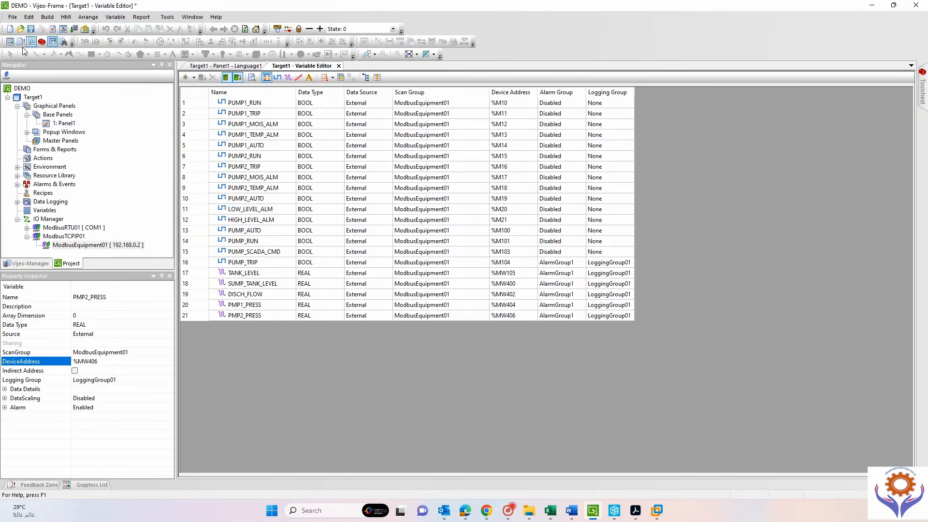
click(32, 30)
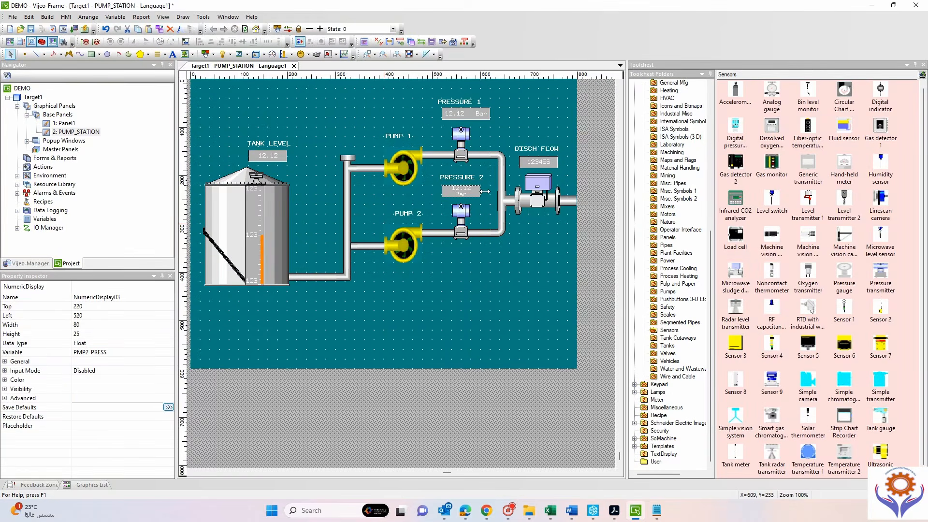
Widen the PRESSURE 2 numeric display so that its value and Bar unit fit on one line.
drag(485, 192, 486, 192)
click(474, 284)
double_click(531, 149)
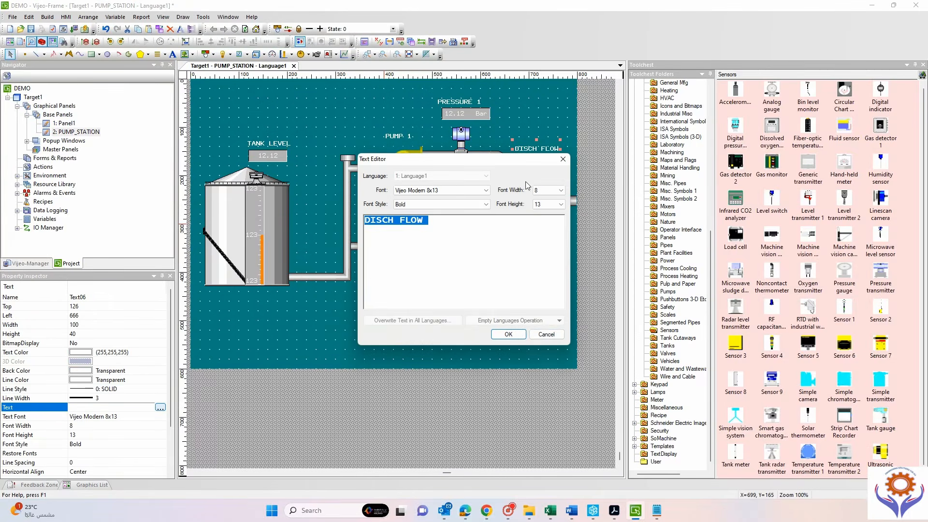
click(537, 333)
Open the settings of the numeric display under DISCH FLOW and start choosing its variable.
click(544, 163)
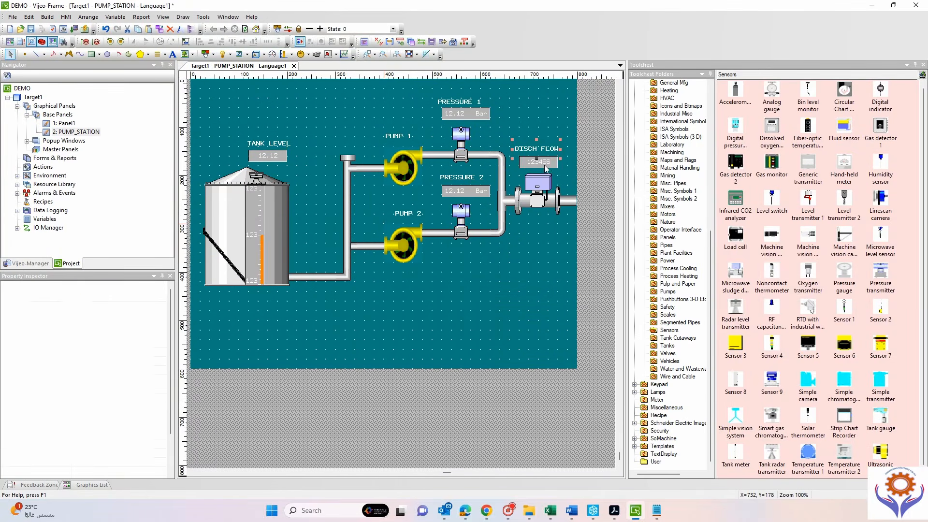
double_click(545, 165)
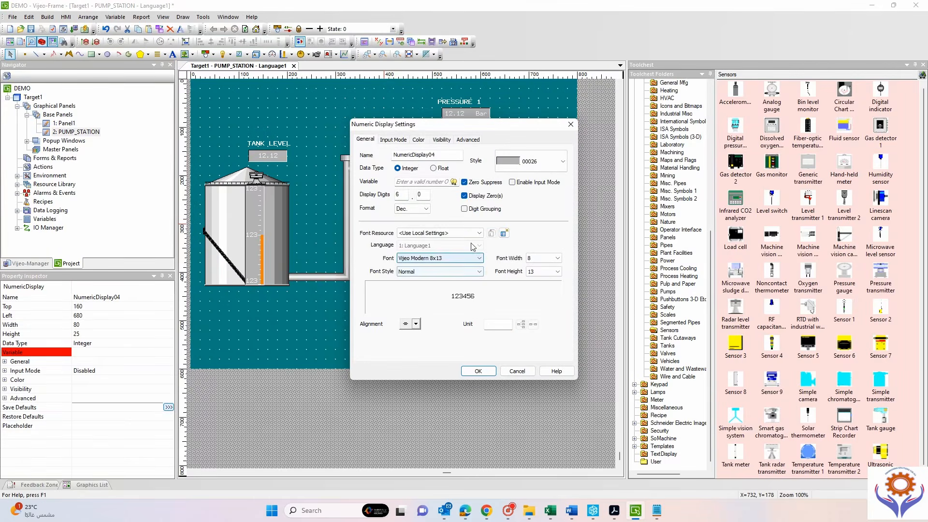
click(452, 182)
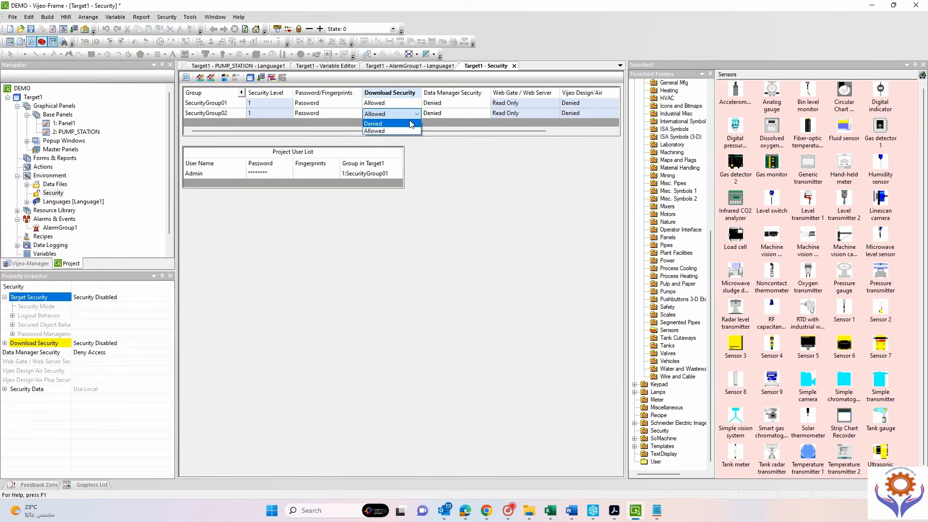
Keep SecurityGroup02's download security at Allowed and open its Data Manager Security options.
click(469, 120)
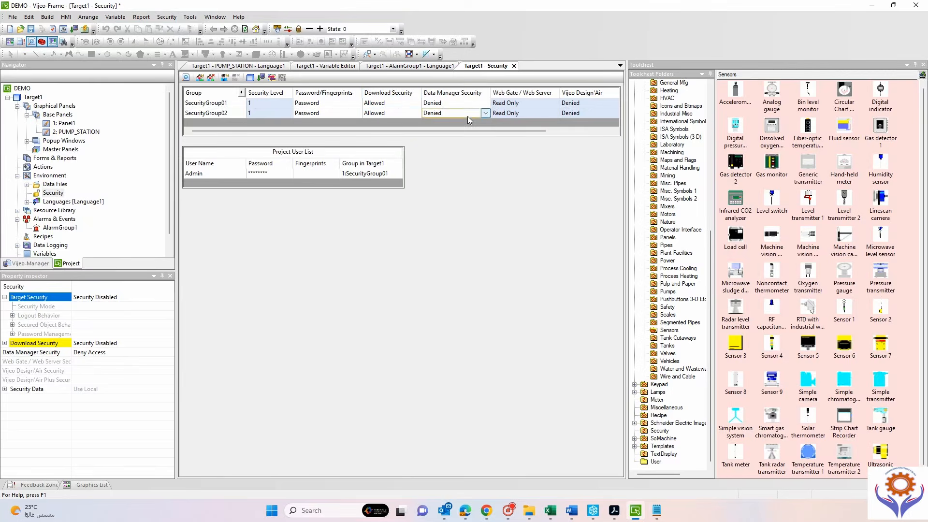
click(487, 115)
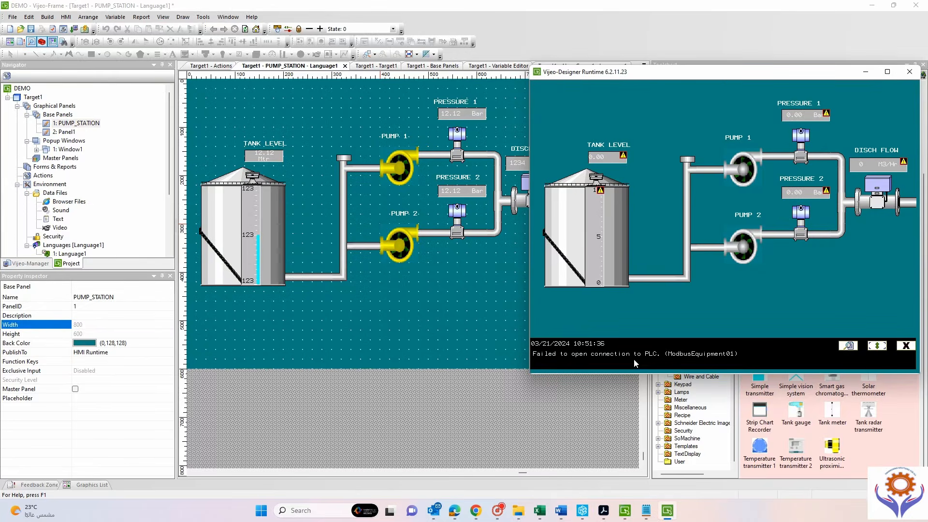
drag(718, 76, 697, 96)
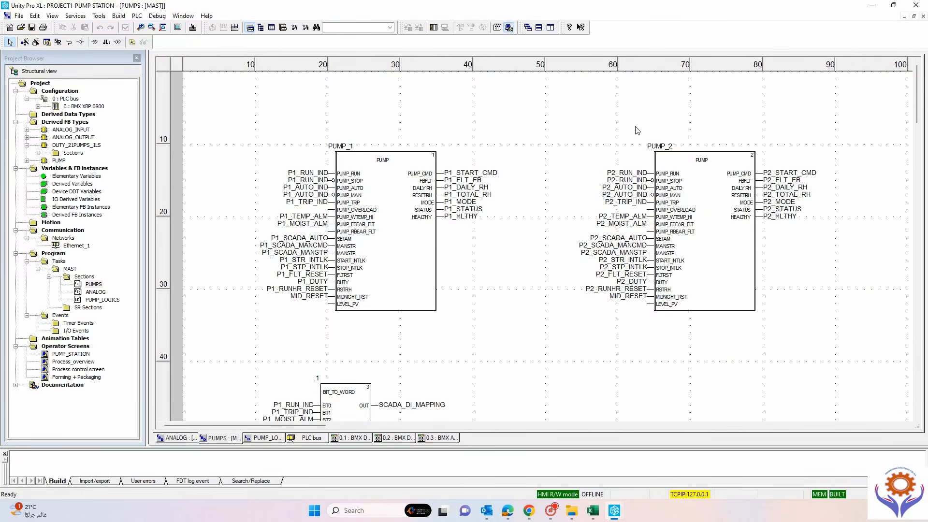
Inspect the SCADA_DI_MAPPING output of the BIT_TO_WORD block and compare it with the SCADA mapping addresses in the I/O list.
scroll(515, 312, down, 5)
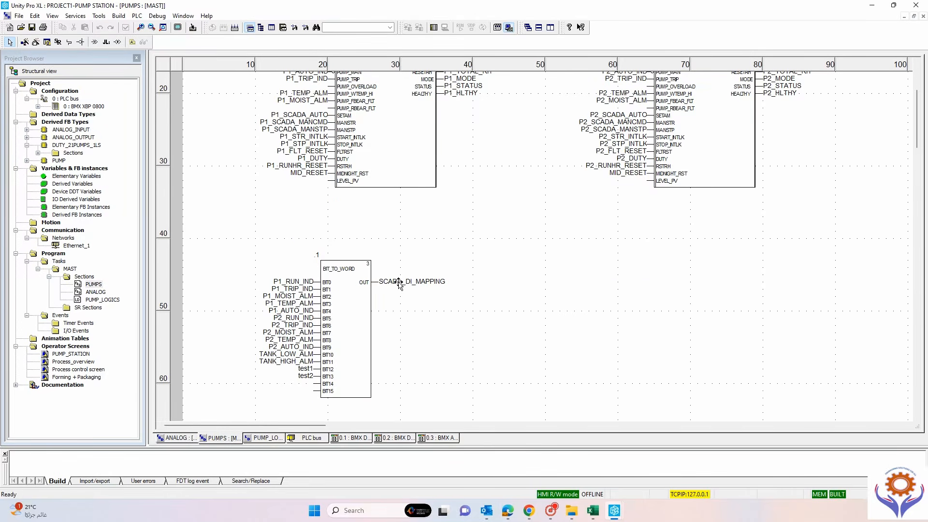
mouse_move(398, 282)
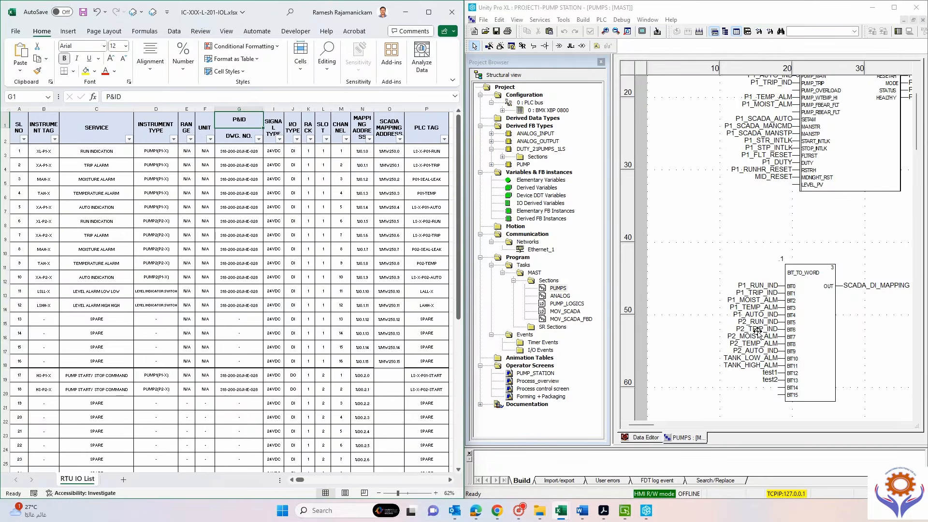
mouse_move(869, 289)
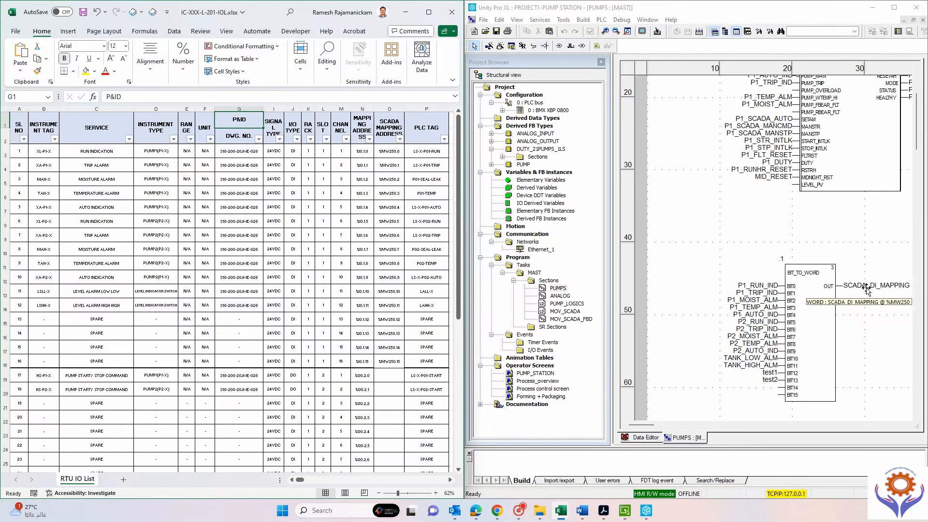
drag(389, 153, 386, 362)
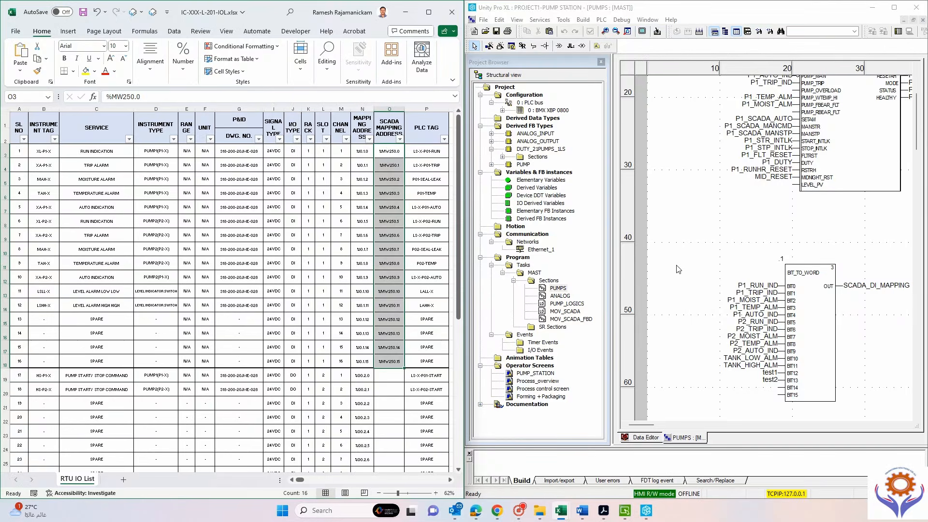
click(716, 227)
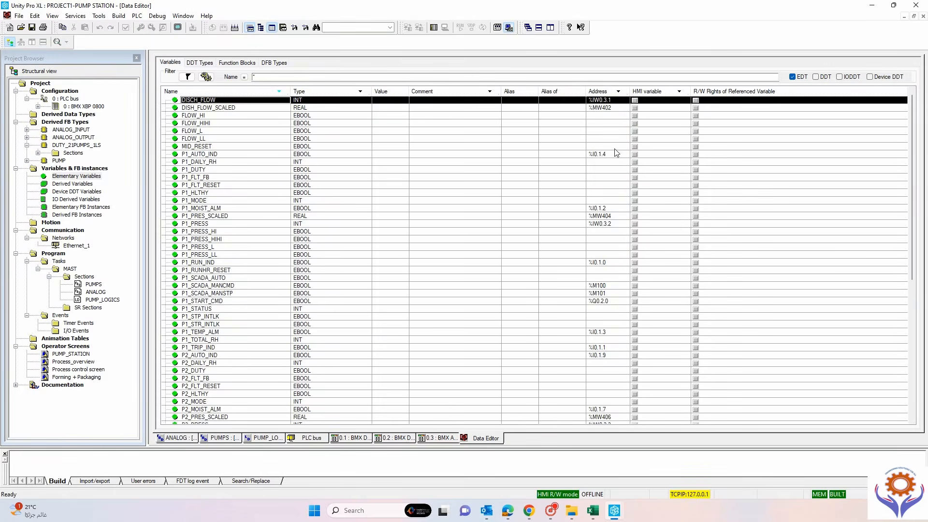
Sort the variables in the Data Editor by address and review the addressed inputs and memory words.
click(620, 94)
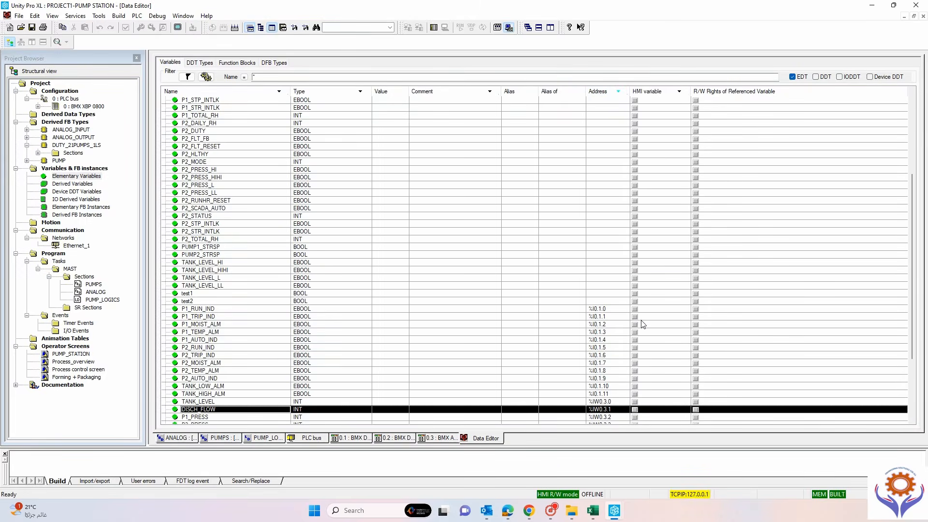
scroll(638, 328, down, 3)
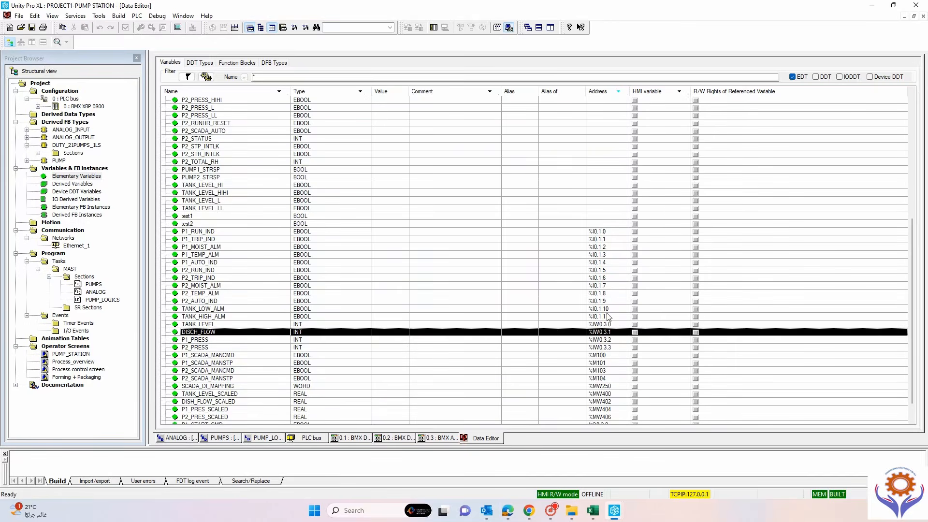
scroll(610, 360, down, 1)
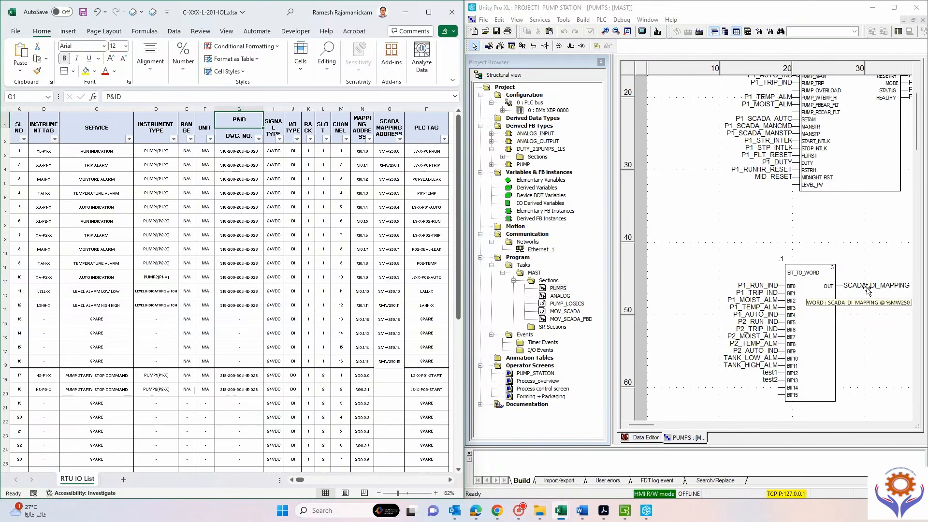
Check the address of SCADA_DI_MAPPING against the %MW250.0 to %MW250.15 entries in the I/O list.
mouse_move(868, 290)
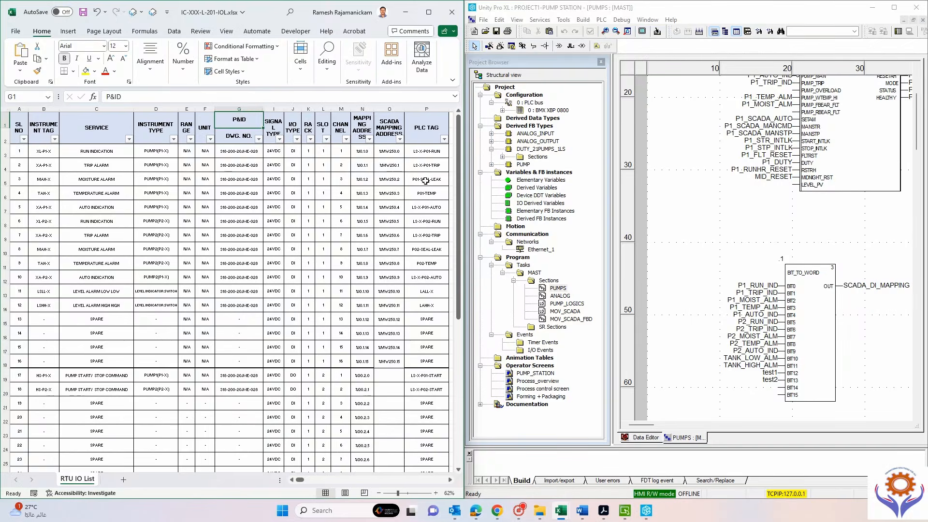
drag(389, 153, 386, 361)
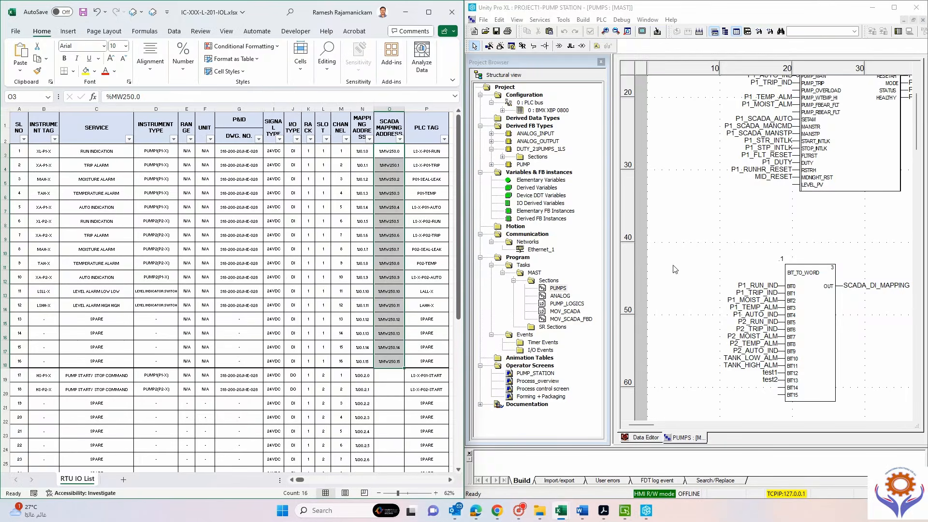
click(716, 228)
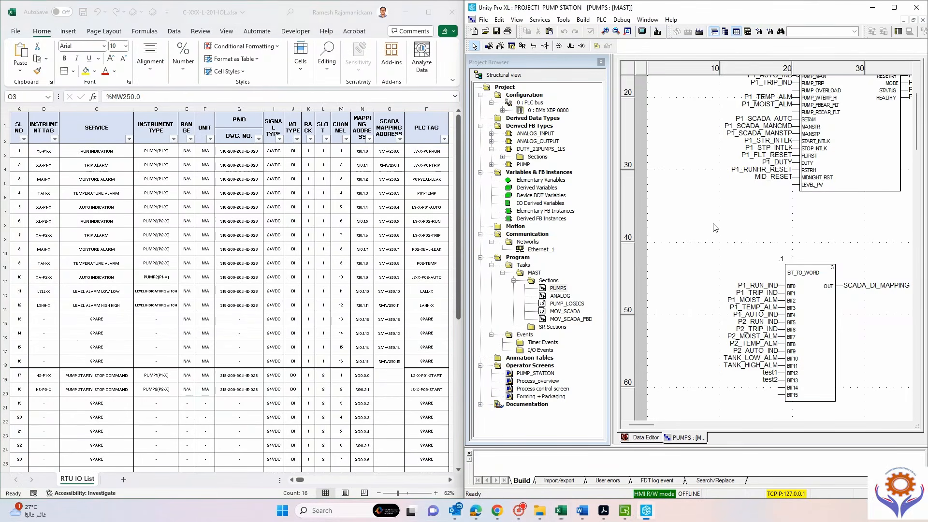
Compare the MOV_SCADA ladder section with the MOVE blocks in MOV_SCADA_FBD, and return to MOV_SCADA.
click(569, 312)
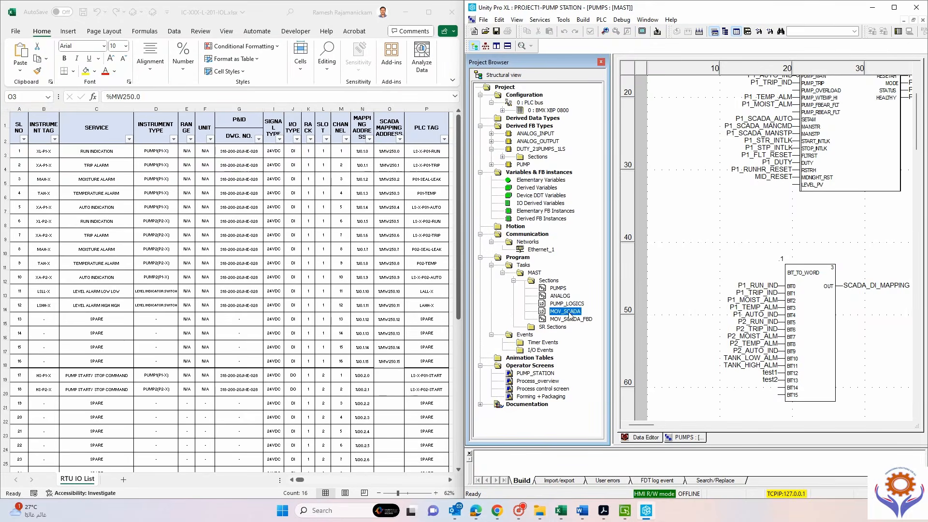
double_click(569, 312)
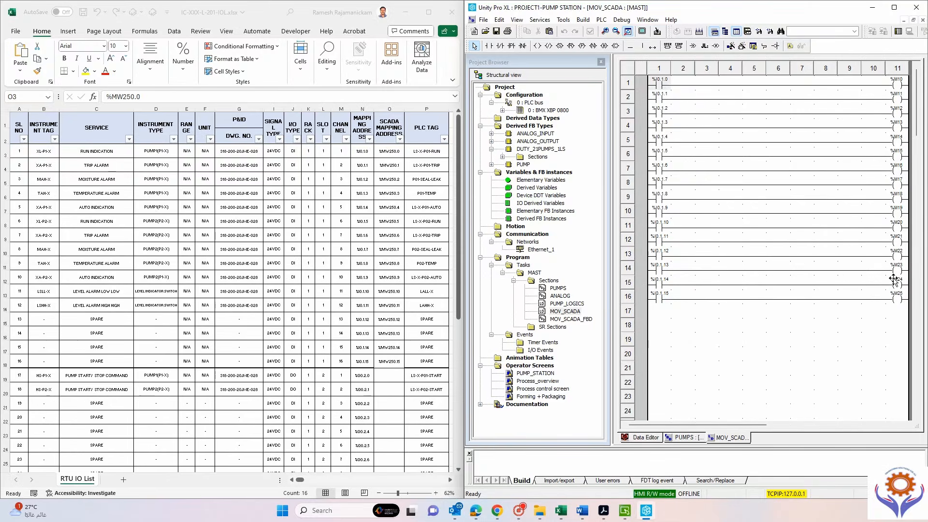
double_click(583, 319)
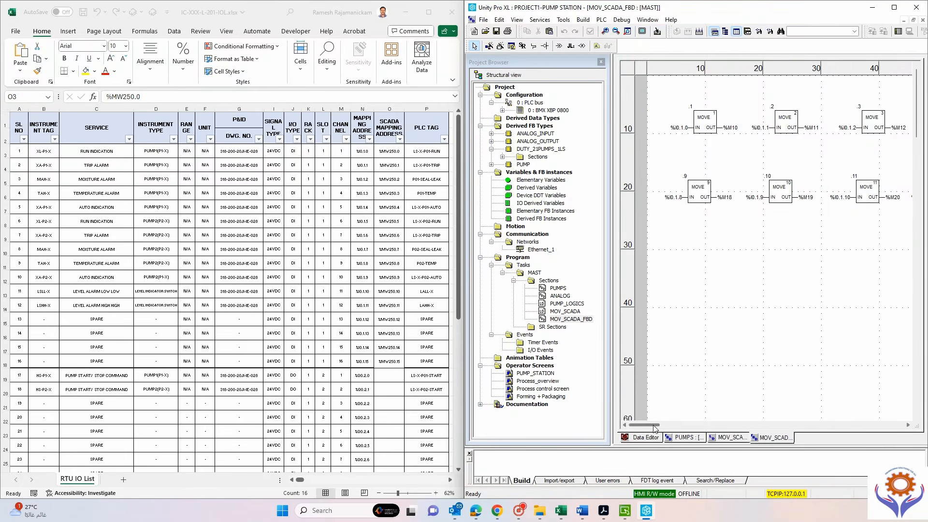
mouse_move(655, 428)
mouse_down()
mouse_move(738, 428)
mouse_move(656, 429)
mouse_up()
double_click(565, 312)
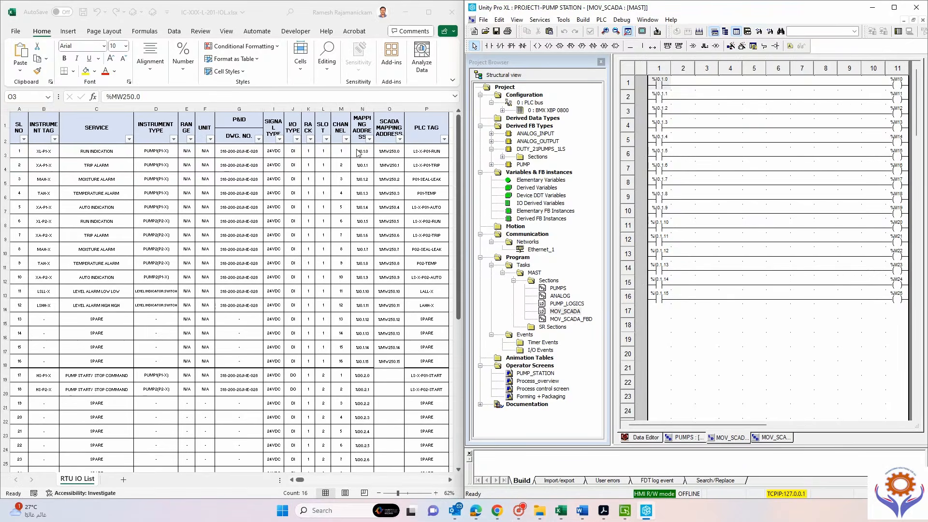
Insert a column before SCADA MAPPING ADDRESS in the I/O list and title it SCADA MAPPING 1.
click(387, 109)
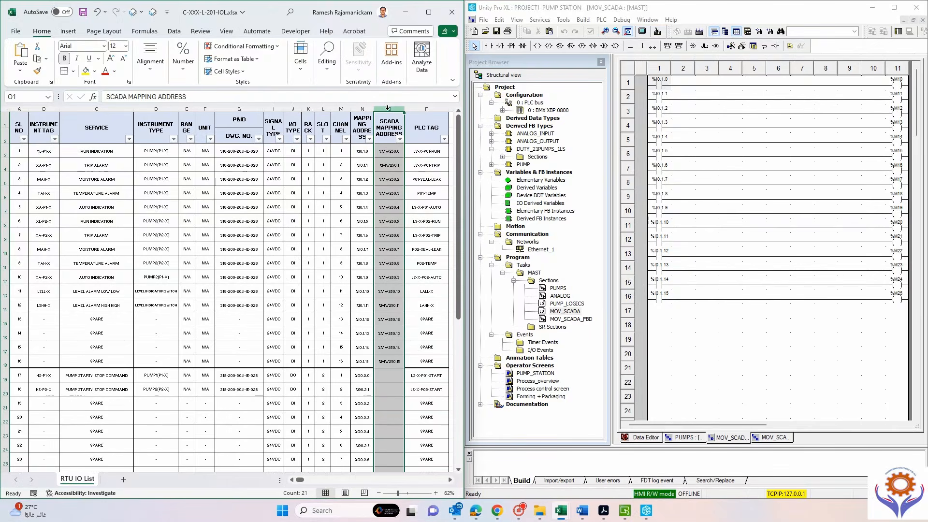
right_click(389, 112)
click(431, 208)
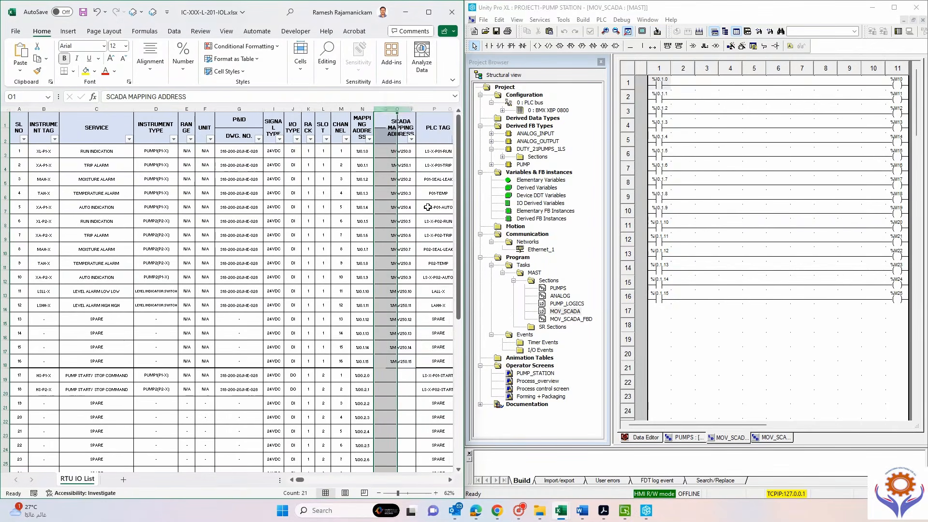
click(382, 121)
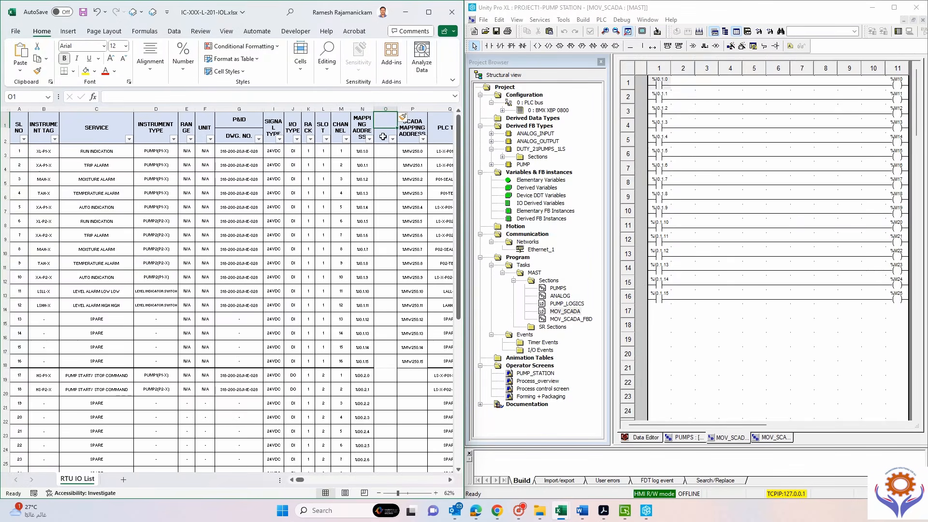
text(SCADA)
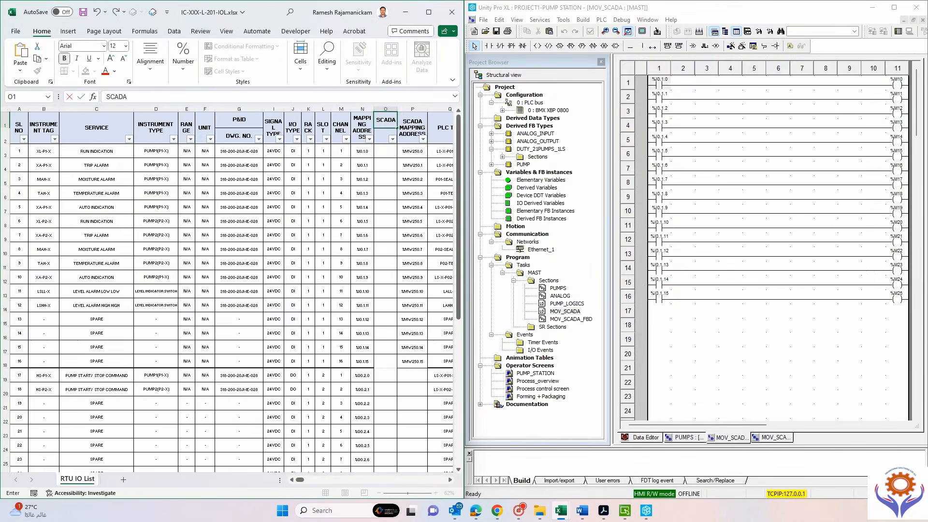
text( MAPPING 1)
key(Return)
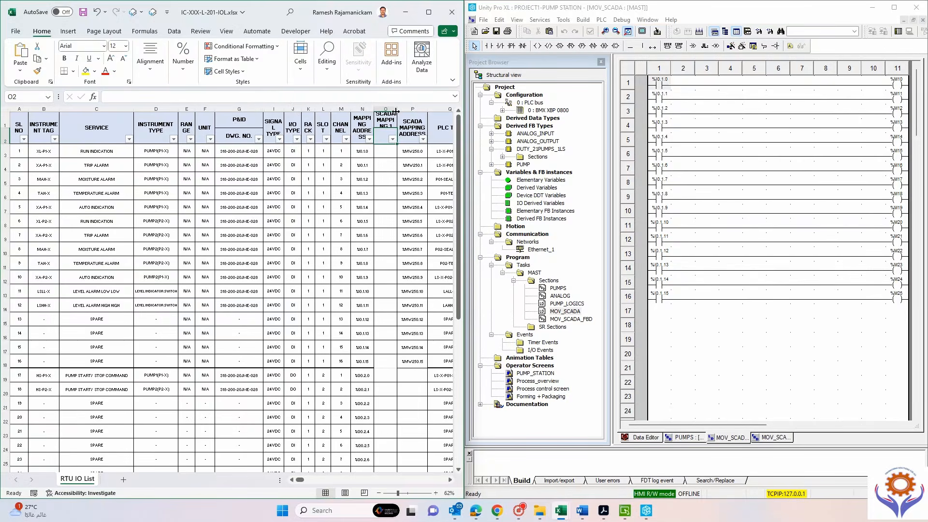
Enter %M10 as the SCADA MAPPING 1 address of the first RUN INDICATION input, with a capital M.
click(381, 152)
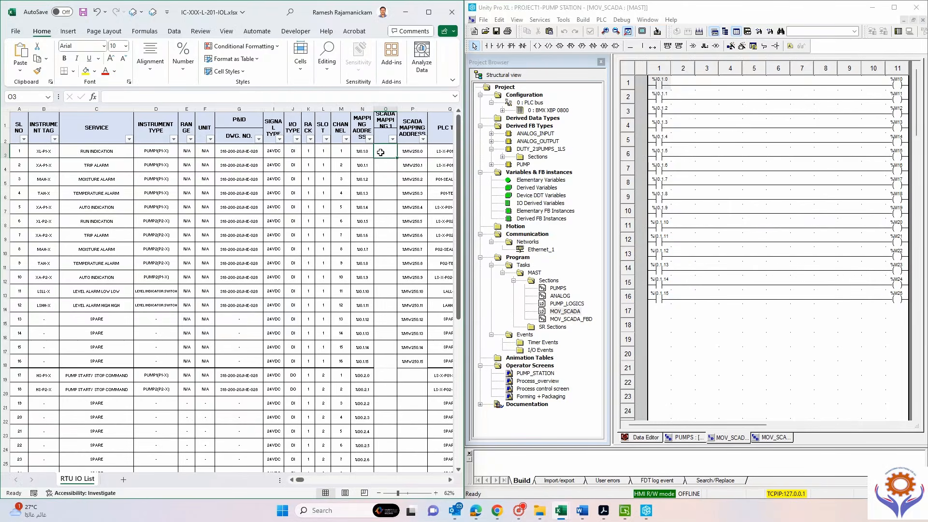
text(%)
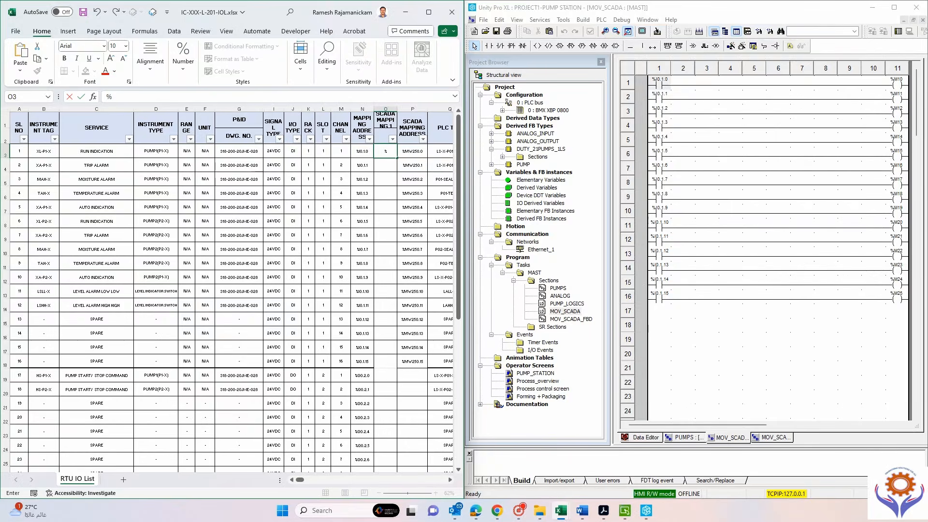
text(m10)
key(Return)
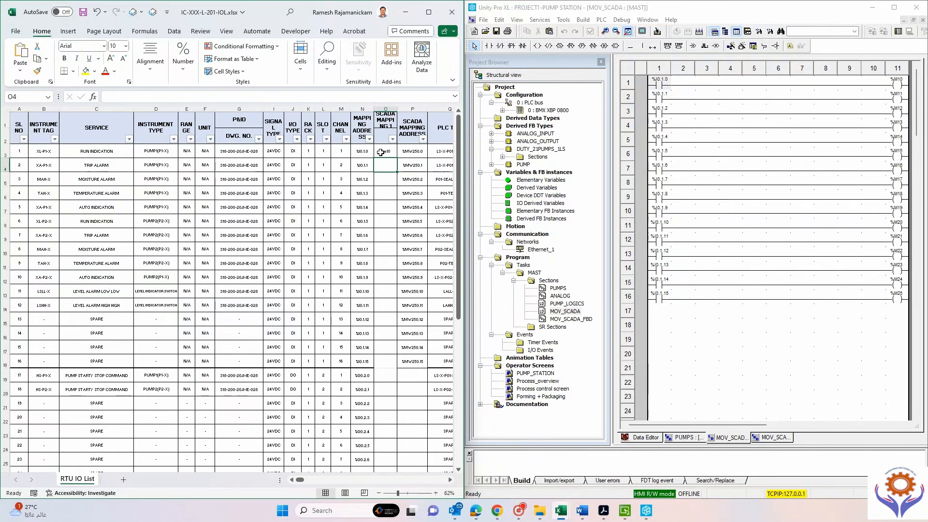
double_click(381, 153)
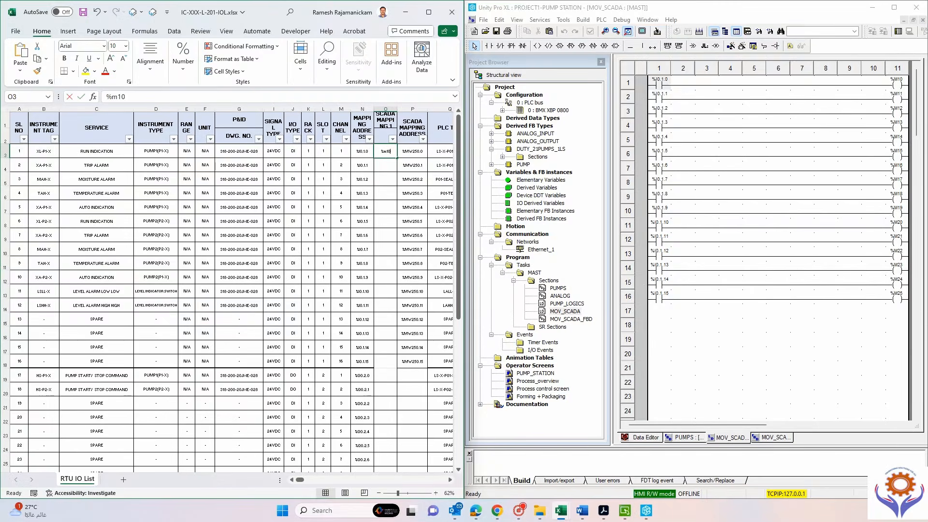
key(BackSpace)
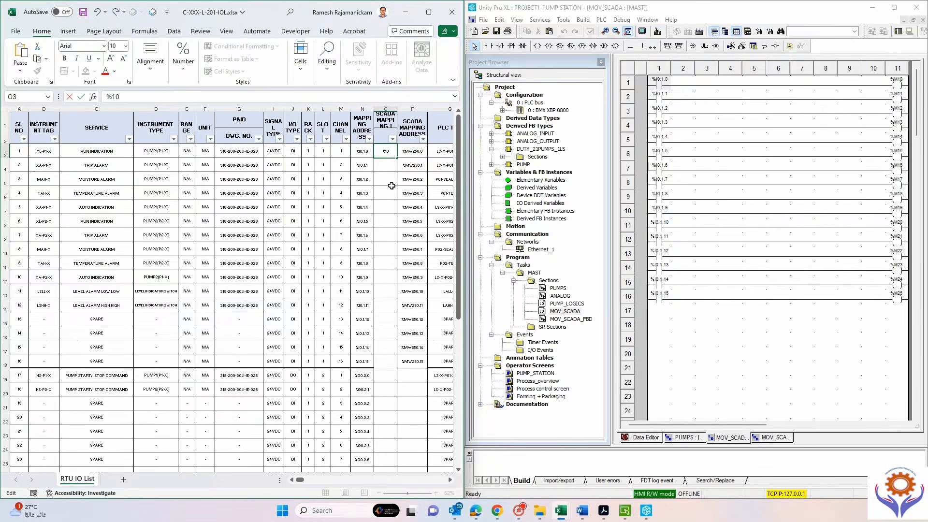
text(M)
click(386, 167)
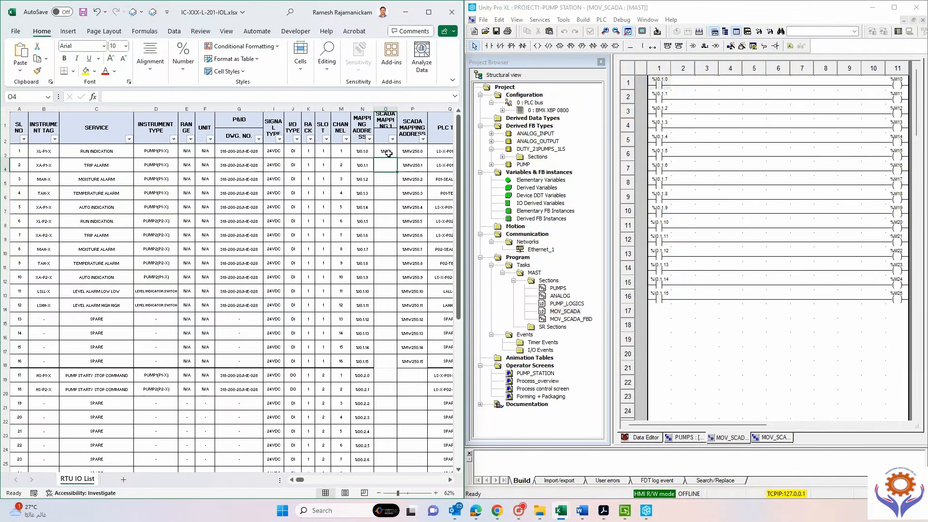
Fill the SCADA MAPPING 1 series down through the sixteenth input, ending at %M25.
click(393, 153)
drag(398, 158, 396, 363)
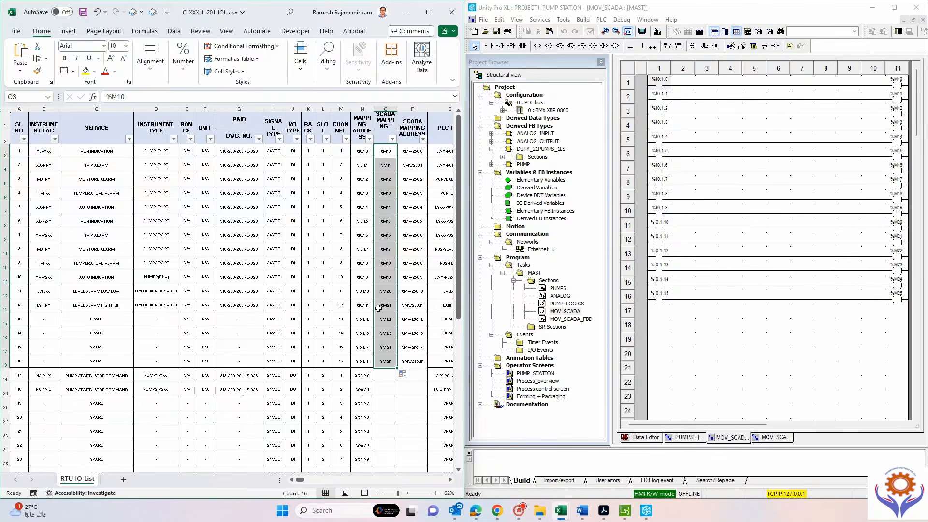
click(389, 403)
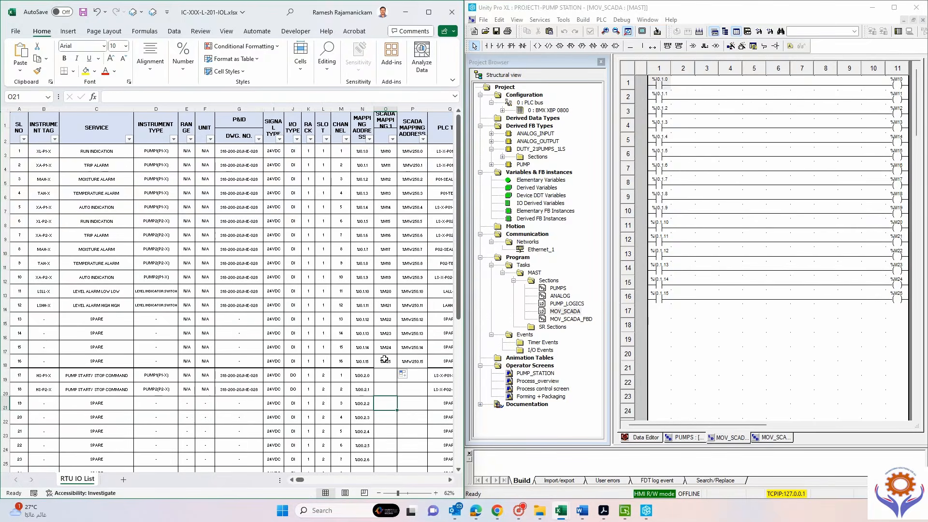
In Unity Pro, open the ANALOG section and examine the scaled outputs of its analog input blocks.
drag(658, 426, 691, 427)
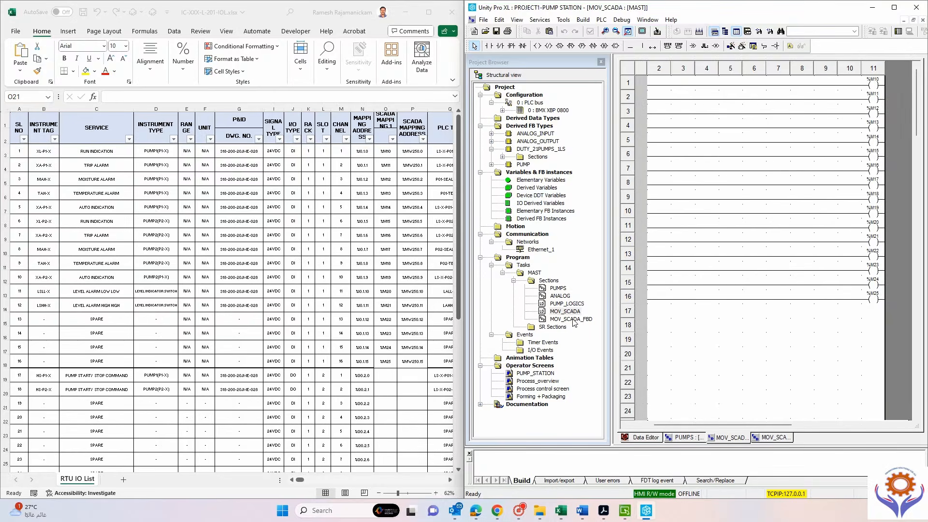
double_click(561, 296)
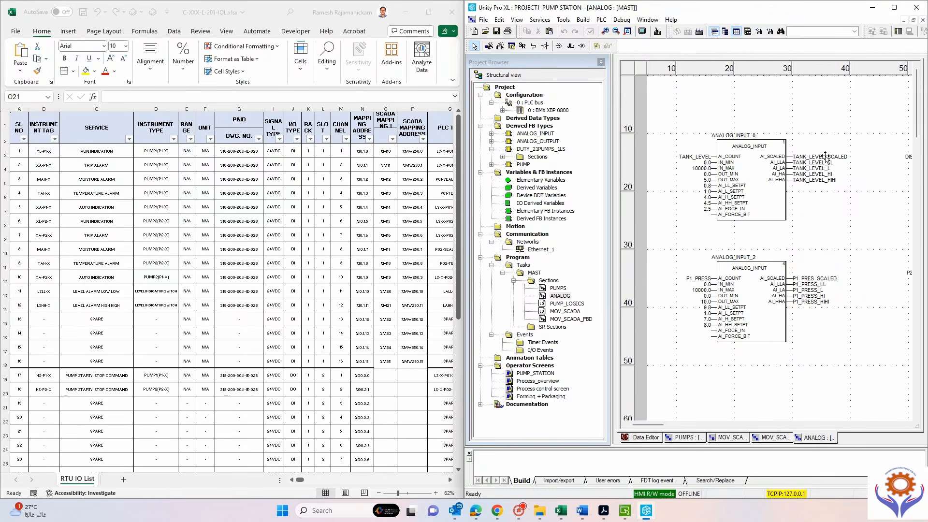
mouse_move(826, 157)
Copy the analog addresses %MW400 to %MW406 into the SCADA MAPPING 1 column of the I/O list and save the workbook.
click(459, 277)
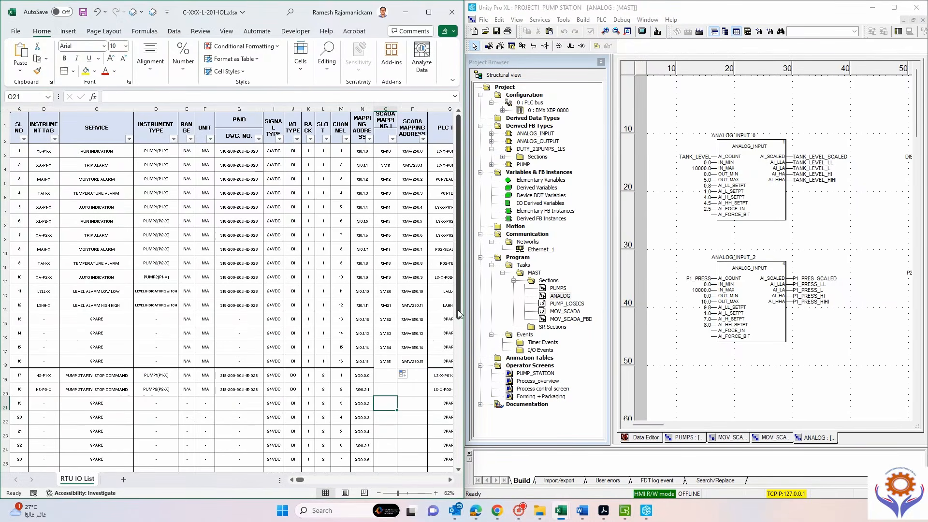
scroll(396, 396, down, 5)
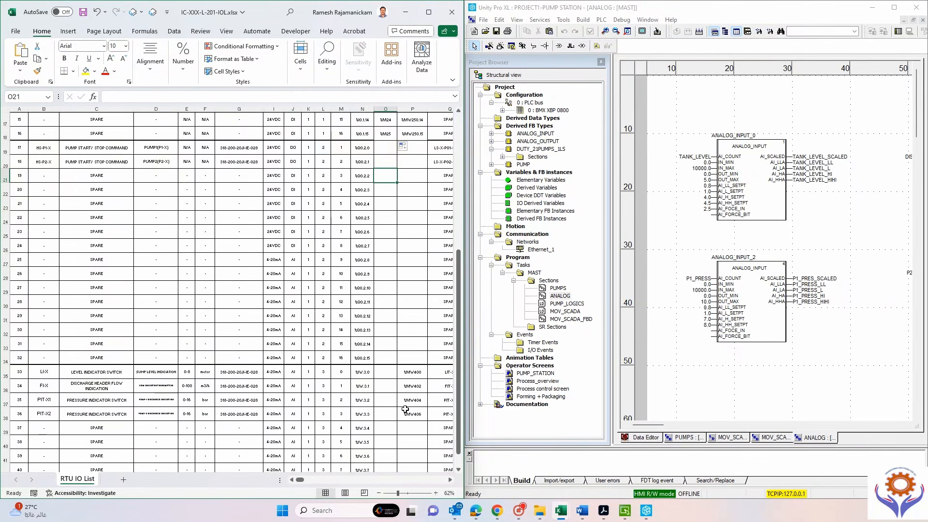
drag(411, 373, 416, 422)
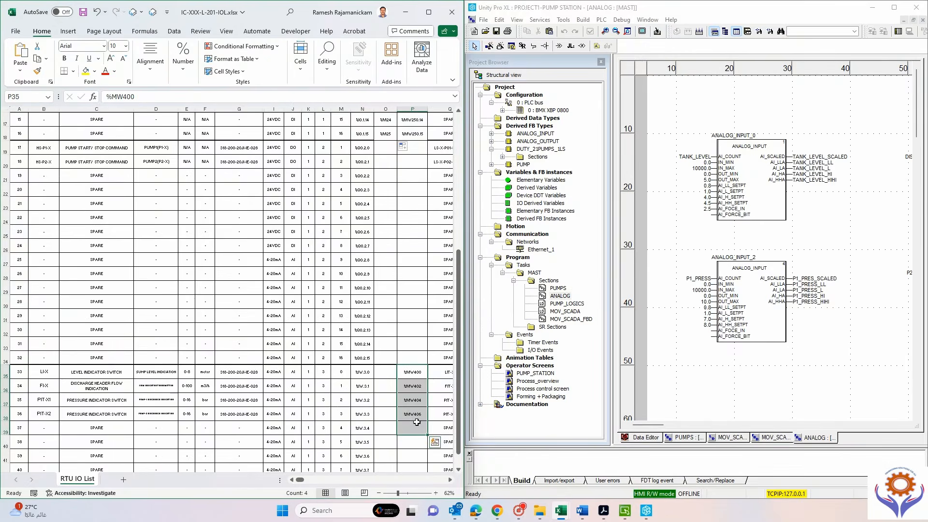
key(ctrl+c)
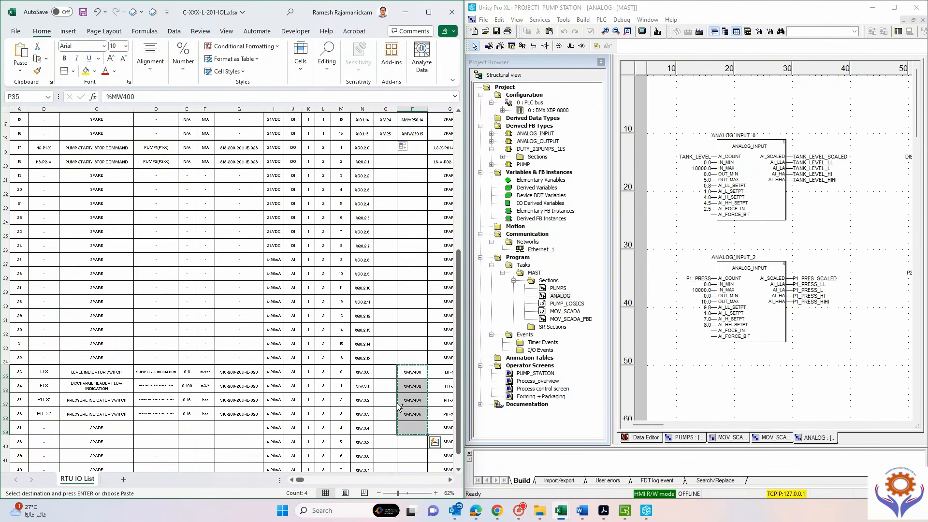
click(387, 375)
key(Return)
click(409, 440)
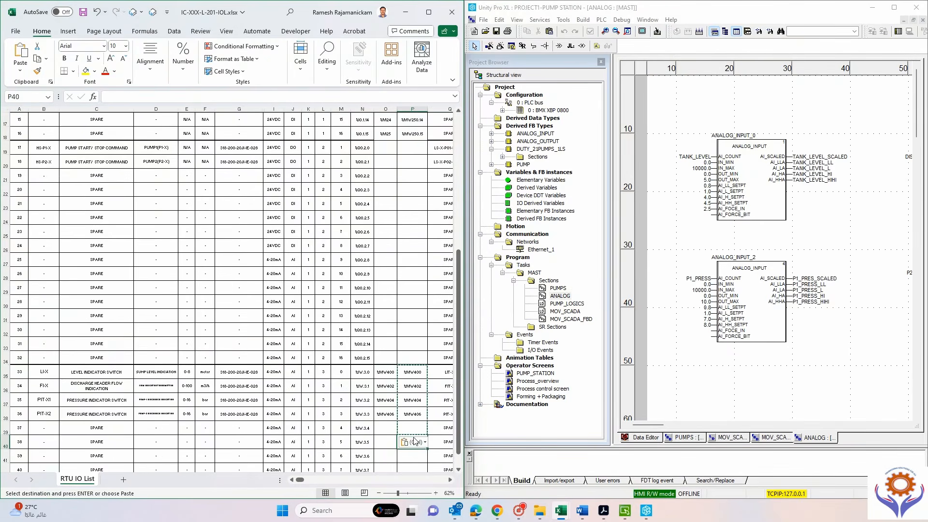
key(ctrl+s)
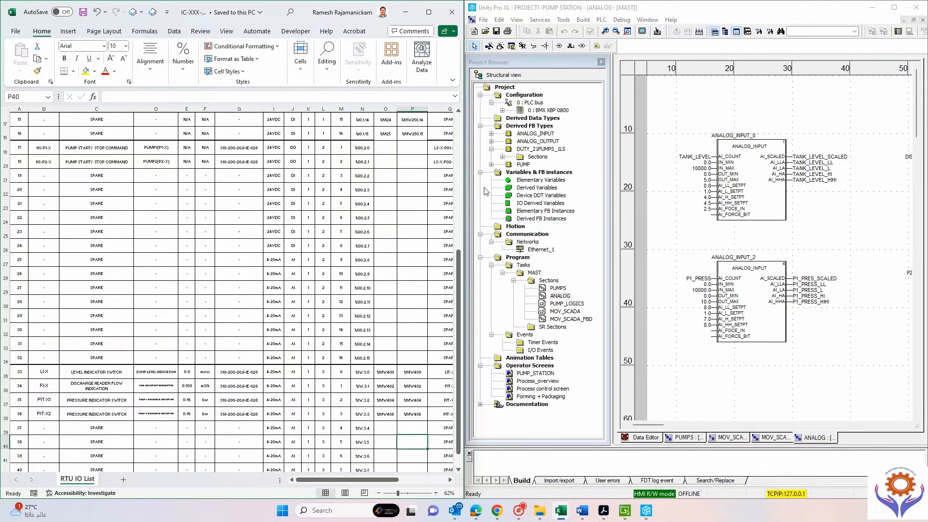
drag(458, 282, 458, 135)
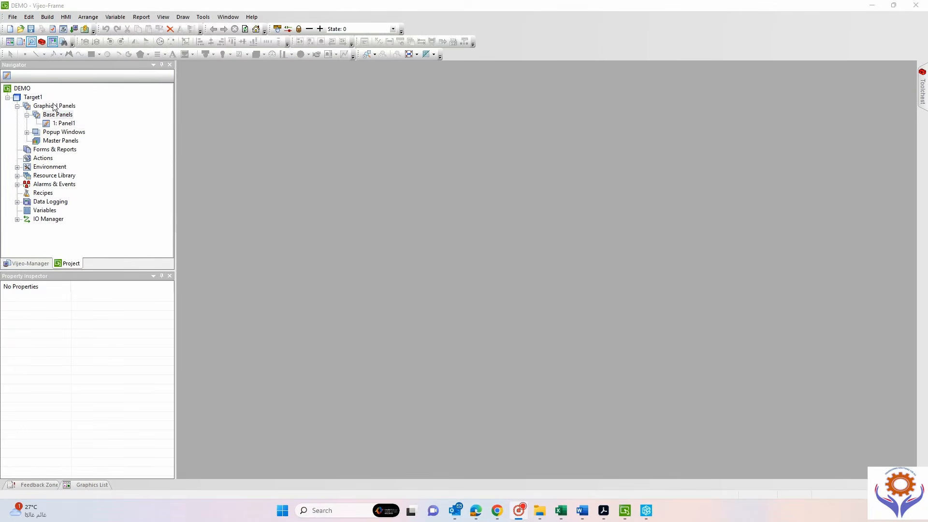
In the Vijeo-Frame DEMO project, view the driver configuration of ModbusTCPIP01 and close it without changes.
click(22, 89)
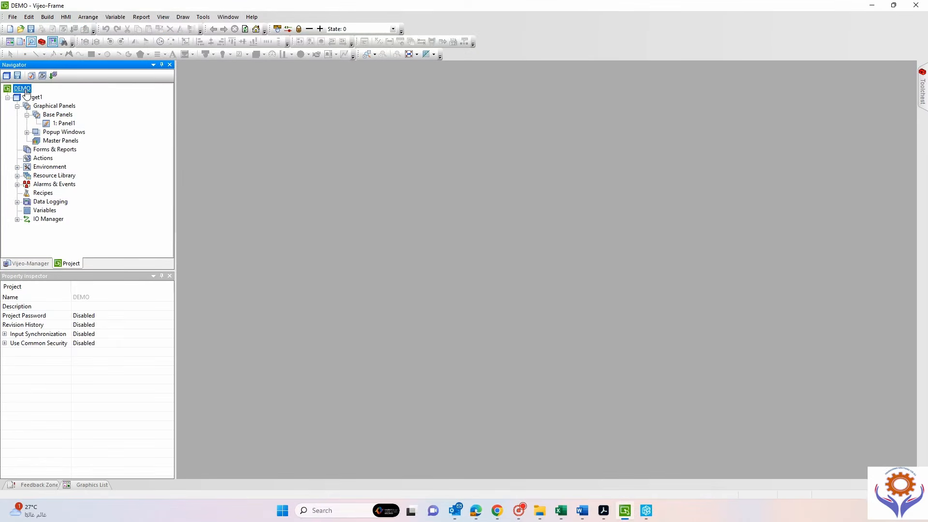
click(18, 219)
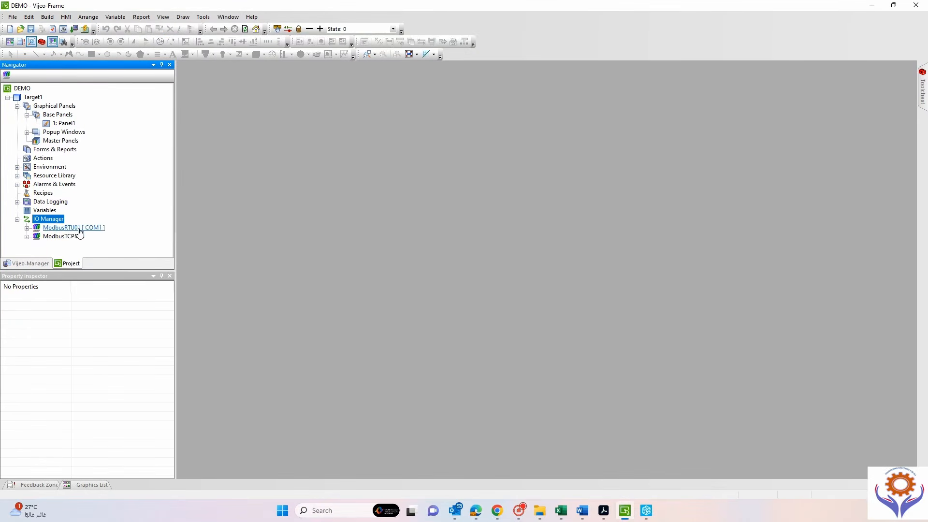
double_click(75, 237)
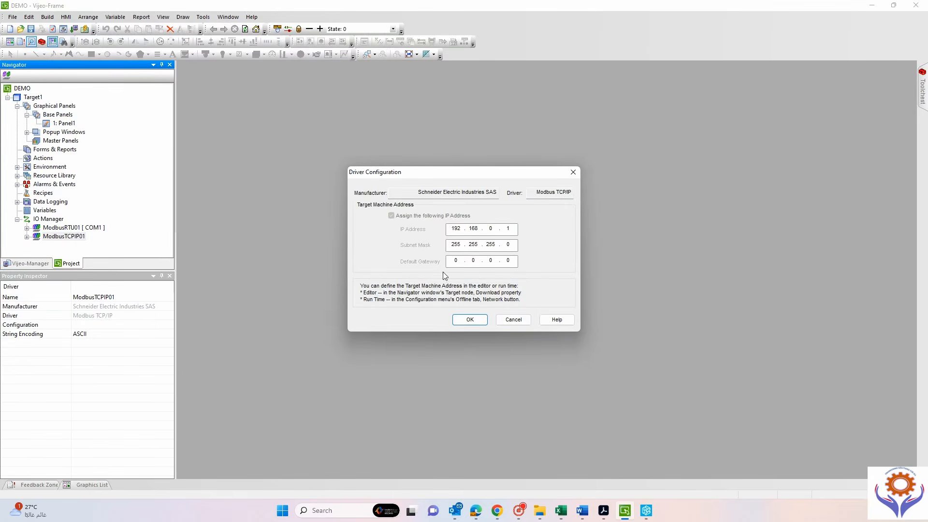
click(512, 321)
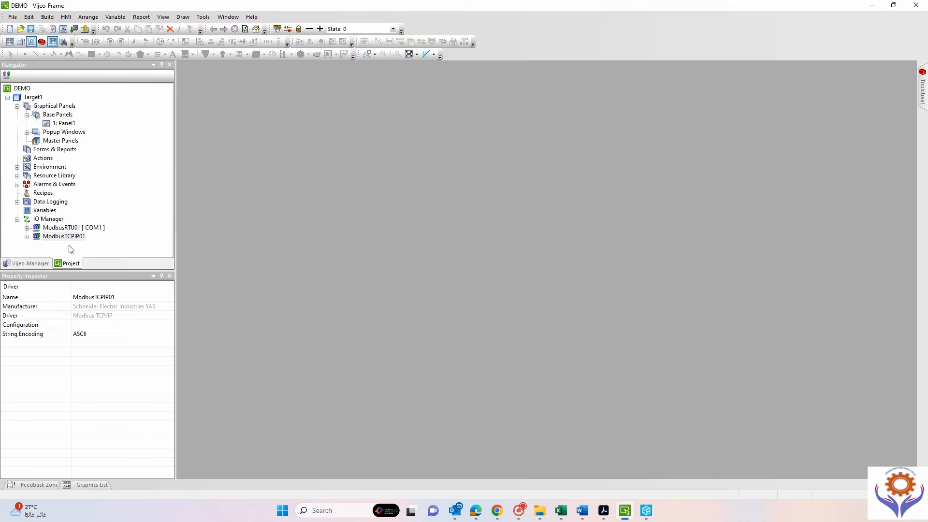
In the ModbusEquipment01 configuration, enable IEC61131 Syntax, disable it again and accept the settings.
double_click(39, 221)
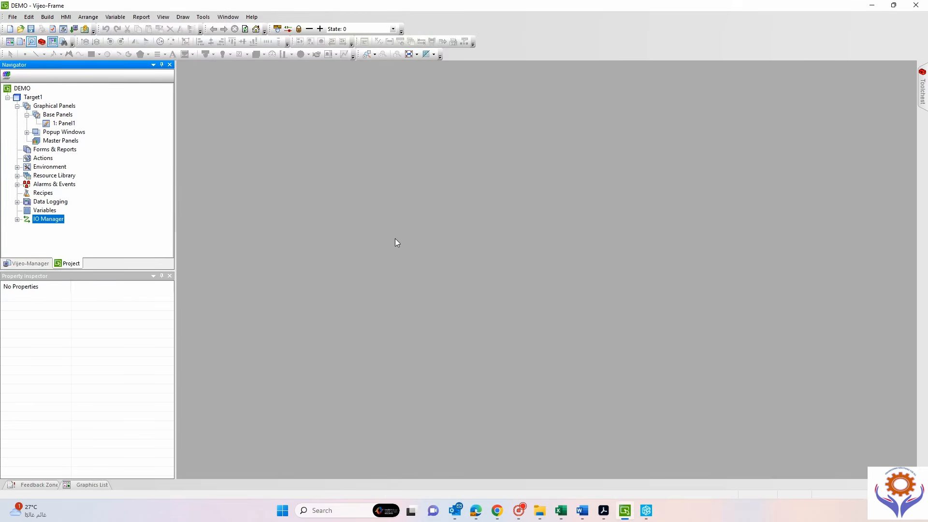
click(18, 219)
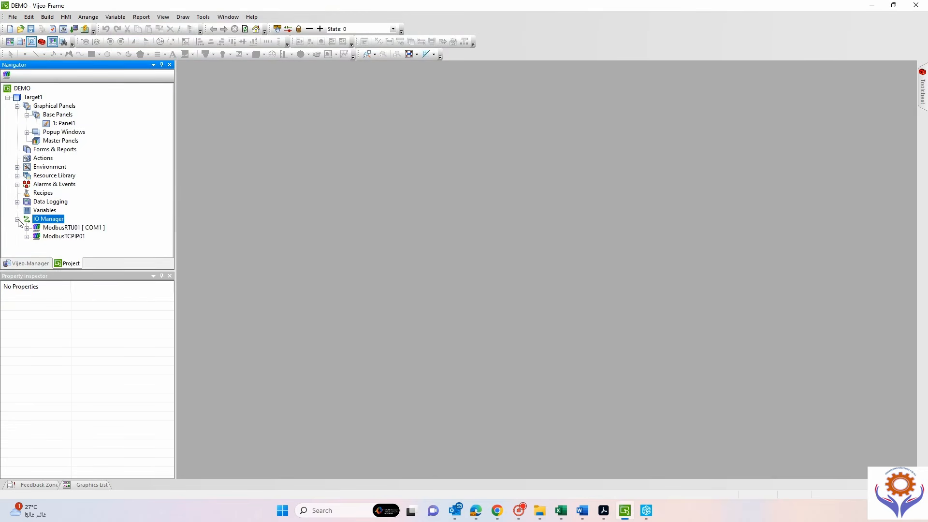
double_click(38, 237)
double_click(80, 246)
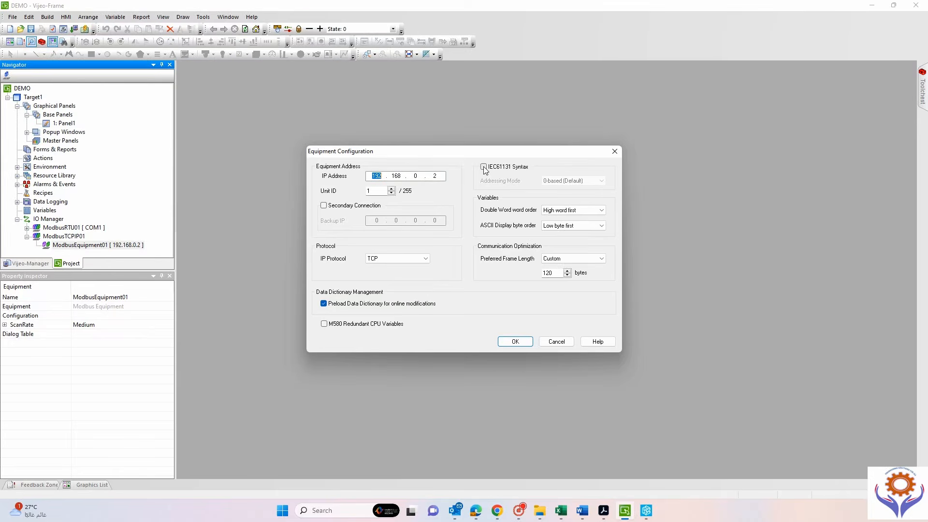
click(484, 167)
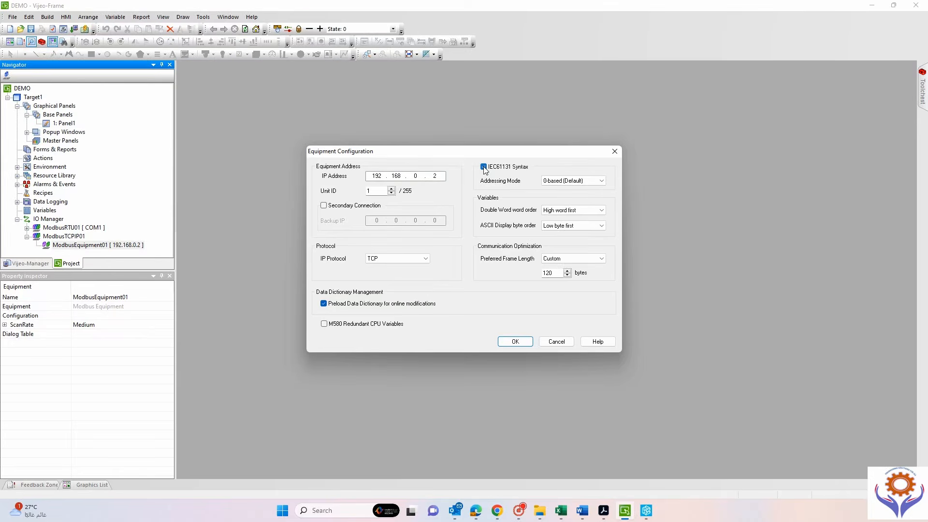
click(484, 168)
click(516, 342)
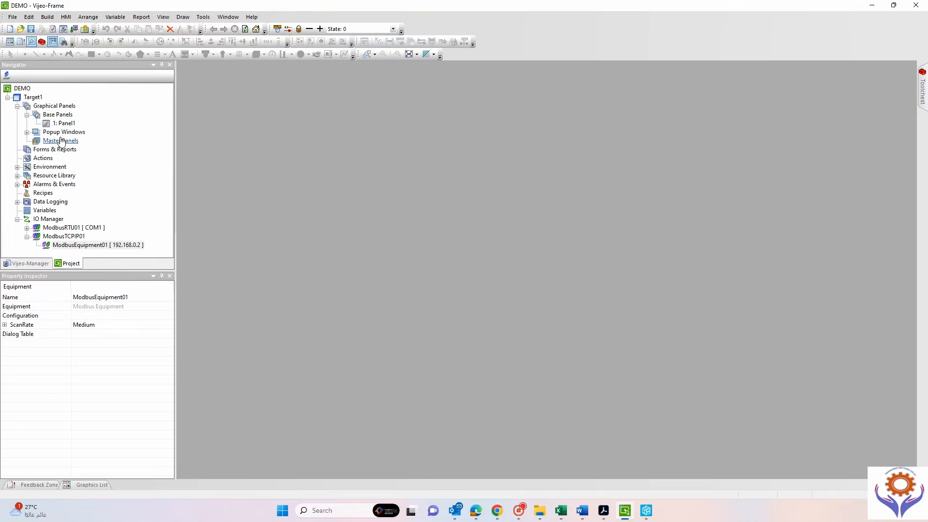
Open the PUMP panel of popup Window1 and view its lamps, buttons and selector switch.
click(27, 131)
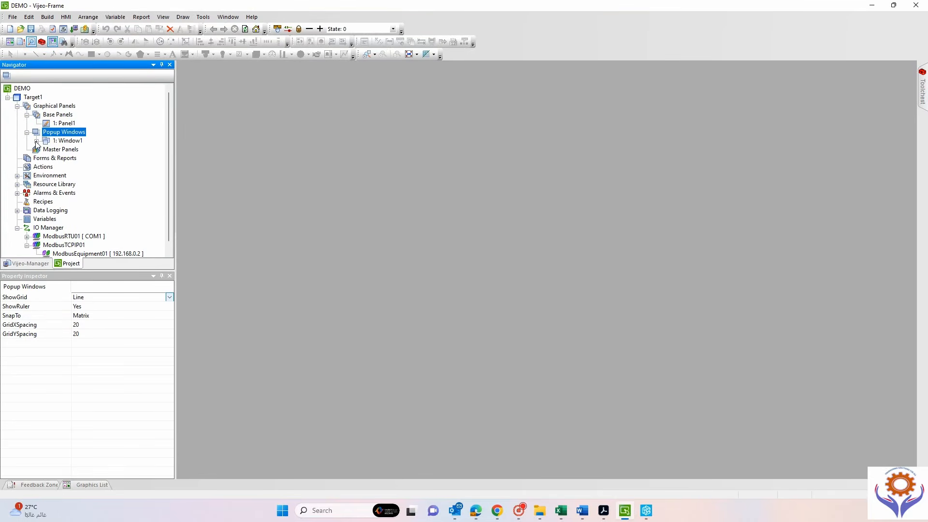
click(36, 141)
double_click(80, 149)
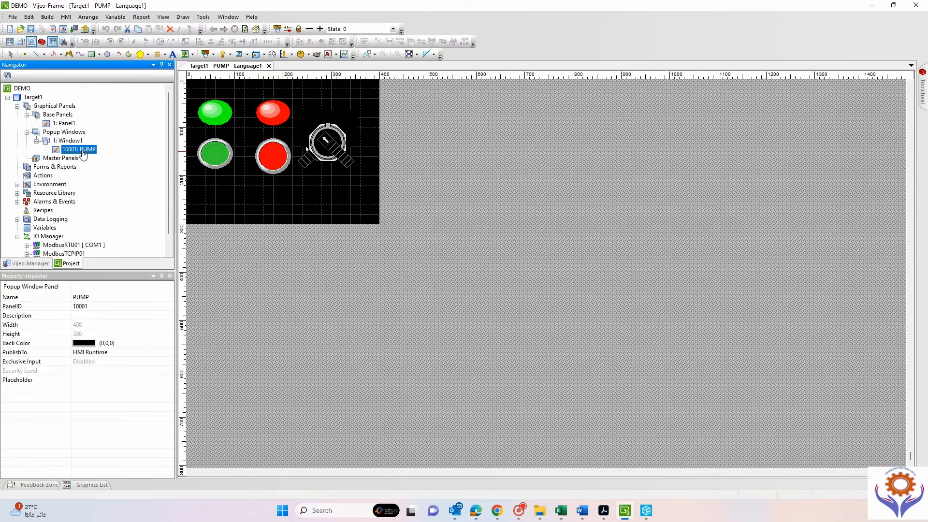
click(82, 150)
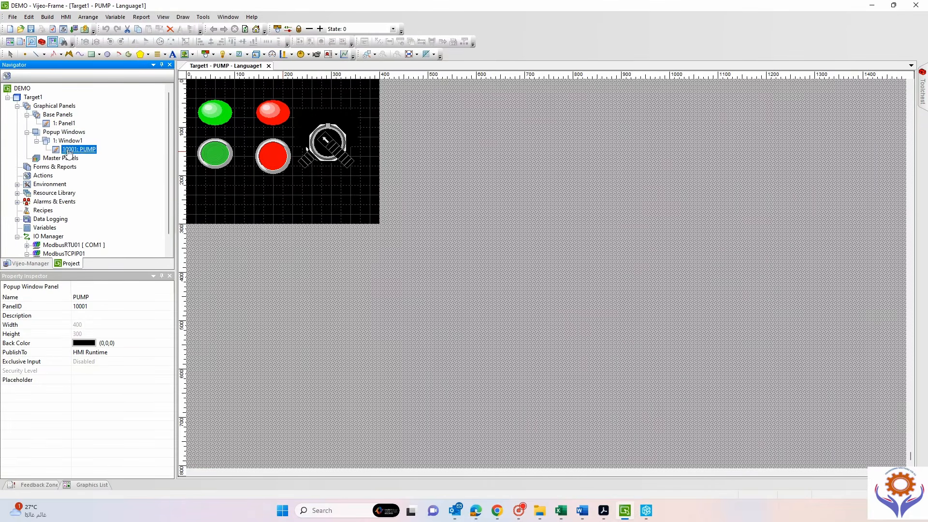
click(37, 142)
click(37, 141)
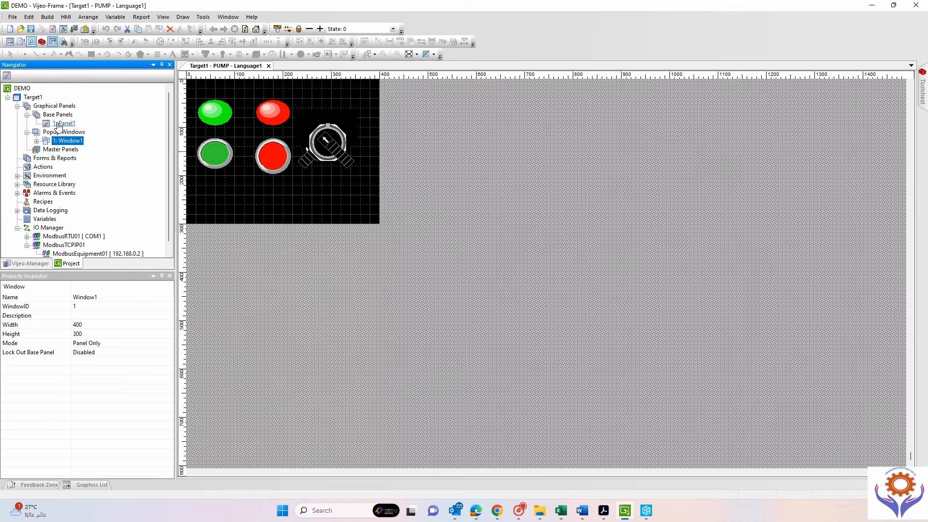
Open base Panel1 to view the pump, tank and valve graphics, then close the panel.
double_click(62, 123)
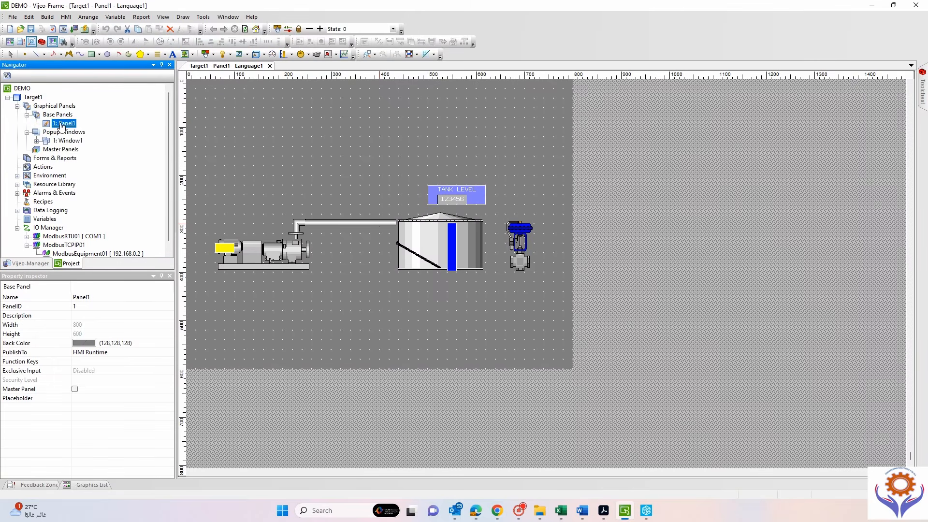
click(27, 132)
click(27, 114)
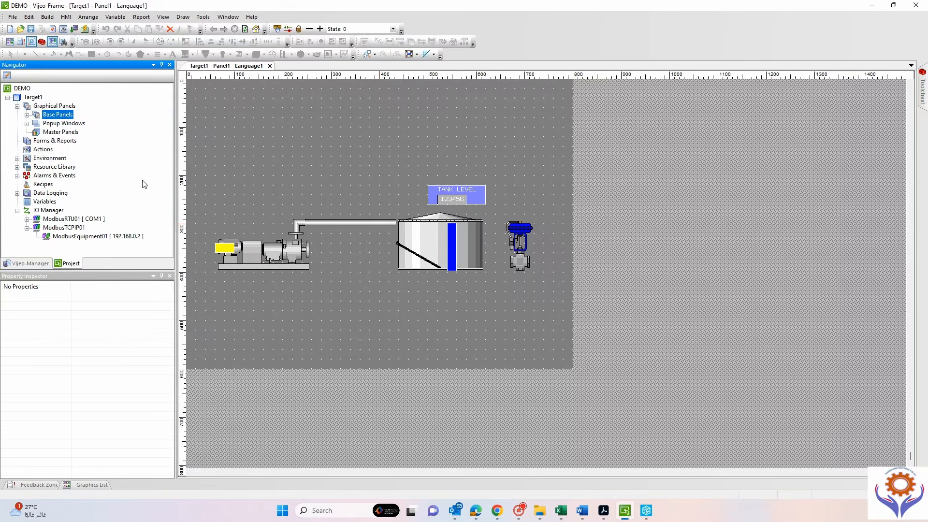
click(270, 67)
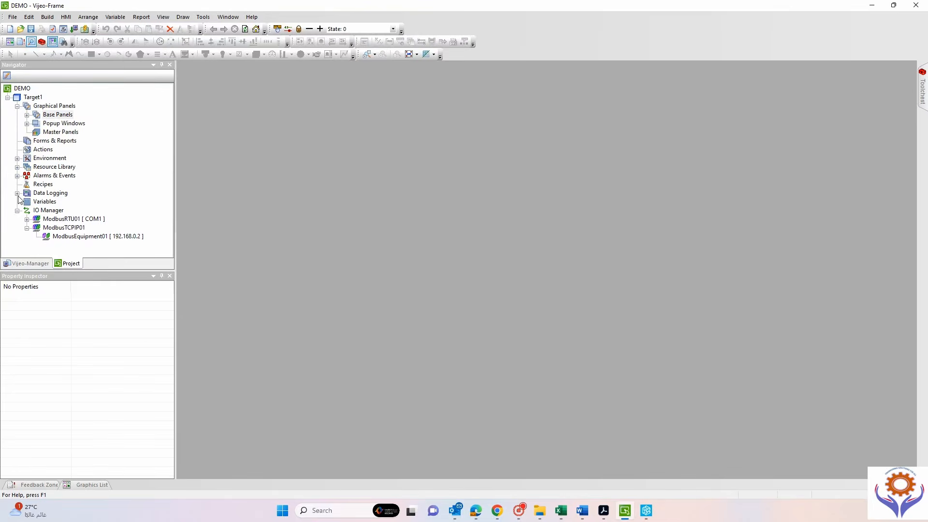
In the Variable Editor, start a new external BOOL variable named PMP_RUN1 with scan group ModbusEquipment01.
double_click(42, 203)
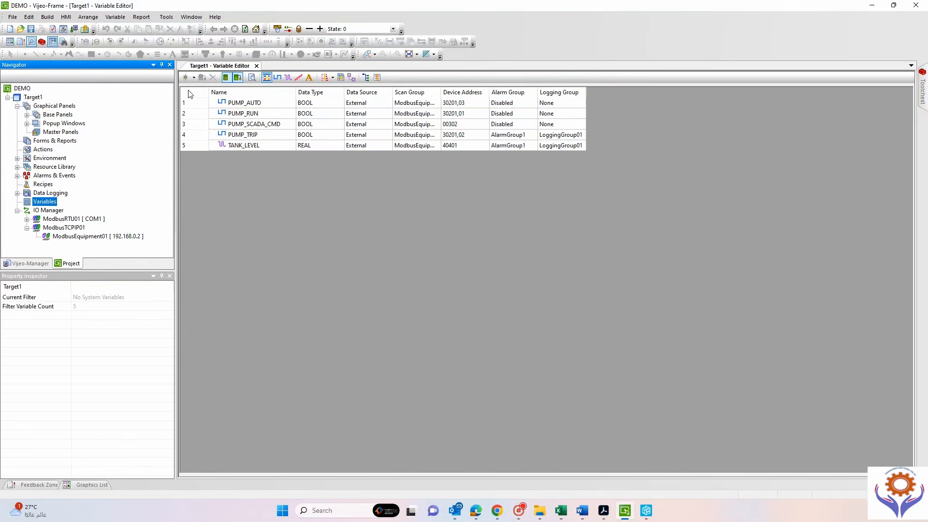
click(185, 77)
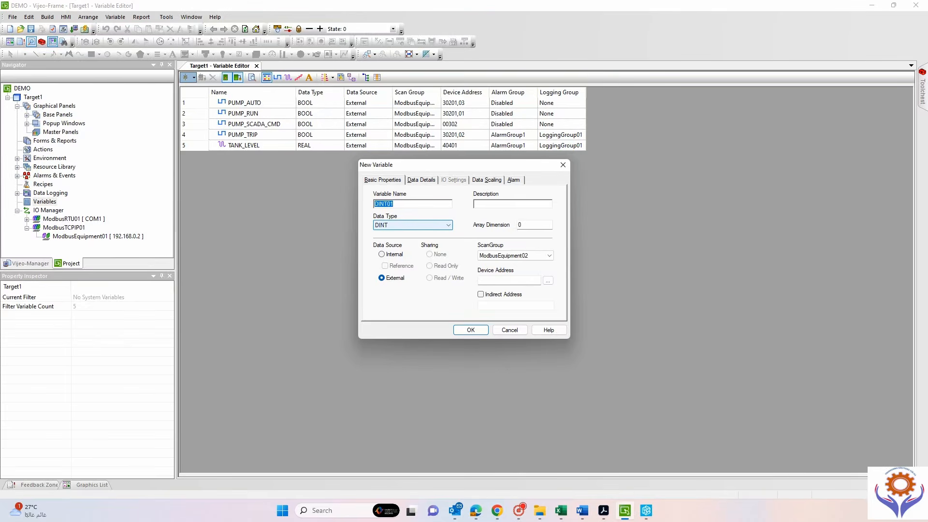
key(Right)
key(shift+Home)
text(p)
click(449, 227)
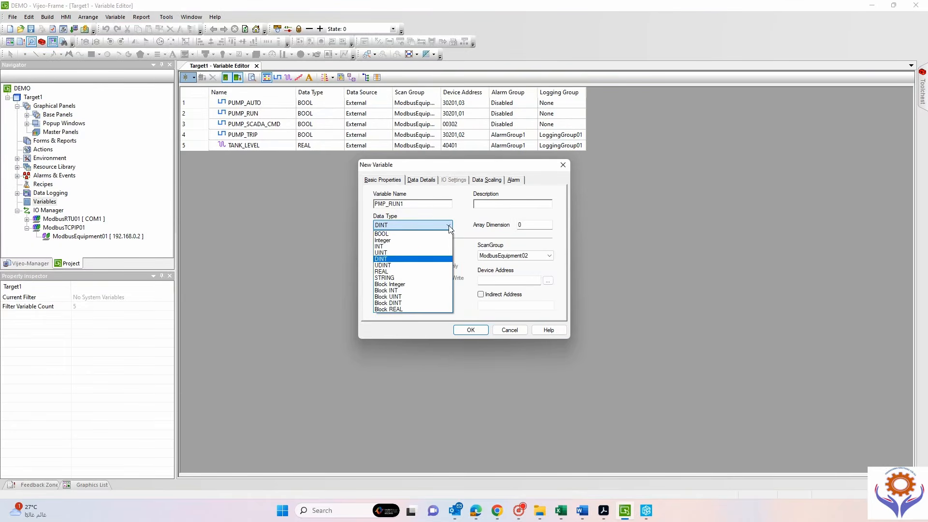
click(393, 236)
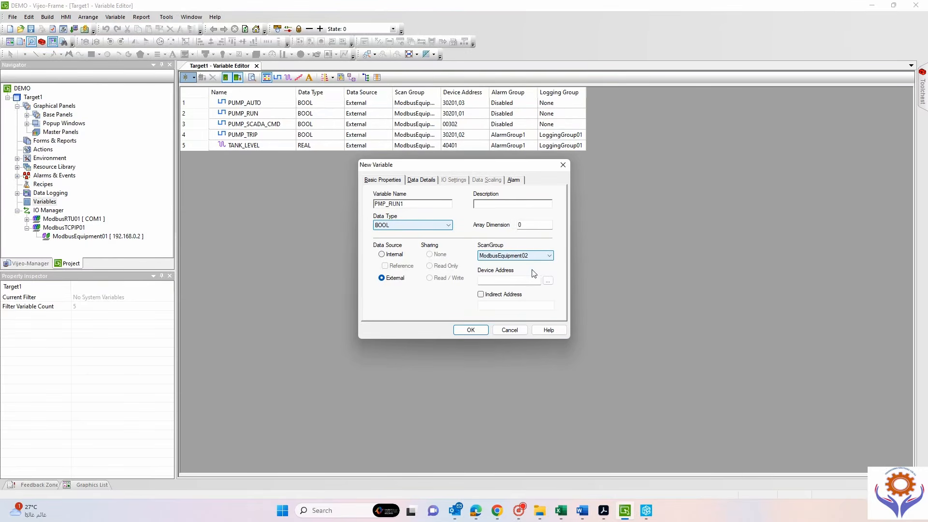
click(550, 256)
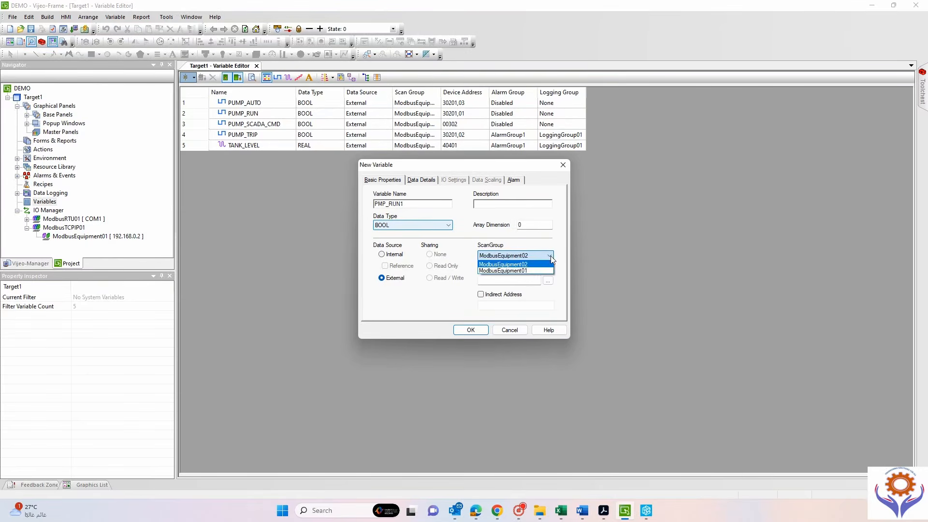
click(528, 272)
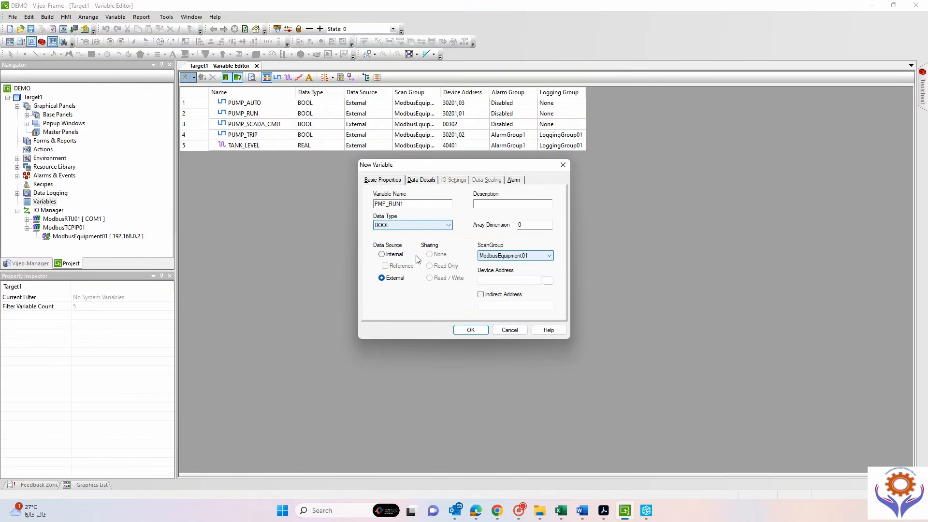
Switch PMP_RUN1's data source to Internal with Reference enabled, view the reference string hint, and restore the External source.
click(382, 254)
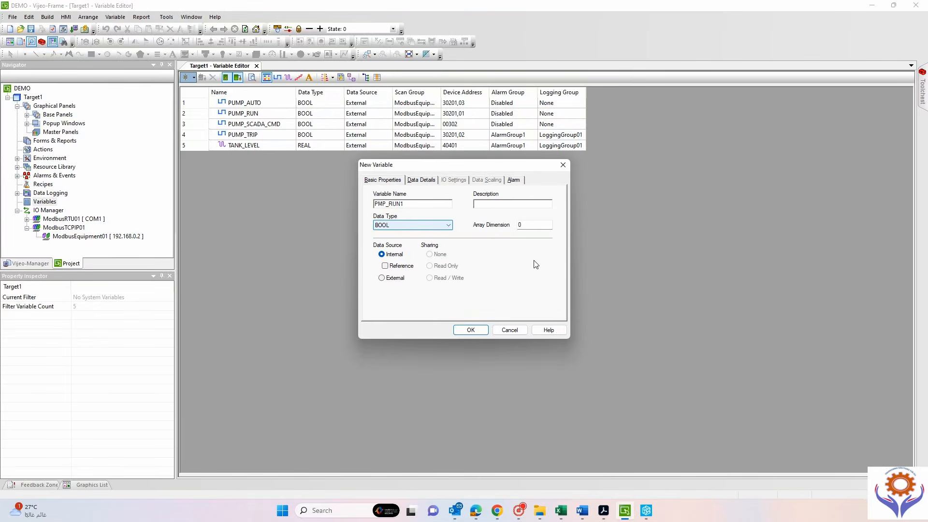
click(385, 266)
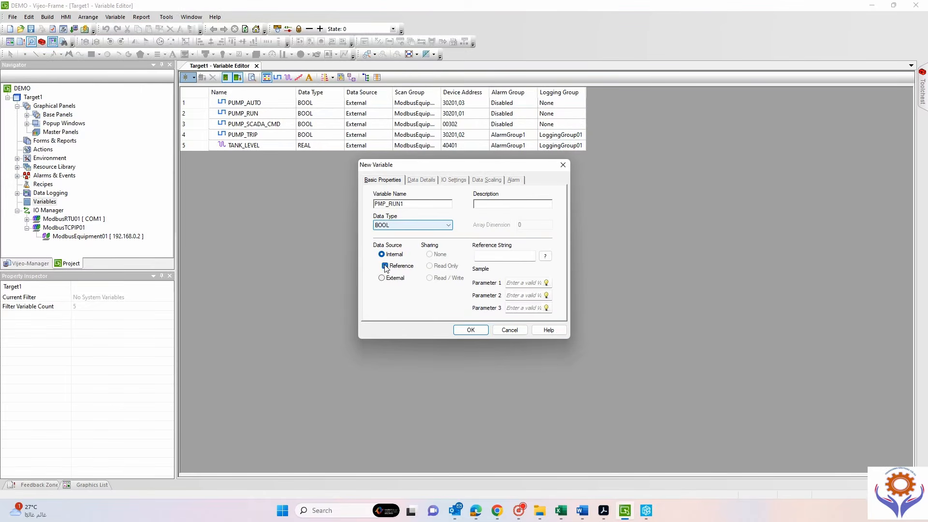
mouse_move(545, 258)
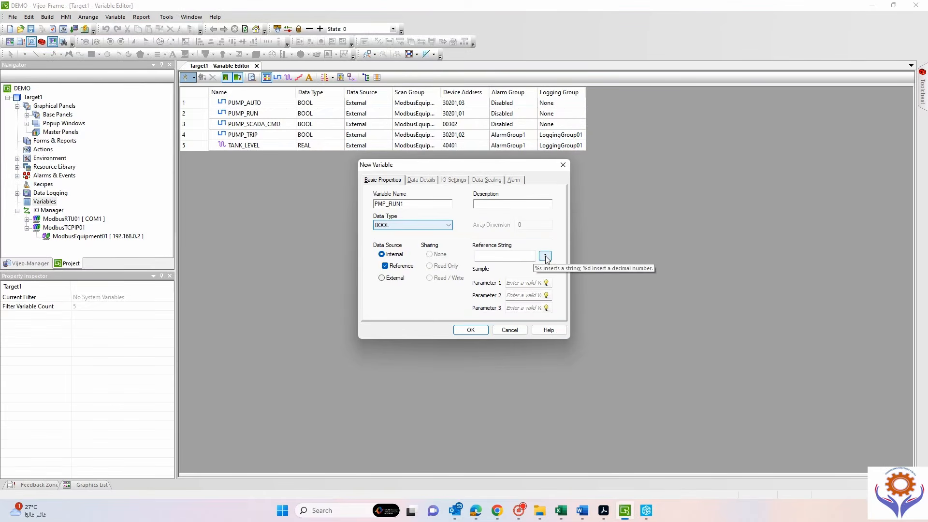
click(385, 266)
click(382, 278)
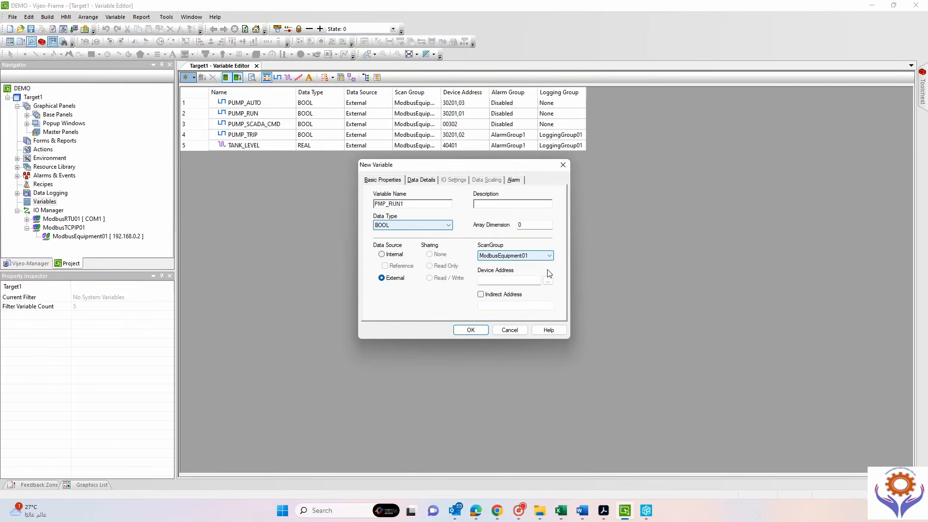
Examine the Modbus TCP/IP address types and offset selector for PMP_RUN1's device address, and close them without changes.
click(547, 281)
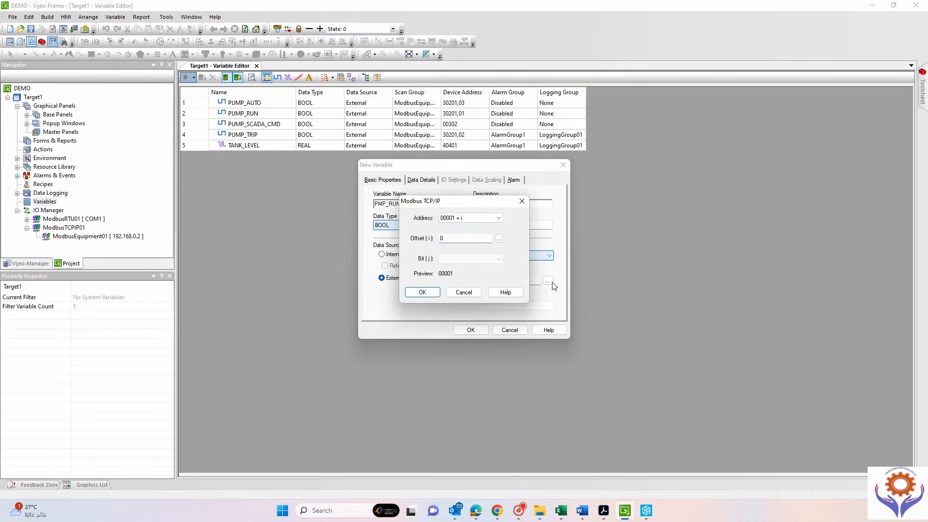
click(497, 218)
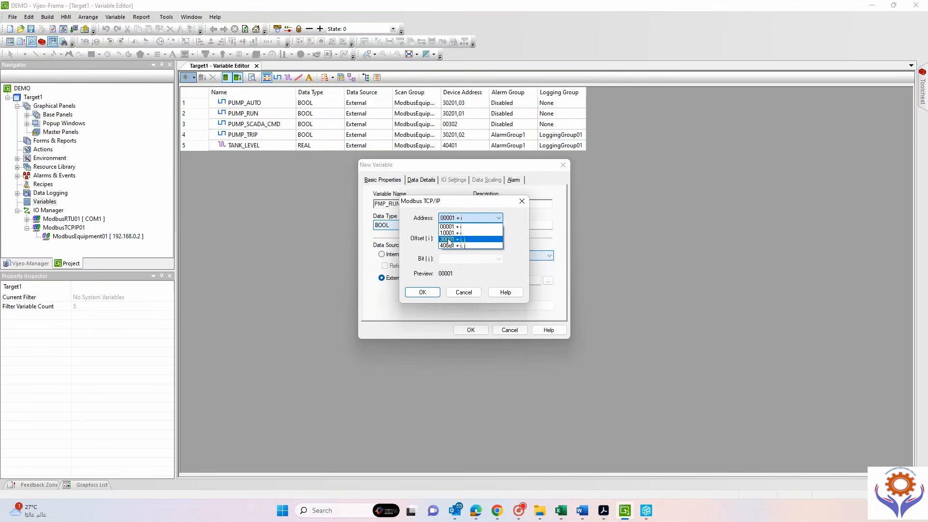
click(520, 244)
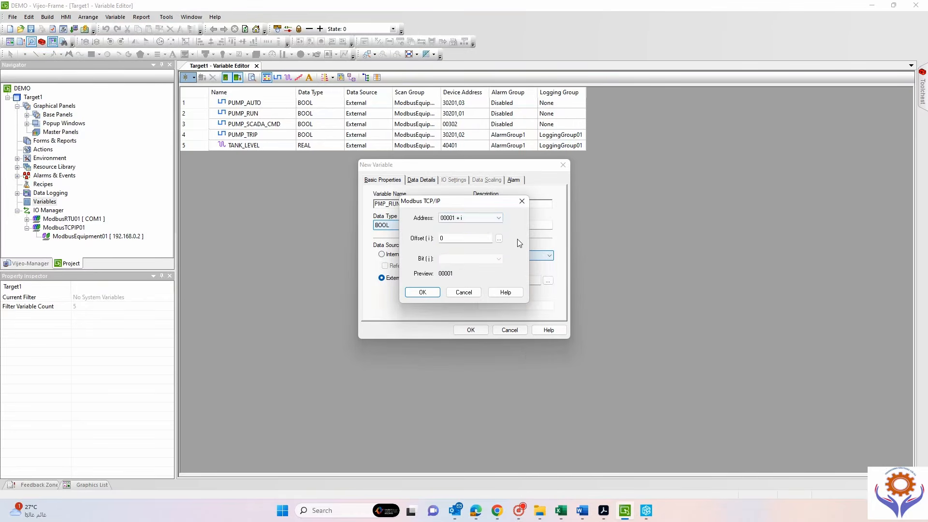
click(499, 239)
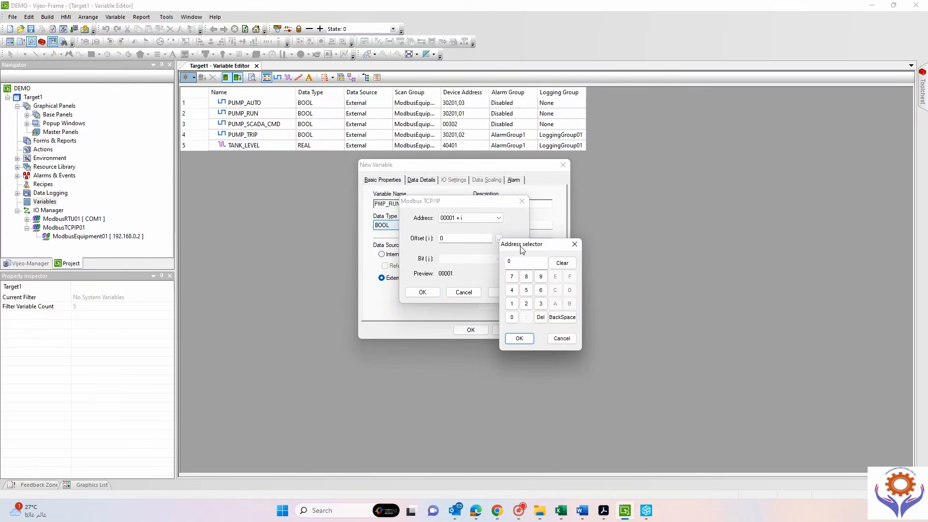
click(562, 338)
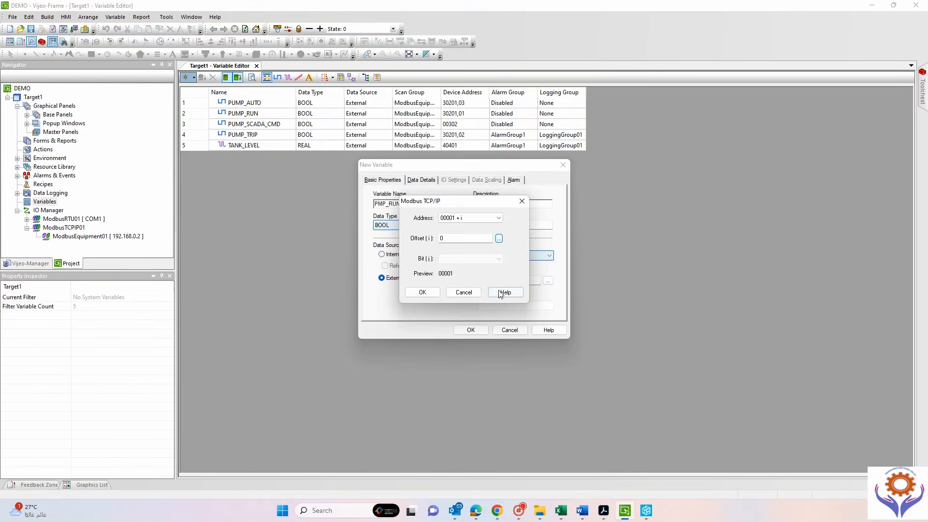
click(459, 292)
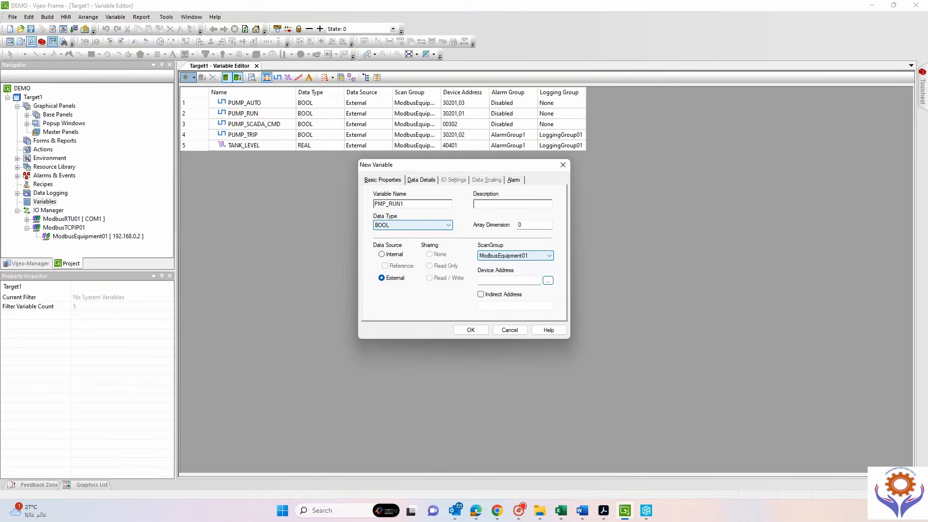
Enable Indirect Address for PMP_RUN1, view the selectable variables without choosing one, and disable the option again.
click(481, 295)
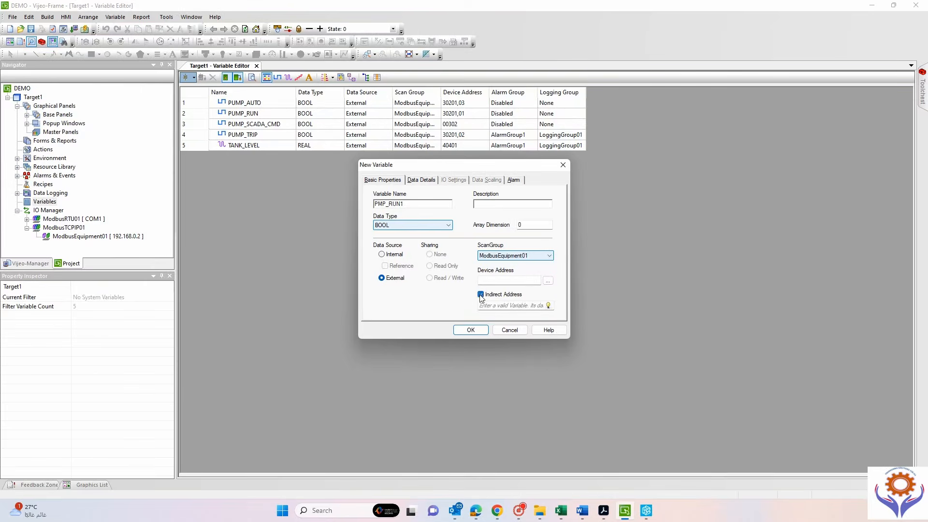
click(548, 306)
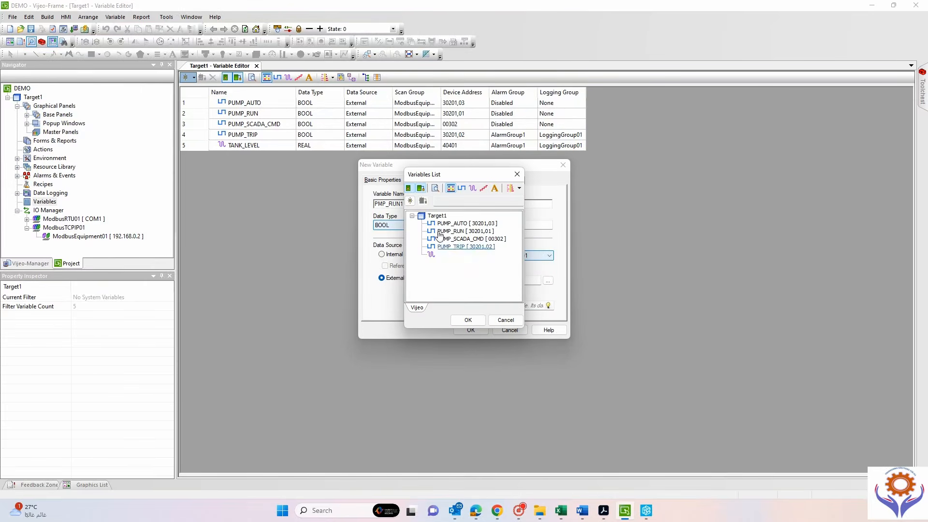
click(506, 320)
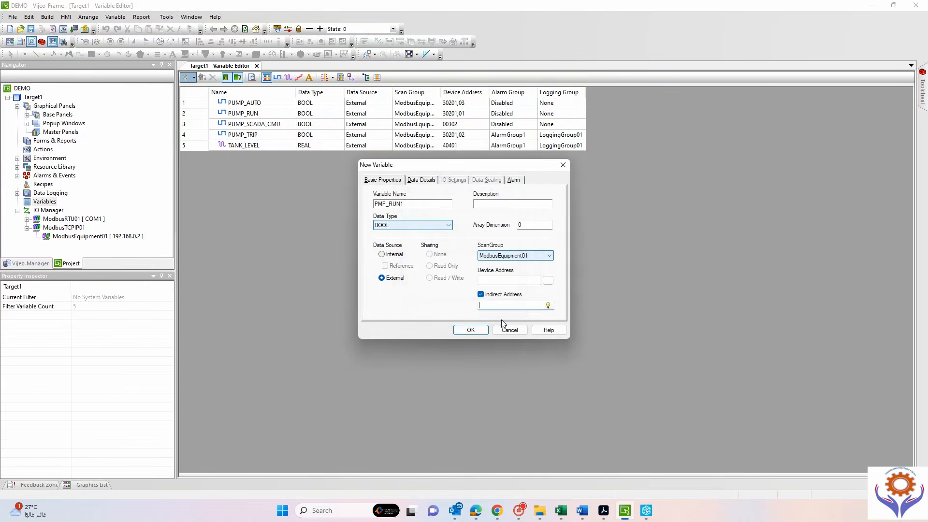
click(481, 295)
Try to accept PMP_RUN1 without a device address and discard the new variable.
click(548, 281)
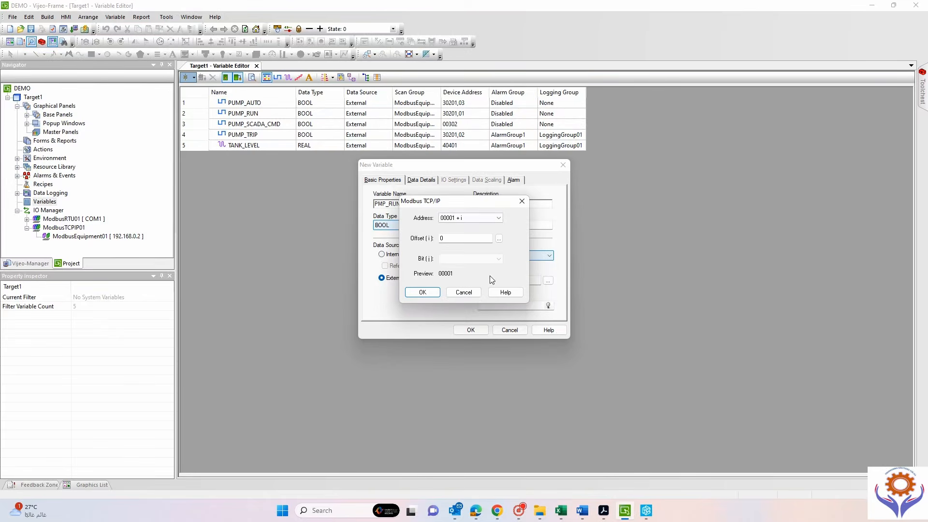
click(475, 295)
click(470, 330)
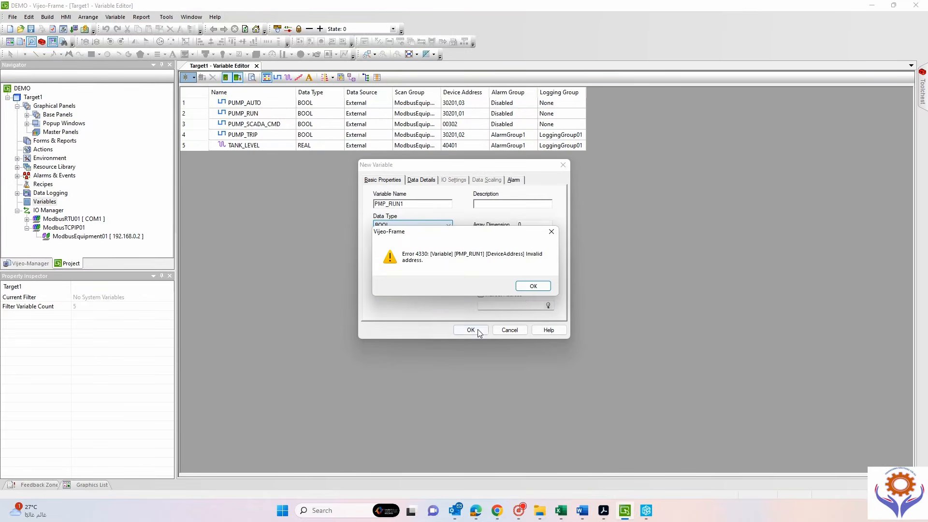
click(534, 288)
drag(405, 204, 376, 204)
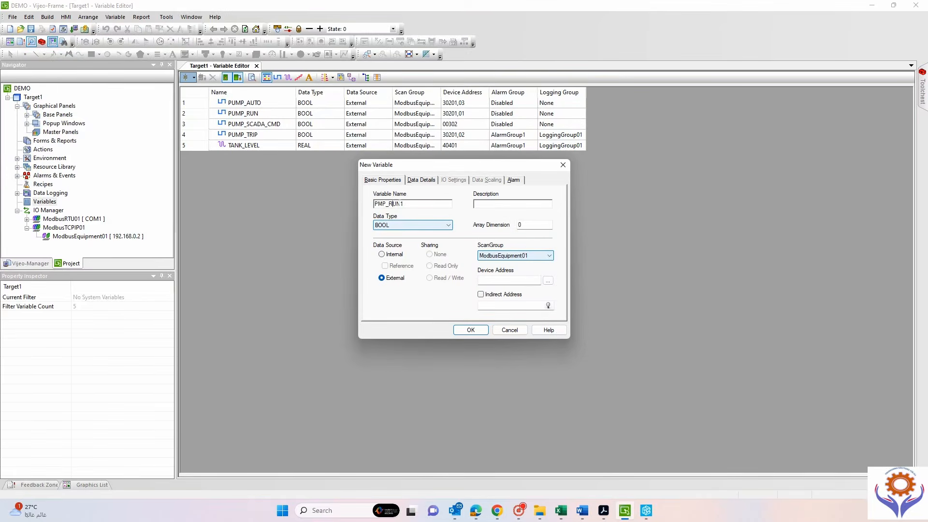
click(510, 330)
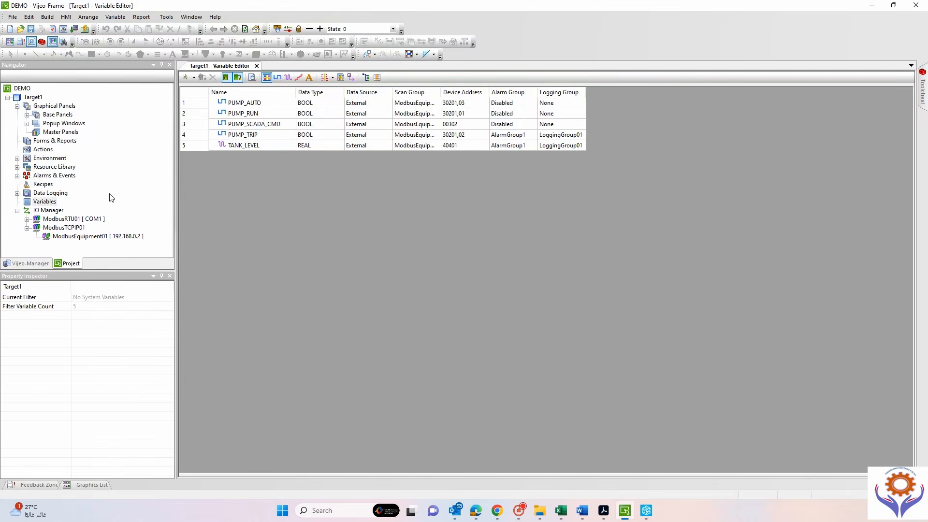
View the driver configuration of ModbusTCPIP01 again and close it without changes.
click(86, 236)
double_click(74, 228)
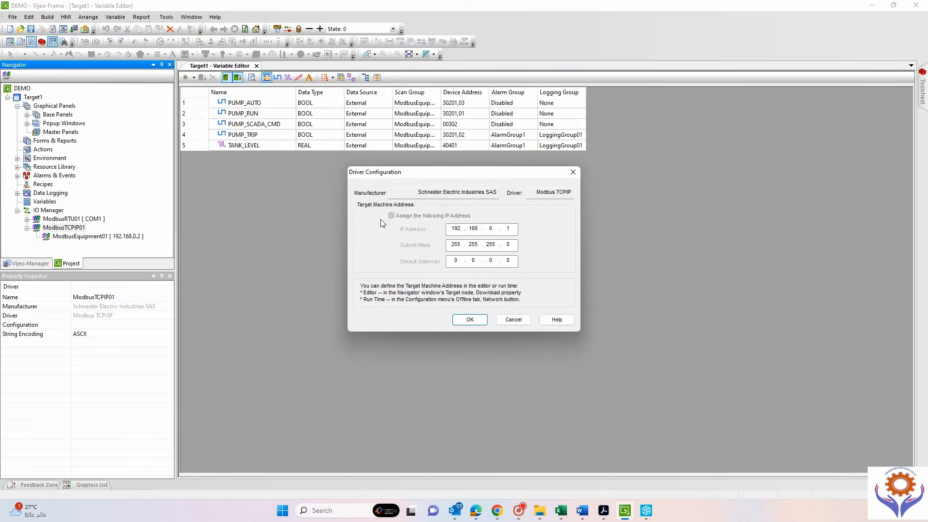
click(514, 319)
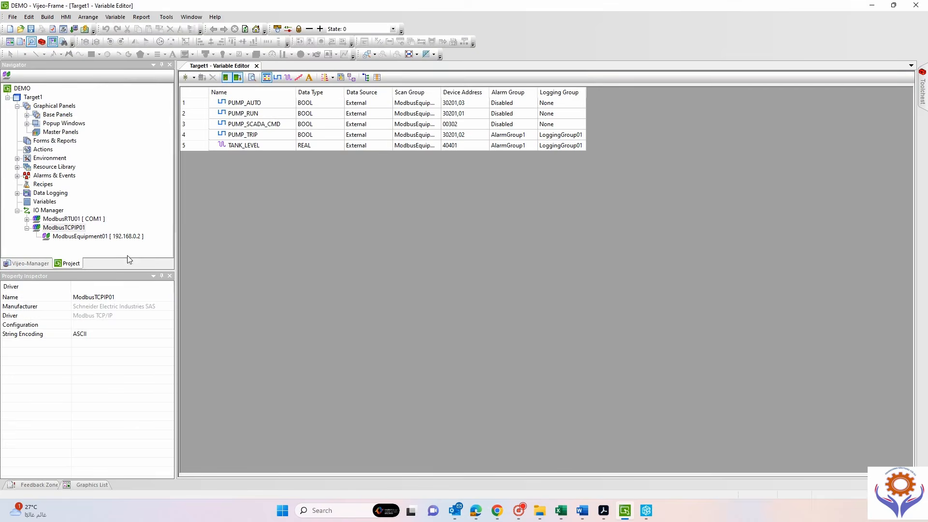
Enable IEC61131 Syntax for ModbusEquipment01, try the 1-based (Unity Quantum) addressing mode, and decline the device address conversion.
double_click(110, 237)
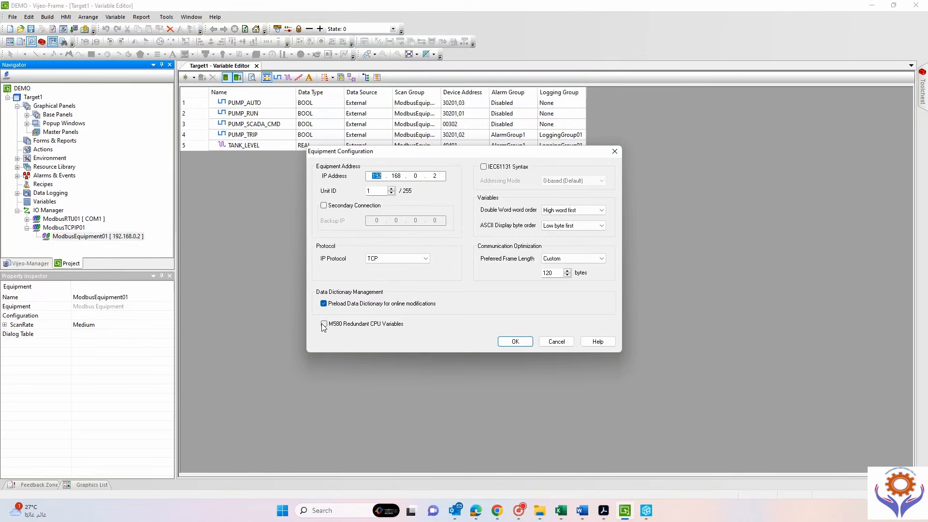
click(484, 167)
click(601, 180)
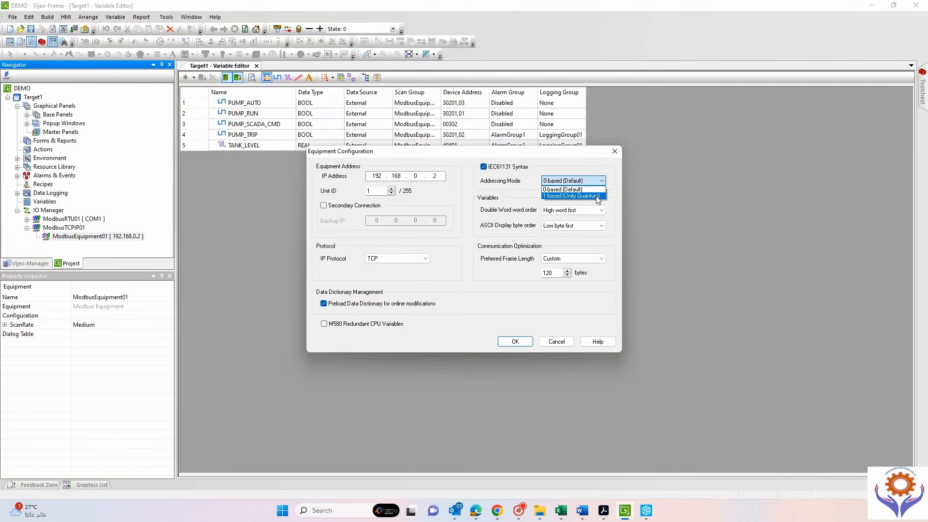
click(597, 196)
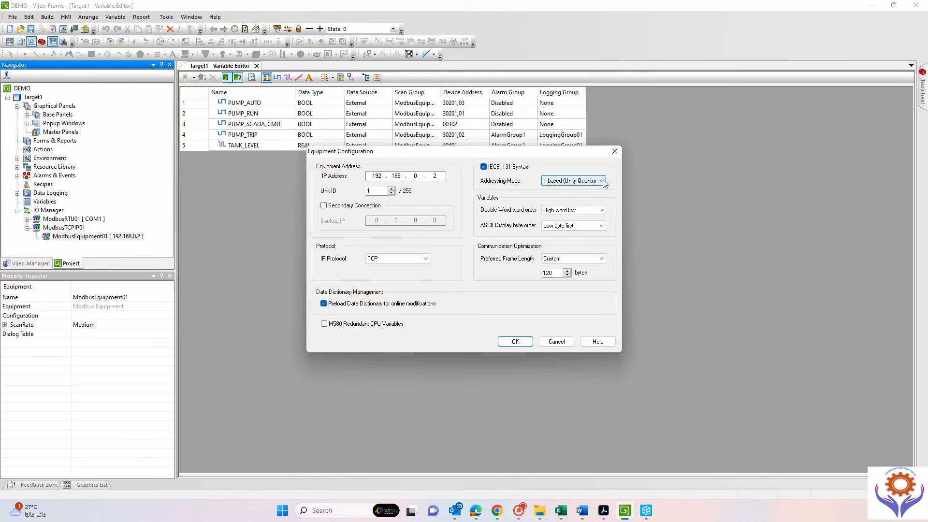
click(515, 342)
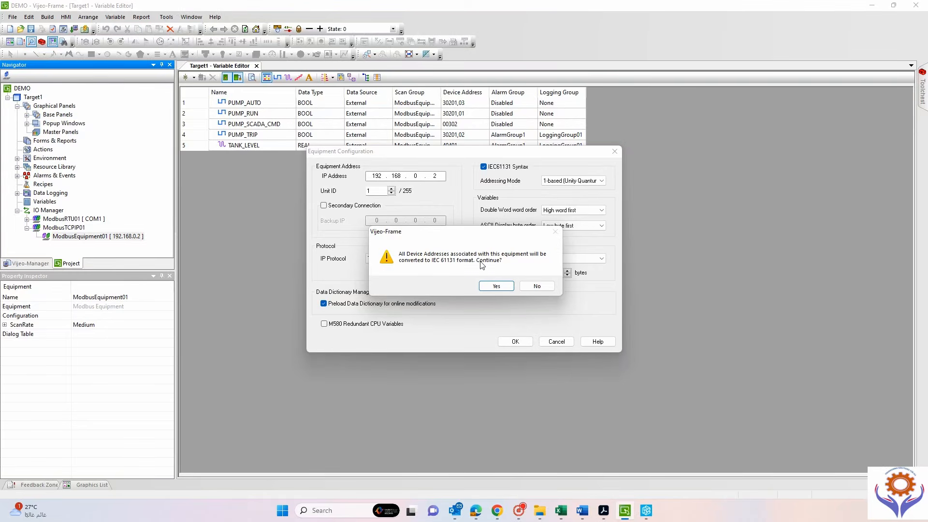
click(537, 286)
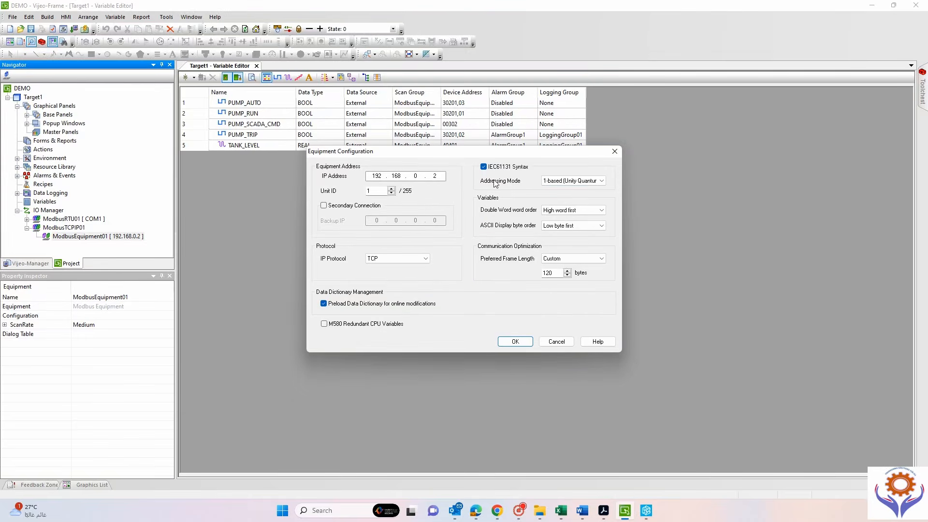
Set ModbusEquipment01's addressing mode to 0-based (Default), accept the settings and approve converting its device addresses to IEC 61131 format.
click(575, 181)
click(578, 192)
click(515, 342)
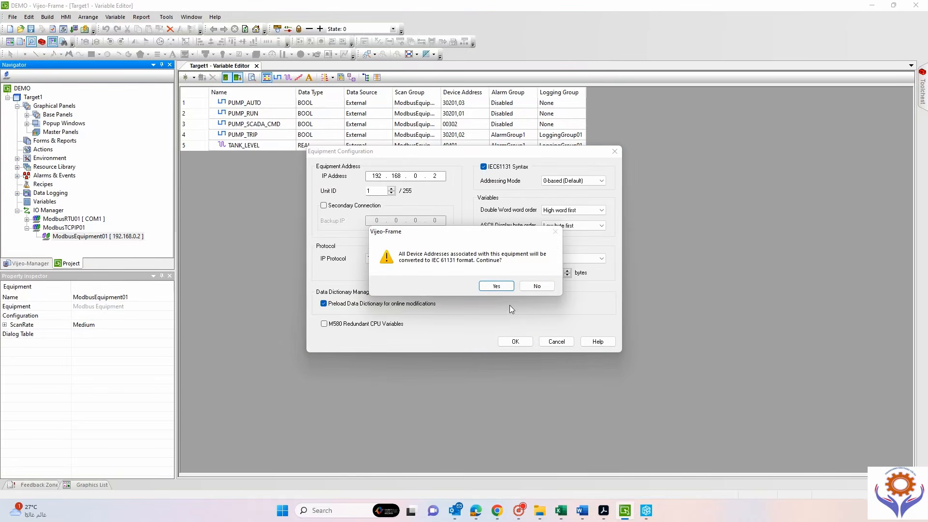
click(493, 286)
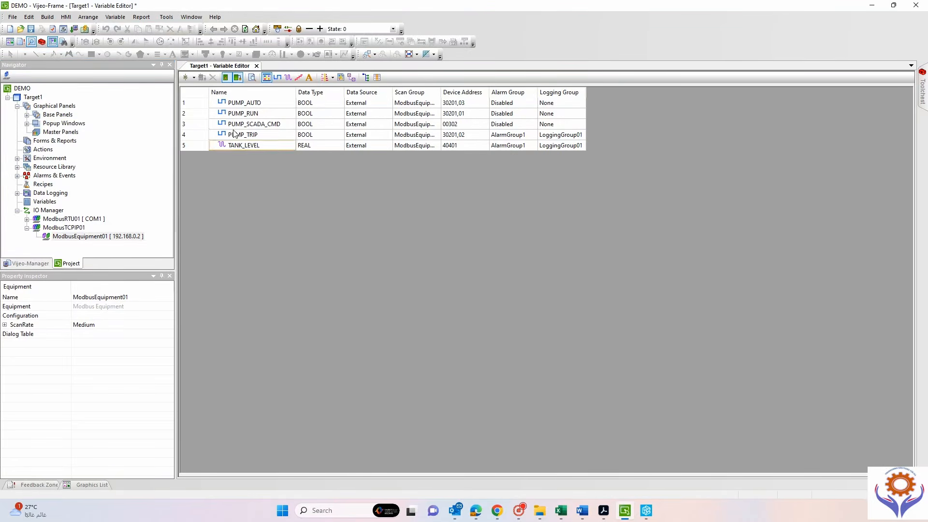
Start a new DINT variable on ModbusEquipment02, view its available Modbus (RTU) device address types, and leave without choosing one.
click(188, 77)
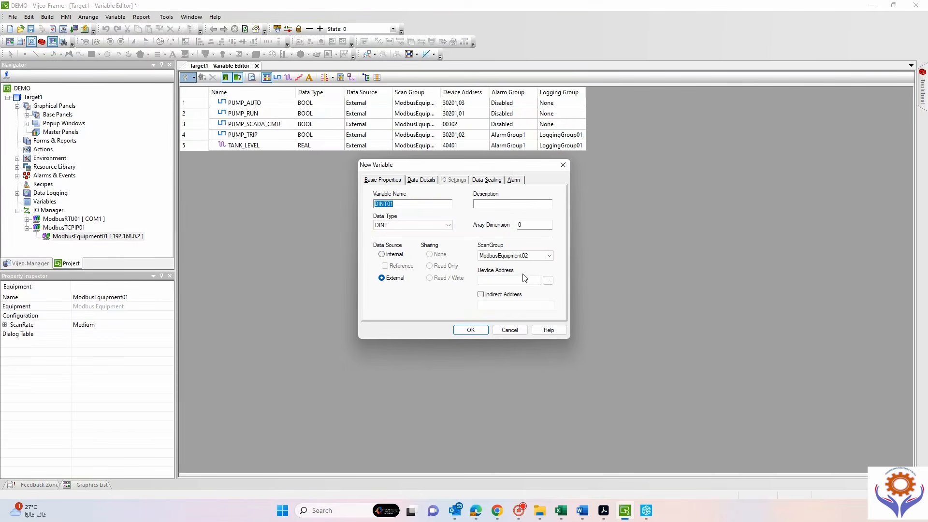
click(548, 281)
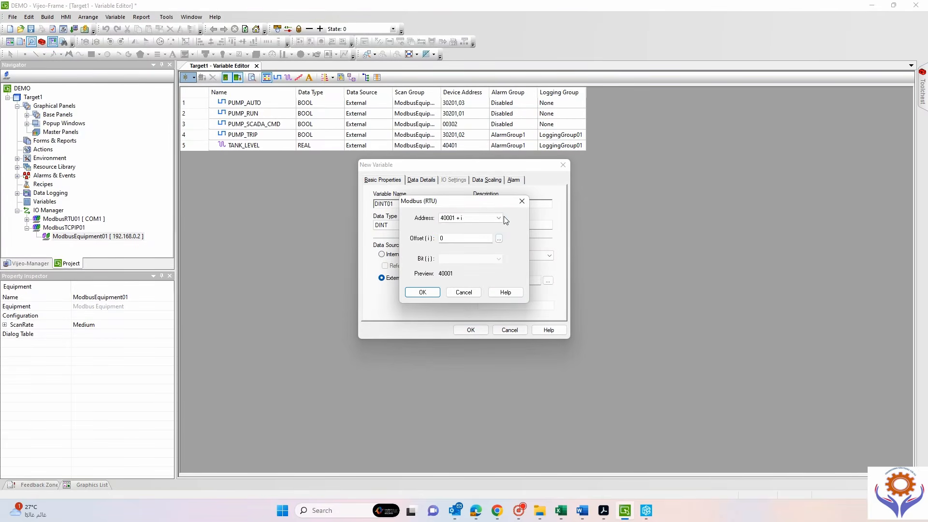
click(499, 218)
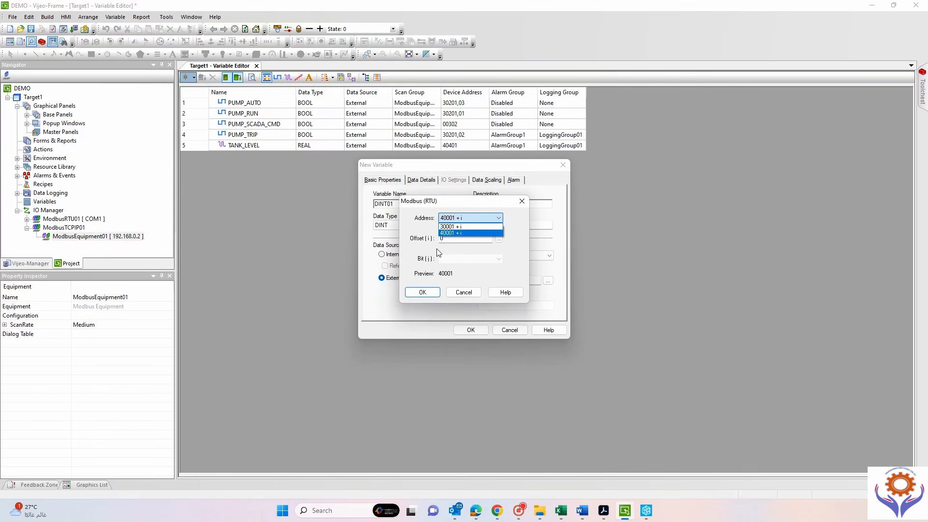
click(471, 276)
click(464, 292)
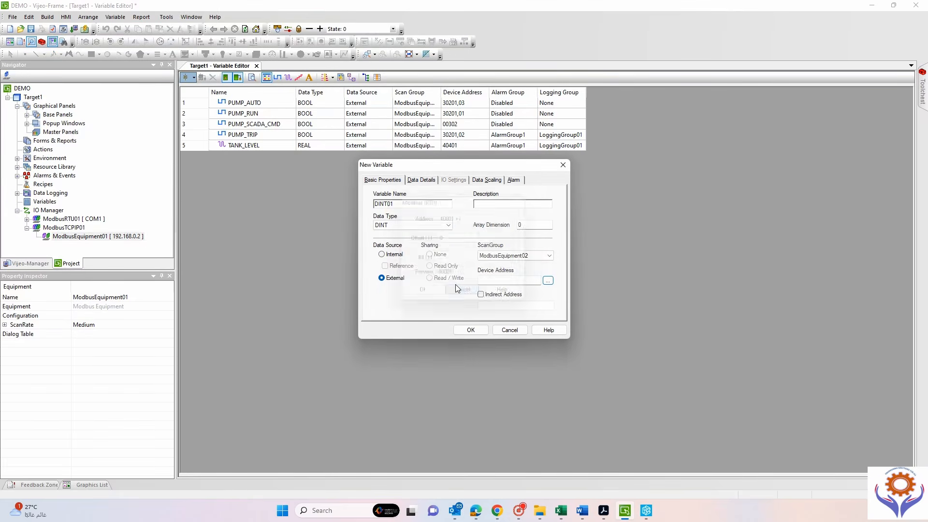
Switch the new variable's data type to BOOL and view the Modbus (RTU) device address types offered for it, without assigning one.
click(447, 226)
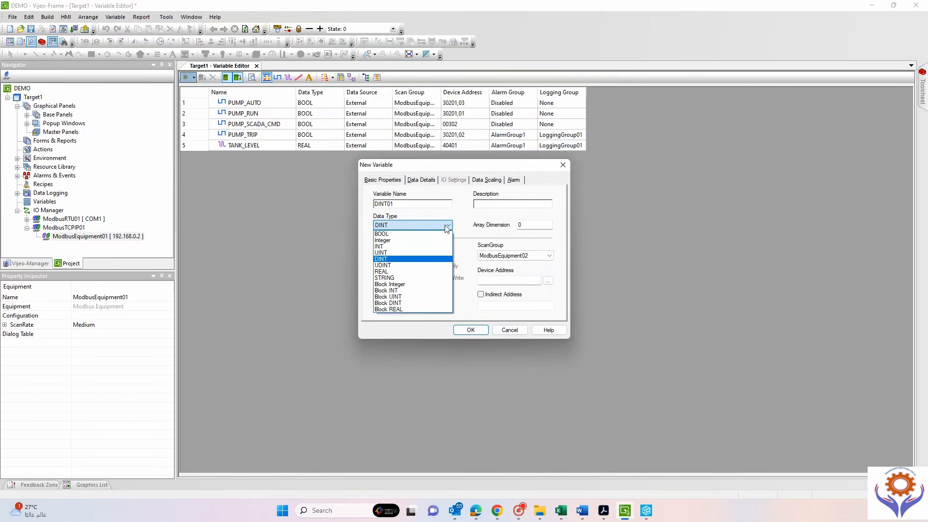
click(386, 235)
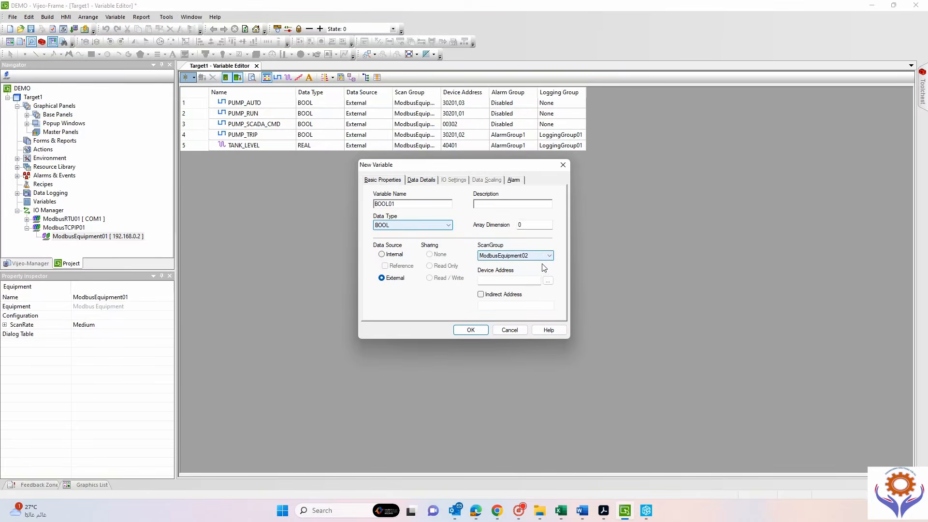
click(549, 281)
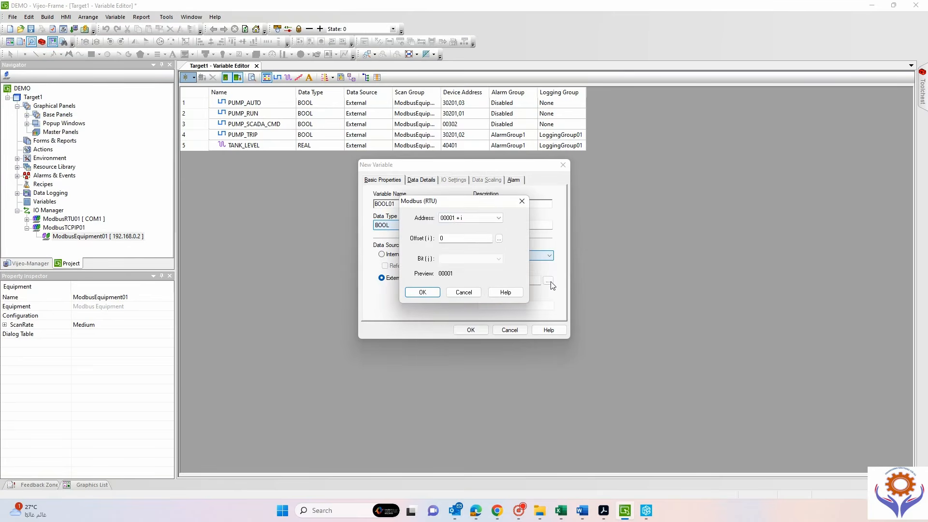
click(498, 218)
click(509, 274)
click(464, 293)
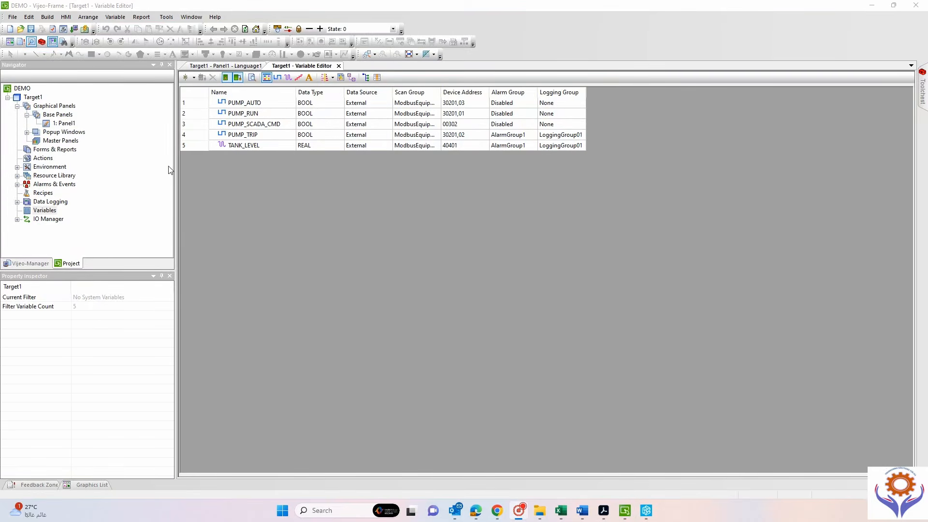
Start another new variable, check the device address format offered for ModbusEquipment02, and discard the variable.
click(185, 78)
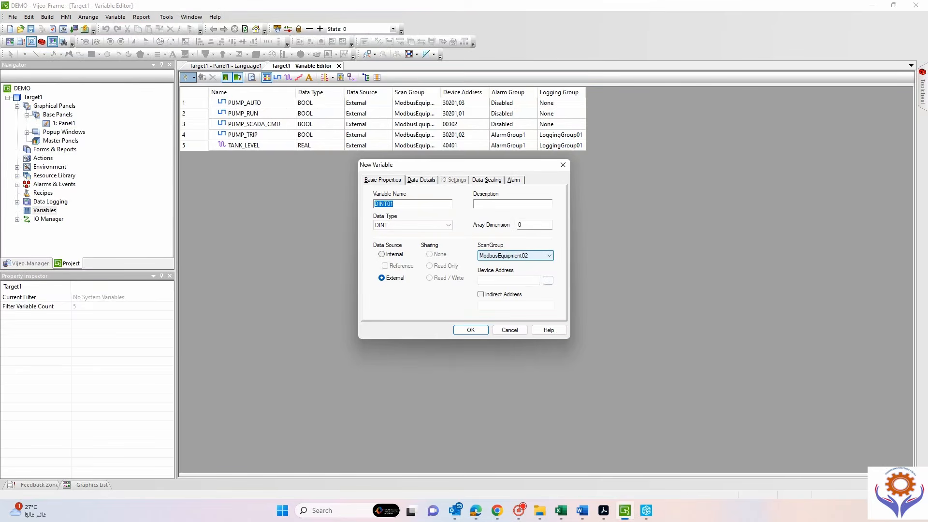
click(547, 282)
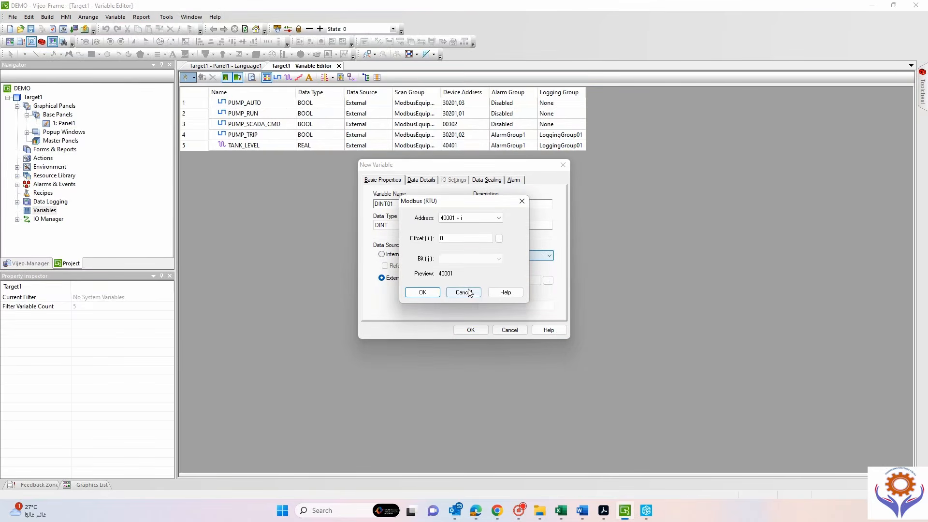
click(521, 202)
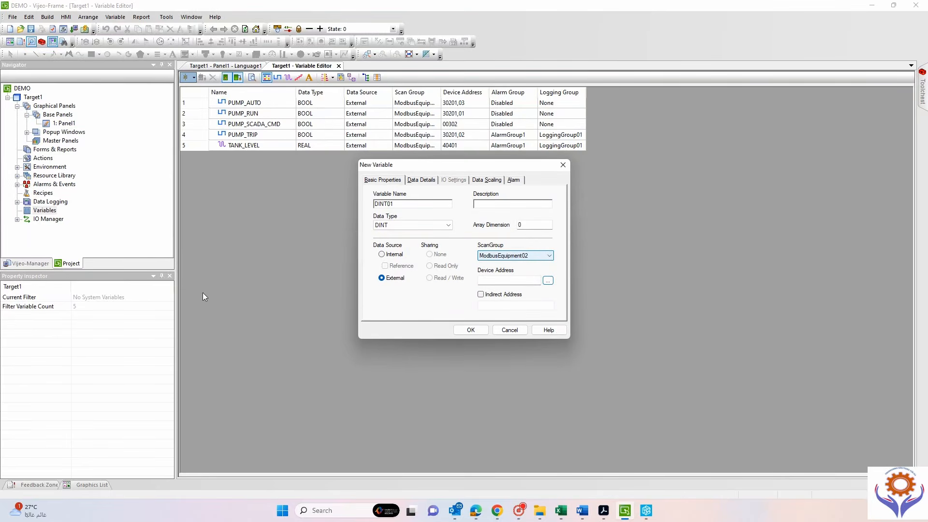
click(498, 333)
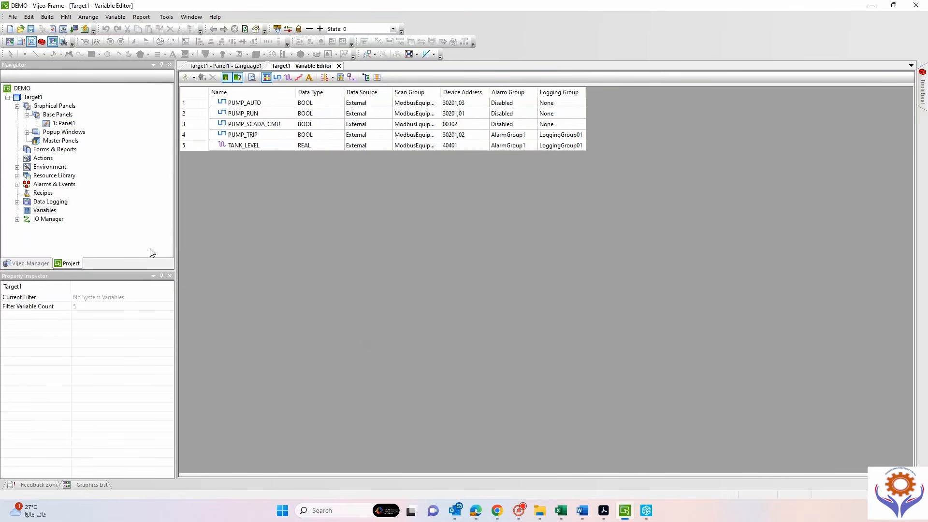
Expand IO Manager, view the driver configuration of ModbusTCPIP01, and close it without changes.
click(17, 220)
double_click(63, 236)
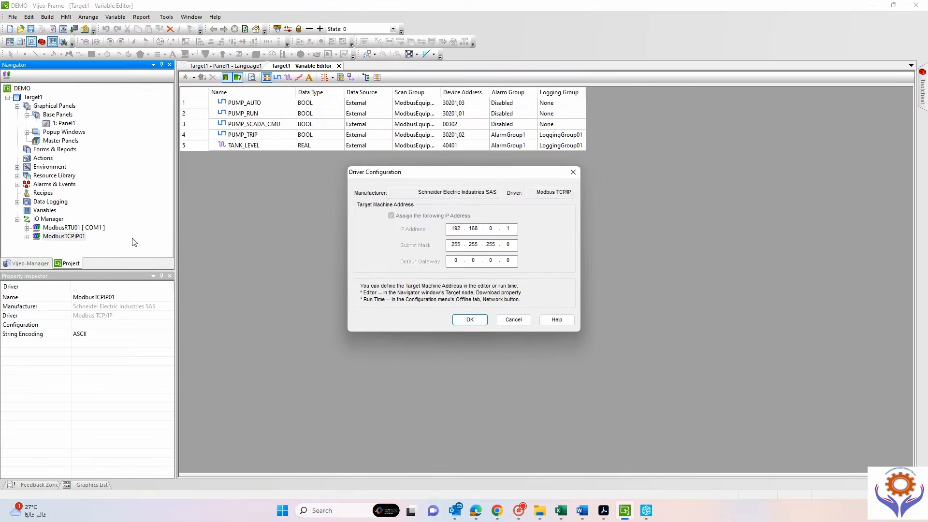
click(515, 320)
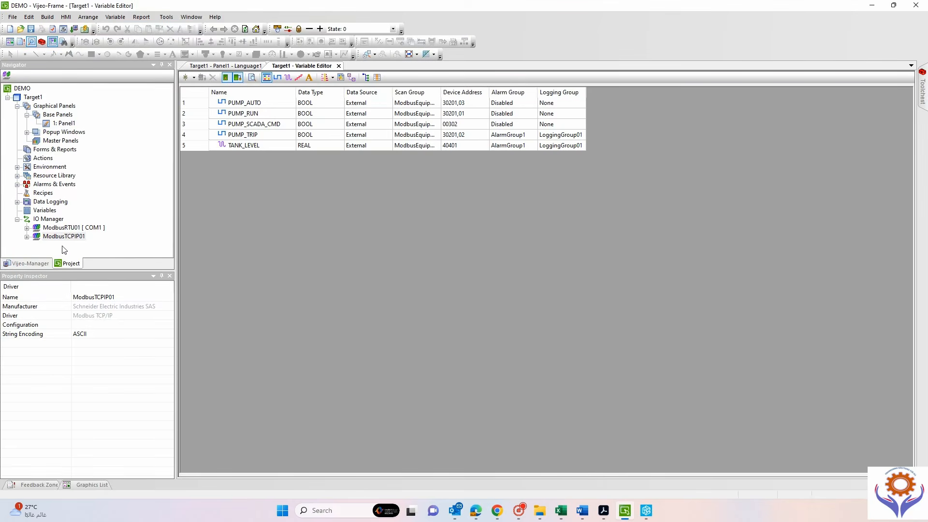
Configure ModbusEquipment01 with 0-based (Default) addressing and Low word first double-word order, and accept the settings.
click(27, 237)
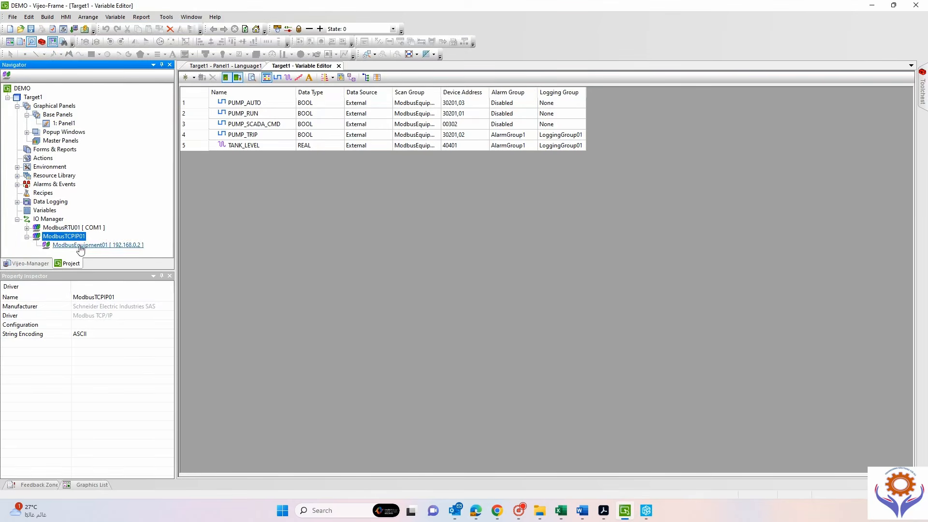
double_click(86, 246)
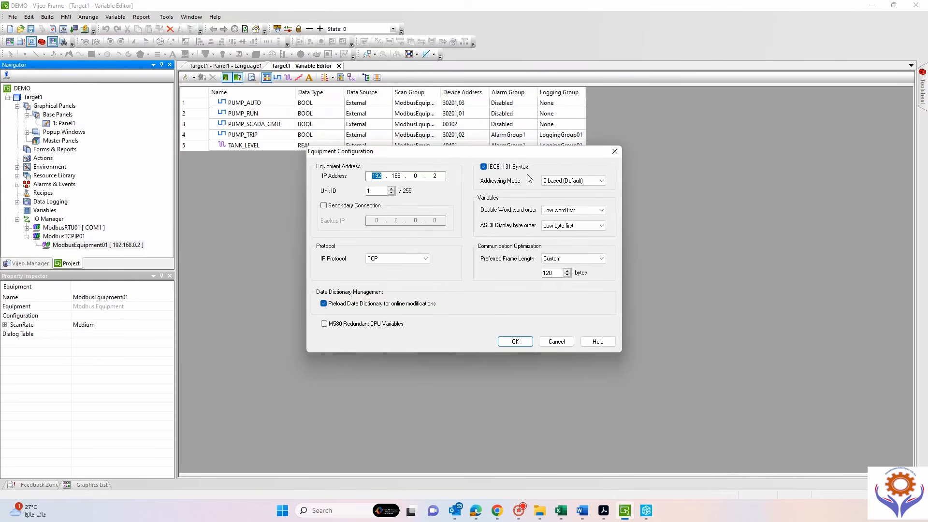
click(573, 181)
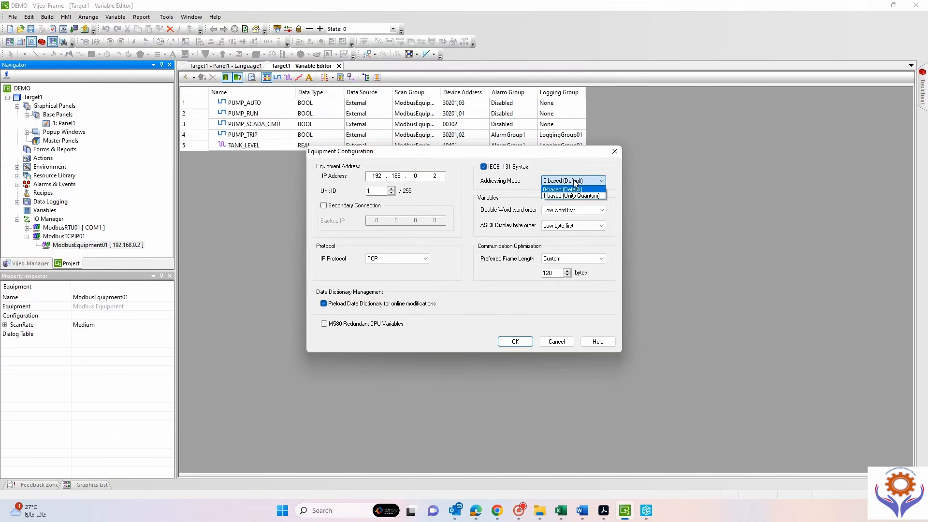
click(574, 190)
click(587, 211)
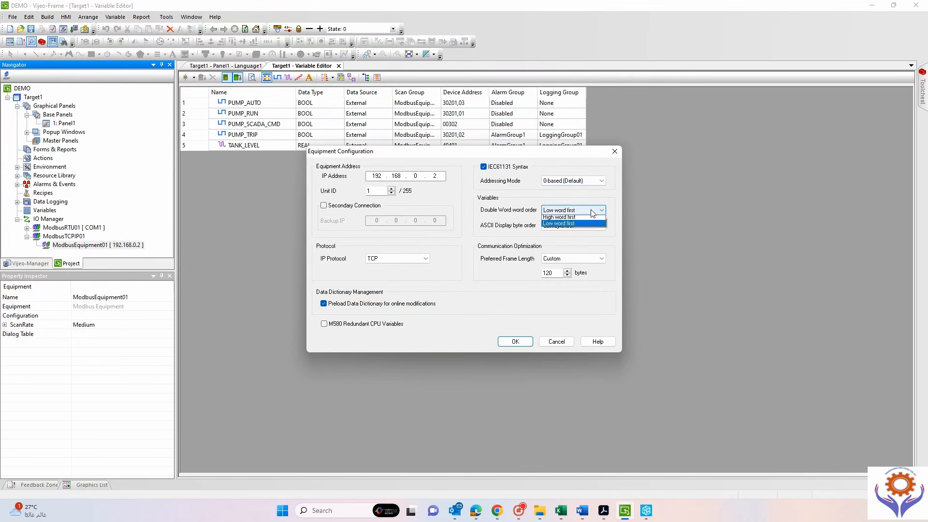
click(566, 225)
click(515, 341)
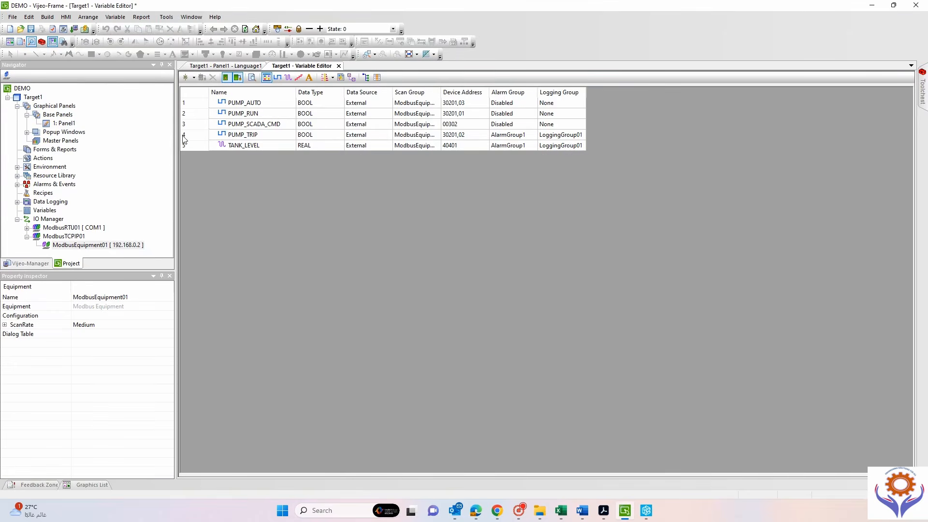
Open the device address definition of a new DINT variable on ModbusEquipment02, and discard both without changes.
click(186, 77)
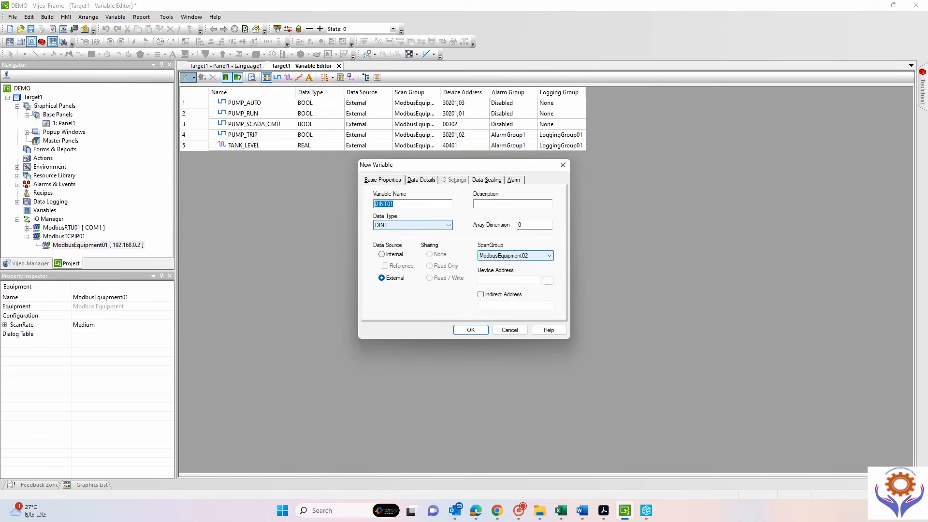
click(547, 281)
click(454, 293)
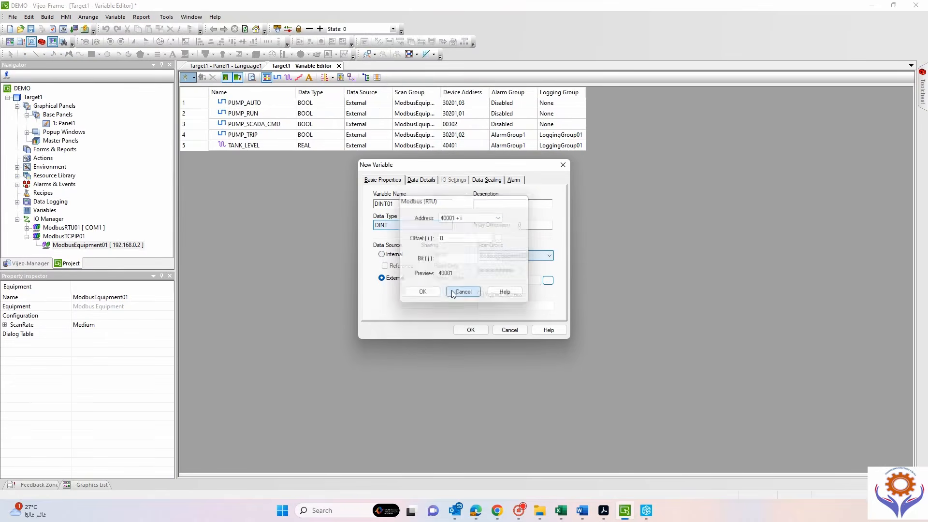
click(506, 332)
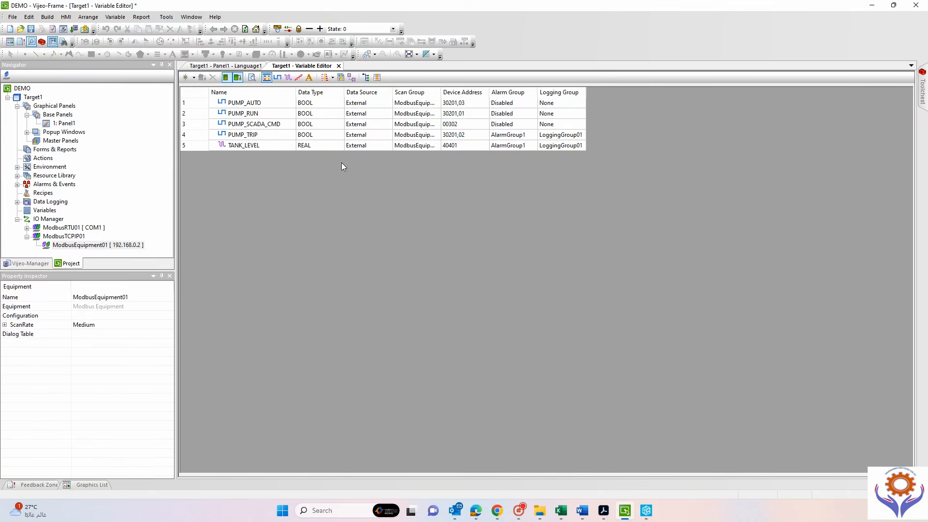
Examine the Modbus TCP/IP device address definition of PUMP_AUTO, including its offset, and close it without changes.
click(485, 104)
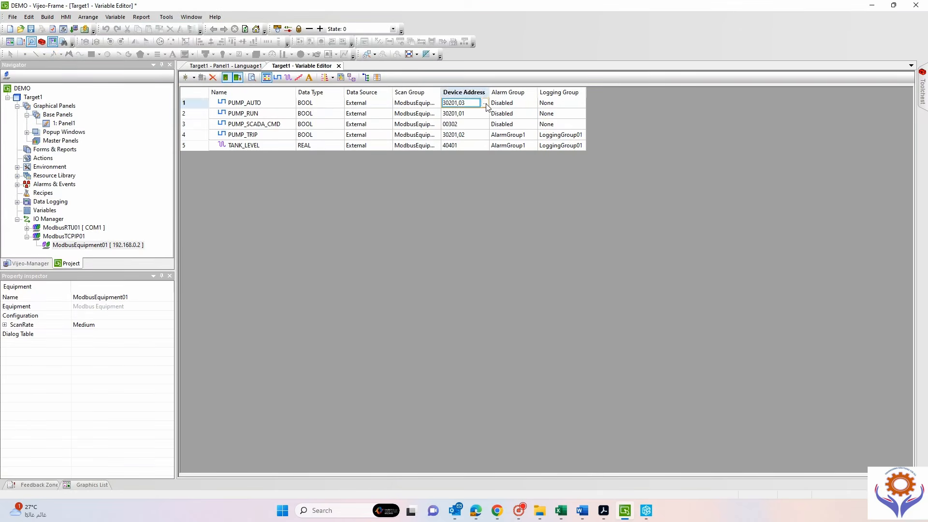
click(485, 103)
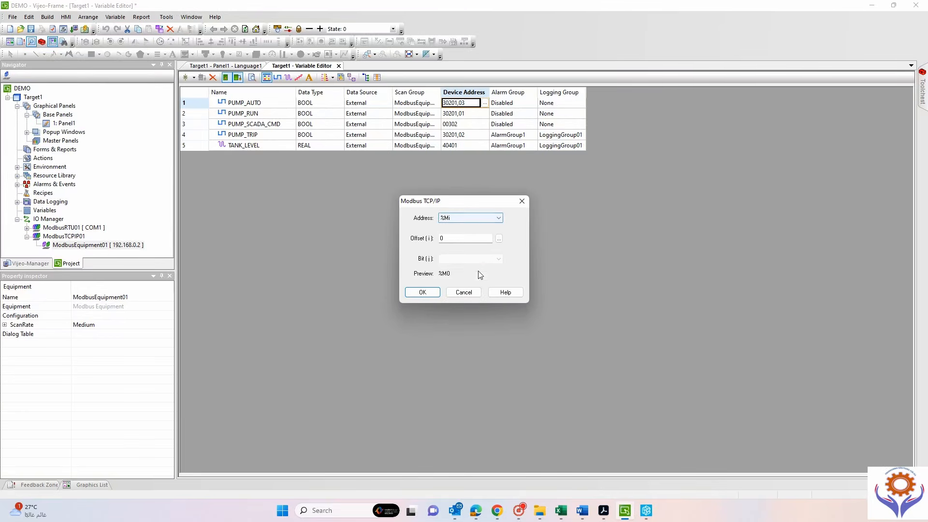
click(468, 293)
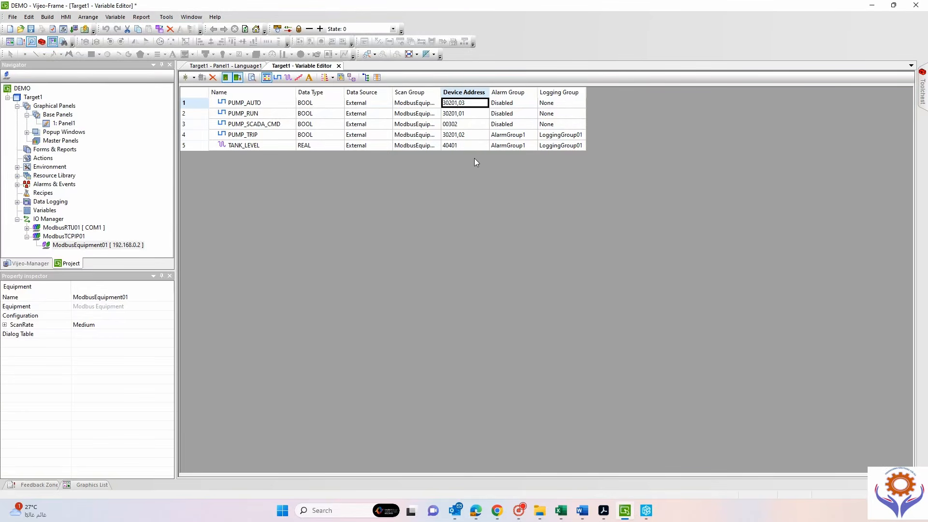
click(485, 104)
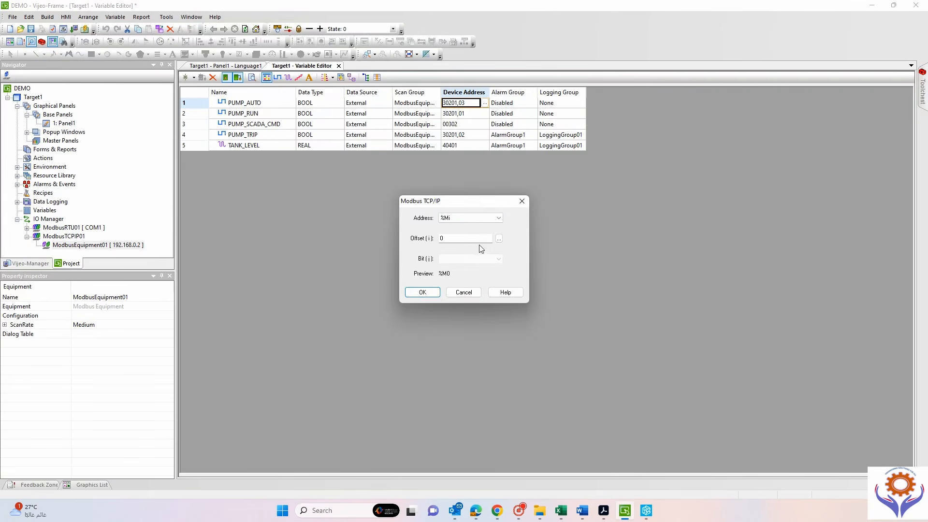
double_click(444, 238)
click(463, 292)
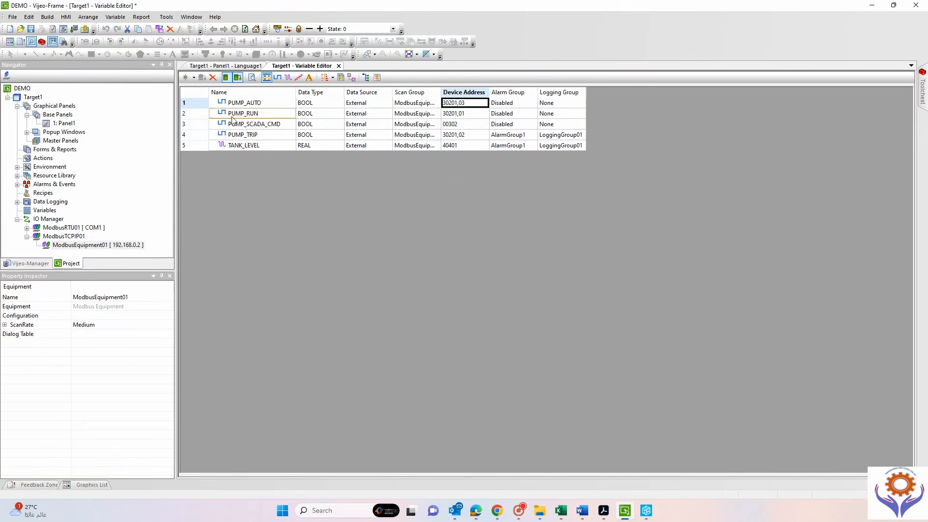
Request deletion of the PUMP_AUTO variable and decline it.
click(213, 77)
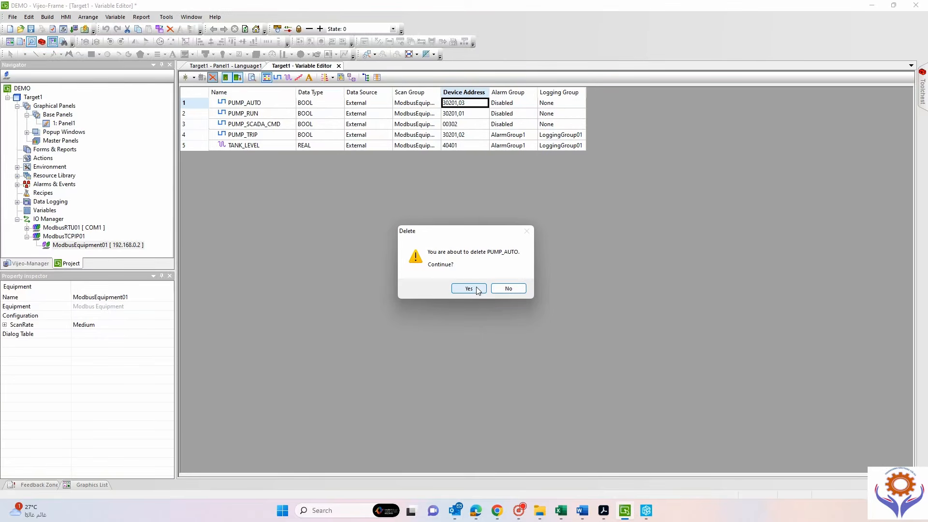
click(515, 289)
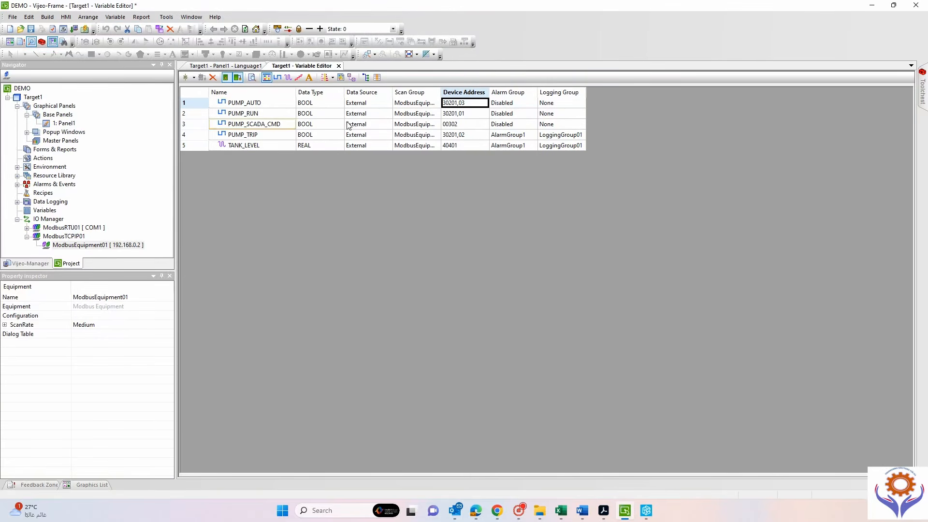
Reopen PUMP_AUTO's device address definition, review the IEC address types, choose %Mi and select the offset for editing.
click(478, 104)
click(479, 104)
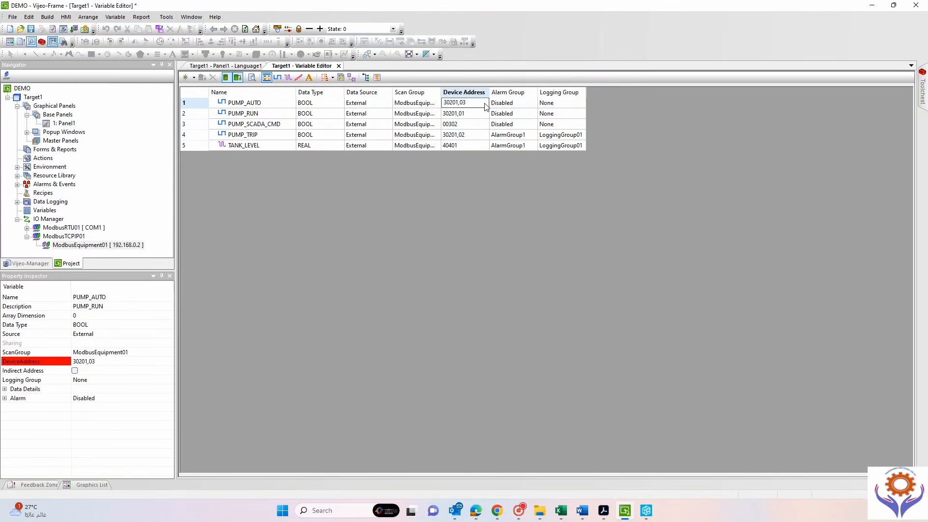
click(476, 114)
click(485, 104)
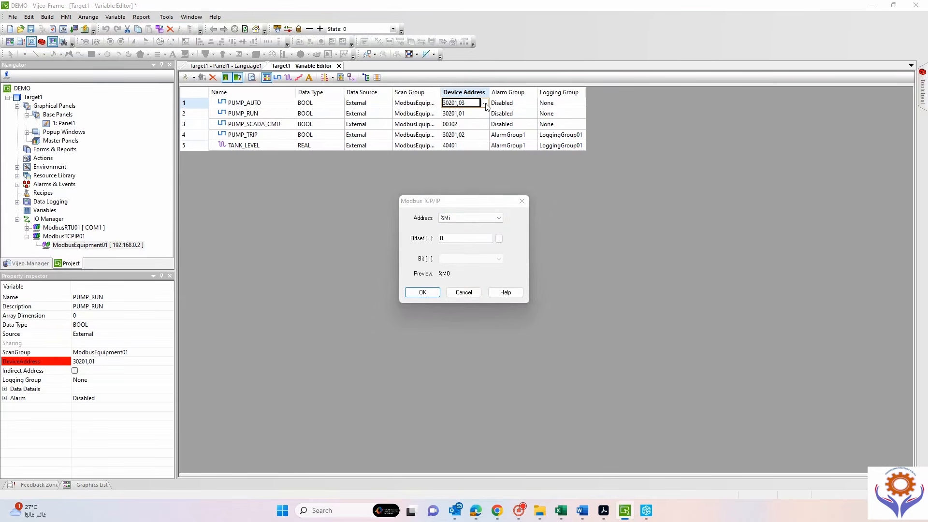
click(498, 218)
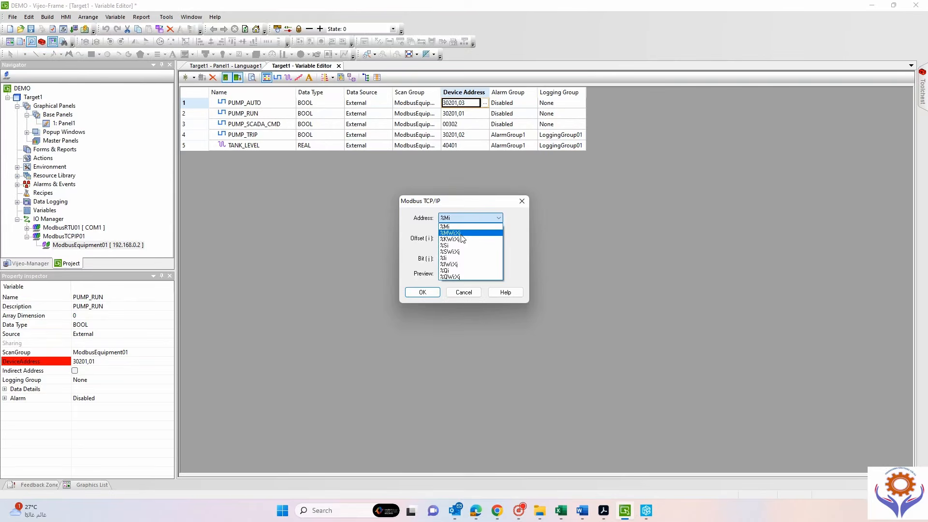
click(447, 226)
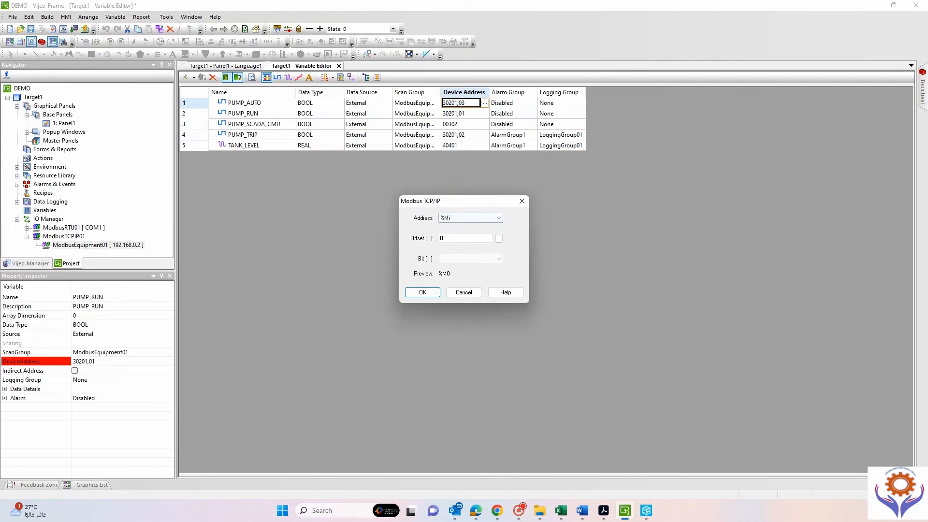
double_click(439, 238)
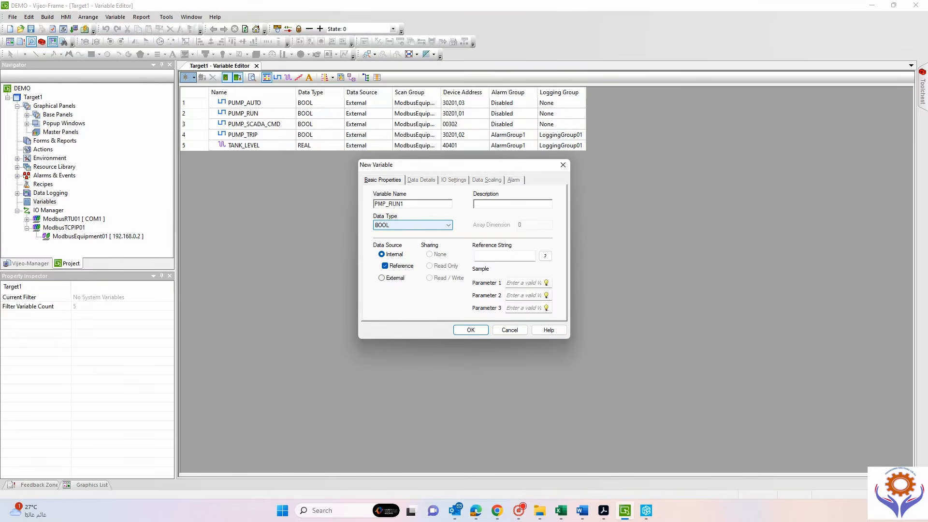
Make the new BOOL variable PMP_RUN1 external on ModbusEquipment01 and open its Modbus TCP/IP address types.
click(385, 267)
click(382, 279)
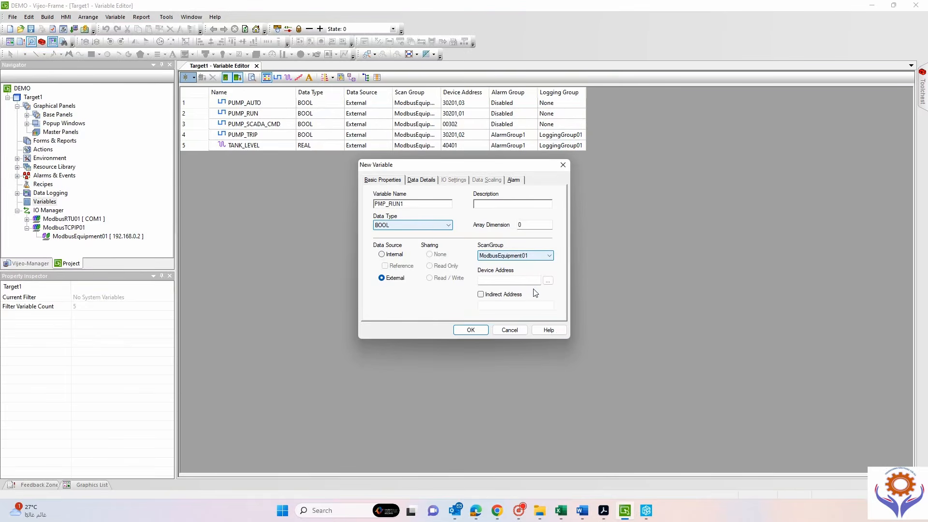
click(548, 281)
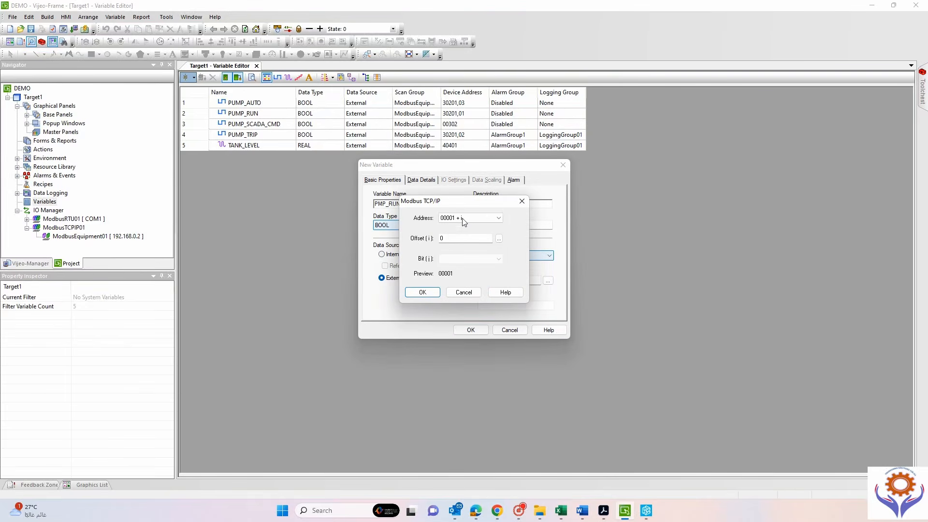
click(498, 220)
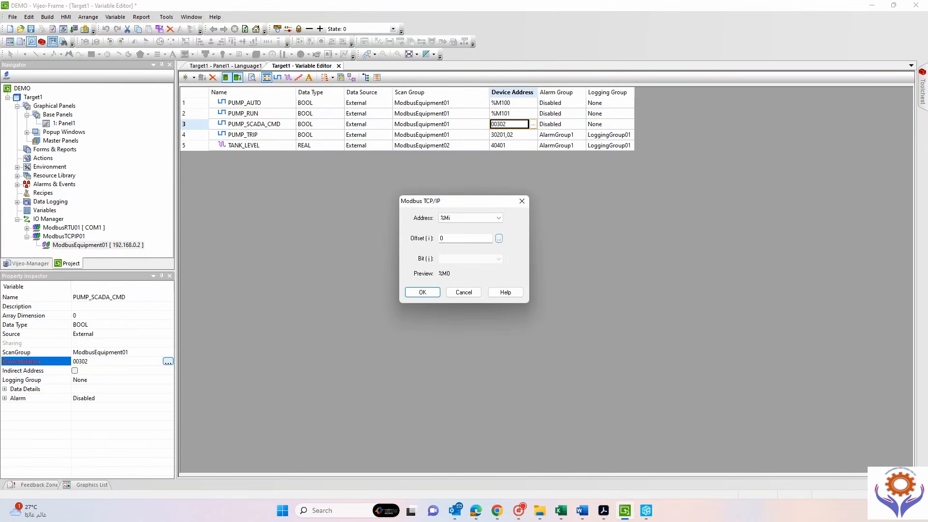
Set the device address of PUMP_SCADA_CMD to %M103 and that of PUMP_TRIP to %M104.
double_click(442, 239)
key(Return)
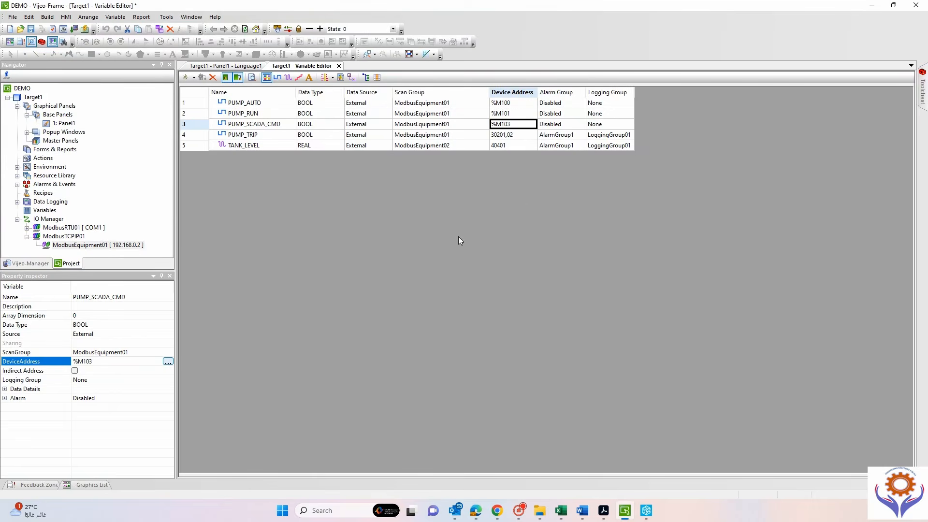
click(517, 139)
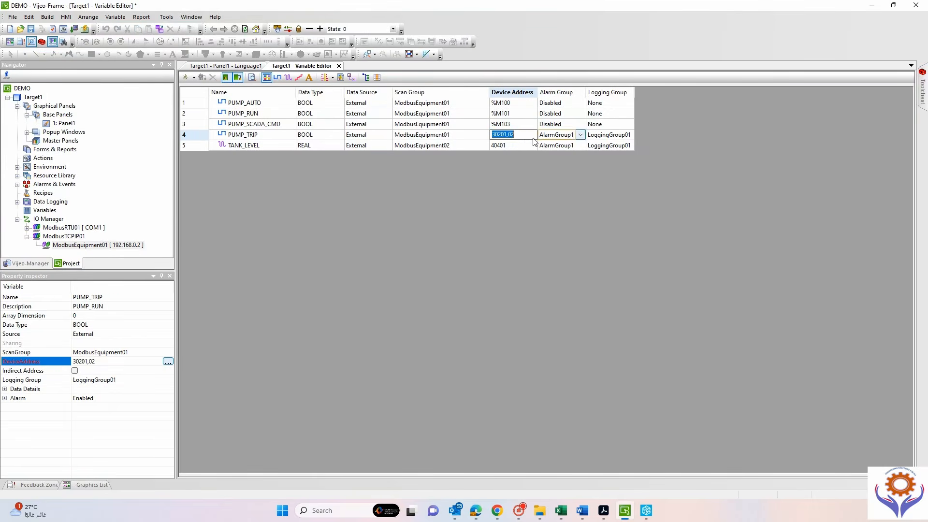
click(517, 137)
click(535, 138)
click(431, 146)
click(530, 136)
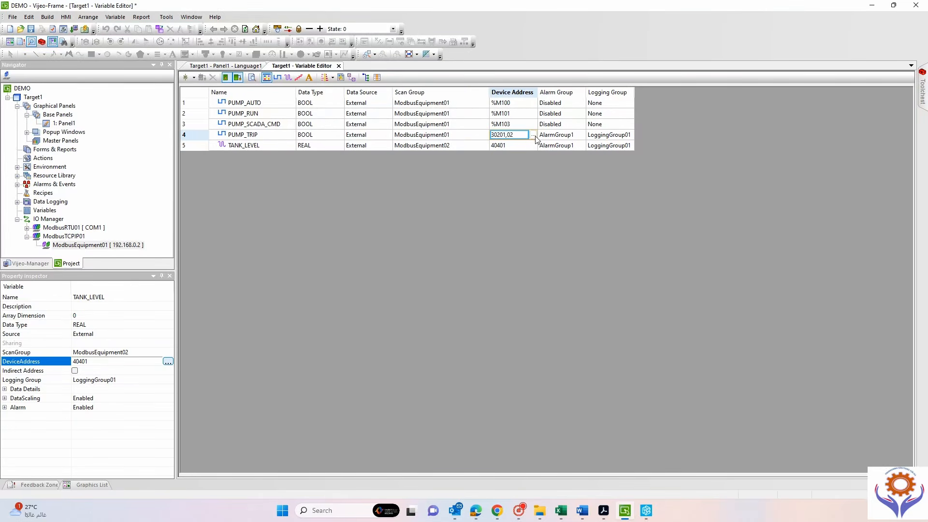
click(534, 136)
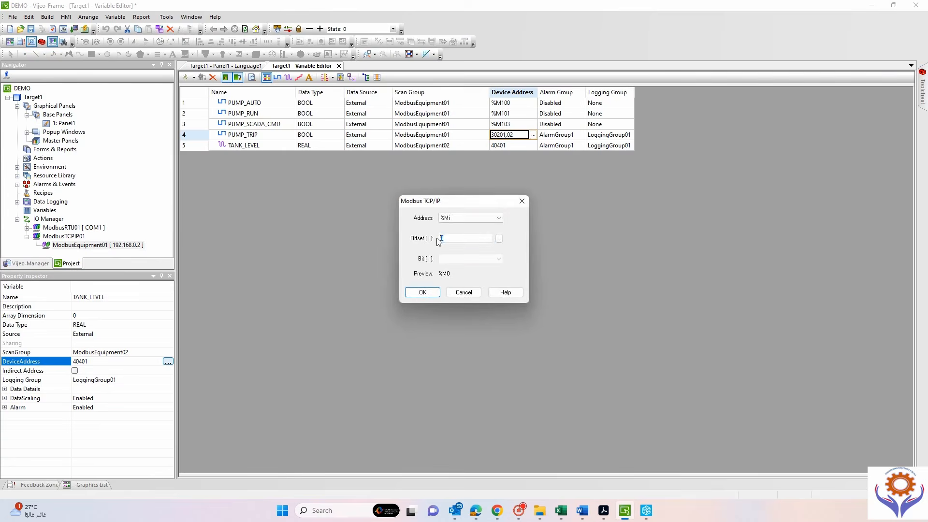
text(104)
key(Return)
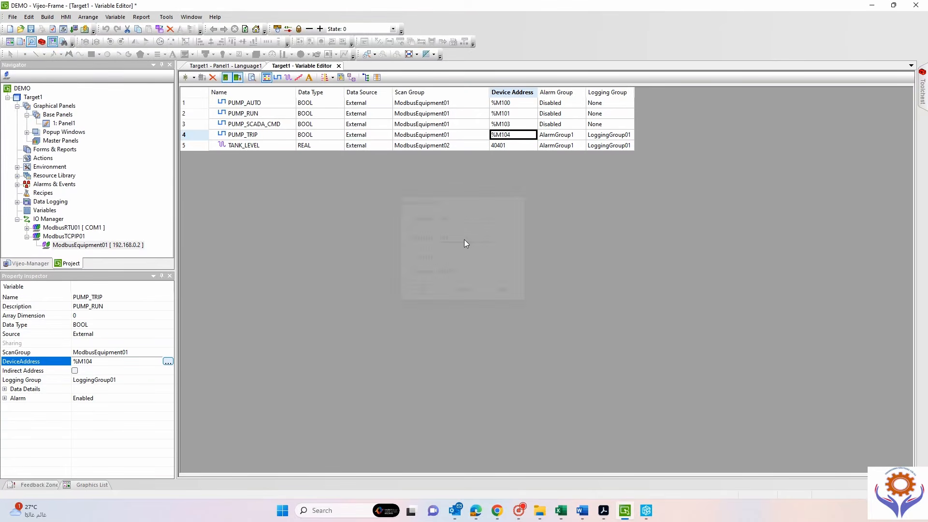
Assign TANK_LEVEL to scan group ModbusEquipment01 with device address %MW105, and save the project.
click(478, 147)
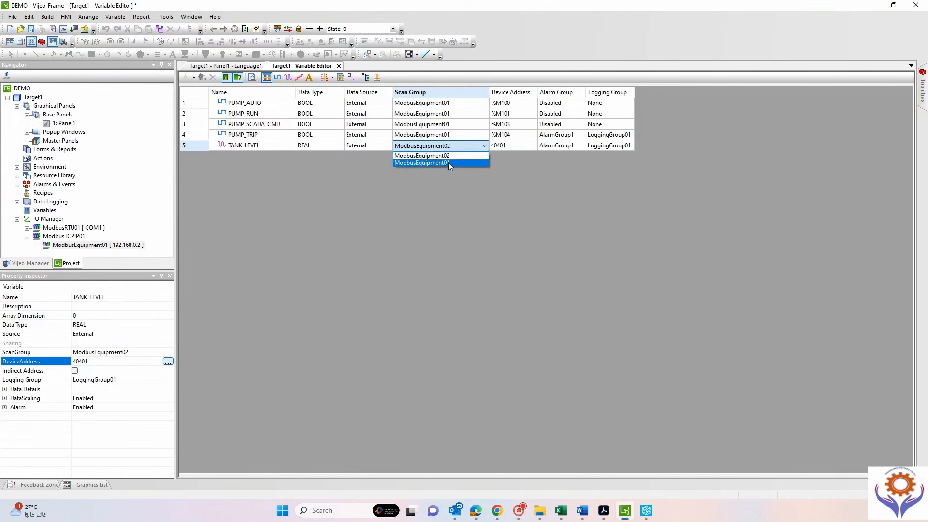
click(445, 163)
click(506, 147)
click(533, 146)
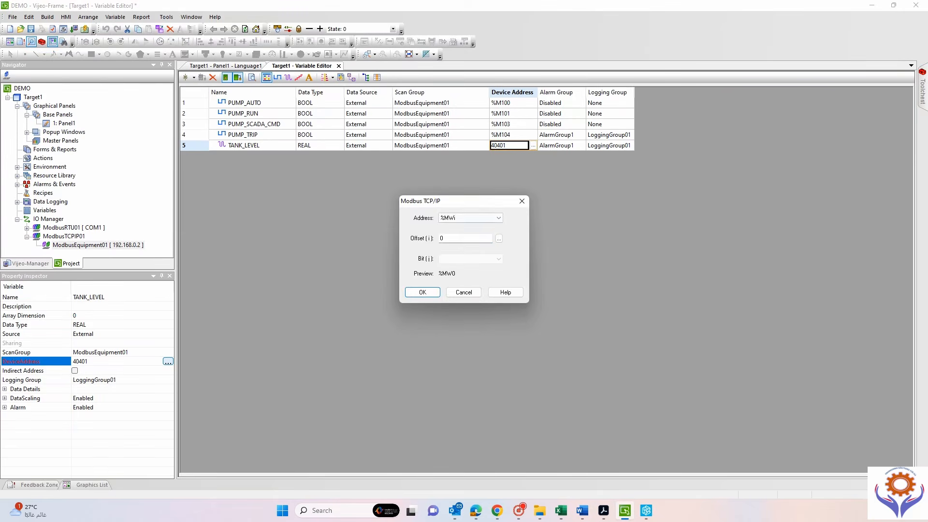
double_click(469, 239)
key(Return)
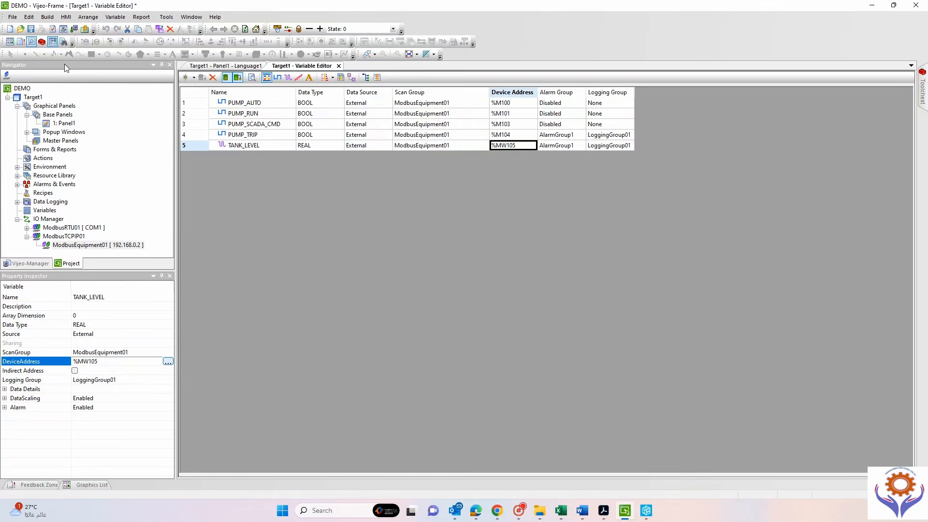
click(30, 29)
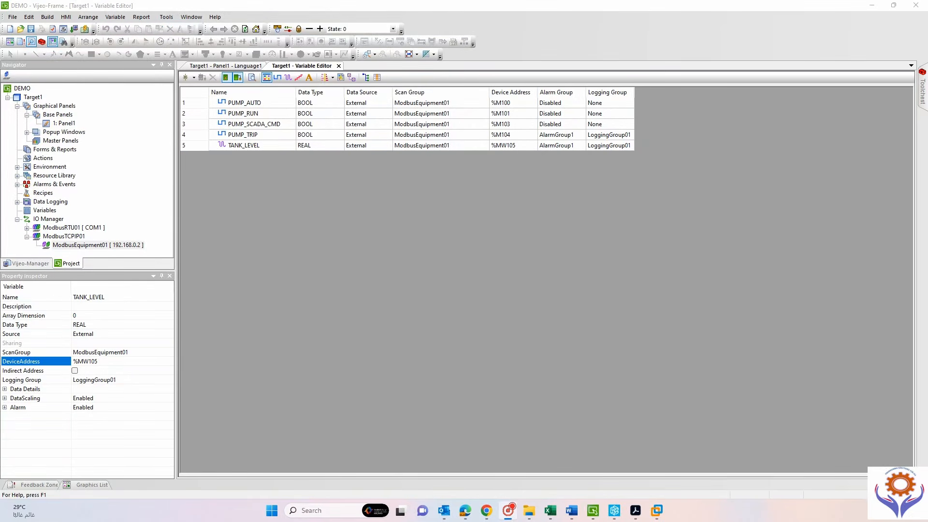
Add a new BOOL variable and name it PUMP1_RUN.
click(193, 78)
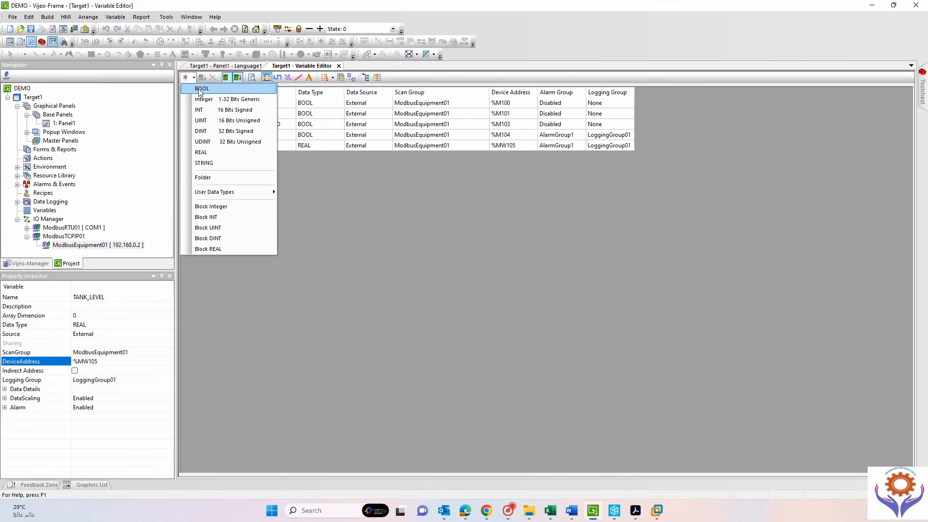
click(200, 89)
click(227, 103)
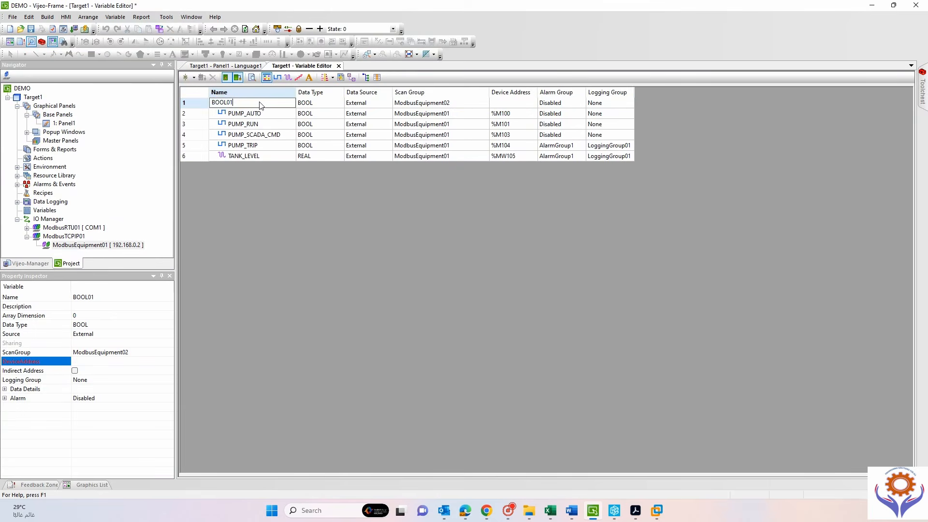
click(227, 102)
text(PUMP1_RUN)
Assign PUMP1_RUN to scan group ModbusEquipment01 and set its device address to %M10.
click(485, 102)
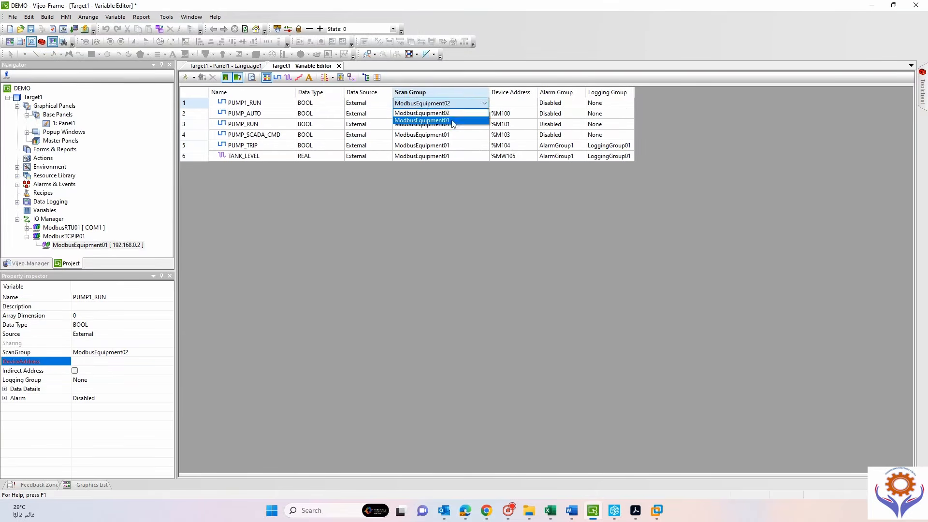
click(422, 120)
click(528, 113)
click(527, 103)
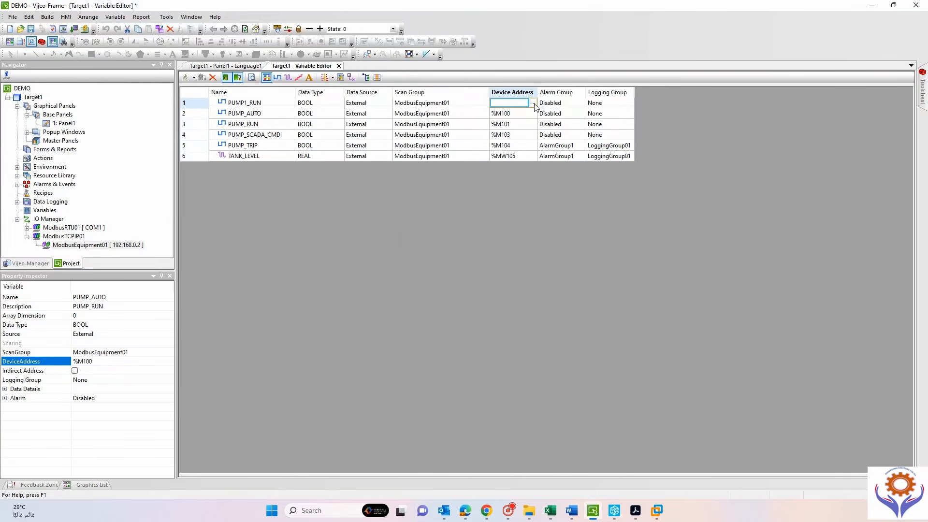
click(533, 103)
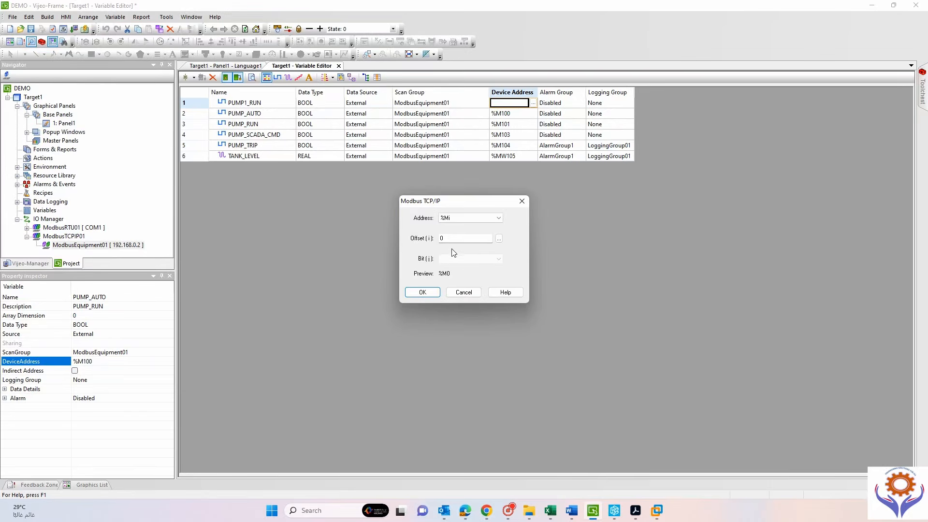
click(441, 238)
text(10)
click(410, 292)
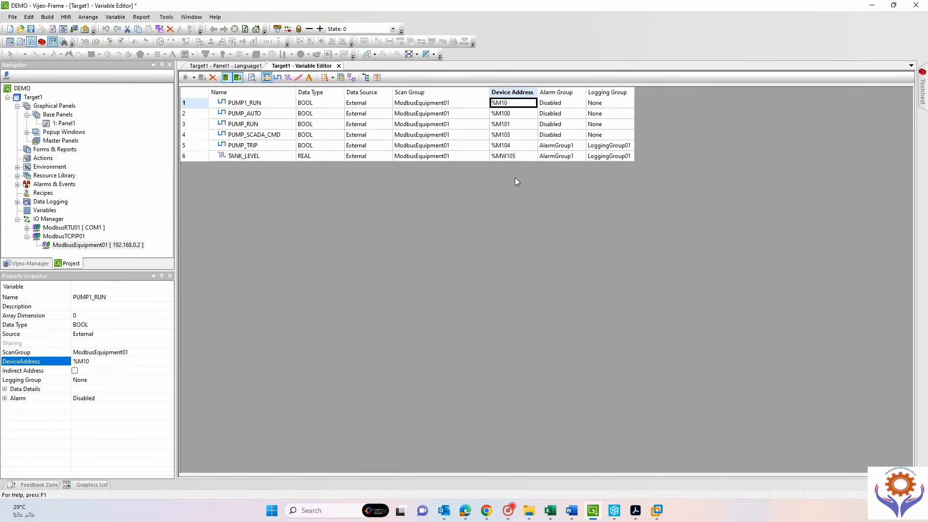
Review the equipment configuration of ModbusEquipment01, including its IEC61131 syntax and addressing mode, and close it without changes.
click(93, 246)
double_click(93, 247)
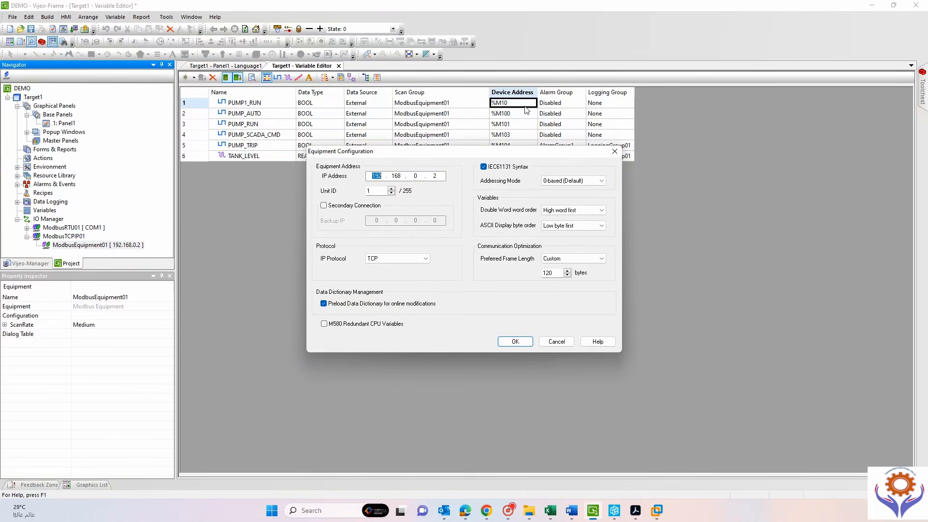
click(557, 342)
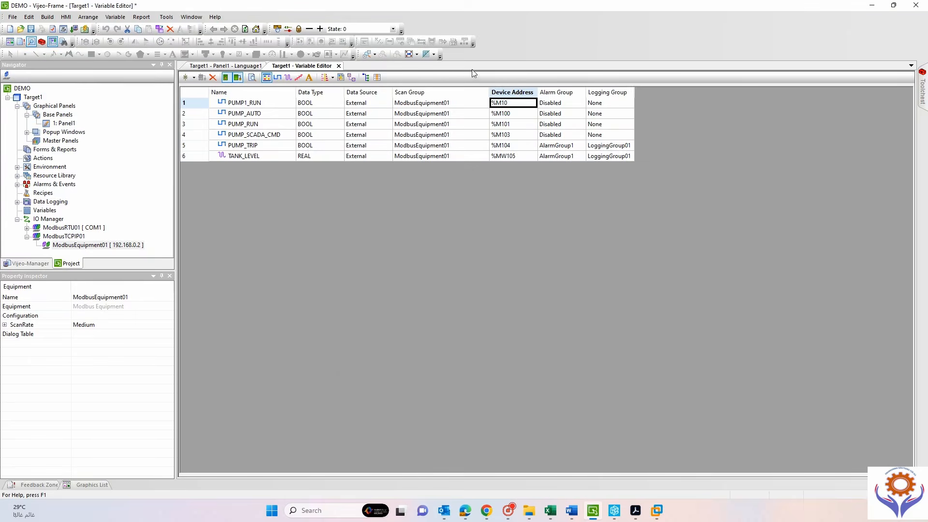
Copy the whole PUMP1_RUN variable row and paste it as a second variable.
click(525, 103)
click(192, 103)
right_click(193, 103)
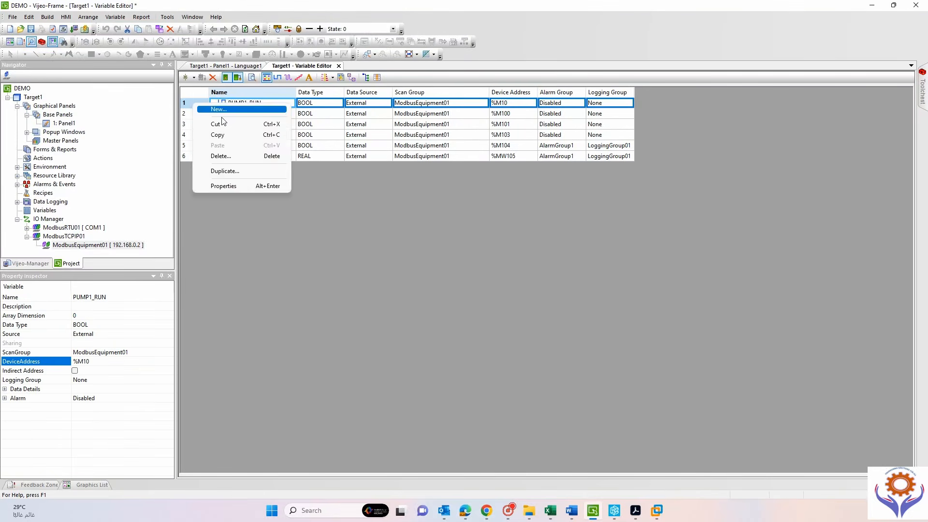
click(216, 134)
right_click(190, 101)
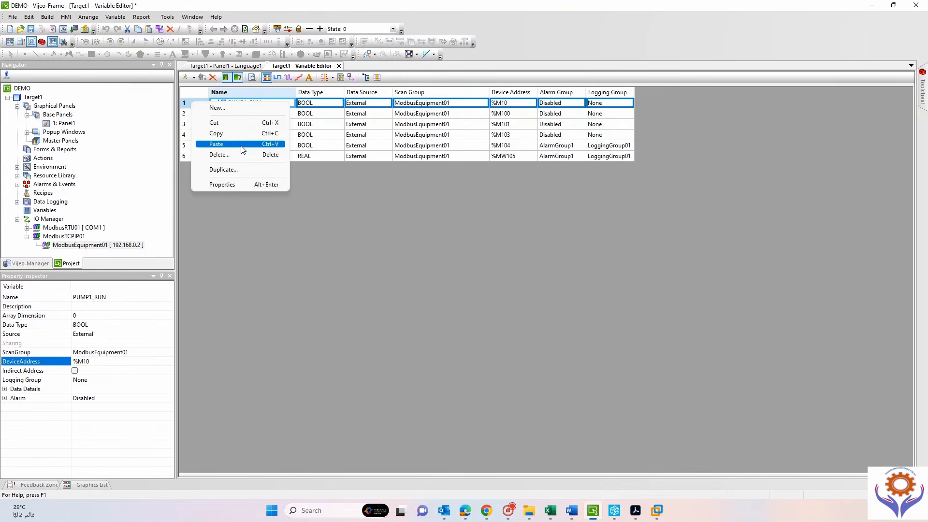
click(216, 145)
Rename the pasted copy of PUMP1_RUN to PUMP1_TRIP.
click(267, 117)
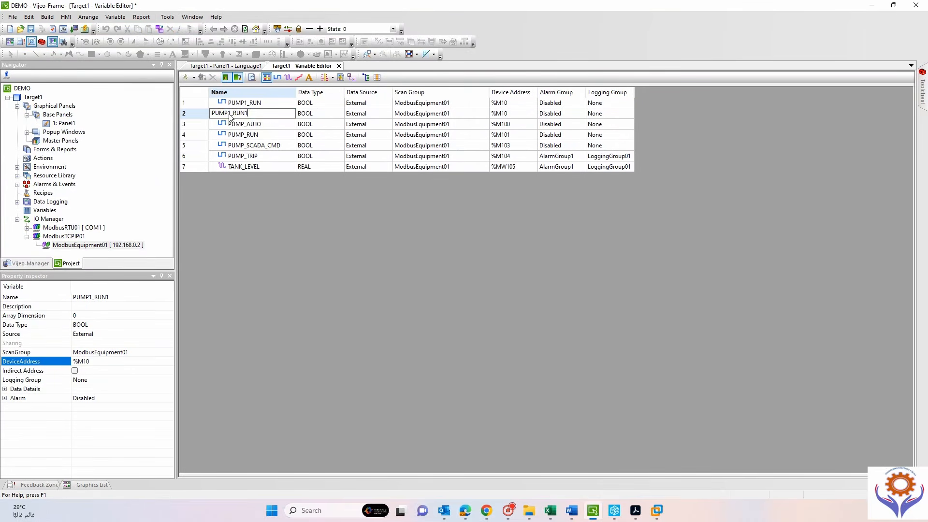
drag(235, 115, 273, 118)
key(BackSpace)
key(BackSpace)
text(tri)
key(BackSpace)
key(BackSpace)
key(BackSpace)
text(TR)
click(323, 114)
click(352, 113)
Set the device address of PUMP1_TRIP to %M11.
click(515, 115)
click(513, 115)
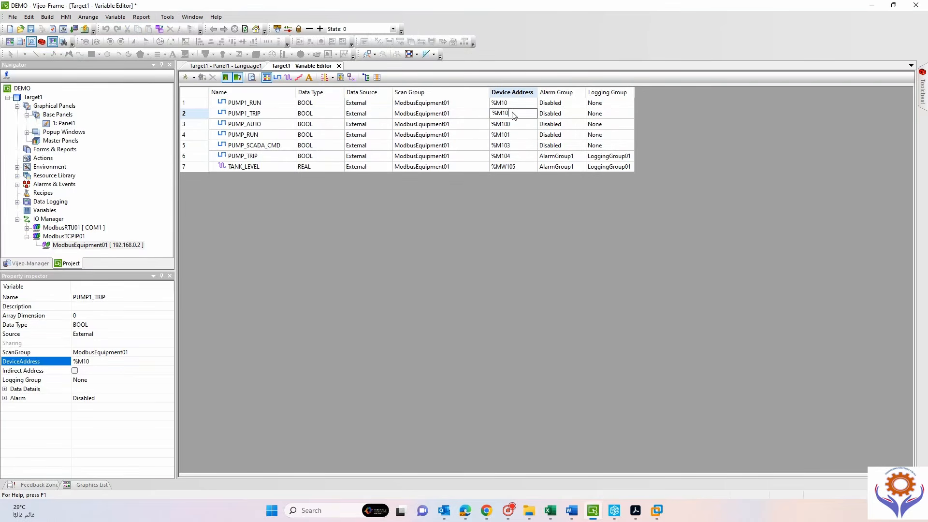
text(1)
key(Return)
Select the PUMP1_RUN and PUMP1_TRIP variable rows together and copy them.
click(195, 112)
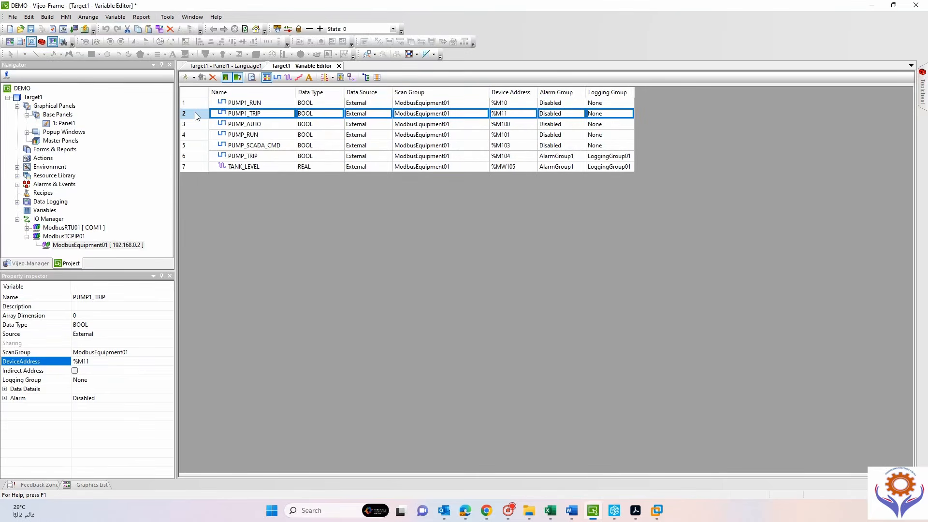
click(193, 103)
shift+click(195, 112)
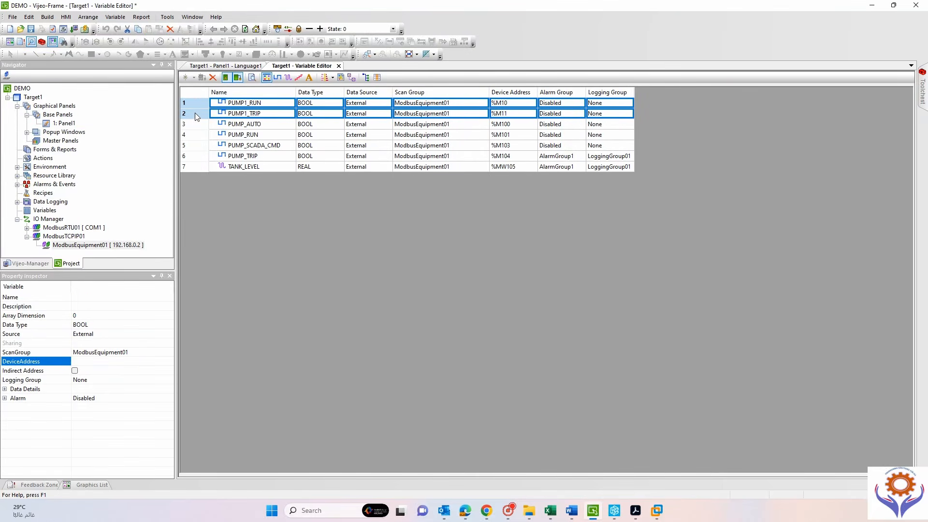
mouse_move(195, 112)
mouse_down()
mouse_move(202, 127)
mouse_move(196, 121)
mouse_up()
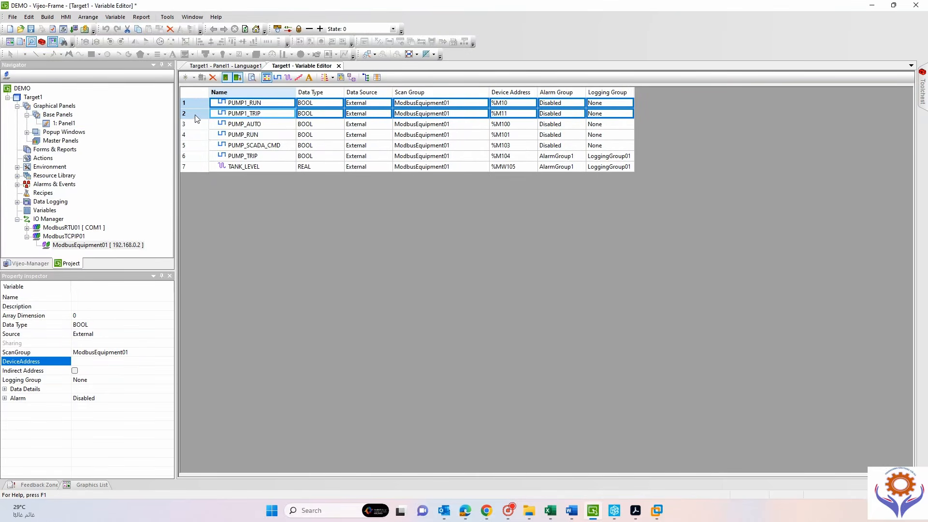
right_click(196, 115)
click(196, 112)
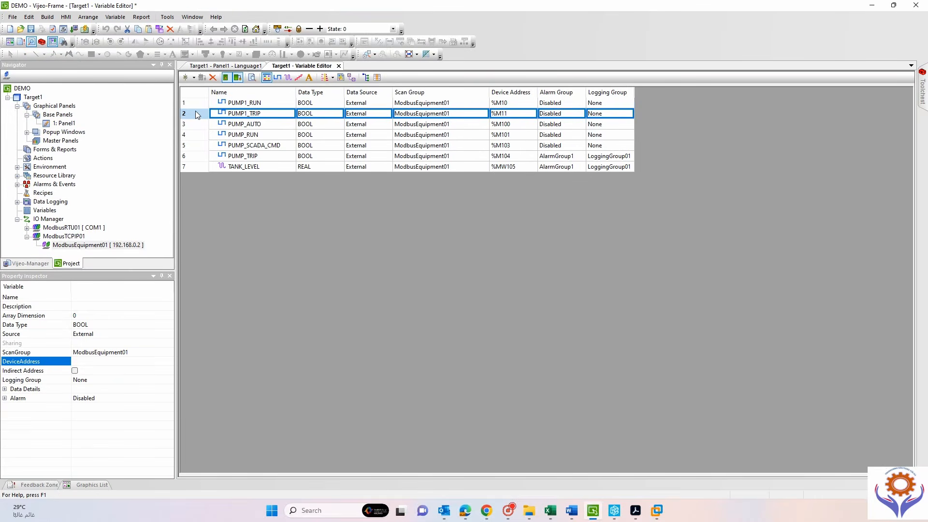
shift+click(192, 103)
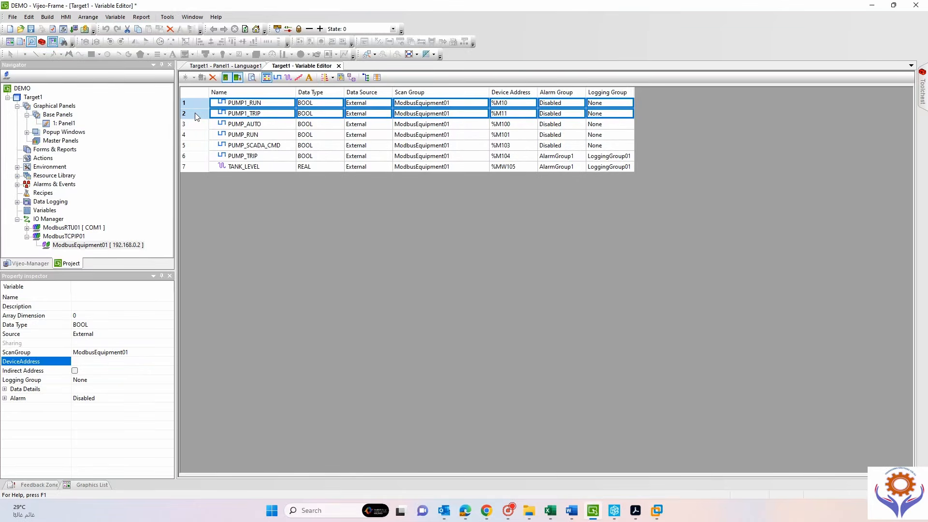
right_click(195, 115)
key(Escape)
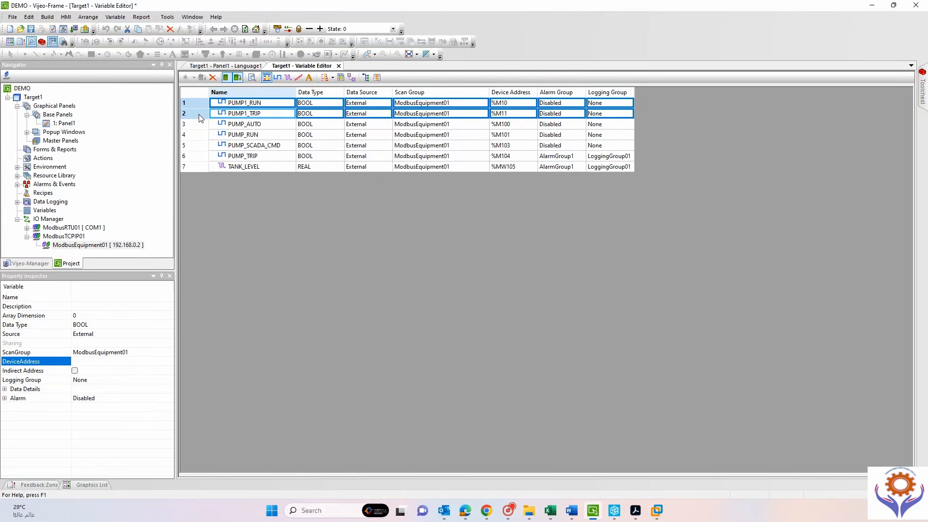
right_click(199, 115)
click(204, 183)
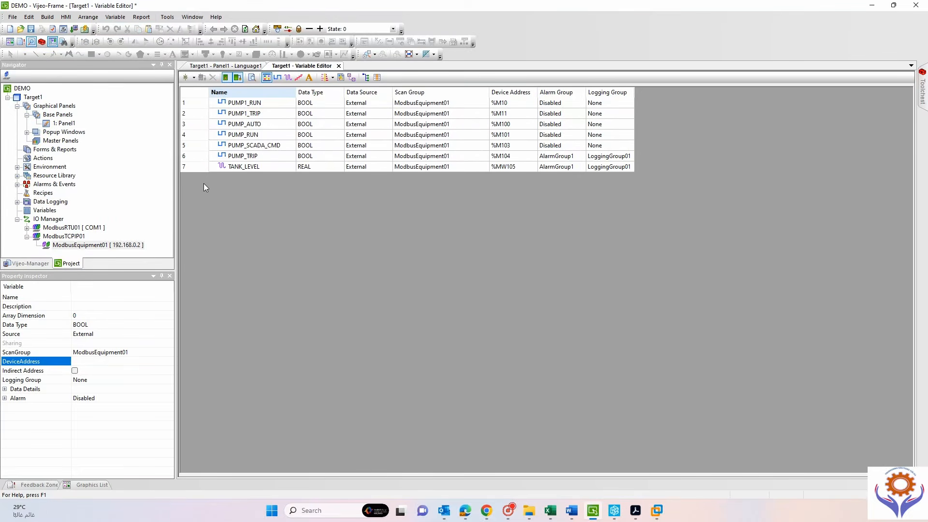
Paste the copied PUMP1_RUN and PUMP1_TRIP variables into the variable list.
click(189, 117)
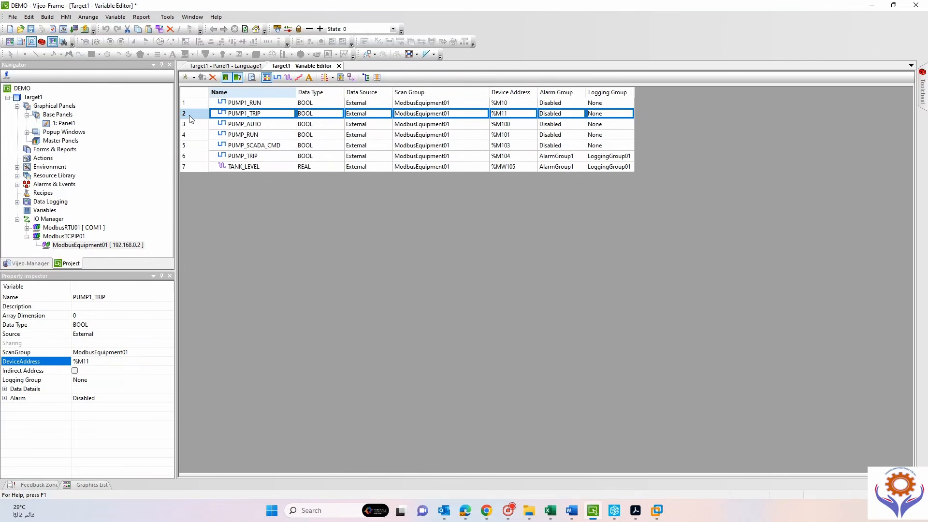
right_click(191, 119)
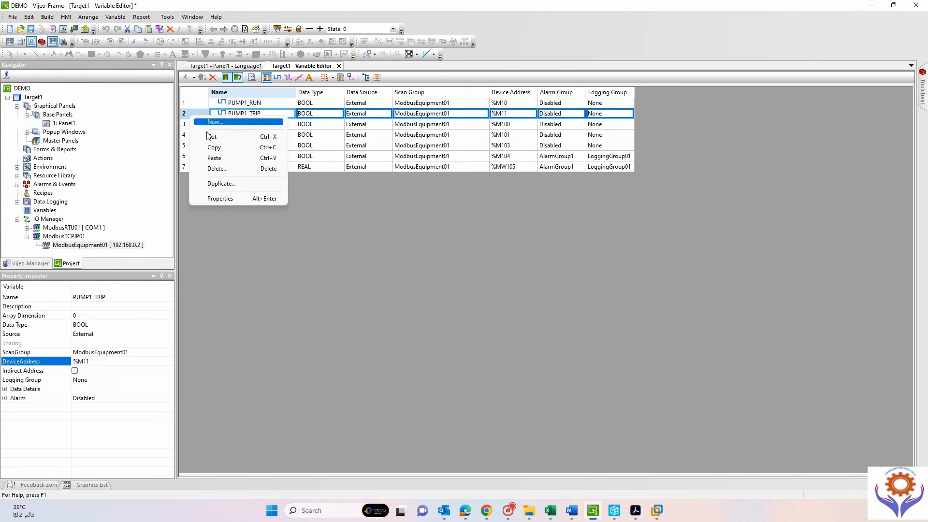
click(219, 158)
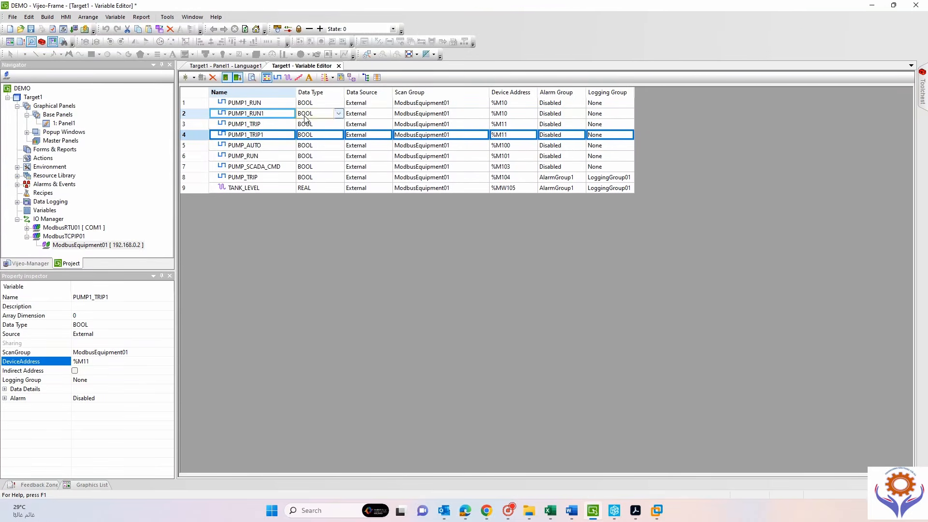
Rename the pasted copy of PUMP1_RUN to PUMP1_MOIS_ALM.
double_click(269, 115)
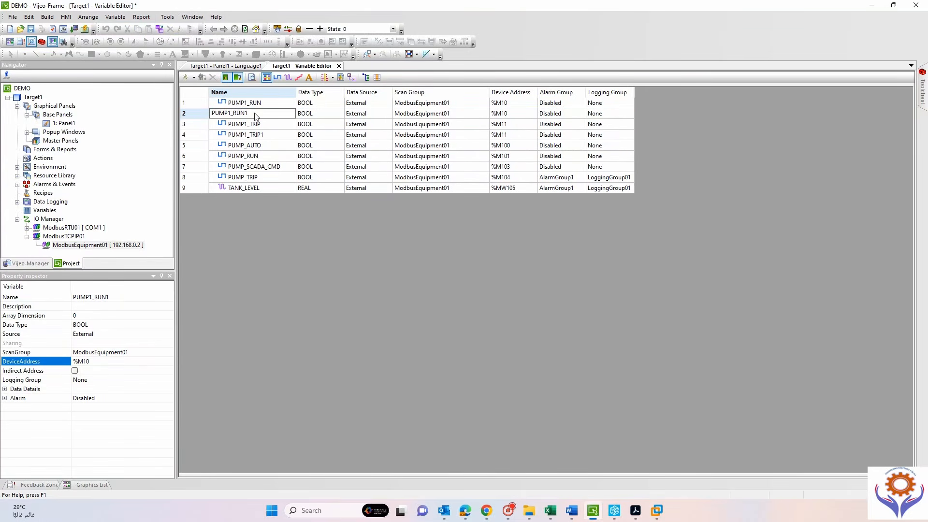
key(BackSpace)
key(BackSpace)
key(BackSpace)
key(BackSpace)
text(moi)
key(BackSpace)
key(BackSpace)
key(BackSpace)
text(MOIS)
text(AL)
text(_)
key(Return)
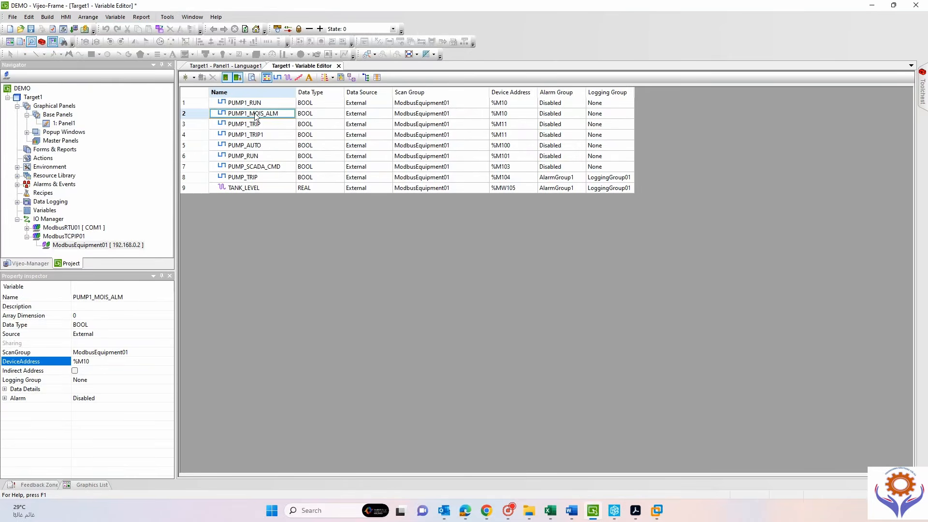
Set the device address of PUMP1_MOIS_ALM to %M12.
click(511, 115)
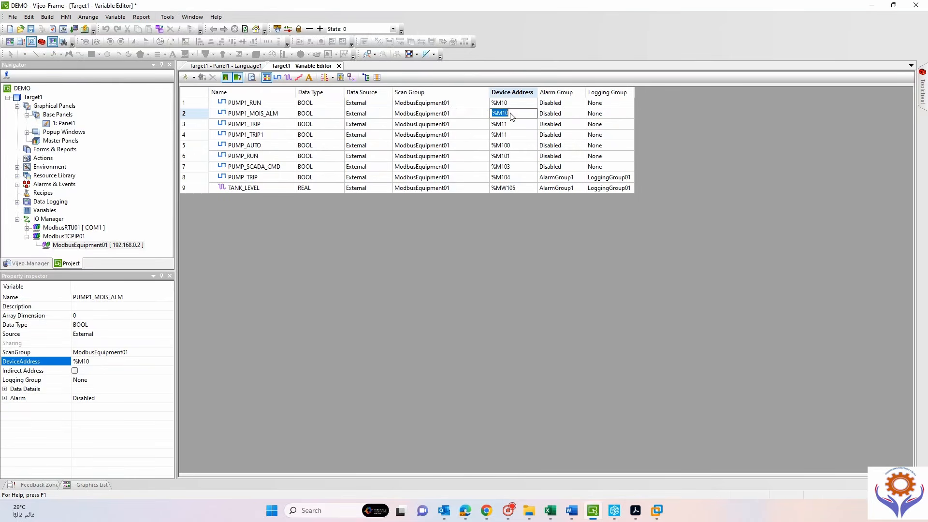
key(BackSpace)
text(2)
key(Return)
click(510, 114)
Rename the pasted copy of PUMP1_TRIP to PUMP1_TEMP_ALM.
click(235, 135)
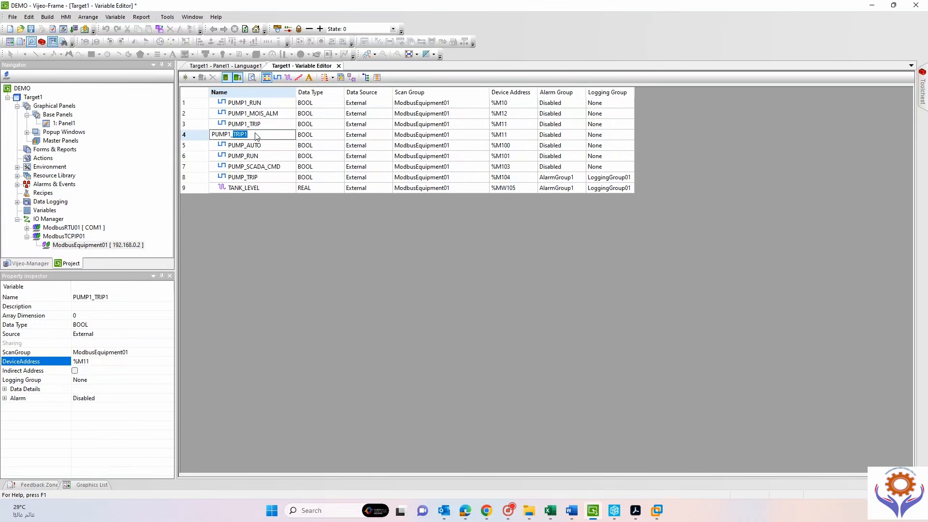
text(TEMP_ALM)
key(Return)
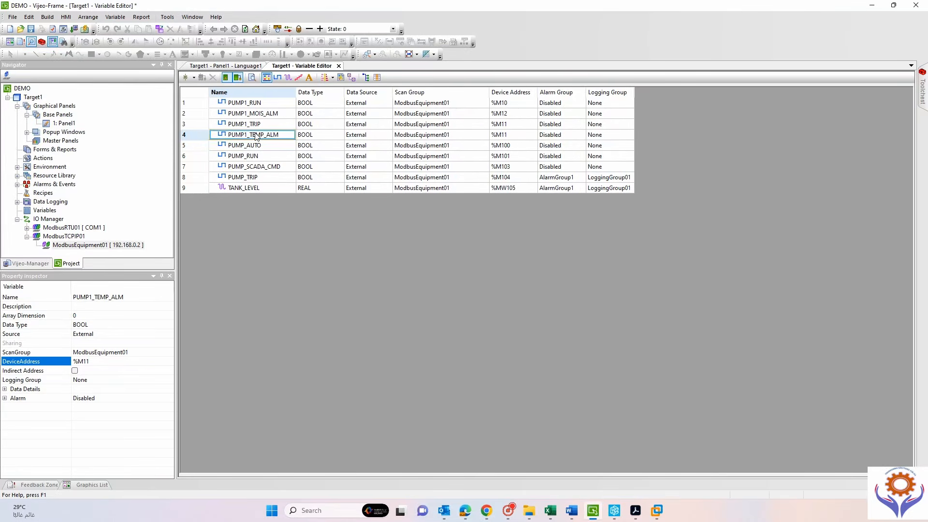
Set the device address of PUMP1_TEMP_ALM to %M13.
click(522, 136)
click(517, 135)
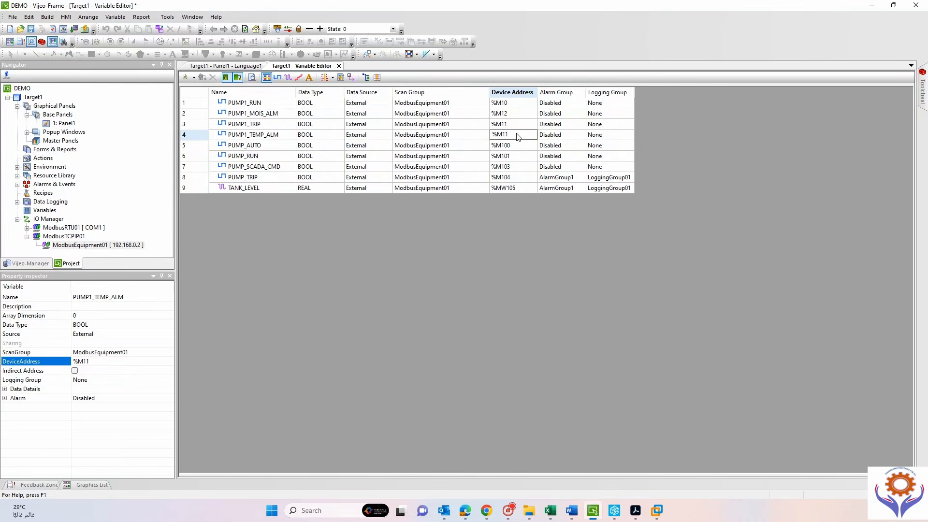
key(BackSpace)
text(3)
key(Return)
Copy the PUMP1_TRIP variable row and paste it as an additional variable.
click(194, 137)
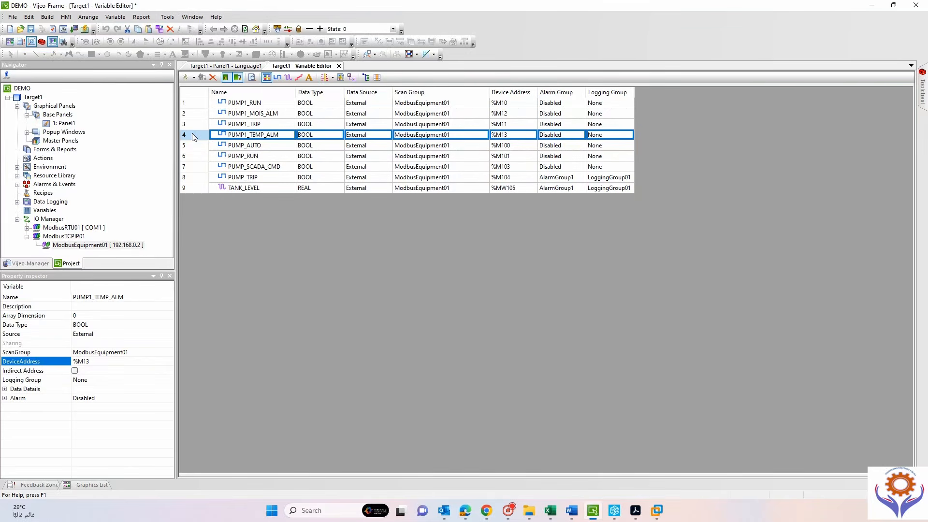
click(194, 123)
key(ctrl+c)
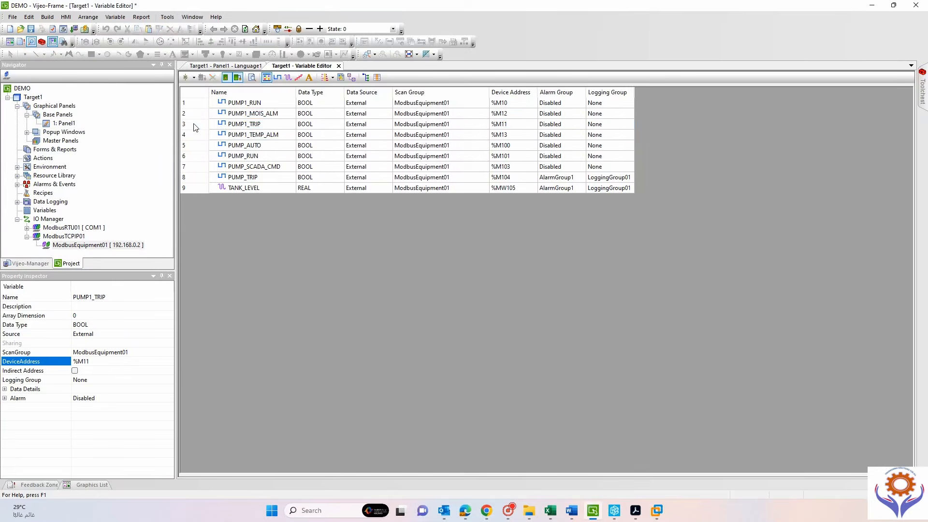
key(ctrl+v)
click(281, 125)
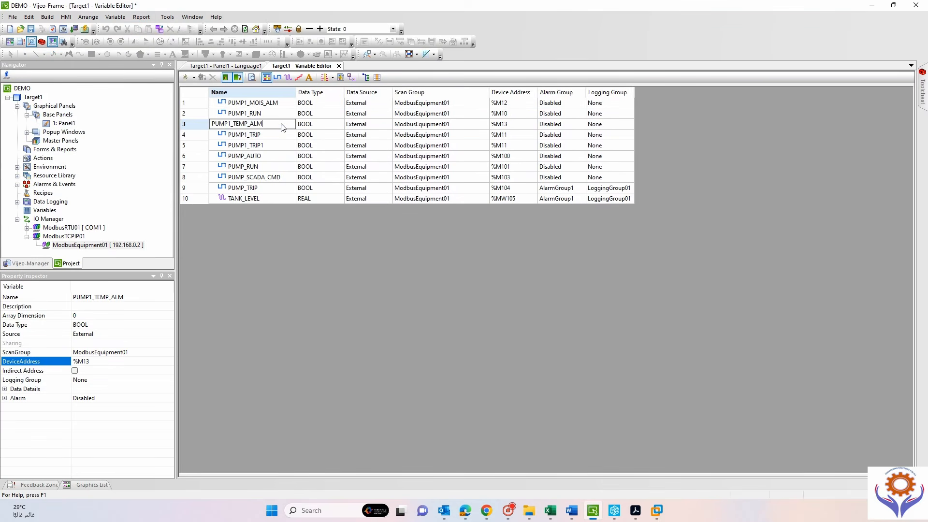
Rename the new copy of PUMP1_TRIP to PUMP1_AUTO.
click(289, 147)
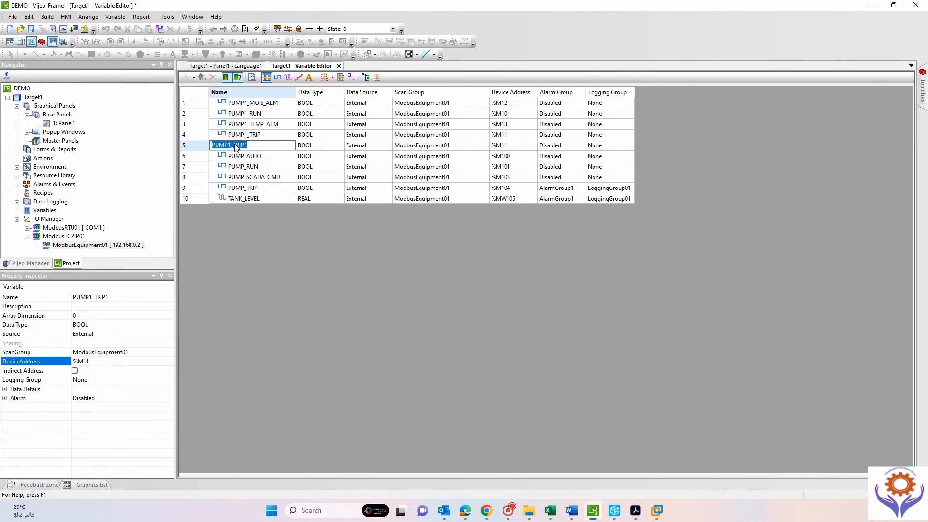
drag(236, 147, 257, 151)
key(BackSpace)
text(AUTO)
key(Return)
Set the device address of PUMP1_AUTO to %M14 and sort the variables by device address.
double_click(518, 146)
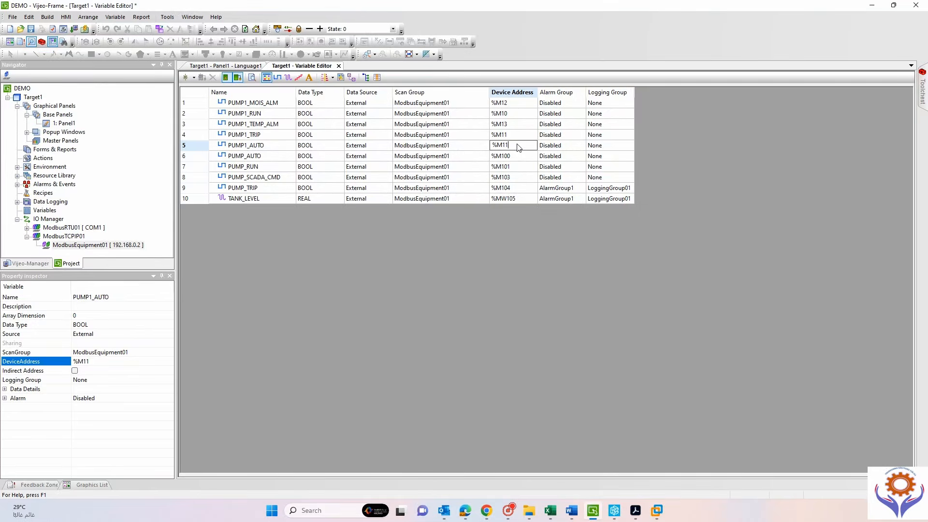
key(BackSpace)
text(4)
key(Return)
click(520, 93)
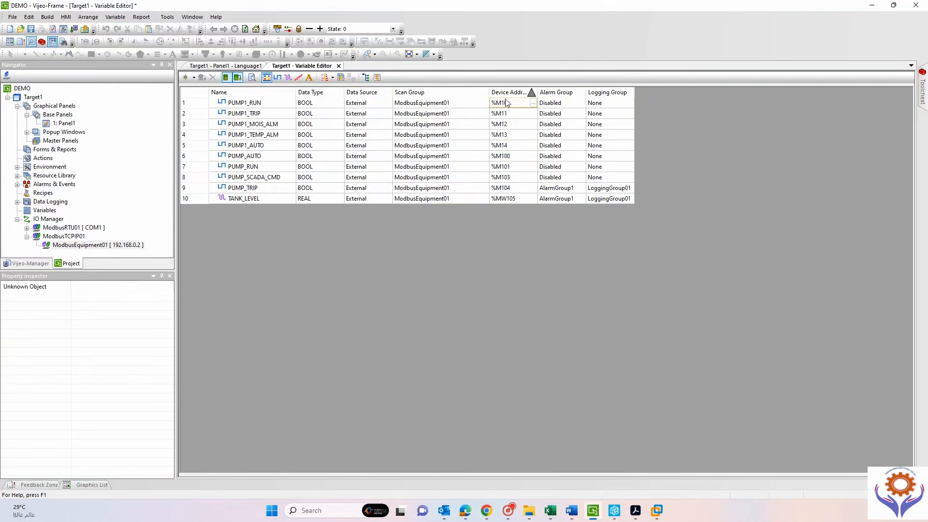
Copy the PUMP1_RUN, PUMP1_TRIP, PUMP1_MOIS_ALM and PUMP1_TEMP_ALM rows together and paste them as new variables.
click(196, 104)
drag(195, 105, 196, 135)
right_click(197, 134)
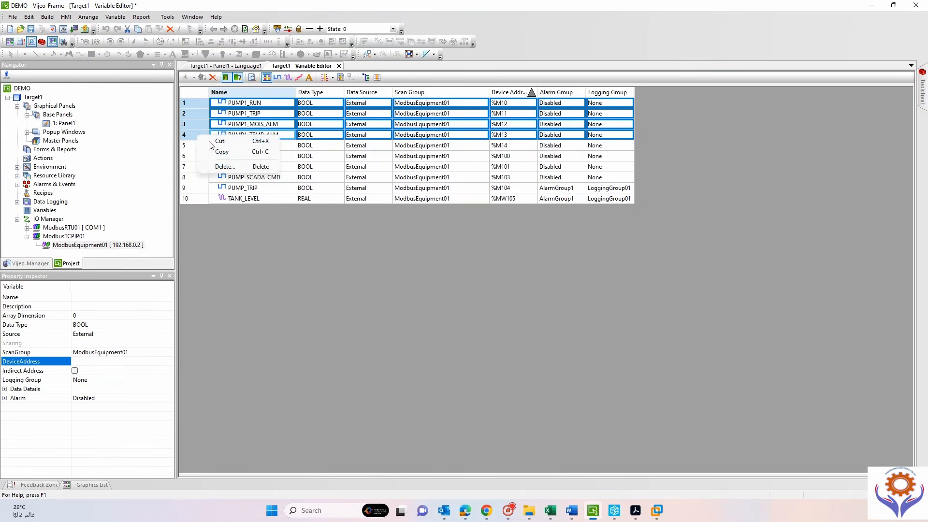
click(211, 151)
click(197, 137)
right_click(196, 136)
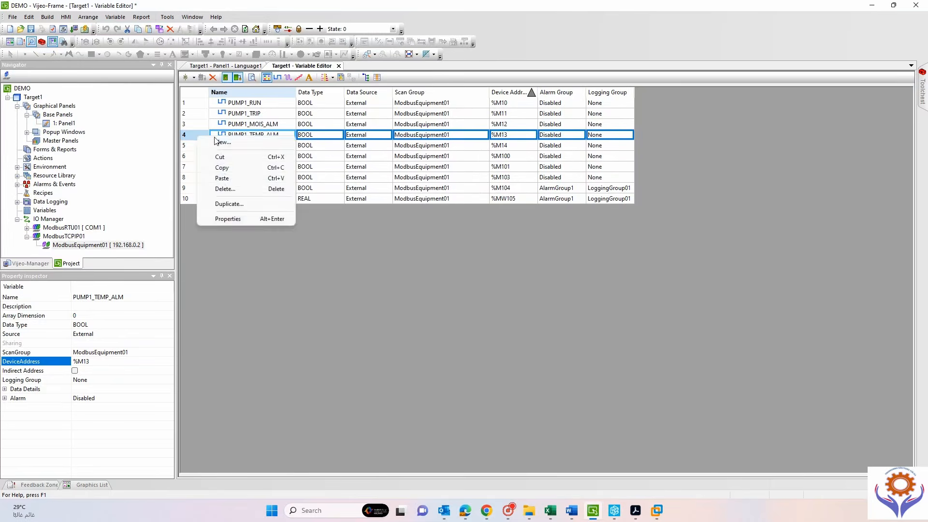
click(217, 180)
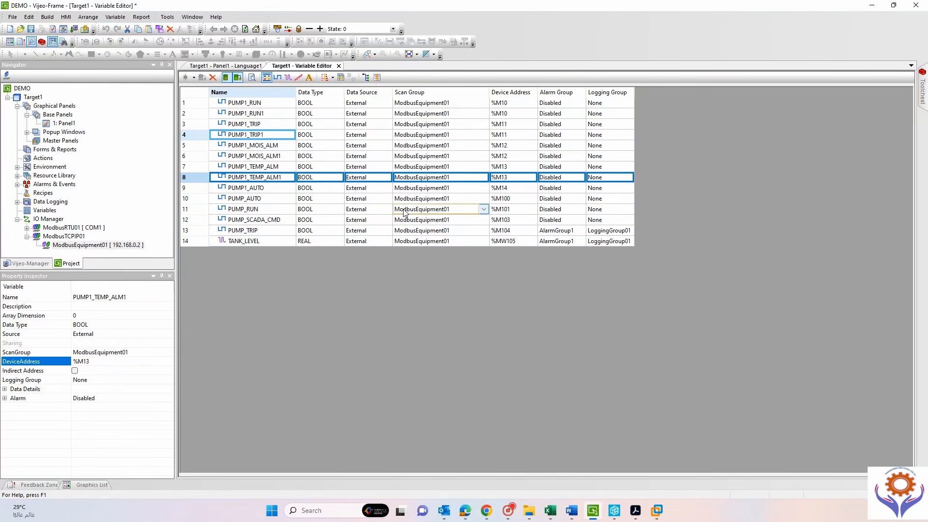
Rename the pasted copy of PUMP1_RUN to PUMP2_RUN.
double_click(267, 114)
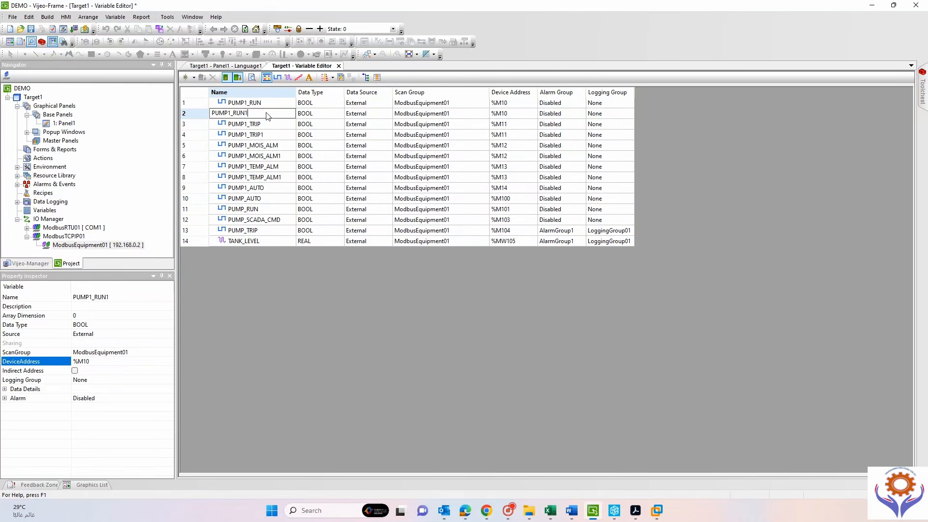
click(231, 113)
key(BackSpace)
text(2)
key(Delete)
click(305, 165)
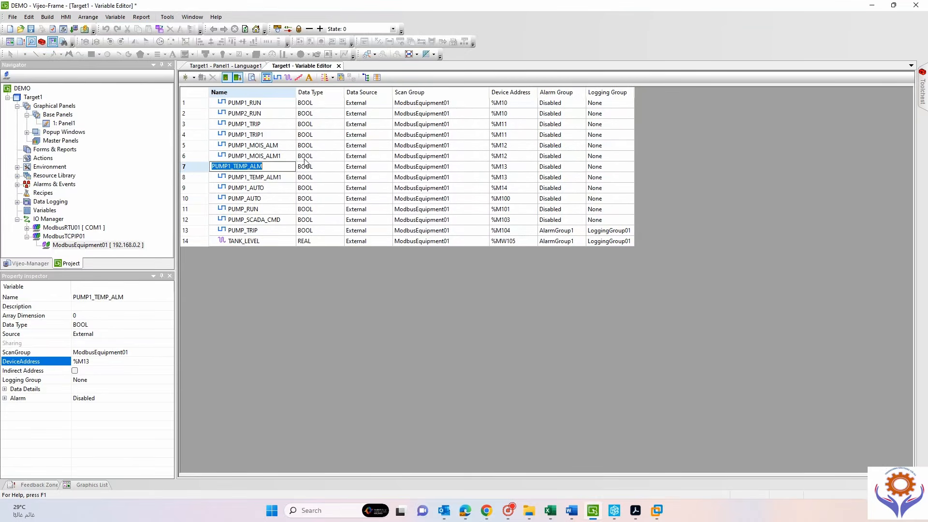
Set the device address of PUMP2_RUN to %M15.
click(513, 115)
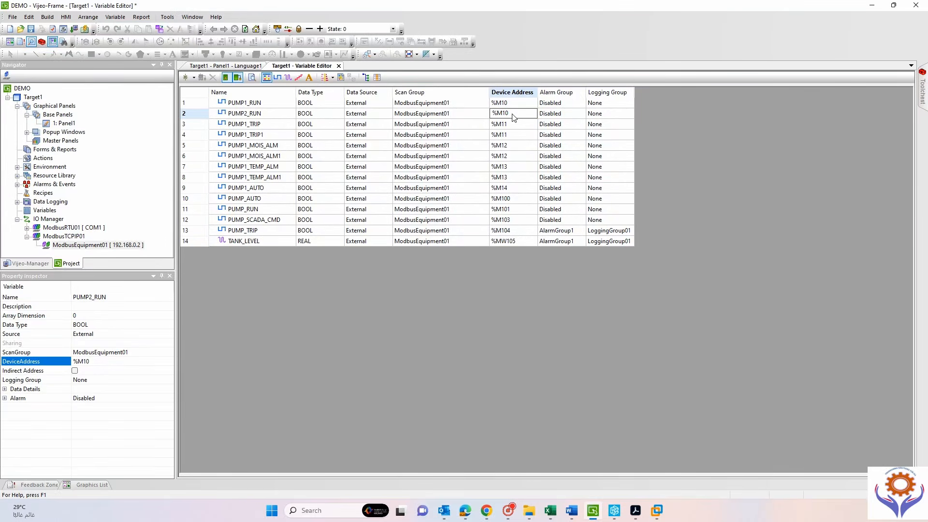
text(5)
key(Return)
Rename the pasted copy of PUMP1_TRIP to PUMP2_TRIP.
click(232, 135)
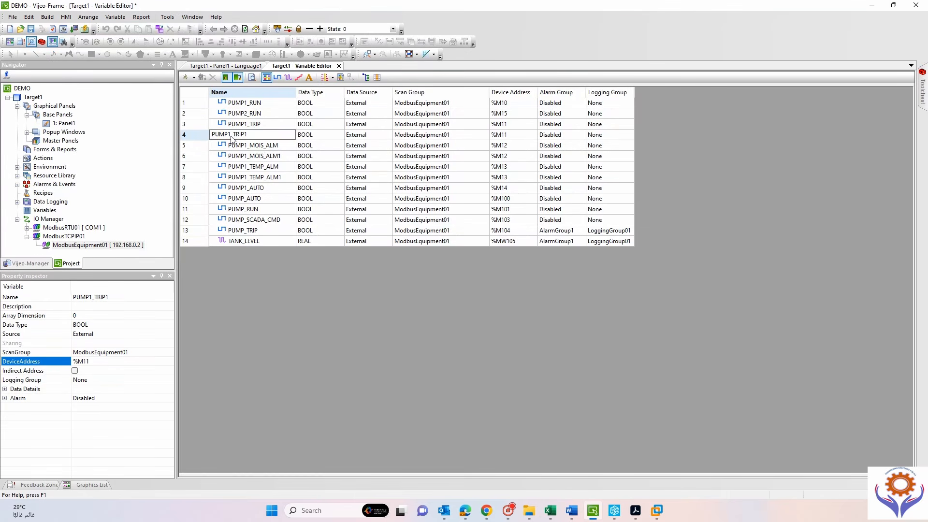
key(BackSpace)
text(2)
key(Right)
key(Right)
key(Right)
key(Right)
key(Right)
key(Right)
key(Right)
key(Right)
key(Right)
key(Right)
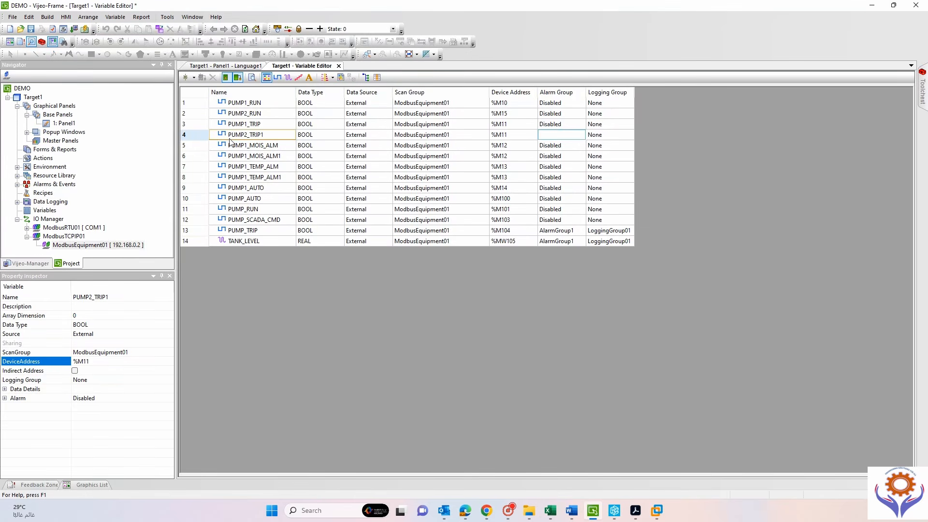
double_click(254, 134)
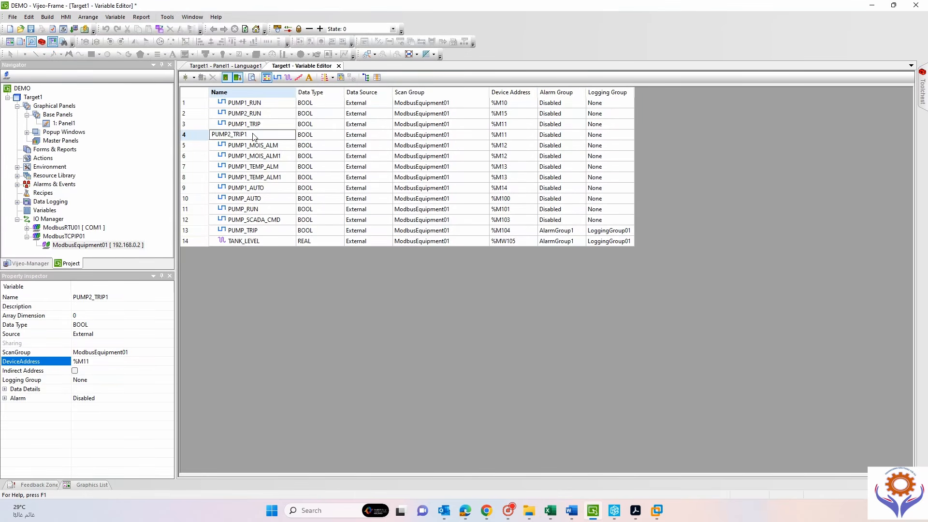
click(251, 166)
Set the device address of PUMP2_TRIP to %M16.
click(512, 136)
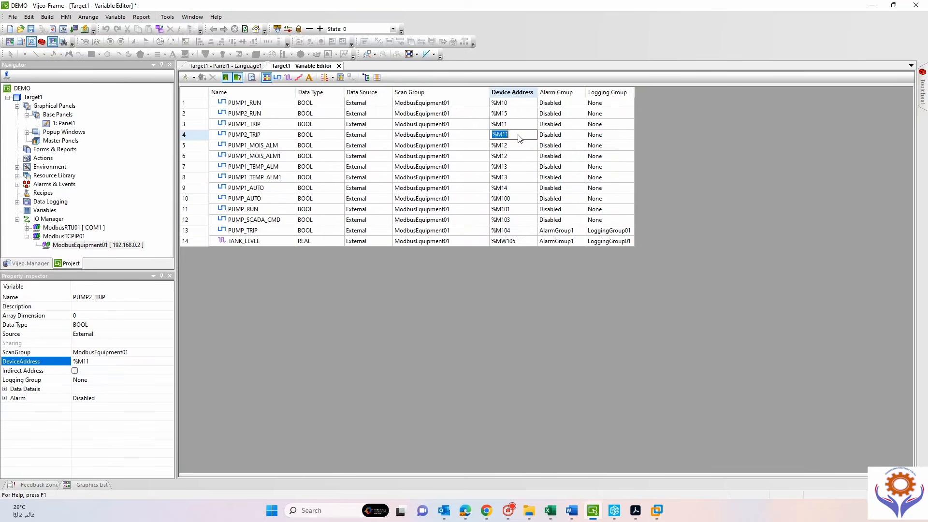
text(6)
click(271, 156)
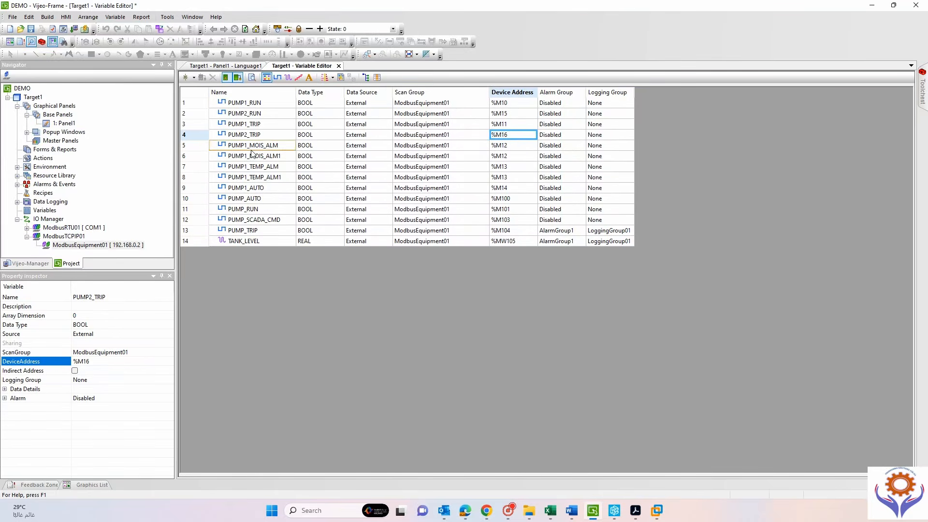
Rename the pasted copy of PUMP1_MOIS_ALM to PUMP2_MOIS_ALM.
click(274, 156)
click(274, 156)
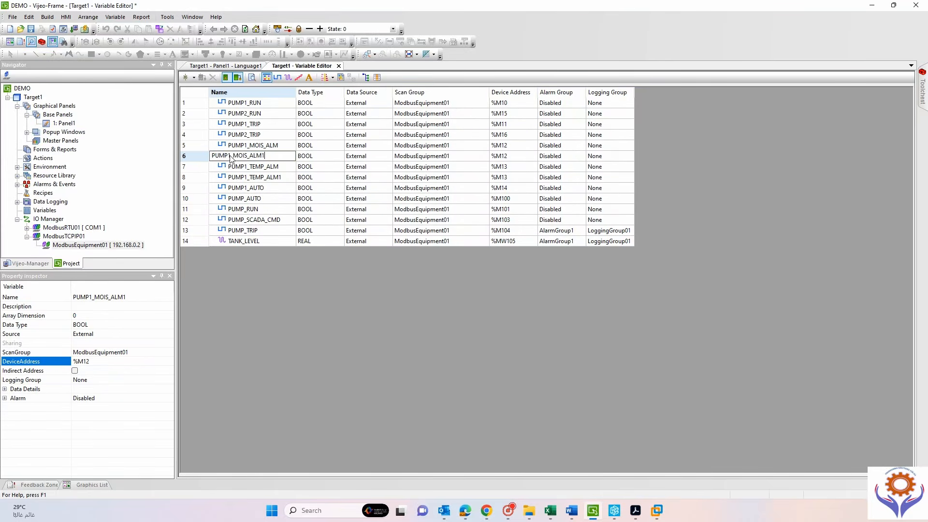
key(BackSpace)
key(Left)
key(Left)
key(Left)
key(Left)
key(Left)
key(Left)
key(Left)
key(Left)
key(Left)
key(BackSpace)
text(2)
click(275, 186)
click(273, 157)
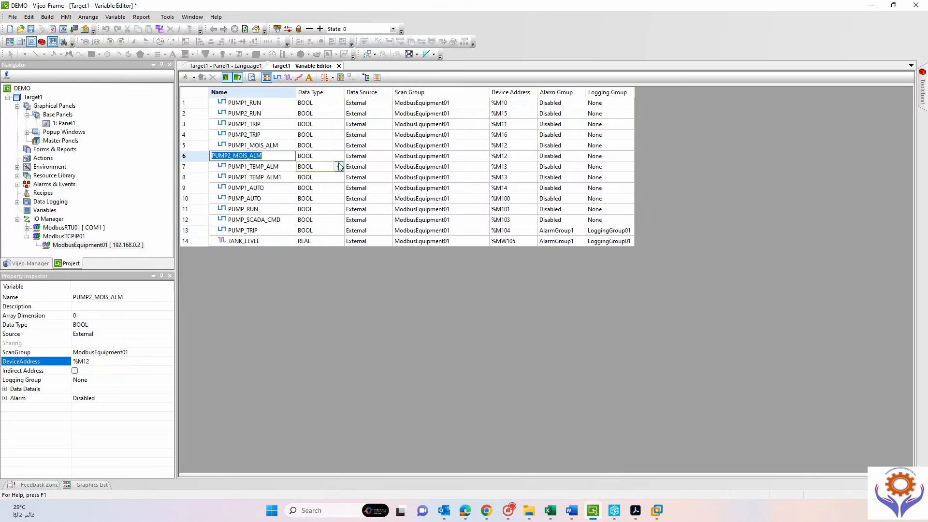
Set the device address of PUMP2_MOIS_ALM to %M17.
click(513, 155)
click(513, 157)
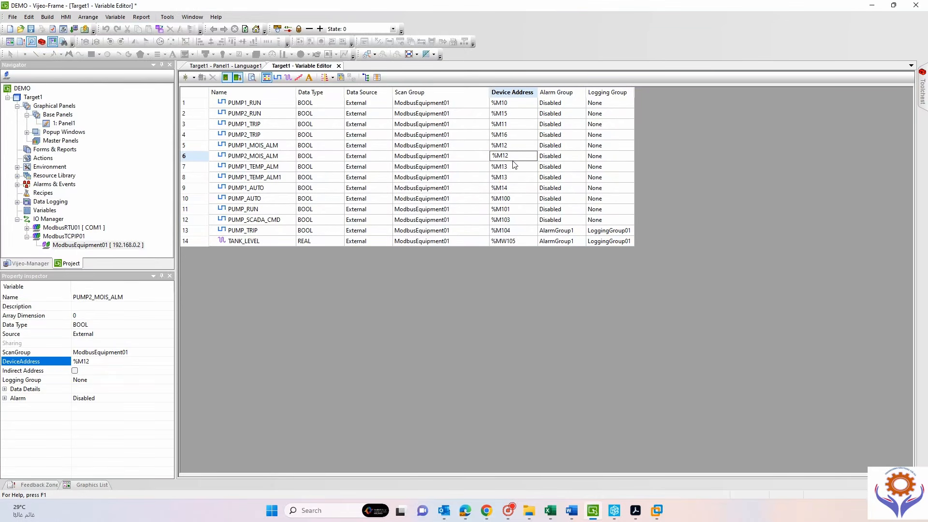
key(BackSpace)
text(7)
click(512, 177)
click(512, 177)
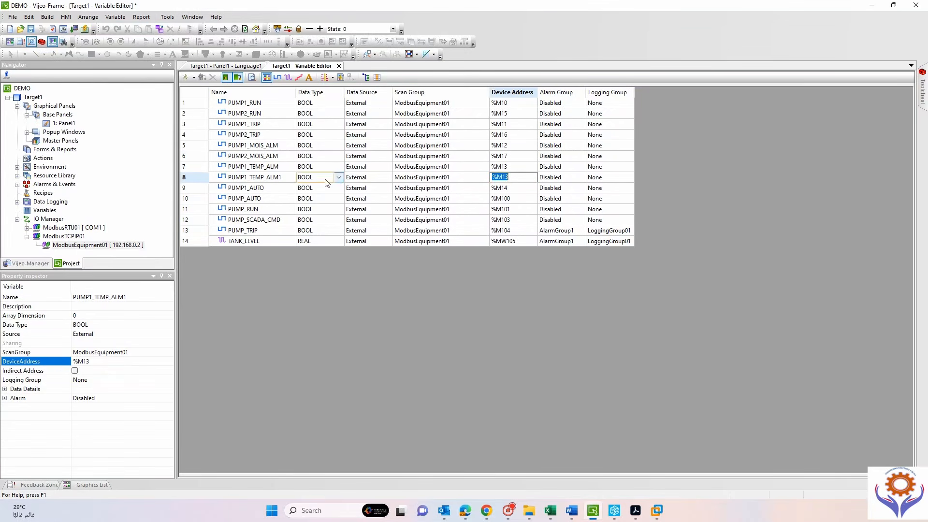
Rename the pasted copy of PUMP1_TEMP_ALM to PUMP2_TEMP_ALM.
click(264, 179)
click(231, 177)
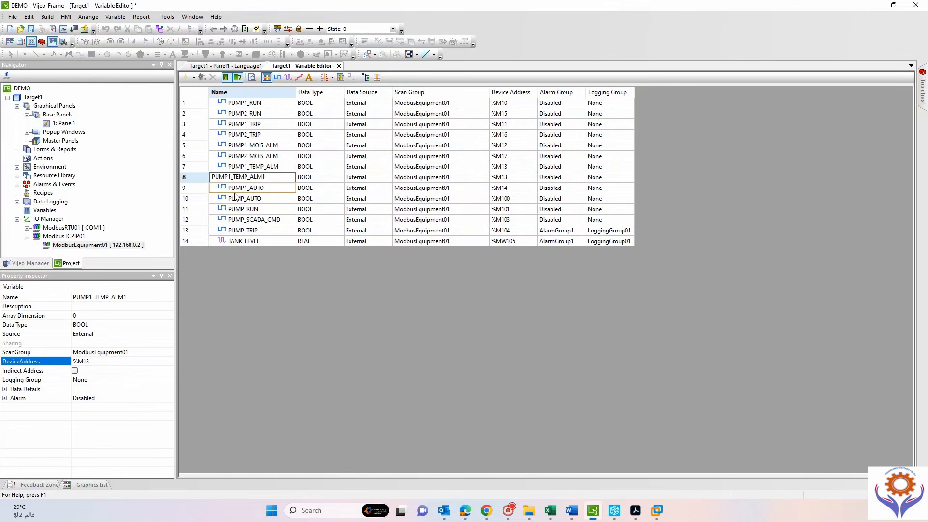
key(BackSpace)
text(2)
key(Return)
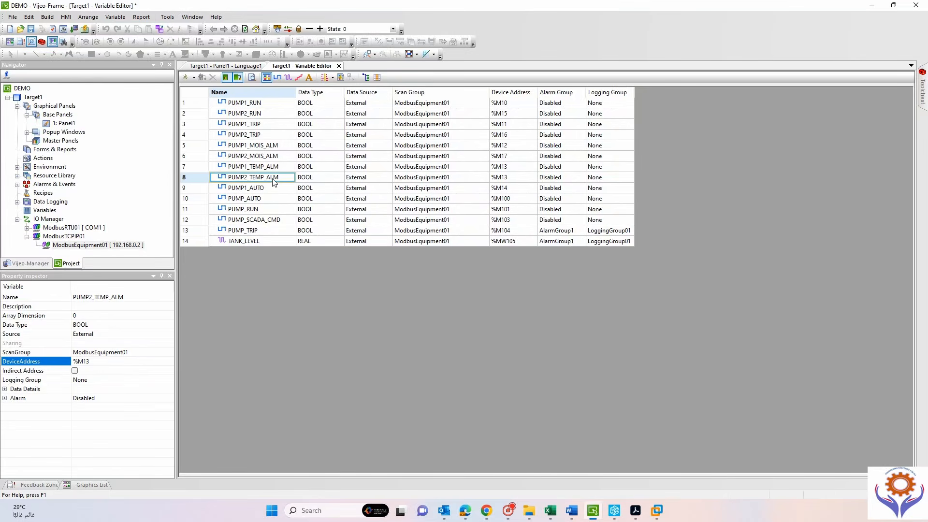
Set the device address of PUMP2_TEMP_ALM to %M18.
double_click(513, 179)
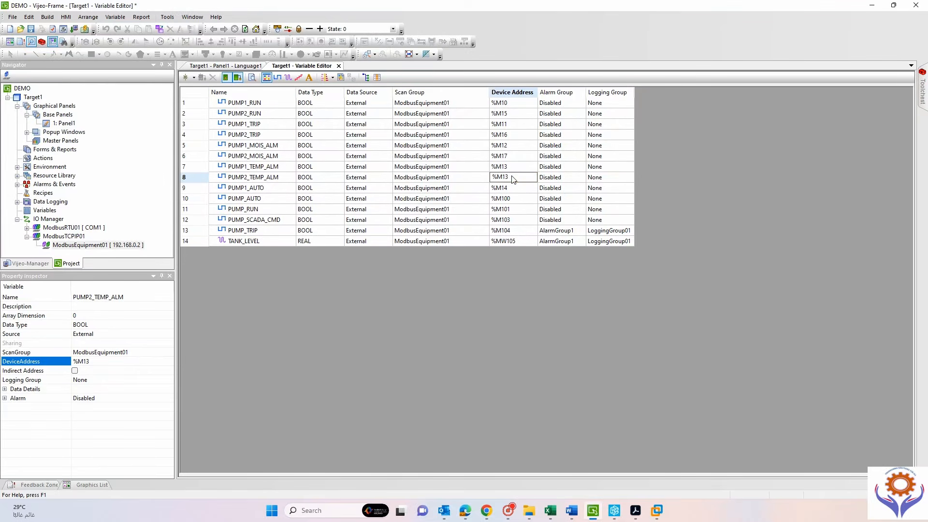
key(BackSpace)
text(8)
key(Return)
Copy the PUMP1_AUTO variable row and paste it as a new variable.
click(194, 191)
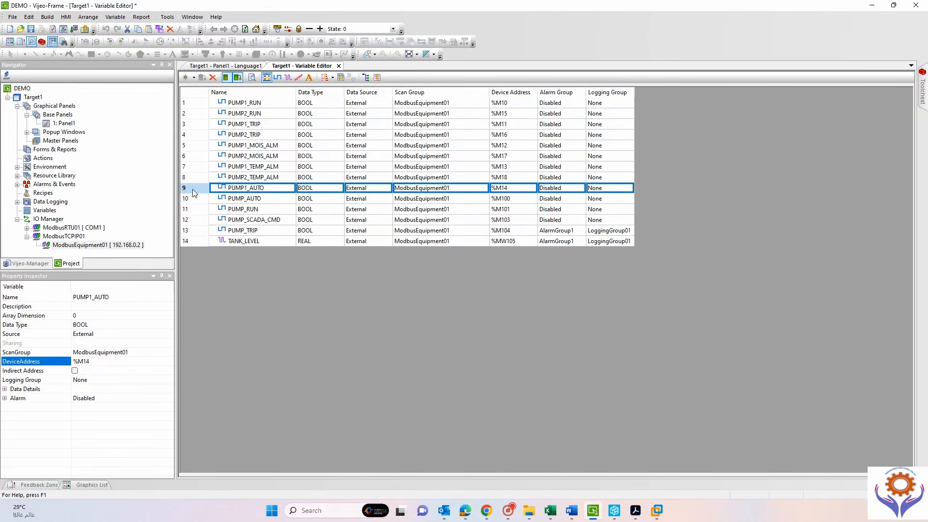
key(ctrl+c)
key(ctrl+v)
Rename the pasted copy of PUMP1_AUTO to PUMP2_AUTO.
double_click(263, 157)
click(264, 158)
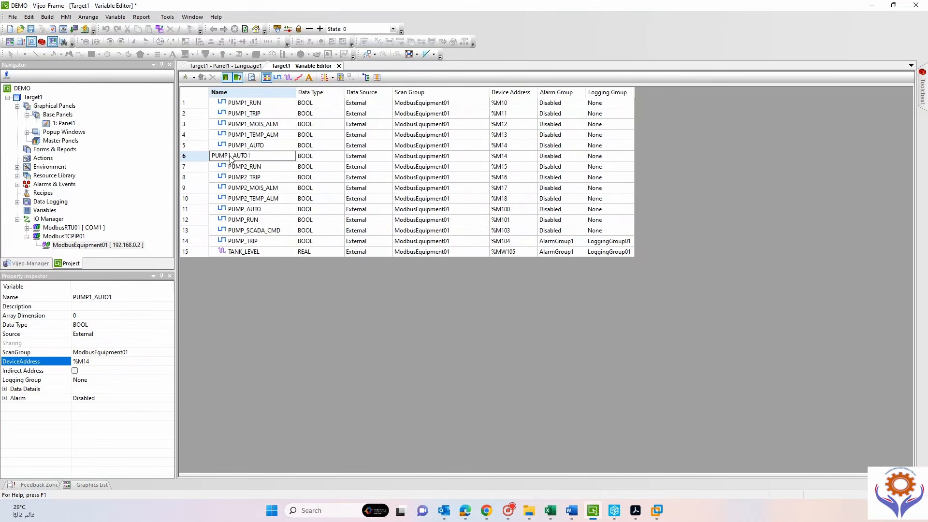
key(BackSpace)
key(Delete)
text(2)
click(281, 178)
click(284, 157)
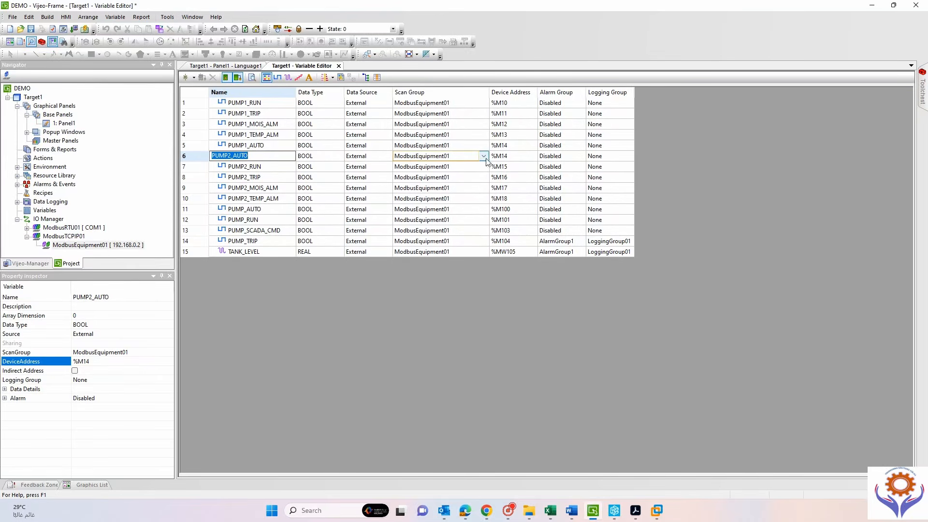
Set the device address of PUMP2_AUTO to %M19.
click(516, 157)
click(516, 160)
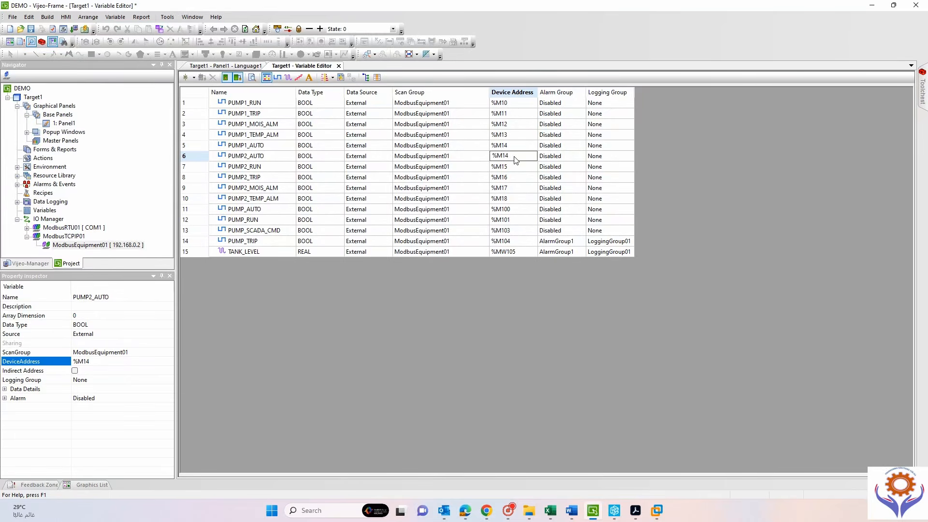
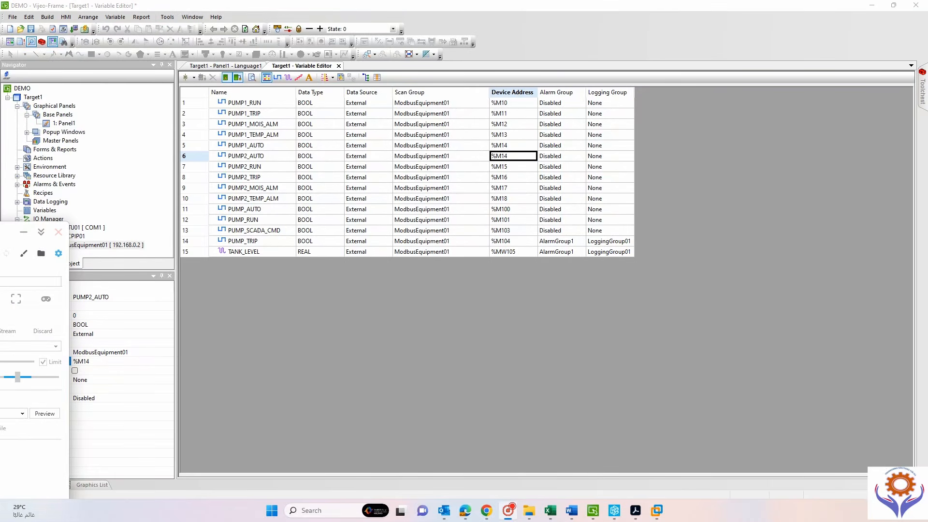
click(513, 162)
key(BackSpace)
text(9)
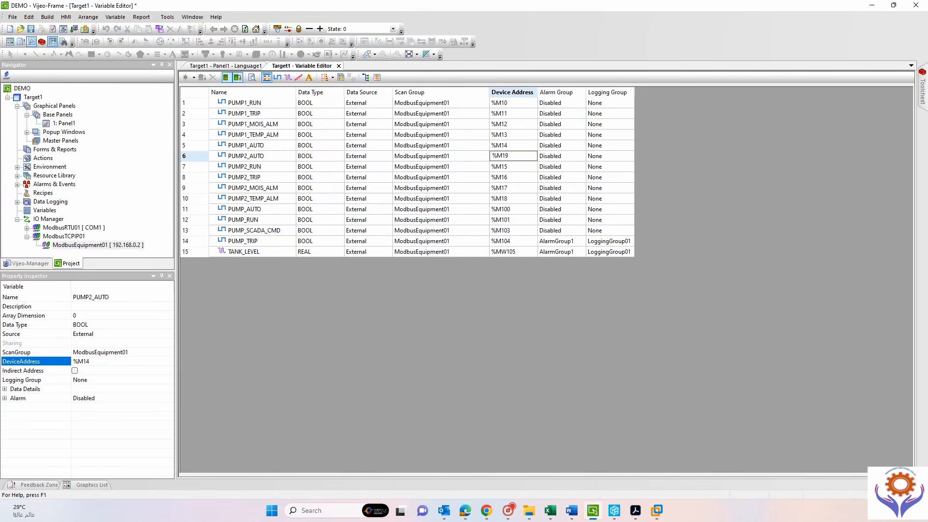
key(Return)
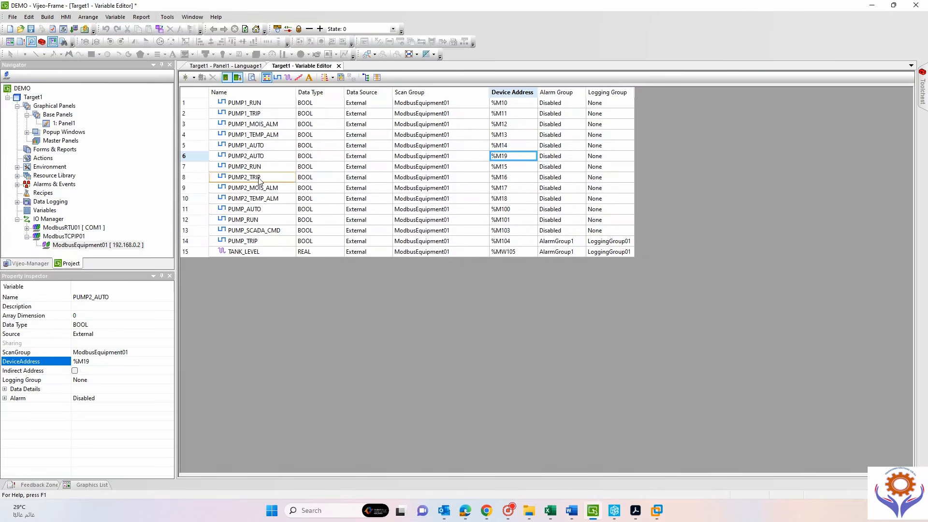
Sort the variable table by device address in ascending order.
click(512, 92)
click(512, 92)
click(509, 115)
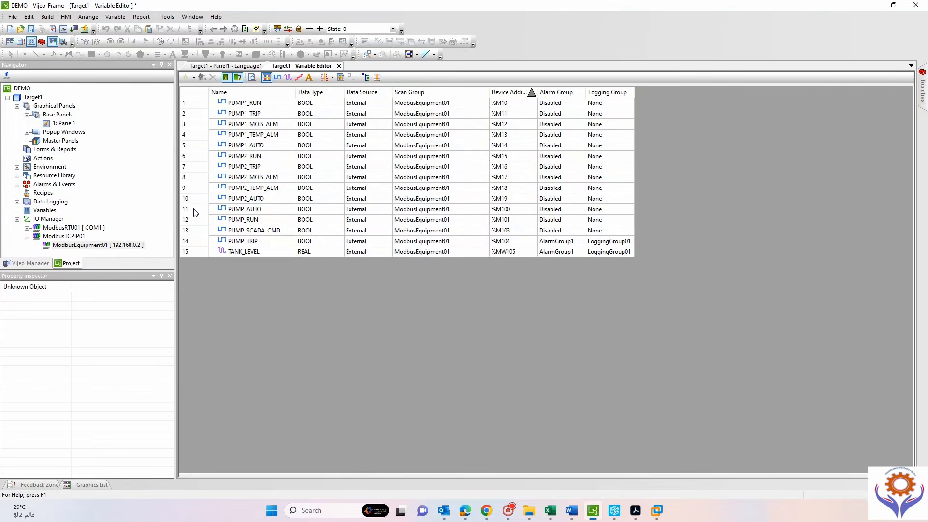
Copy the PUMP2_AUTO variable row and paste it as a new variable.
click(185, 199)
key(ctrl+c)
key(ctrl+v)
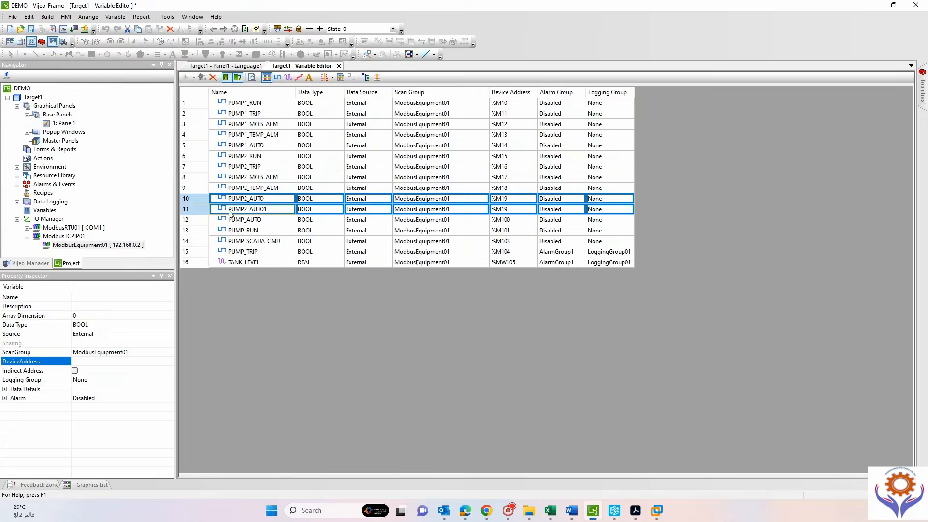
Rename the pasted copy of PUMP2_AUTO to LOW_LEVEL_ALM.
click(271, 212)
double_click(232, 208)
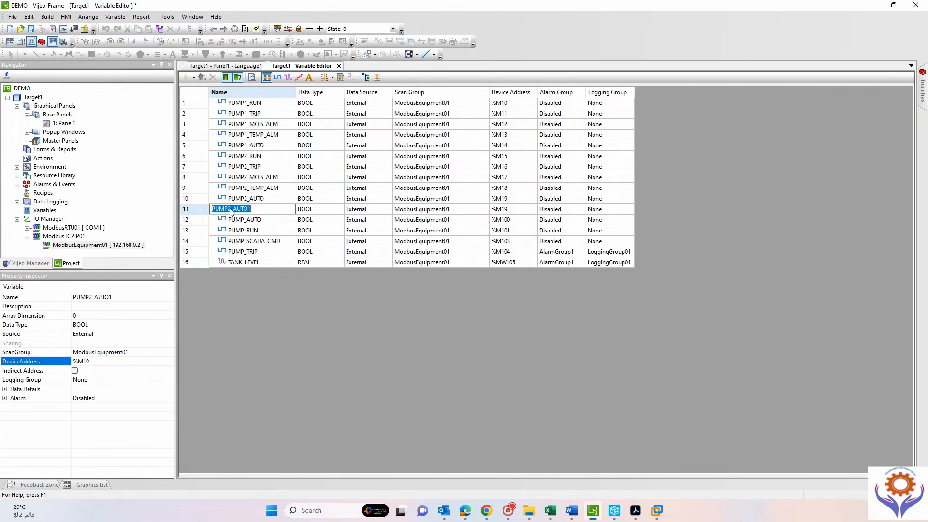
key(BackSpace)
text(low)
key(BackSpace)
key(BackSpace)
text(OW_LEVEL_ALM)
key(Return)
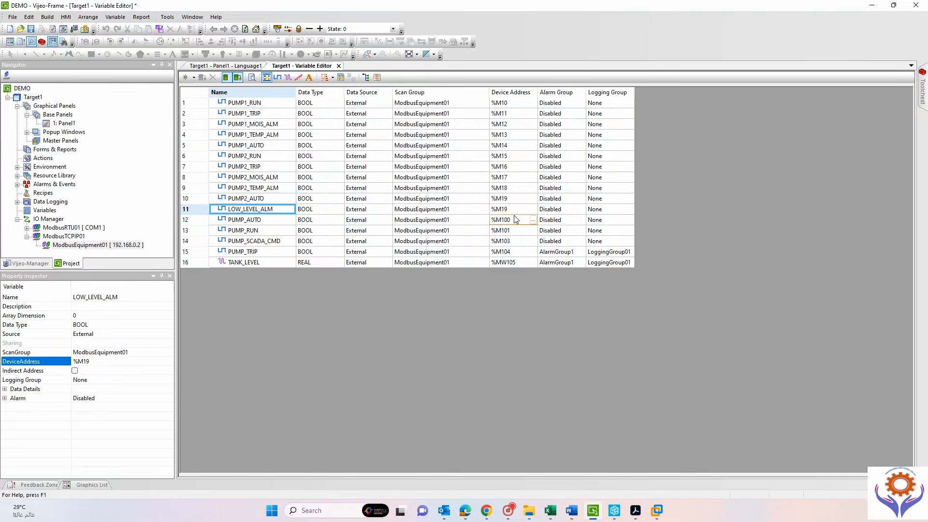
Set the device address of LOW_LEVEL_ALM to %M20.
double_click(513, 208)
key(BackSpace)
key(BackSpace)
text(20)
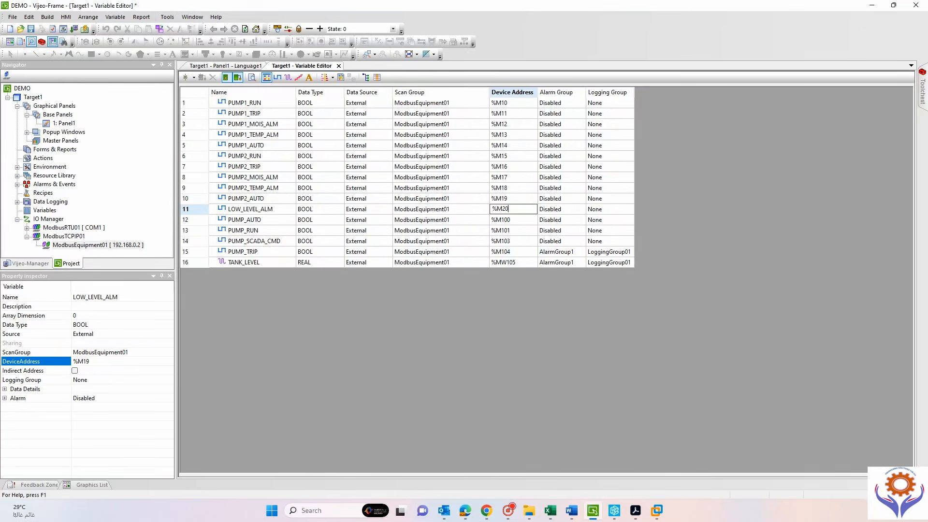
key(Return)
Duplicate the LOW_LEVEL_ALM variable row and rename the copy to HIGH_LEVEL_ALM.
click(197, 210)
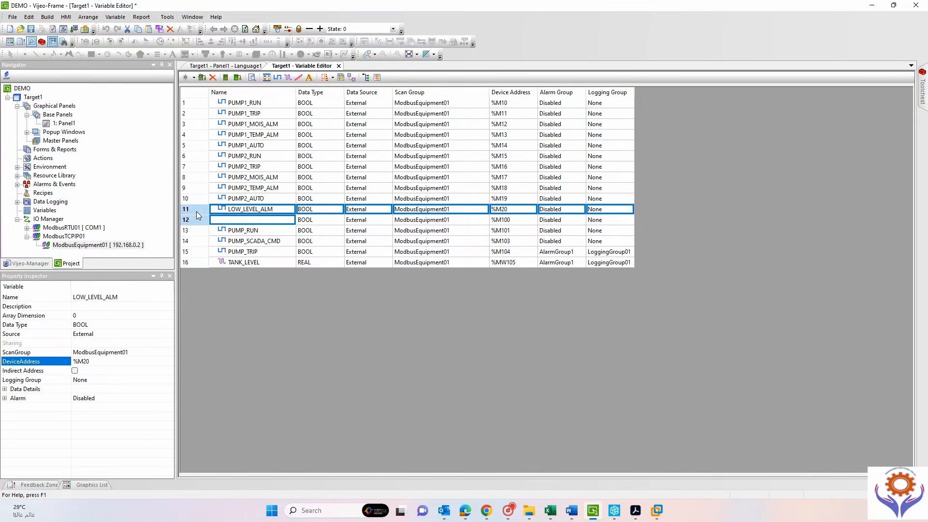
key(ctrl+v)
double_click(257, 221)
drag(226, 222, 204, 222)
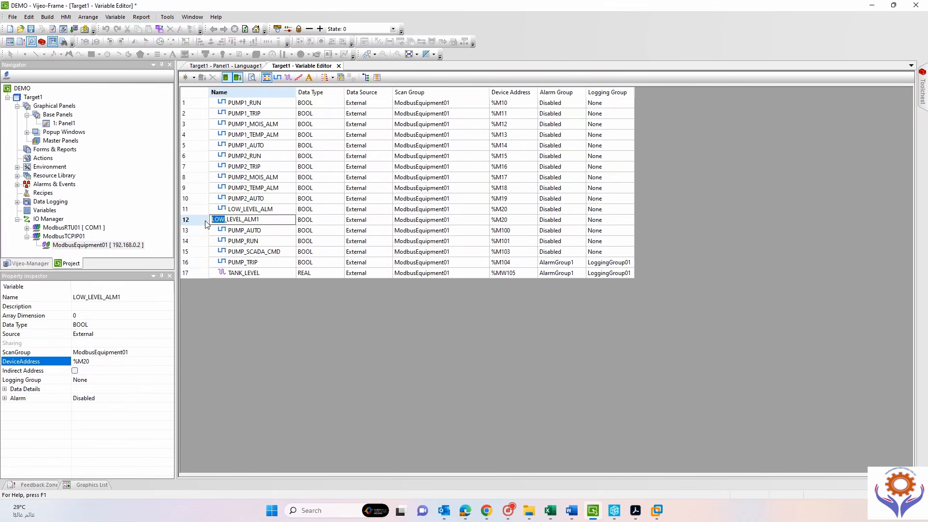
text(HIGH)
key(Return)
click(278, 261)
click(283, 221)
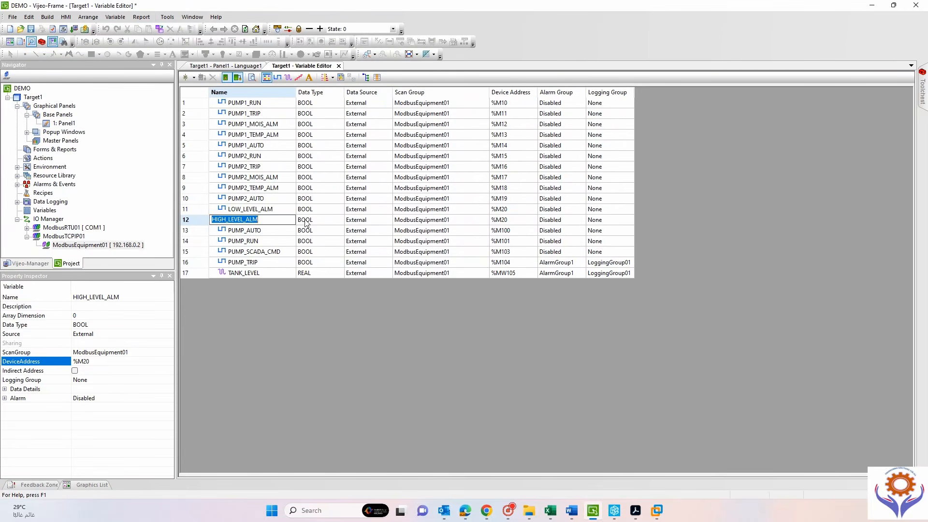
Set the device address of HIGH_LEVEL_ALM to %M21.
click(512, 222)
text(1)
key(Return)
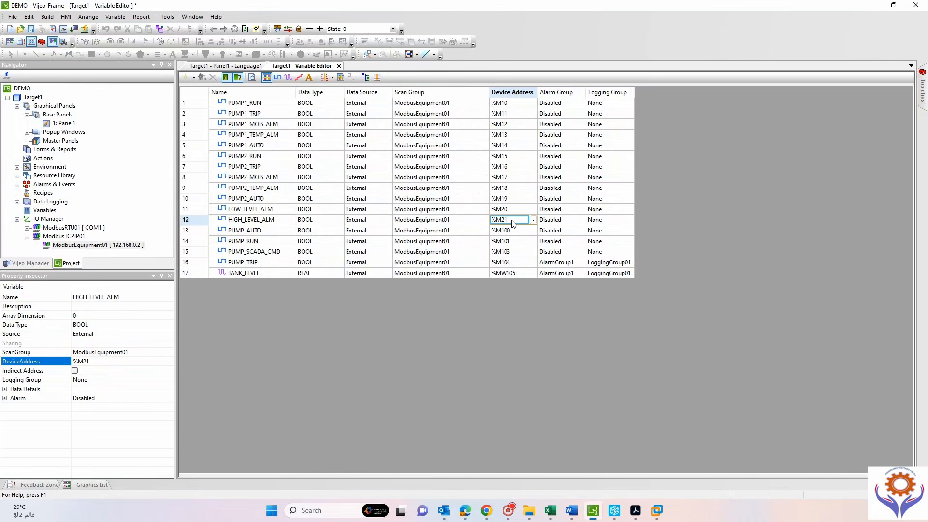
Add a new variable of data type REAL to the variable table.
click(193, 230)
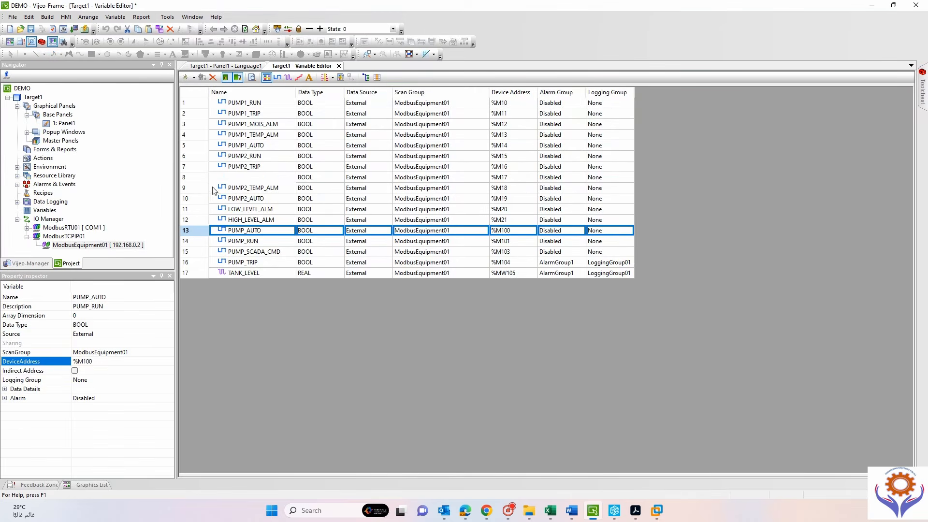
click(200, 221)
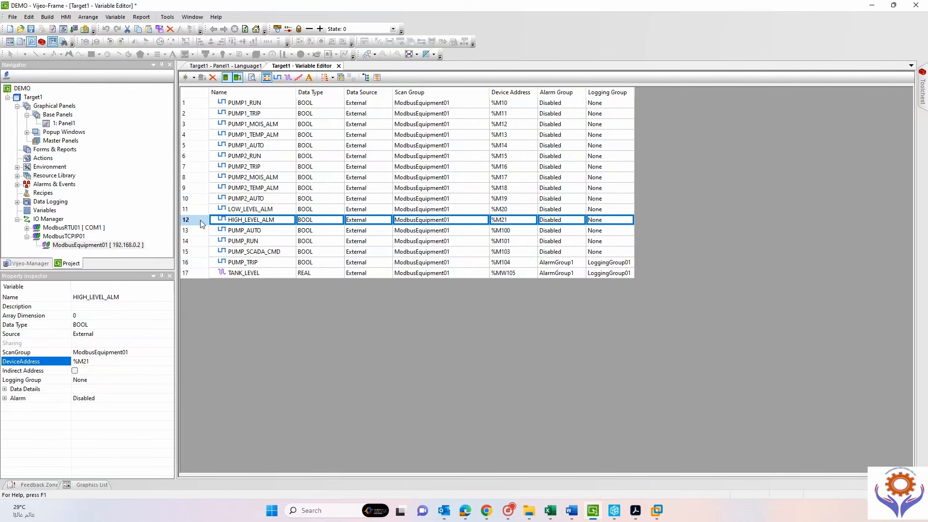
click(193, 78)
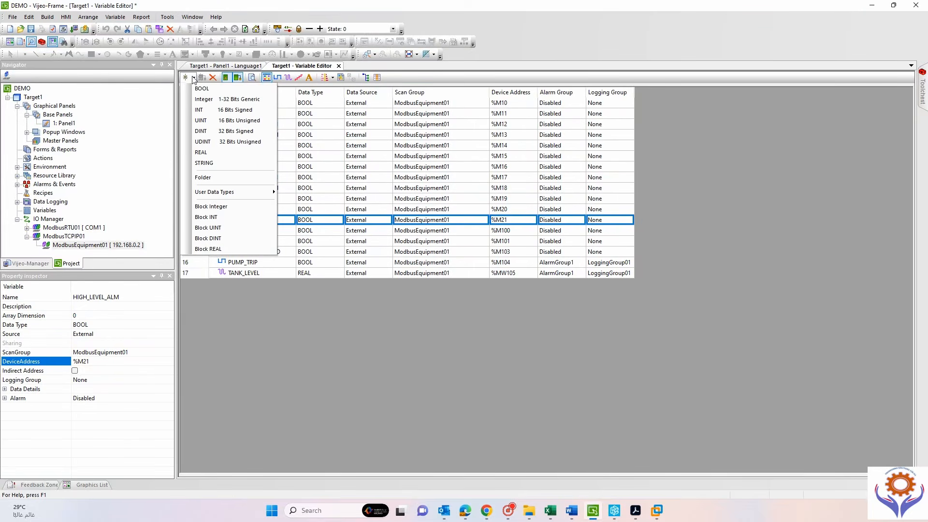
click(213, 154)
click(254, 284)
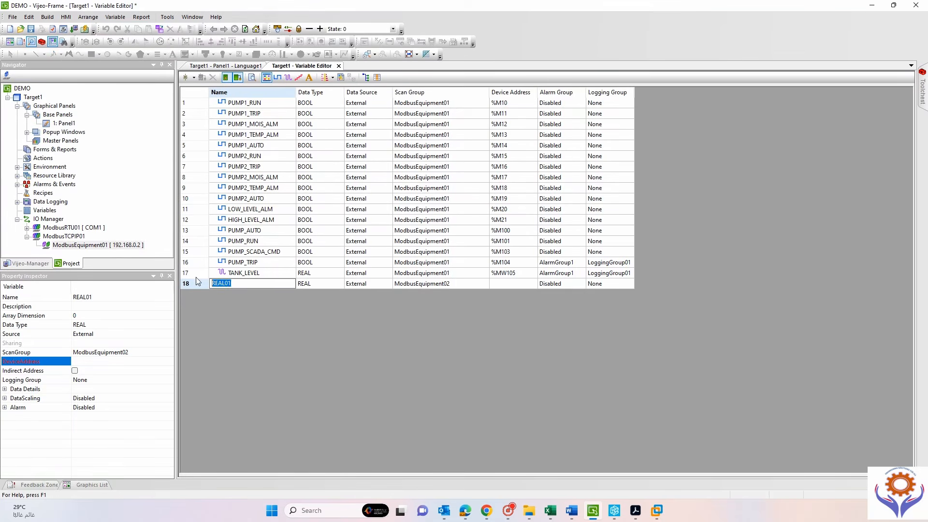
click(251, 286)
Switch to the RTU IO List workbook in Excel, examine its analog level, flow and pressure indicator rows, and minimise it again.
click(272, 273)
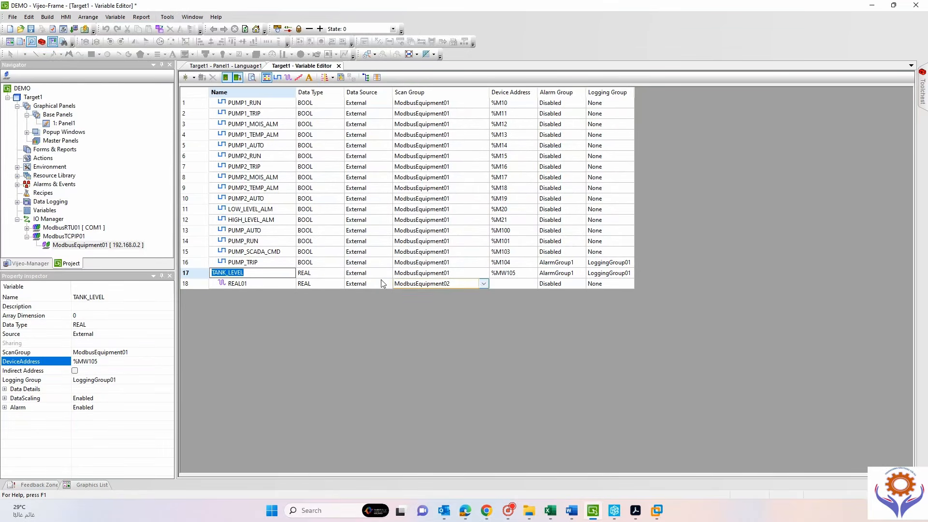
key(alt+Tab)
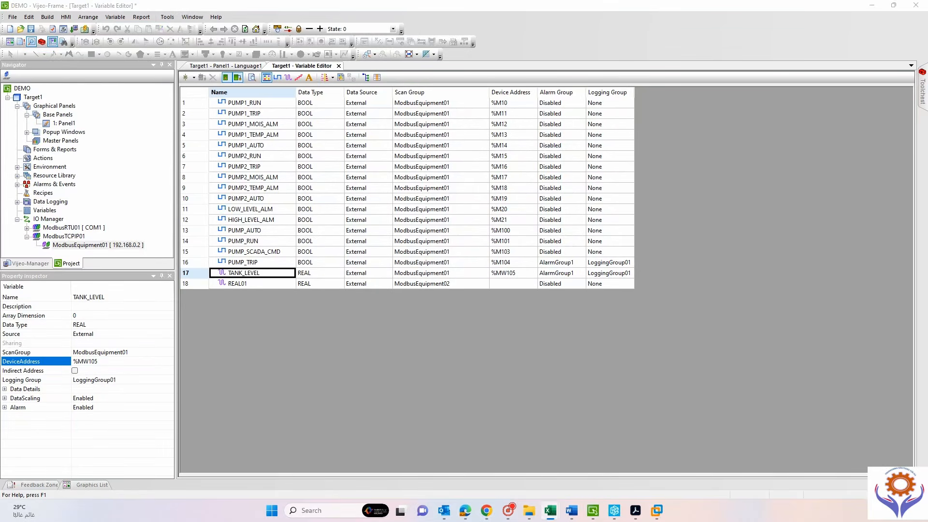
click(256, 275)
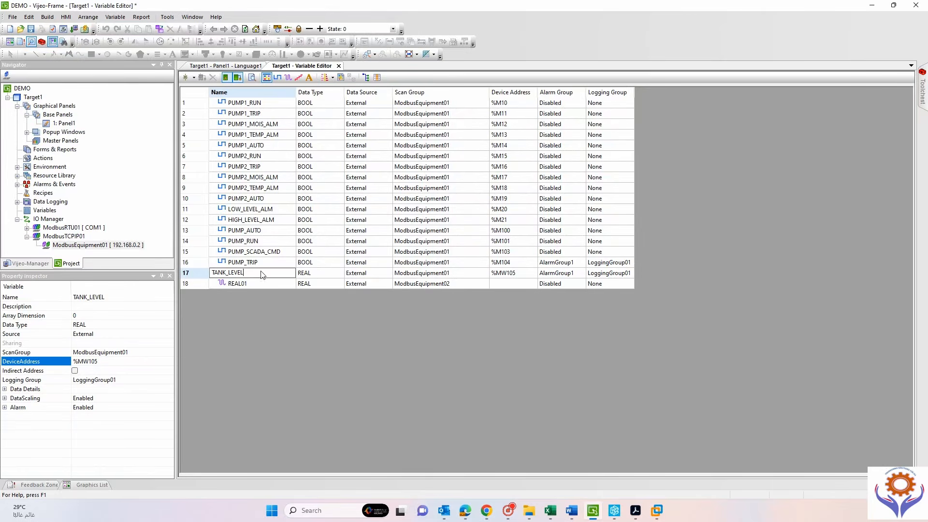
click(319, 273)
click(515, 275)
key(alt+Tab)
drag(1, 23, 770, 58)
drag(877, 81, 924, 84)
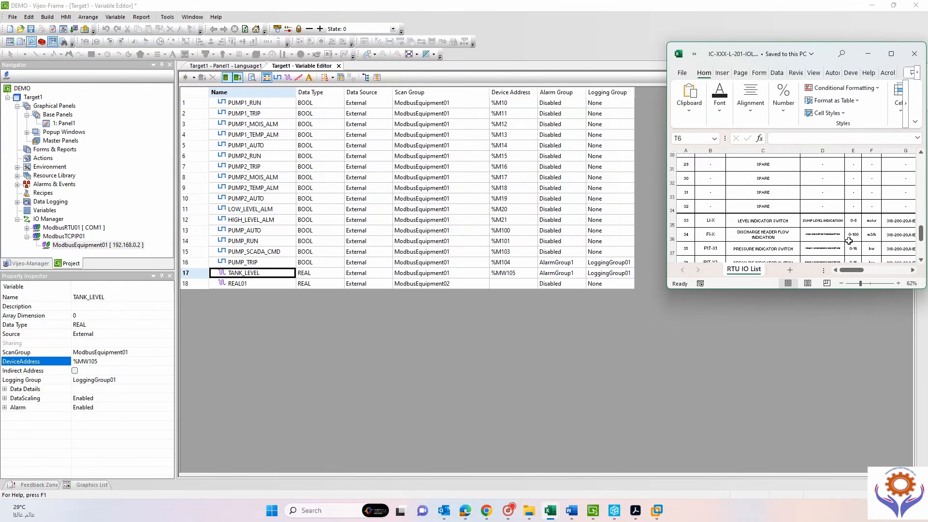
drag(763, 289, 763, 444)
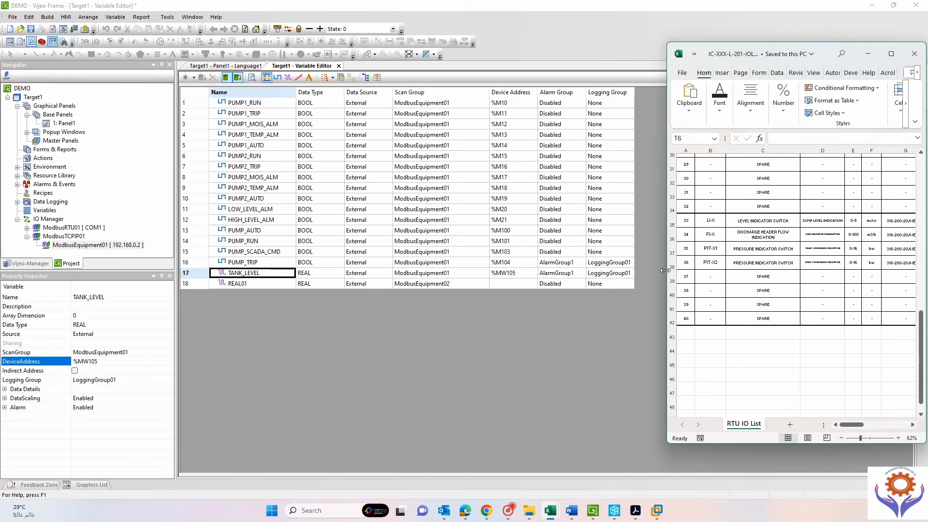
drag(668, 270, 639, 271)
click(841, 427)
drag(841, 428, 861, 429)
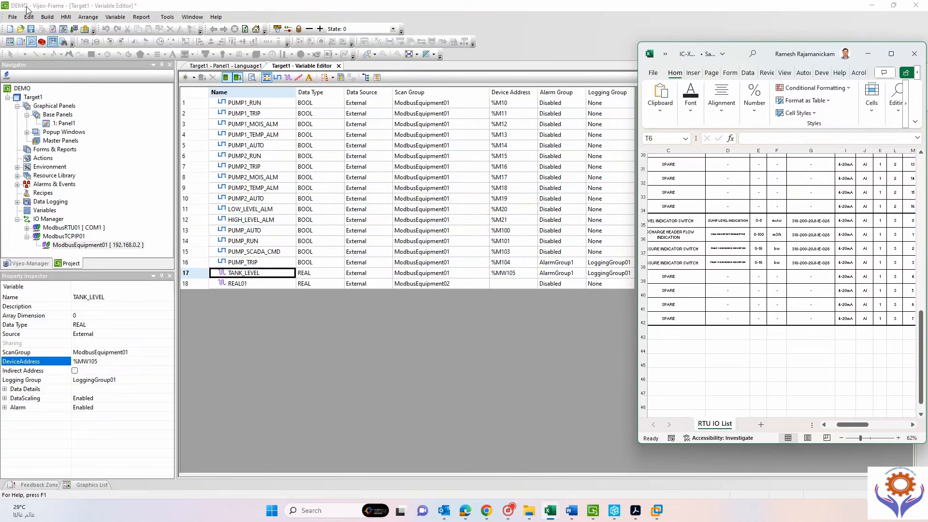
click(868, 53)
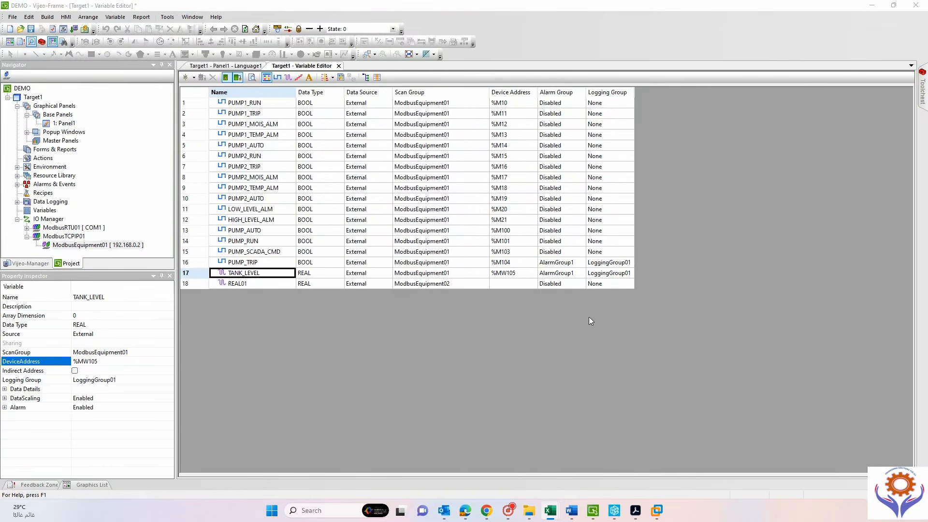
Rename the new REAL variable to SUMP_TANK_LEVEL.
click(249, 283)
click(249, 284)
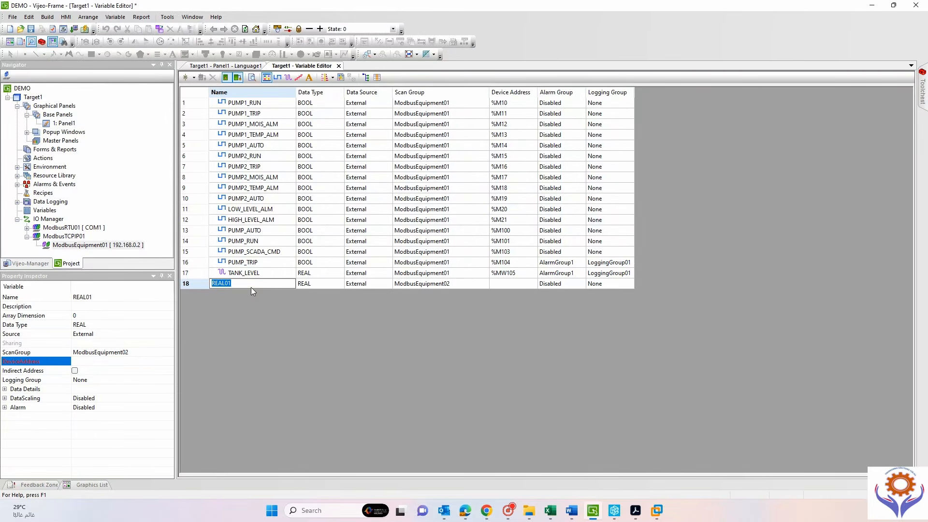
text(sum)
key(BackSpace)
key(BackSpace)
key(BackSpace)
text(SUMP_W)
key(BackSpace)
text(TANK_LEVEL)
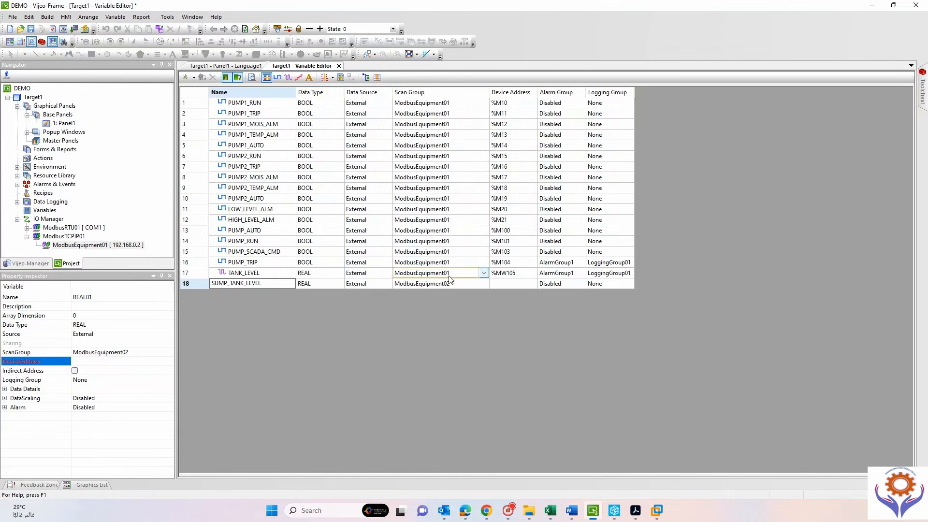
Try to set the device address of SUMP_TANK_LEVEL to %MW200.
click(508, 283)
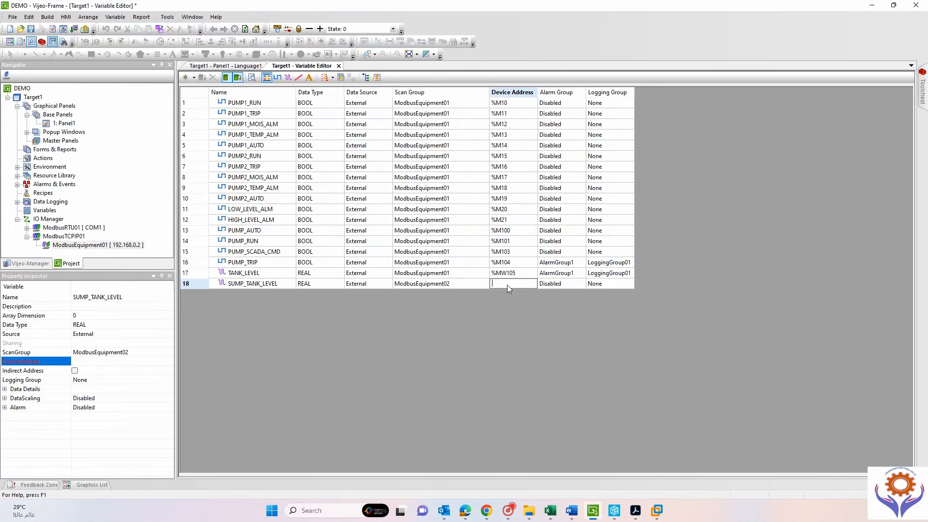
text(%MW200)
key(Return)
click(533, 286)
Try to reuse TANK_LEVEL's device address for SUMP_TANK_LEVEL, changing it to %MW400.
double_click(521, 274)
drag(522, 277, 486, 275)
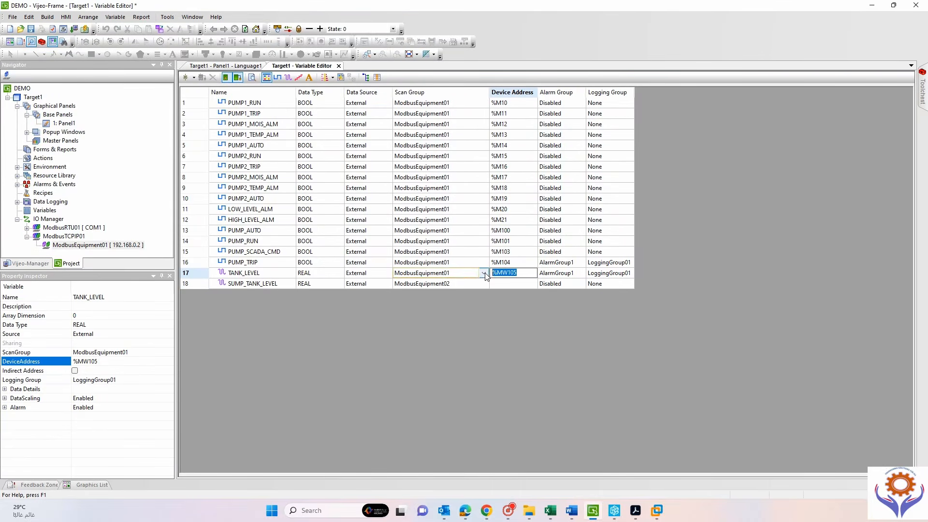
click(503, 284)
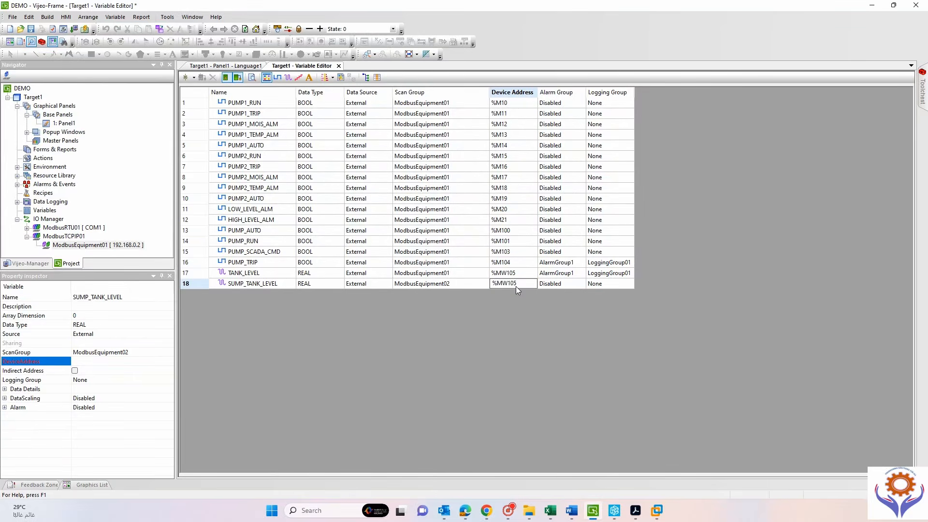
text(%MW400)
click(557, 281)
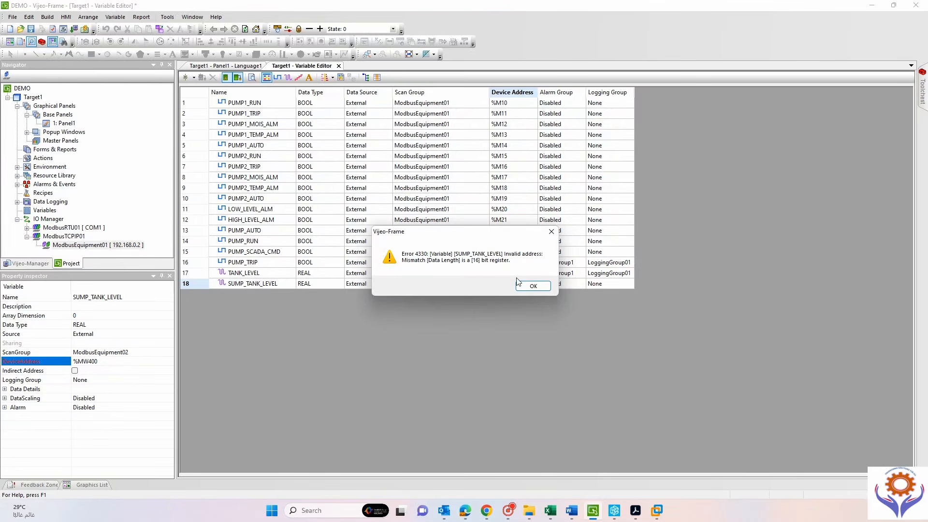
click(533, 287)
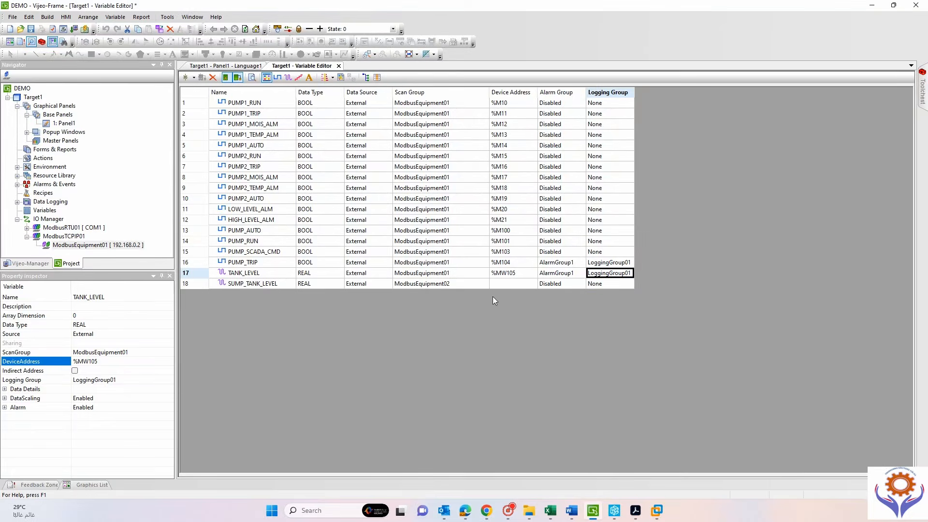
double_click(229, 285)
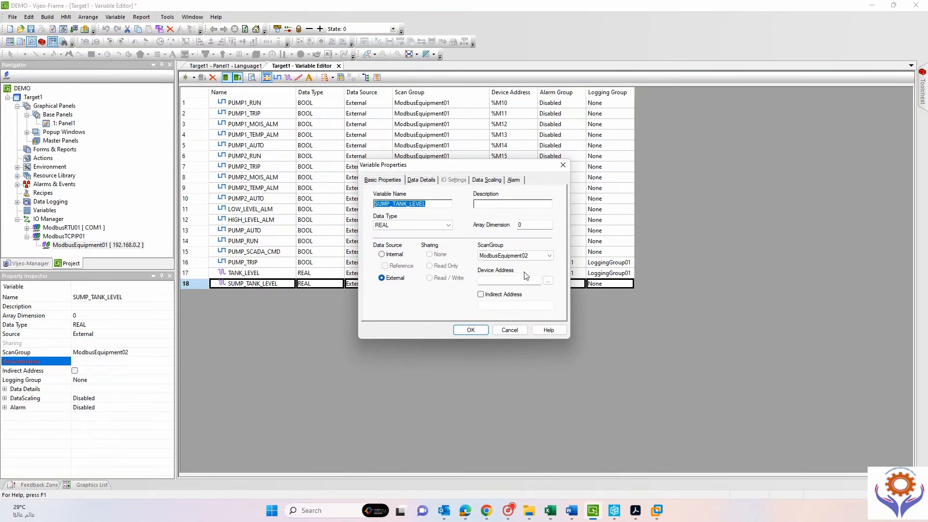
click(549, 281)
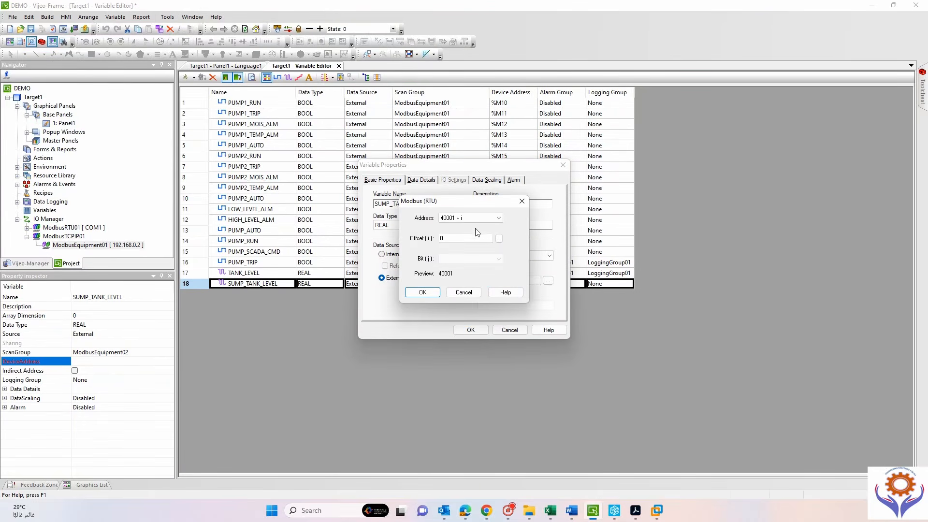
click(464, 292)
click(505, 331)
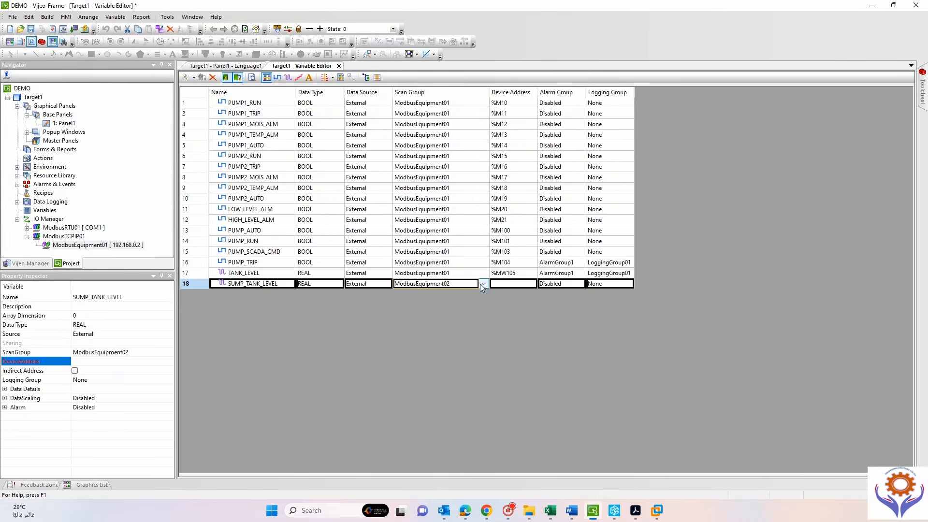
Assign SUMP_TANK_LEVEL to the ModbusEquipment01 scan group and set its device address to %MW400.
click(484, 284)
click(452, 296)
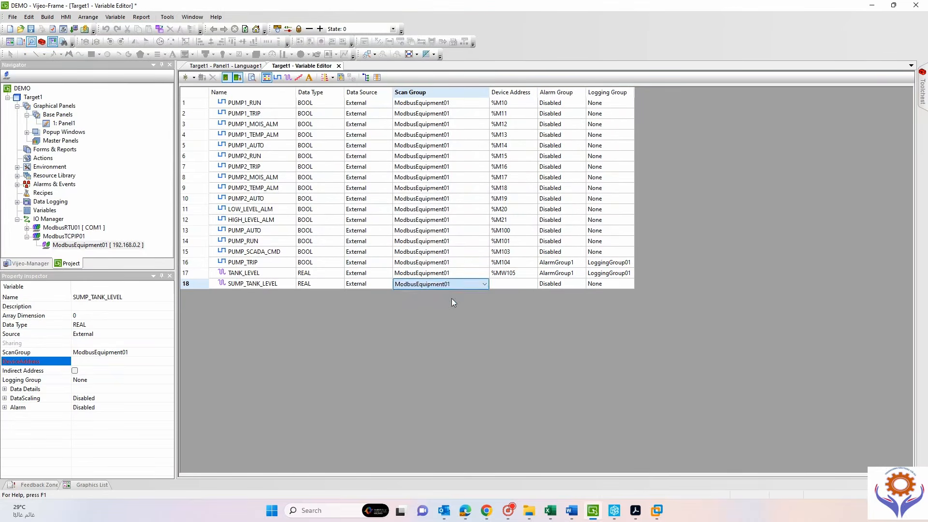
click(512, 283)
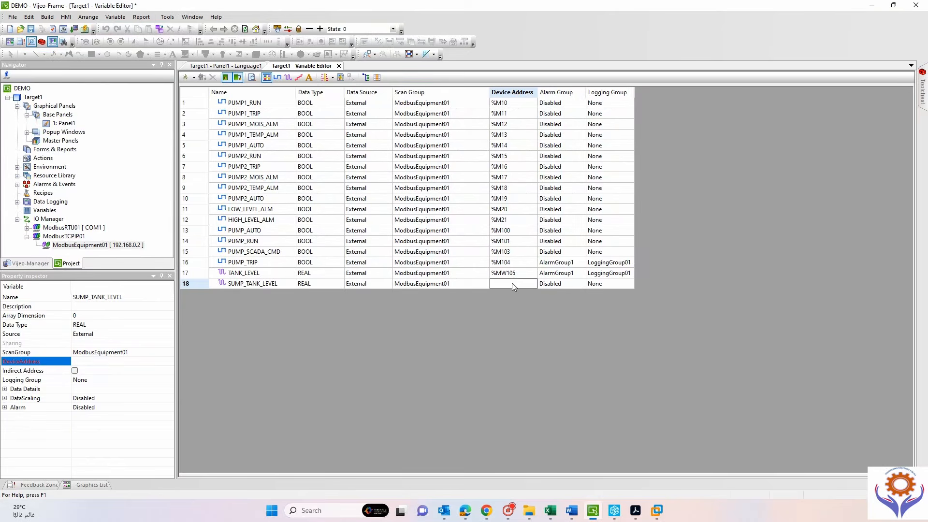
text(%MW400)
key(Return)
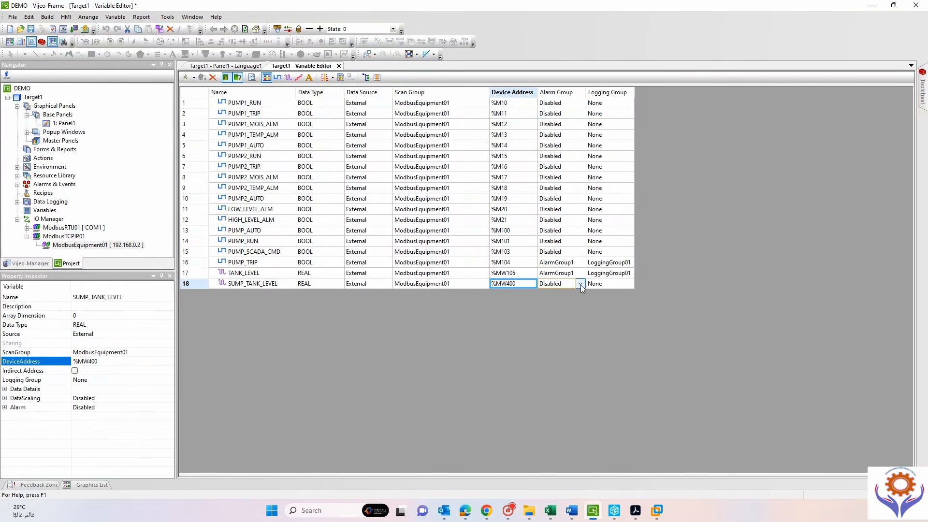
Review SUMP_TANK_LEVEL's alarm, data scaling and logging group options, closing its properties without changes.
click(581, 285)
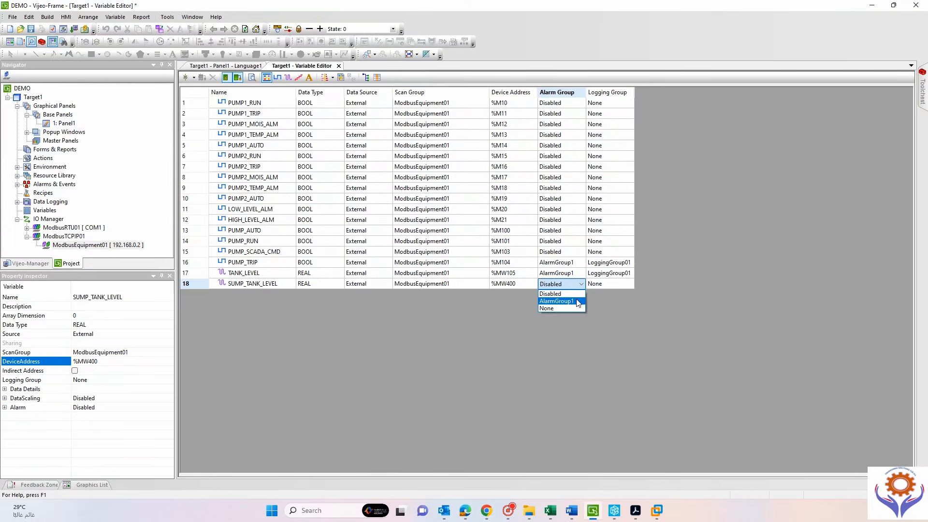
click(201, 285)
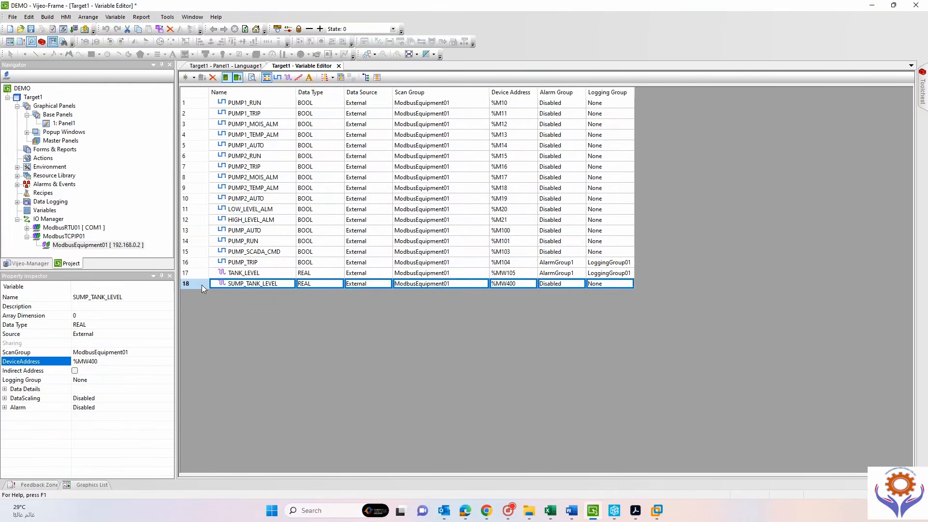
double_click(201, 285)
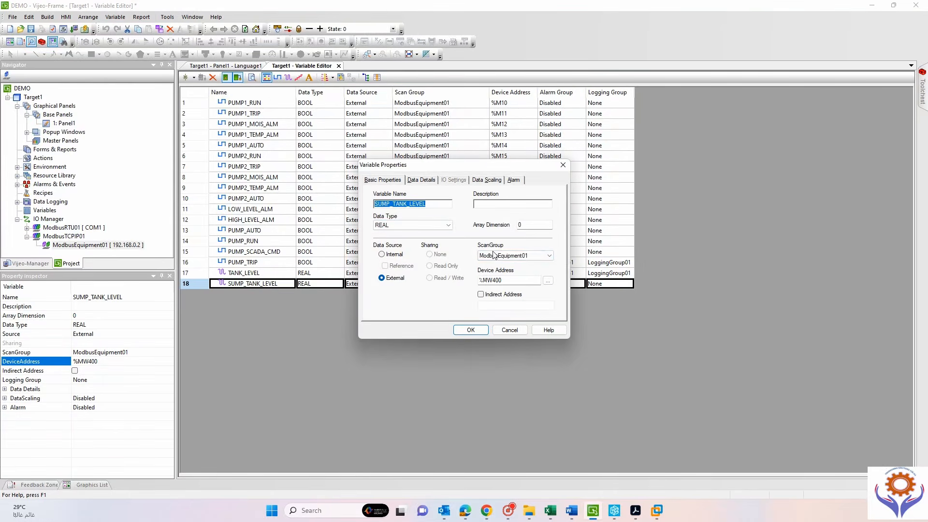
click(419, 181)
click(512, 180)
click(485, 180)
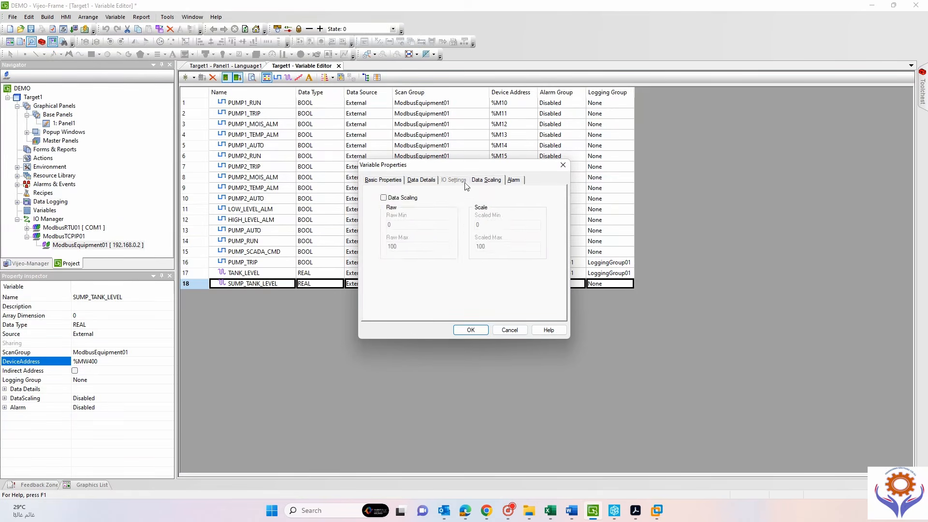
click(420, 180)
click(534, 245)
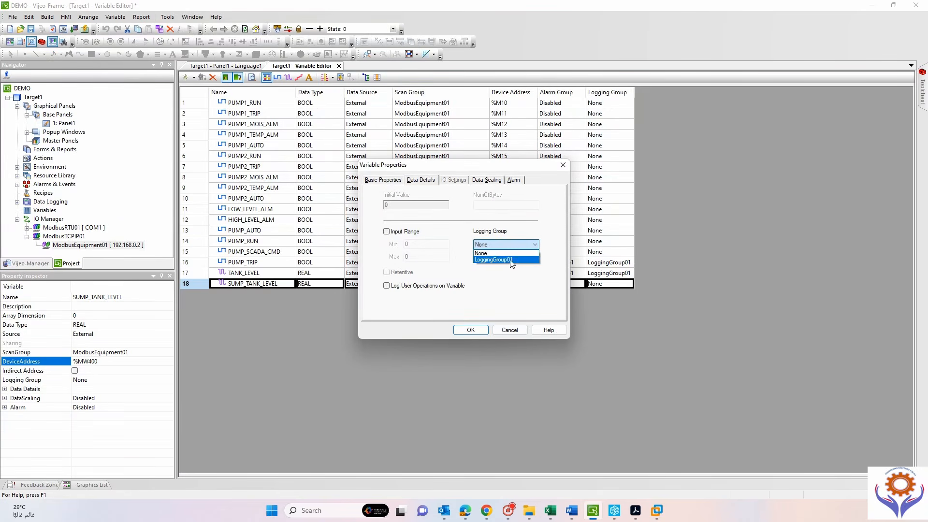
click(508, 292)
click(509, 329)
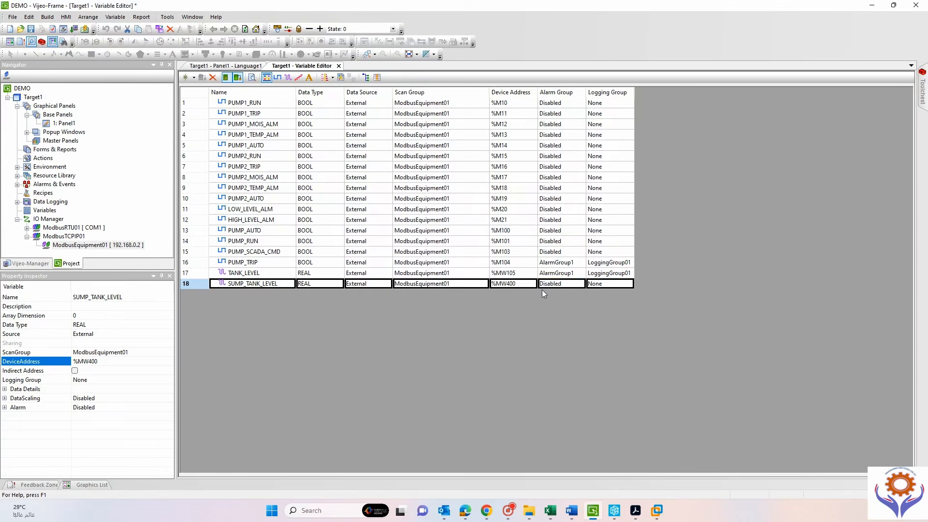
Assign SUMP_TANK_LEVEL to AlarmGroup1 and LoggingGroup01.
click(546, 285)
click(581, 285)
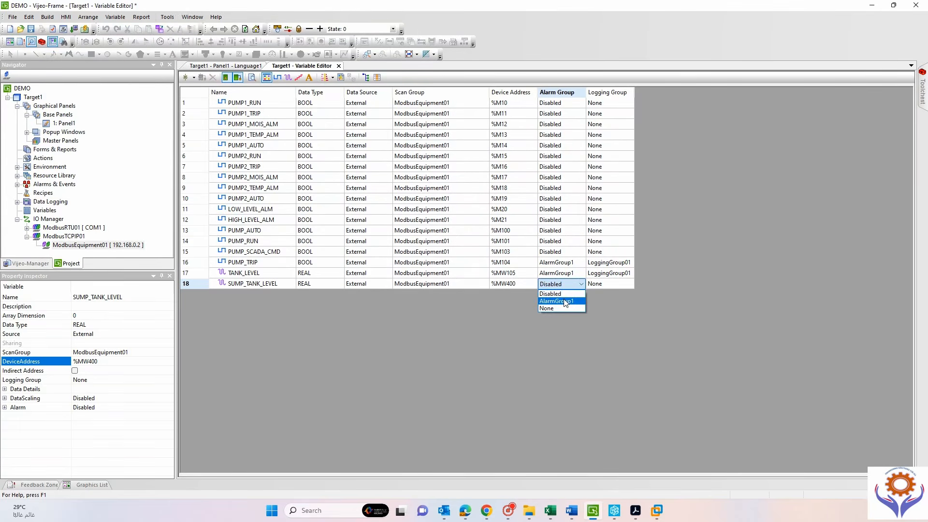
click(556, 303)
click(630, 284)
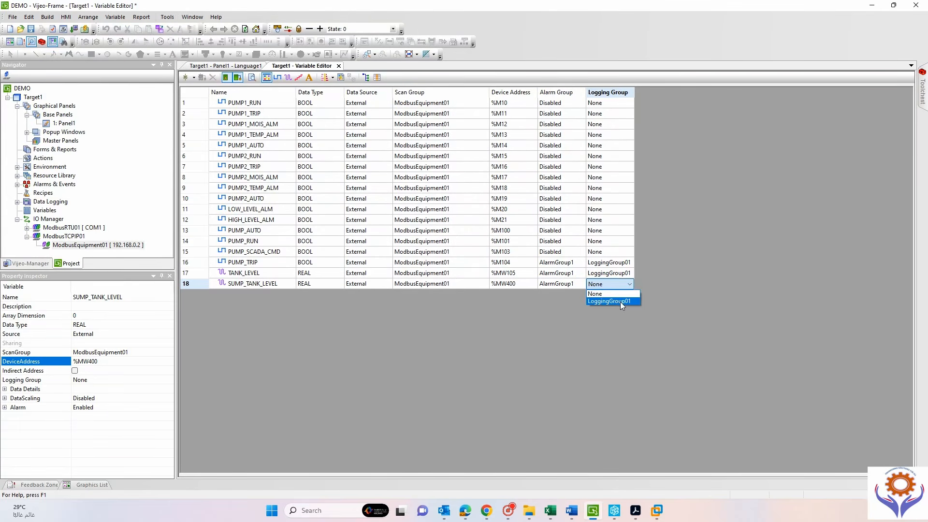
click(619, 301)
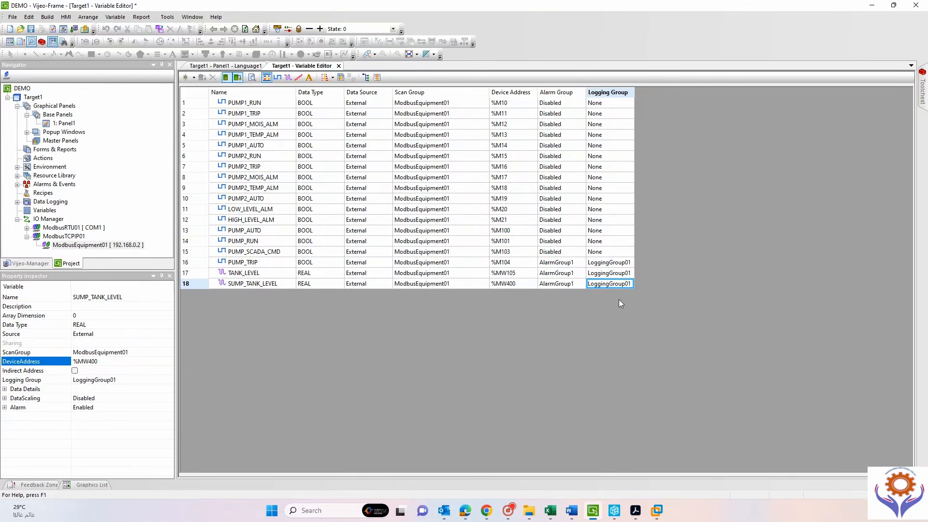
Duplicate the SUMP_TANK_LEVEL variable and name the copy DISCH_FLOW.
click(189, 283)
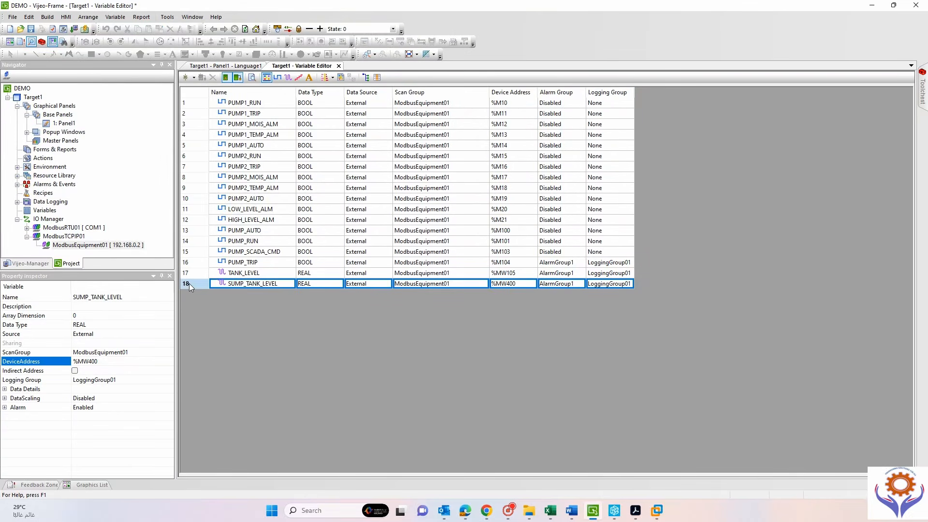
right_click(194, 285)
click(220, 317)
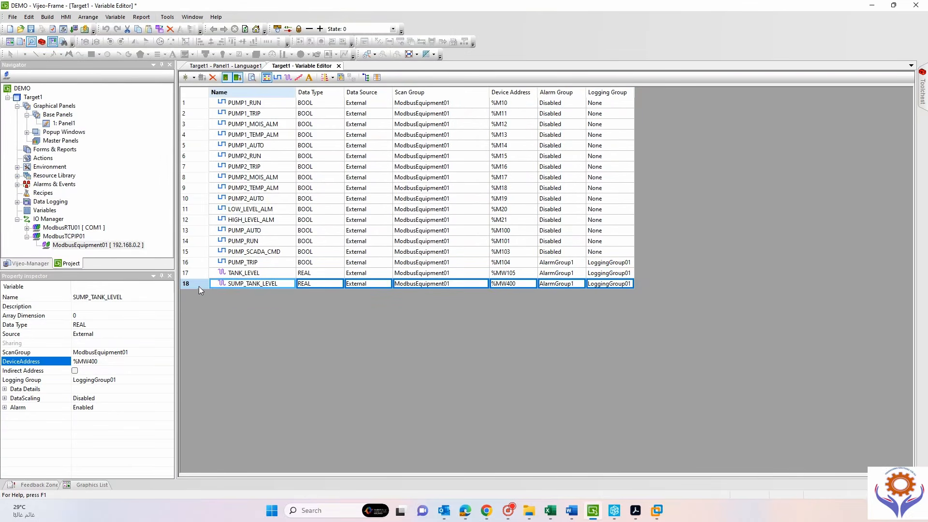
right_click(198, 286)
click(232, 328)
click(282, 294)
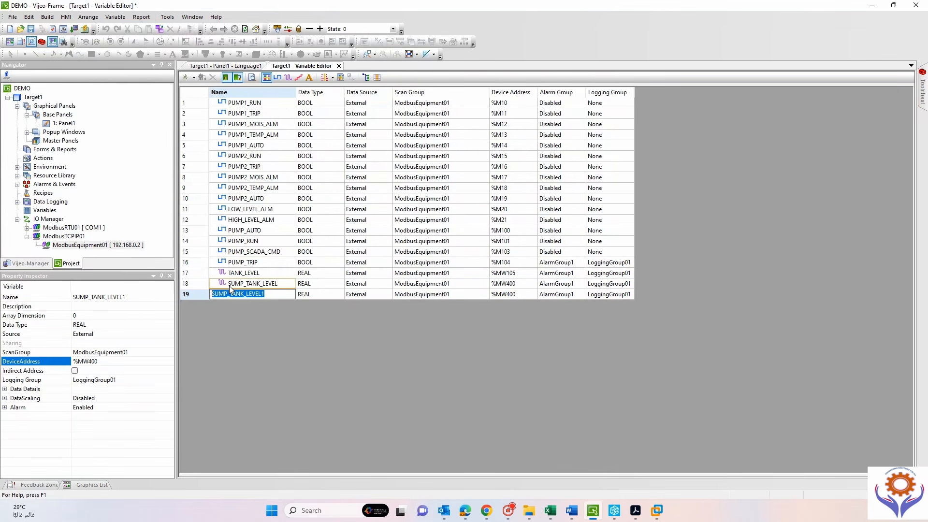
text(disch)
key(Return)
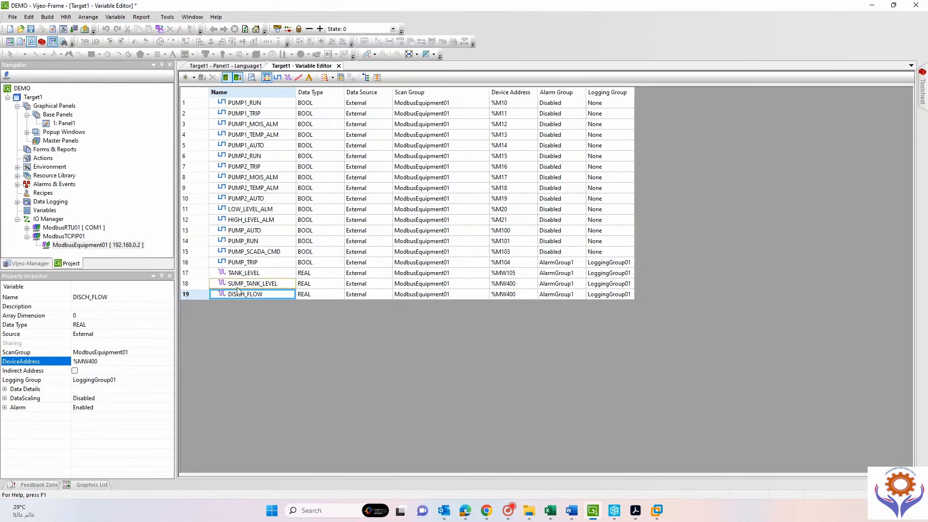
Set the device address of DISCH_FLOW to %MW402.
click(521, 294)
click(521, 294)
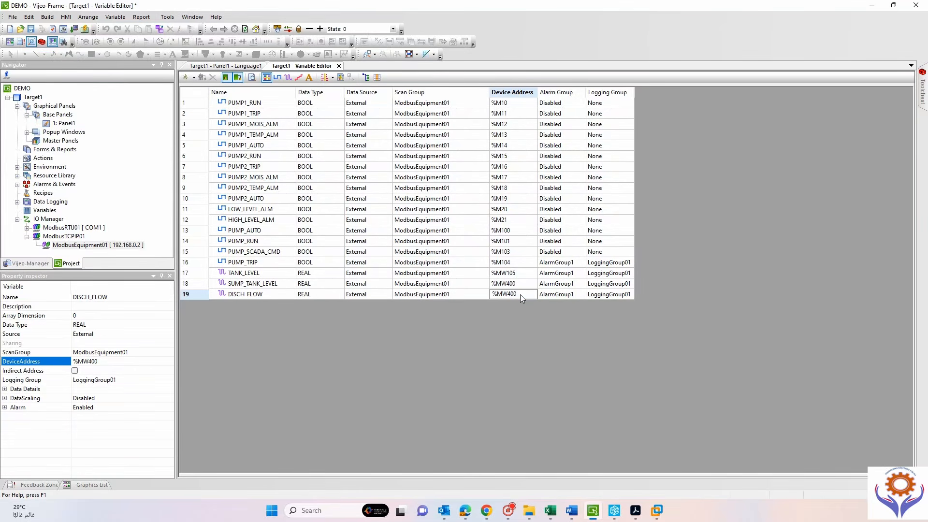
key(Return)
Duplicate DISCH_FLOW, name the copy PMP1_PRESS and set its device address to %MW404.
click(201, 298)
key(ctrl+c)
key(ctrl+v)
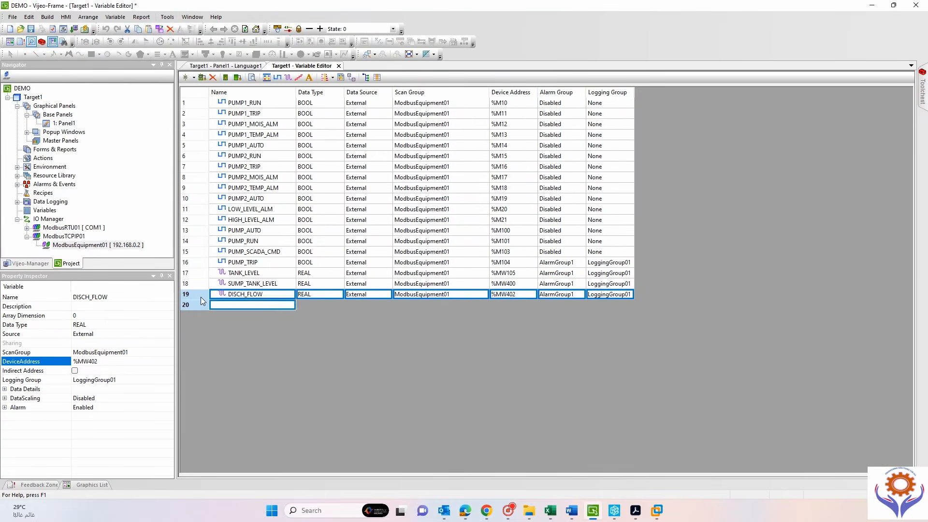
click(272, 305)
drag(256, 304, 227, 306)
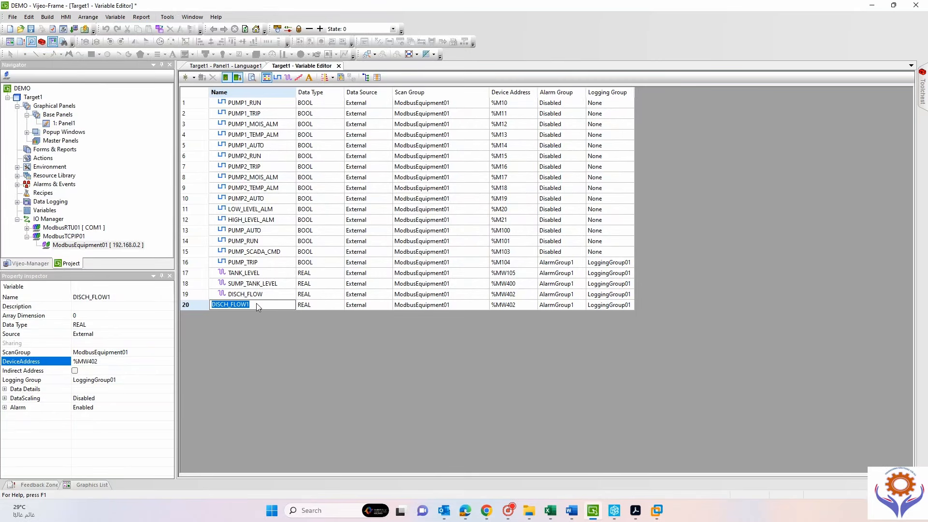
text(p)
key(Return)
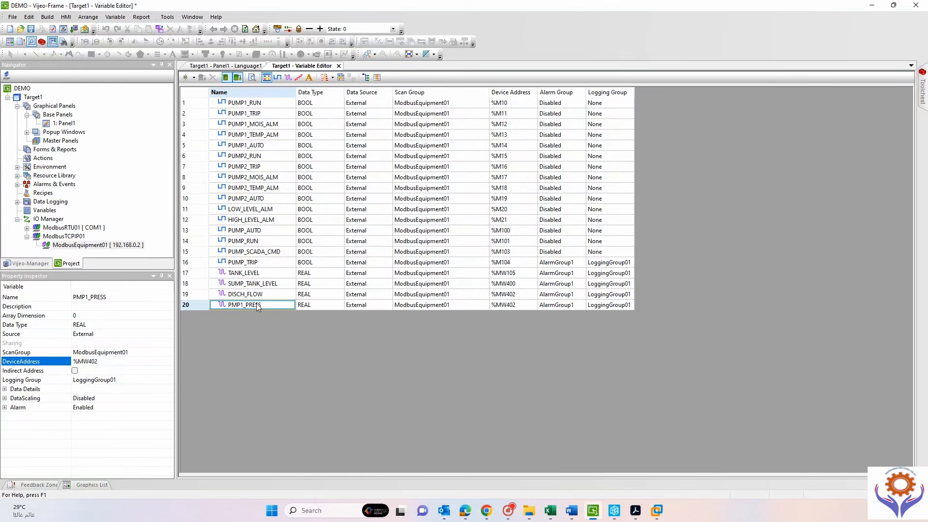
double_click(515, 306)
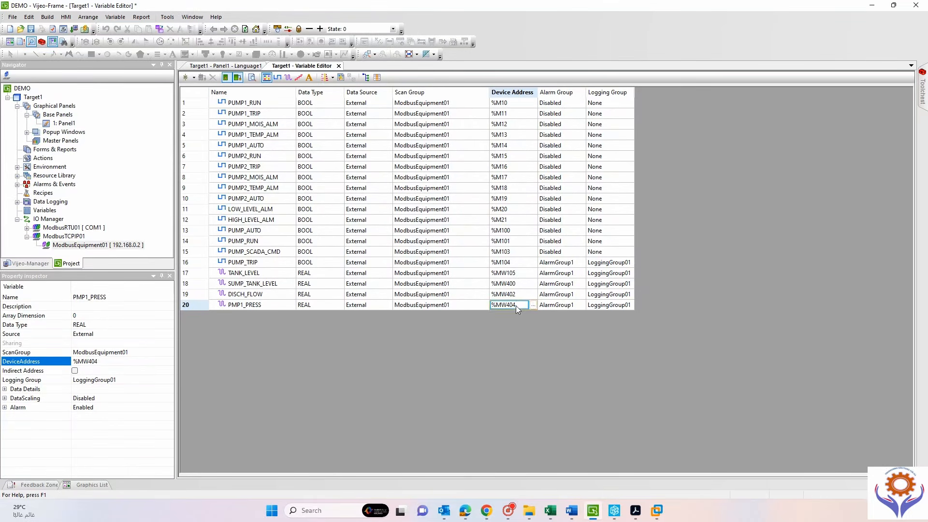
Duplicate PMP1_PRESS, name the copy PMP2_PRESS and set its device address to %MW406.
click(190, 306)
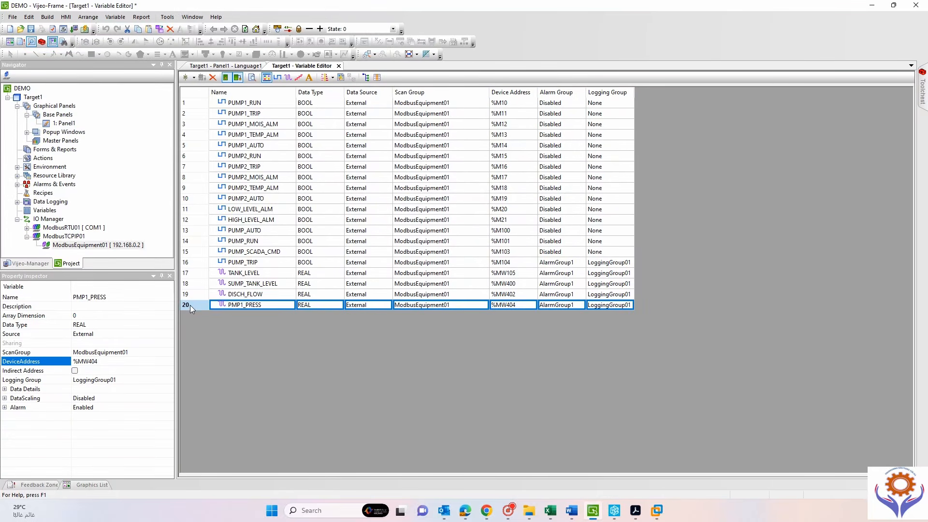
key(ctrl+c)
key(ctrl+v)
double_click(244, 315)
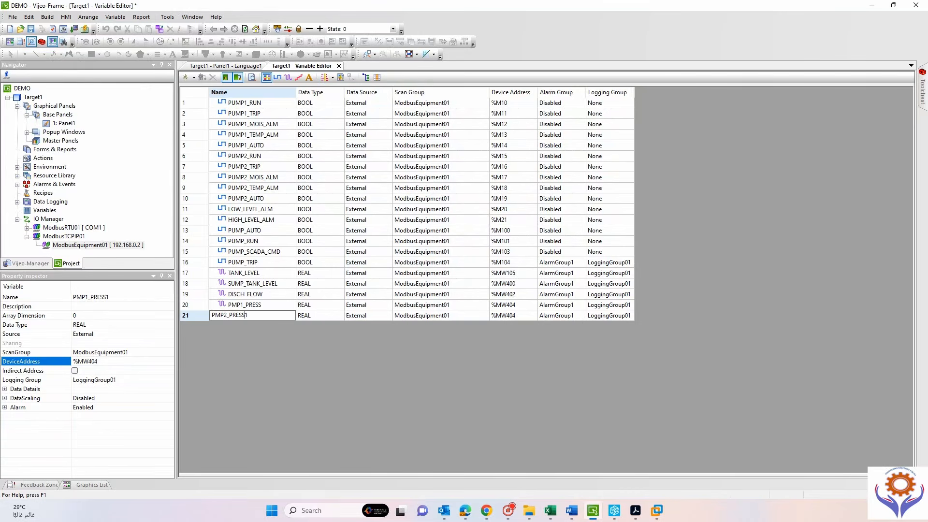
text(PMP2_PRESS)
key(Return)
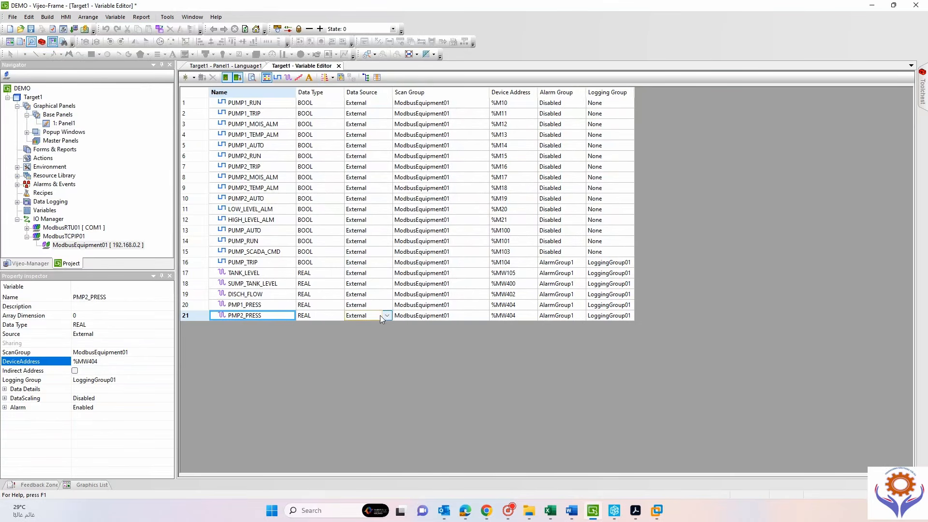
click(516, 315)
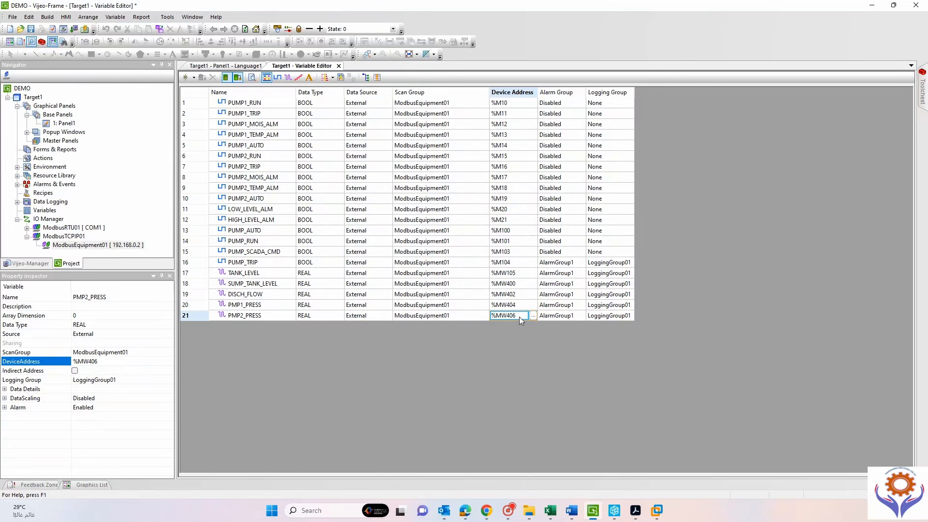
click(401, 344)
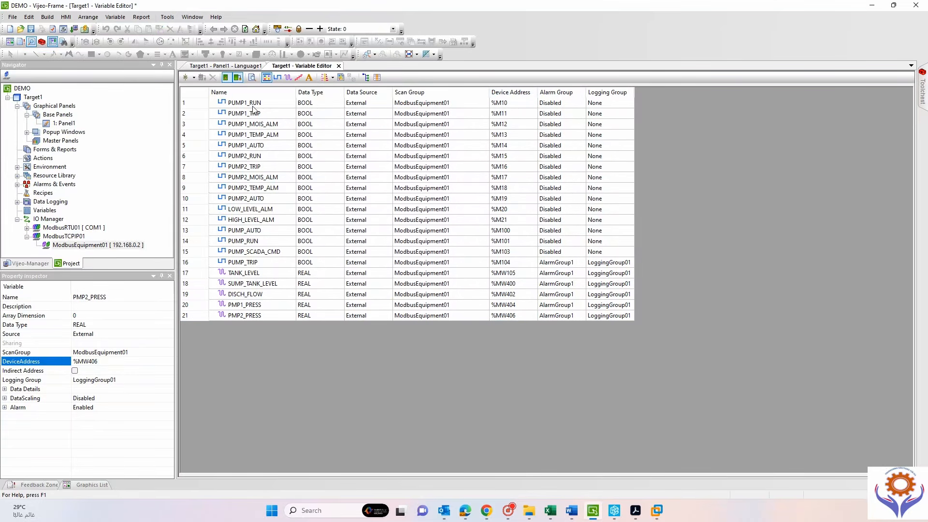
Save the project and close the Variable Editor and Panel1, checking Panel1's drawing once more.
click(30, 29)
click(338, 66)
click(270, 66)
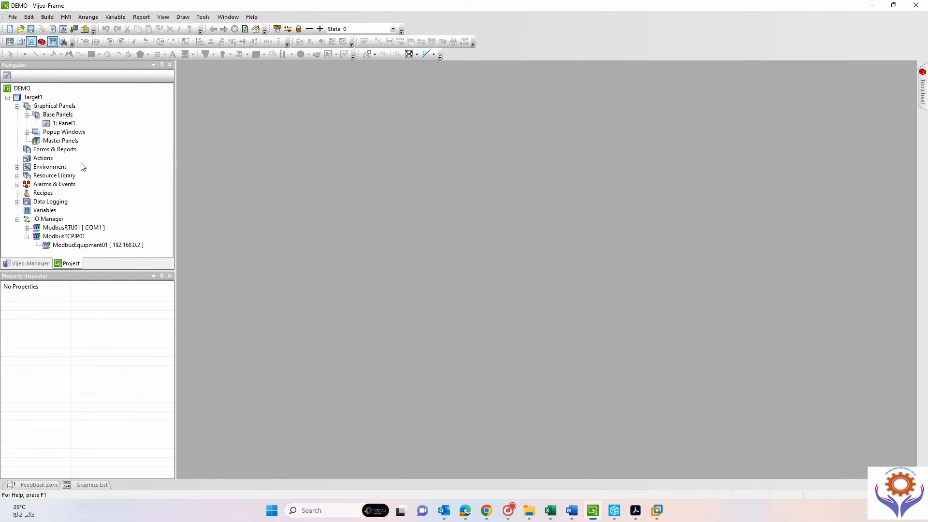
double_click(65, 124)
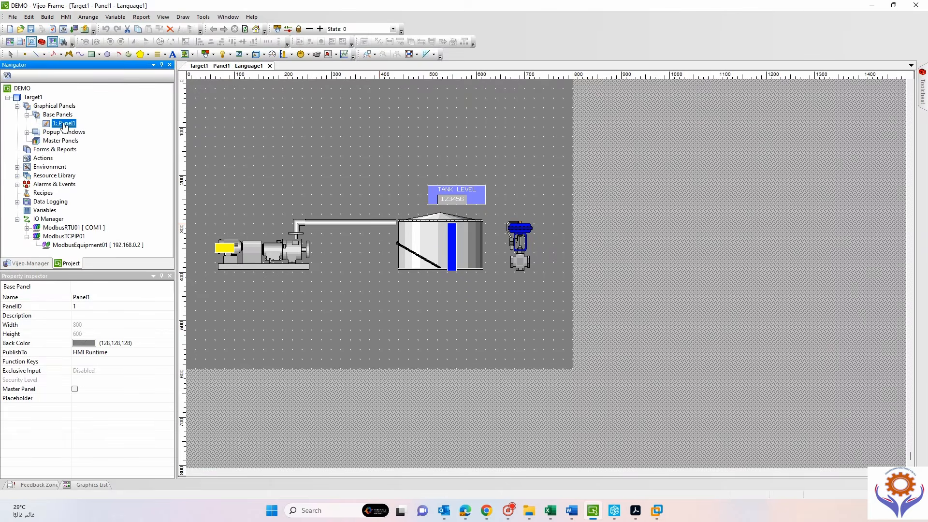
click(269, 66)
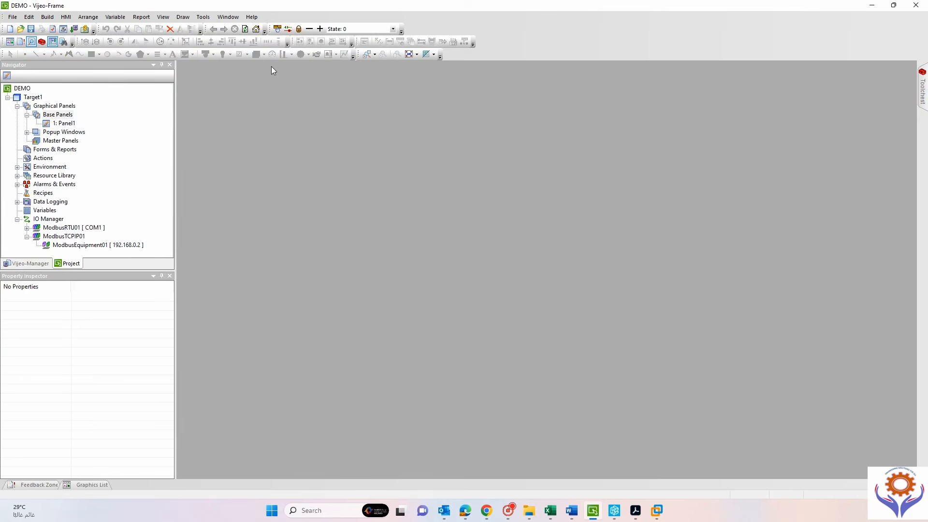
Add a new base panel to the project and name it PUMP_STATION.
right_click(61, 118)
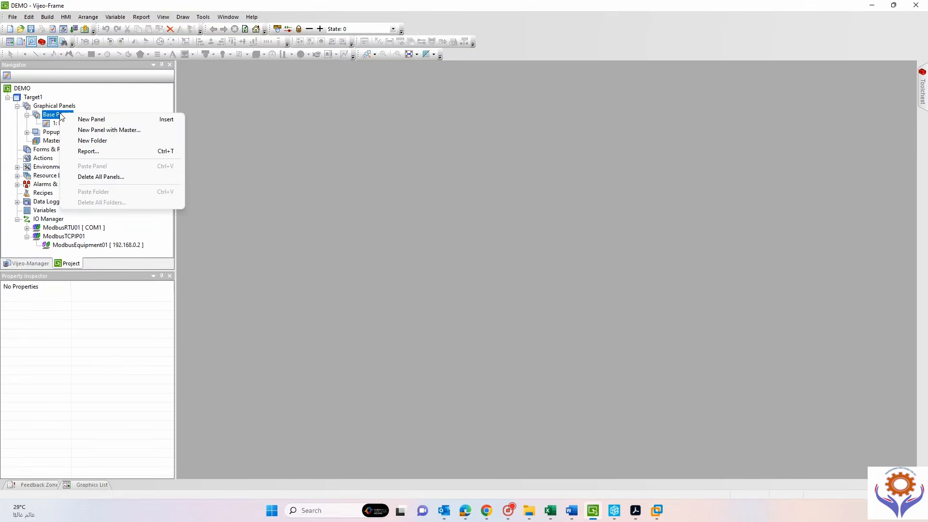
click(98, 119)
click(66, 131)
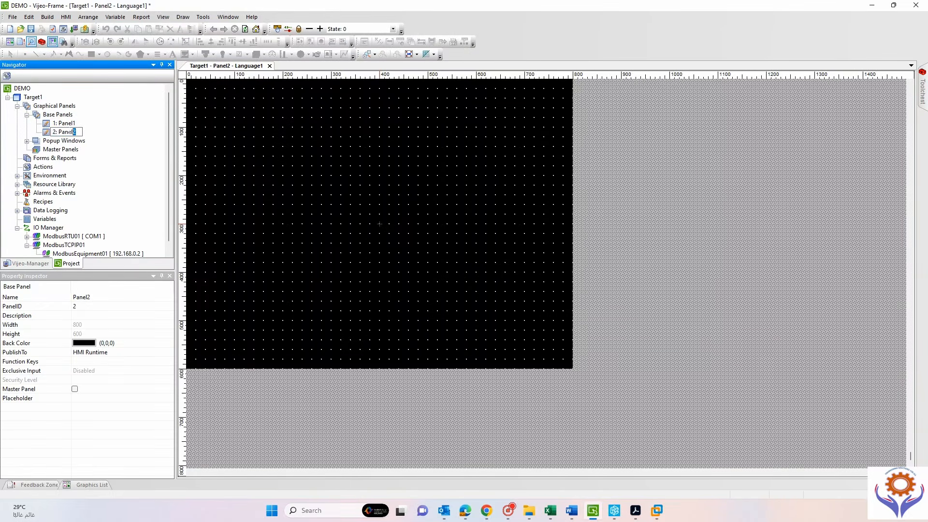
text(p)
key(BackSpace)
text(PUMP)
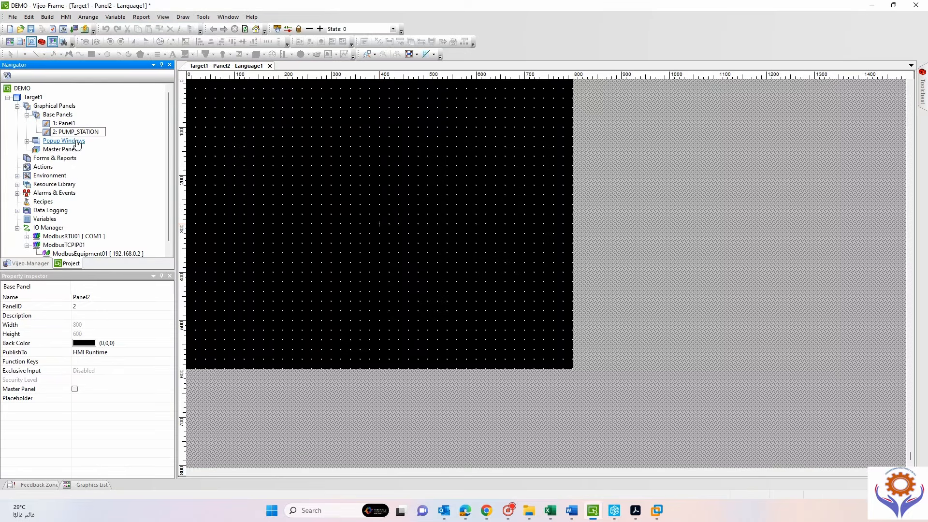
text(_STATION)
key(Return)
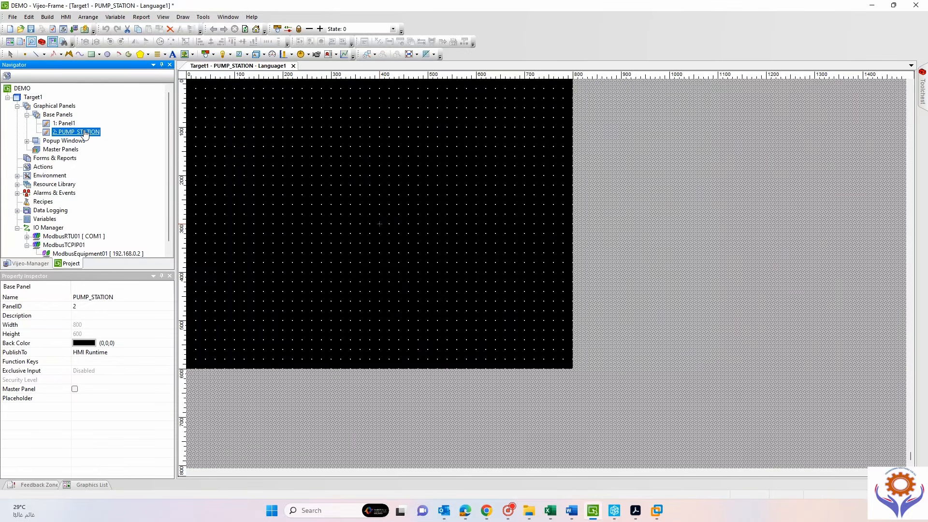
Set the PUMP_STATION panel's back color to gray (128,128,128) and check the list of available master panels without assigning one.
click(358, 236)
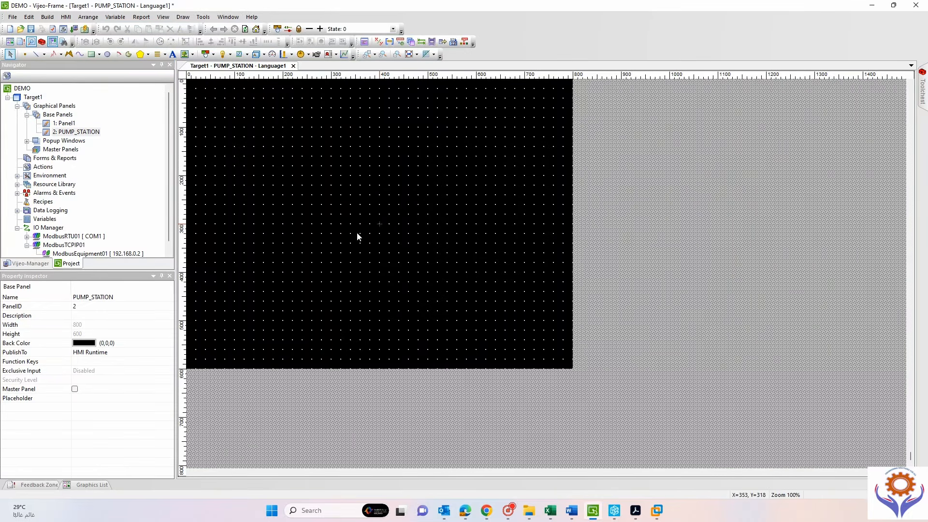
click(146, 345)
click(404, 256)
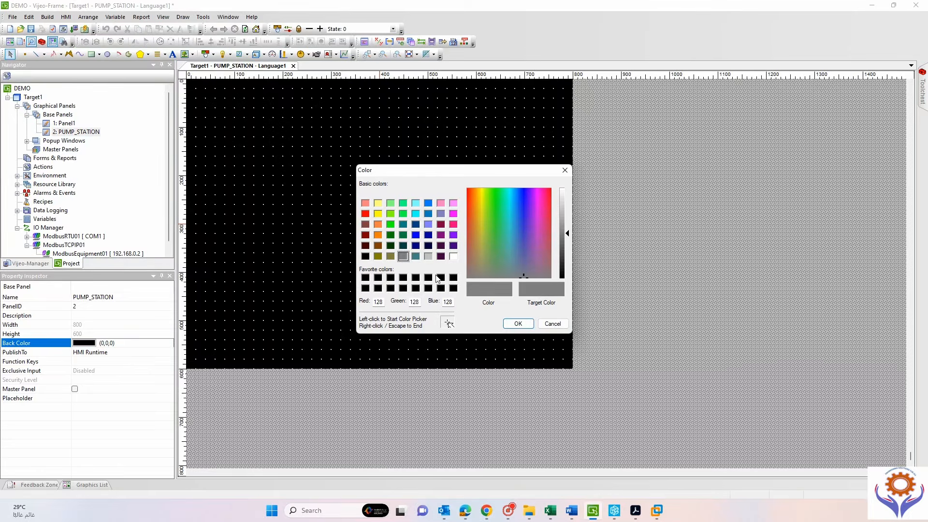
click(518, 324)
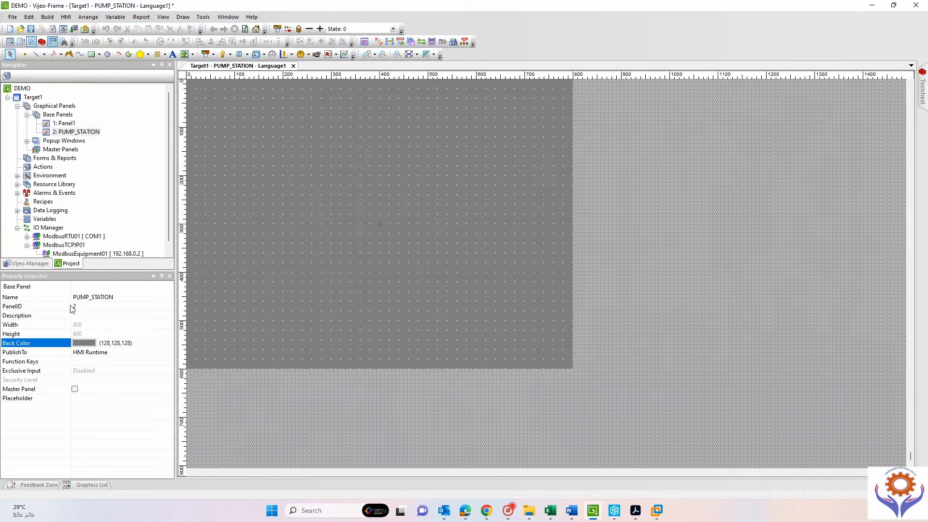
click(74, 389)
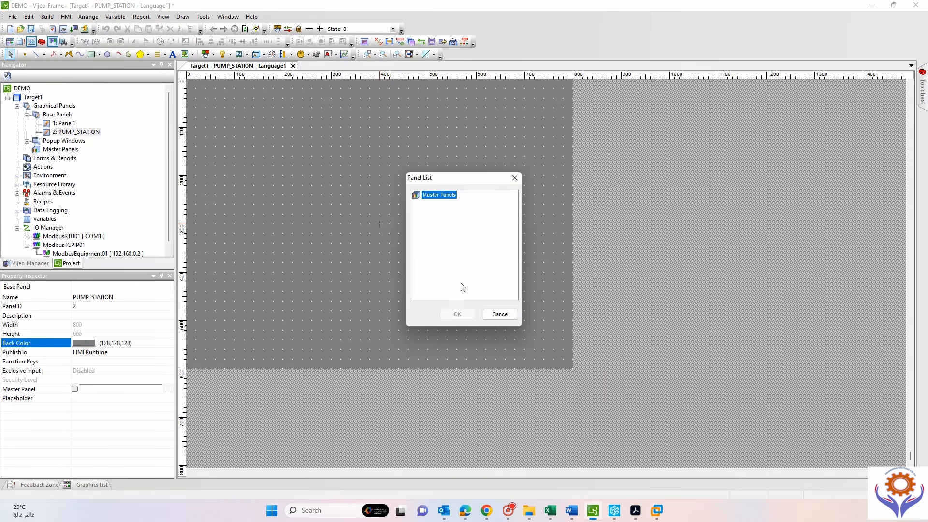
click(499, 315)
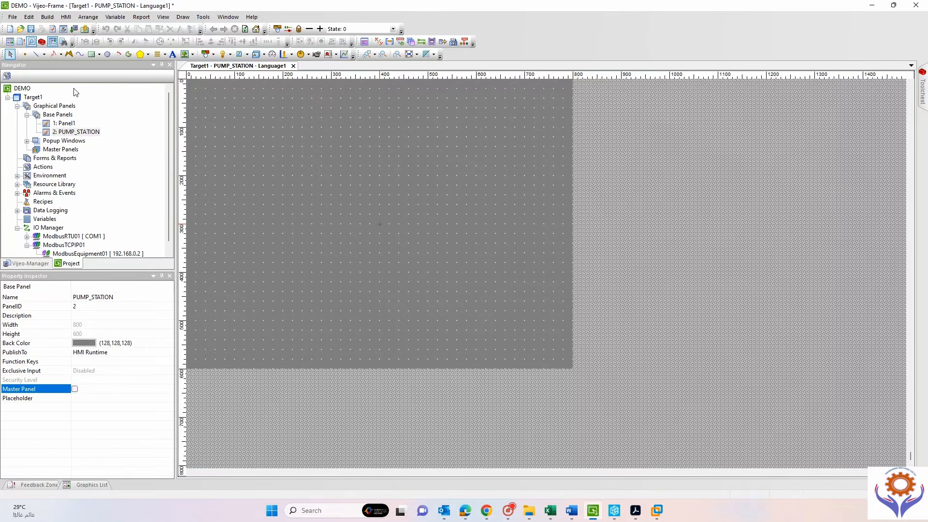
Examine the ready-made symbols in the Toolchest's Image Library categories, including Boilers, Chemical, Controllers and Ducts.
click(43, 43)
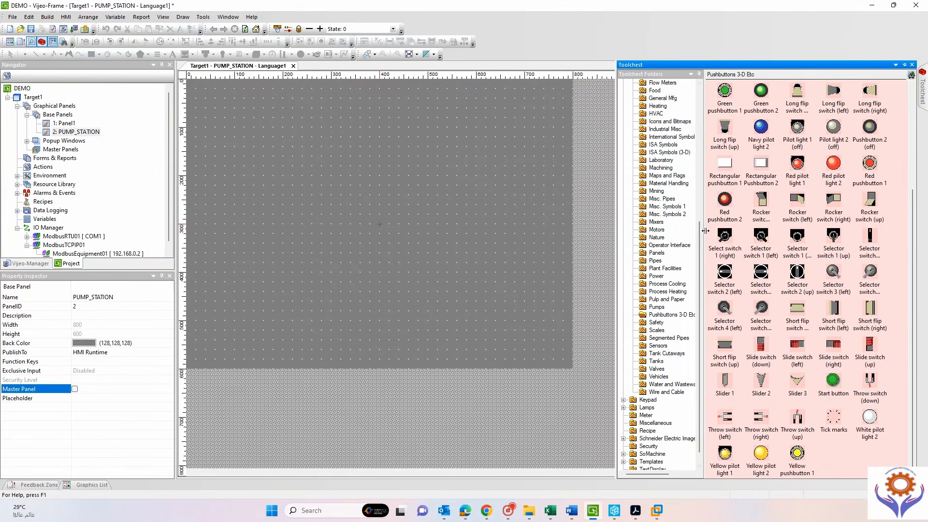
drag(702, 274, 706, 127)
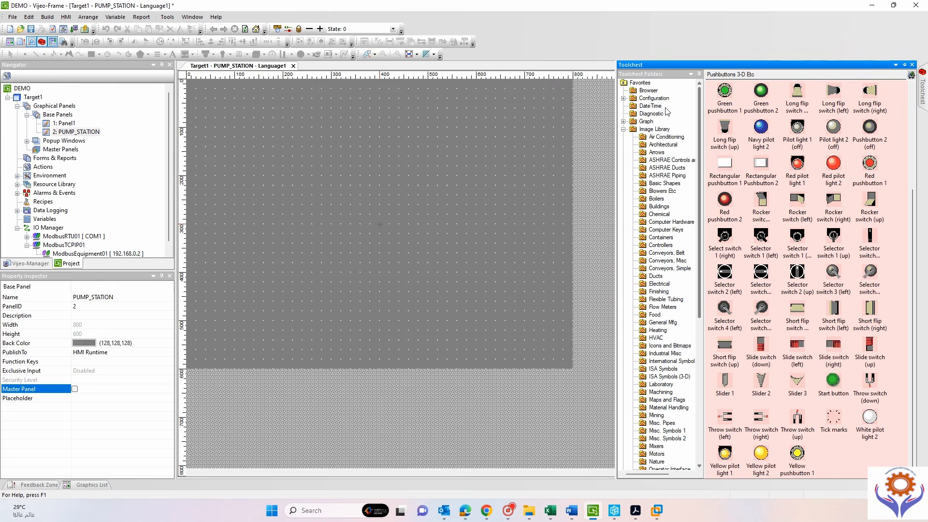
click(624, 129)
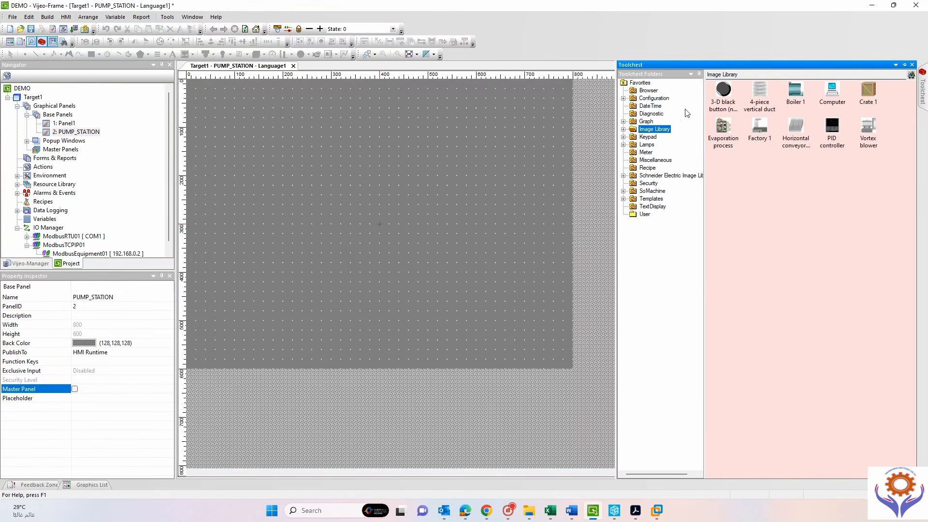
double_click(655, 130)
click(657, 152)
click(660, 199)
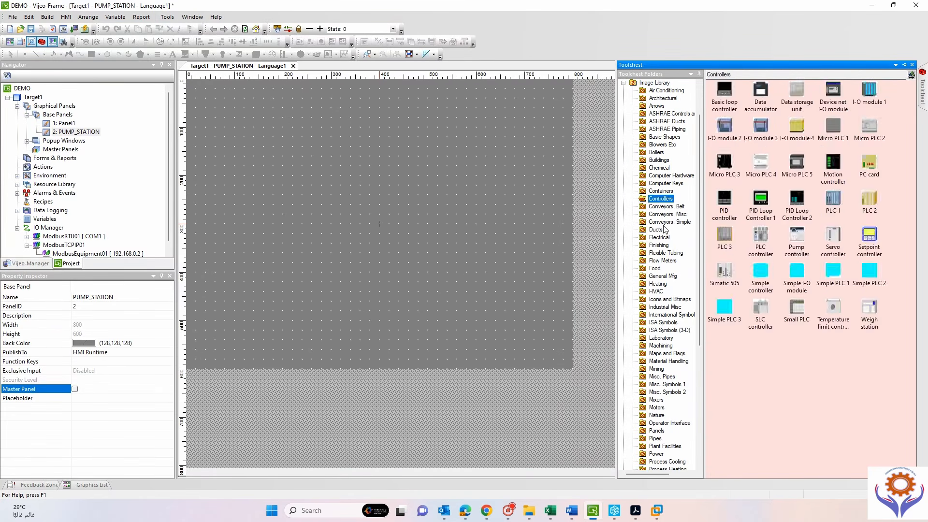
click(666, 253)
click(665, 307)
click(668, 354)
click(662, 403)
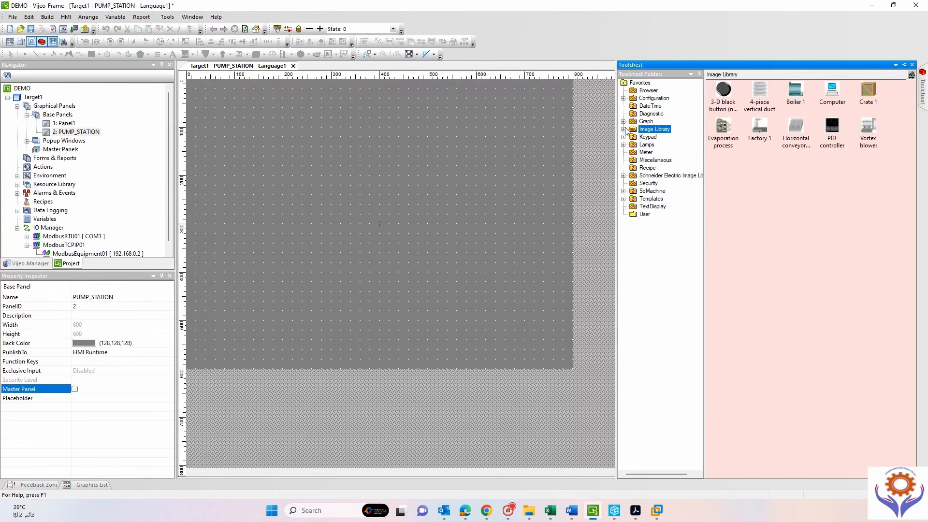
click(624, 129)
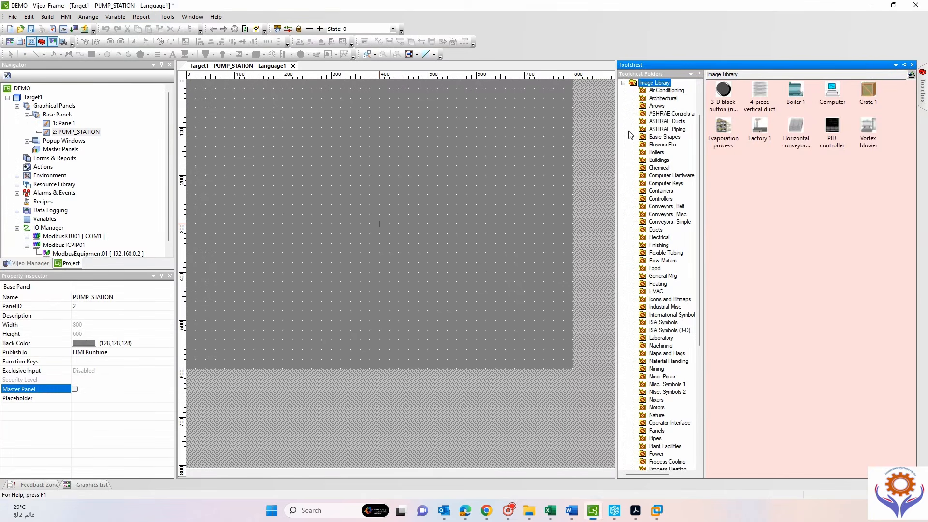
click(656, 152)
click(659, 168)
click(661, 199)
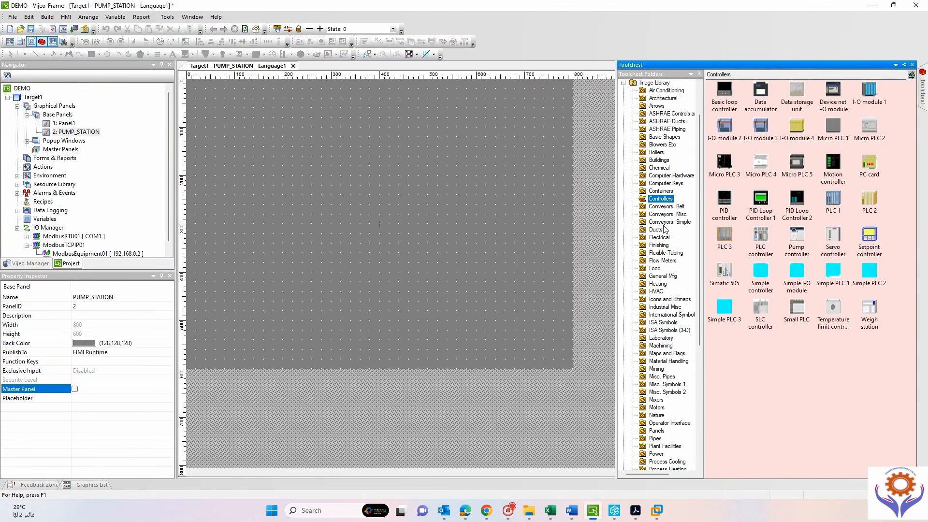
click(658, 230)
click(663, 252)
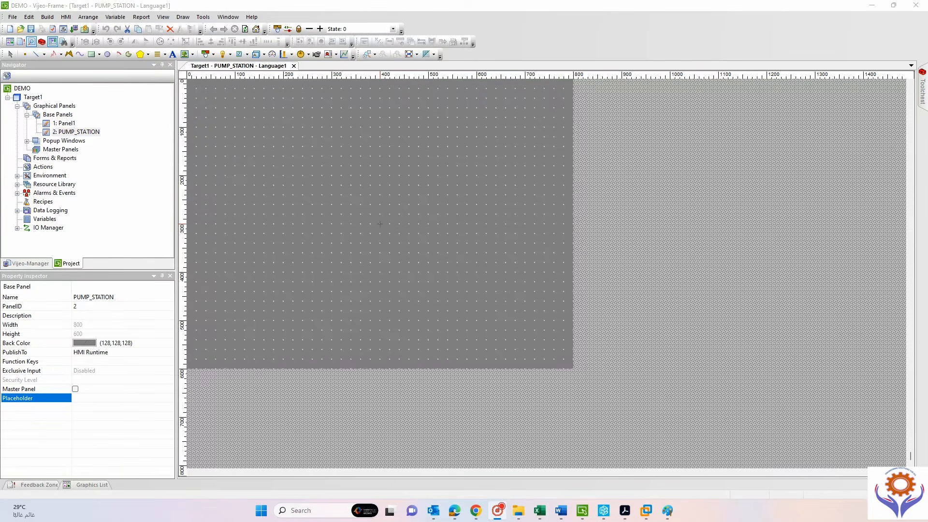
Try the line grid display on the PUMP_STATION panel and return it to dots.
right_click(351, 250)
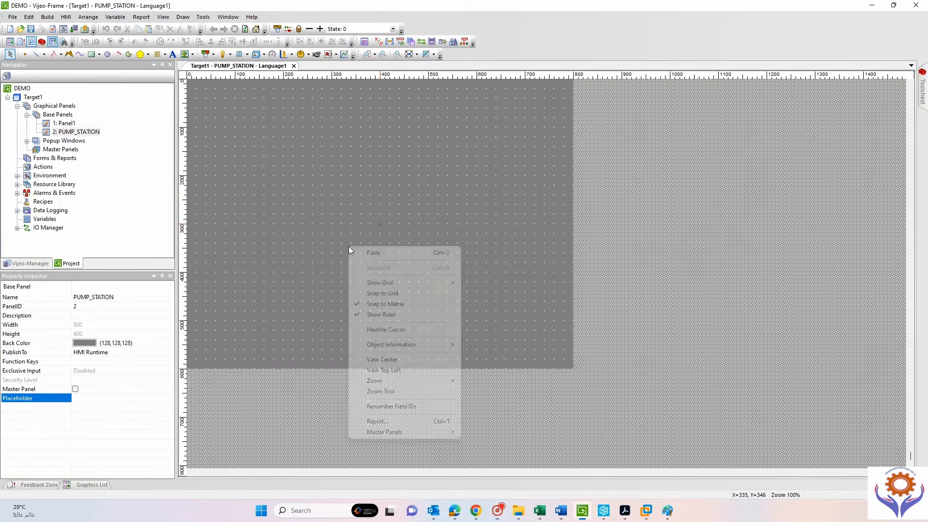
mouse_move(403, 288)
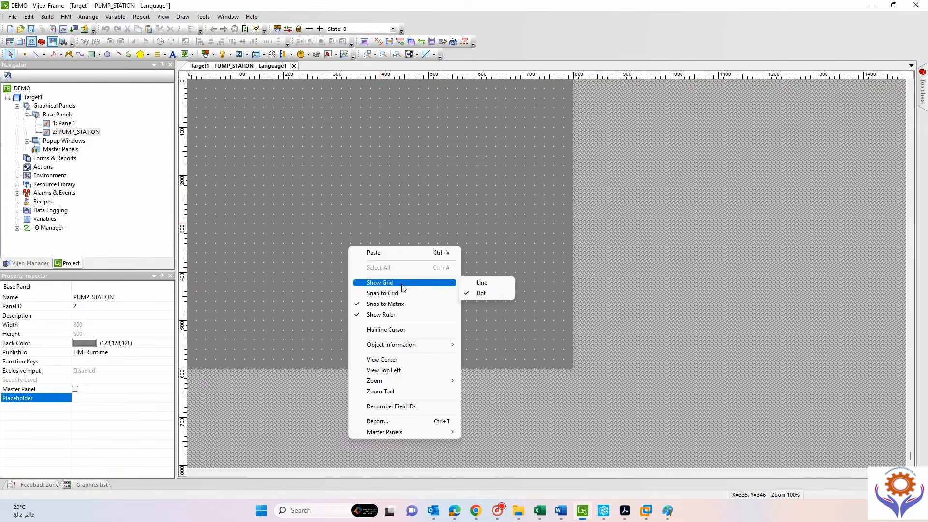
click(482, 282)
right_click(381, 232)
mouse_move(415, 271)
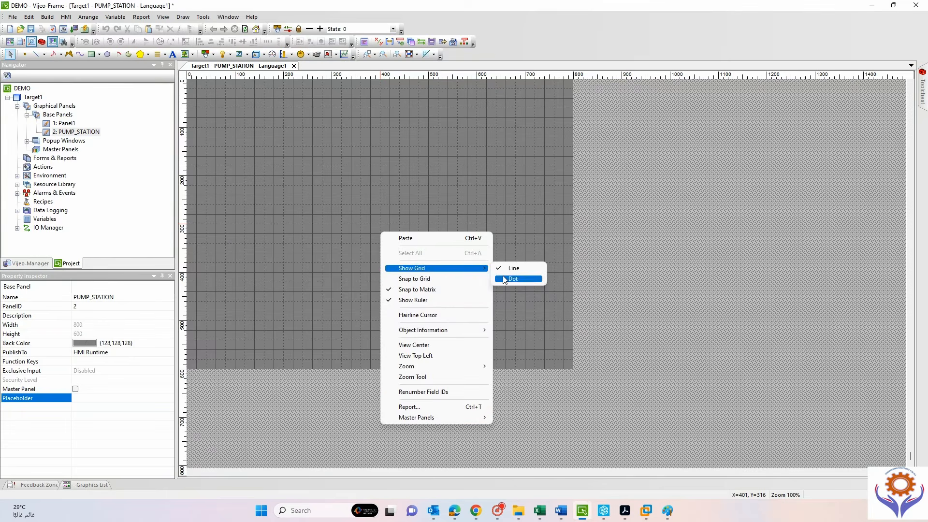
click(521, 279)
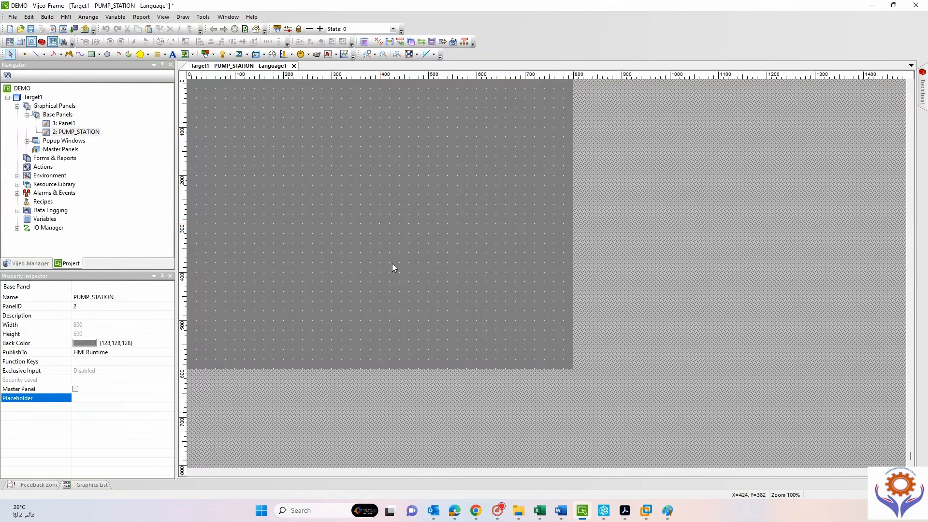
Toggle the panel's Snap to Grid setting on and off, and hide and restore the ruler.
right_click(392, 263)
click(436, 310)
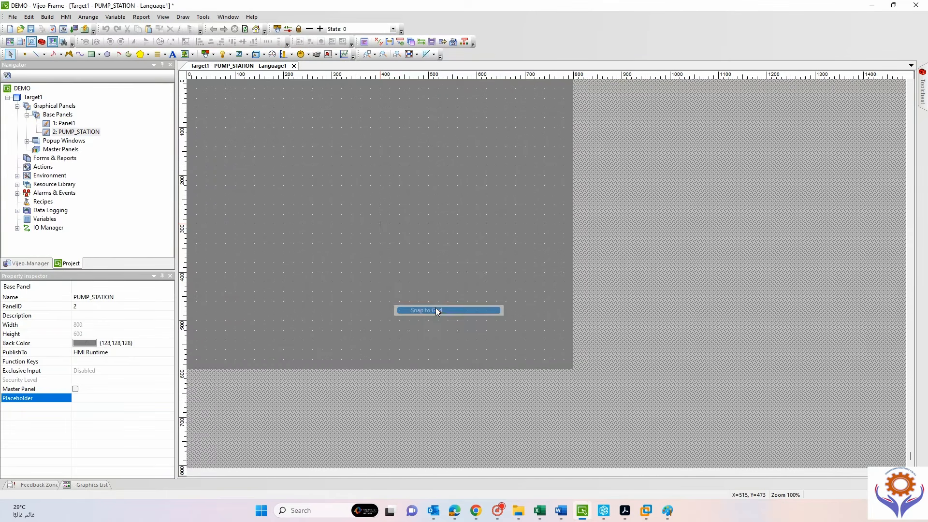
right_click(377, 238)
click(398, 285)
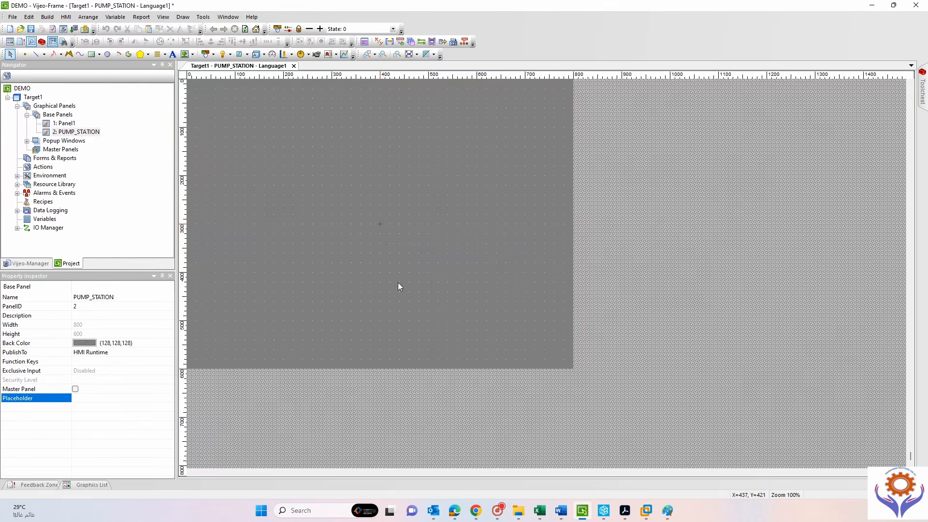
right_click(369, 234)
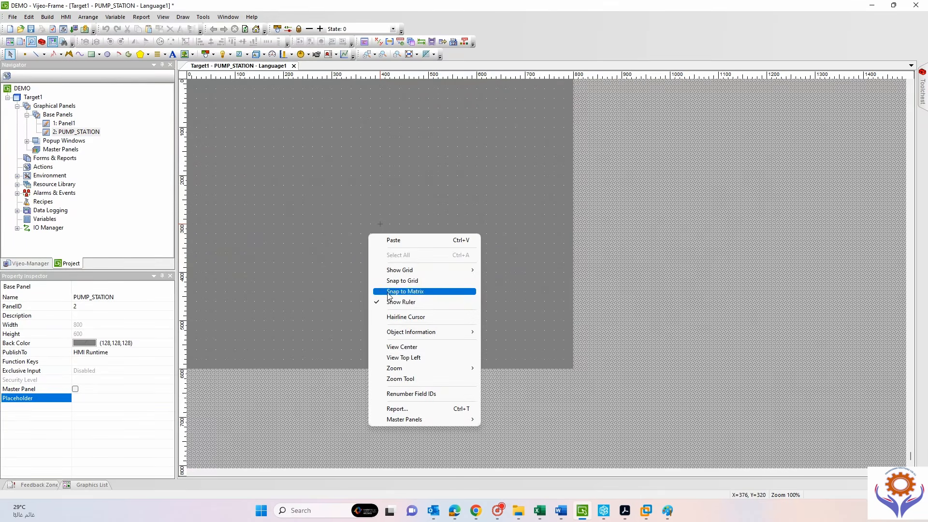
click(376, 303)
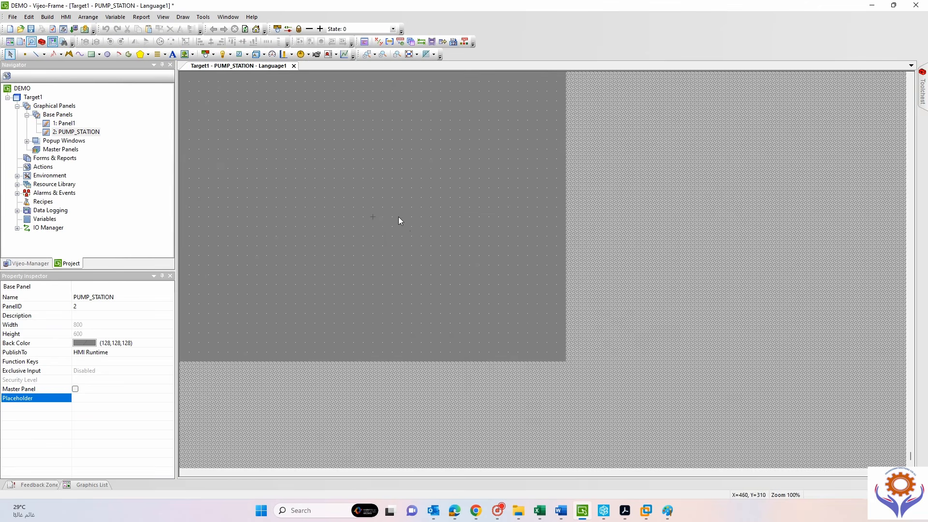
right_click(387, 200)
click(425, 267)
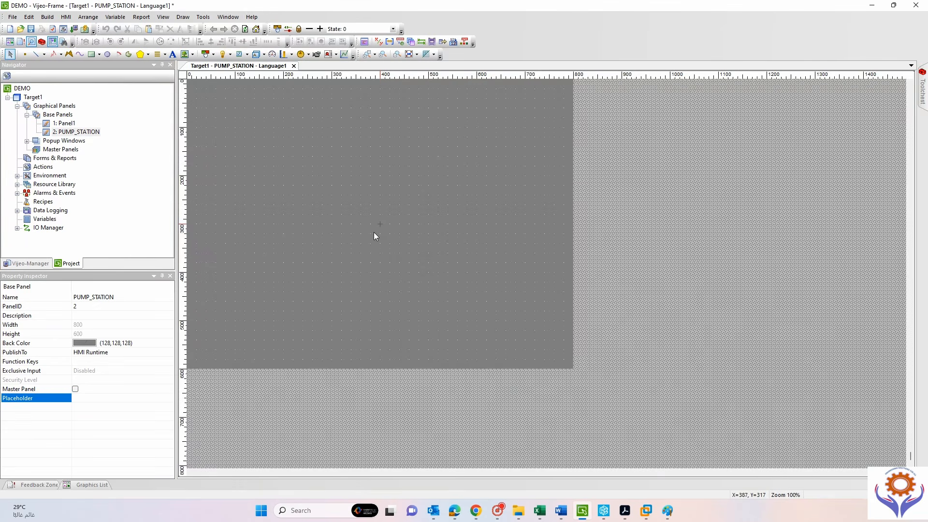
Turn on Snap to Grid for the PUMP_STATION panel.
right_click(362, 211)
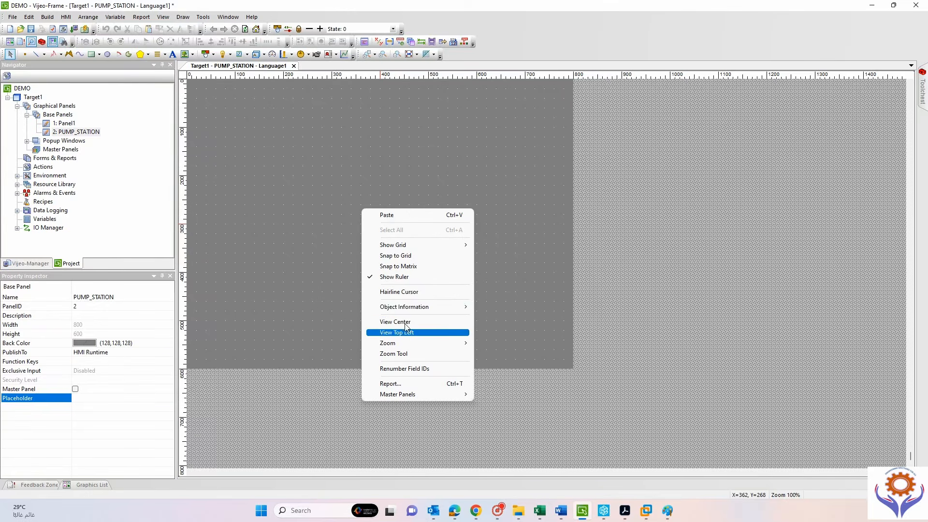
click(383, 257)
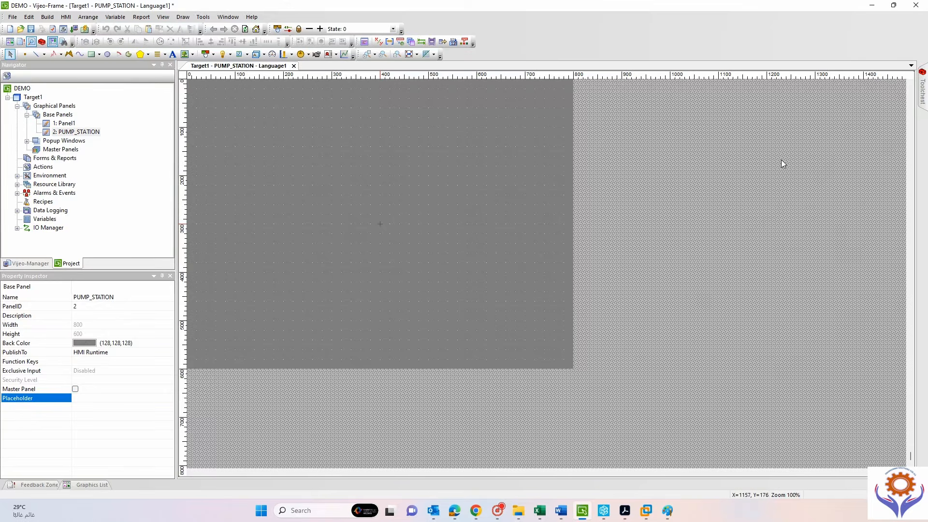
Insert the green pump image from the desktop's SCADA symbold\Vijeo folder near the panel's upper-left corner, at about X=120, Y=120.
click(923, 94)
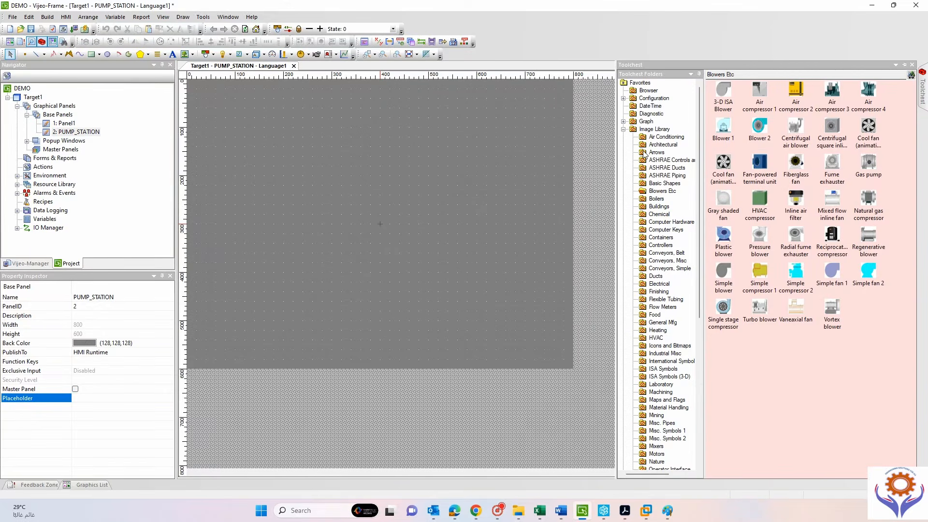
click(194, 54)
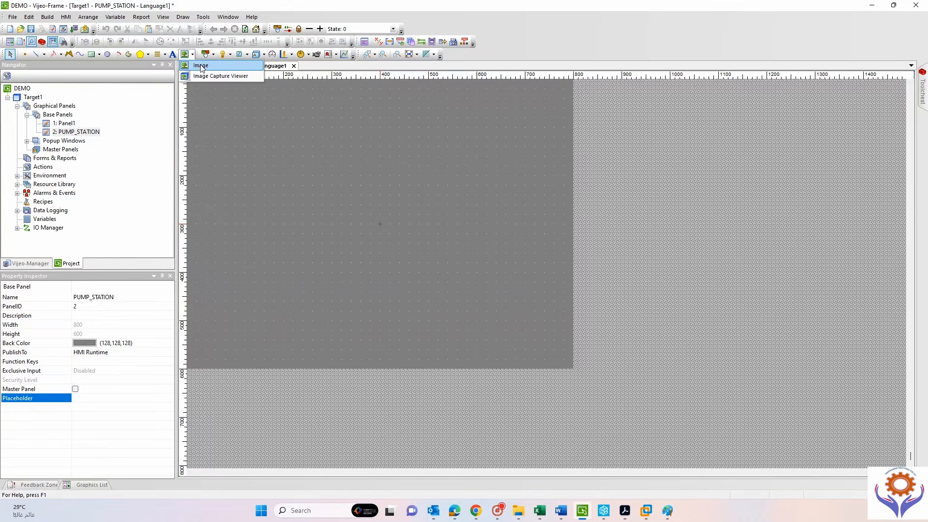
click(202, 66)
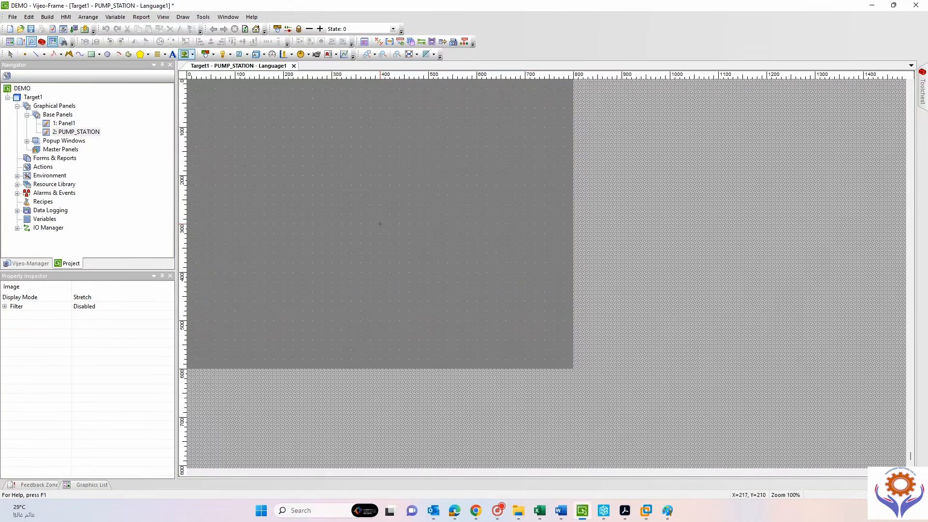
click(283, 178)
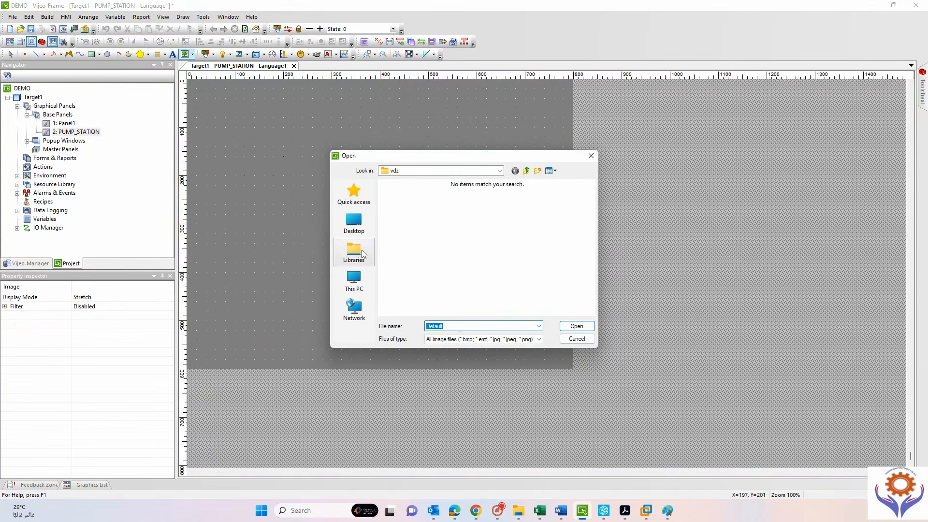
click(364, 226)
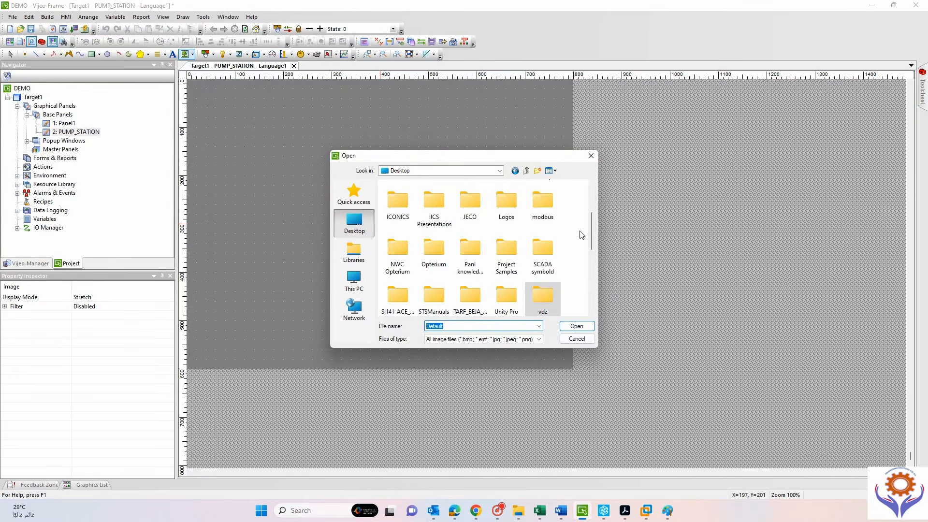
double_click(542, 249)
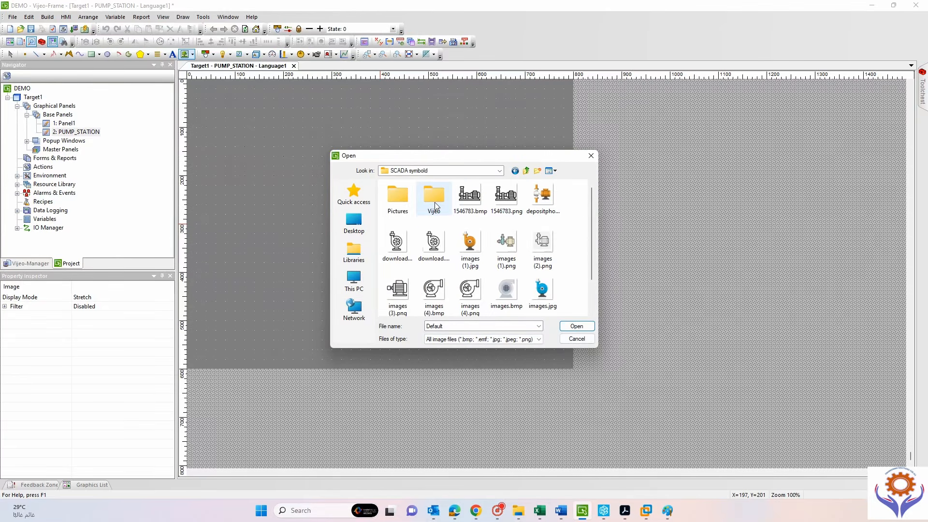
double_click(434, 199)
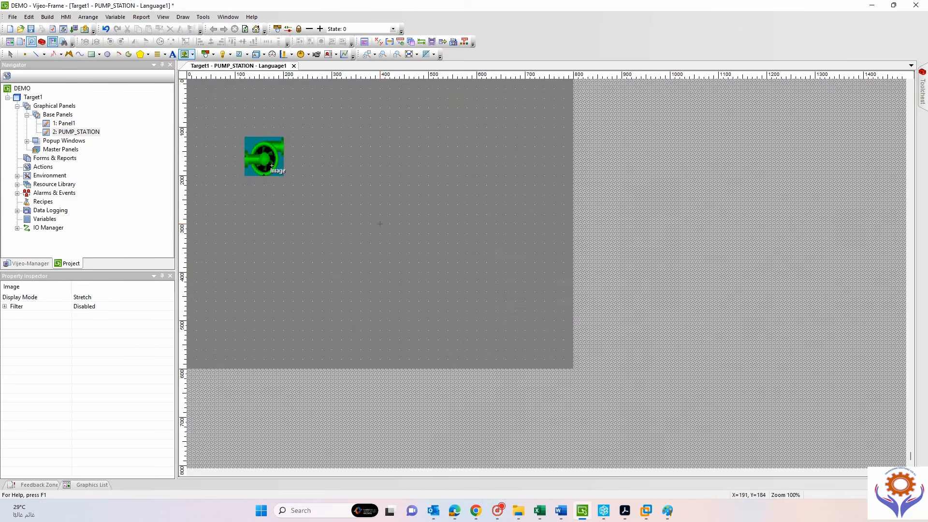
Resize the green pump image to 81 wide by 61 high, with its upper-left corner at Left 140, Top 160.
click(322, 187)
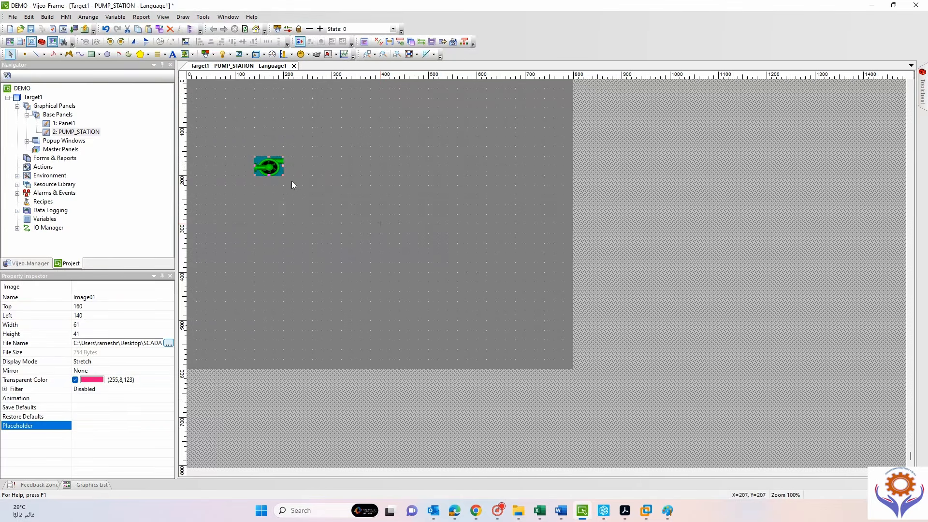
click(316, 186)
click(269, 170)
drag(269, 178, 270, 187)
drag(289, 173, 293, 173)
click(330, 200)
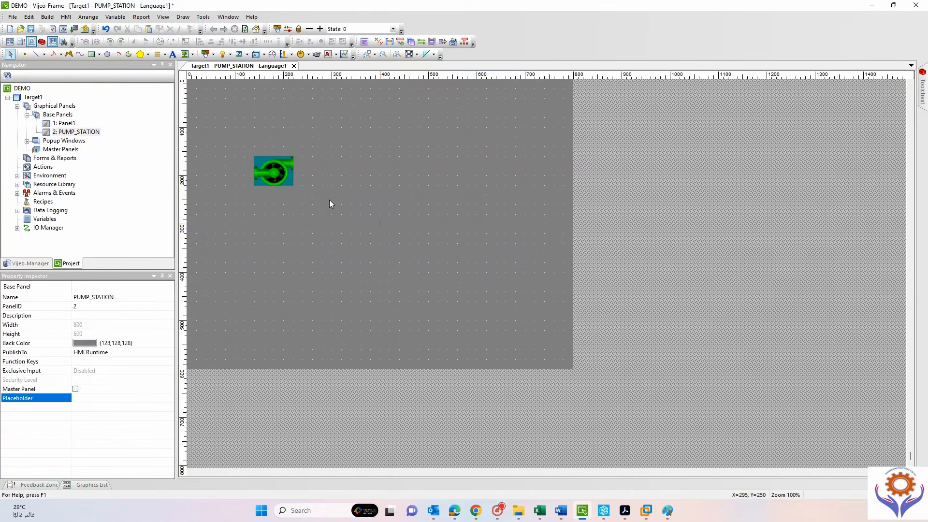
Move the green pump image toward the middle of the panel, at about Left 320, Top 220.
click(269, 166)
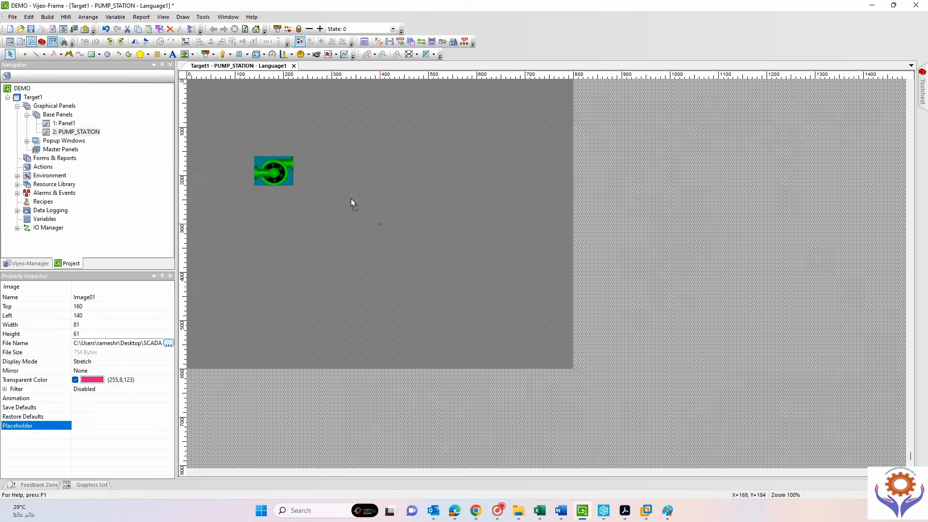
drag(351, 199, 355, 194)
click(416, 205)
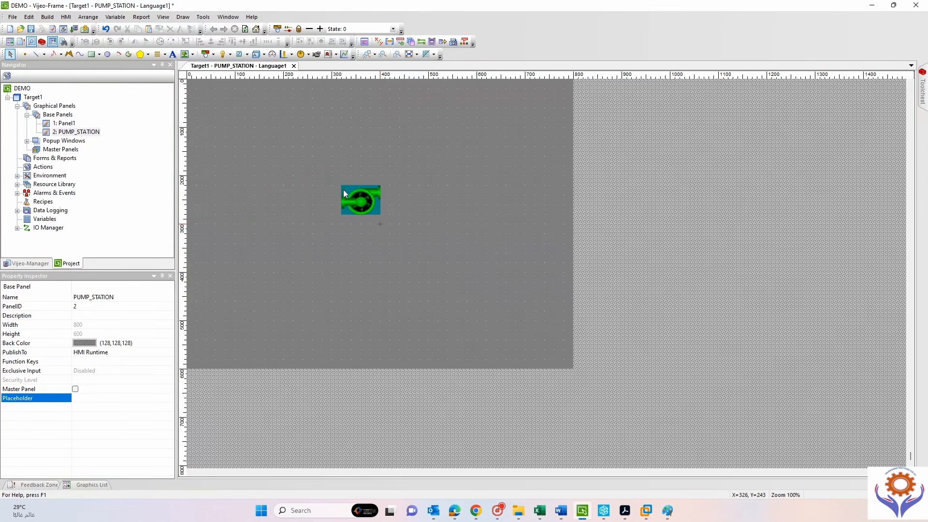
click(377, 211)
Try a teal (64,128,128) back color on the PUMP_STATION panel and restore the gray (128,128,128).
right_click(412, 232)
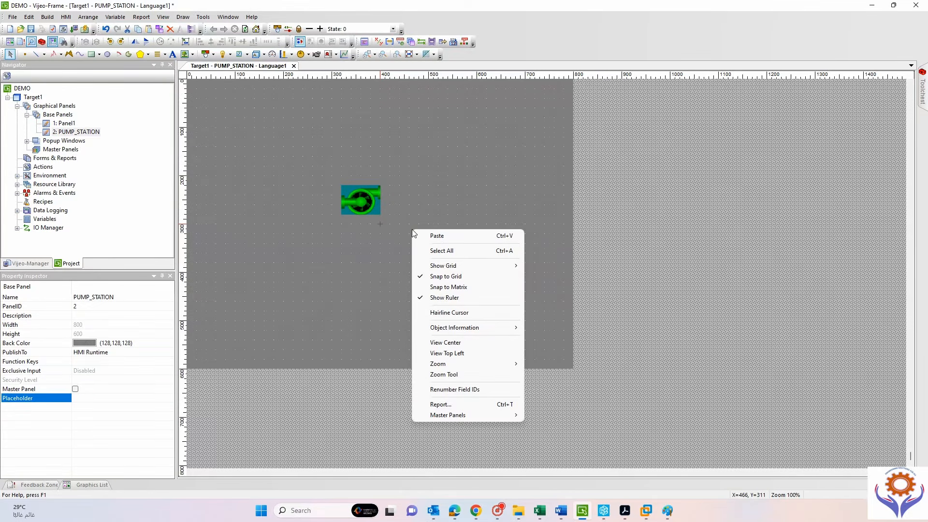
click(89, 344)
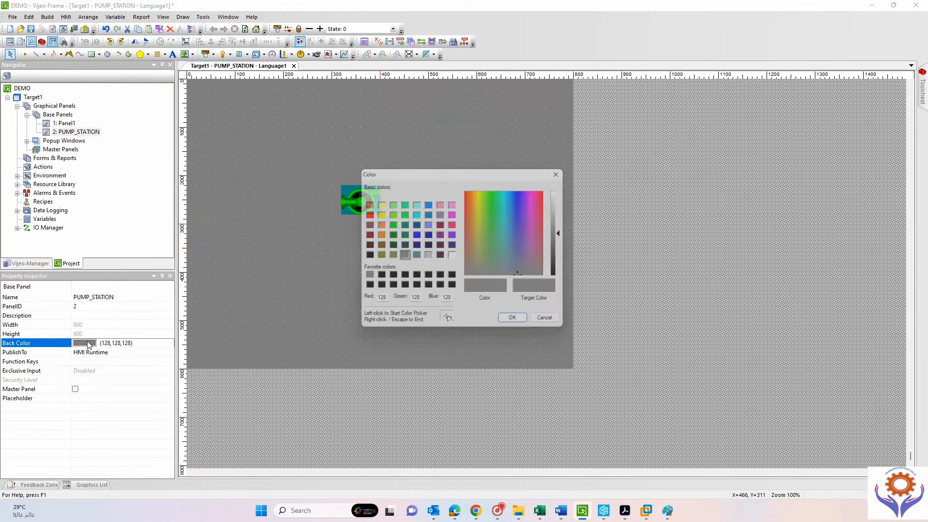
click(416, 257)
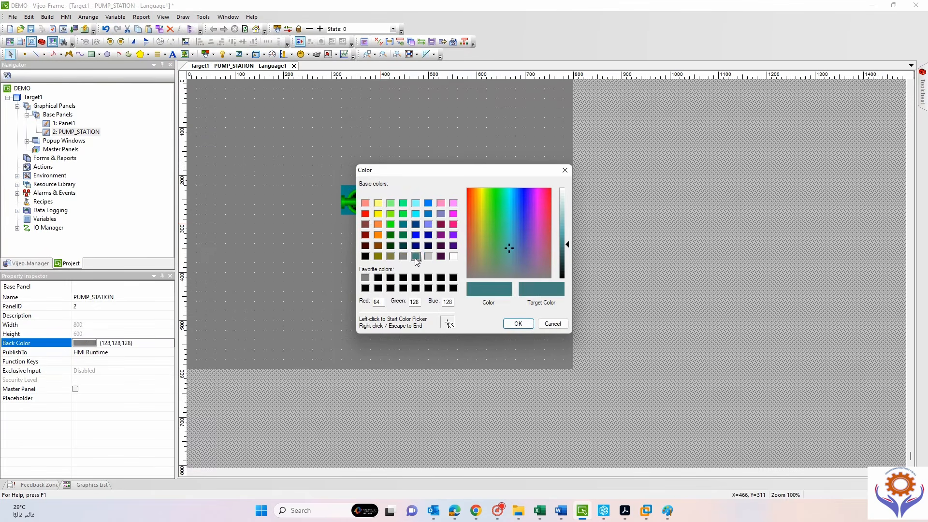
click(517, 323)
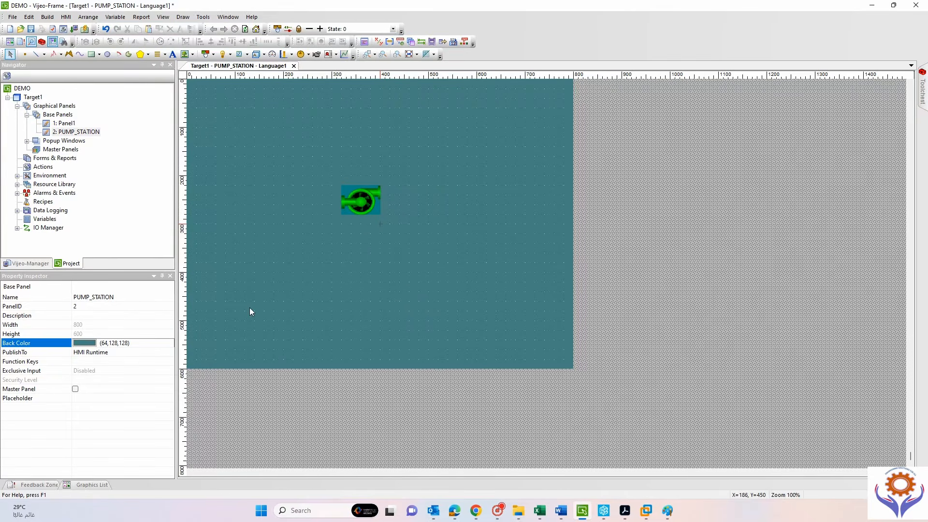
click(92, 344)
click(365, 278)
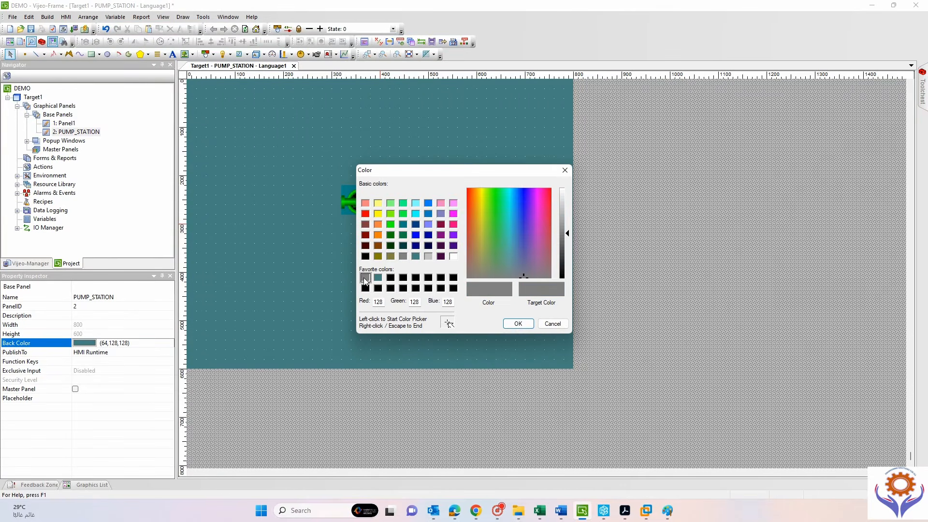
click(520, 324)
click(364, 196)
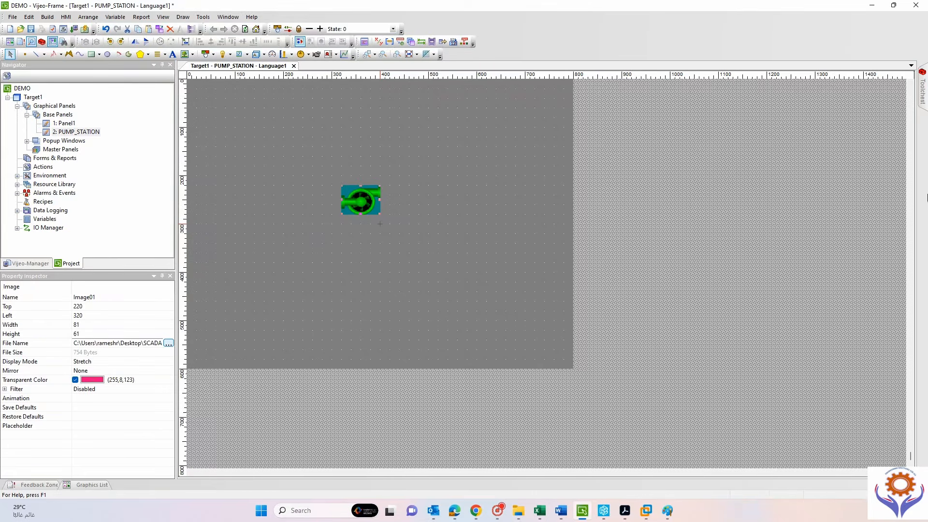
Place the Storage facility 5 tank from the Toolchest's Tanks image library on the panel at about Left 60, Top 272, and close the Toolchest.
click(922, 94)
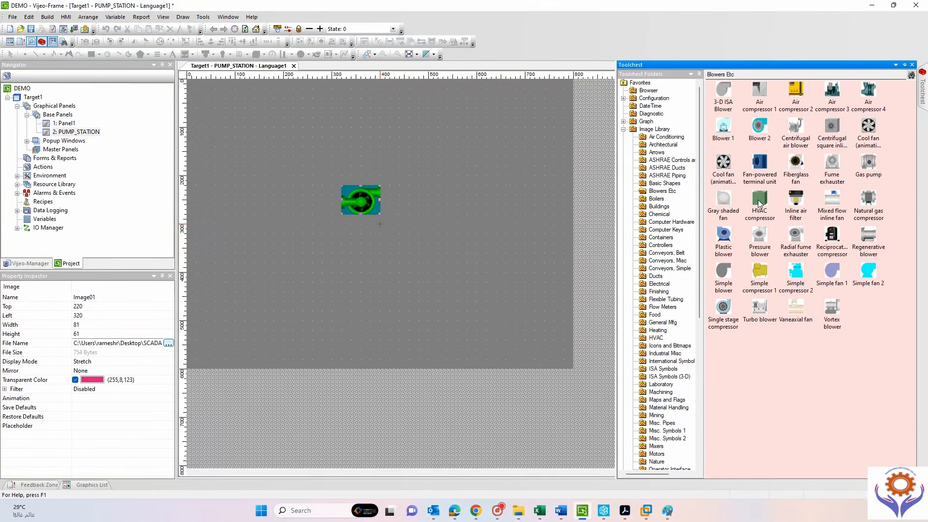
scroll(676, 383, down, 5)
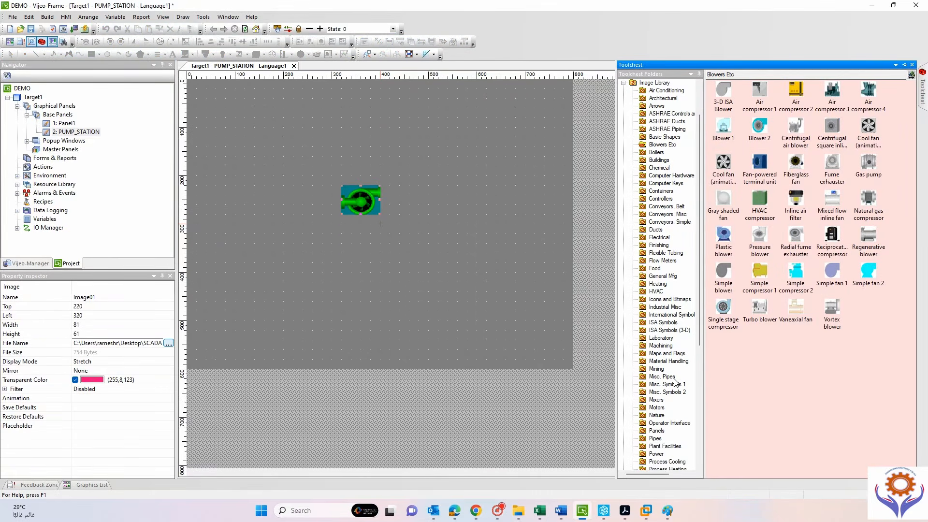
click(657, 339)
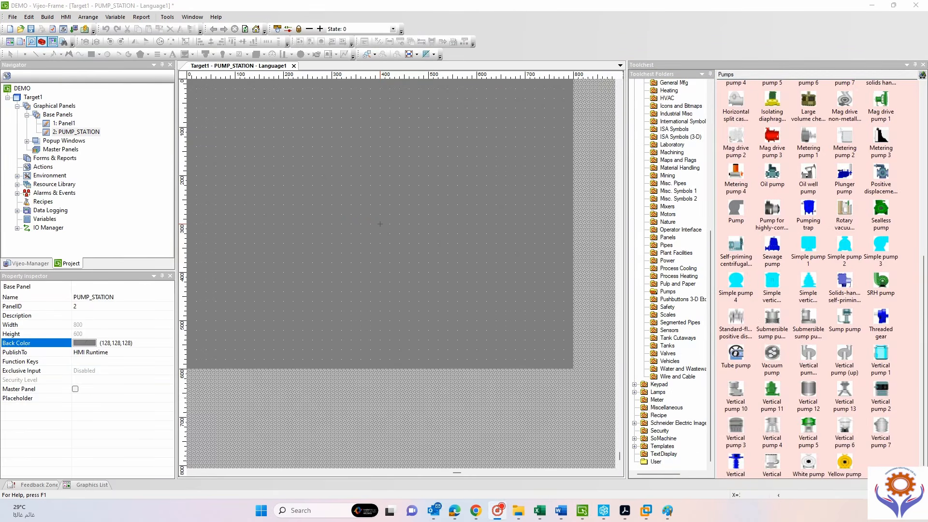
click(667, 345)
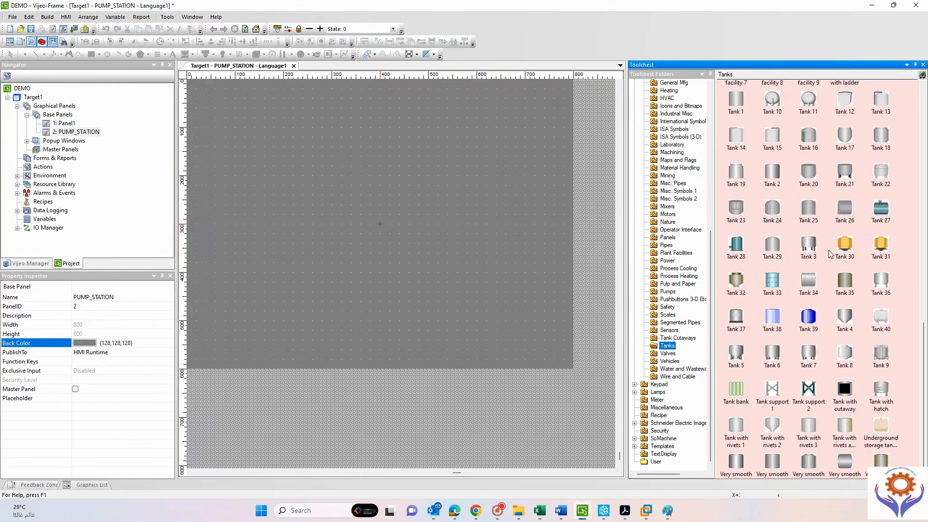
scroll(891, 424, down, 1)
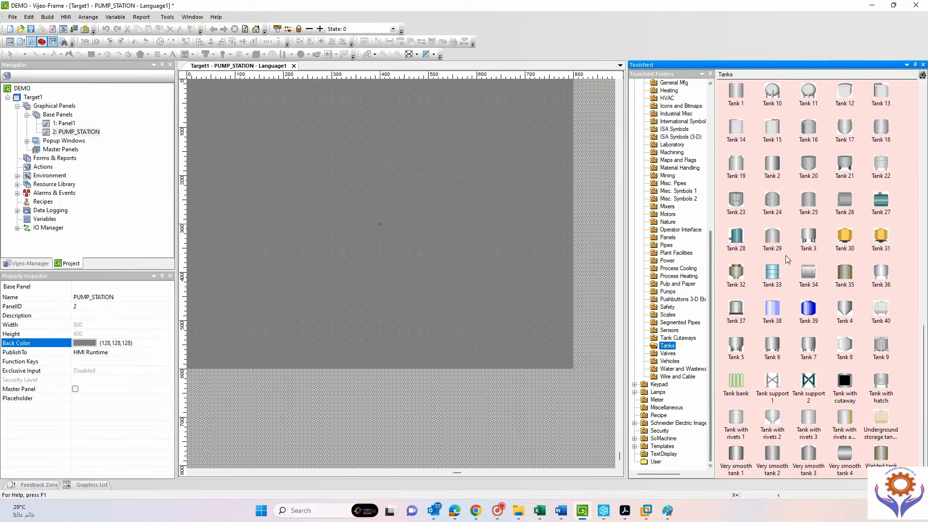
scroll(793, 270, up, 5)
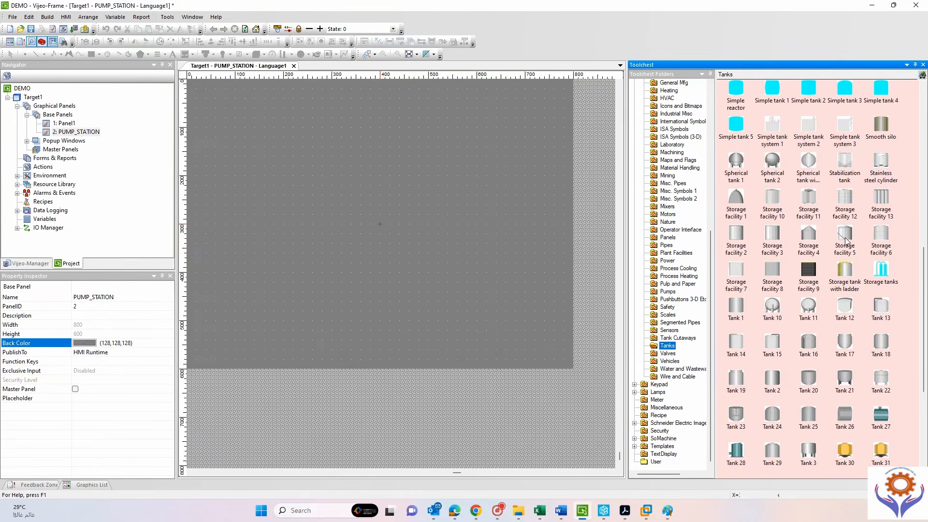
drag(846, 236, 499, 243)
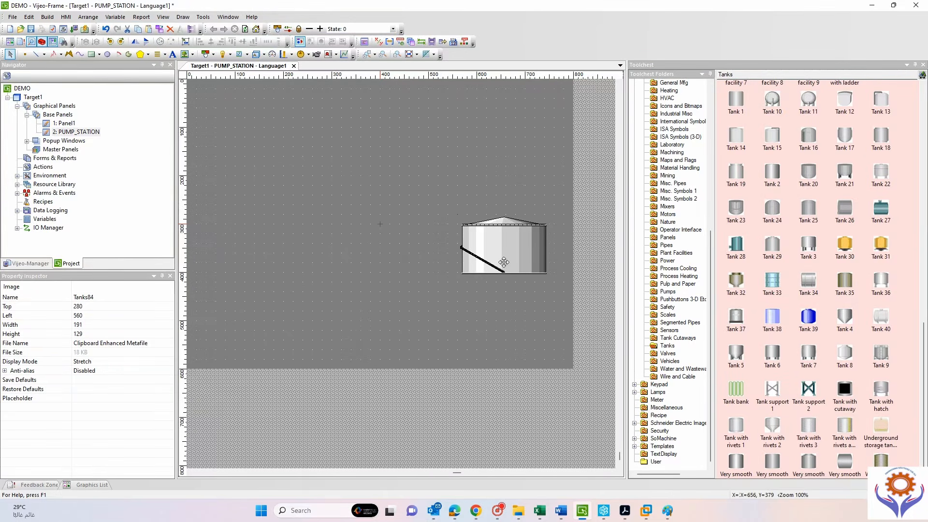
drag(263, 248, 263, 249)
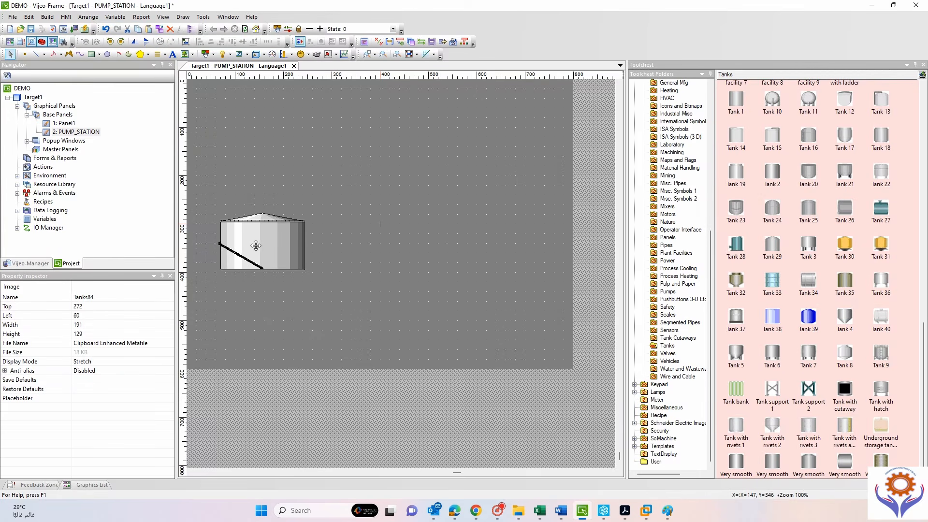
click(915, 65)
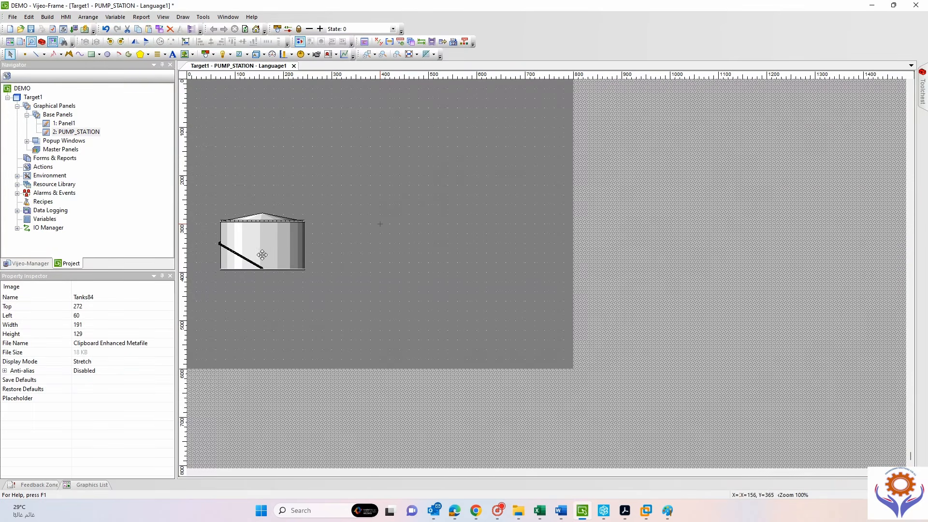
Stretch the tank to a height of about 269 and position it near the panel's left edge.
mouse_move(255, 302)
mouse_down()
mouse_move(262, 277)
mouse_move(262, 292)
mouse_up()
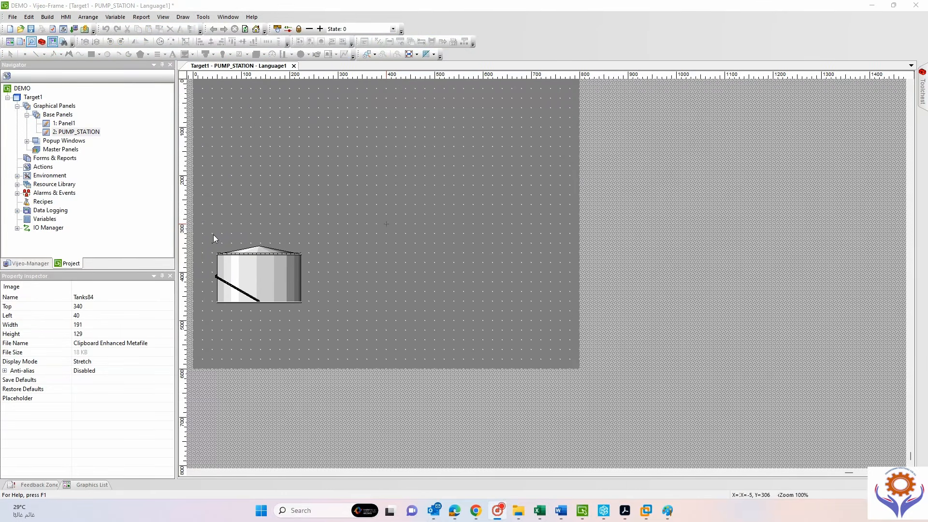
click(271, 264)
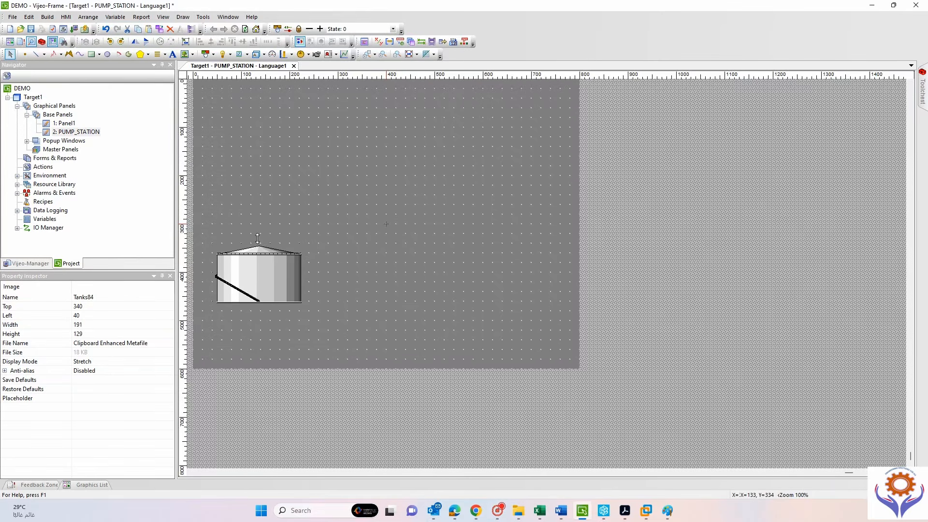
drag(256, 220, 257, 226)
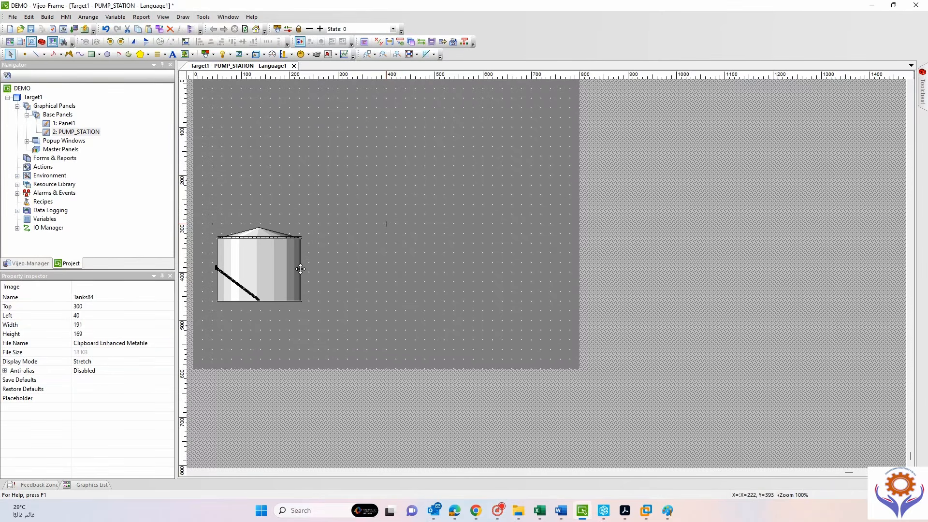
drag(302, 265, 257, 264)
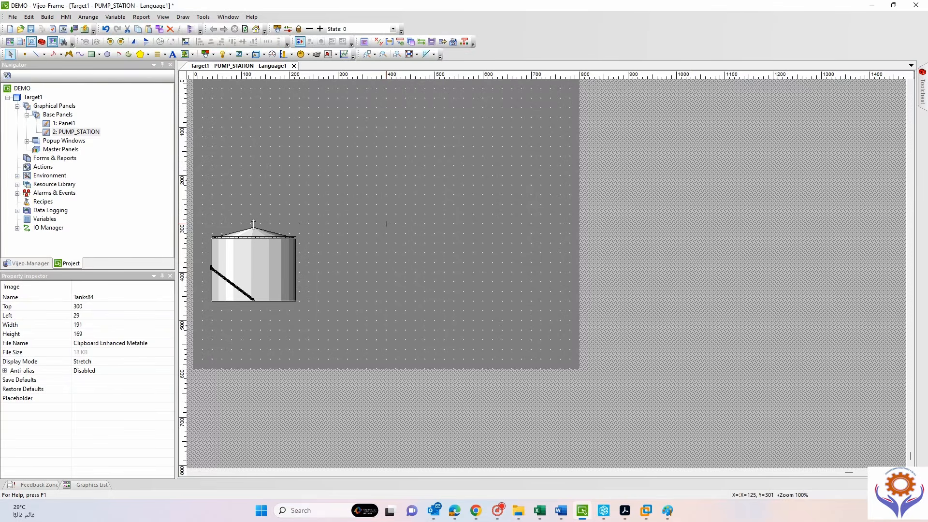
drag(253, 219, 253, 171)
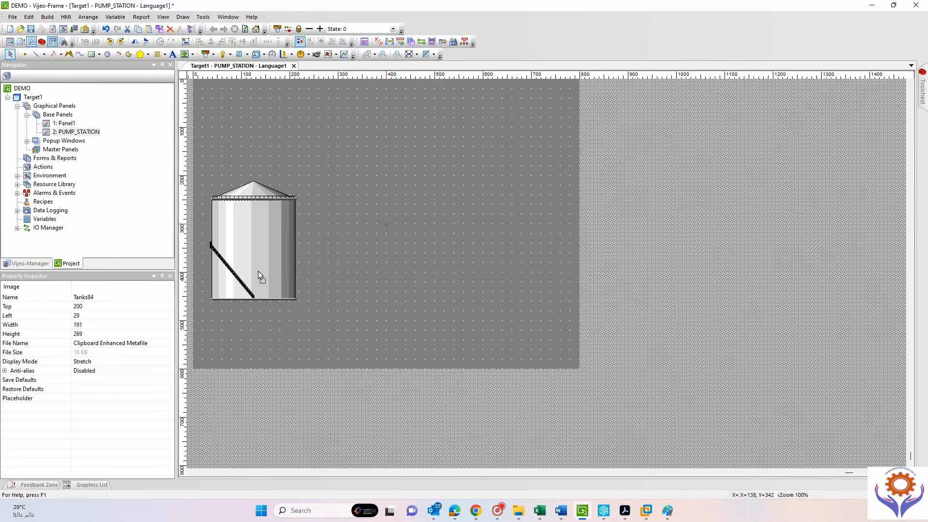
drag(254, 285, 244, 285)
mouse_move(250, 222)
mouse_down()
mouse_move(253, 209)
mouse_move(247, 230)
mouse_up()
click(331, 241)
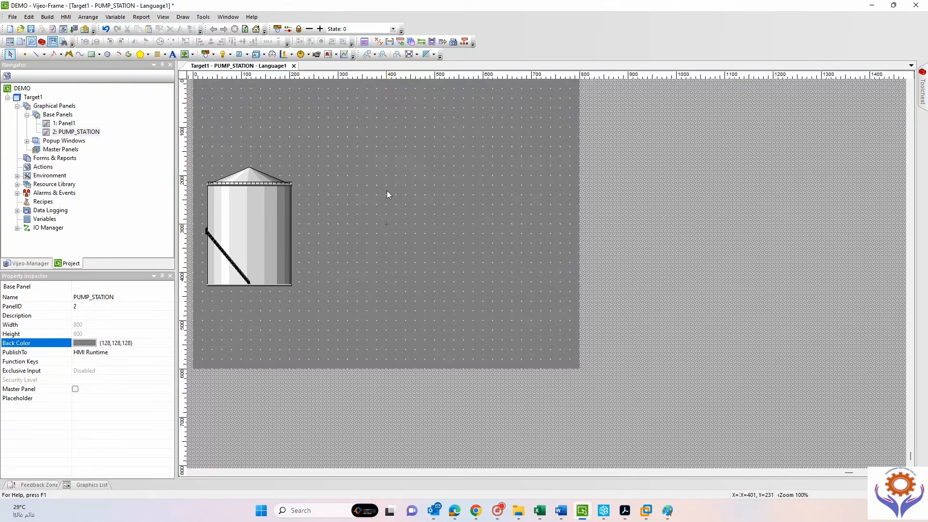
Insert the PMP_RUN, PMP_STOP and PMP_Trip images from the Vijeo folder, one below the other beside the tank.
click(193, 54)
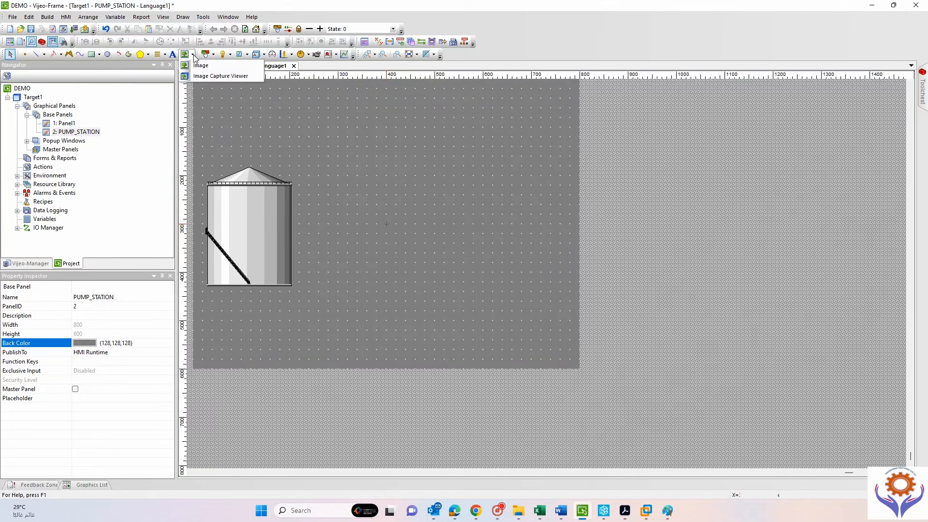
click(201, 65)
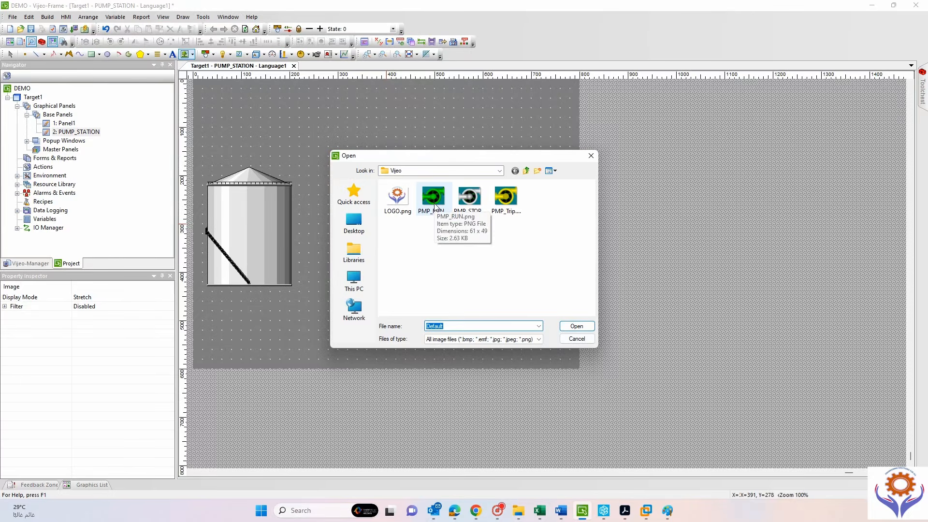
double_click(434, 205)
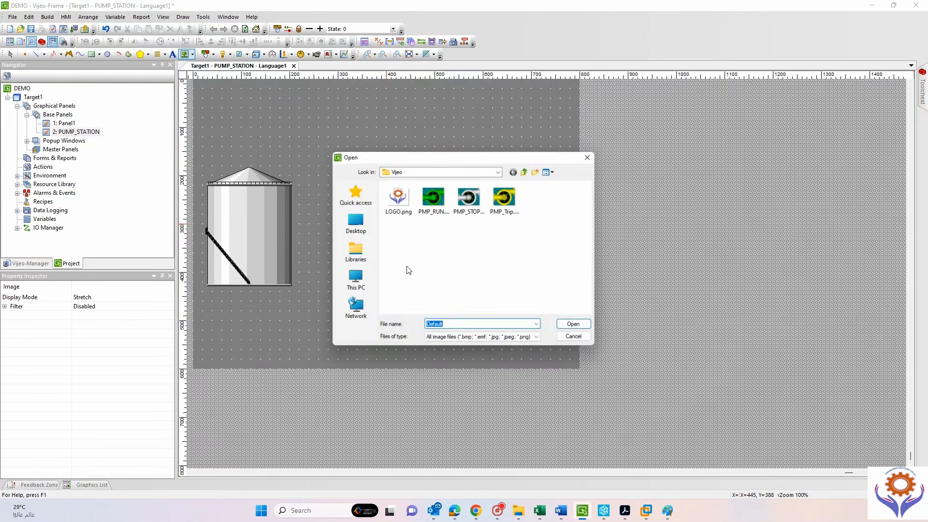
click(407, 265)
double_click(467, 196)
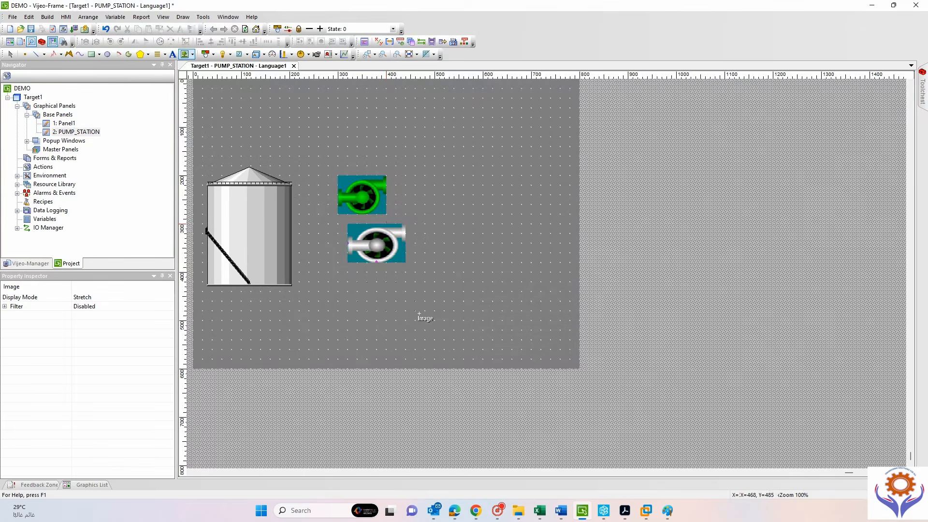
click(403, 315)
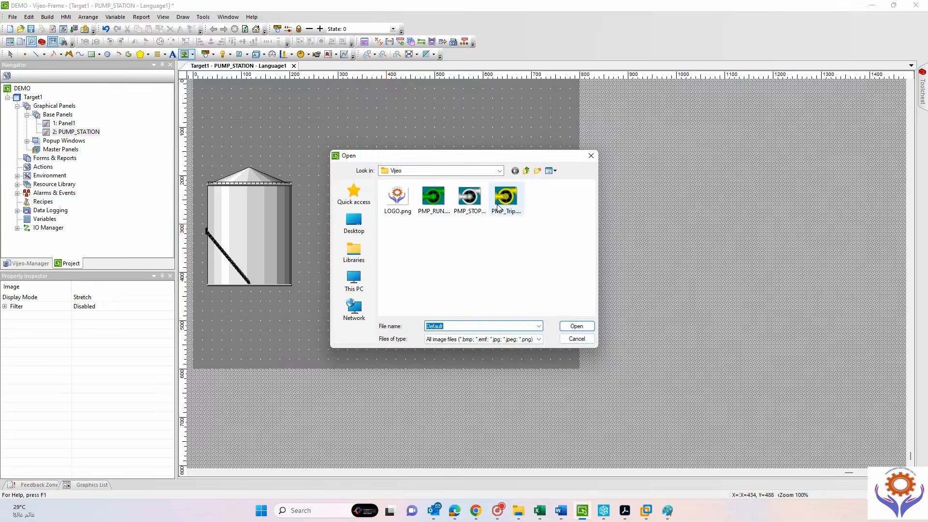
click(507, 203)
double_click(508, 203)
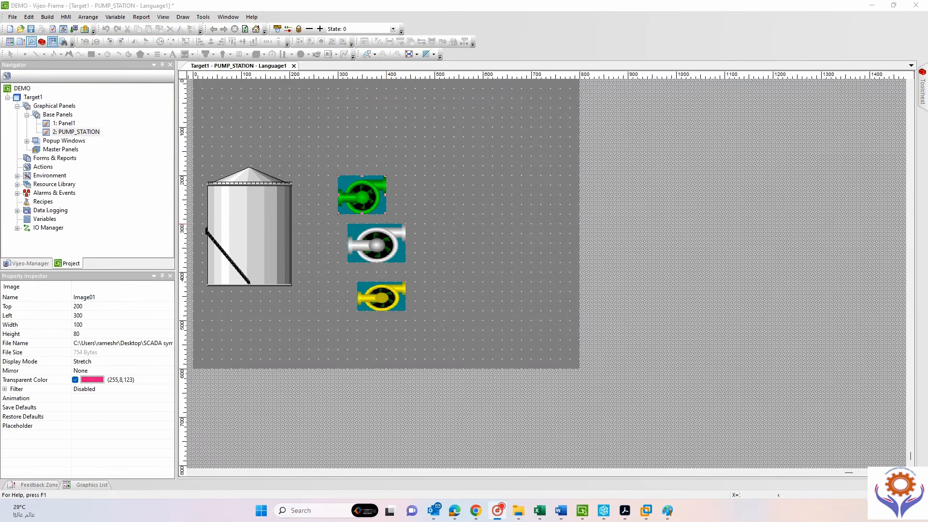
Check the green pump image's display mode options and toggle its transparent color off and back on.
click(372, 205)
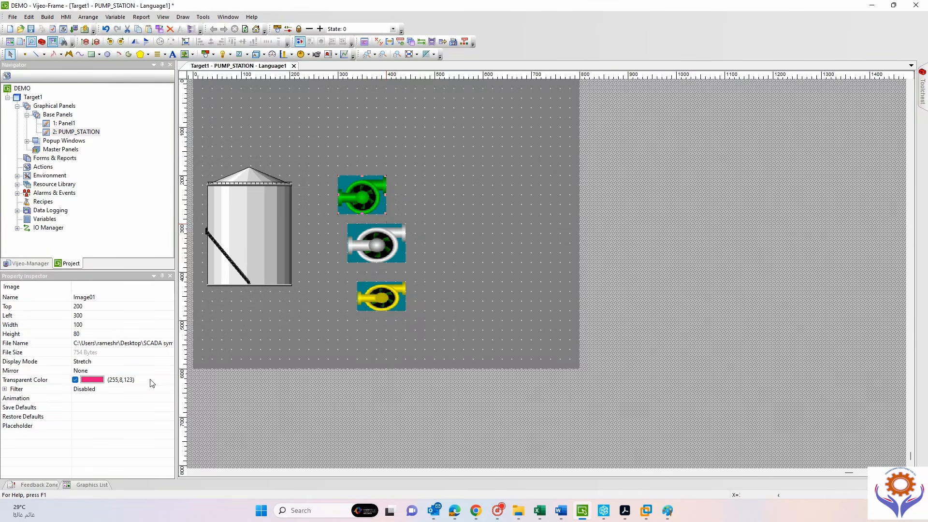
click(135, 364)
click(171, 362)
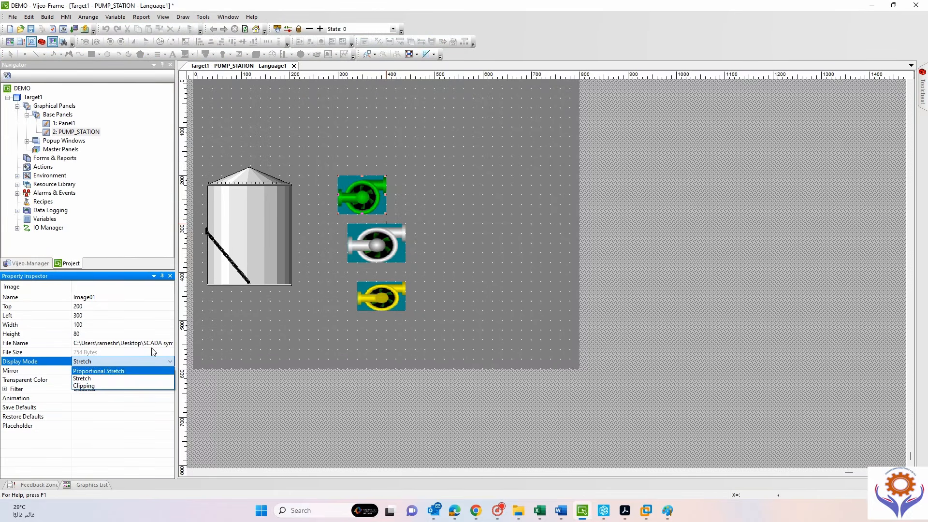
click(217, 406)
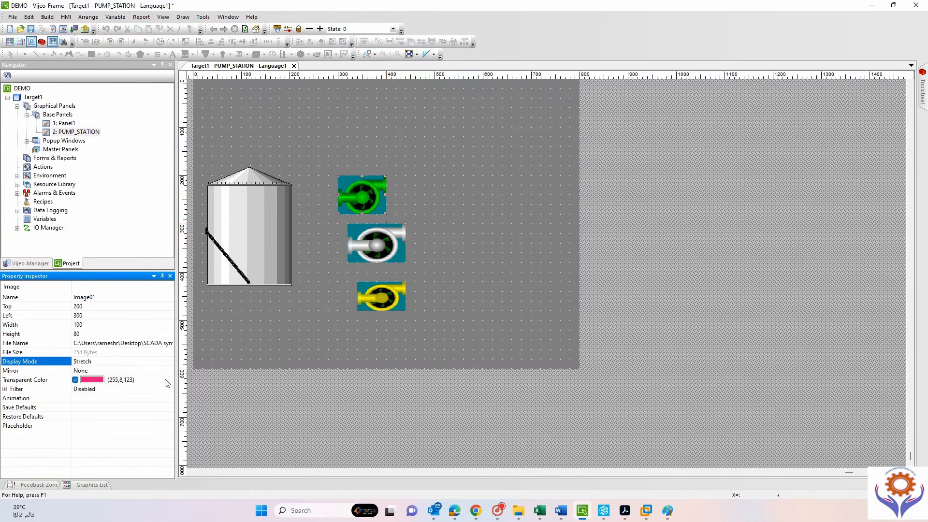
click(75, 380)
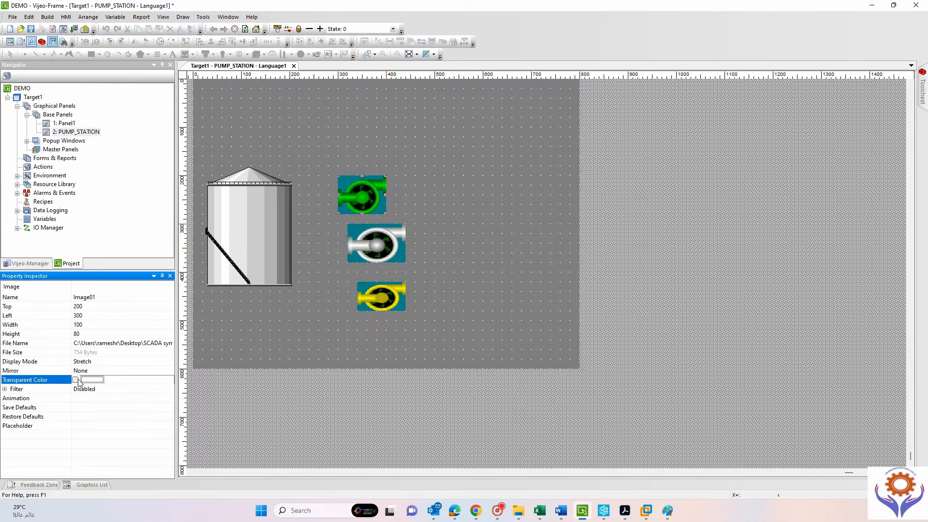
click(75, 379)
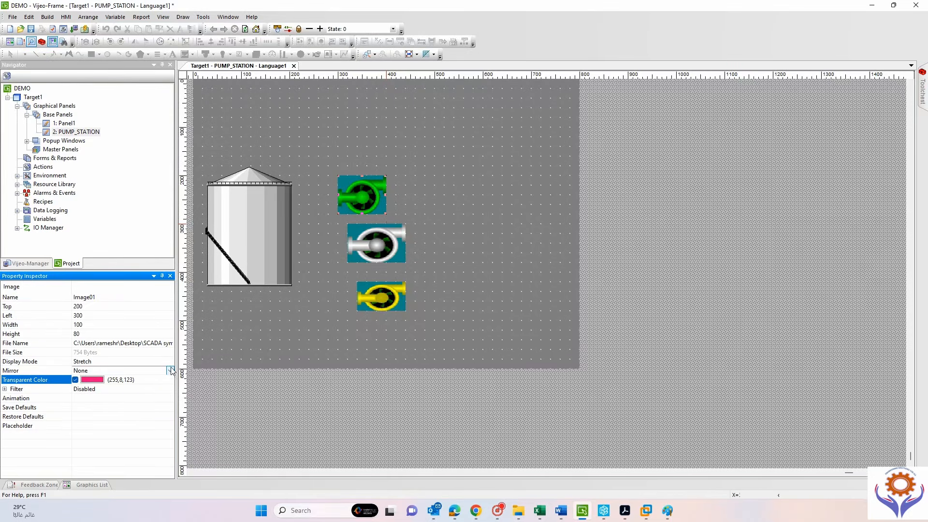
click(307, 346)
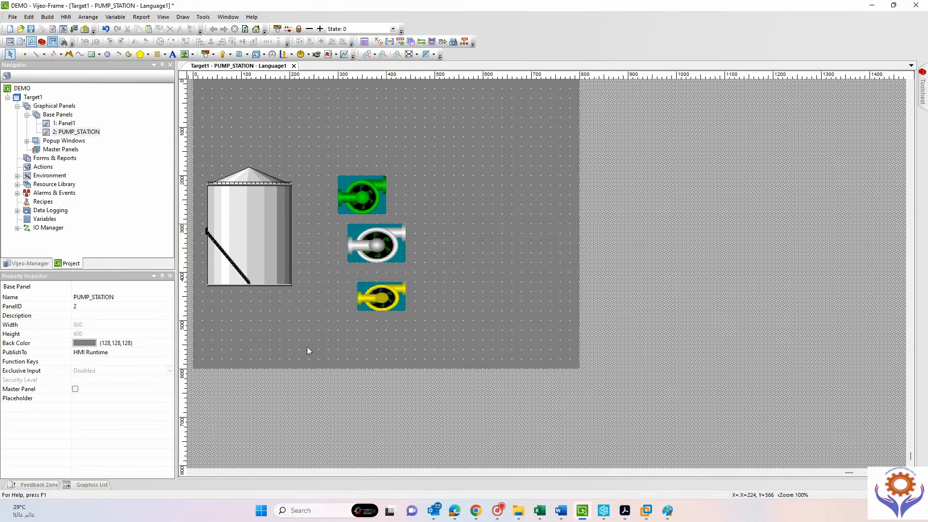
Set the PUMP_STATION panel's back color to teal (64,128,128).
right_click(460, 237)
click(310, 317)
click(83, 344)
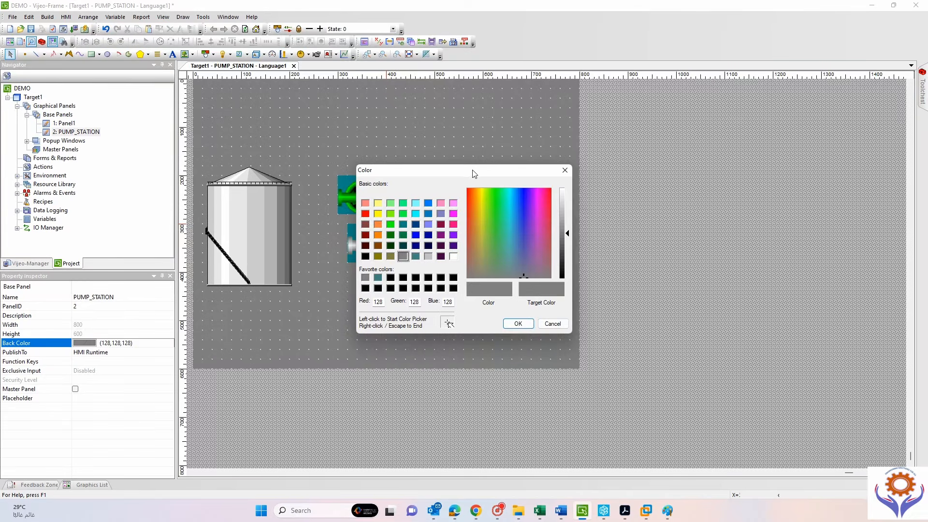
drag(472, 174, 548, 179)
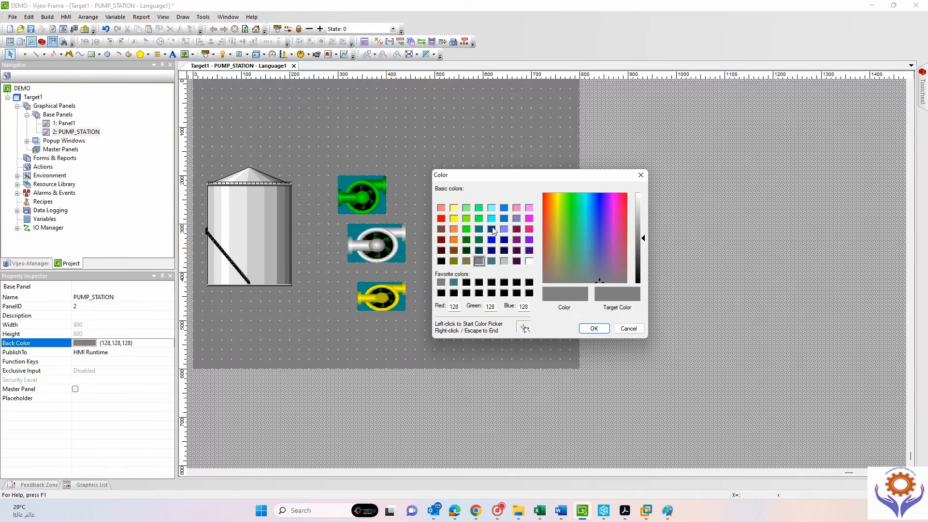
click(491, 262)
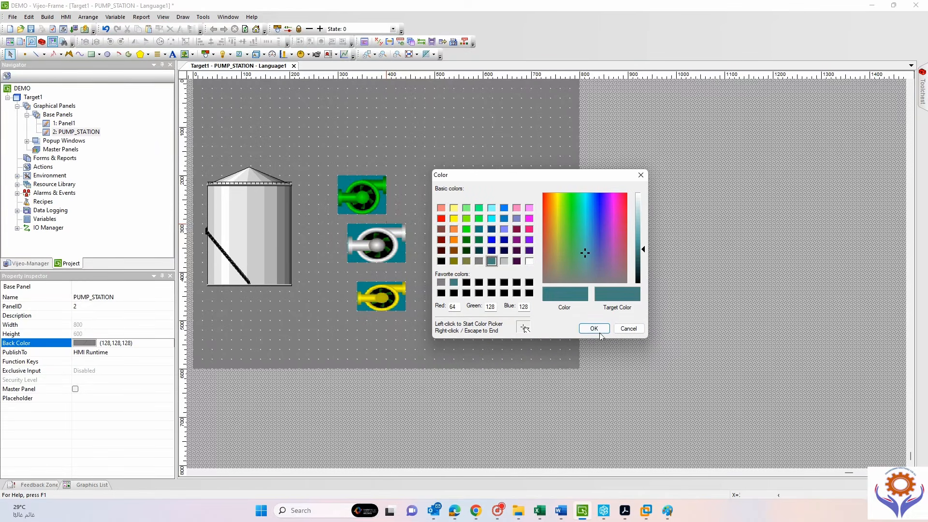
Set the PUMP_STATION panel's back color to teal (0,128,128).
click(594, 328)
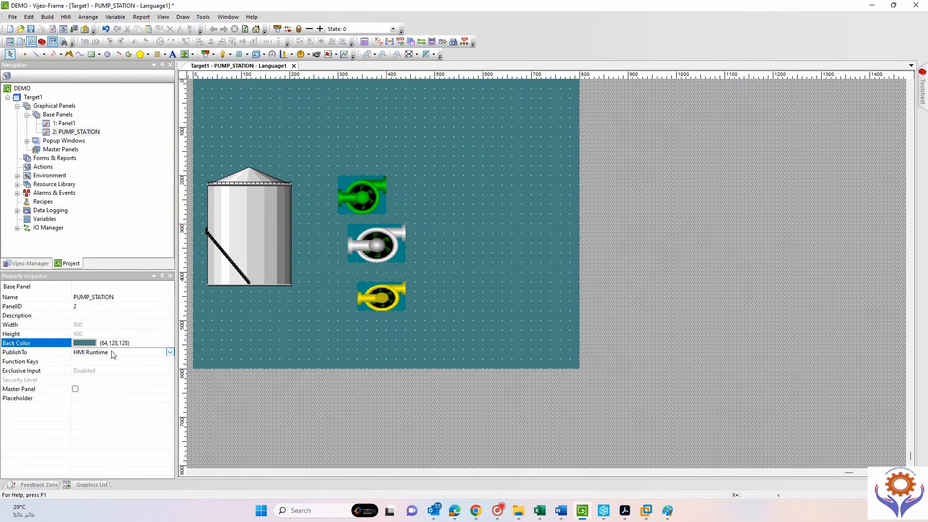
click(84, 344)
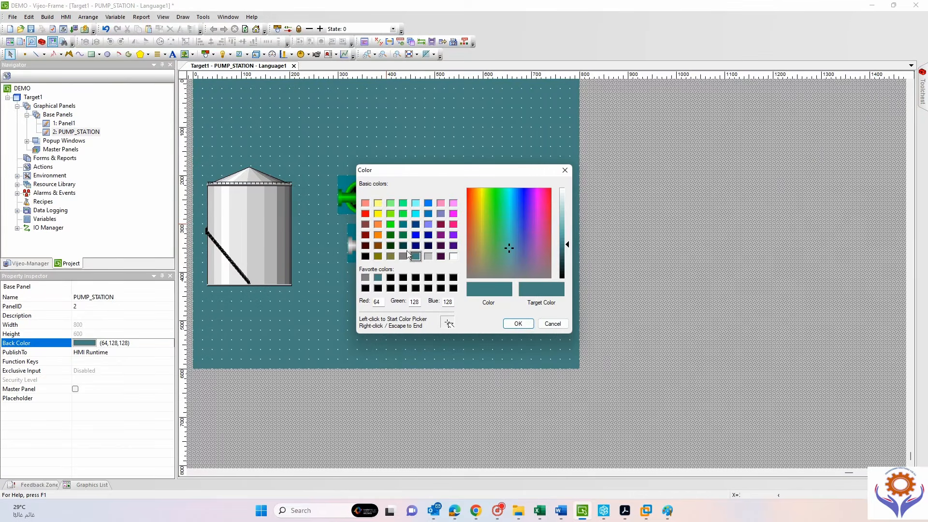
click(403, 225)
click(518, 323)
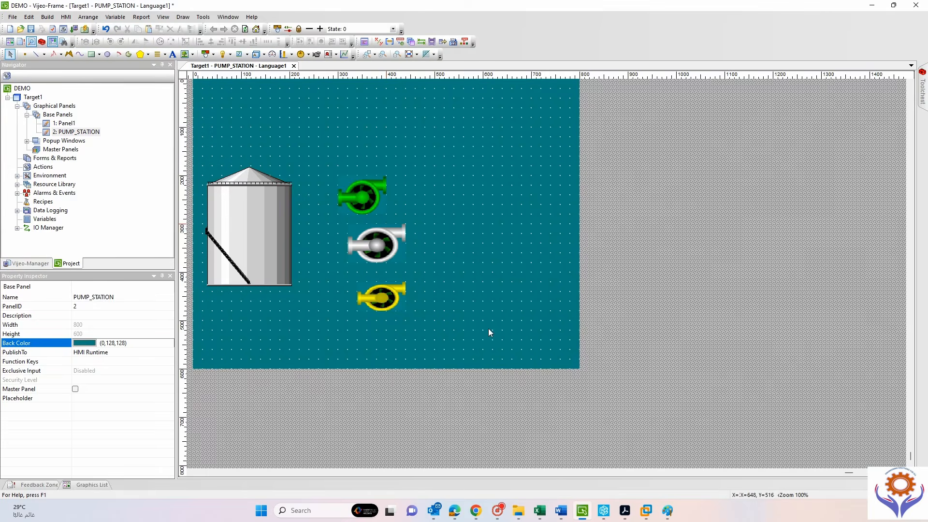
Set the green pump image's width to 80.
click(358, 206)
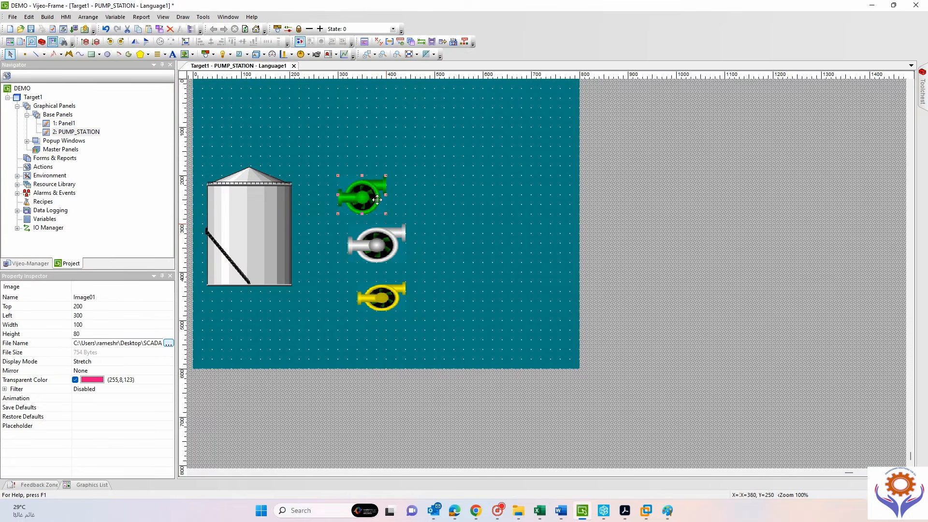
click(87, 326)
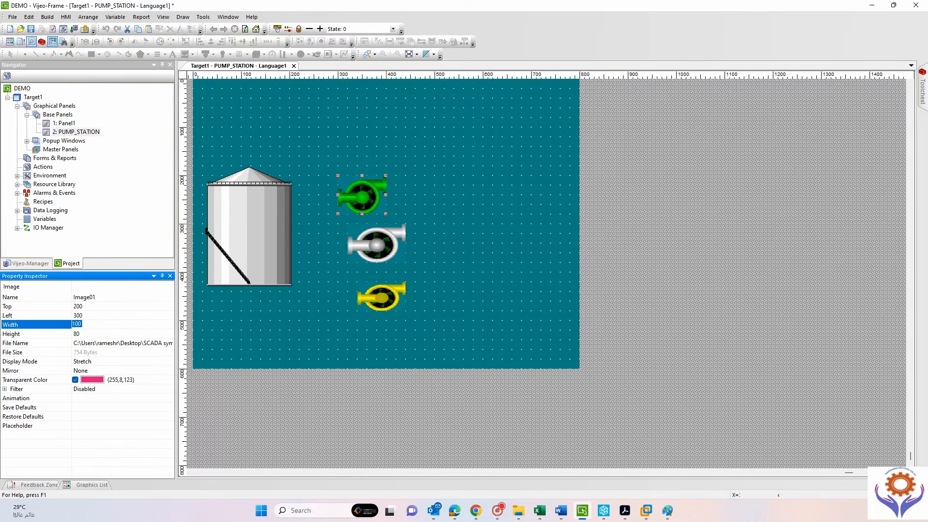
click(81, 336)
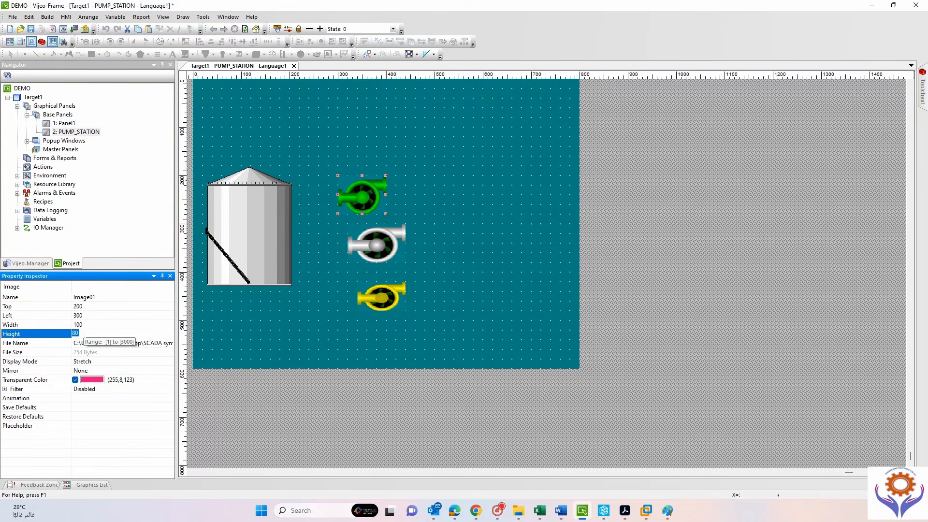
click(91, 325)
text(80)
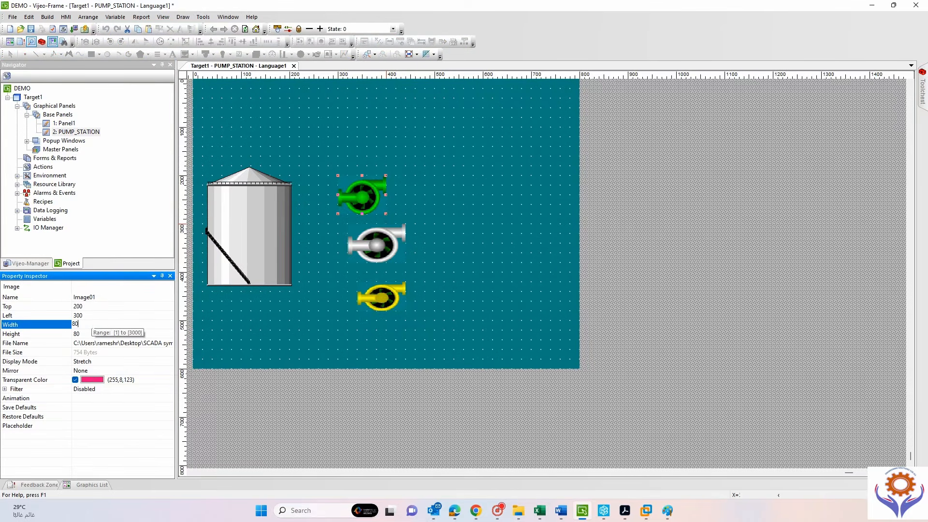
key(Return)
Set the silver pump image's width to 80.
click(379, 251)
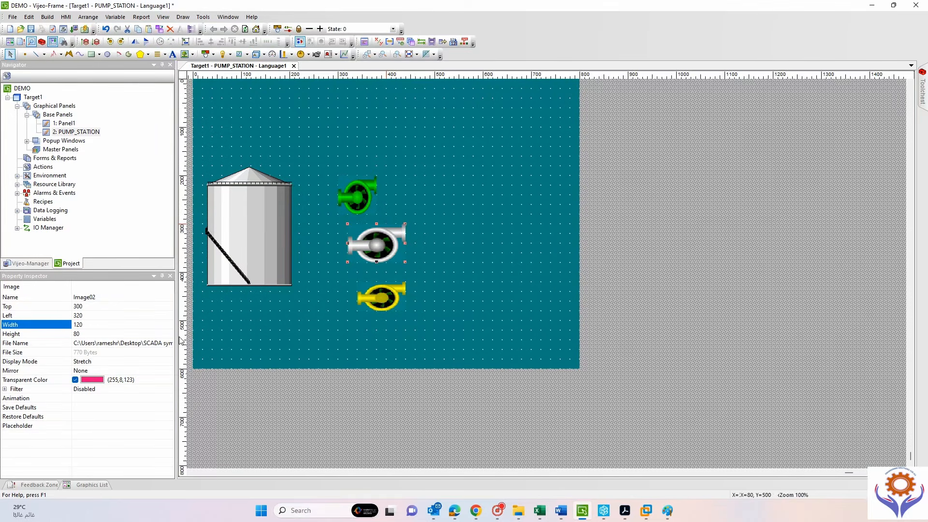
click(94, 325)
double_click(94, 325)
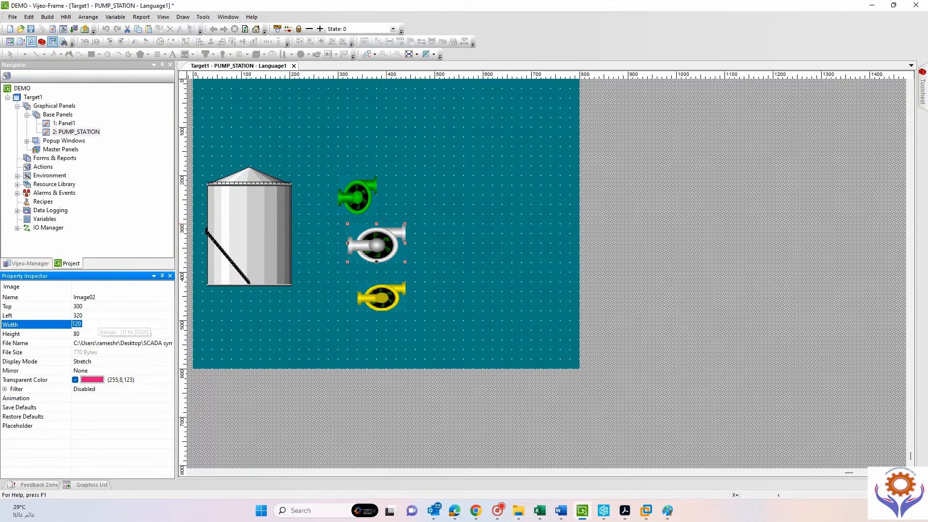
text(80)
key(Return)
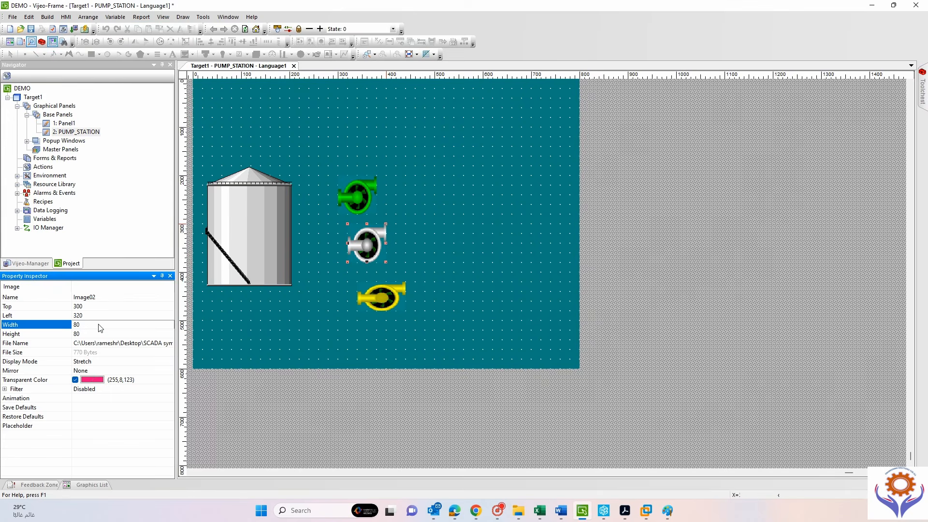
Set the yellow pump image's width to 80.
click(374, 303)
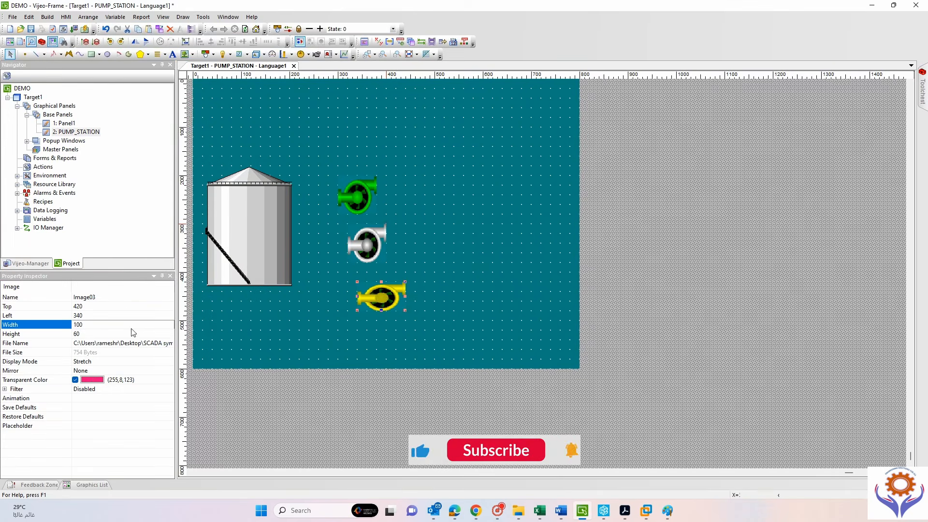
click(92, 325)
double_click(92, 325)
text(80)
key(Return)
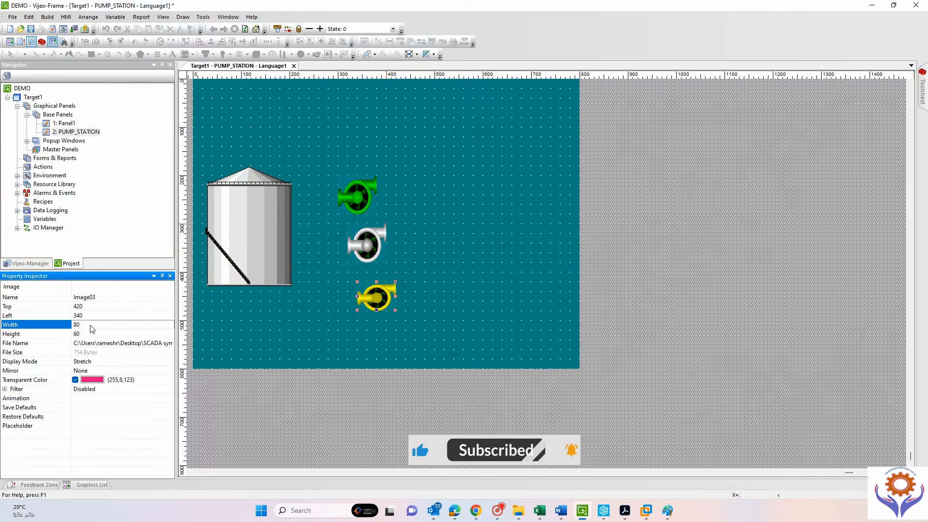
Select the silver and yellow pumps together and shift them about 40 px up and 40 px left.
click(457, 392)
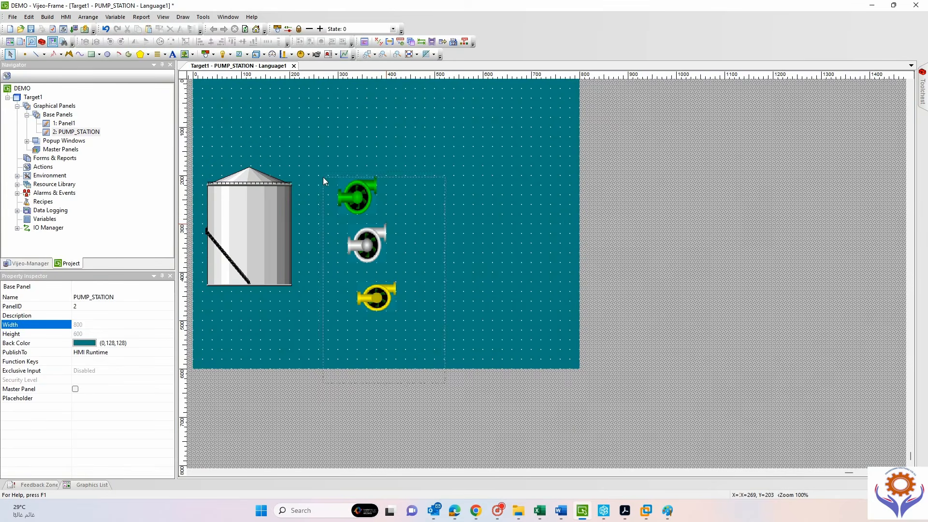
drag(323, 177, 323, 177)
drag(379, 303, 365, 283)
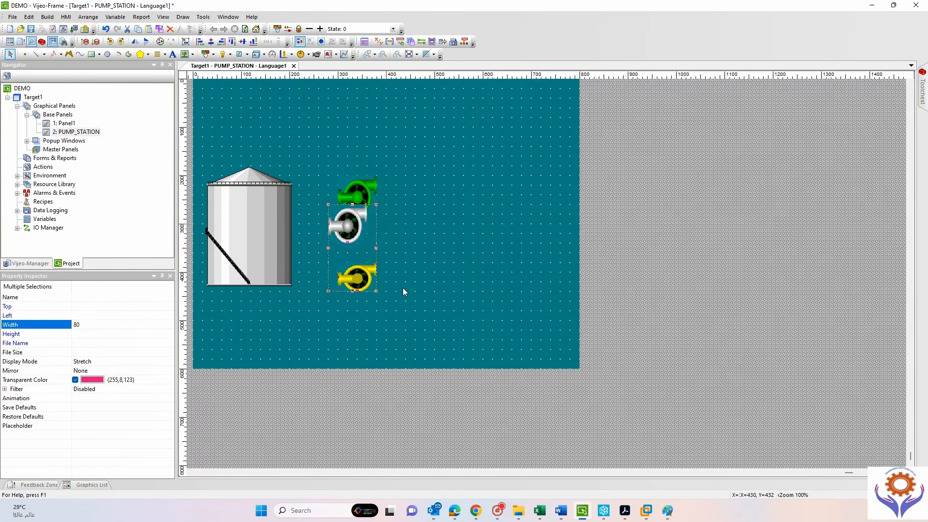
click(434, 271)
Move the silver pump so it overlaps the green pump, at about top 220, left 320.
click(348, 227)
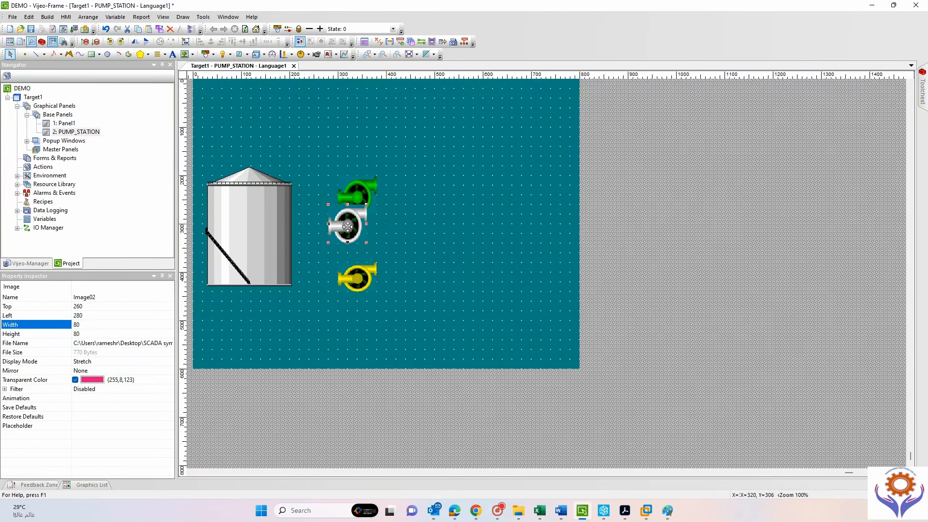
drag(348, 226, 347, 236)
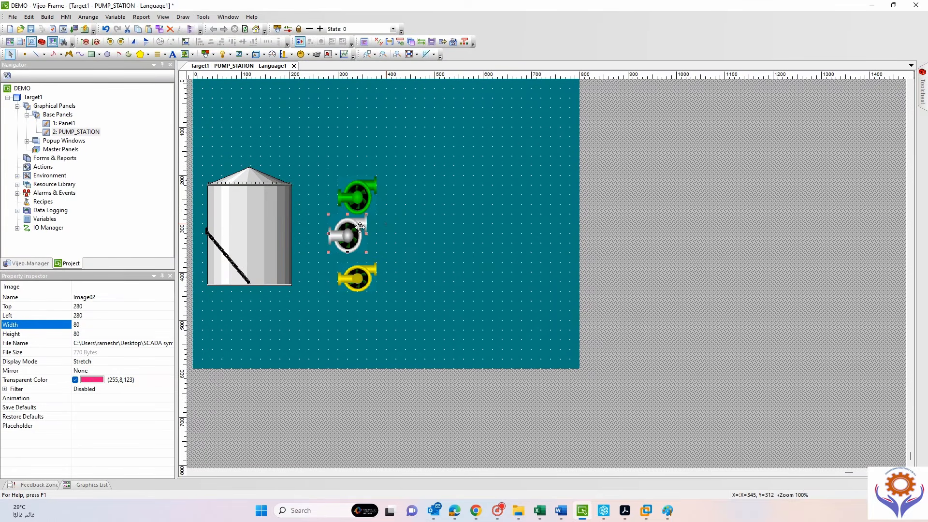
click(362, 200)
drag(370, 221, 369, 202)
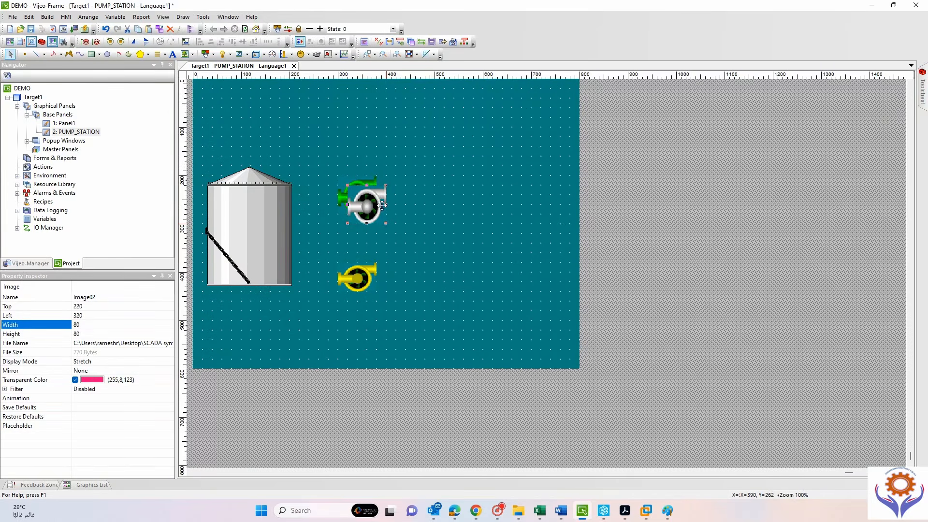
Bring the green pump and the yellow pump to the front of the stacking order, in that sequence.
click(338, 194)
right_click(340, 193)
mouse_move(392, 288)
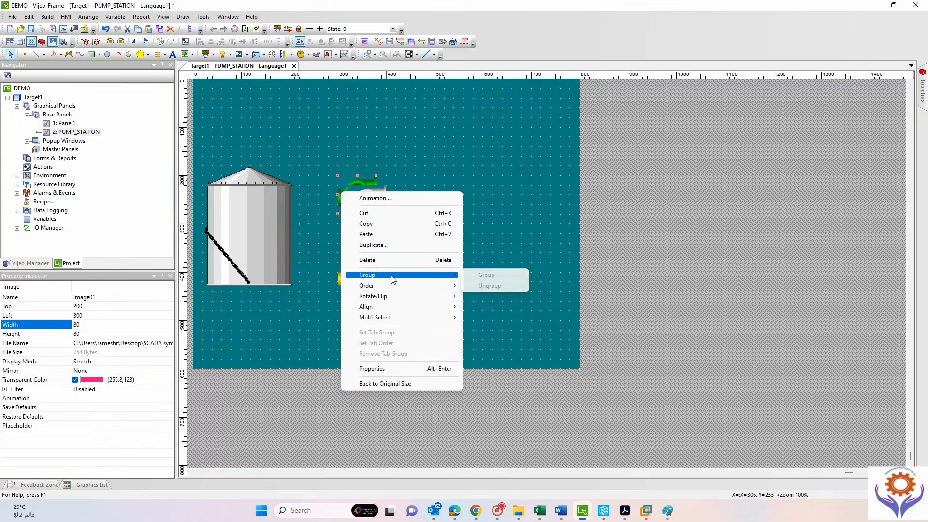
click(489, 290)
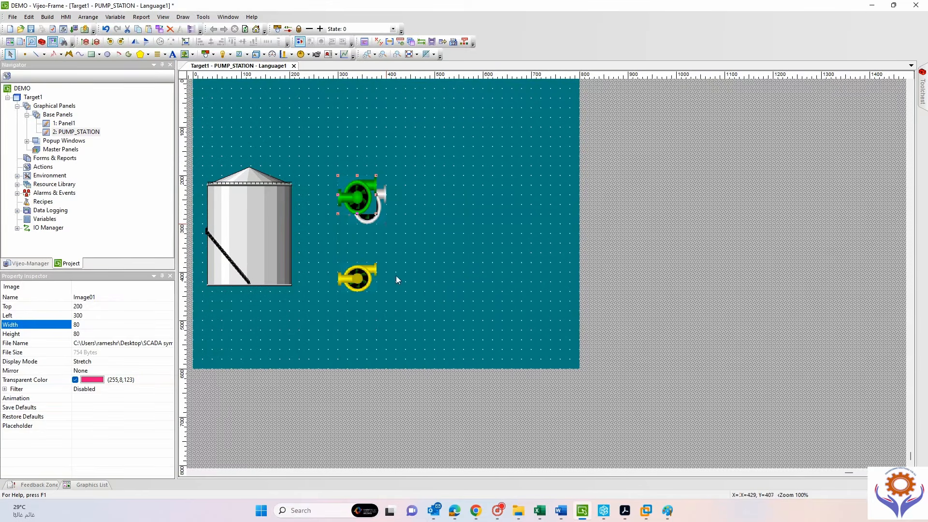
click(362, 276)
right_click(364, 276)
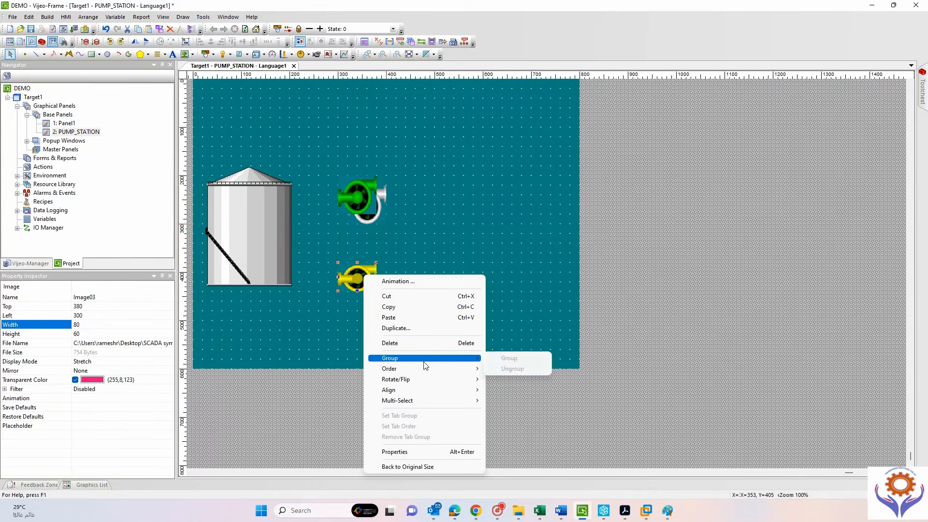
click(506, 371)
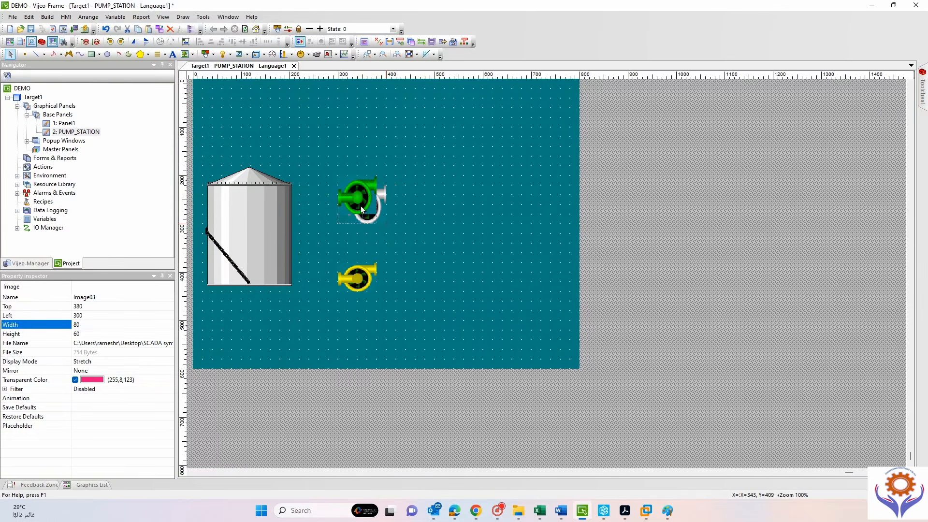
Move the yellow pump to about top 260, left 280 and the green pump up to about top 180.
drag(362, 282, 354, 220)
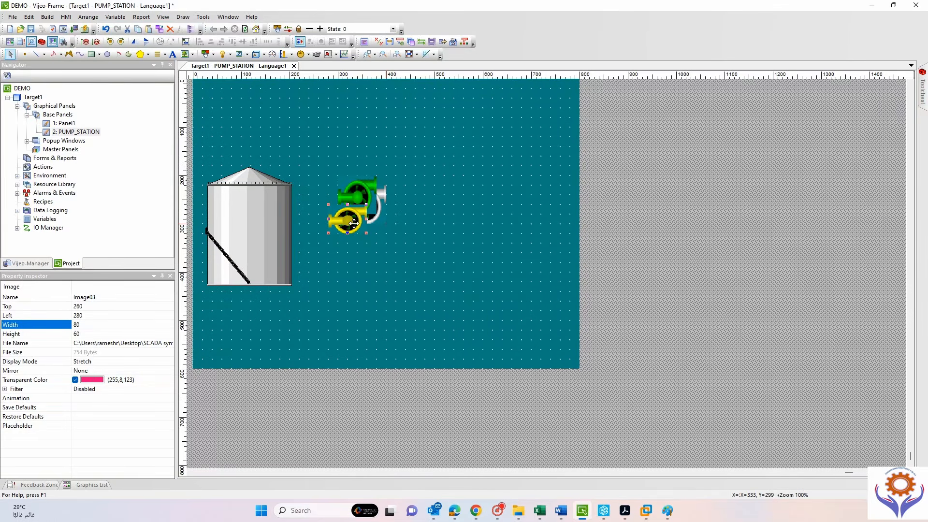
click(350, 178)
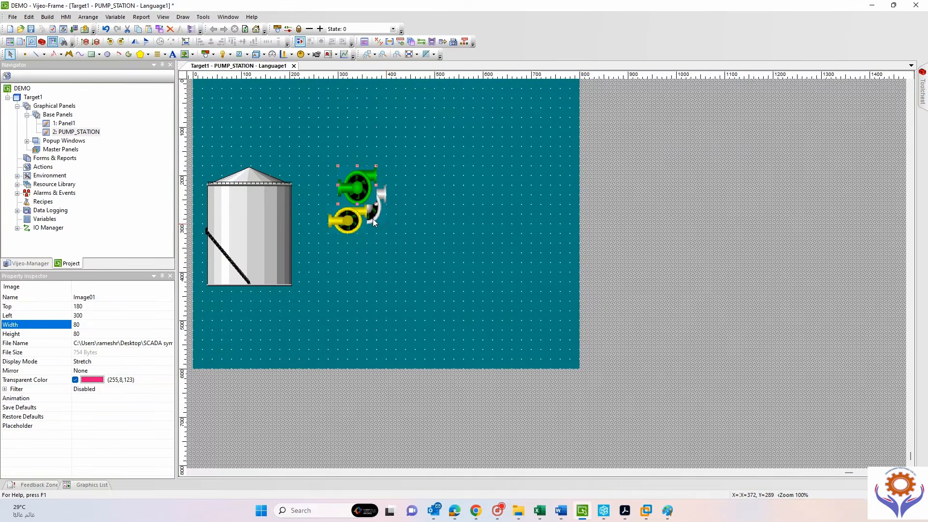
Enable visibility animation for the yellow pump with the variable PUMP1_TRIP as its condition.
click(347, 221)
double_click(346, 219)
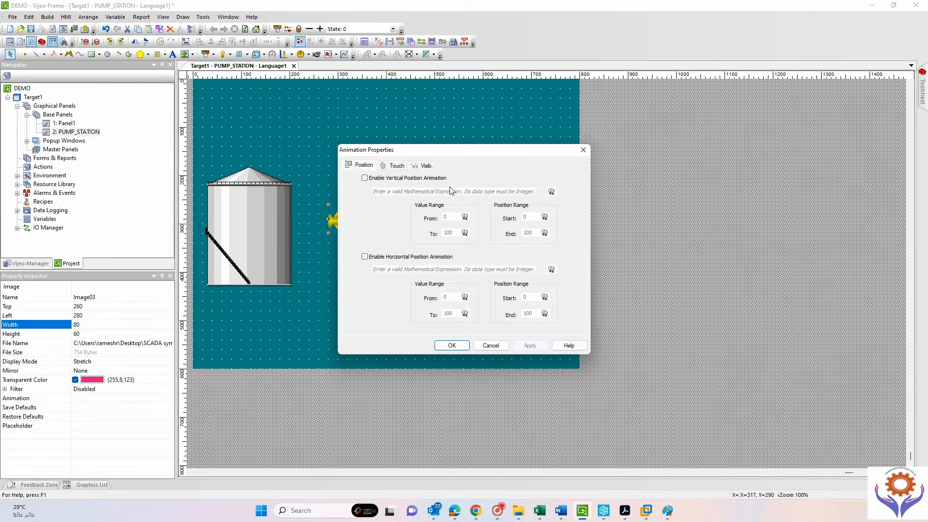
drag(415, 154, 471, 161)
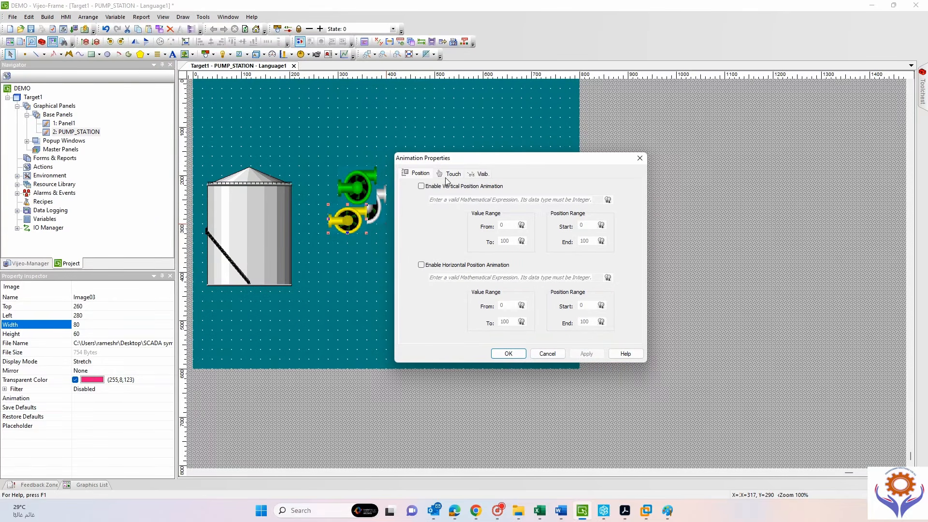
click(482, 176)
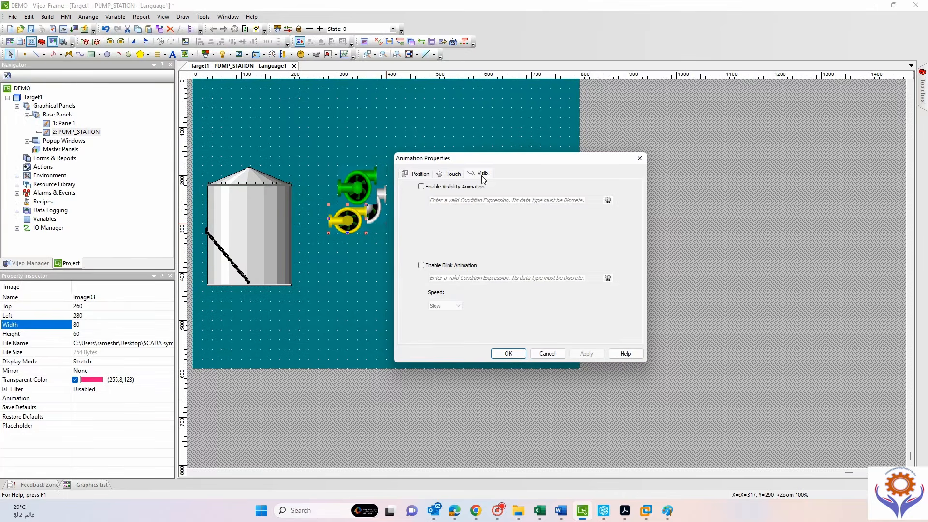
click(421, 187)
click(608, 200)
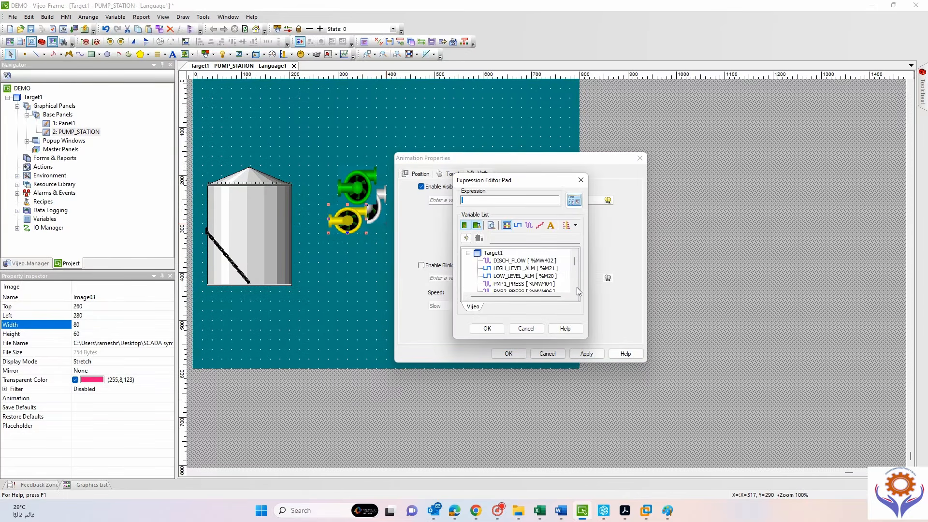
drag(574, 262, 574, 266)
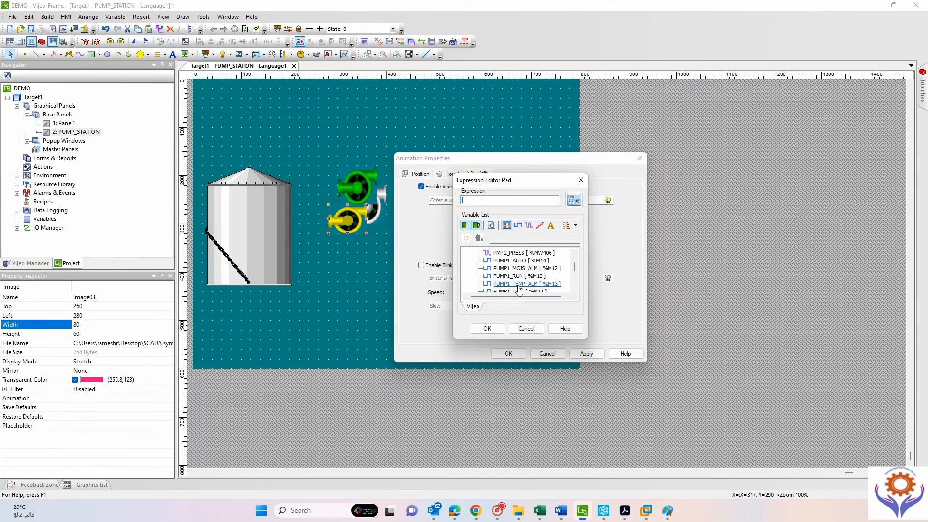
click(573, 289)
double_click(521, 284)
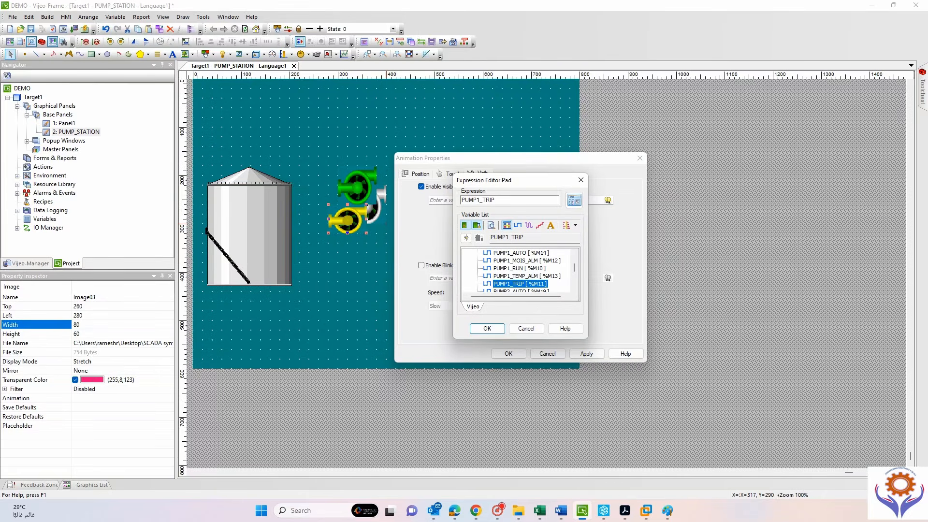
click(487, 328)
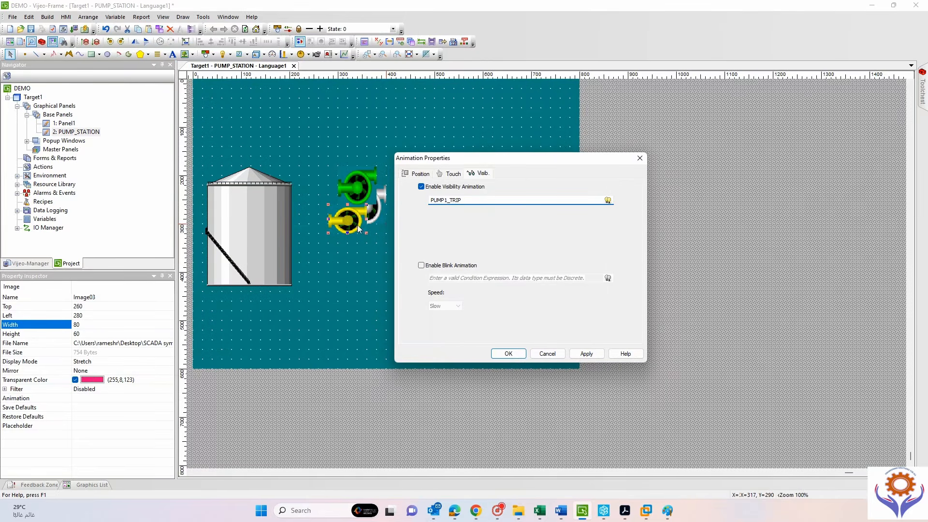
Enable blink animation for the yellow pump with the variable PUMP1_TRIP as its condition at Slow speed, and apply the settings.
click(421, 266)
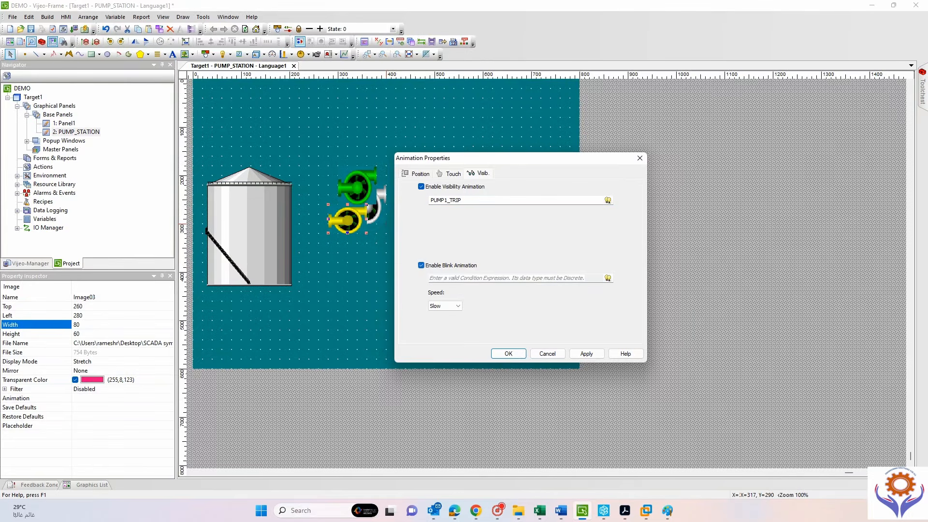
click(608, 278)
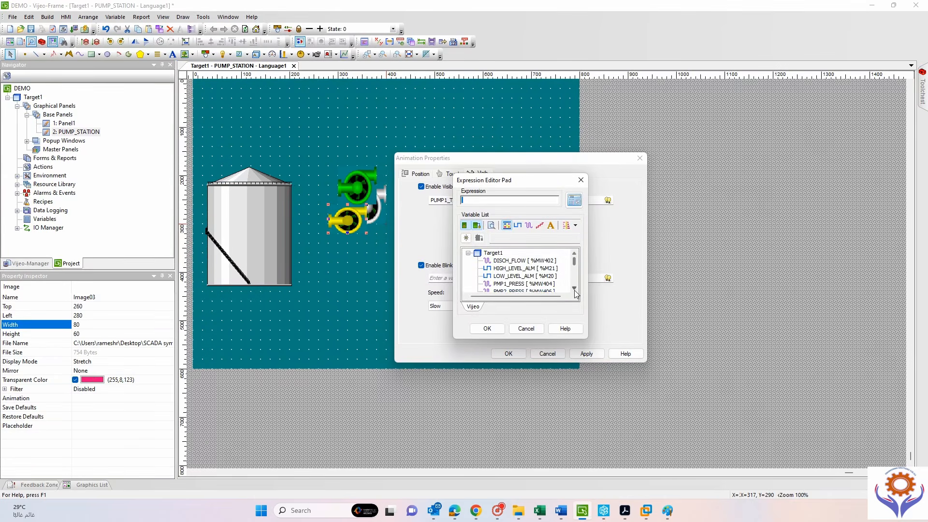
scroll(574, 289, down, 5)
click(574, 289)
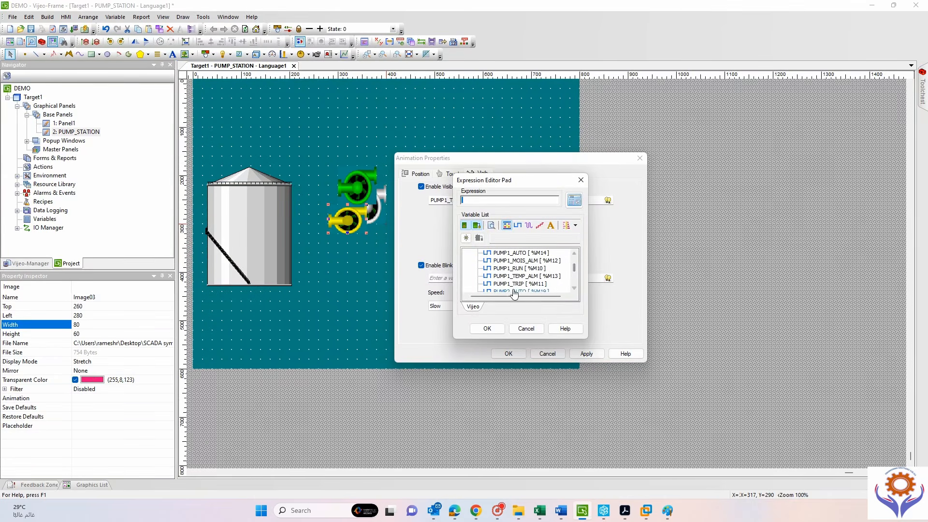
click(518, 284)
click(481, 329)
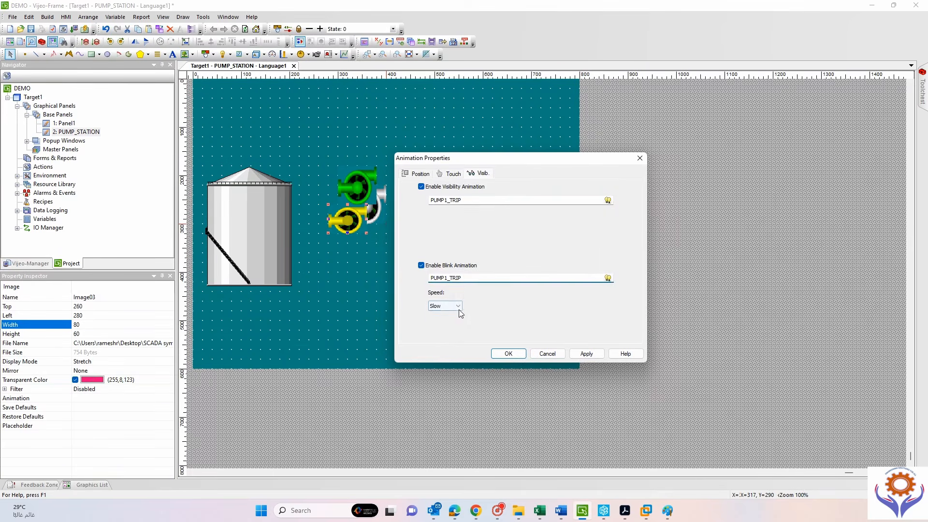
click(445, 306)
click(518, 318)
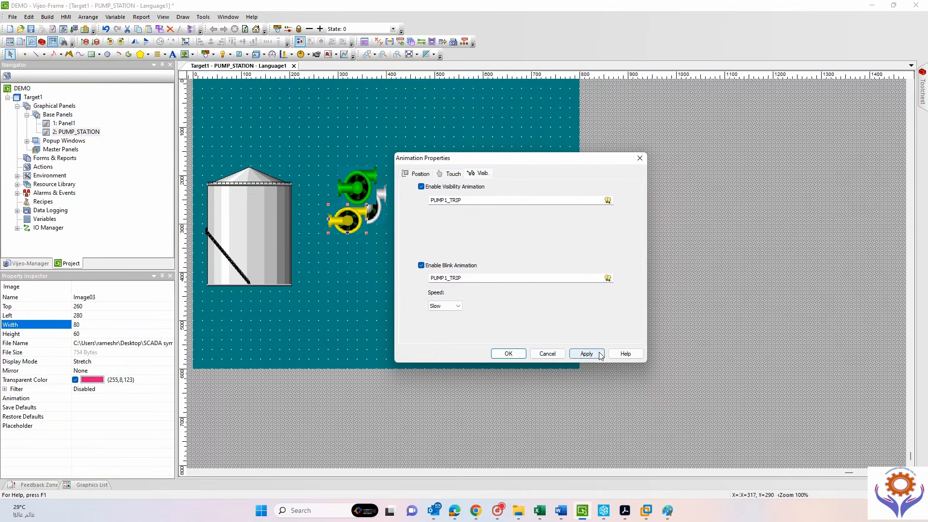
click(586, 354)
click(510, 352)
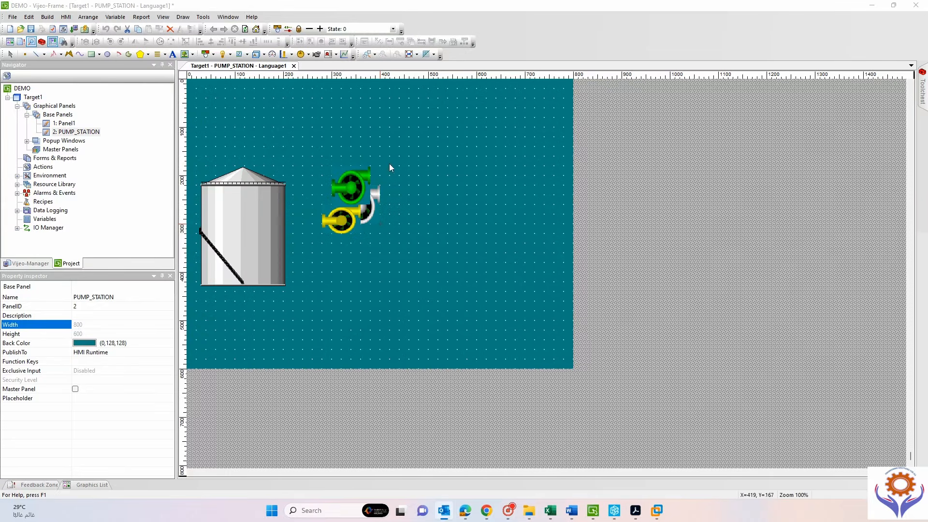
Reopen the visibility animation settings of the yellow pump.
click(340, 222)
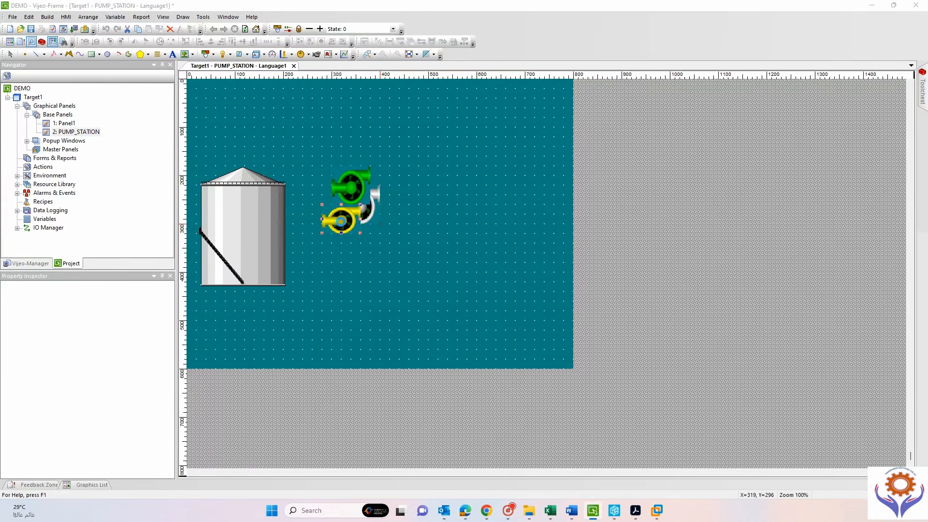
double_click(340, 221)
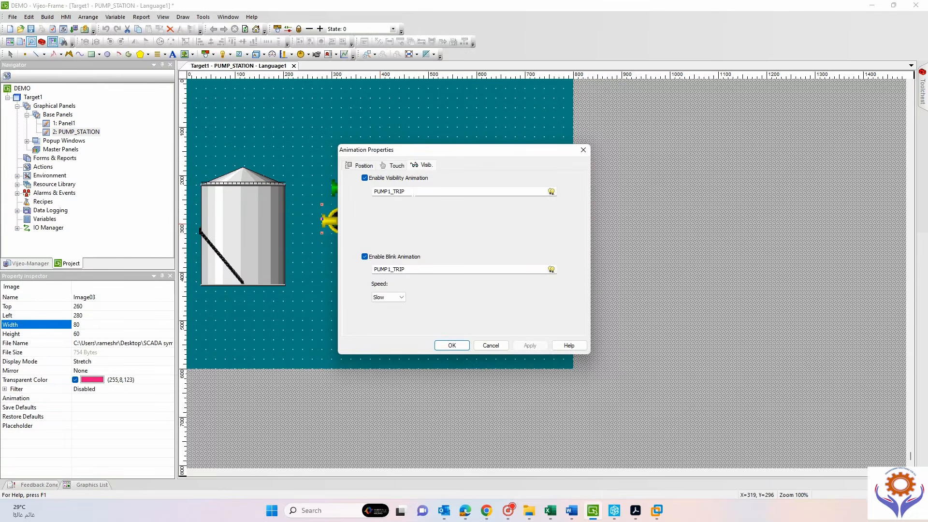
click(413, 192)
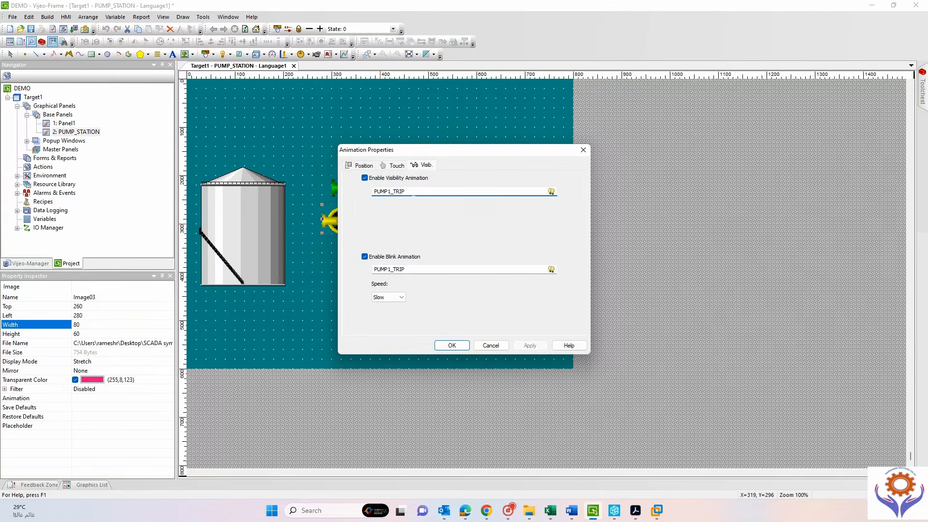
text(&&)
key(BackSpace)
key(BackSpace)
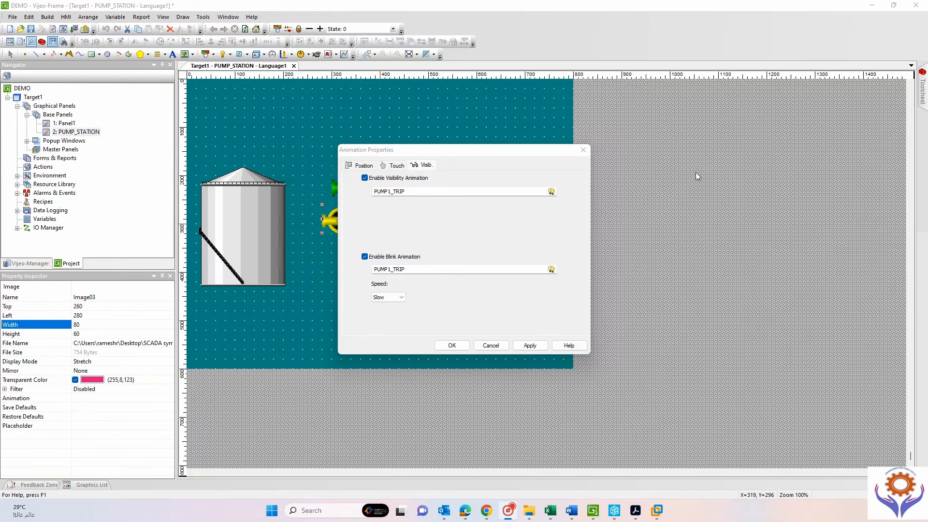
Try to extend the yellow pump's visibility condition PUMP1_TRIP with the || operator and the variable PUMP1_TEMP_ALM.
click(533, 191)
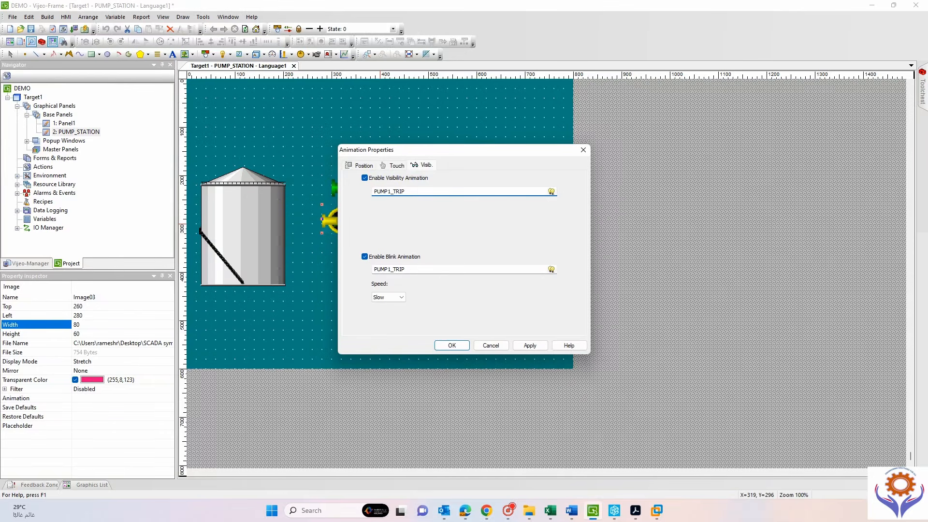
text(||)
drag(465, 150, 585, 161)
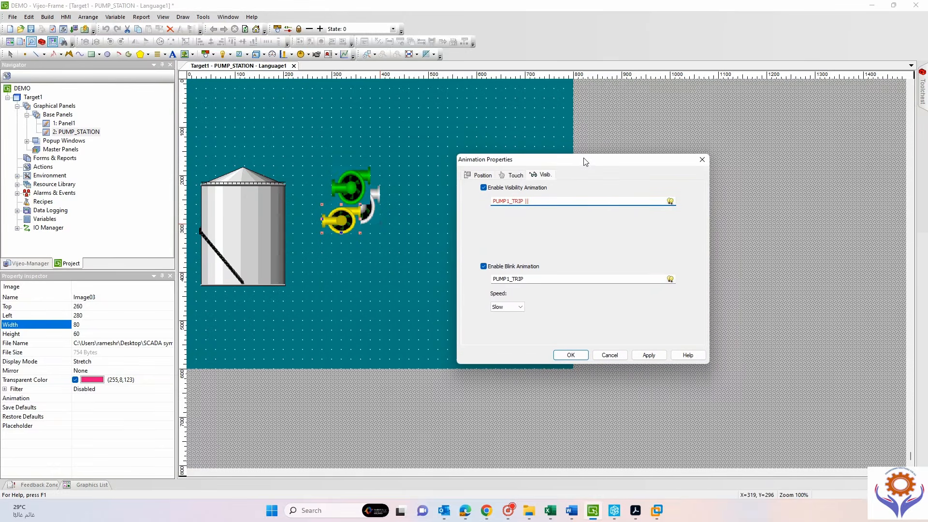
click(670, 200)
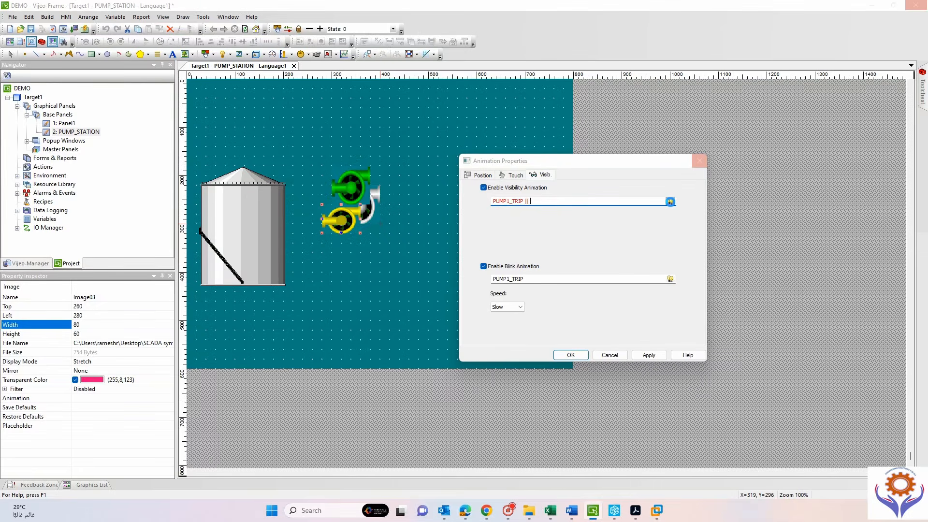
click(671, 202)
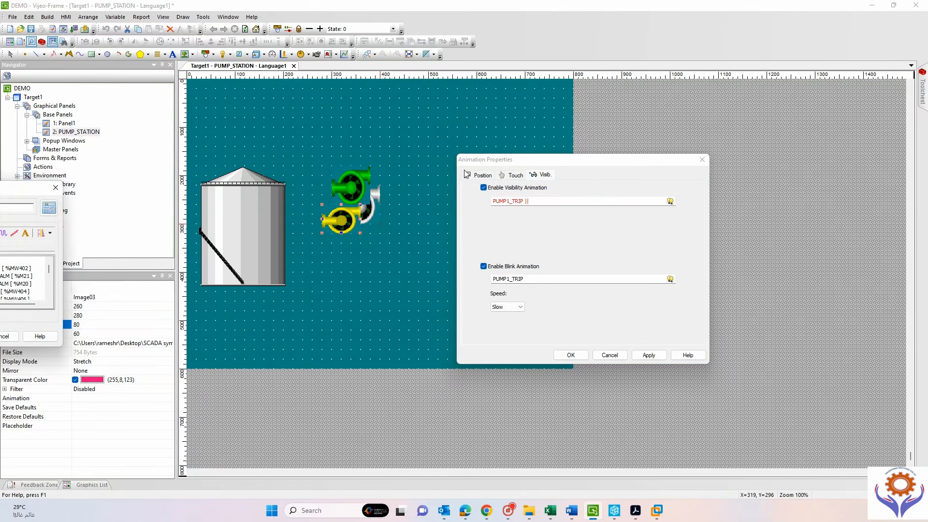
drag(487, 171, 396, 168)
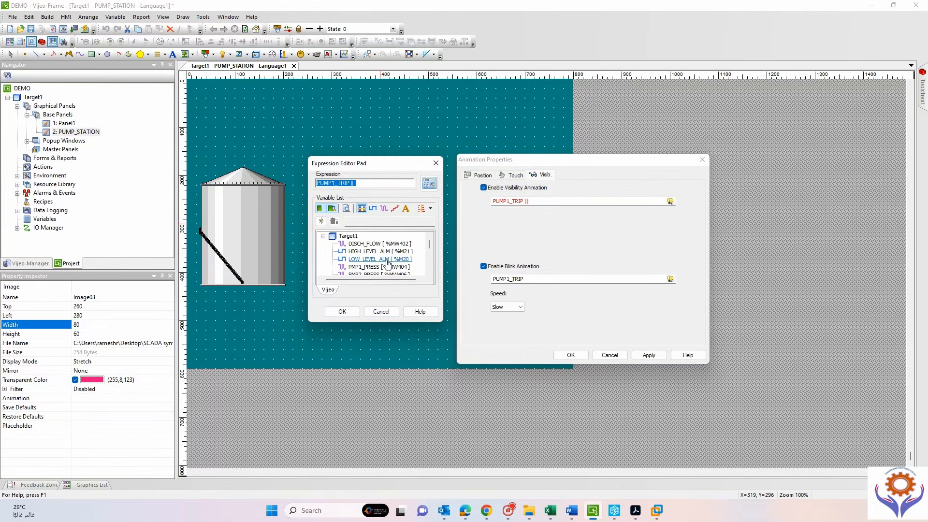
drag(427, 245, 427, 264)
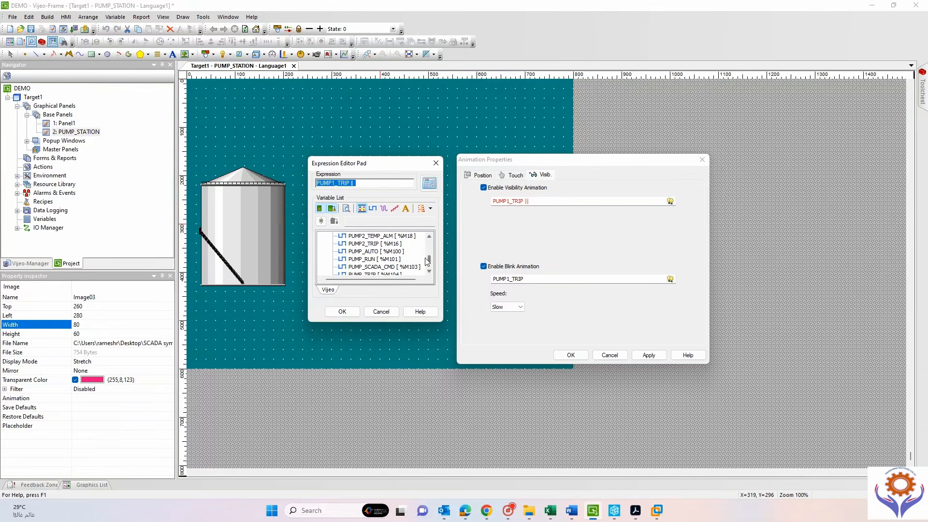
click(430, 236)
click(430, 237)
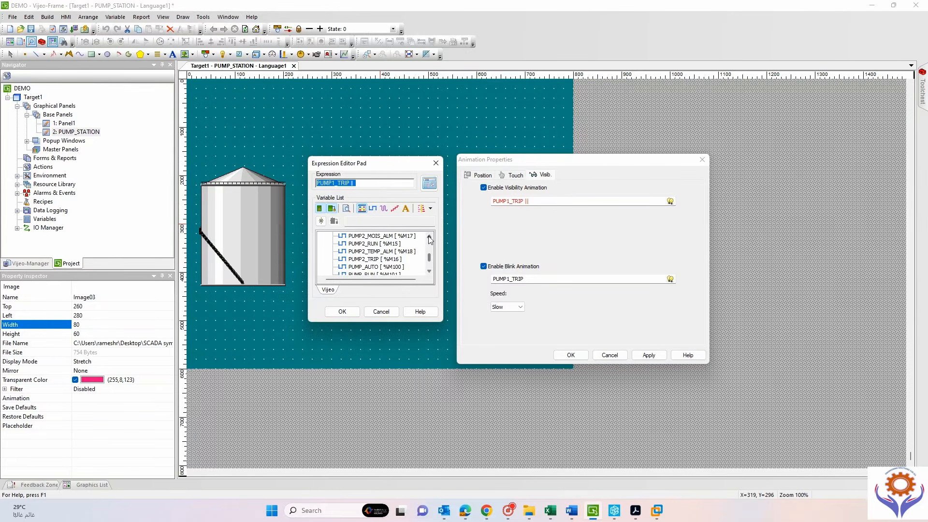
click(429, 238)
click(430, 237)
click(430, 239)
click(430, 239)
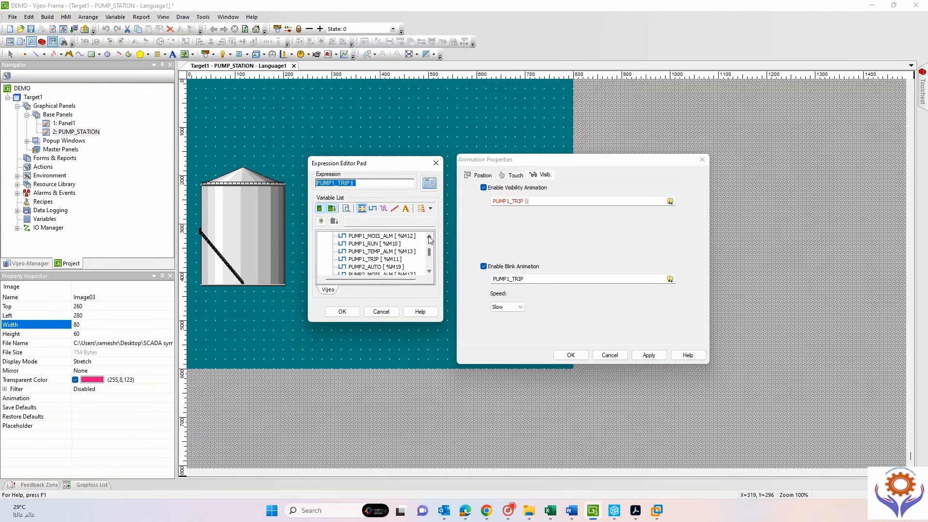
click(384, 252)
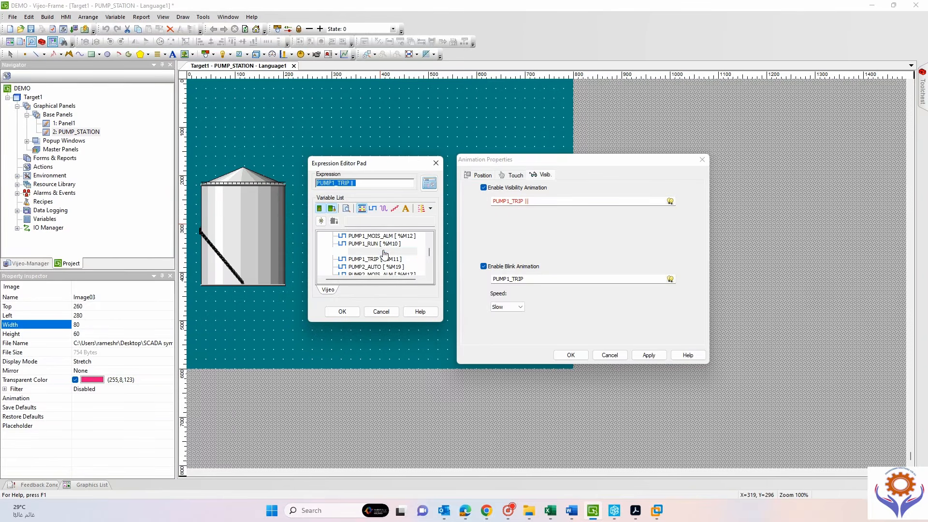
click(346, 309)
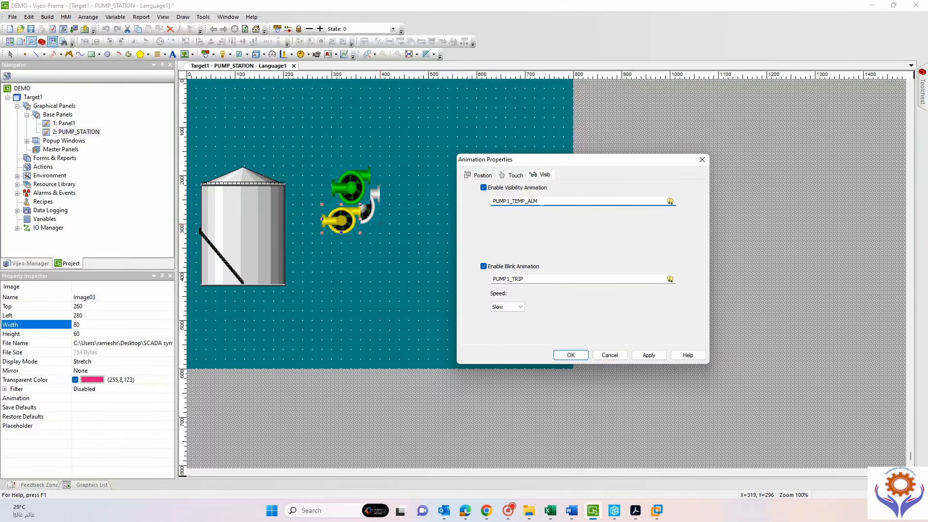
double_click(532, 201)
Replace the yellow pump's visibility expression with the variable PUMP1_TRIP inserted twice in a row.
click(670, 201)
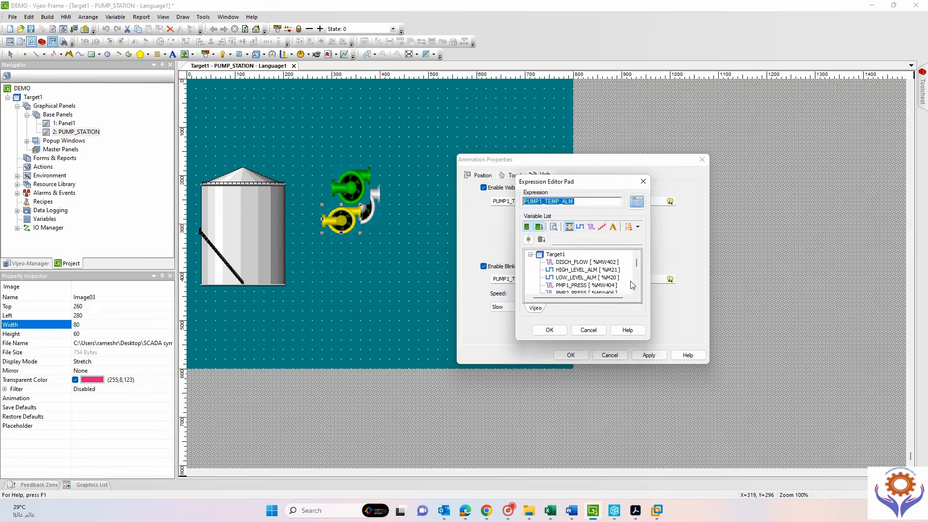
click(637, 290)
click(637, 289)
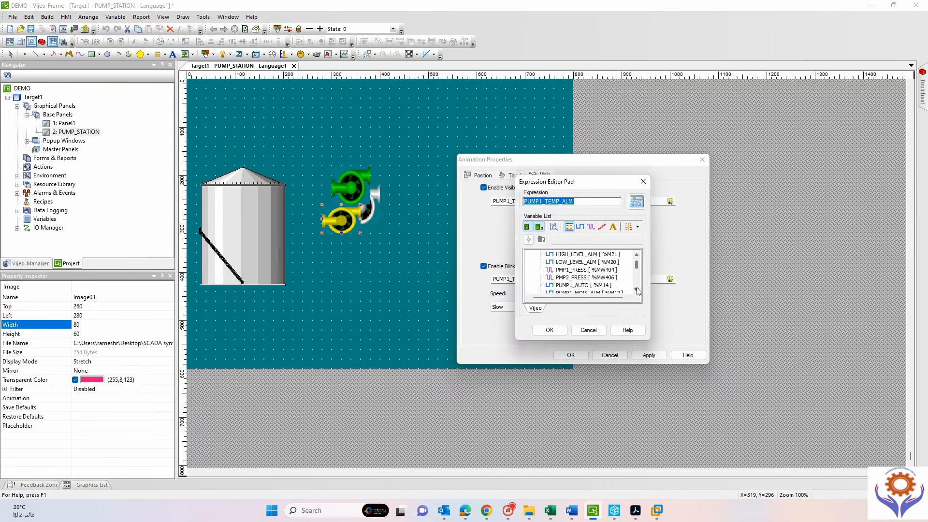
click(636, 289)
click(637, 289)
click(637, 289)
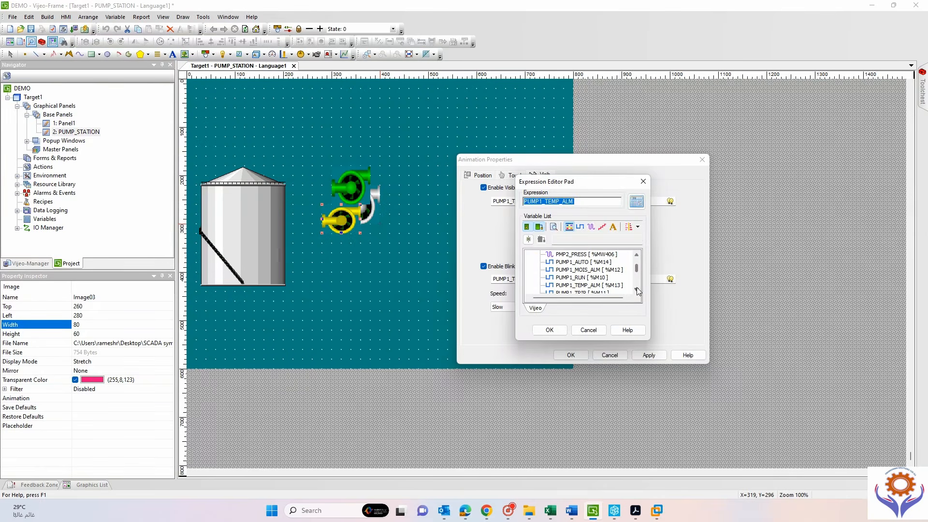
click(637, 289)
click(580, 285)
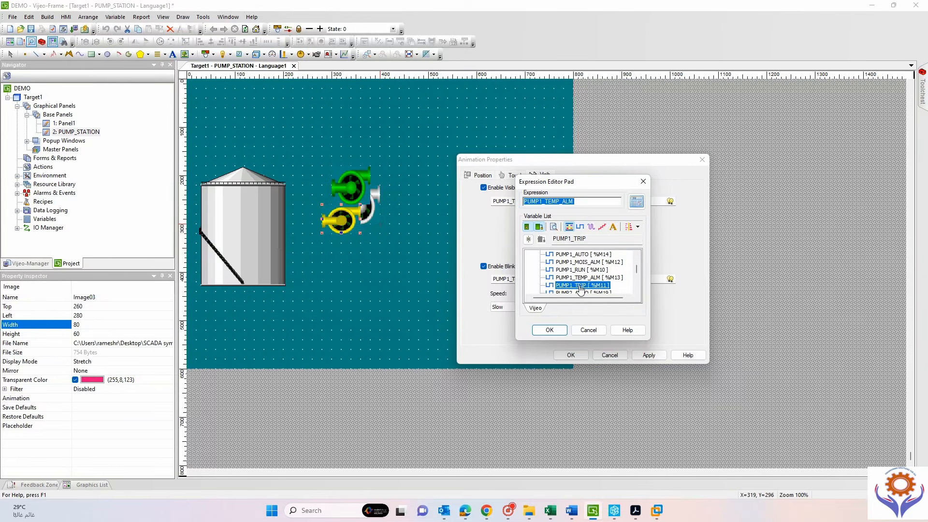
double_click(580, 286)
double_click(580, 286)
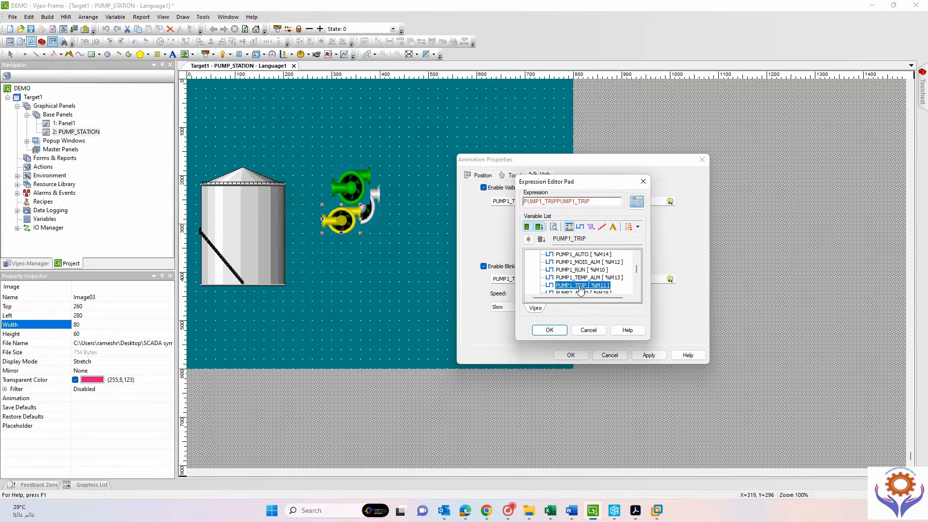
Complete the visibility expression as PUMP1_TRIP || PUMP1_TRIP || PUMP1_MOIS_ALM and accept it.
click(554, 201)
text(||)
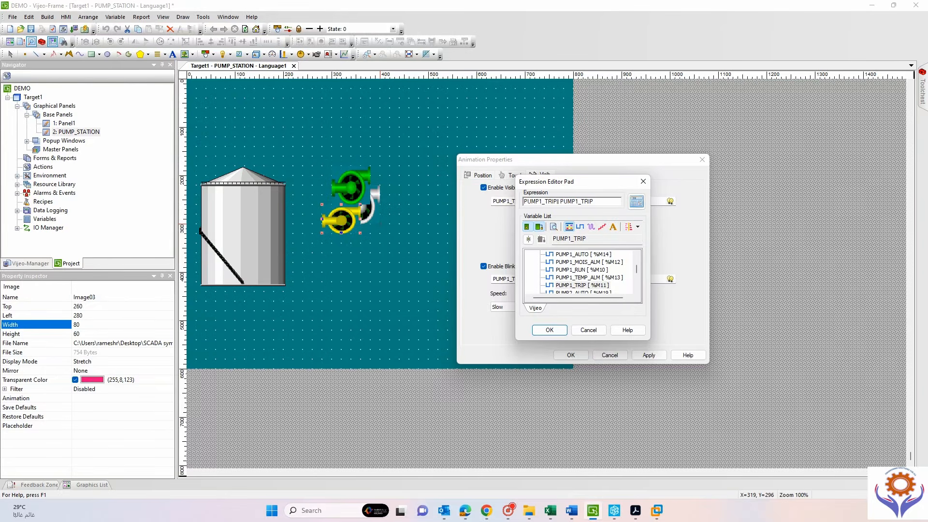
click(558, 201)
click(595, 202)
text(||)
double_click(600, 264)
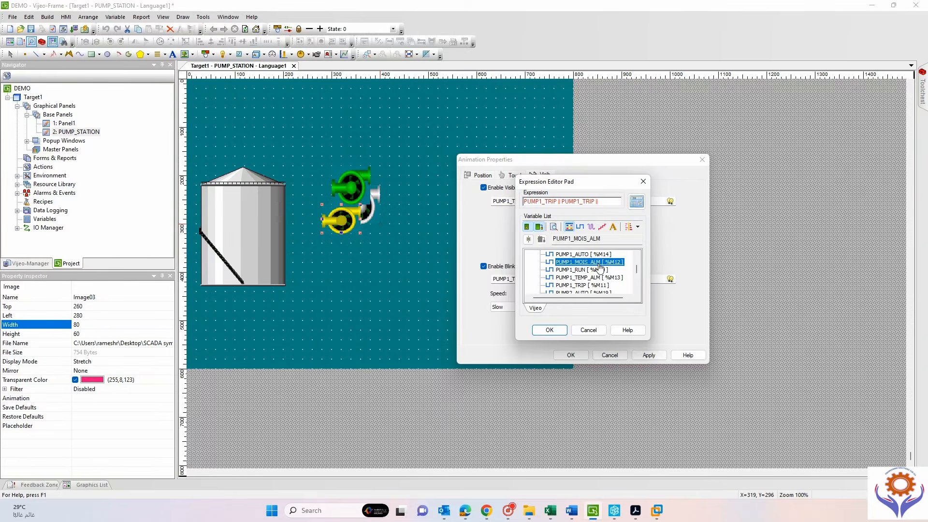
click(551, 329)
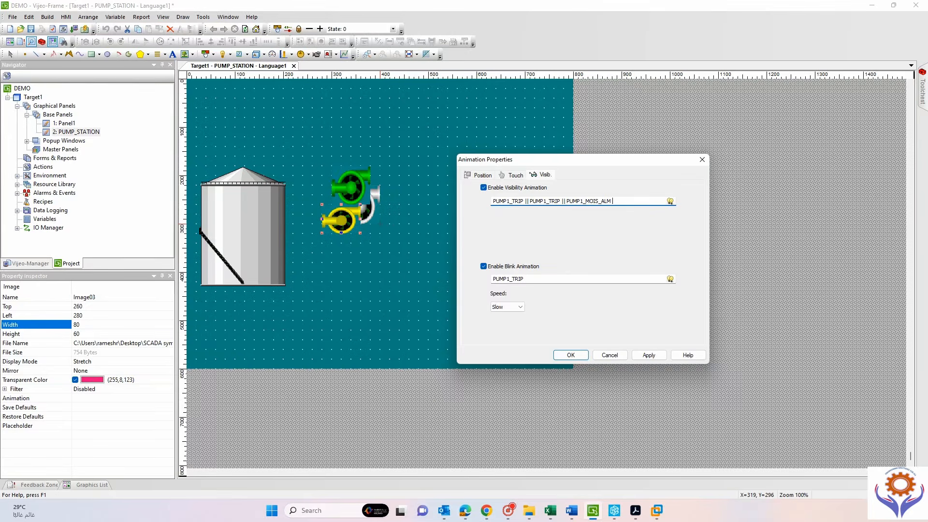
text(&&)
key(BackSpace)
key(BackSpace)
Copy the yellow pump's visibility expression over its blink animation condition and confirm the animation properties.
key(ctrl+a)
key(ctrl+c)
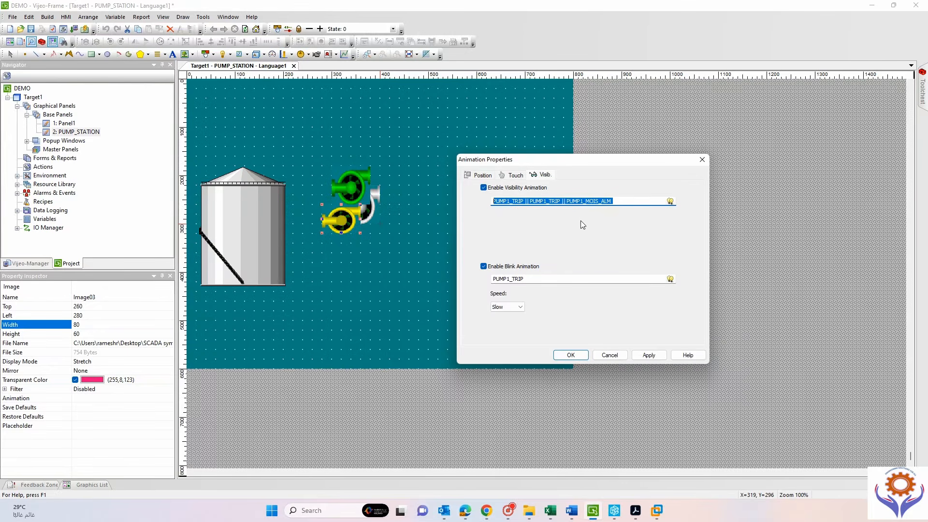
drag(521, 279, 493, 280)
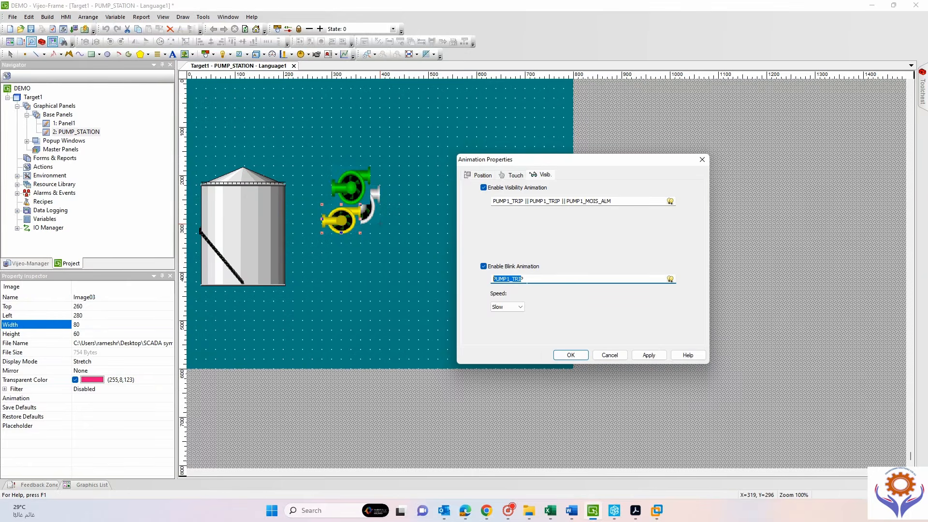
key(ctrl+a)
key(ctrl+v)
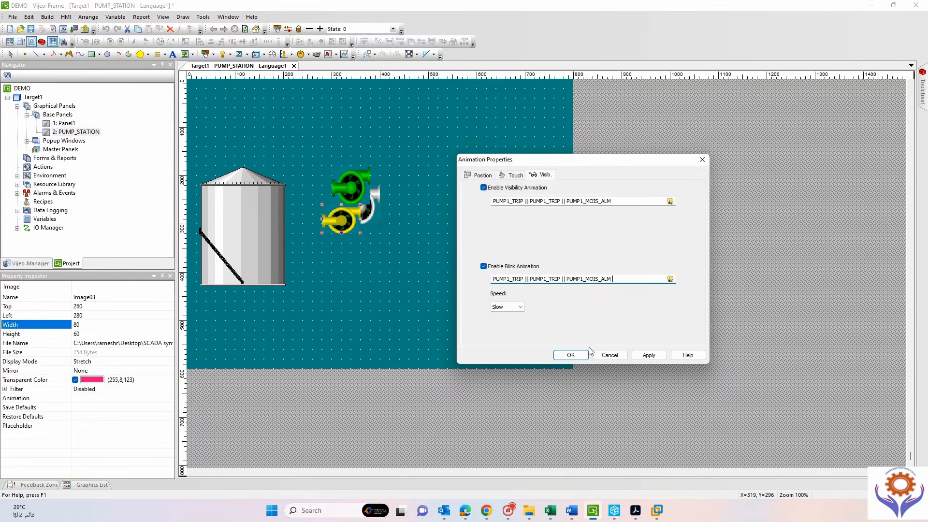
click(578, 356)
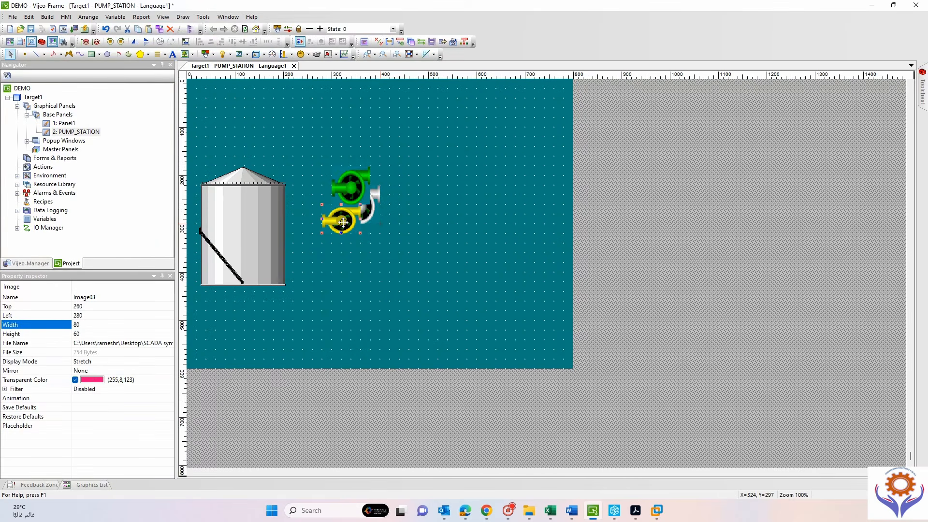
Open the green pump's animation properties and enable its visibility animation.
click(352, 186)
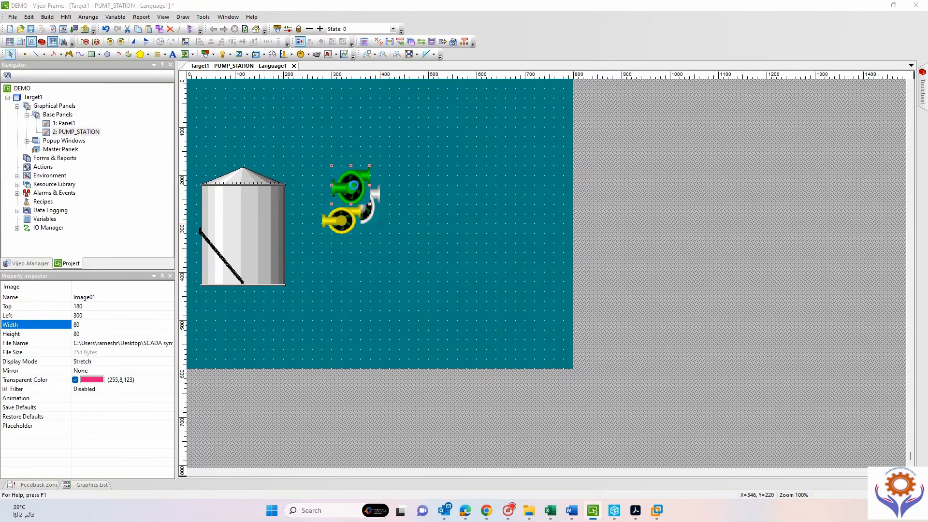
double_click(353, 186)
click(415, 165)
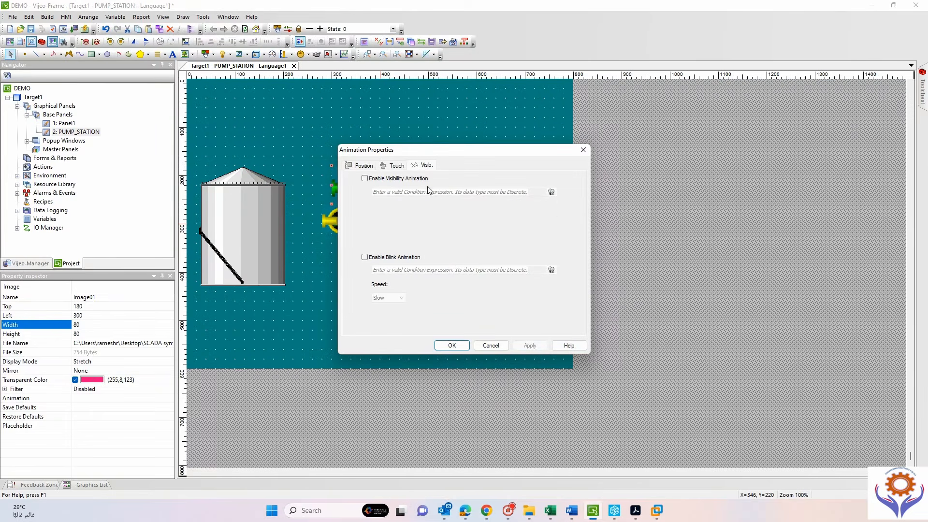
click(365, 178)
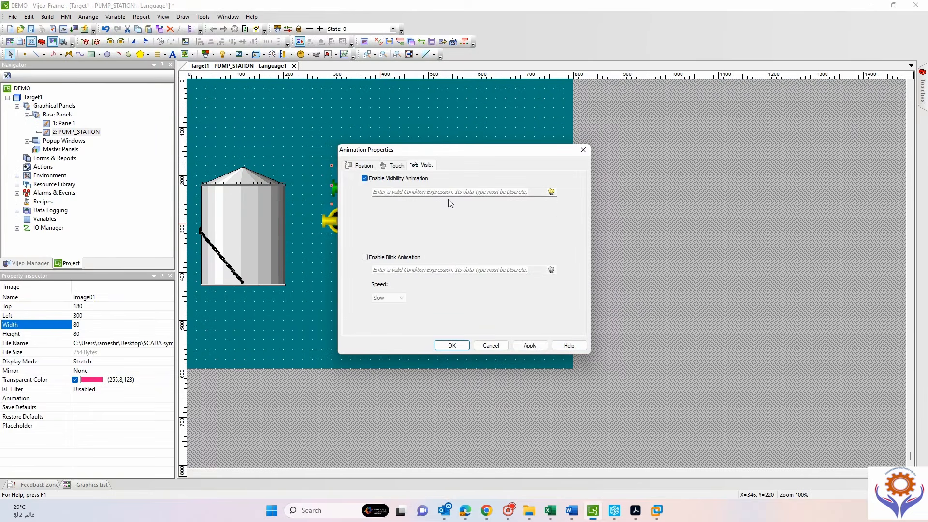
Set the green pump's visibility condition to the variable PUMP1_RUN and confirm the animation properties.
click(552, 191)
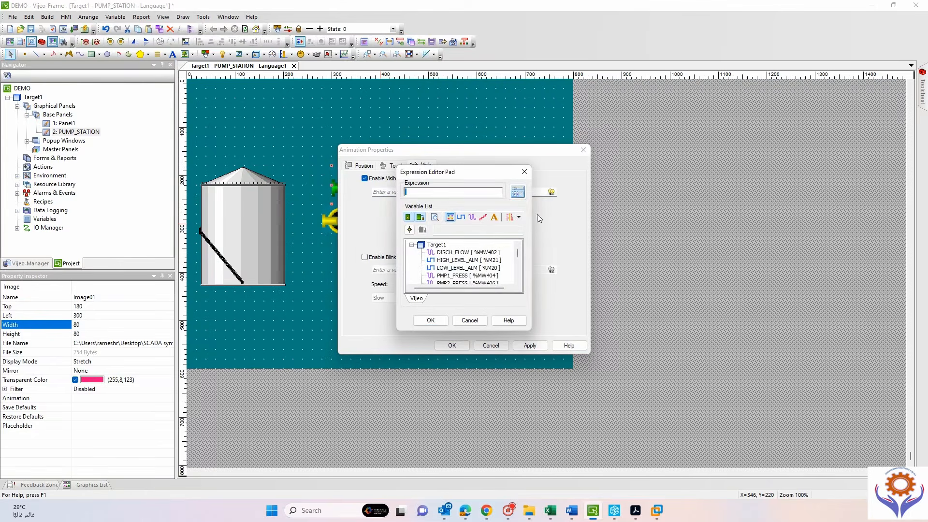
click(518, 280)
click(518, 280)
click(518, 280)
click(518, 280)
click(518, 280)
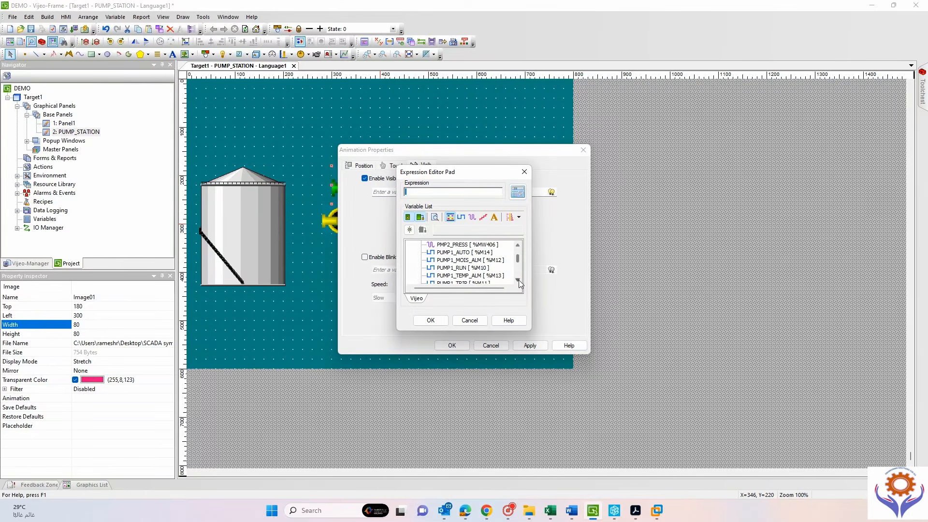
double_click(463, 268)
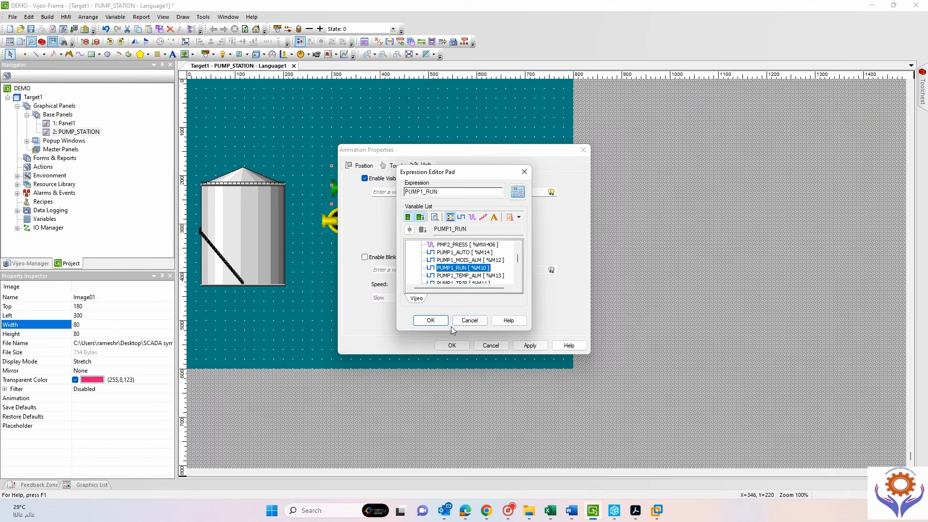
click(439, 322)
click(464, 345)
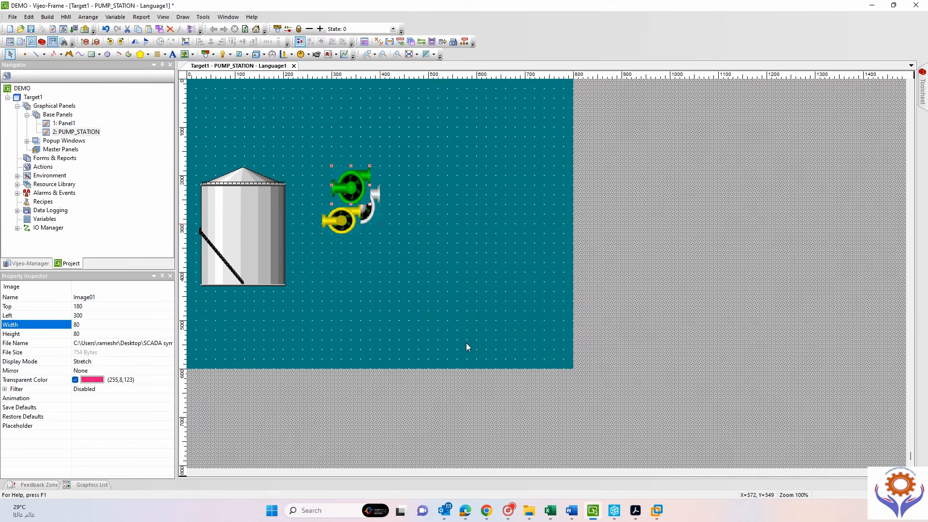
Duplicate the green, grey and yellow pump images together and place the copies directly below the originals.
click(364, 207)
click(598, 154)
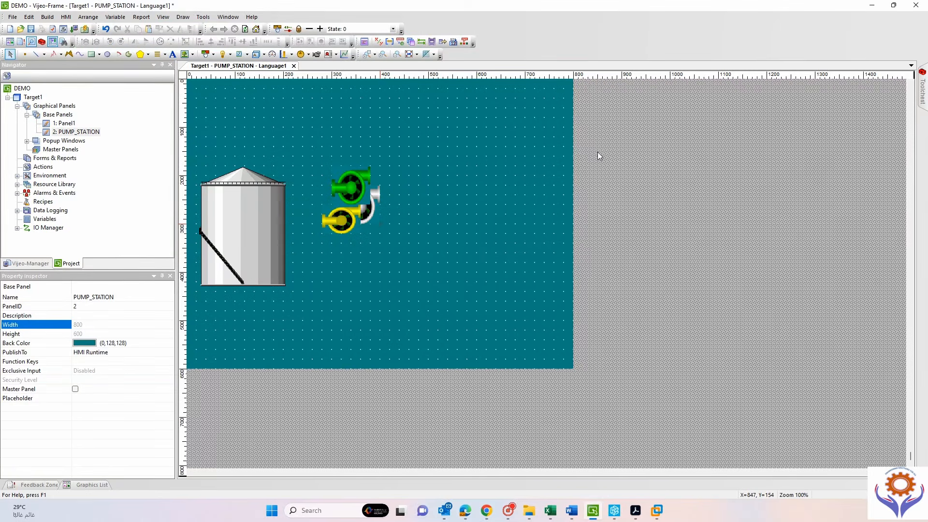
drag(613, 146, 306, 257)
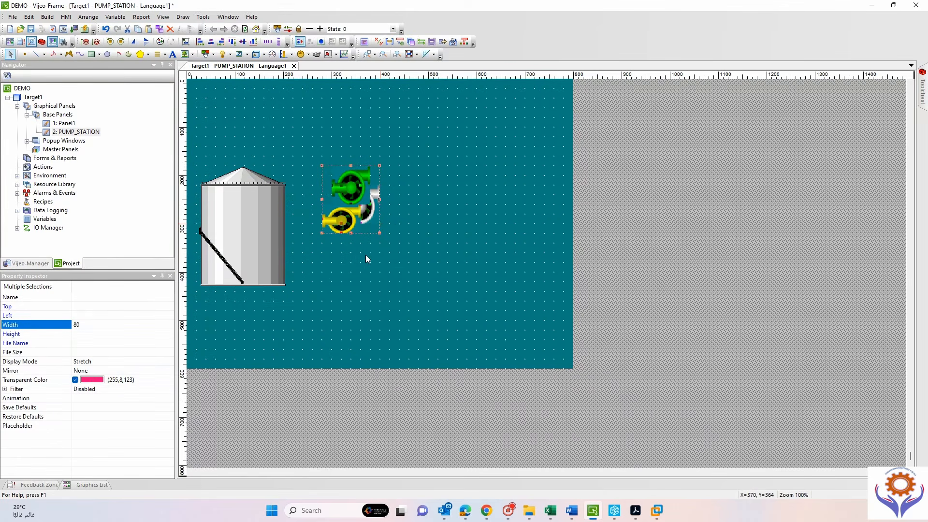
click(365, 278)
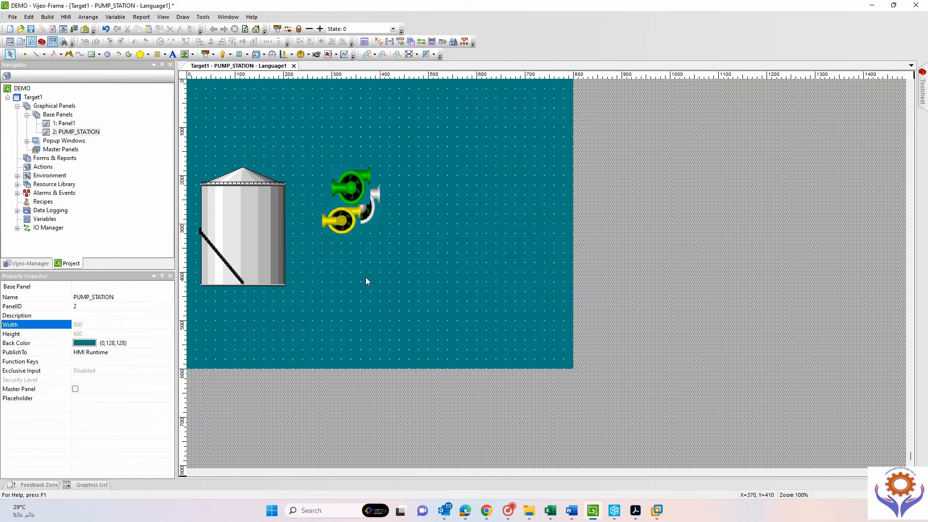
key(ctrl+v)
drag(359, 205, 358, 289)
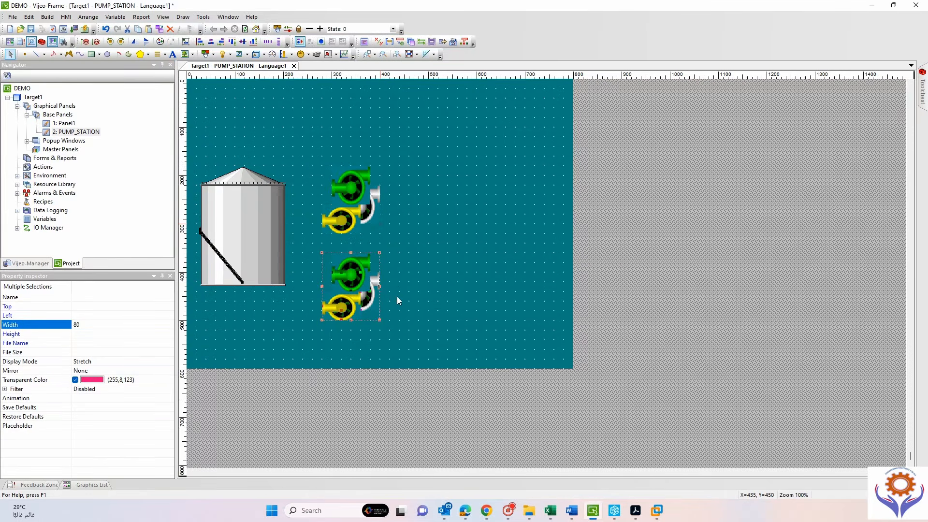
Change the copied yellow pump's visibility expression to PUMP2_TRIP || PUMP2_TRIP || PUMP2_MOIS_ALM.
click(342, 328)
double_click(344, 311)
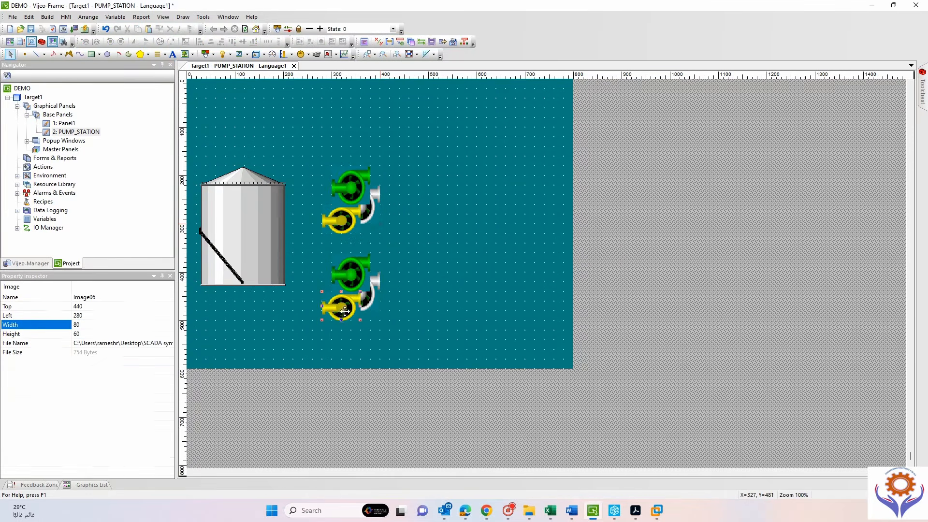
click(390, 193)
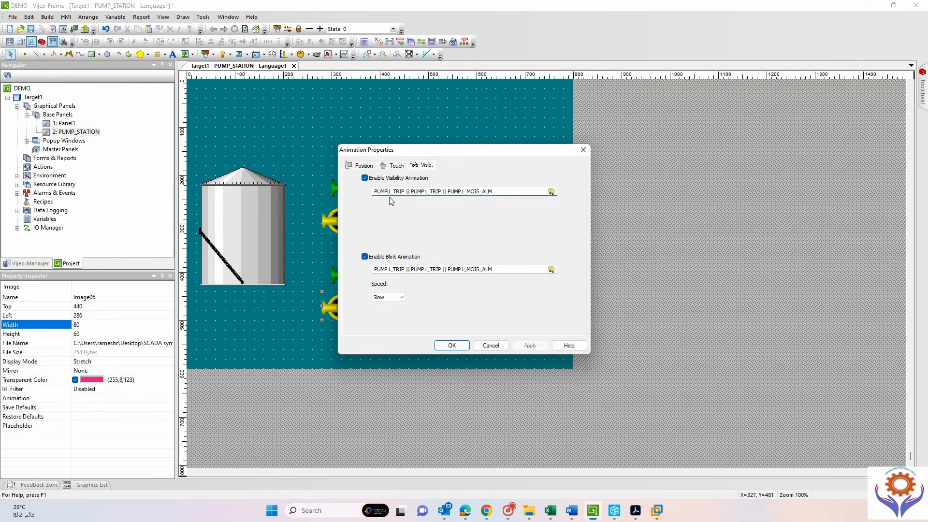
key(Delete)
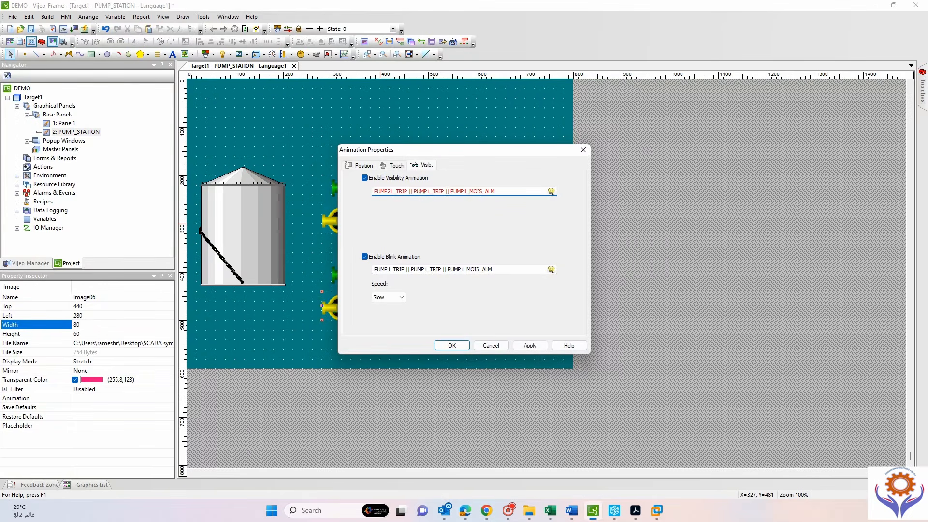
text(2)
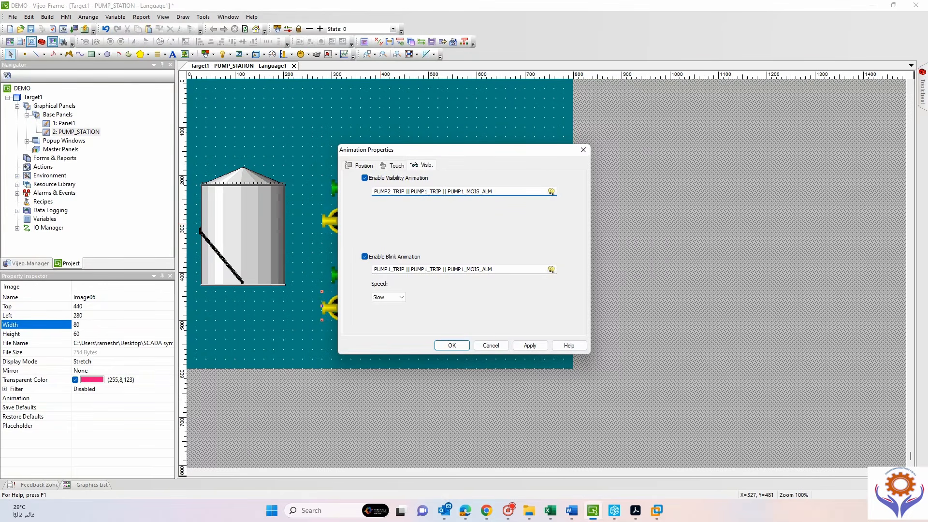
key(BackSpace)
text(2)
key(BackSpace)
text(2)
Switch the pump 1 variables in the copied yellow pump's blink condition to their PUMP2 counterparts and confirm the properties.
click(390, 269)
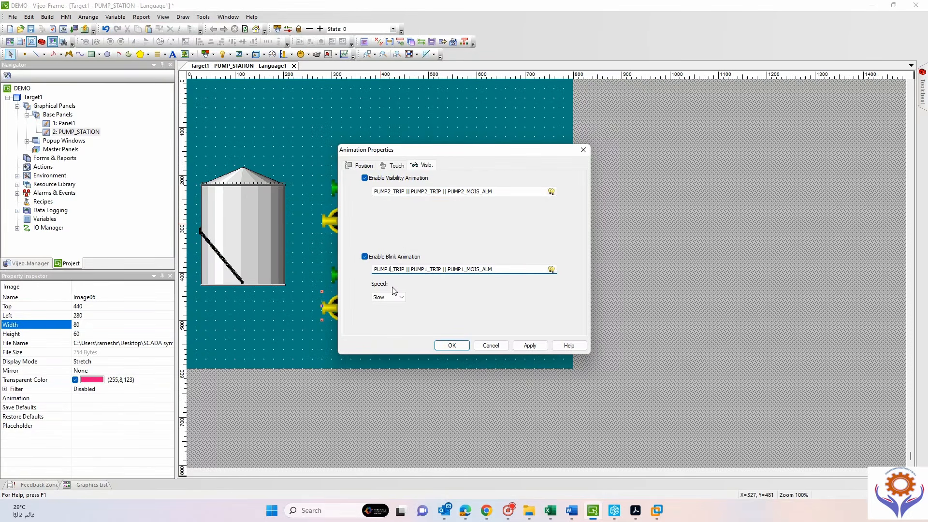
key(BackSpace)
text(2)
click(427, 269)
click(465, 274)
key(BackSpace)
text(2)
click(456, 346)
Change the copied green pump's visibility condition to PUMP2_RUN and confirm the animation properties.
click(344, 272)
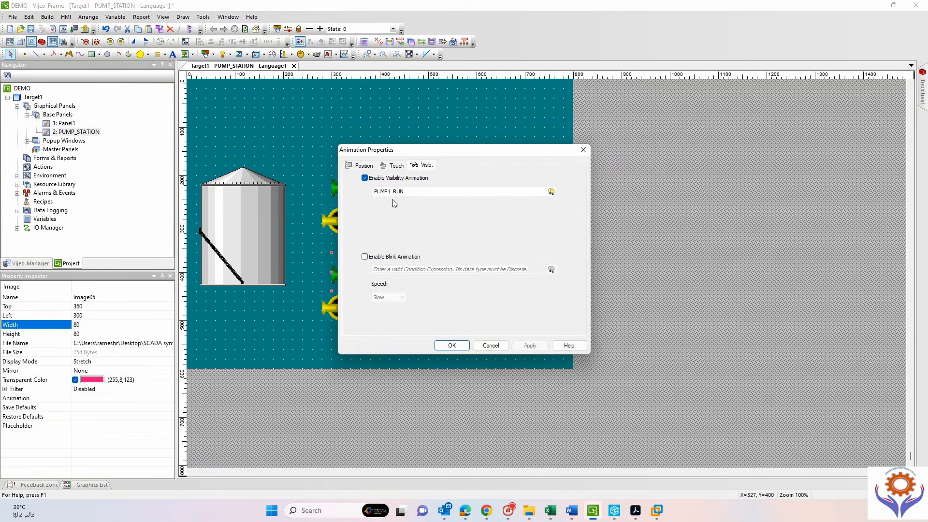
key(BackSpace)
text(2)
click(457, 346)
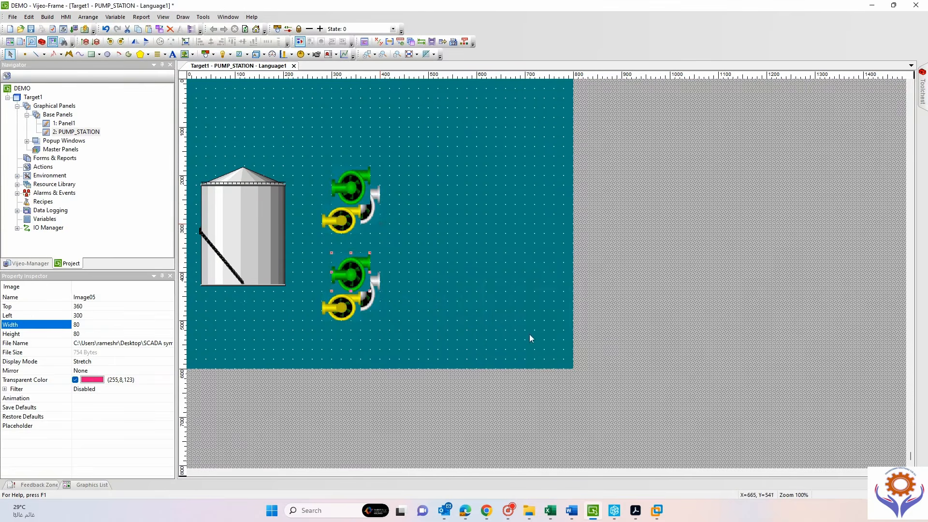
Align the three lower pump images with one another by middle, center and bottom.
click(614, 307)
drag(442, 402, 274, 242)
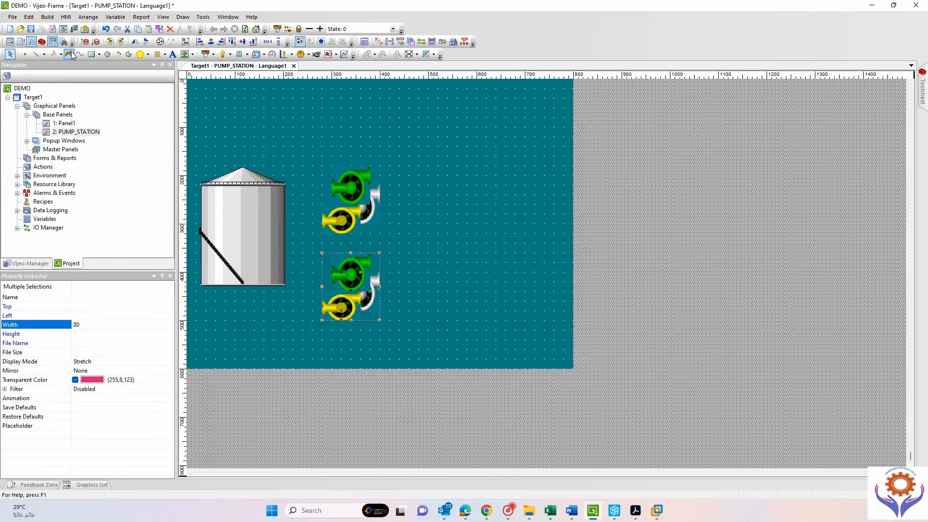
click(242, 42)
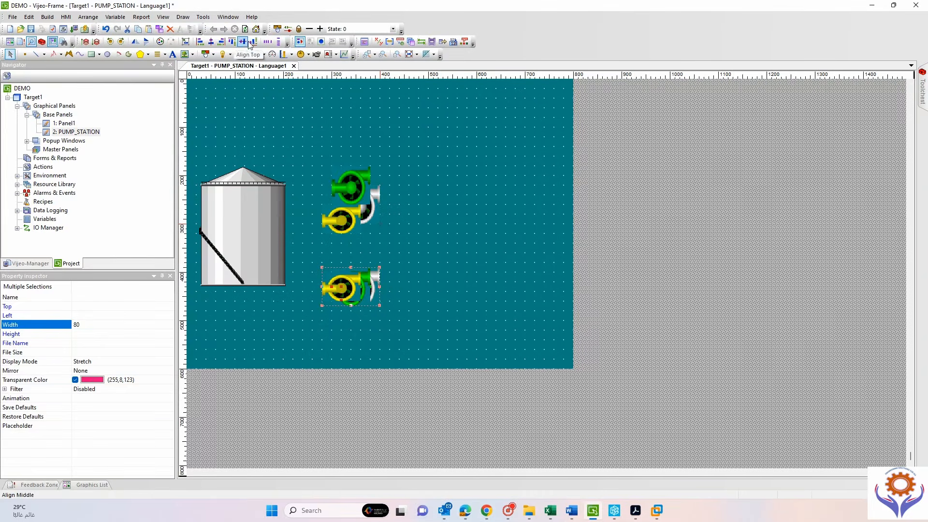
click(211, 43)
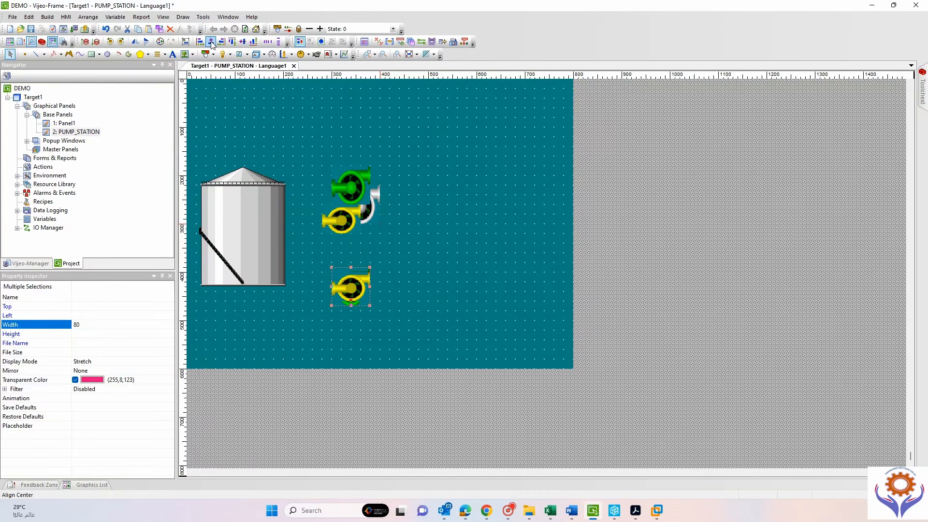
click(253, 43)
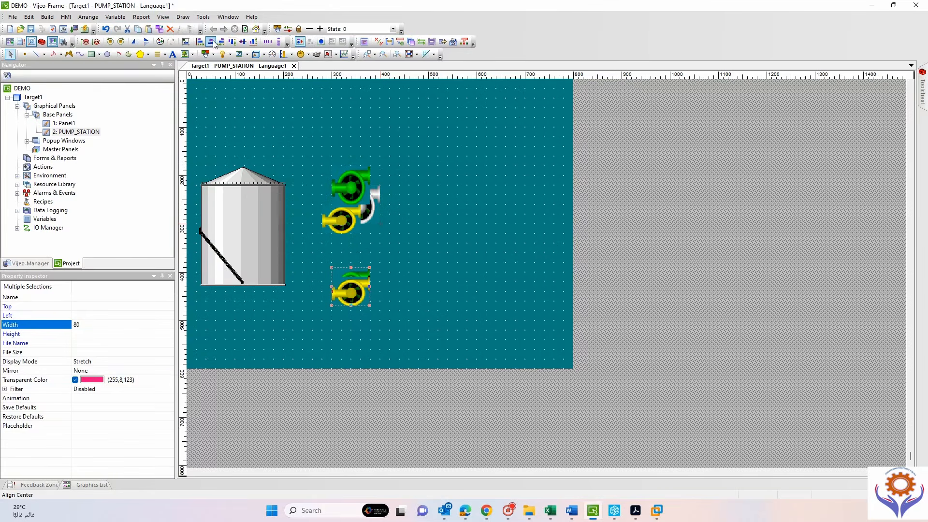
Move the lower pump stack aside to left 400, top 380, and pull its yellow pump out to left 300, top 360.
drag(354, 281, 403, 277)
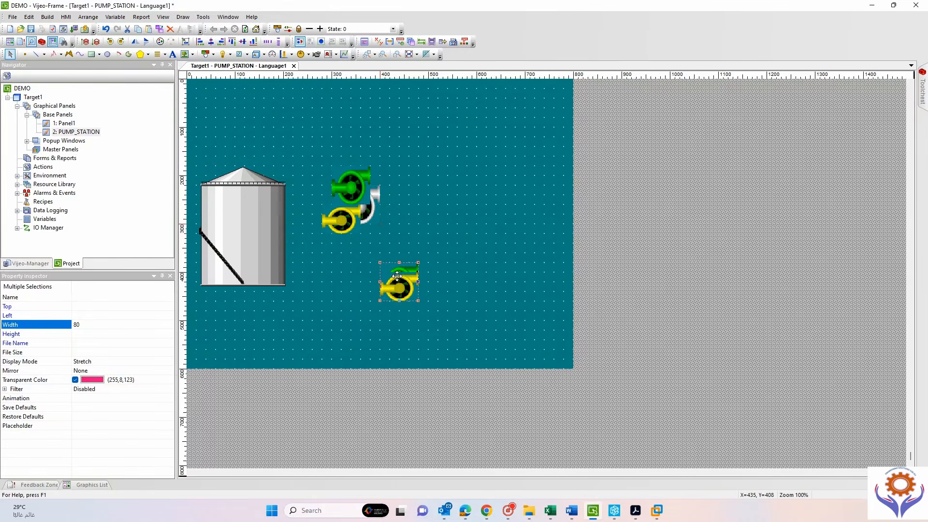
click(418, 321)
click(401, 285)
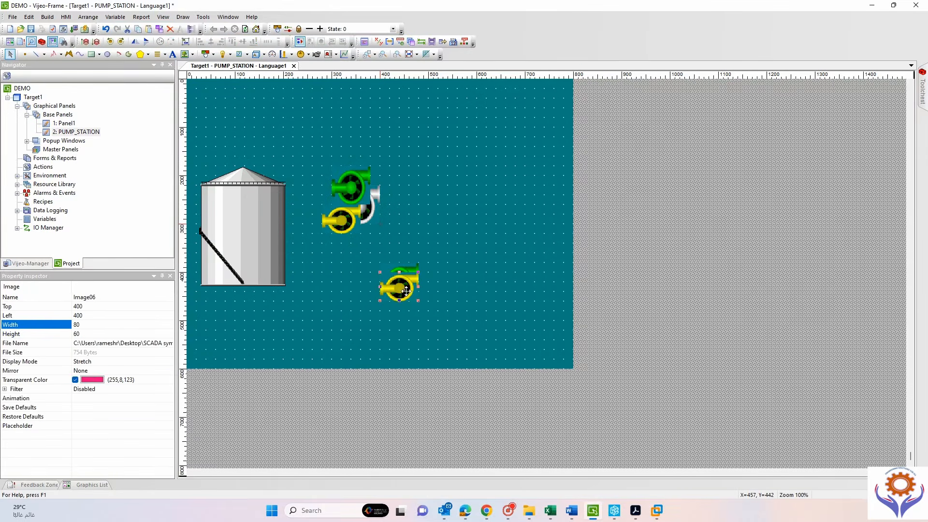
drag(401, 285, 345, 275)
click(423, 280)
click(398, 282)
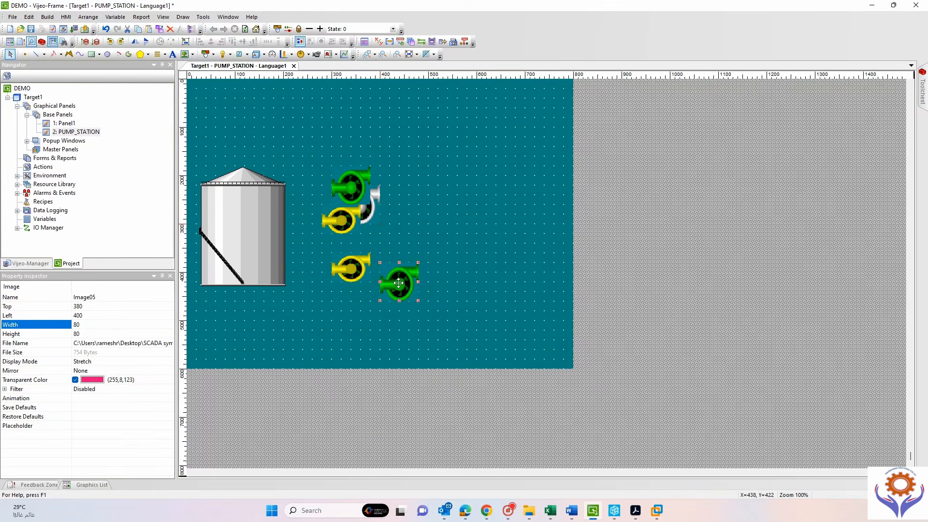
Set the lower yellow pump's height to 80 to match the lower green pump.
click(348, 268)
click(399, 284)
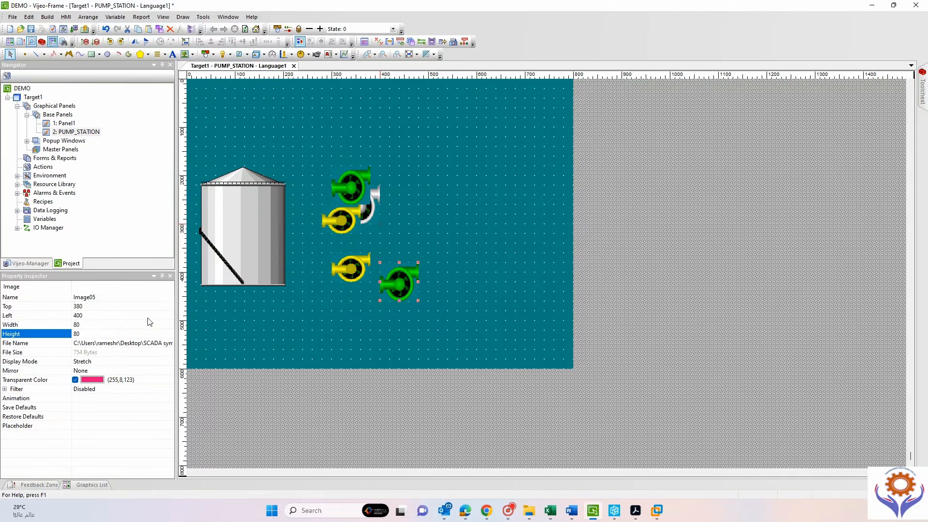
click(348, 269)
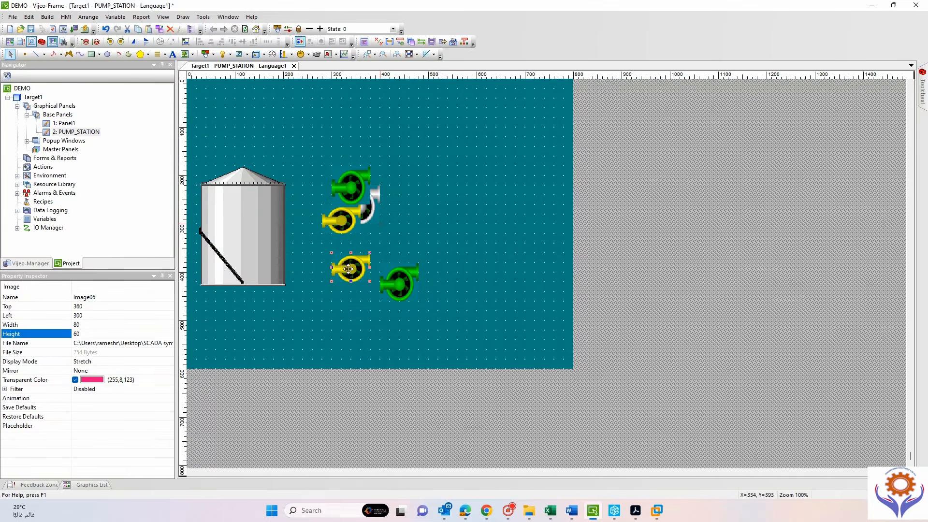
click(87, 334)
text(8)
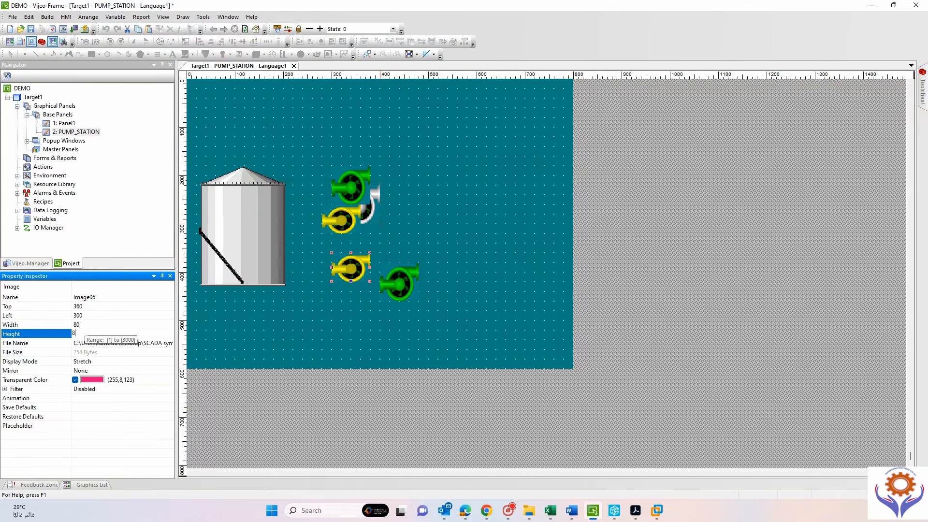
text(0)
click(303, 326)
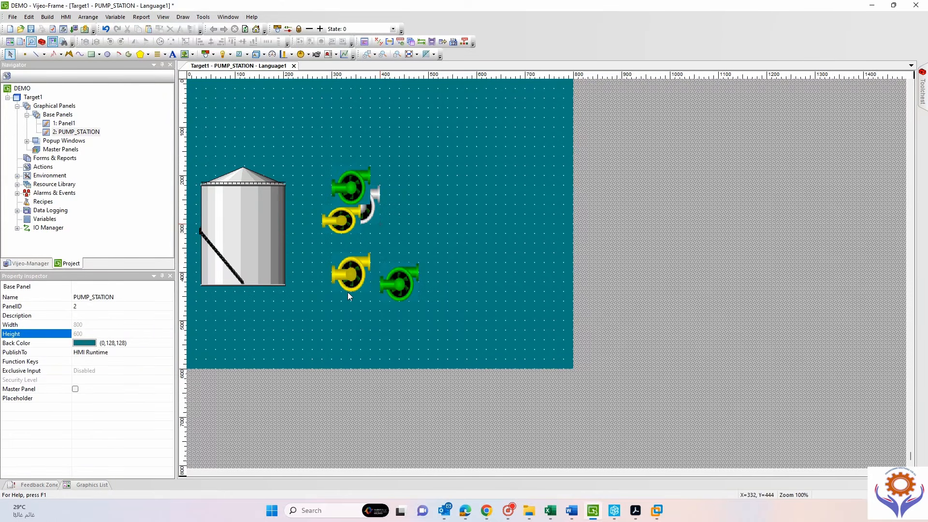
Move the lower green and grey pumps onto the yellow pump at left 300, top 360.
click(393, 279)
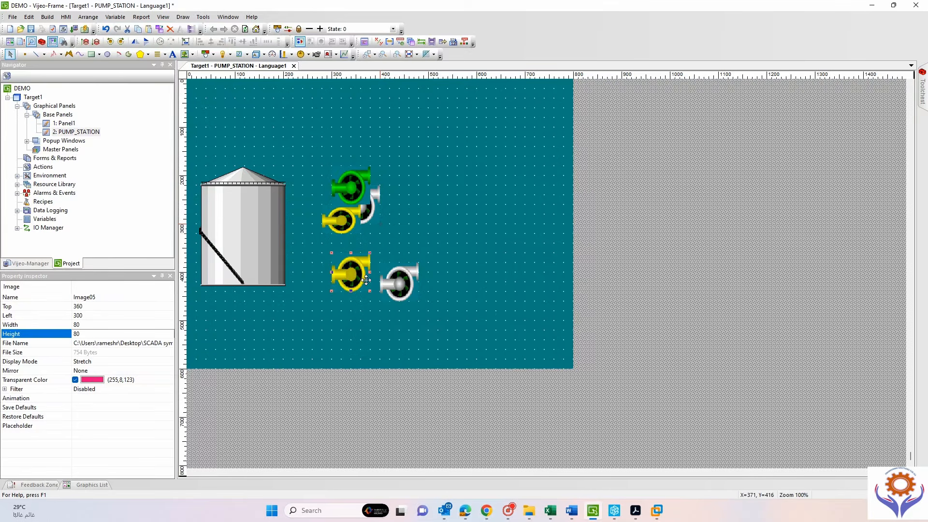
click(403, 283)
drag(403, 283, 355, 272)
Shift the three stacked lower pumps down to top 380 and group them into one object.
drag(279, 245, 404, 399)
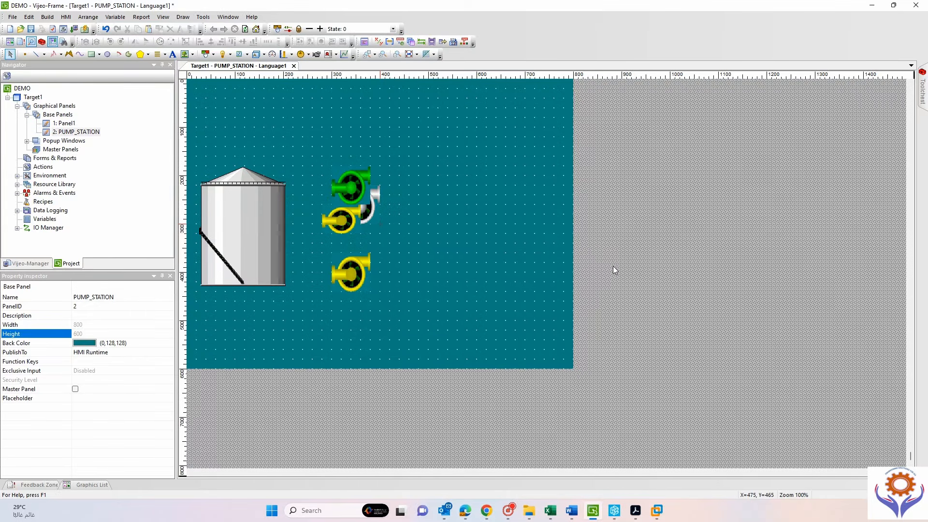
drag(277, 315, 388, 243)
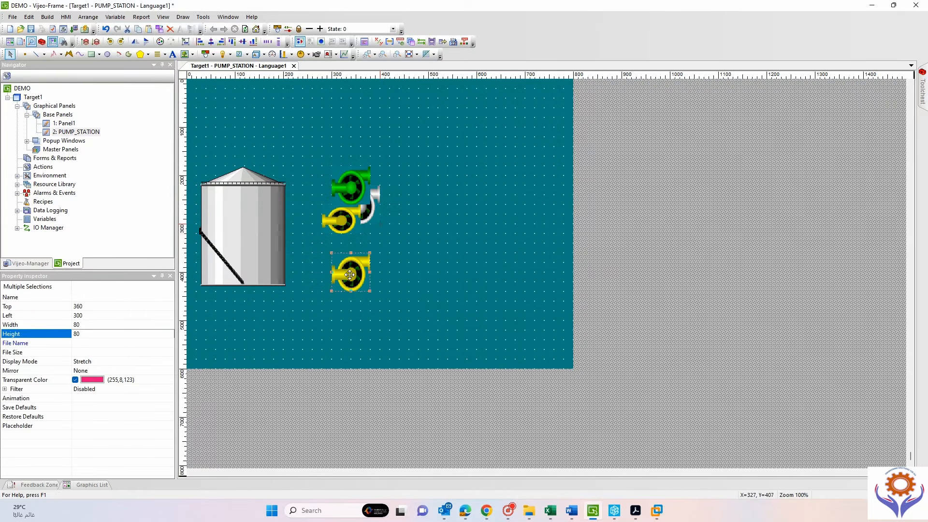
drag(352, 273, 353, 283)
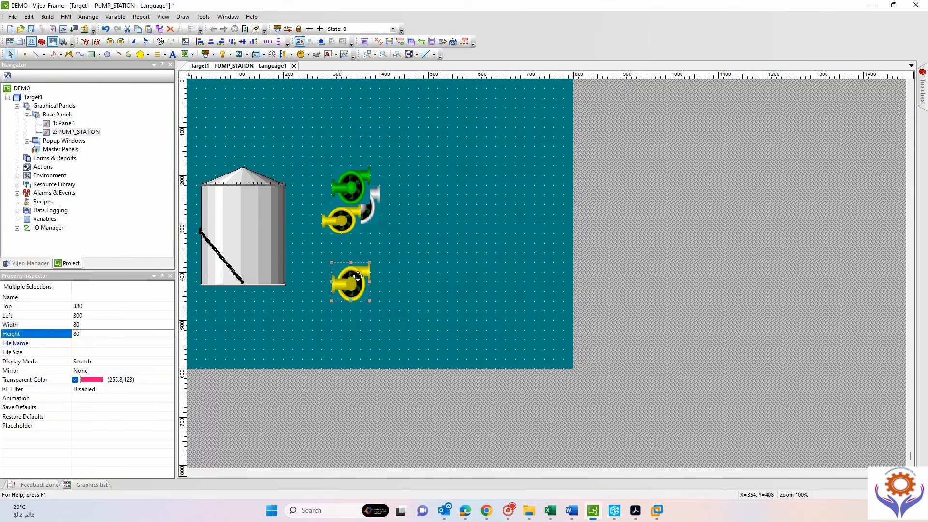
click(160, 42)
click(361, 310)
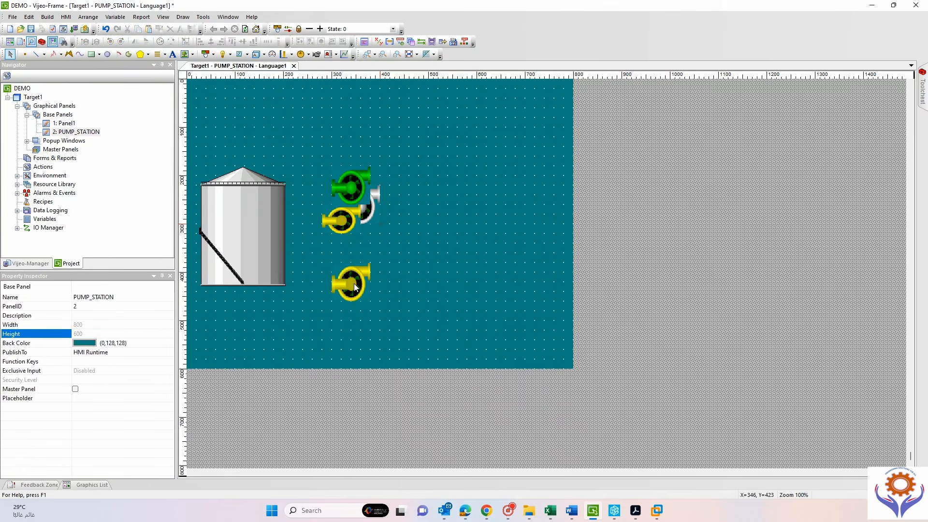
click(354, 284)
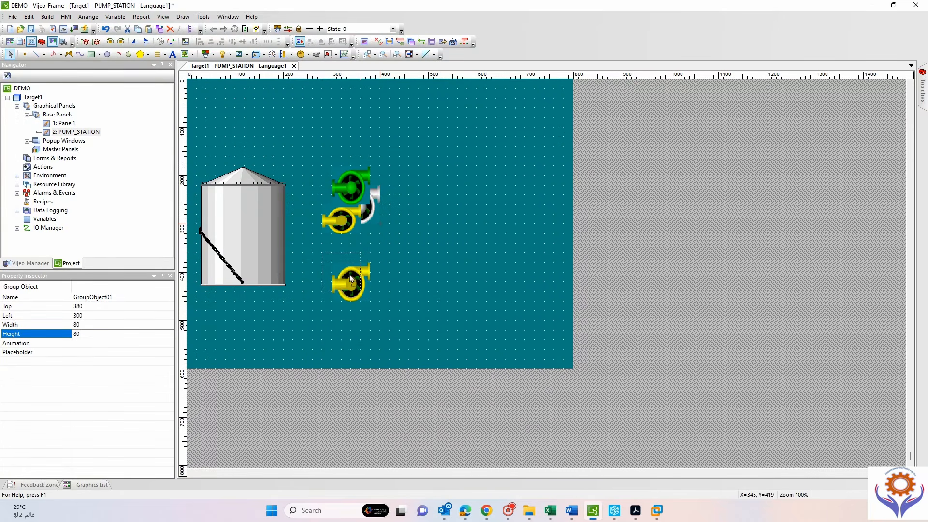
Shift the lower pump group slightly up toward the upper pumps and set the upper yellow pump's height to 80.
drag(373, 278, 373, 277)
click(348, 217)
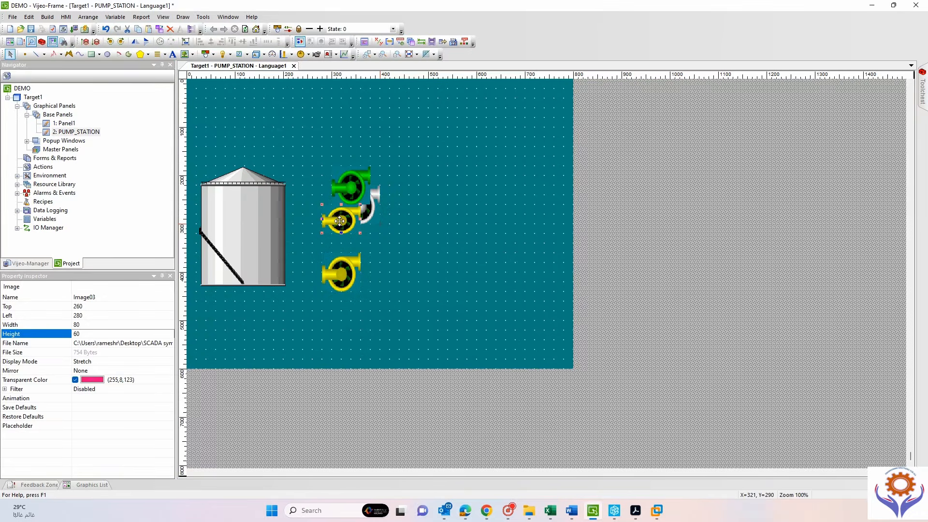
click(85, 334)
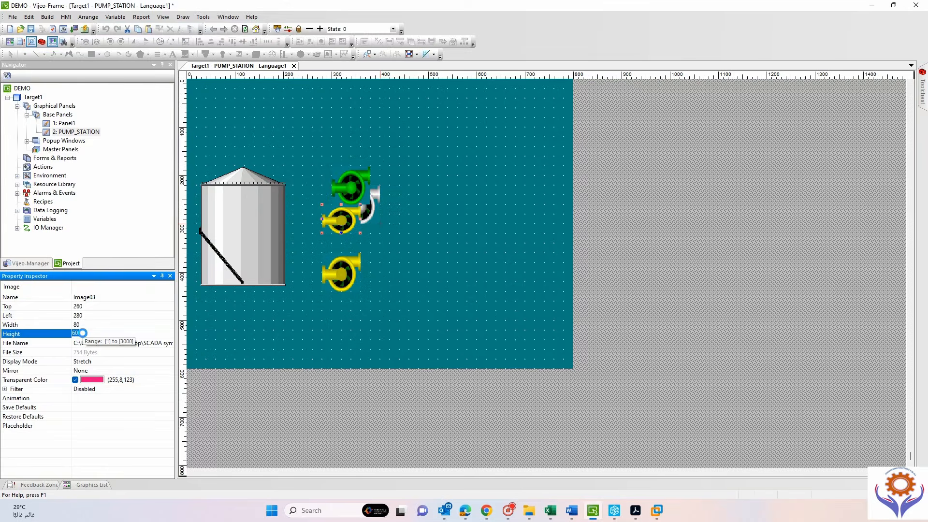
click(244, 399)
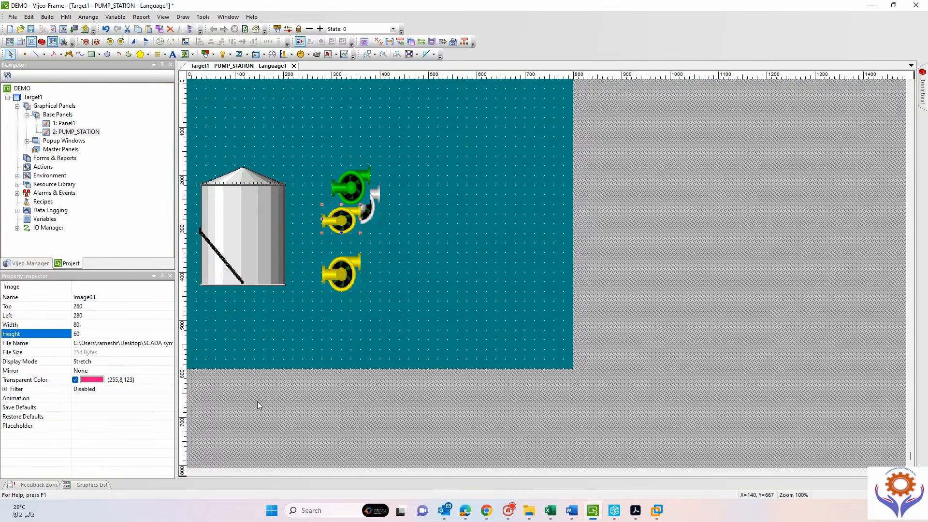
click(84, 336)
click(84, 335)
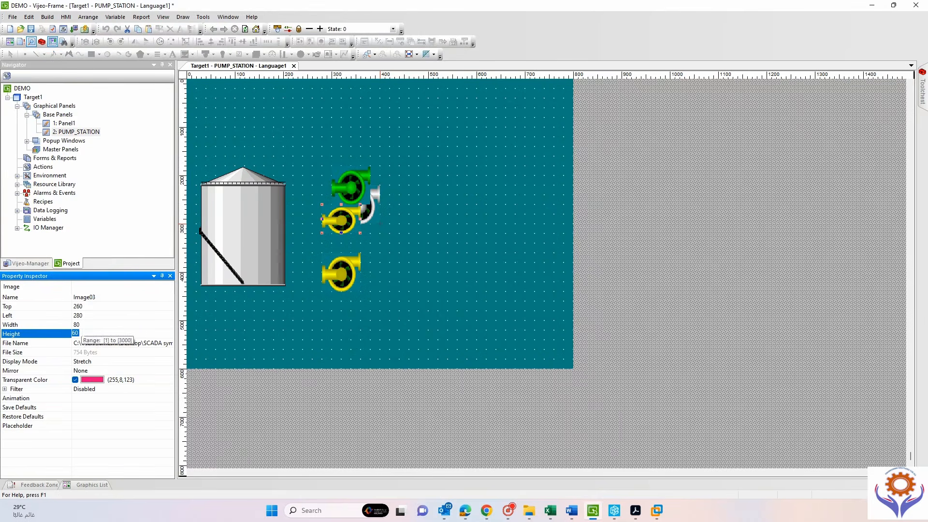
key(Left)
text(8)
key(Return)
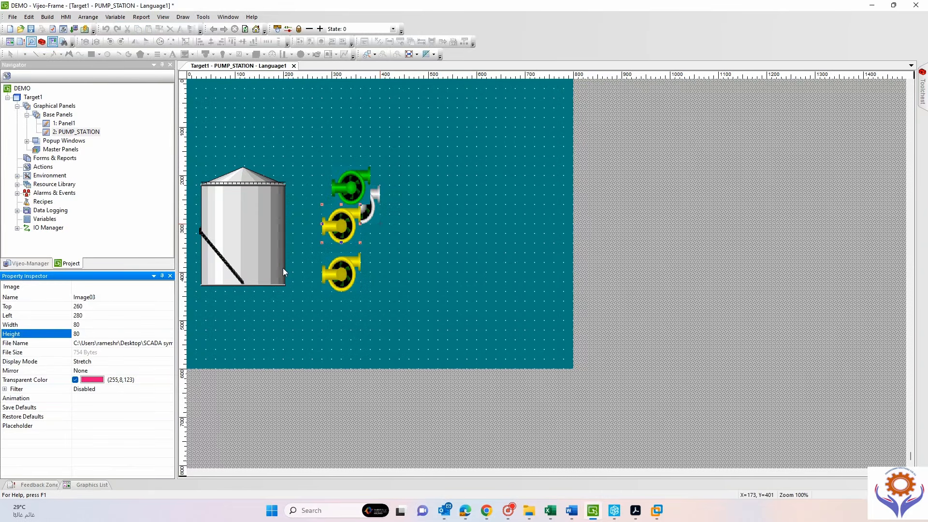
Move the upper yellow pump to left 300, top 180, and align the three upper pumps on their horizontal and vertical centres.
click(349, 225)
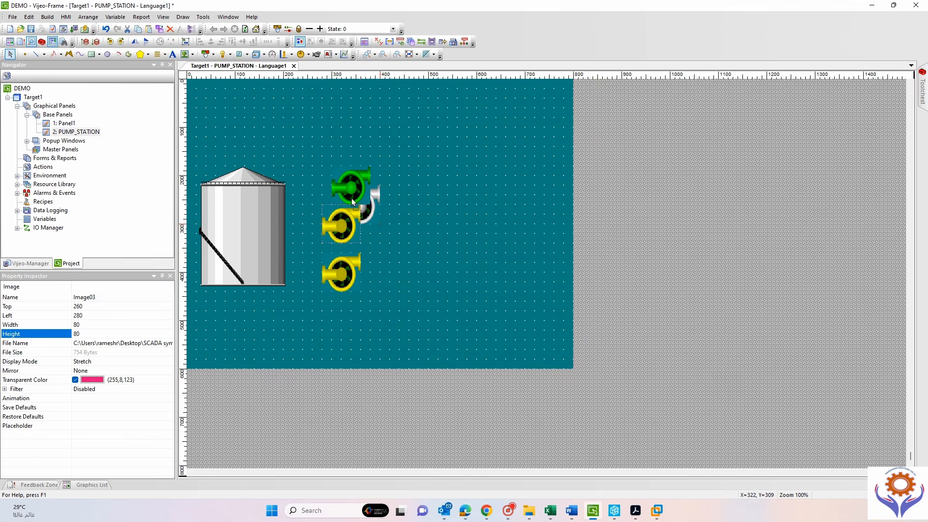
drag(353, 201, 355, 196)
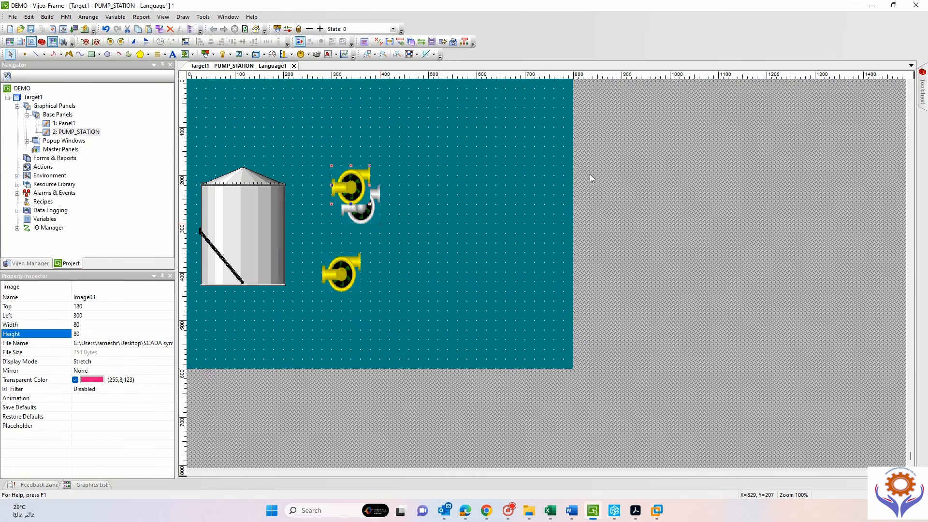
drag(593, 160, 317, 233)
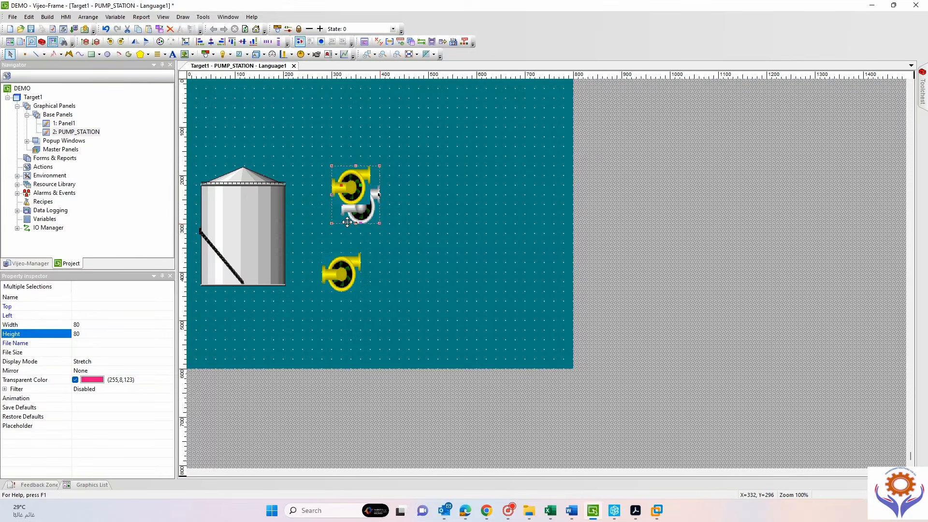
click(211, 43)
click(242, 42)
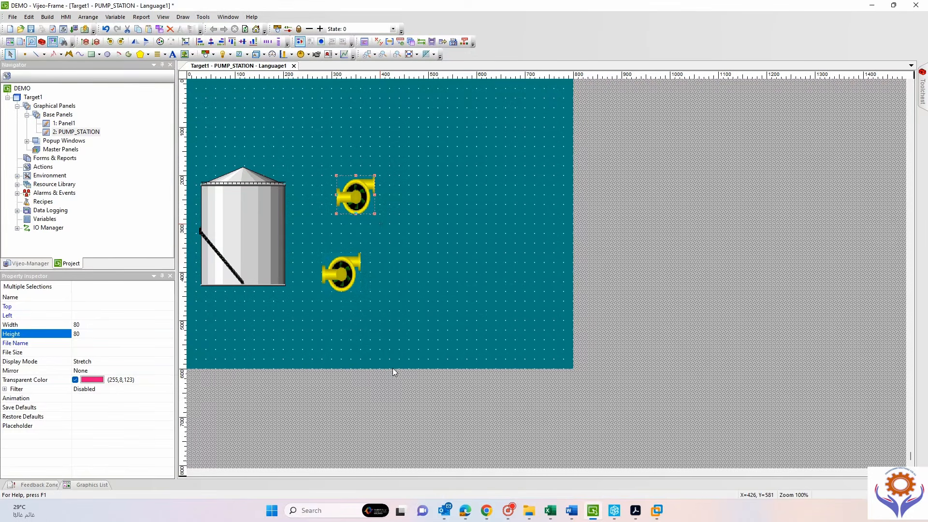
Align the upper and lower pump stacks to a common vertical centre line.
click(407, 392)
drag(383, 400, 299, 135)
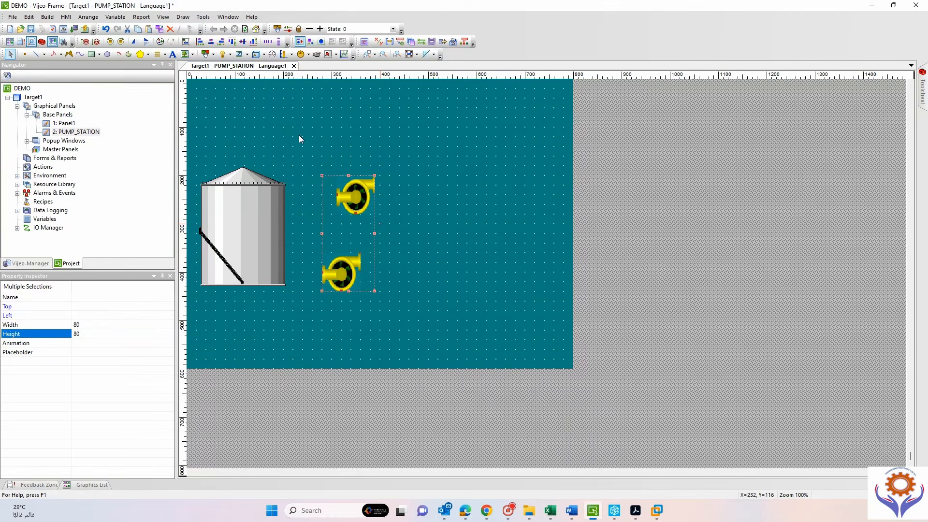
click(211, 42)
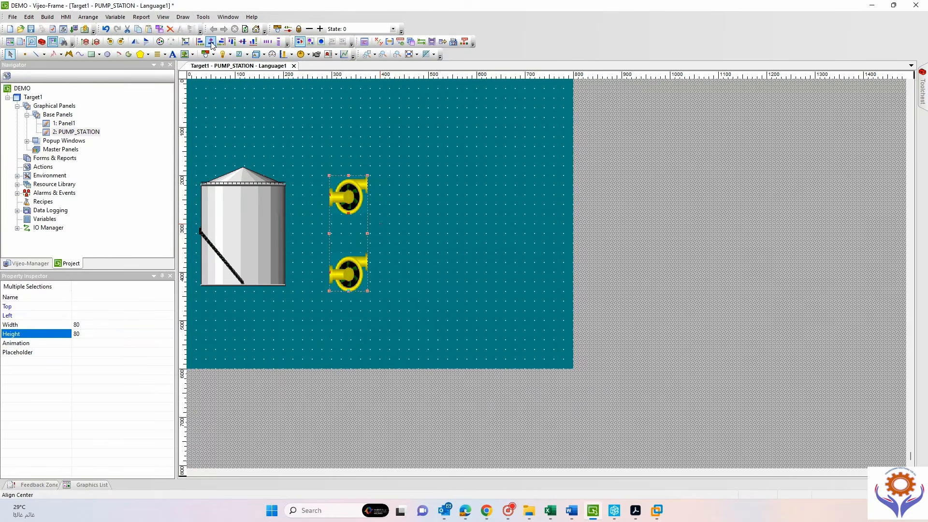
click(356, 392)
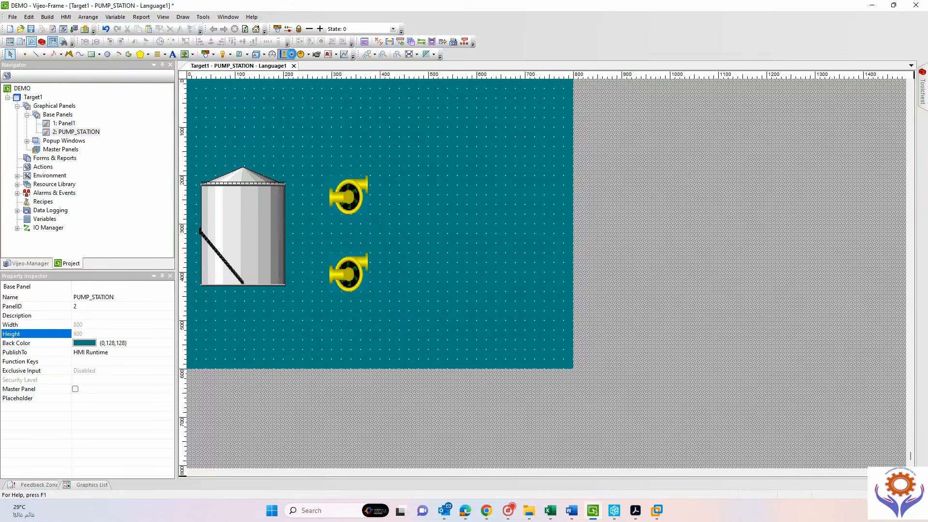
Draw a bar graph about 40 wide and 200 high inside the tank, keeping its default settings.
click(293, 56)
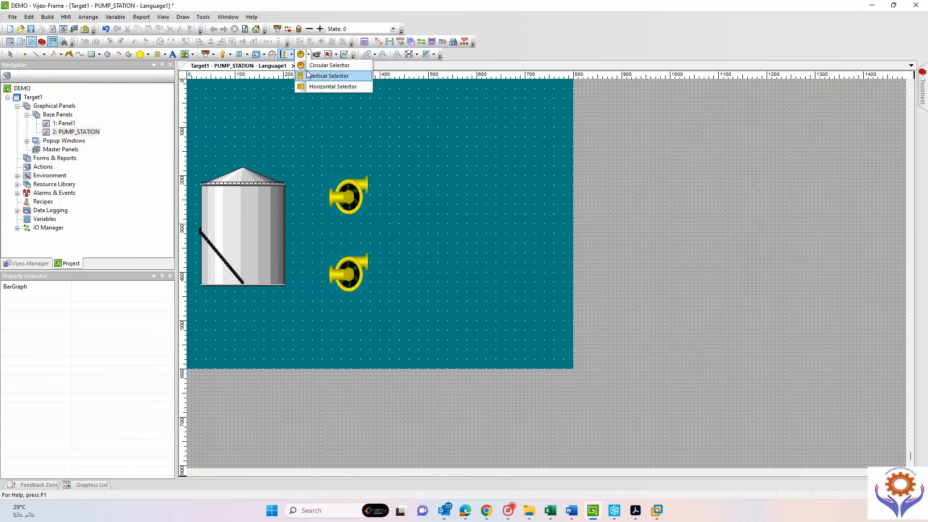
click(309, 65)
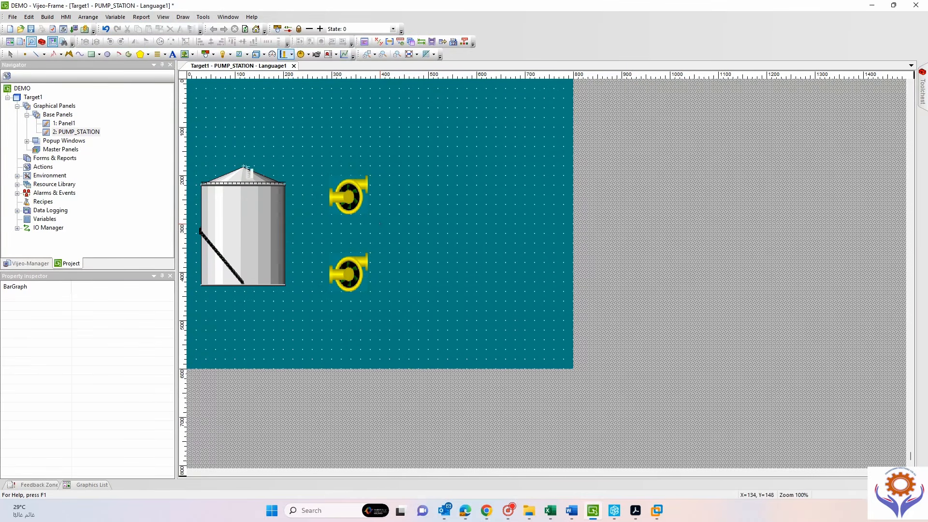
drag(236, 186, 264, 285)
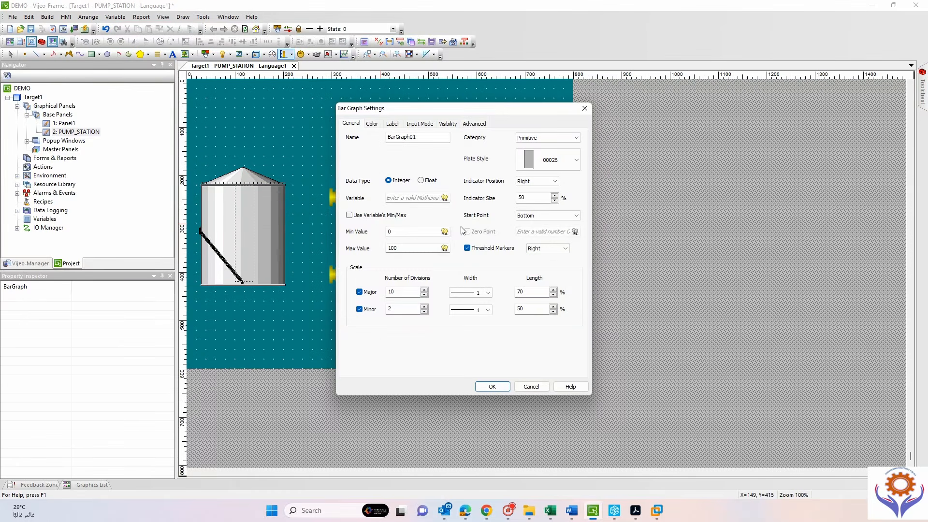
click(492, 387)
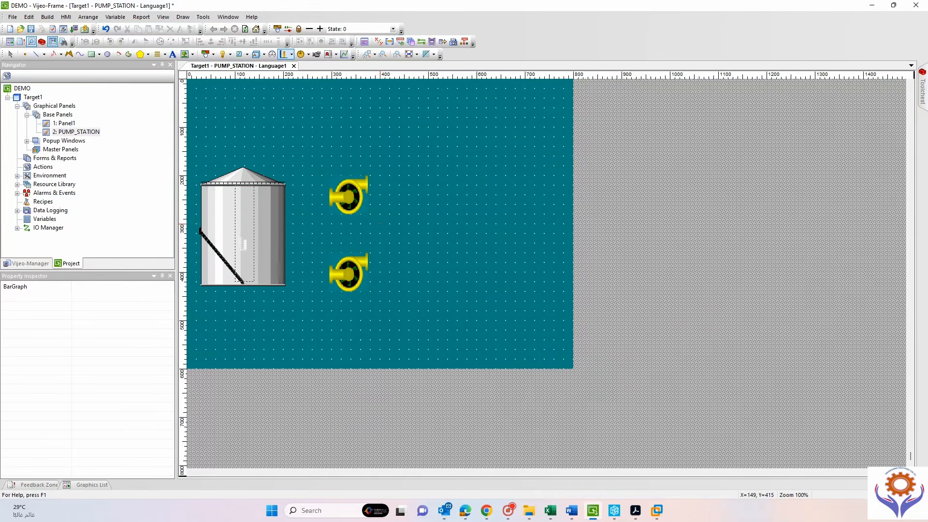
click(239, 193)
drag(255, 214, 263, 217)
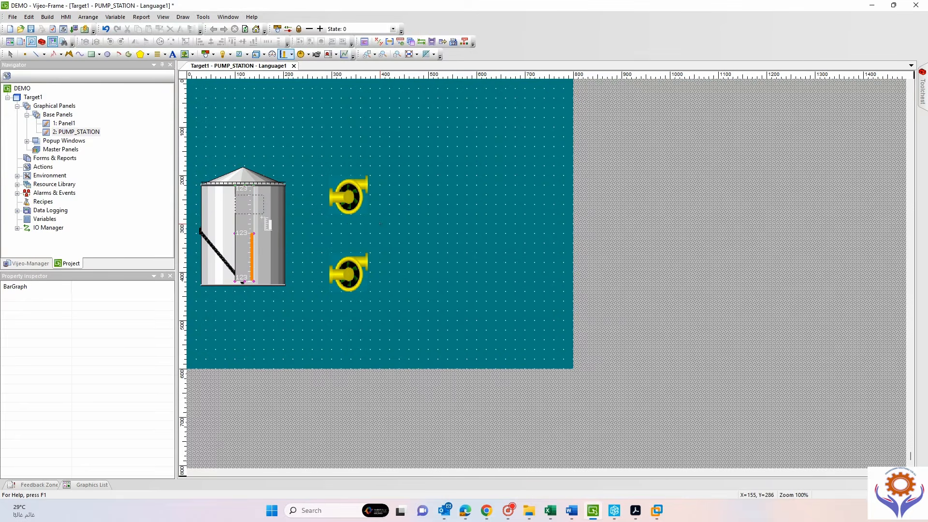
key(Escape)
right_click(264, 206)
click(271, 211)
click(261, 306)
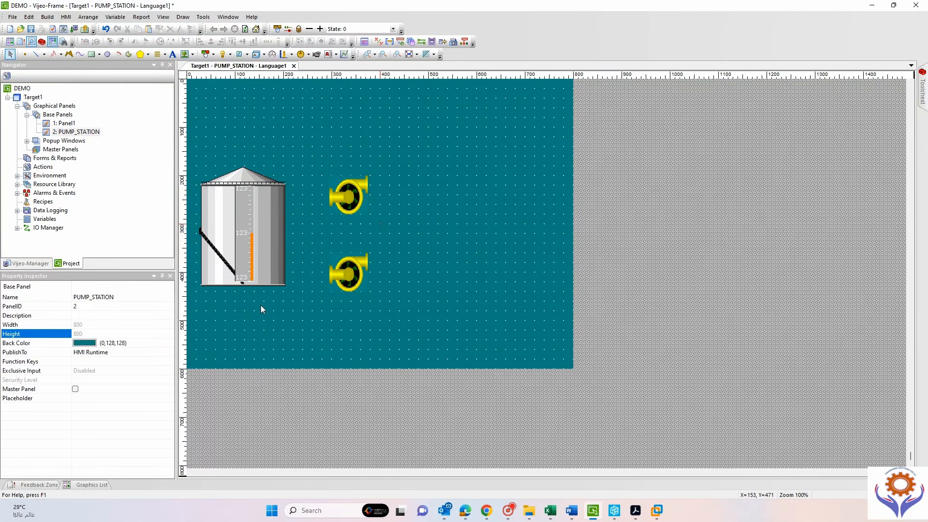
Reposition the bar graph near the tank's middle, with its lower end at the tank's base.
click(245, 225)
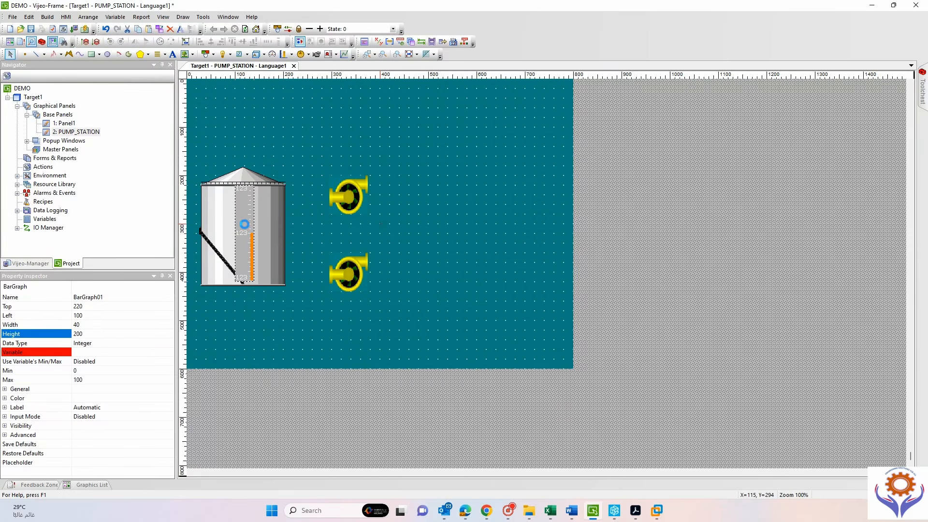
drag(244, 225, 247, 233)
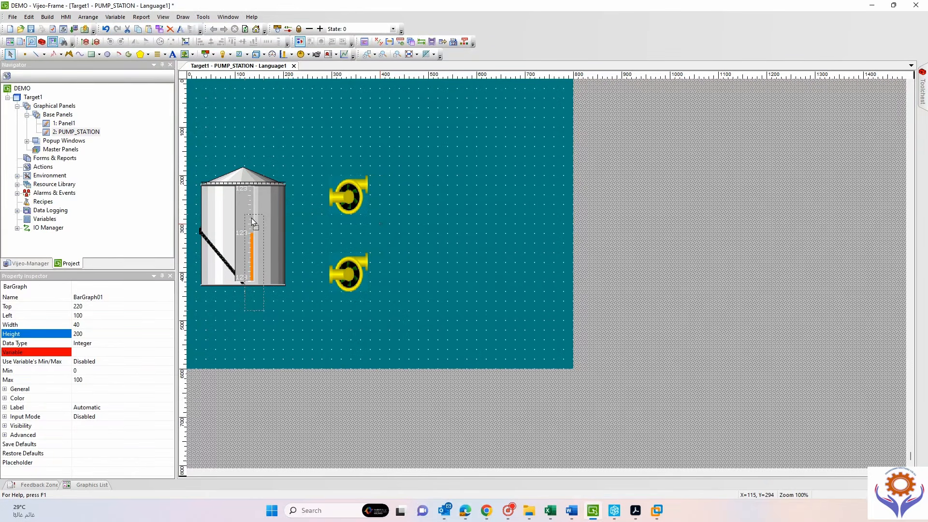
click(242, 189)
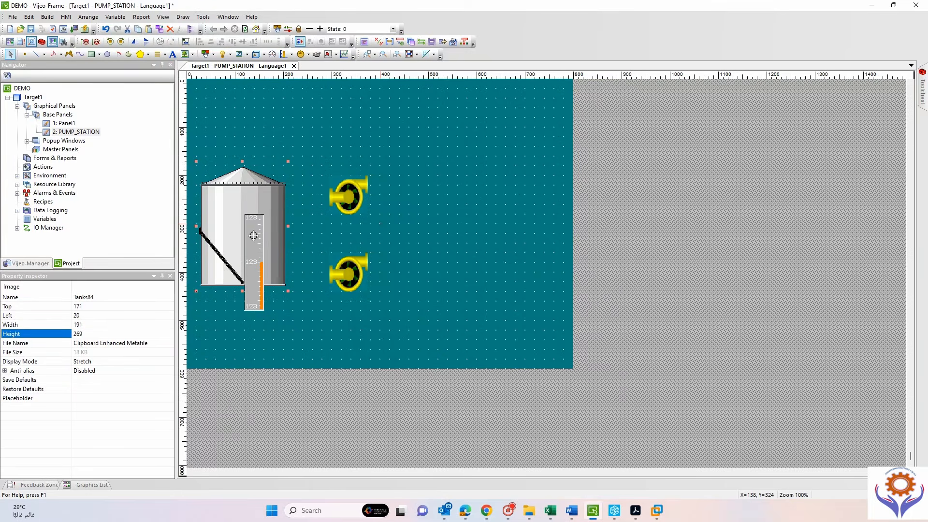
click(254, 304)
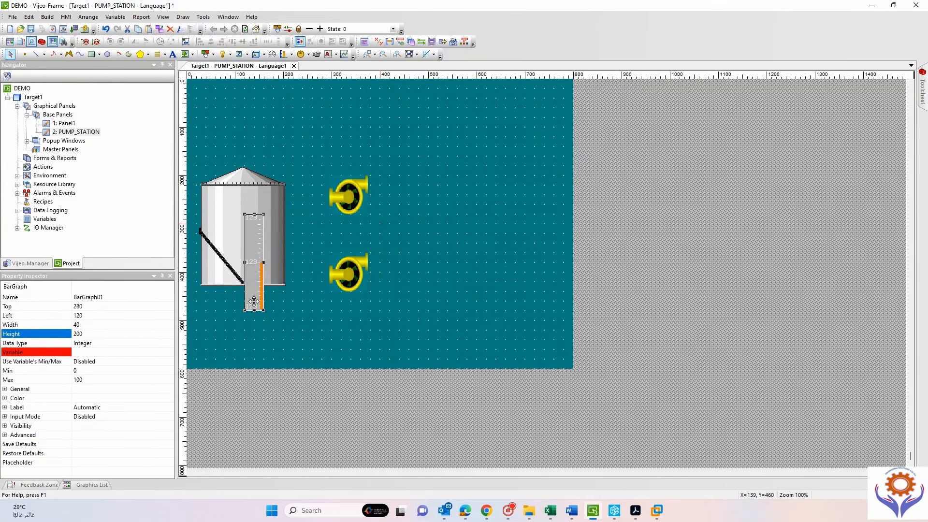
drag(255, 303, 259, 272)
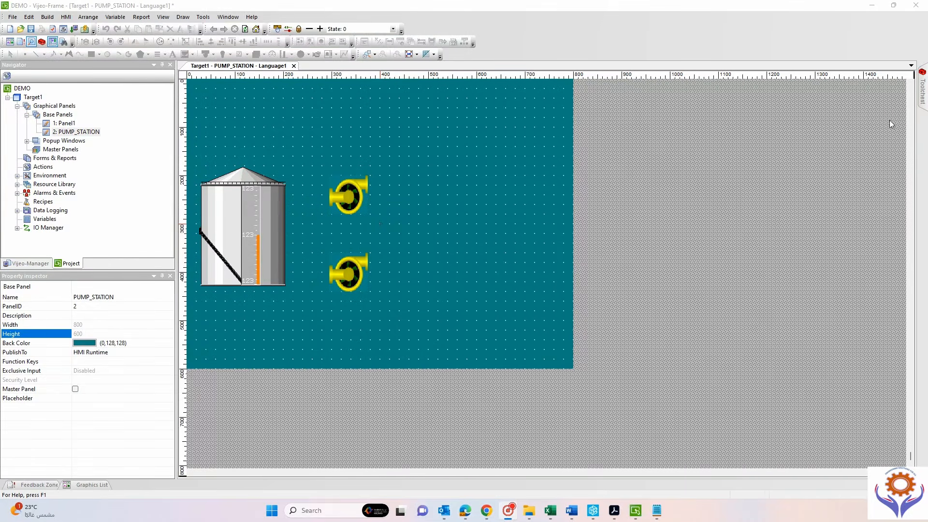
click(475, 225)
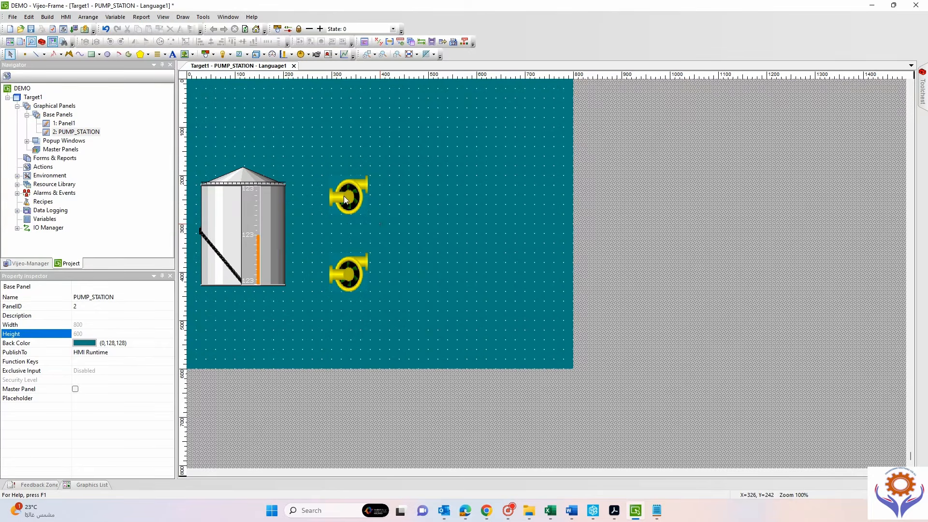
Show the Pipes symbols of the Toolchest and keep the Toolchest open beside the panel.
click(923, 84)
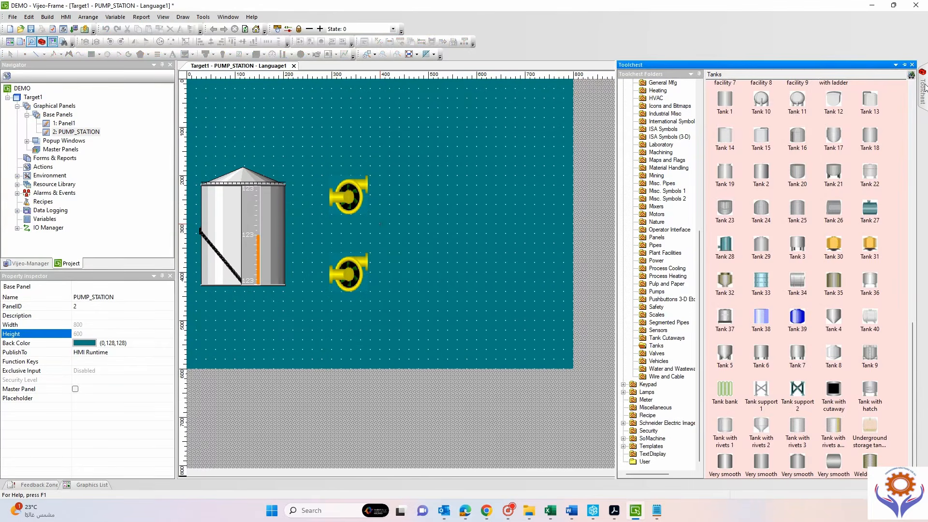
click(655, 245)
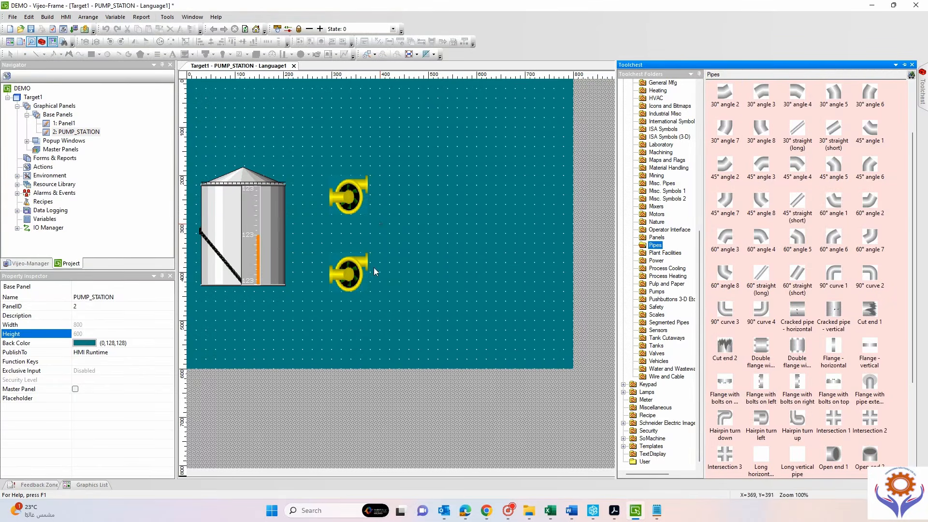
click(436, 443)
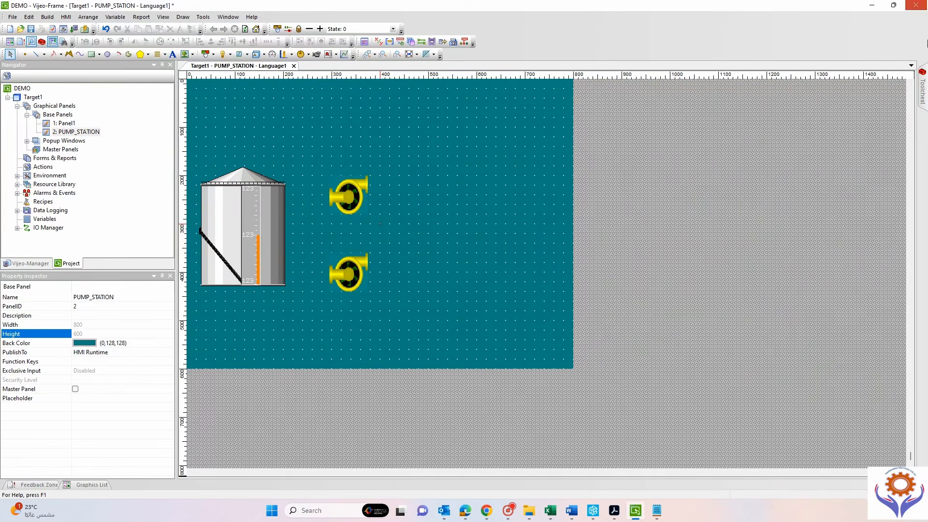
mouse_move(923, 90)
click(905, 65)
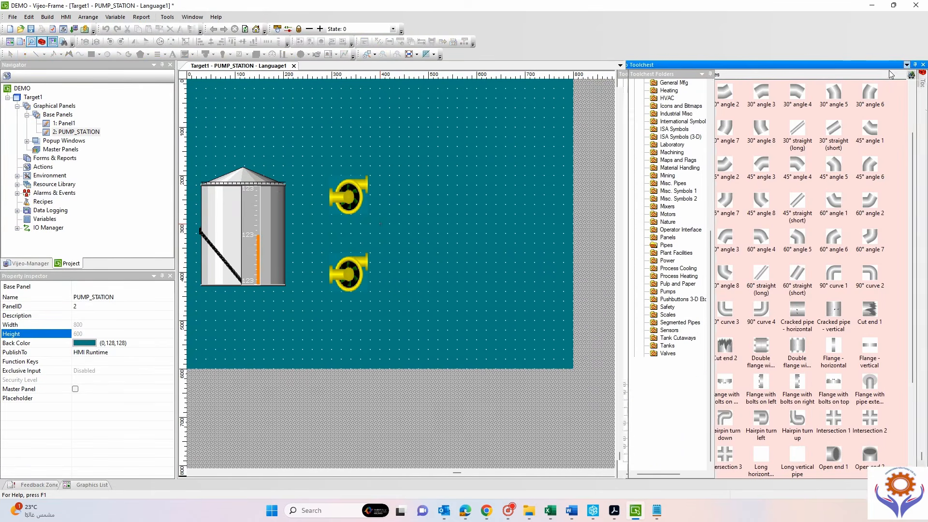
Move both pump stacks together away from the tank to left 380.
drag(303, 127, 398, 414)
drag(352, 194, 394, 194)
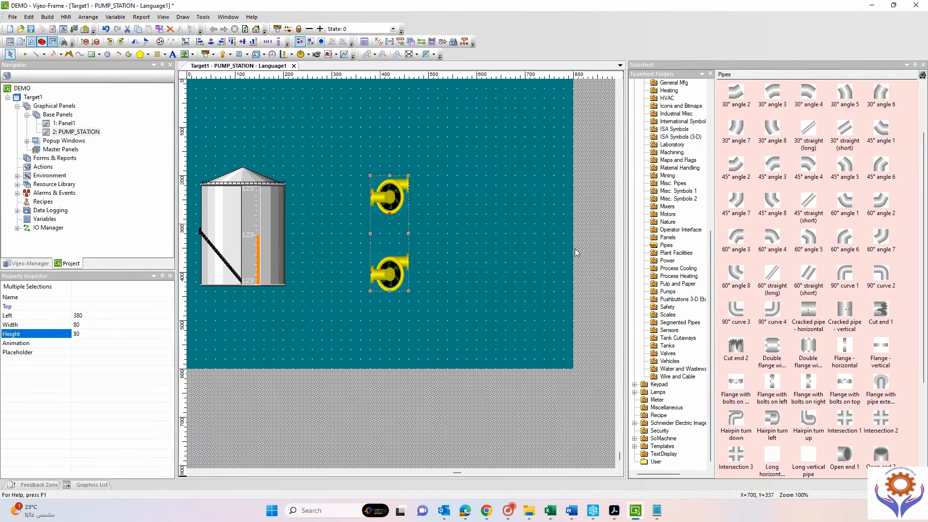
click(590, 227)
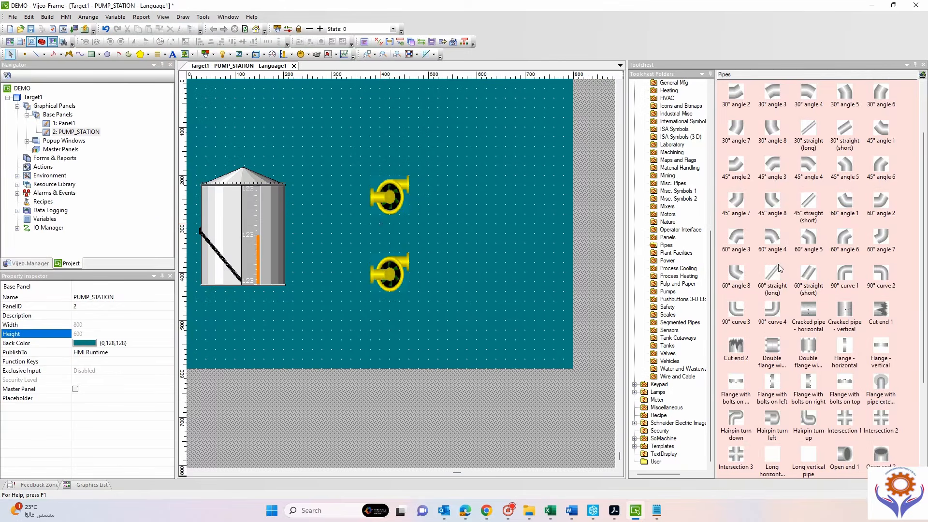
Place a horizontal pipe at left 200, top 400, running from the tank's lower side toward the lower pump.
scroll(778, 266, up, 2)
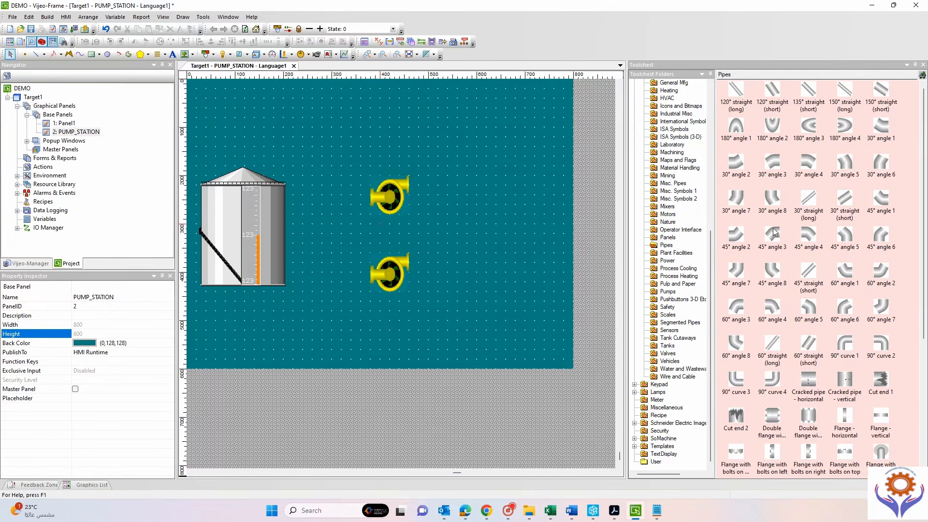
scroll(779, 261, down, 5)
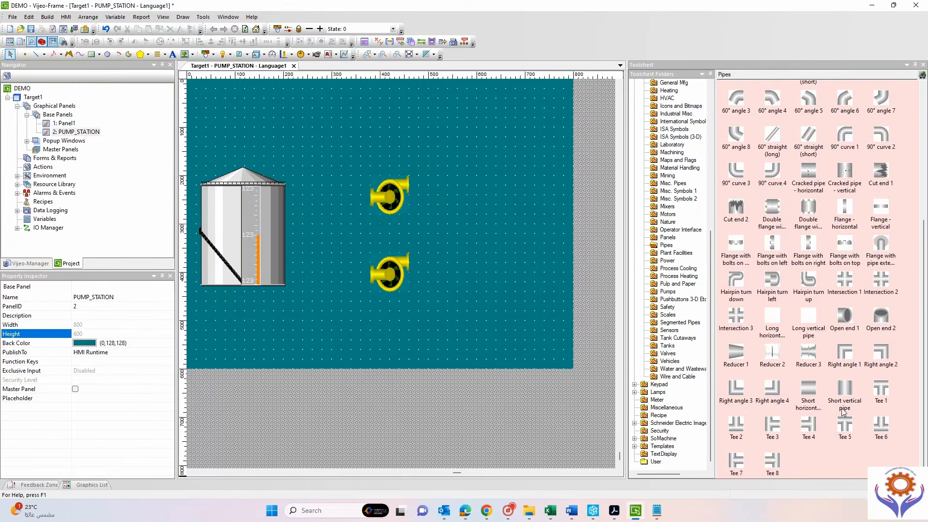
drag(813, 390, 325, 277)
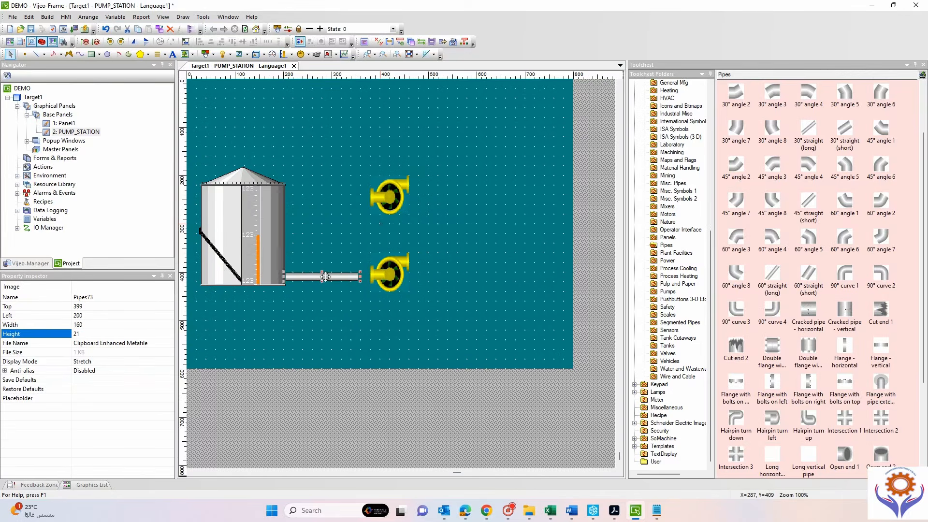
click(340, 322)
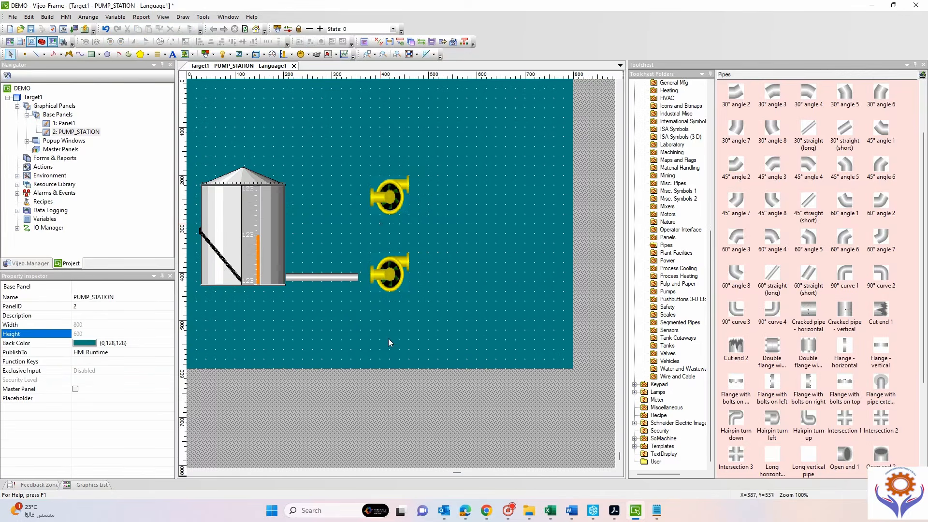
click(358, 277)
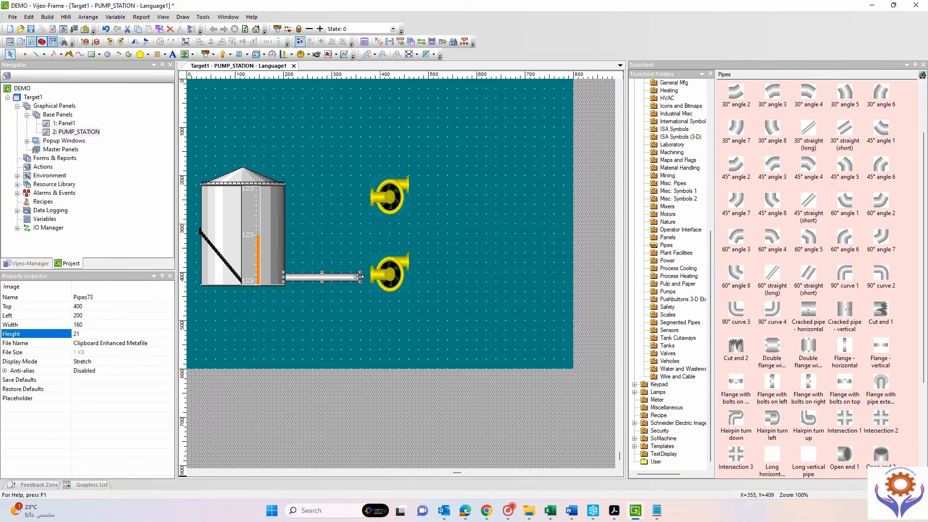
Shorten the horizontal pipe to a width of 120 and add a Right angle 4 elbow near the panel's lower edge.
drag(358, 277, 341, 277)
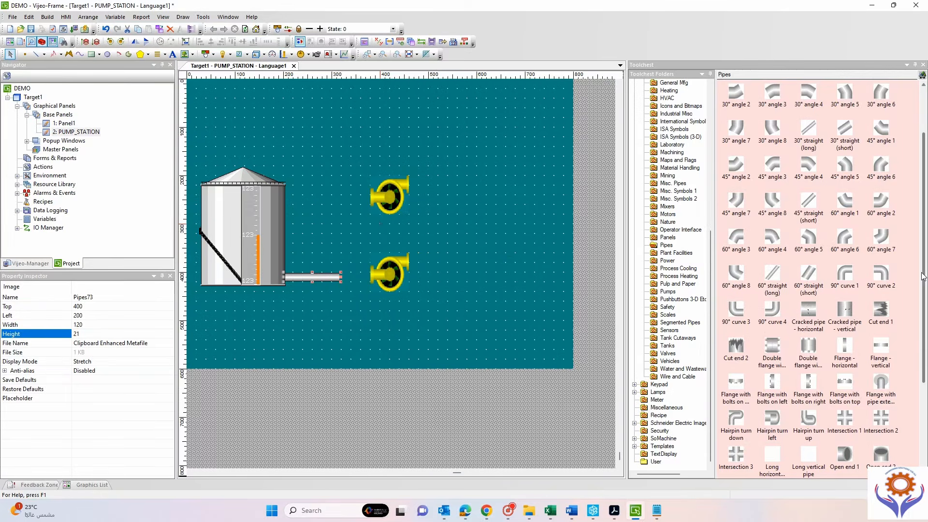
drag(924, 280, 925, 361)
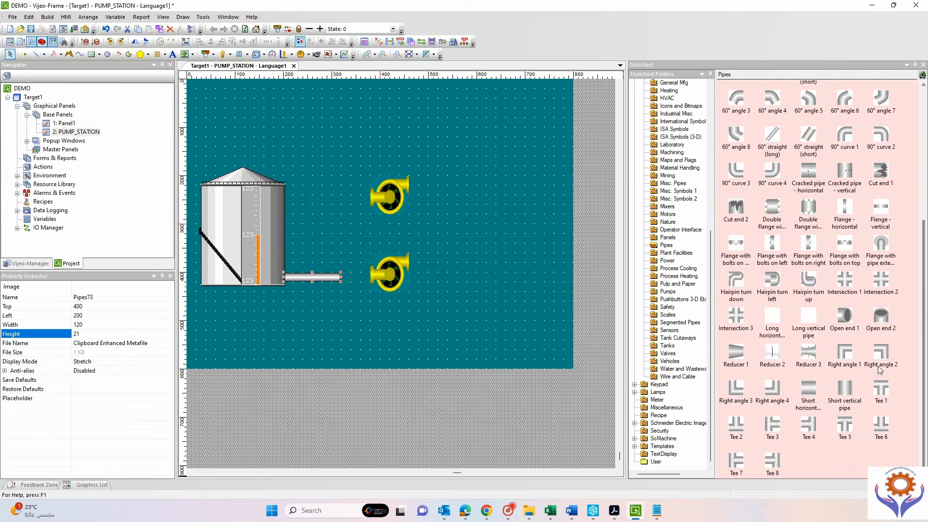
drag(775, 396, 438, 330)
Set the horizontal pipe's height to 20.
click(313, 278)
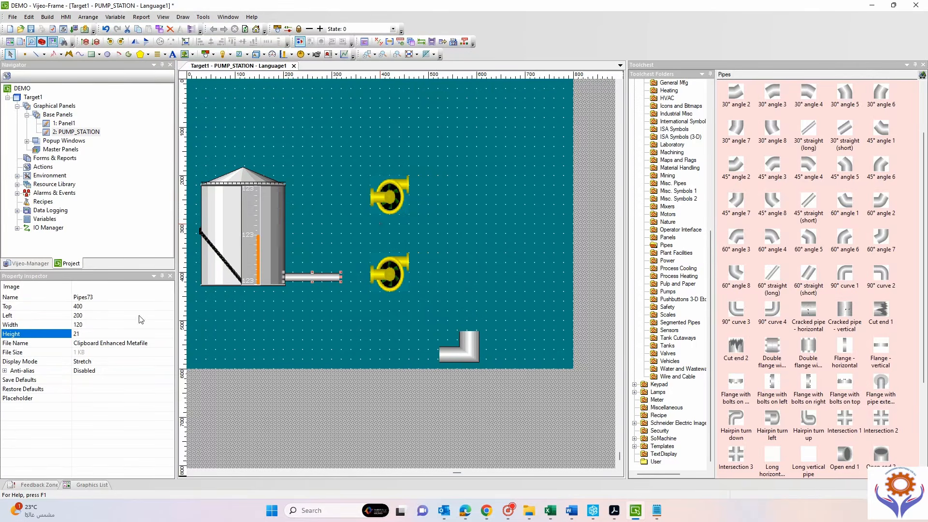
click(82, 335)
double_click(84, 337)
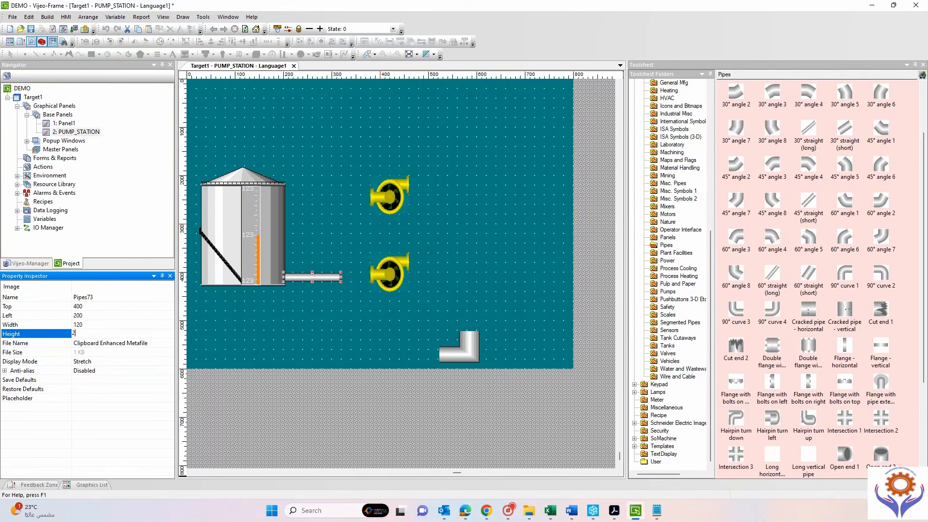
text(20)
key(Return)
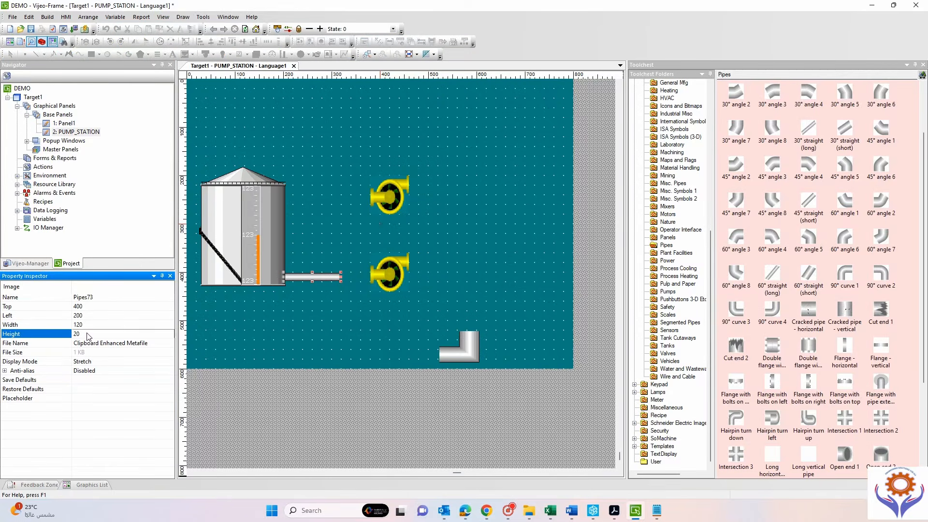
Bring the elbow just below the horizontal pipe's free end and set its height and width to 40.
click(462, 349)
drag(463, 349, 361, 325)
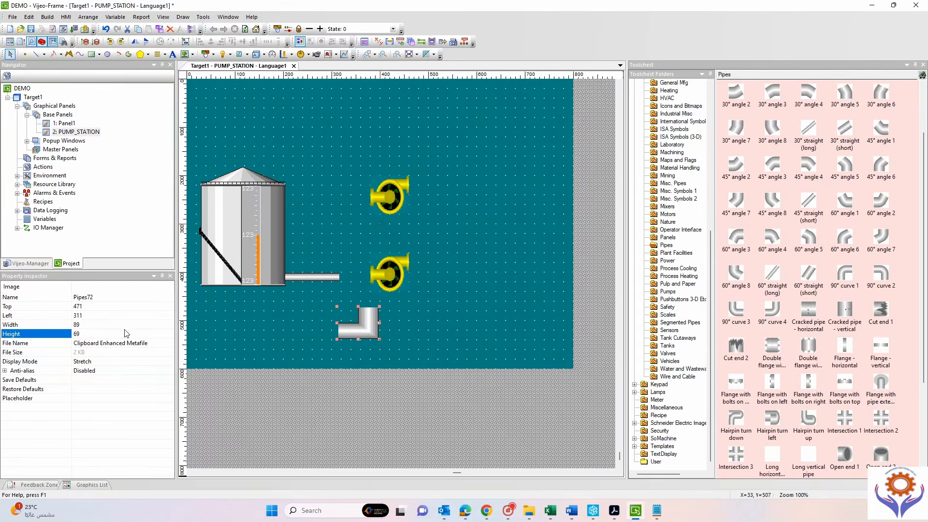
double_click(85, 337)
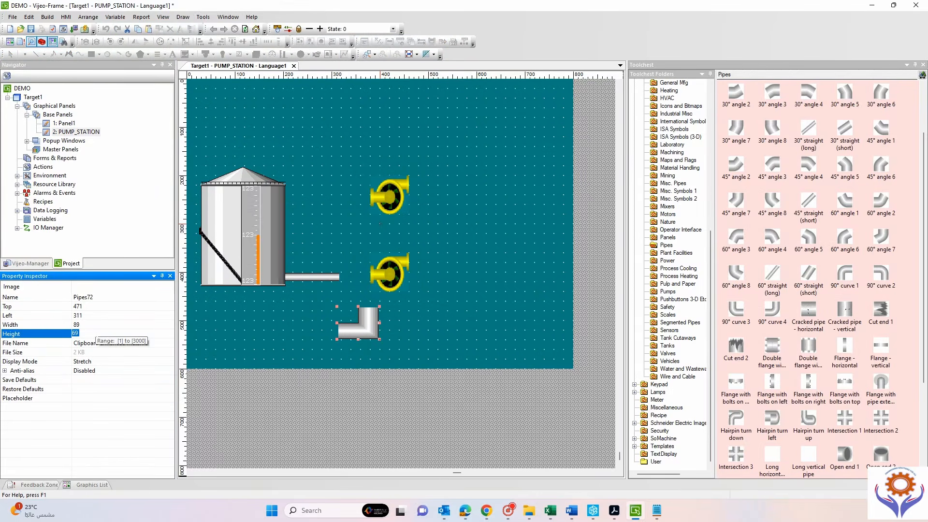
text(20)
key(Return)
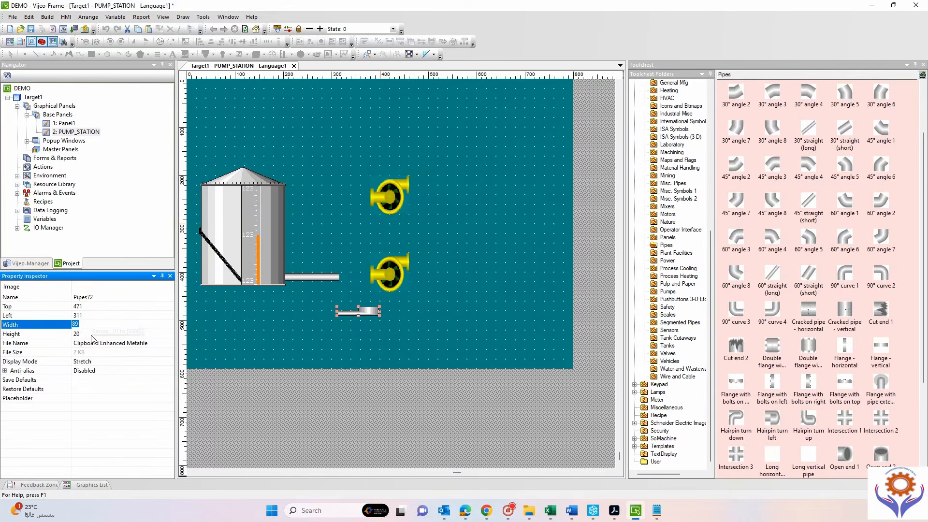
double_click(93, 334)
text(40)
key(Return)
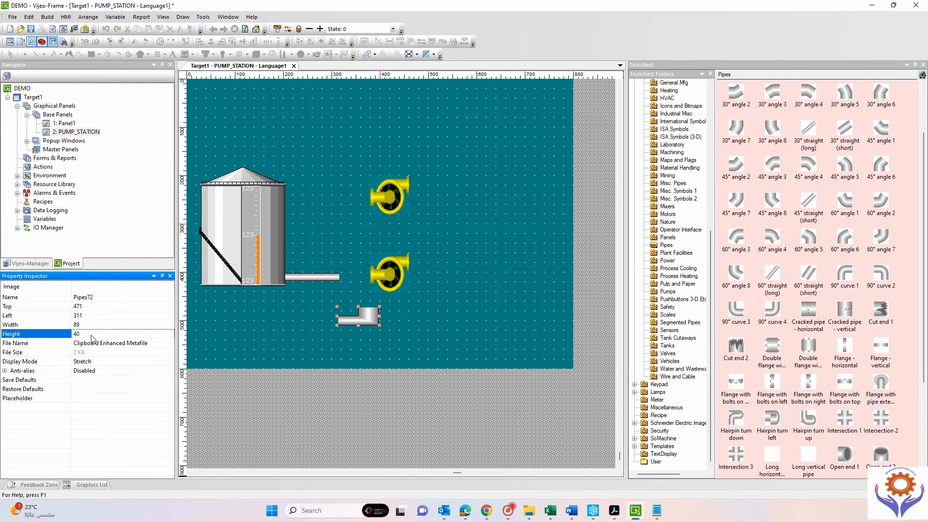
double_click(100, 325)
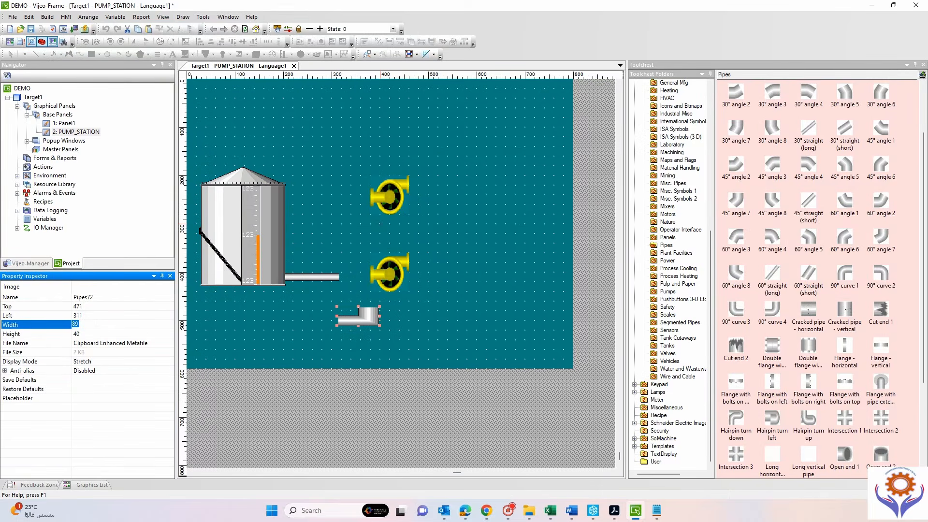
text(40)
key(Return)
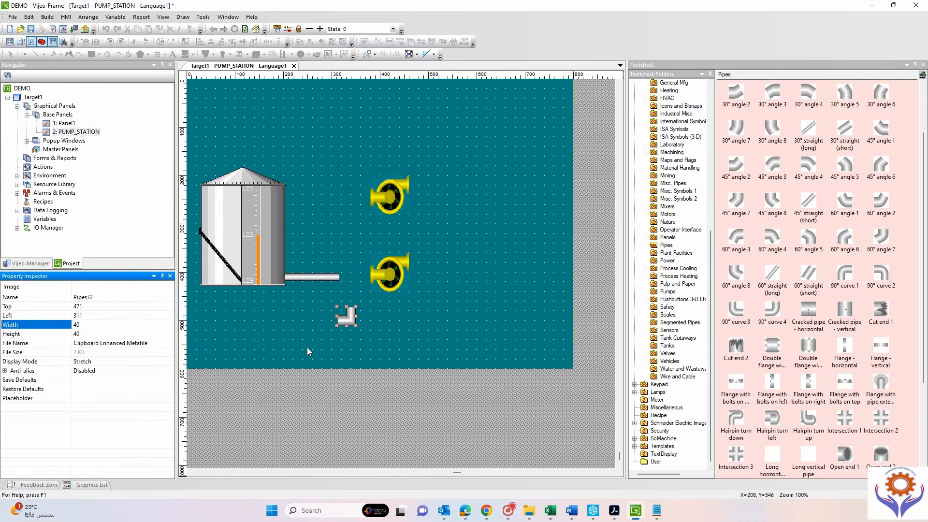
Move the elbow to left 300, top 380, so it joins the free end of the horizontal pipe.
drag(341, 315, 345, 274)
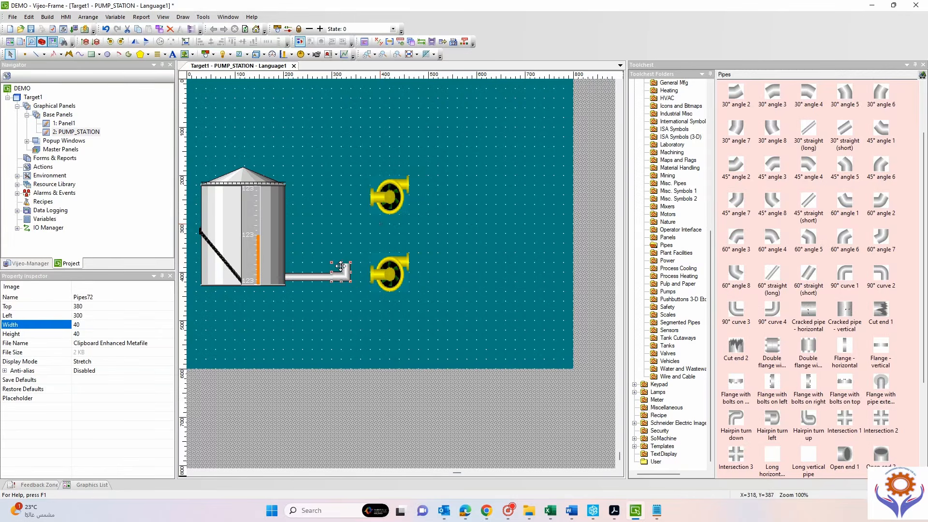
drag(342, 264, 340, 262)
click(342, 307)
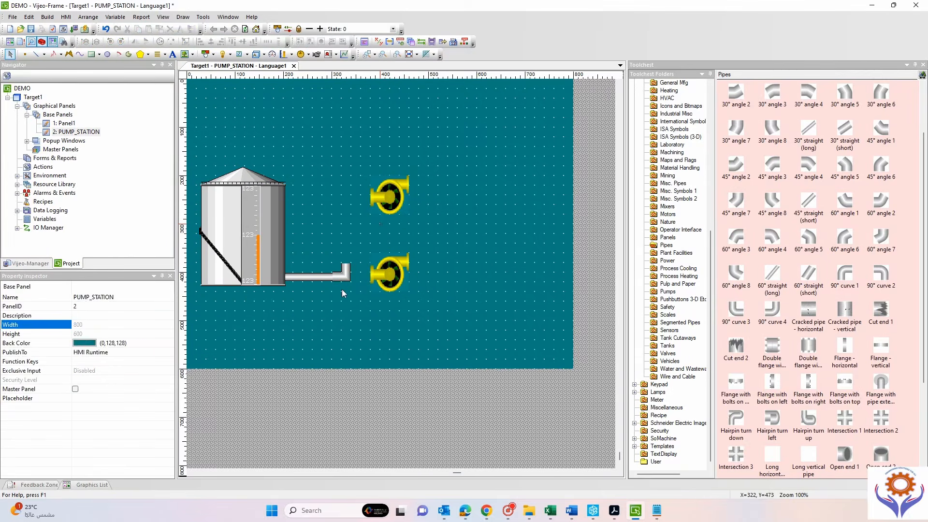
Set the elbow's height to 30 and nudge it down to top 387.
click(339, 274)
click(79, 335)
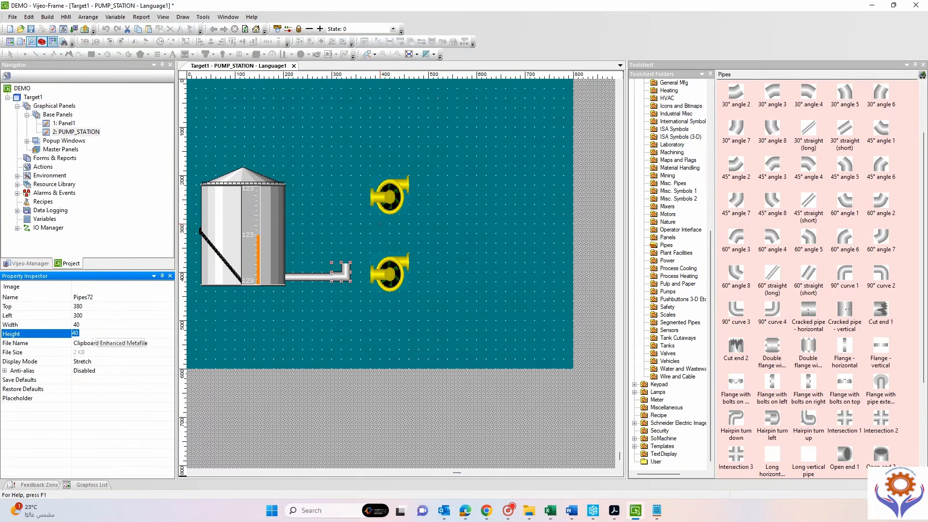
text(30)
key(Return)
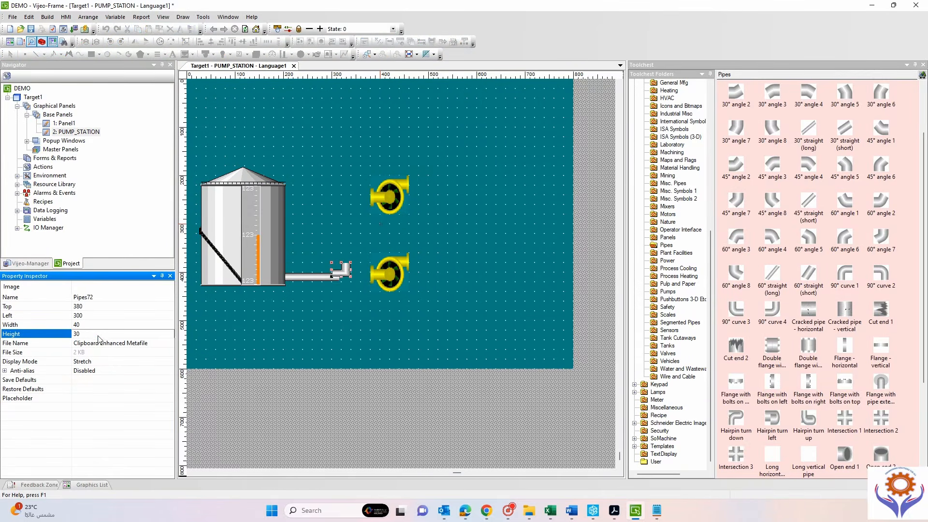
click(340, 276)
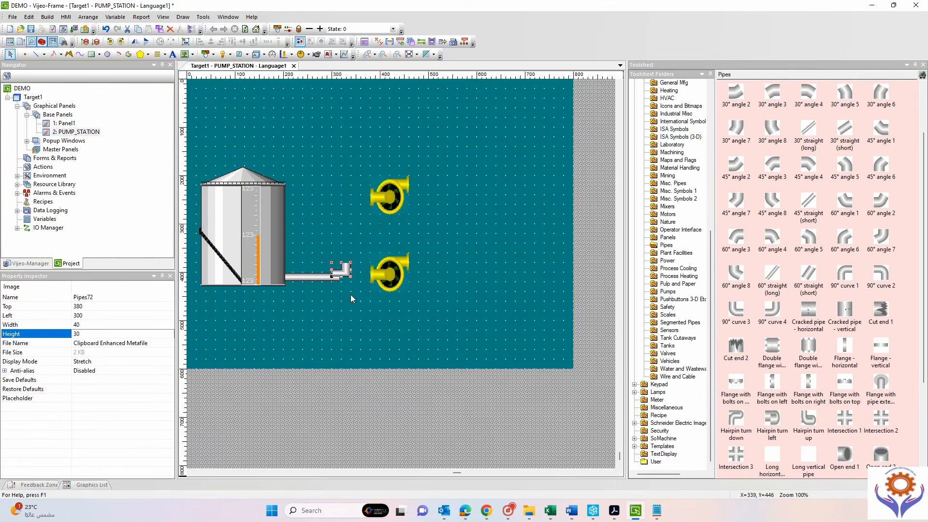
key(Down)
key(Down)
Set the elbow's height to 34 and nudge it up to top 385.
click(80, 335)
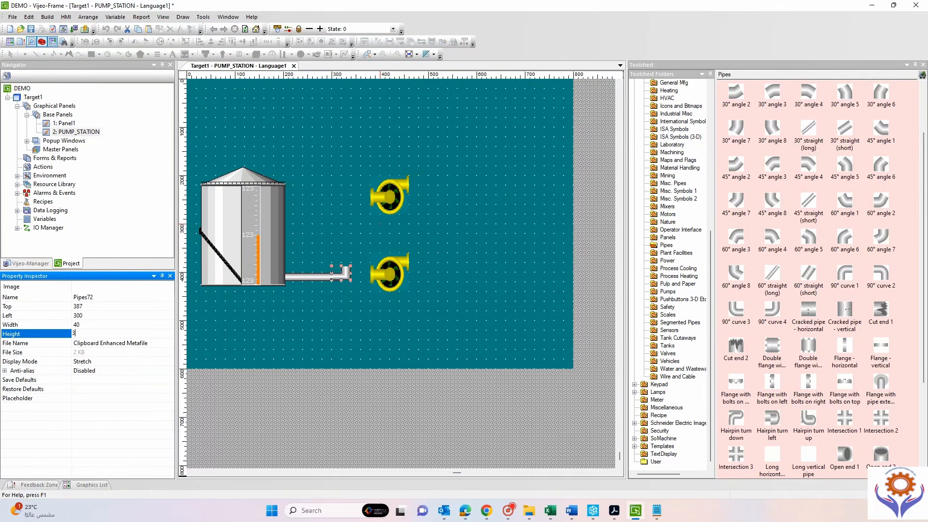
key(Return)
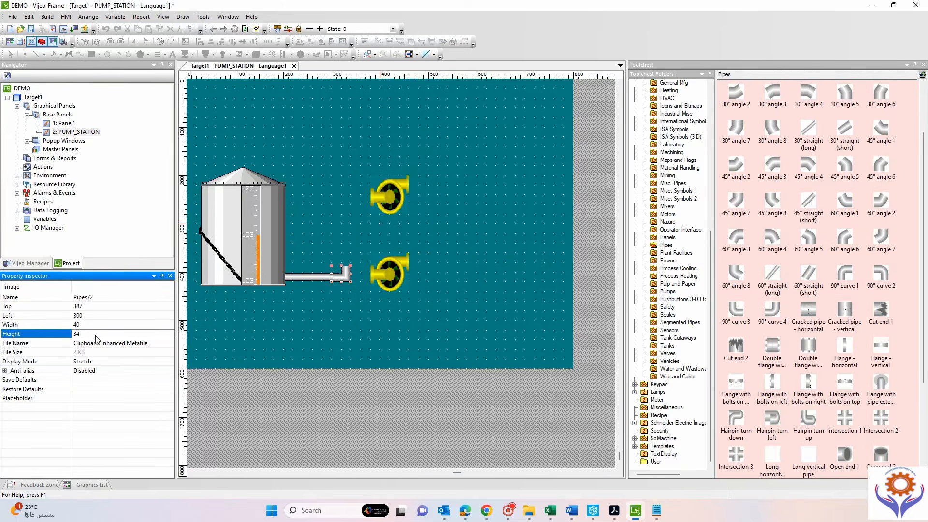
key(Up)
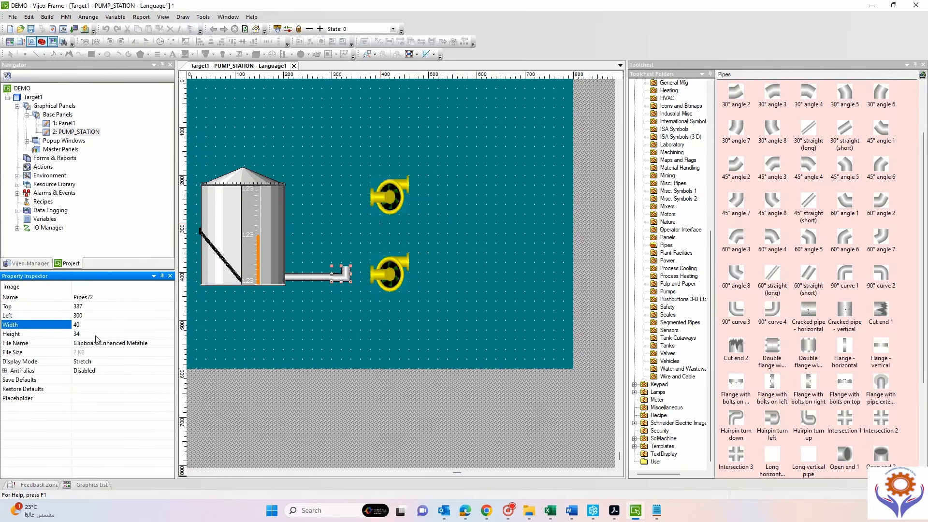
click(346, 276)
key(Up)
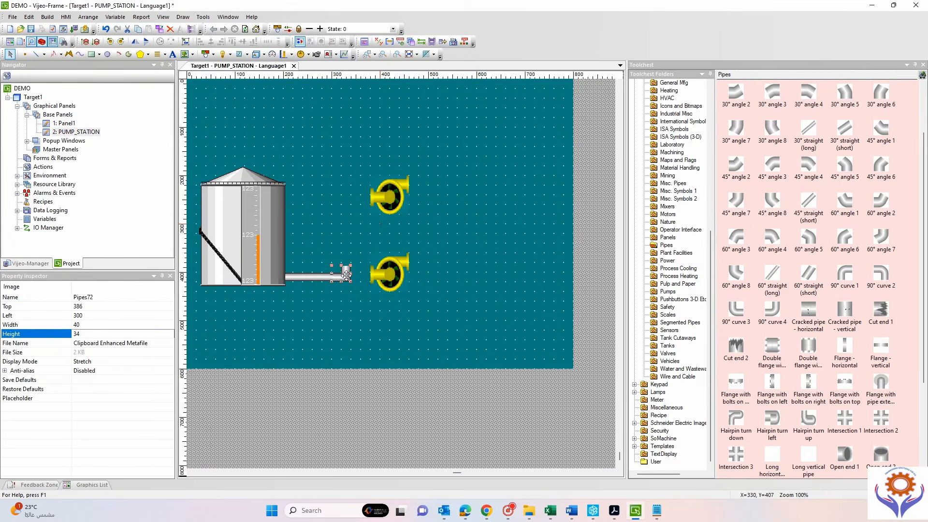
key(Up)
click(451, 423)
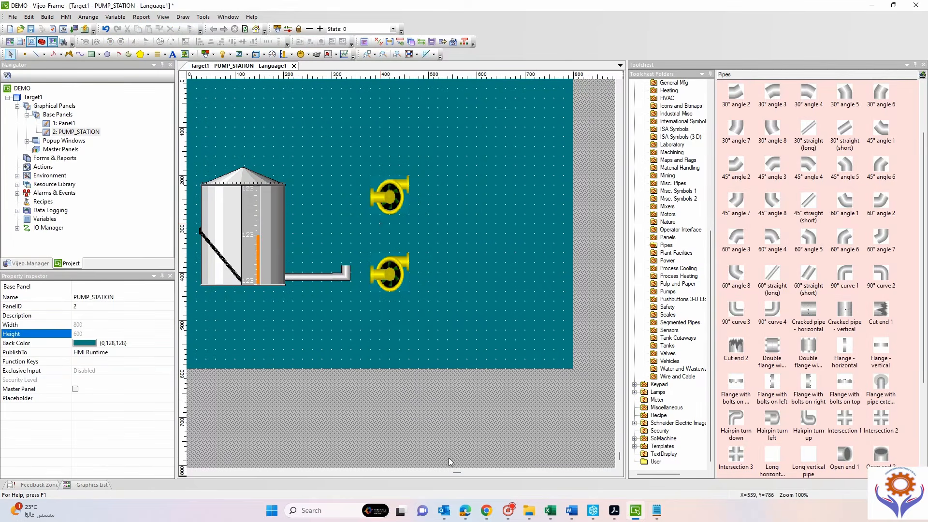
Shift both pump stacks together by about 20 to the right and 60 upward.
drag(345, 149, 426, 308)
drag(396, 187, 406, 166)
click(419, 389)
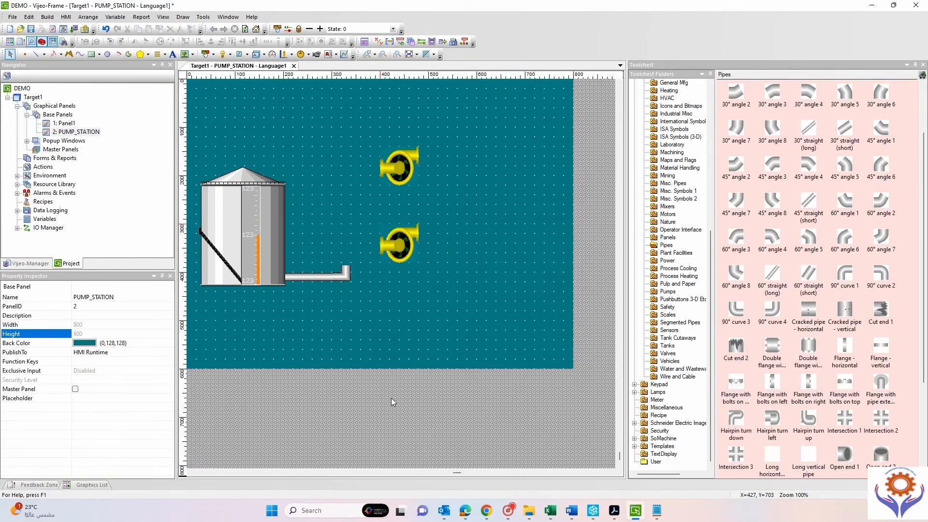
Set the elbow's height to 33 and nudge it down slightly to line up with the horizontal pipe.
click(337, 277)
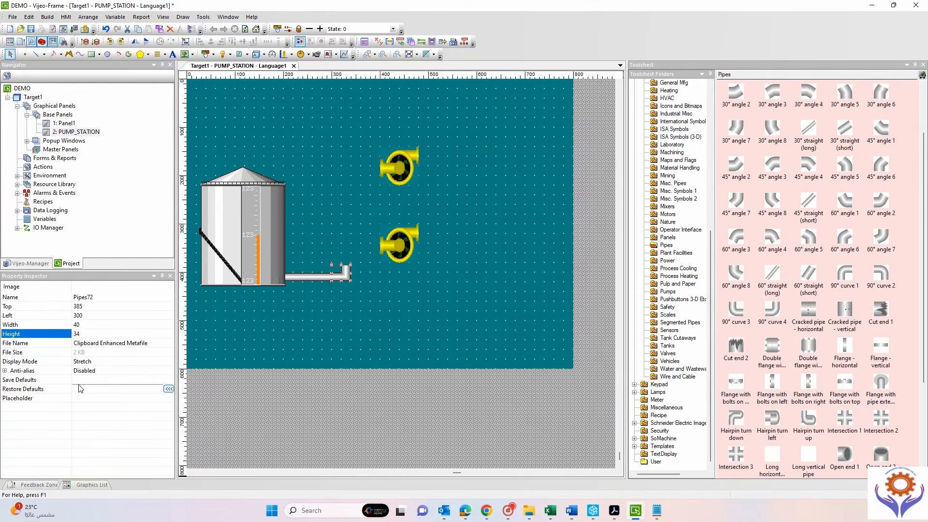
click(77, 333)
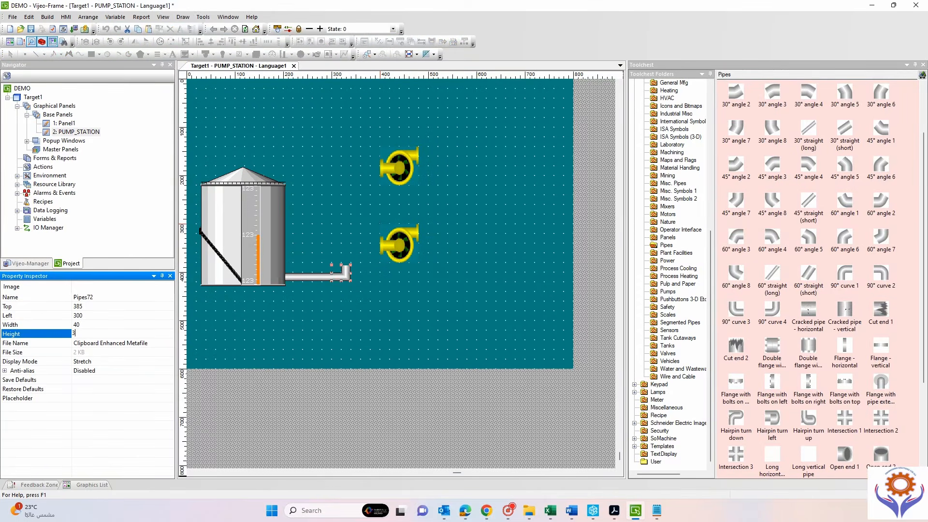
key(Return)
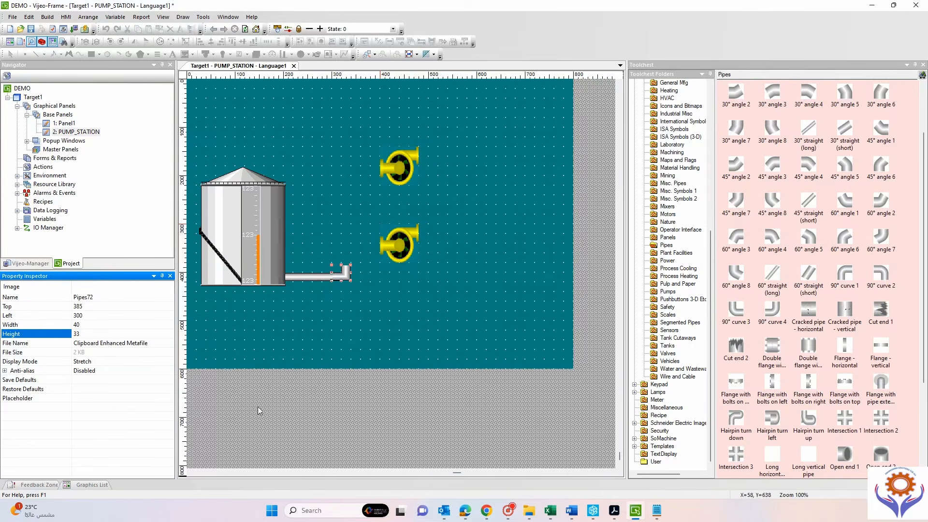
click(345, 270)
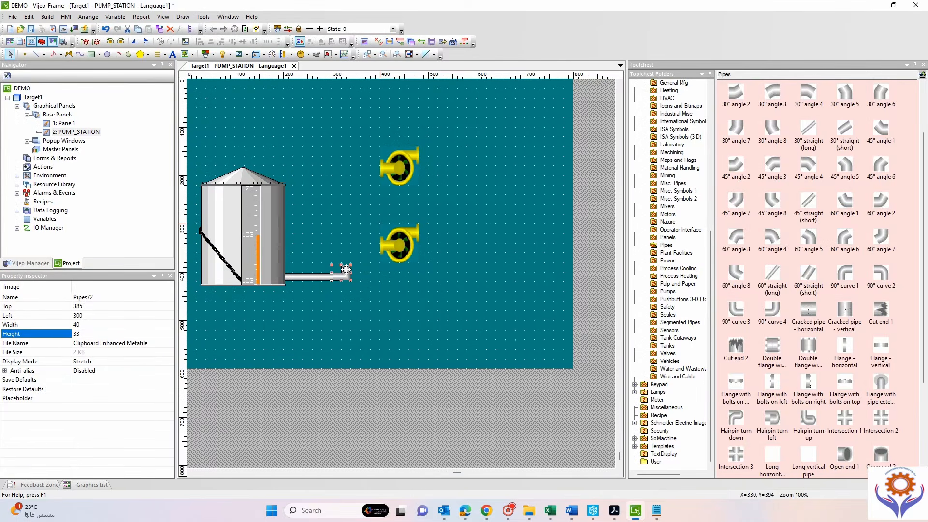
key(Down)
click(389, 391)
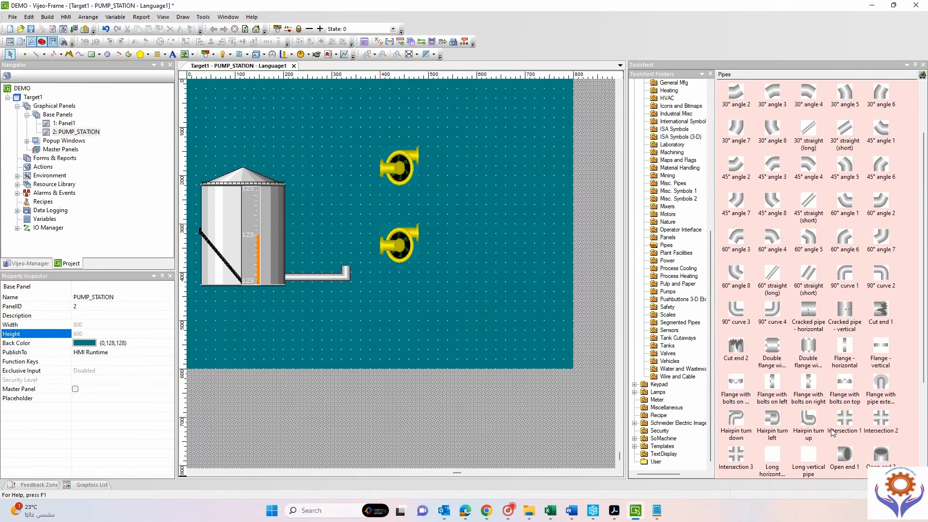
Add a Short vertical pipe between the tank and the pumps at top 160 and narrow it to about 19 wide.
scroll(820, 430, down, 3)
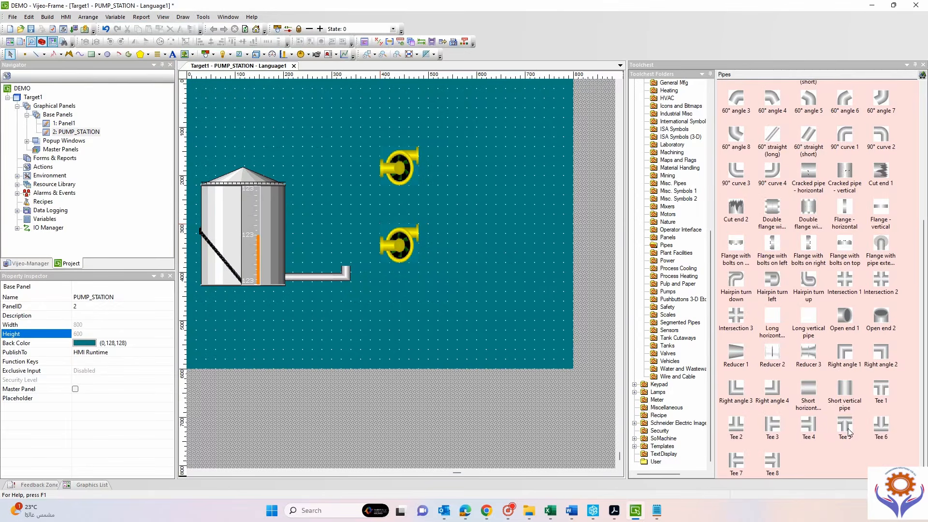
click(843, 390)
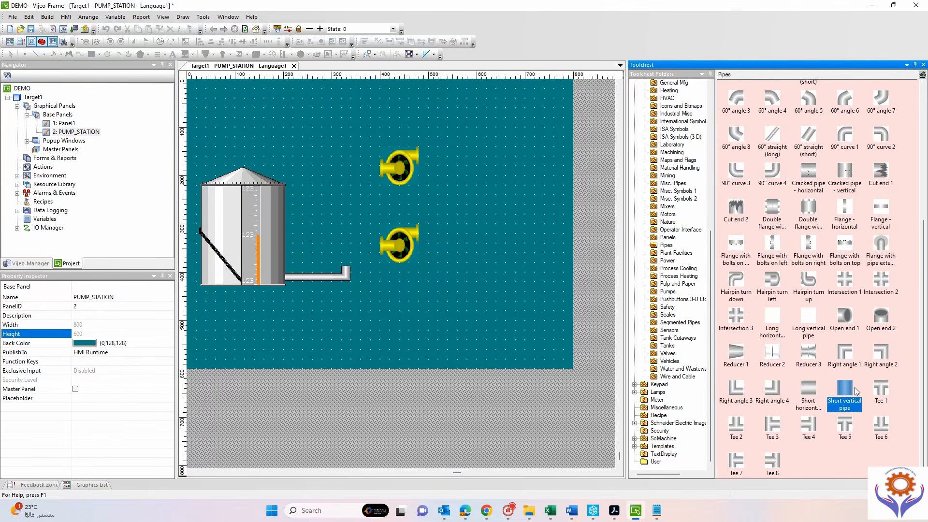
drag(842, 391, 317, 186)
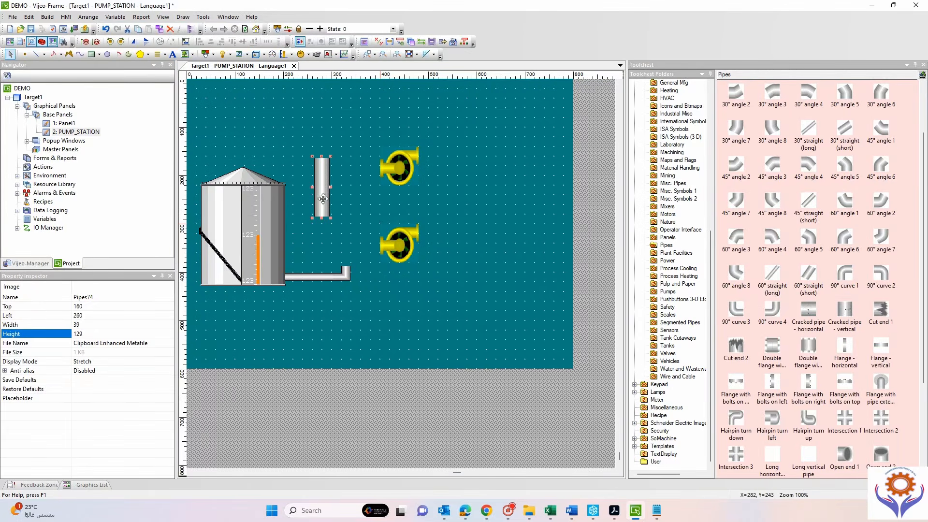
click(304, 274)
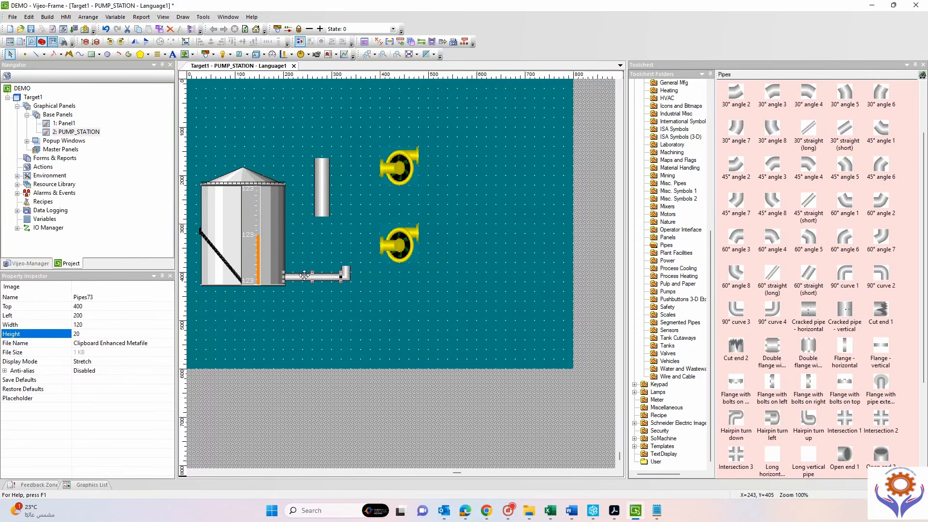
click(325, 178)
drag(316, 187, 326, 187)
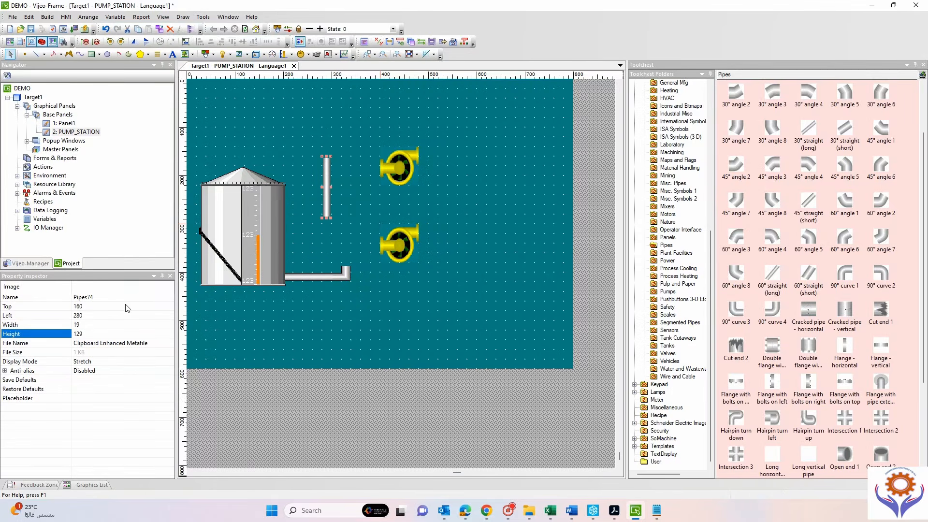
Set the vertical pipe's width to 20 and move it to left 320, top 271, standing on the elbow.
click(95, 327)
text(20)
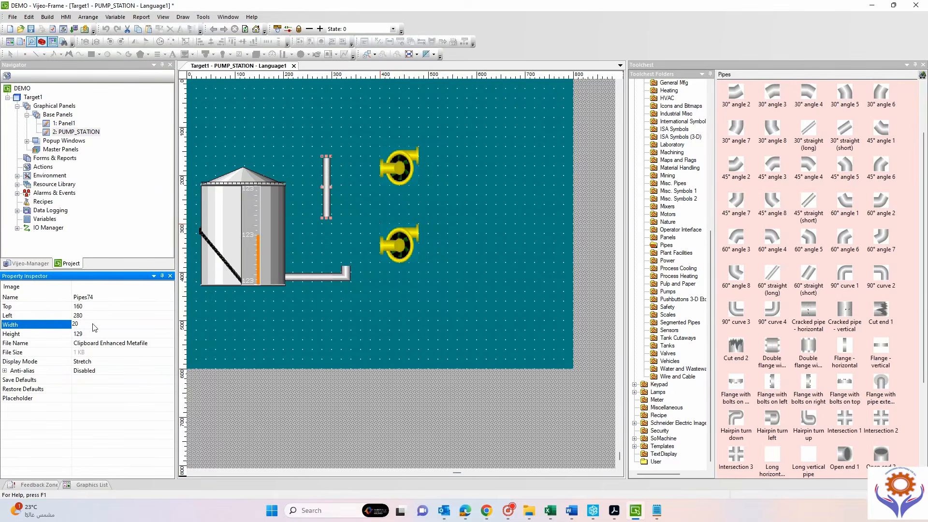
key(Return)
click(327, 192)
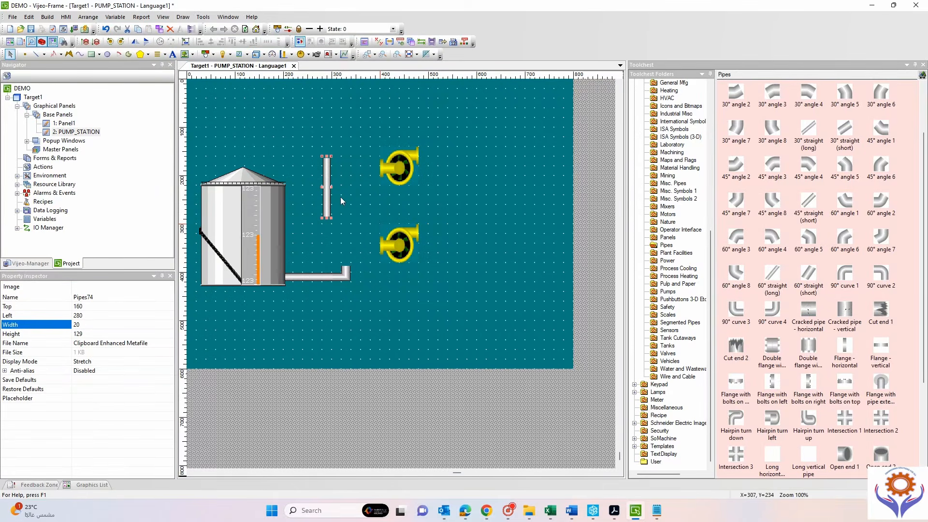
drag(329, 191, 345, 247)
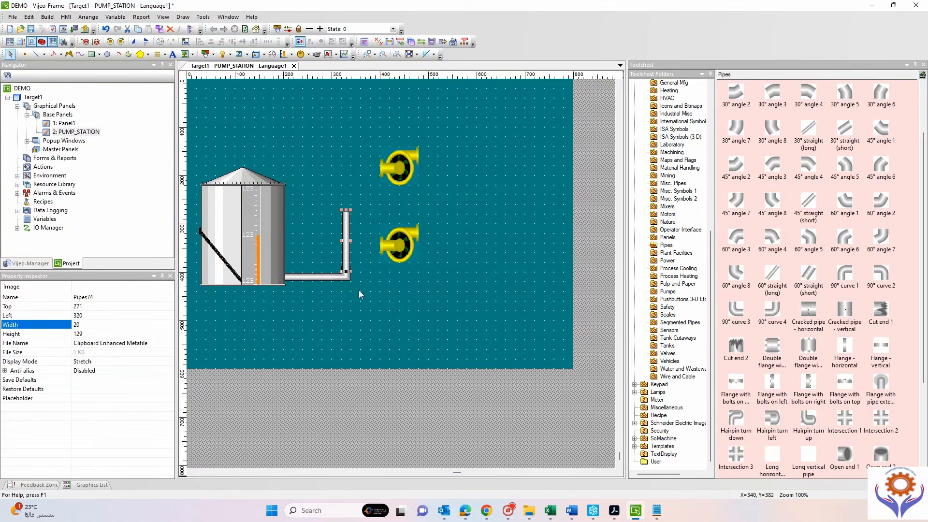
Set the vertical pipe's width to 22 and shift it to left 318, top 266.
click(348, 363)
click(345, 236)
click(85, 325)
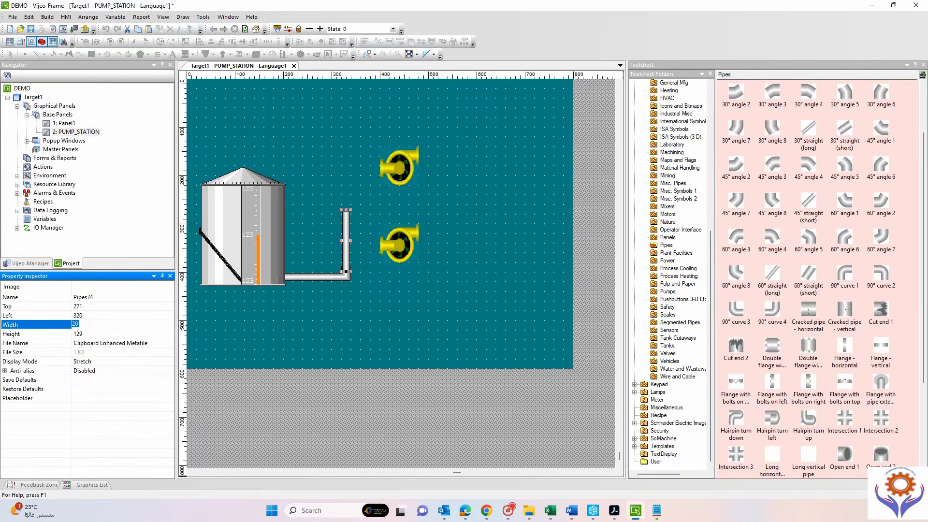
click(85, 324)
key(Return)
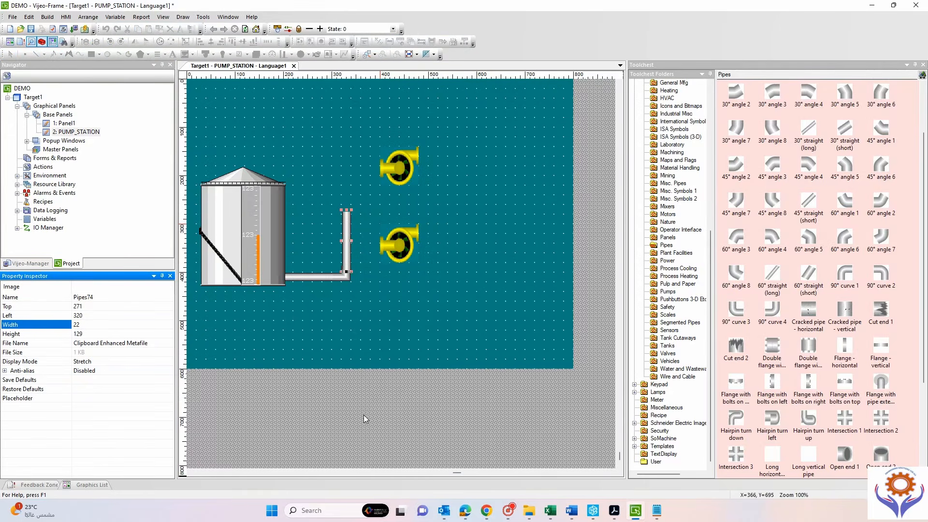
click(349, 239)
key(Up)
key(Up)
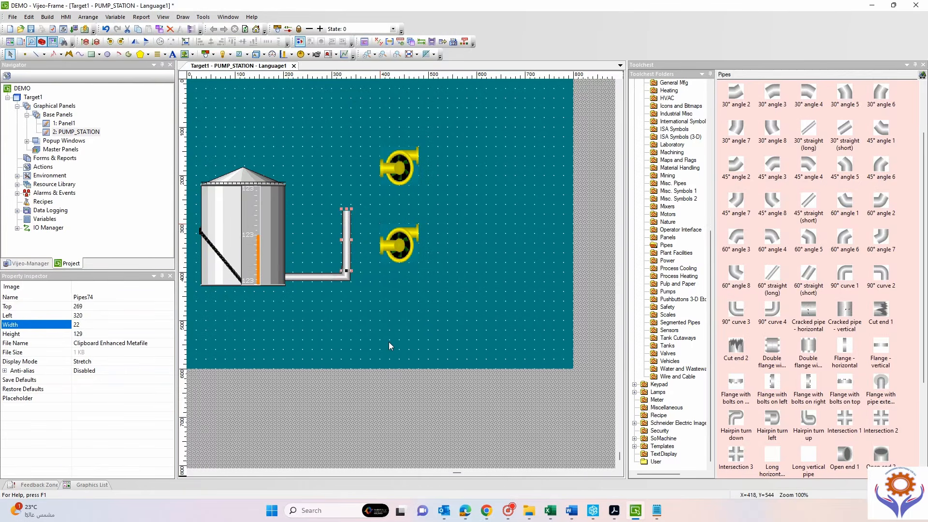
click(390, 345)
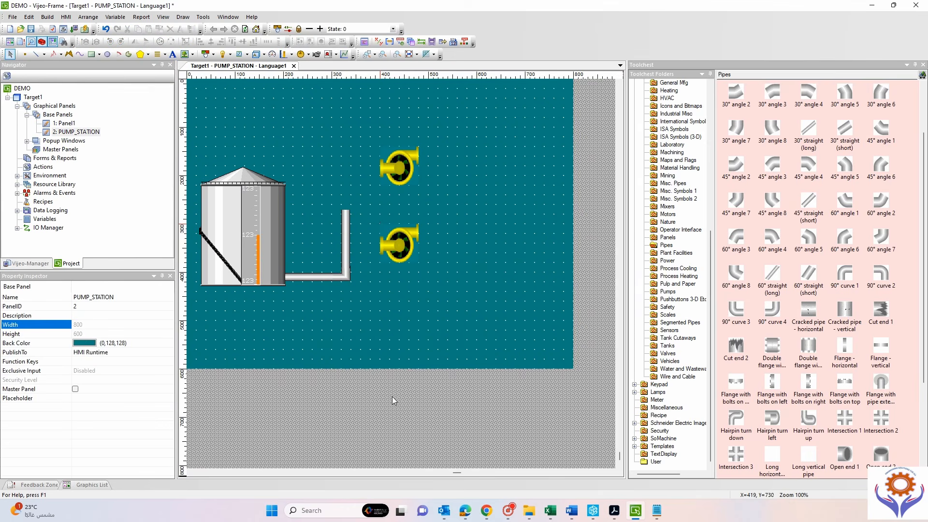
click(345, 235)
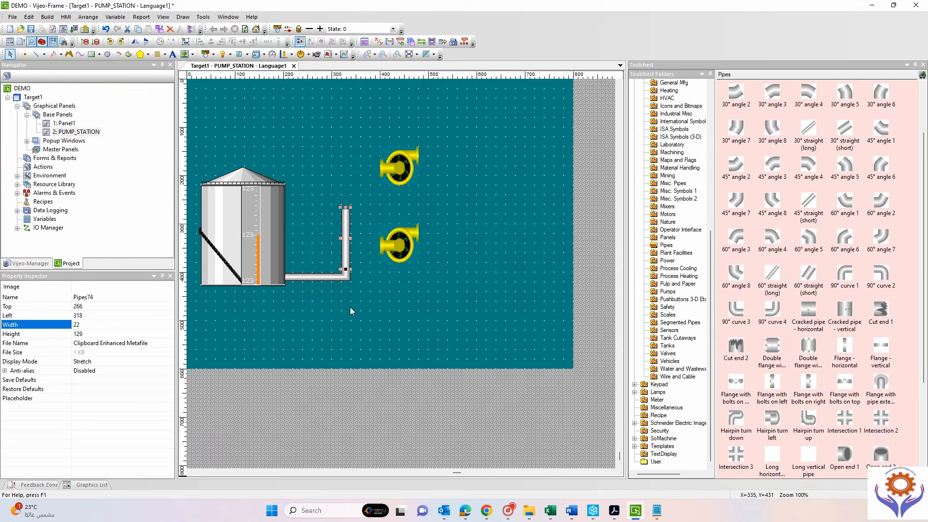
click(367, 397)
Set the vertical pipe's width to 23.
click(344, 247)
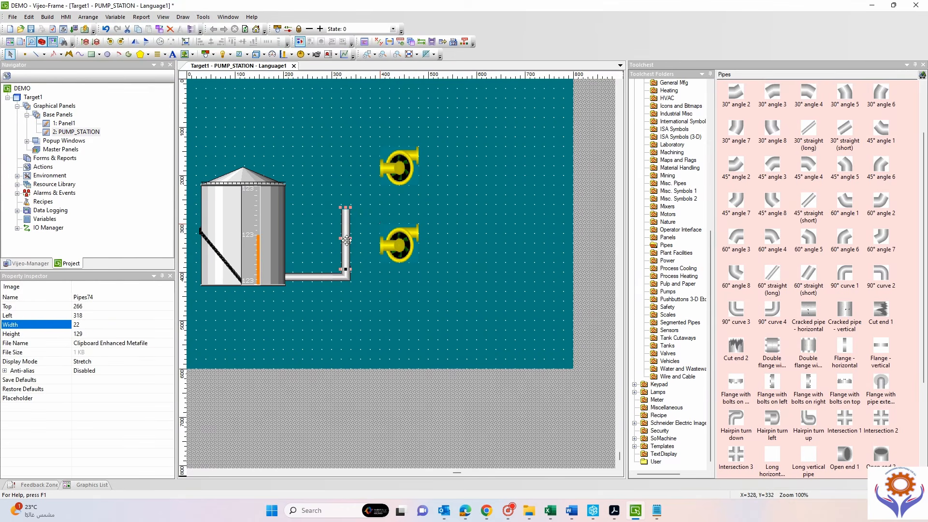
click(90, 324)
click(93, 325)
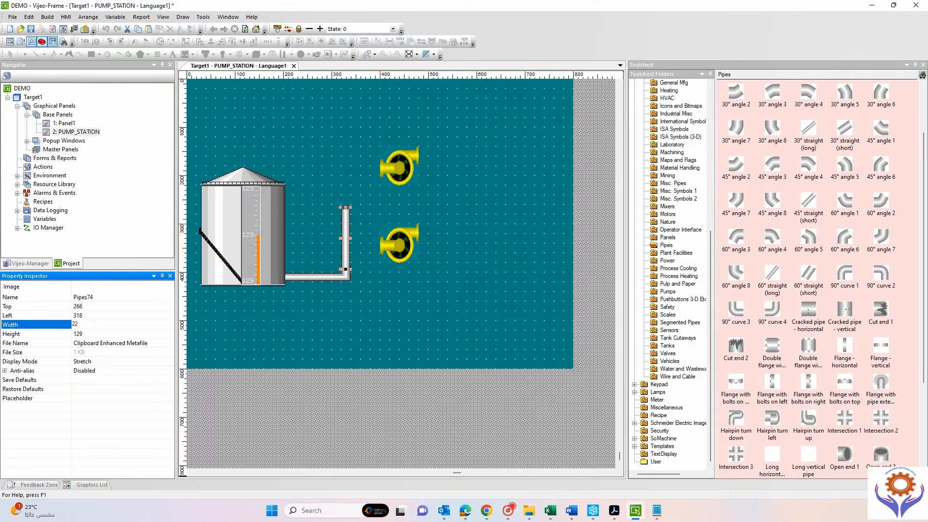
text(3)
key(Return)
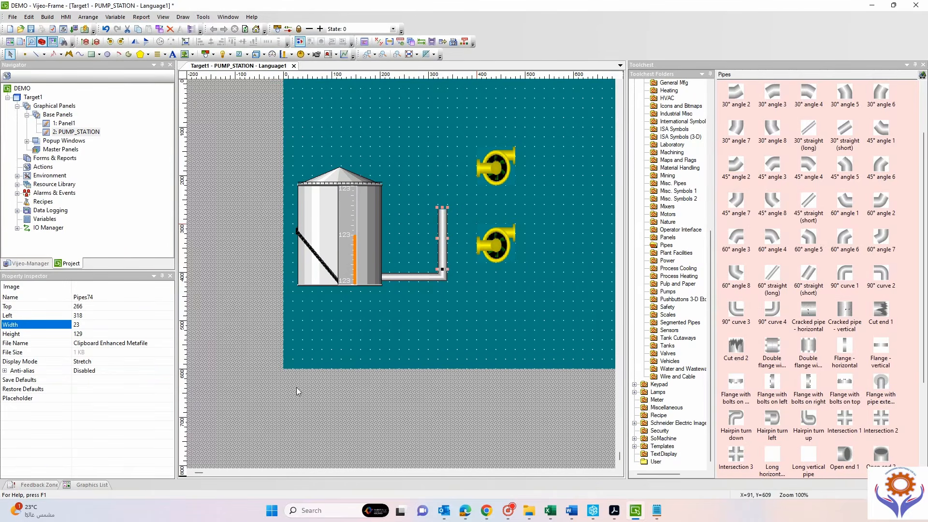
drag(198, 473, 460, 484)
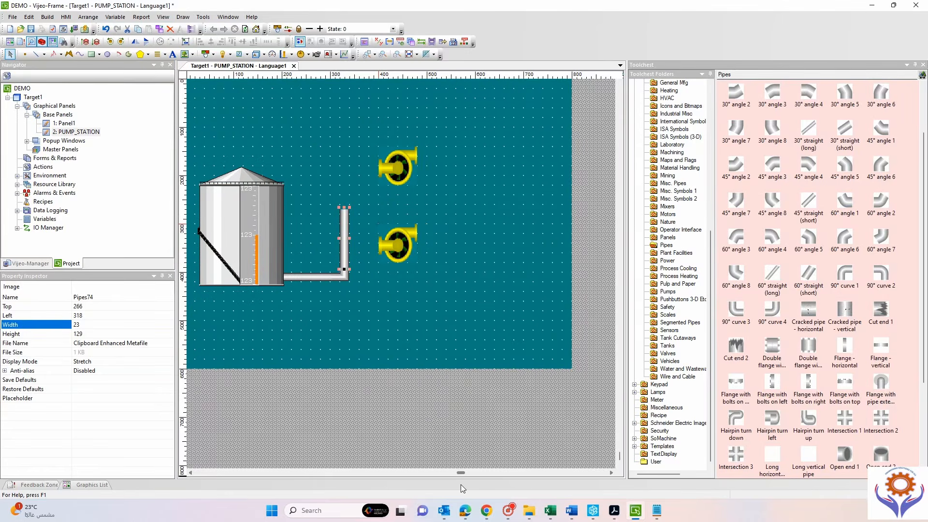
click(358, 272)
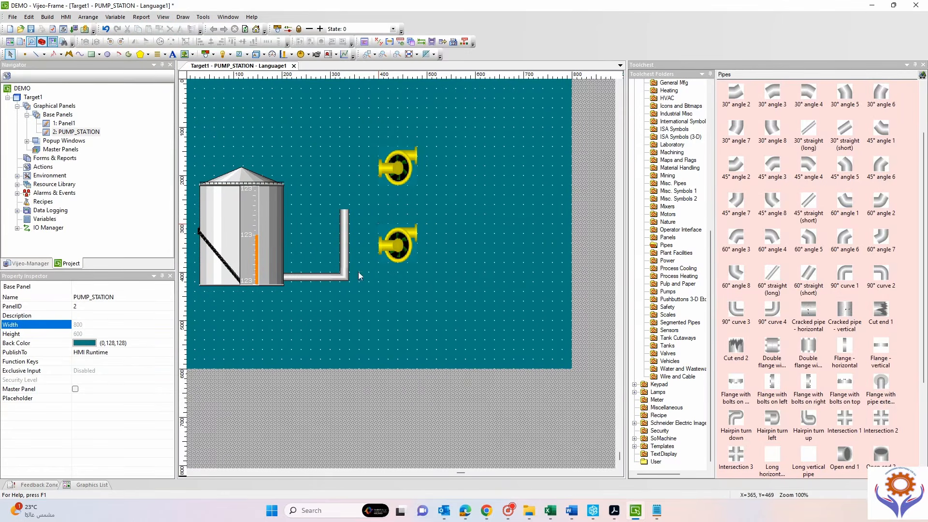
Stretch the vertical pipe upward to top 200, giving it a height of 195, and narrow it to 20 wide.
click(346, 225)
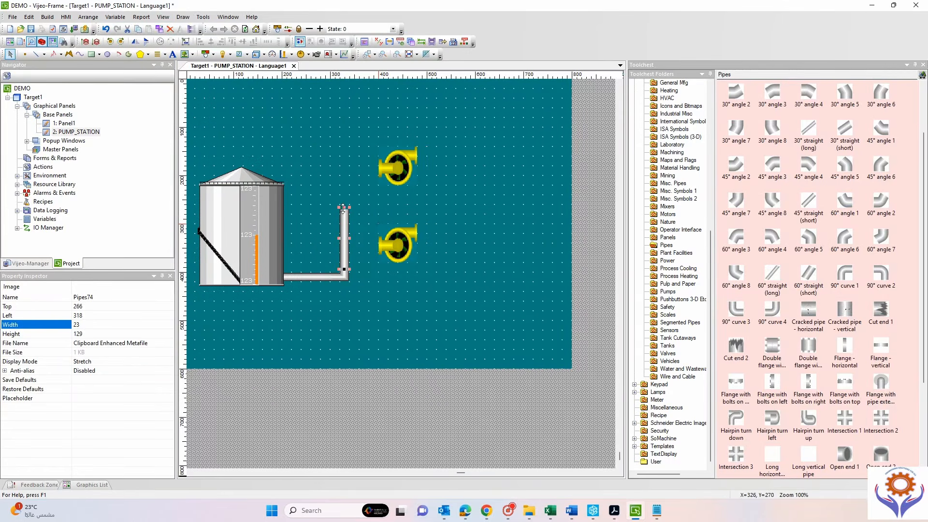
drag(345, 212, 342, 179)
click(429, 410)
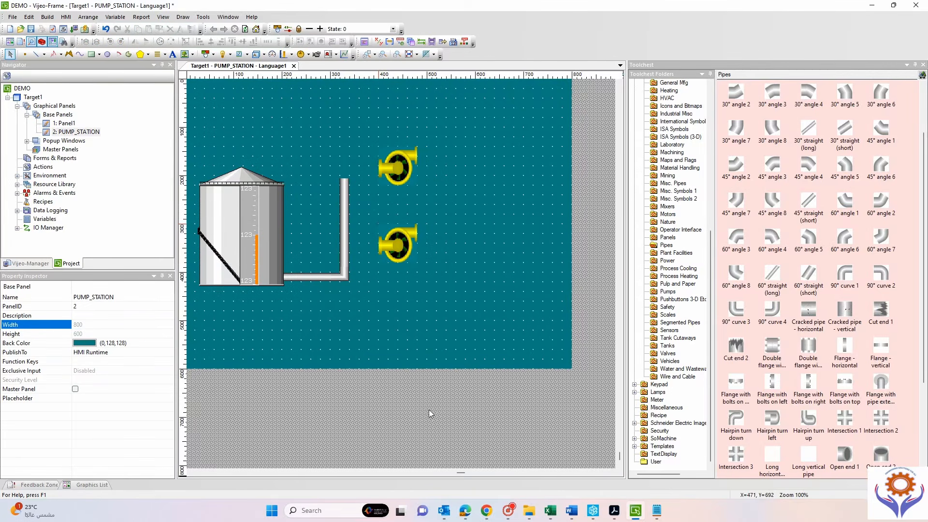
click(346, 223)
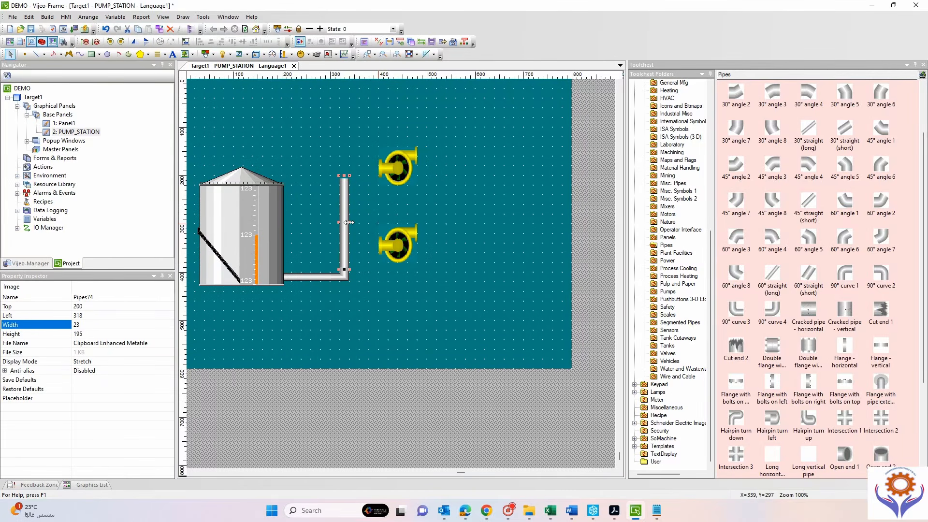
drag(348, 222, 345, 222)
click(87, 324)
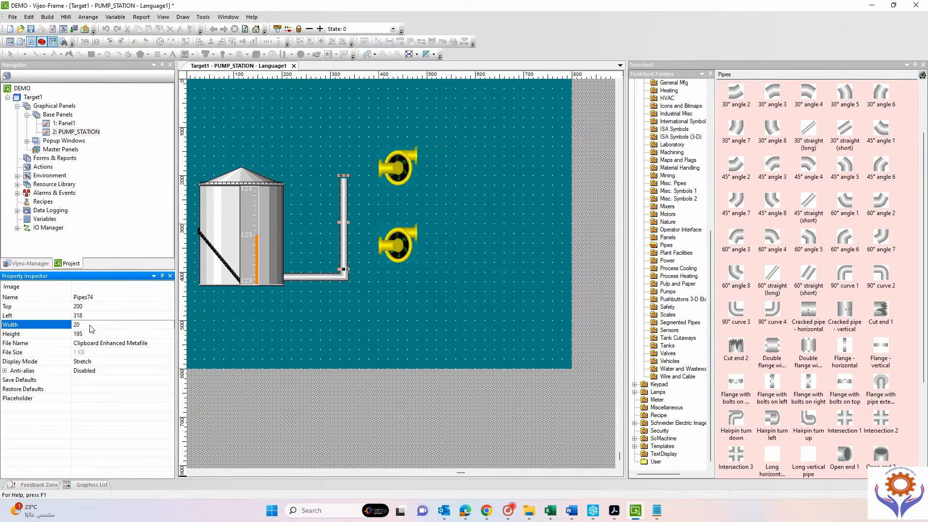
click(370, 356)
Set the width of the elbow at the foot of the vertical pipe to 33.
click(344, 277)
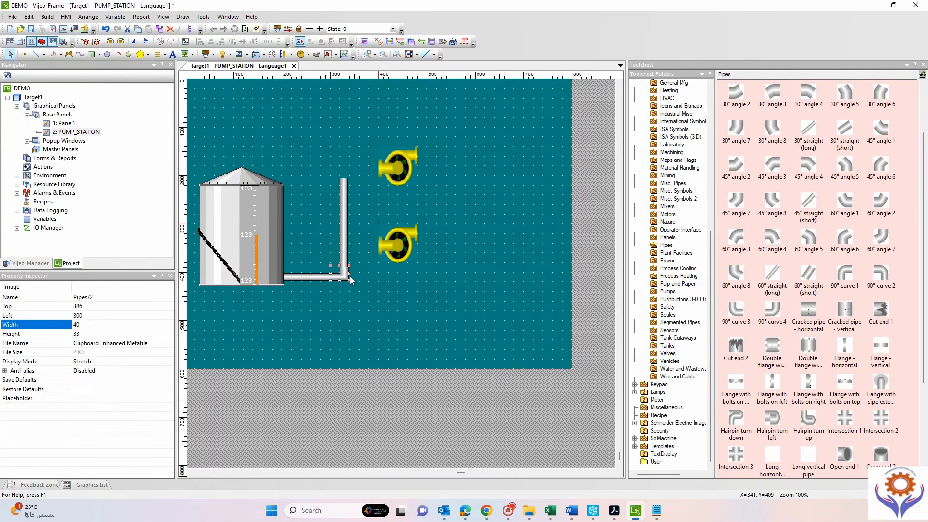
drag(345, 273, 346, 273)
click(344, 254)
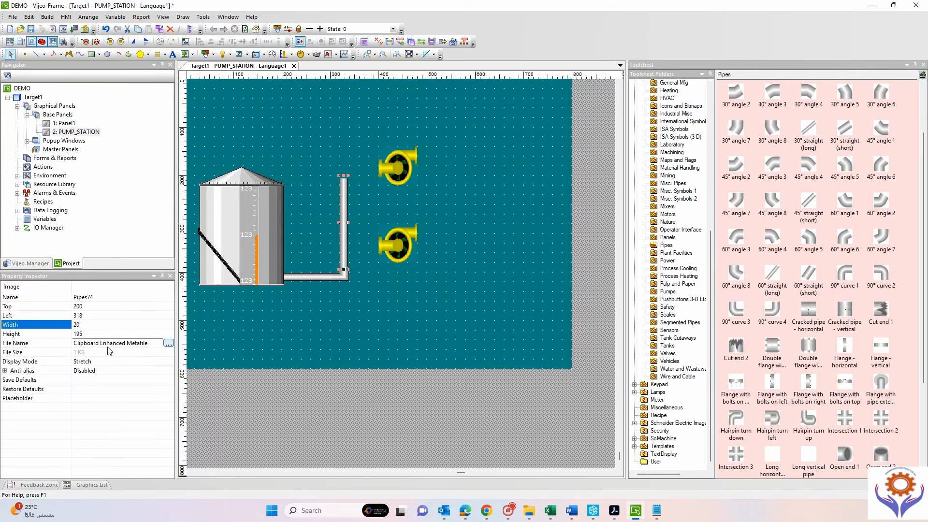
click(341, 277)
click(76, 324)
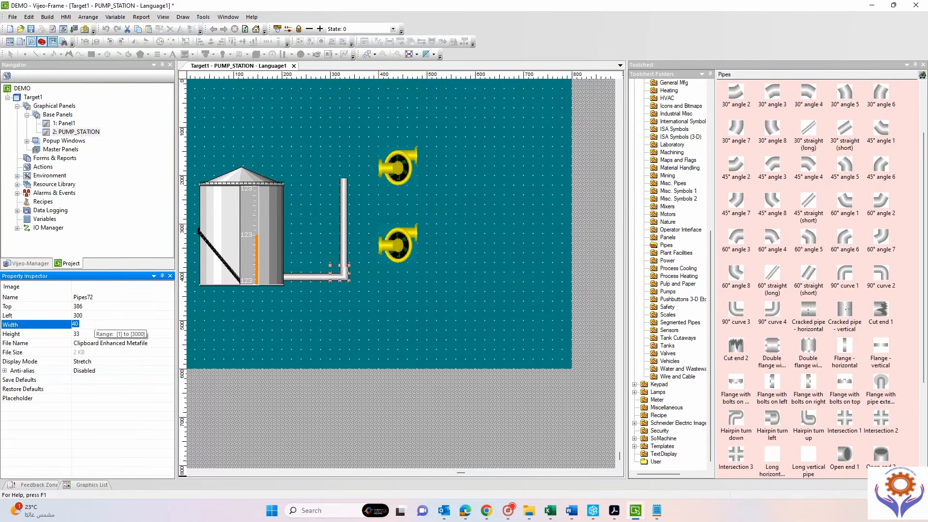
text(33)
key(Return)
click(340, 364)
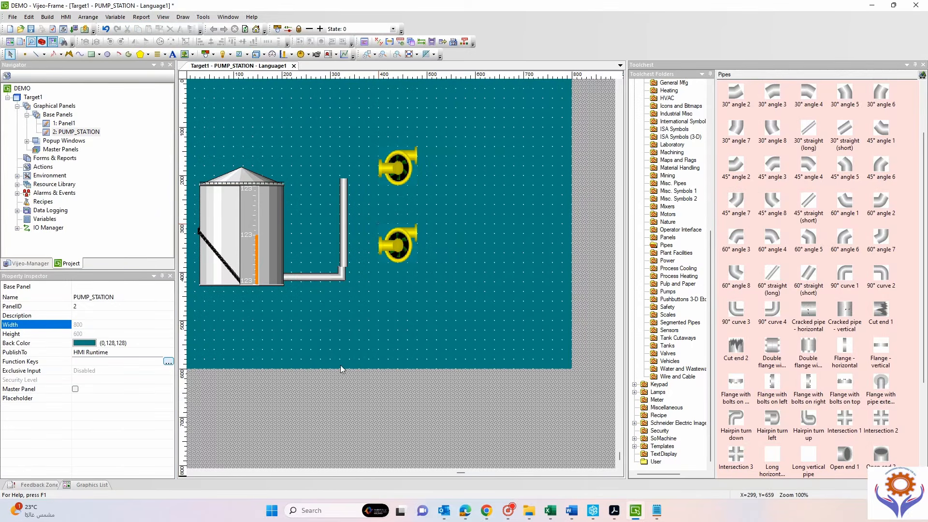
Nudge the vertical pipe left to 314 so it lines up with the narrowed elbow.
click(346, 241)
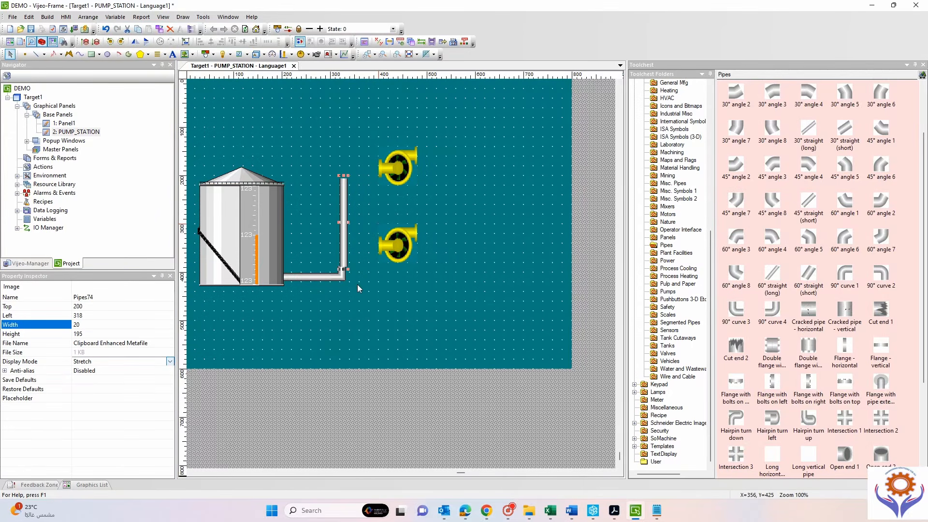
key(Left)
key(Left)
key(Left)
key(Left)
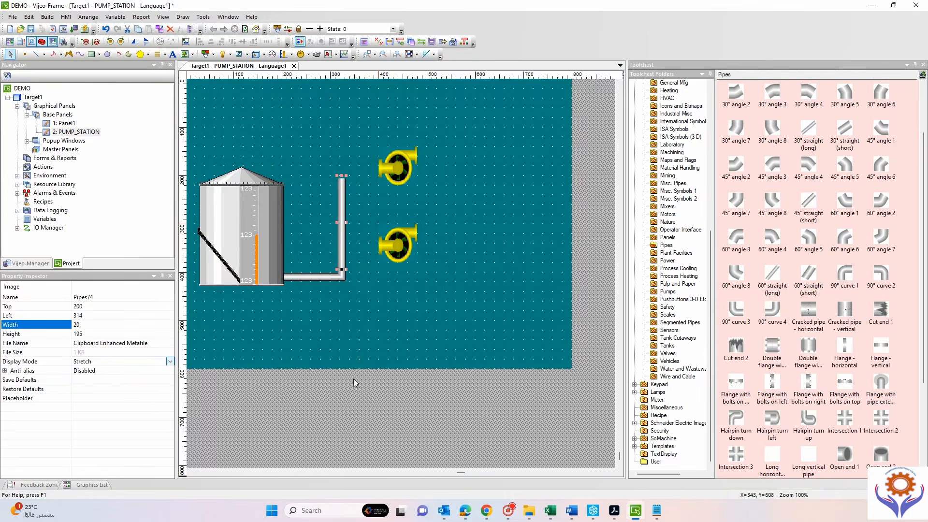
click(354, 377)
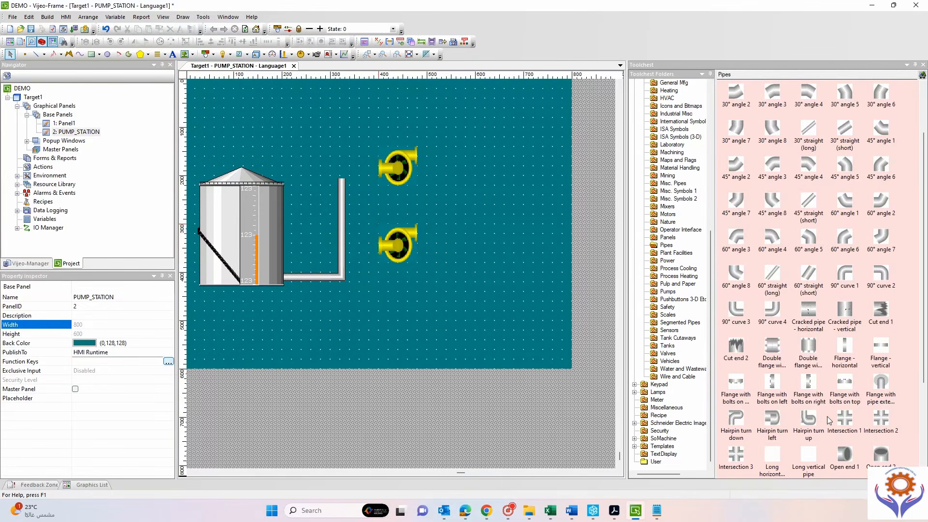
Add a Tee 3 pipe fitting below the lower pump at left 360, top 380.
scroll(925, 308, down, 1)
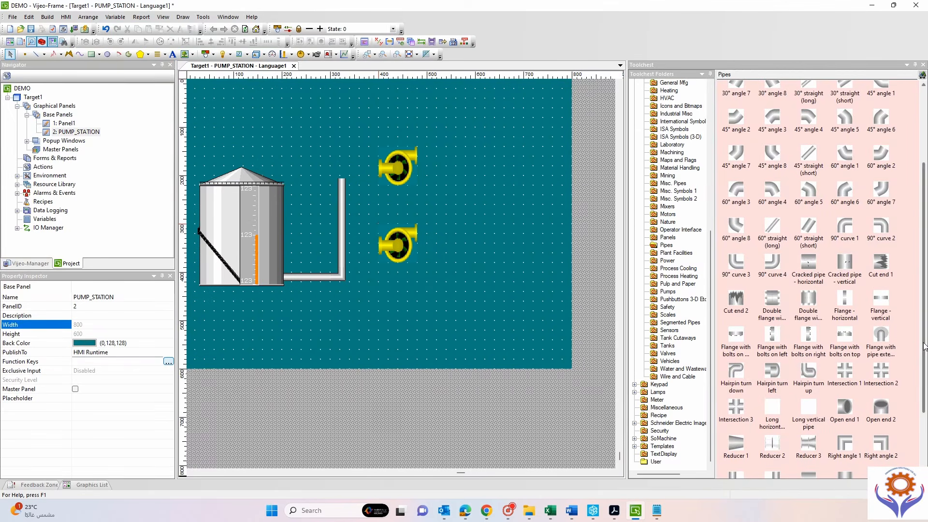
scroll(822, 421, down, 3)
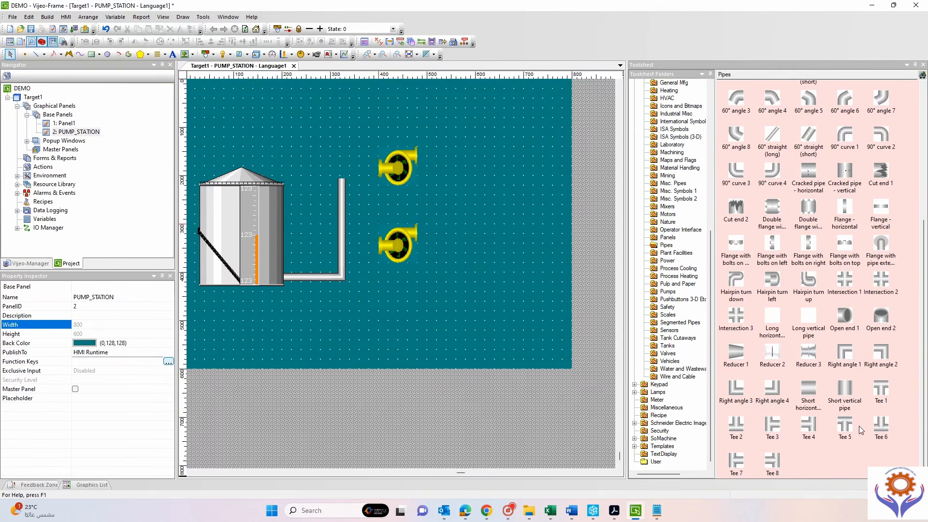
drag(772, 426, 395, 297)
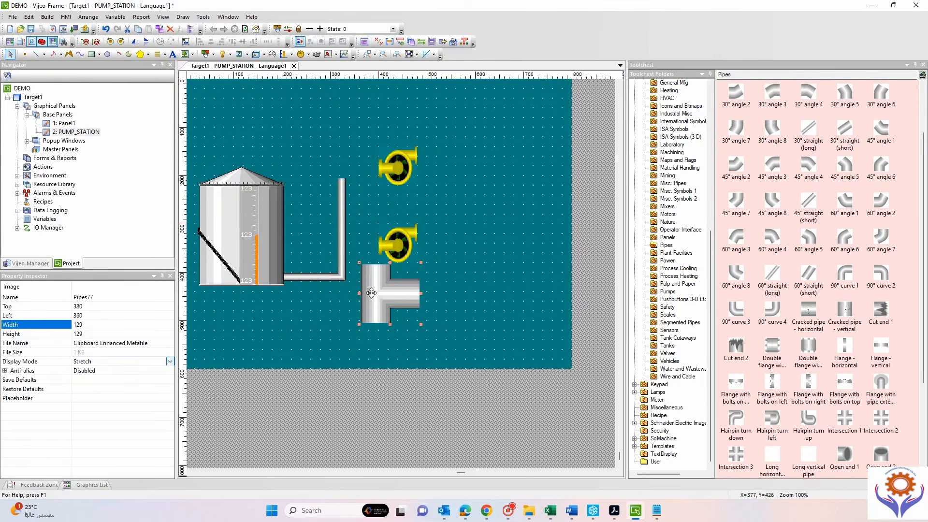
Set the tee's width and height to 22.
click(92, 324)
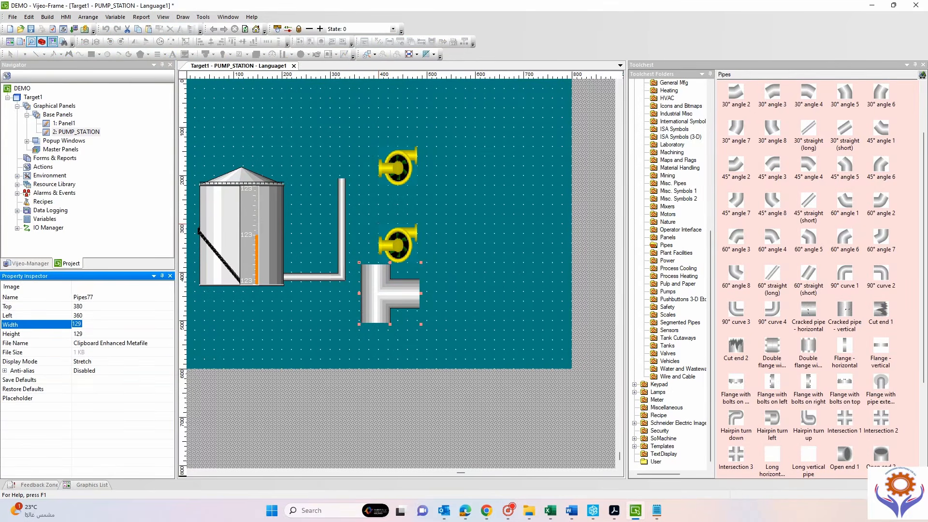
text(22)
key(Return)
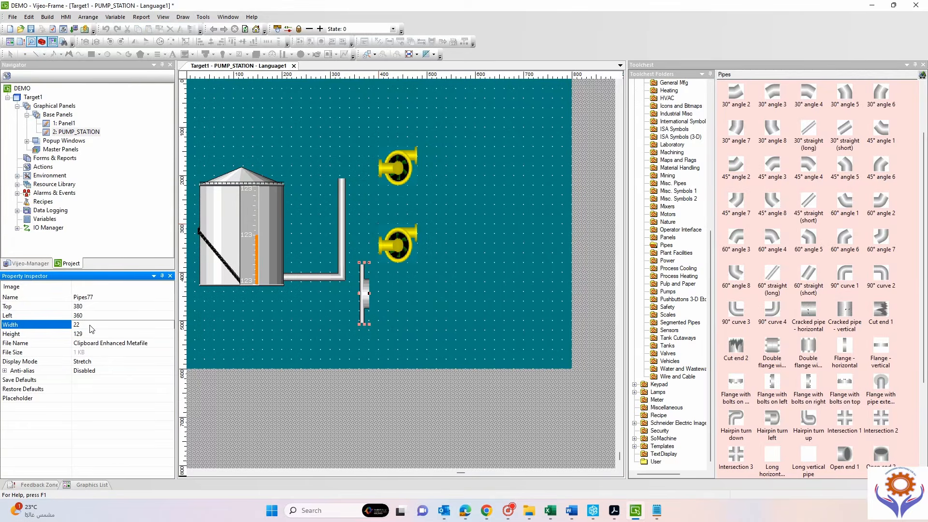
click(91, 336)
text(22)
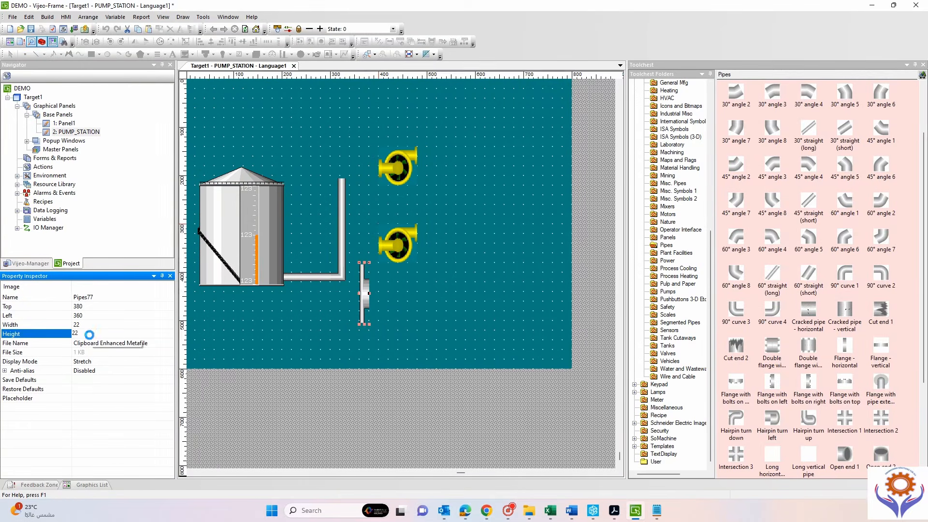
key(Return)
click(365, 344)
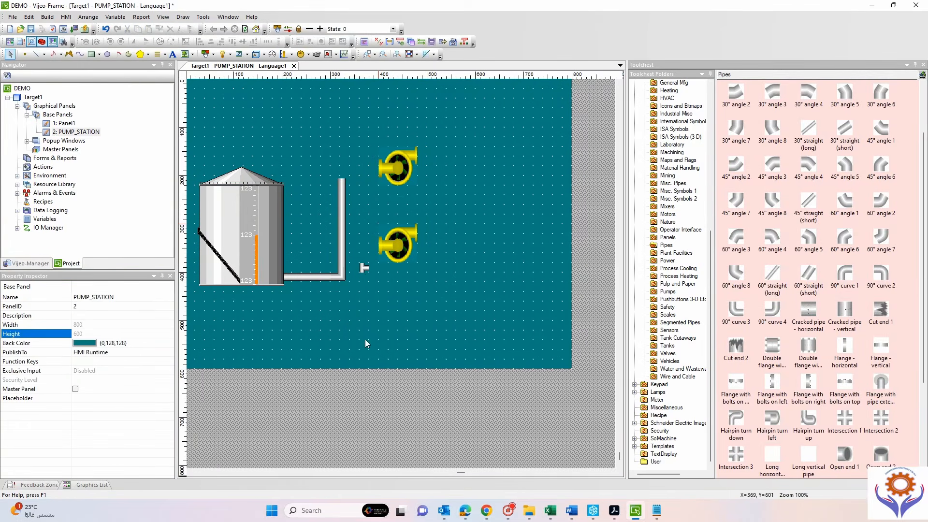
Set the tee's height and width to 33.
click(364, 268)
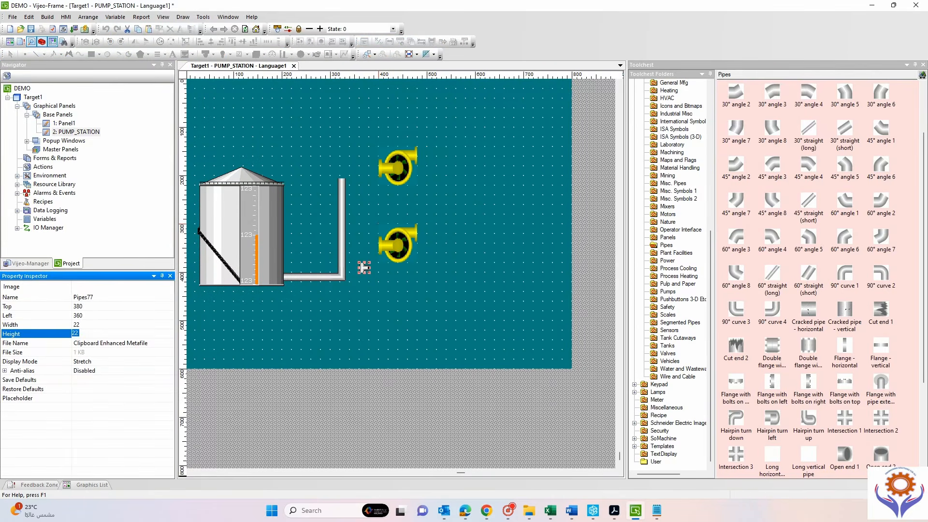
text(33)
key(Return)
click(85, 323)
text(33)
key(Return)
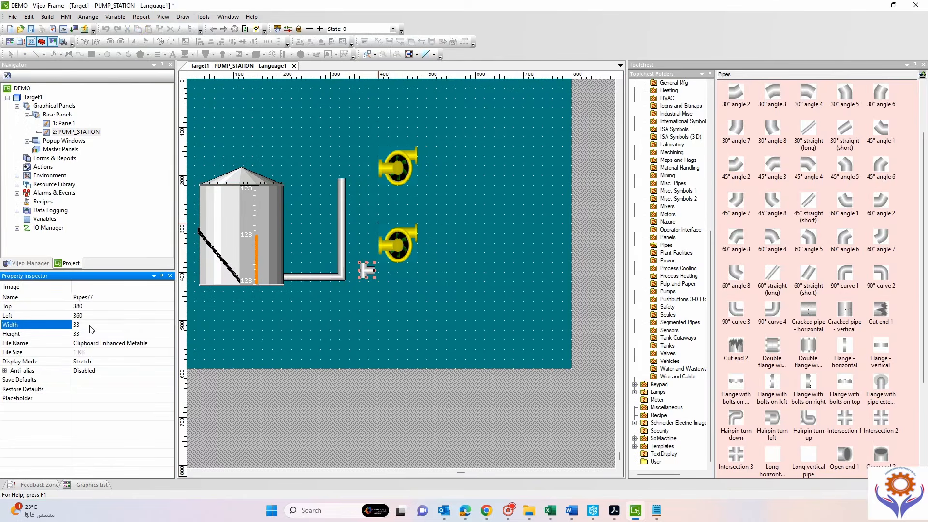
Move the tee onto the vertical pipe beside the lower pump at left 320, top 334.
click(367, 271)
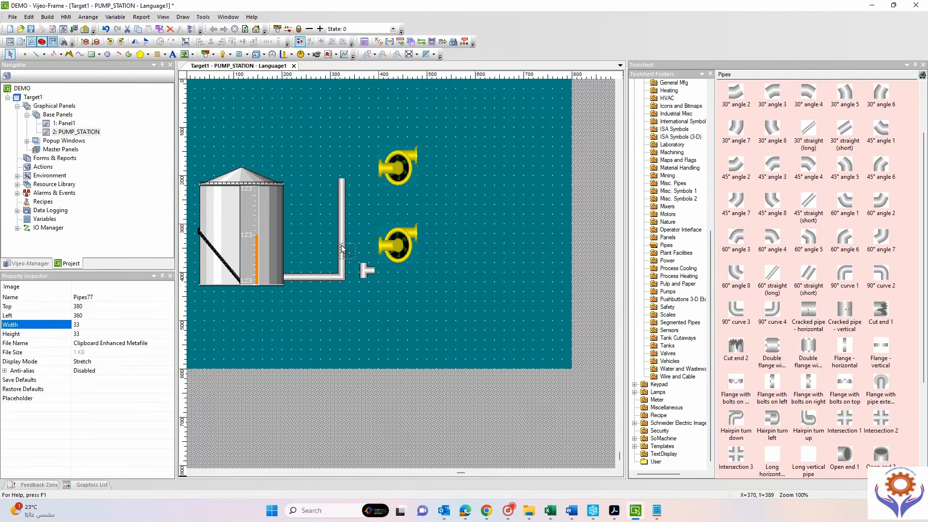
drag(341, 248, 342, 250)
key(Up)
key(Up)
key(Up)
key(Up)
key(Up)
key(Up)
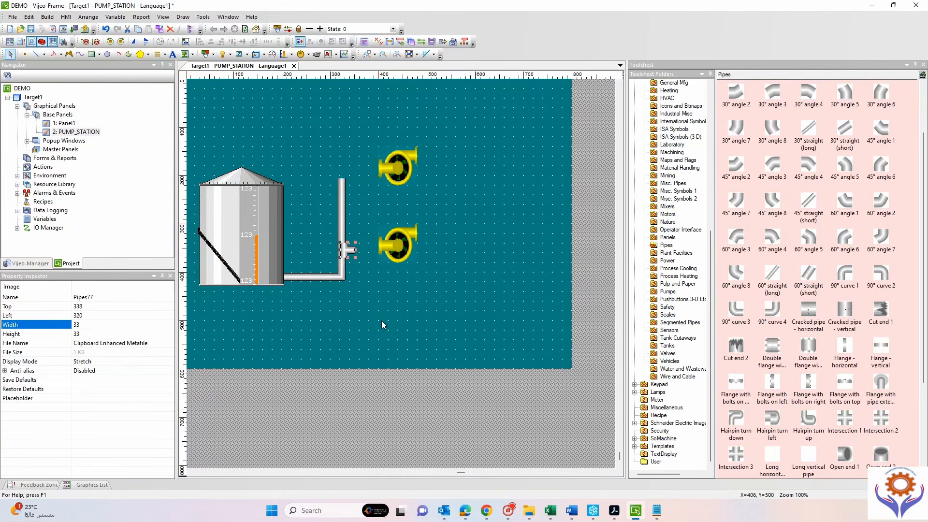
Nudge the tee left to 316 to align it with the vertical pipe.
key(Left)
key(Left)
key(Left)
key(Left)
click(386, 343)
click(348, 247)
key(Right)
key(Left)
click(372, 380)
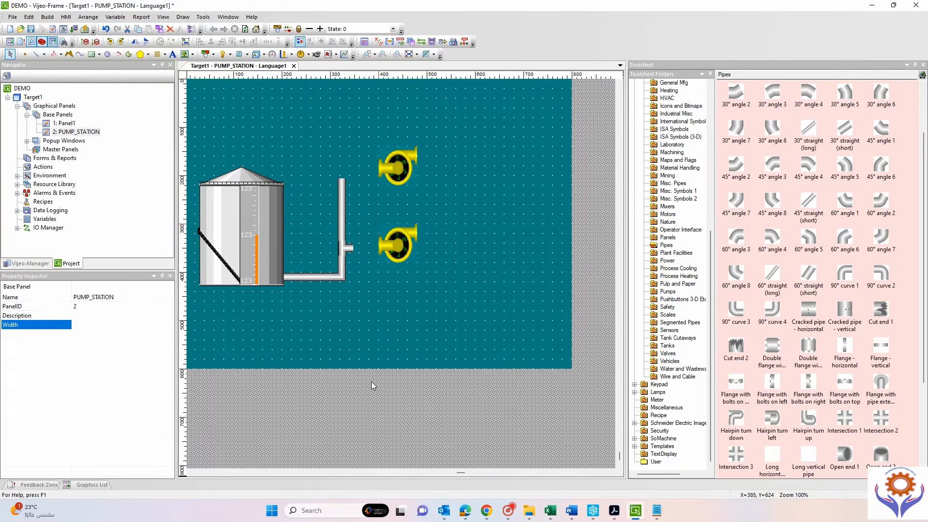
Stretch the tee slightly wider toward the lower pump and nudge it 2 to the left over the vertical pipe.
click(344, 254)
click(86, 334)
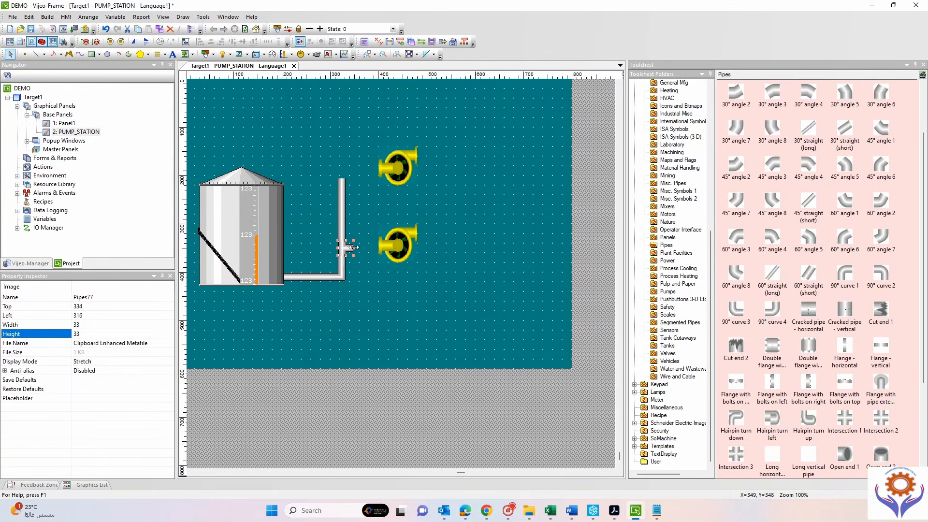
drag(355, 249, 359, 250)
key(Left)
key(Left)
click(379, 382)
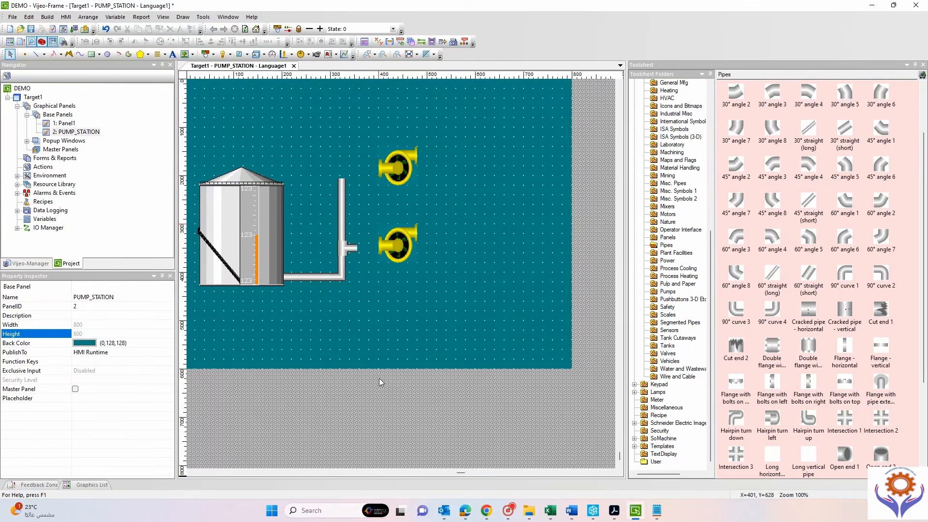
Set the width of the tee beside the lower pump first to 40 and finally to 33.
click(355, 248)
drag(357, 247, 355, 248)
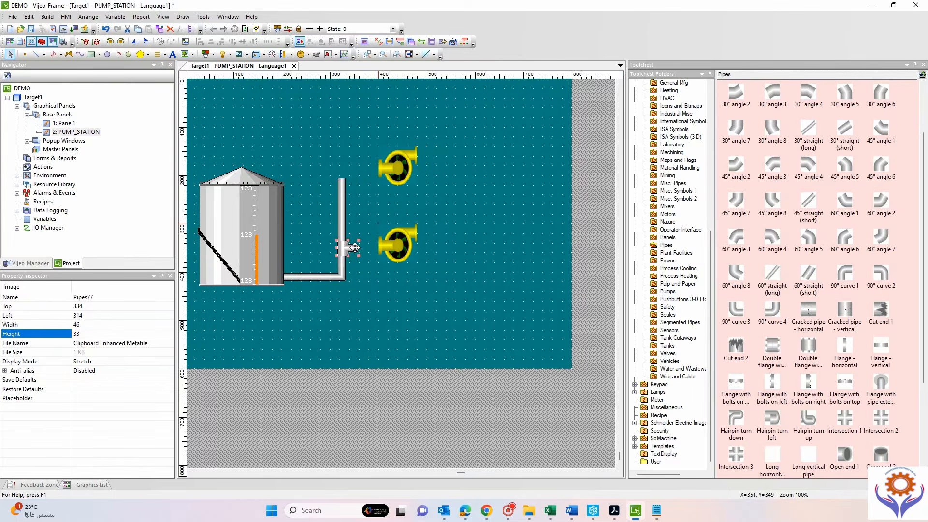
click(75, 324)
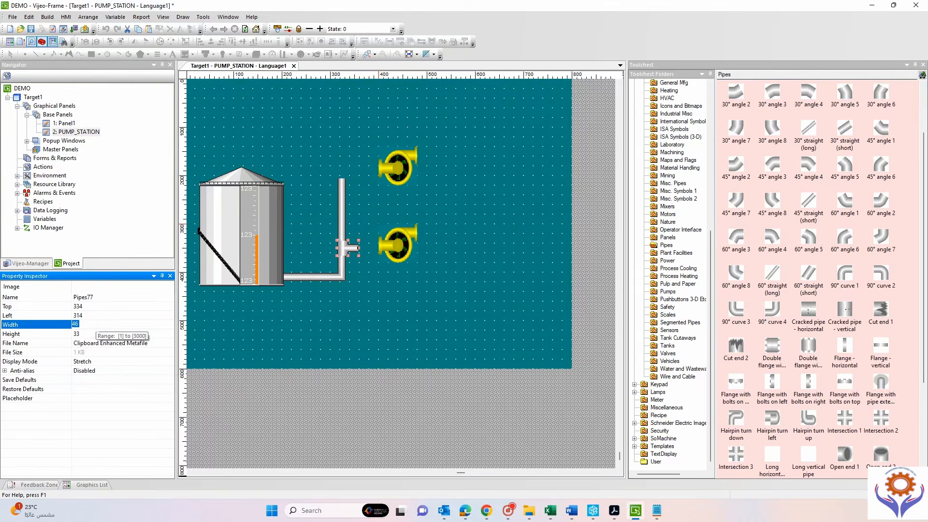
text(4)
key(Return)
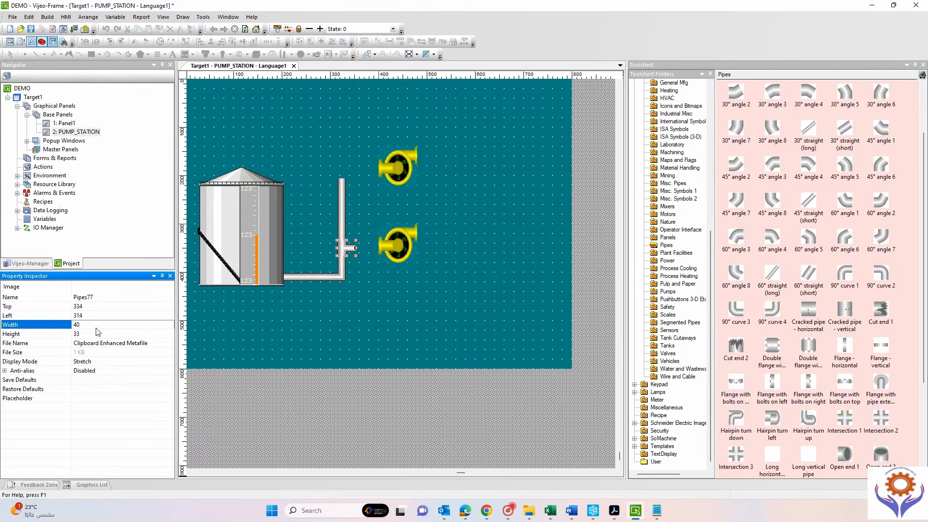
click(82, 324)
click(374, 375)
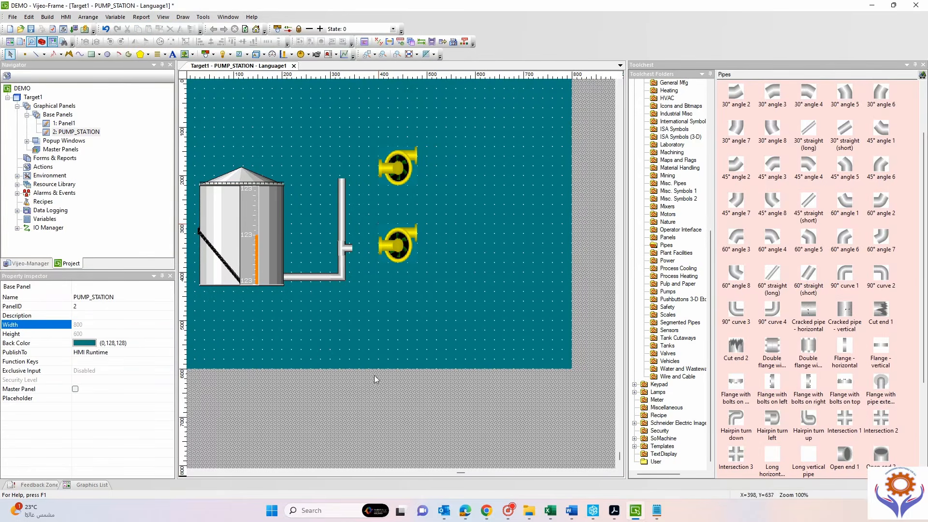
Nudge the lower tee to left 315, top 333 so it lines up with the vertical pipe.
click(346, 247)
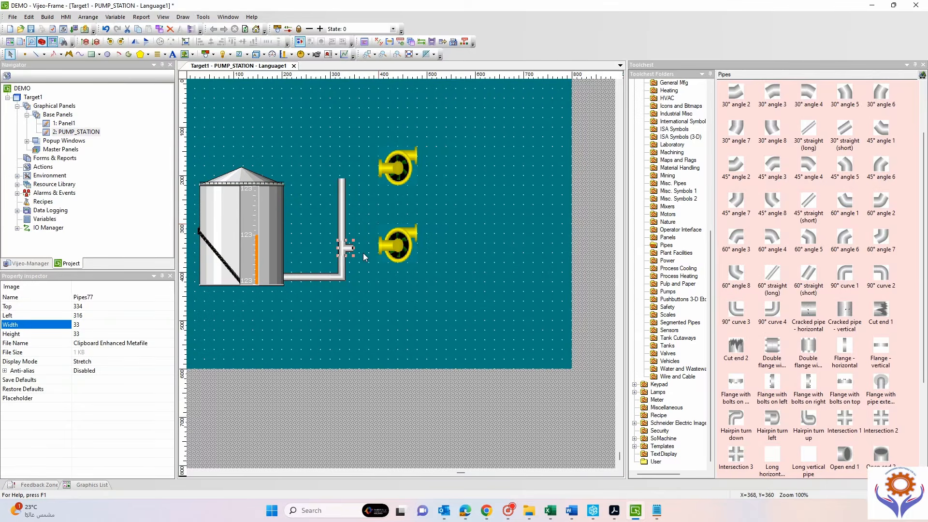
key(Down)
key(Up)
key(Up)
click(381, 377)
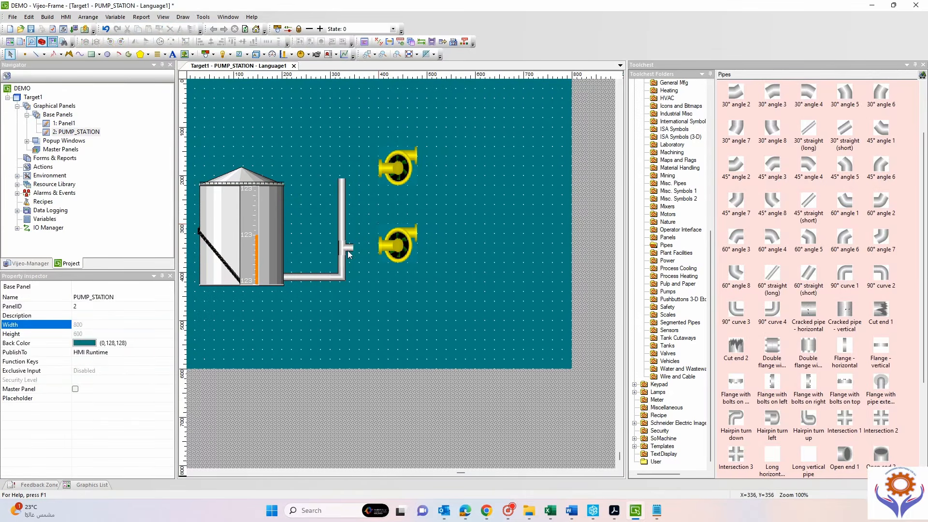
click(348, 250)
click(383, 399)
Duplicate the lower tee and place the copy at the upper end of the vertical pipe, level with the upper pump.
click(348, 249)
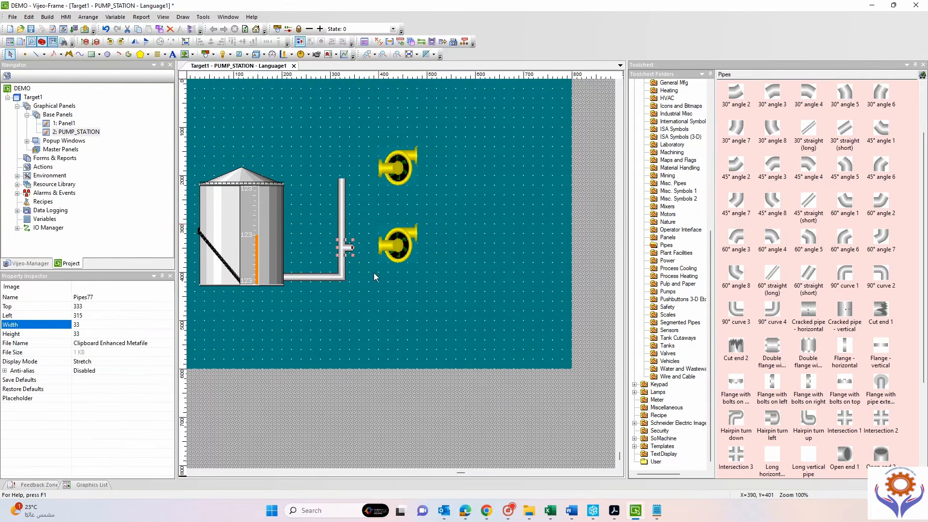
key(ctrl+c)
key(ctrl+v)
drag(346, 250, 341, 168)
click(341, 198)
click(371, 194)
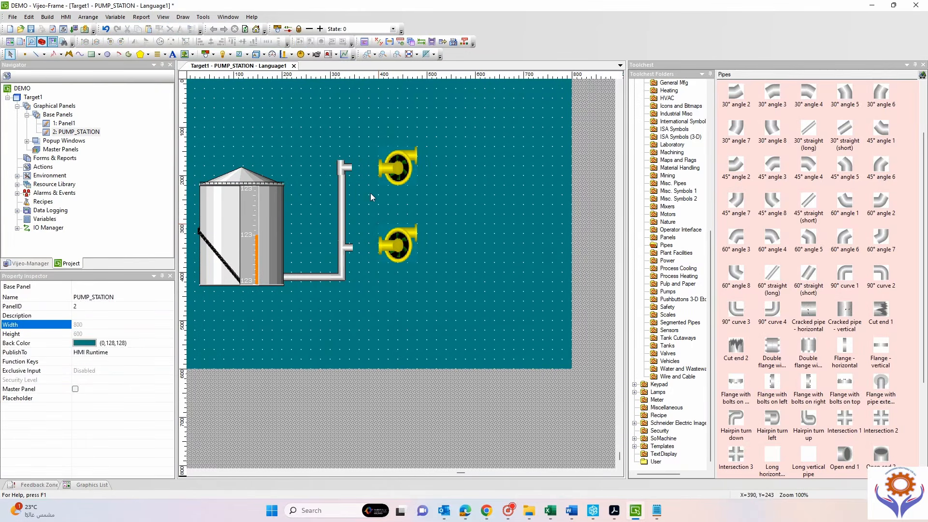
click(346, 166)
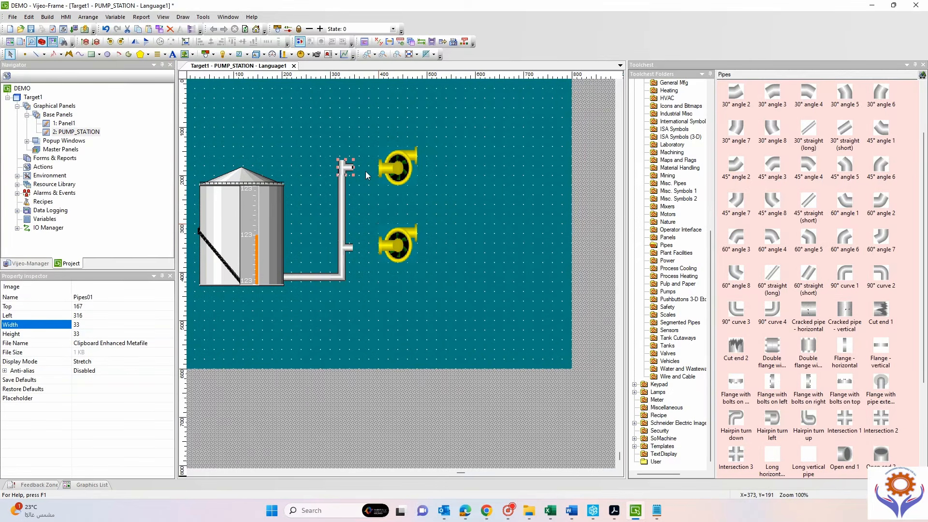
click(437, 208)
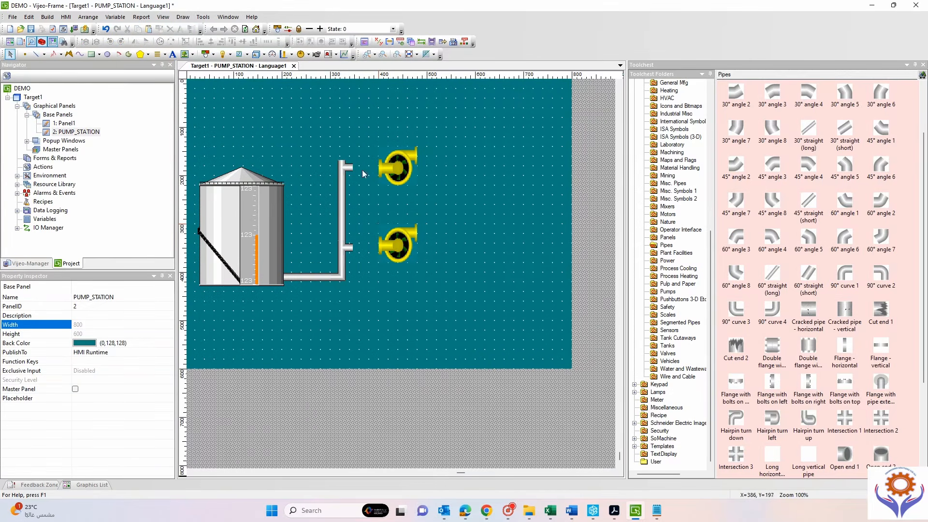
Add a vertical flange above the upper tee, shrink it to about 40 by 19, and shift it right over the vertical pipe.
click(888, 353)
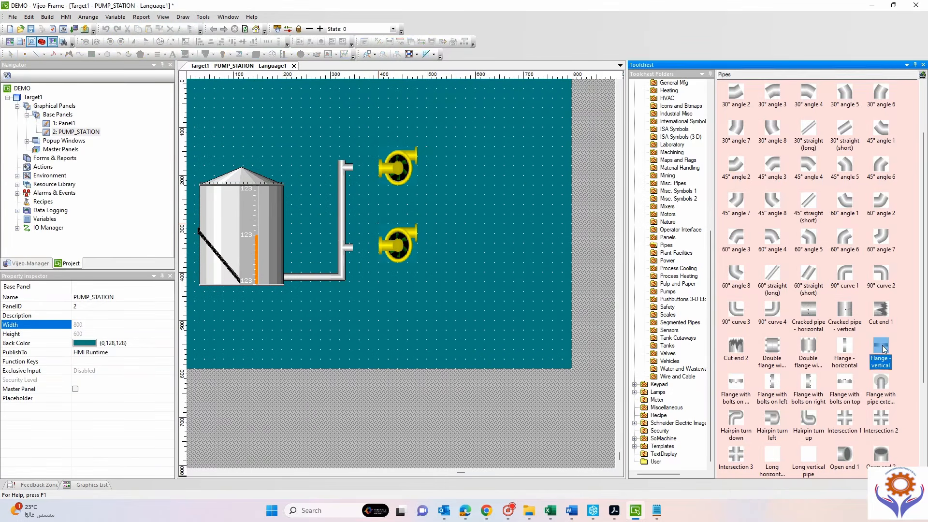
drag(808, 457, 342, 147)
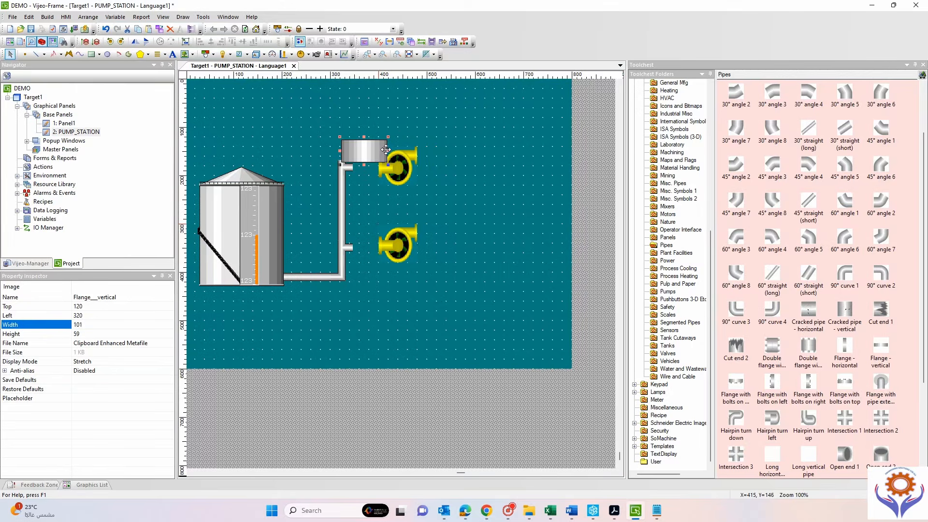
drag(387, 151, 343, 154)
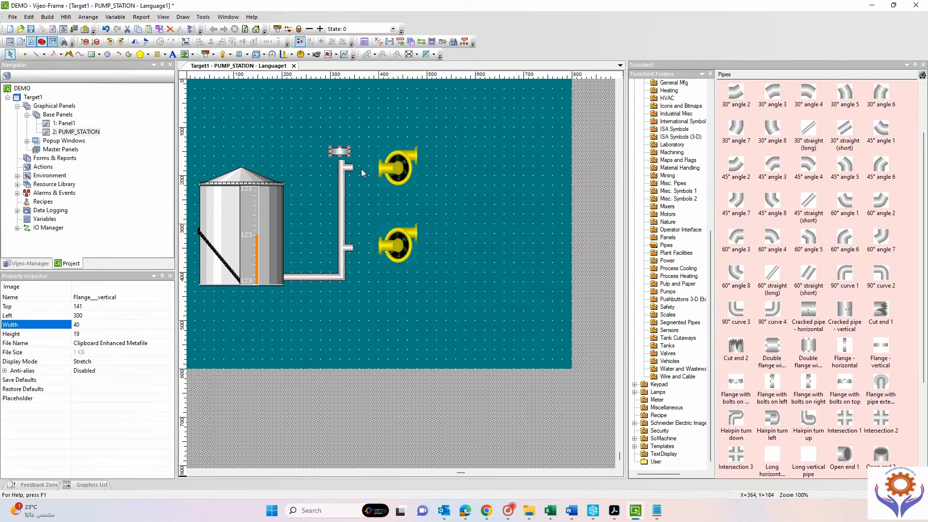
key(Right)
key(Right)
click(453, 294)
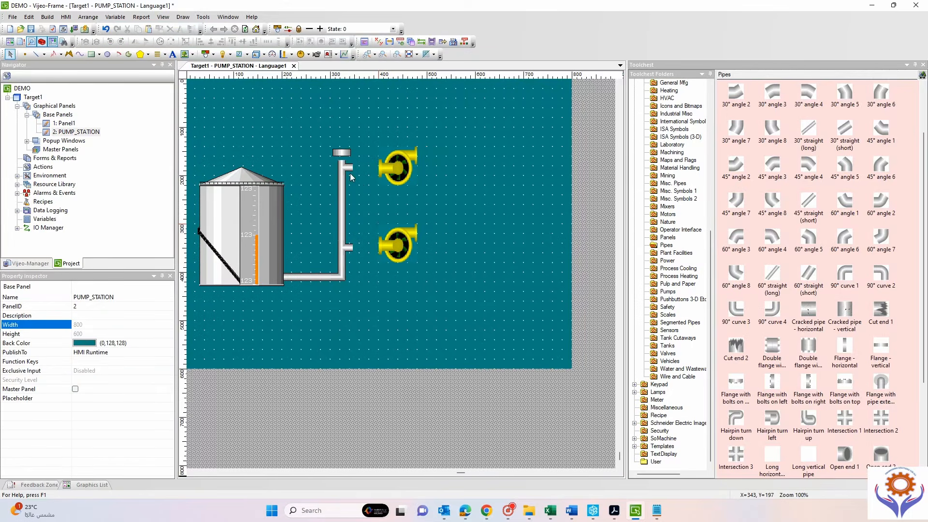
Set the flange's height to 15 and its width to 33.
click(341, 152)
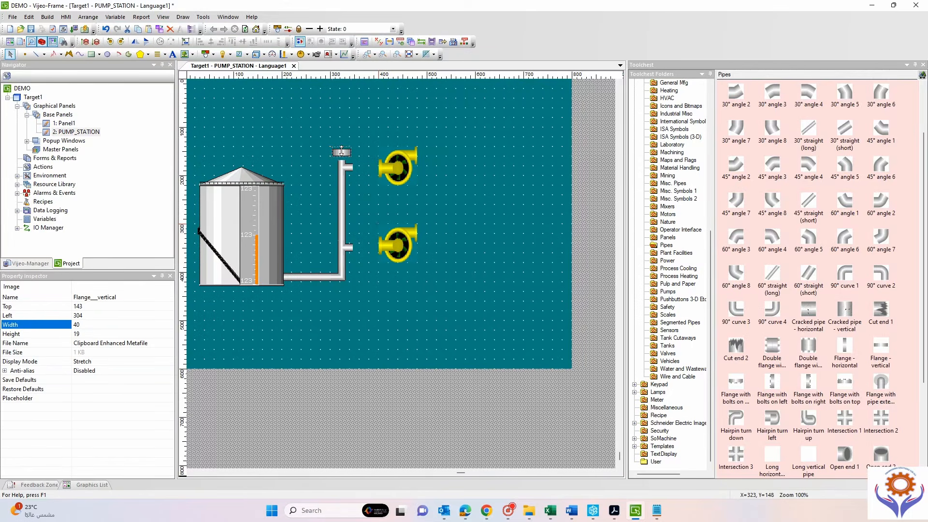
drag(341, 151, 341, 148)
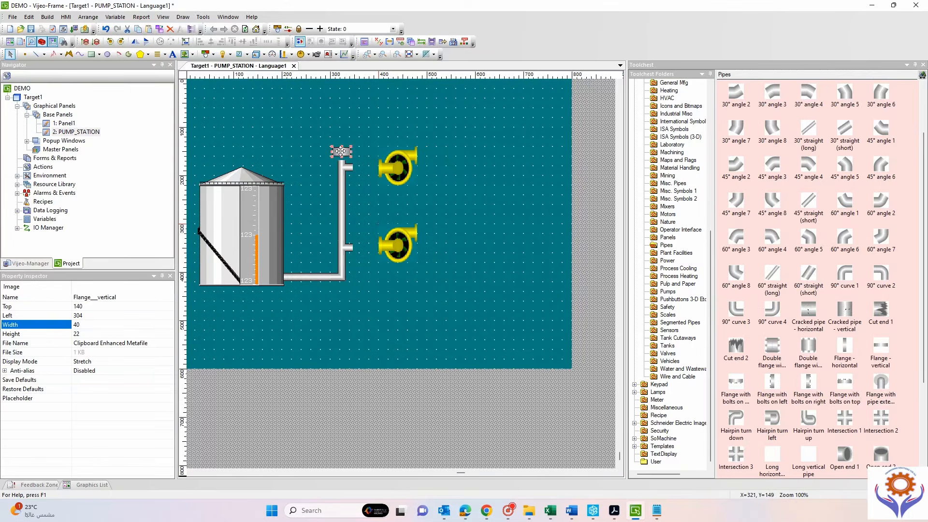
click(87, 334)
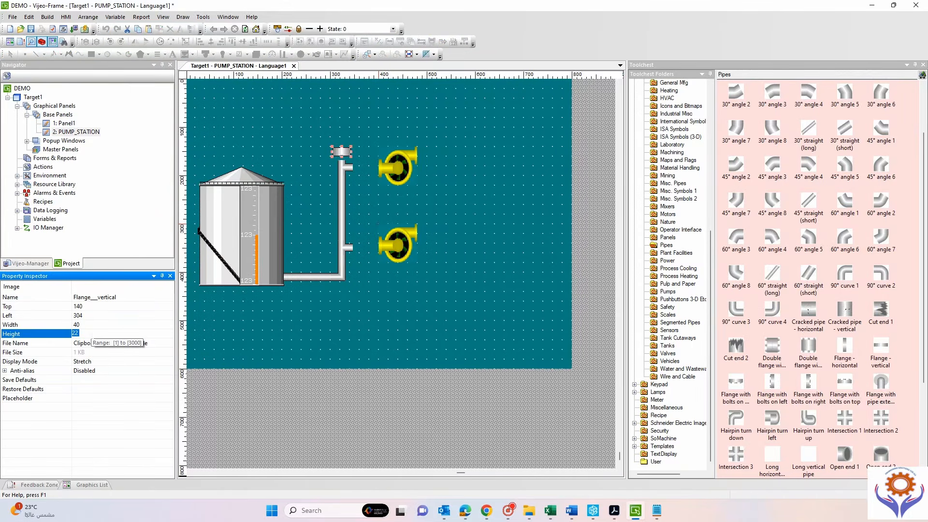
text(15)
key(Return)
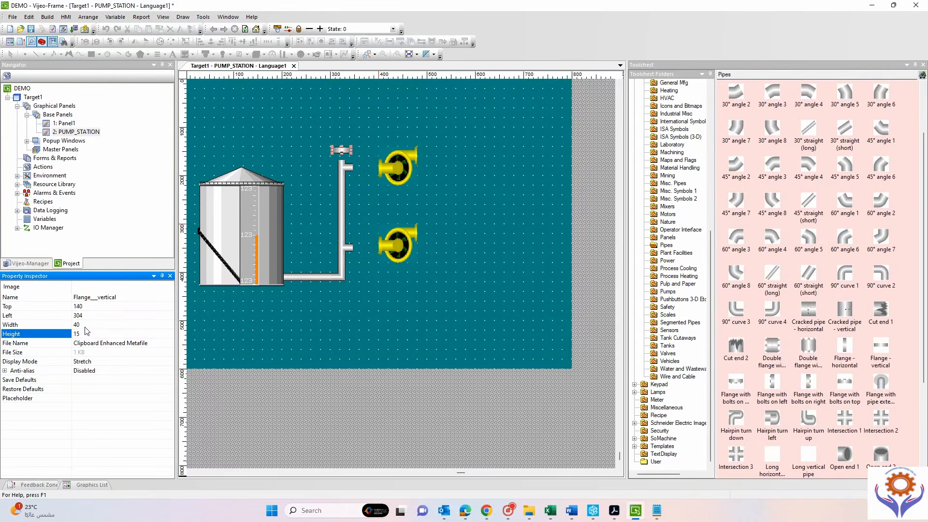
key(Up)
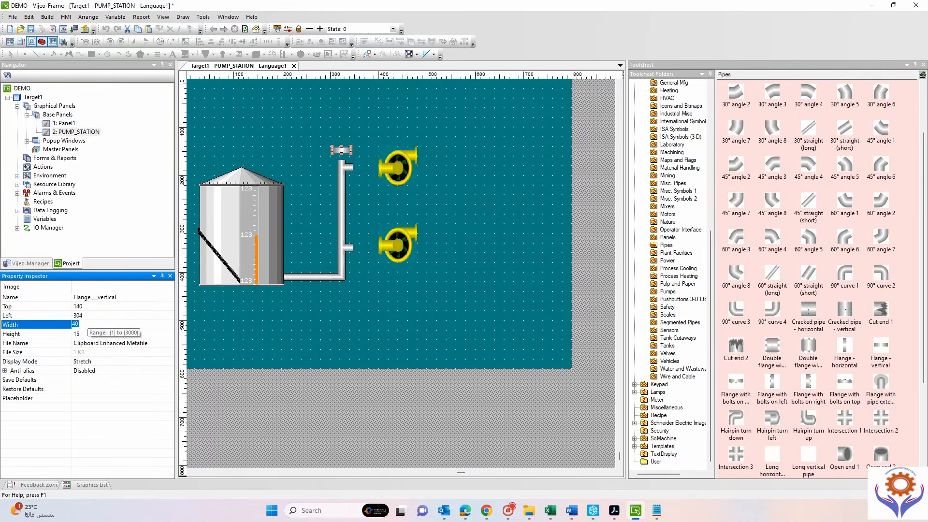
text(33)
key(Return)
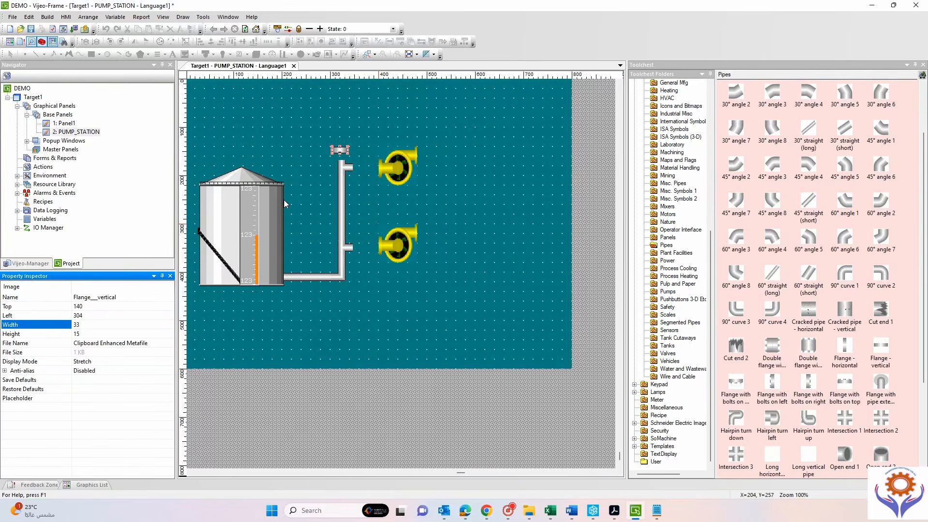
Move the flange down and slightly right to cap the upper end of the vertical pipe.
click(343, 154)
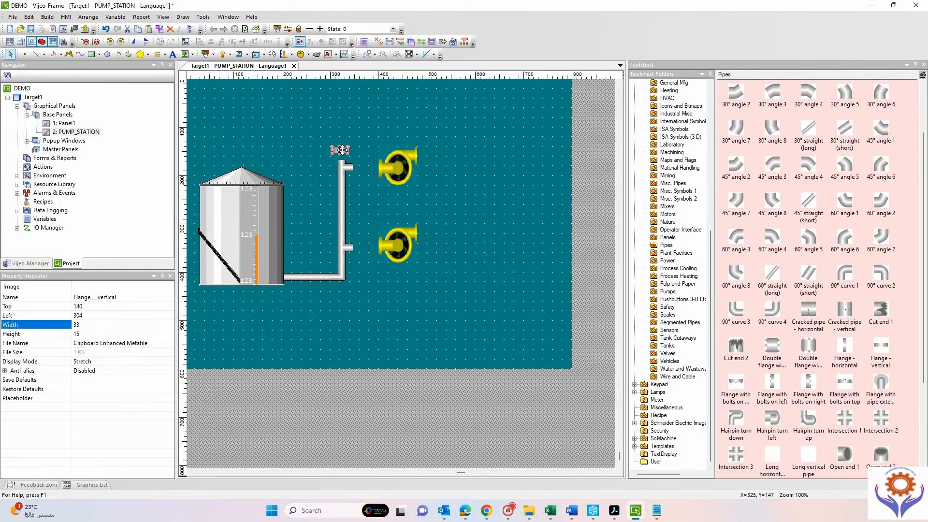
drag(342, 149, 345, 154)
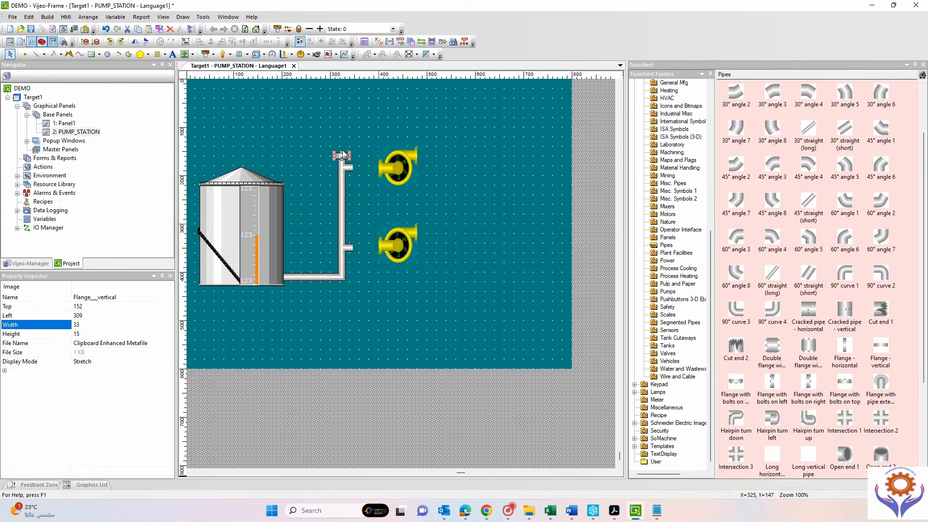
click(477, 214)
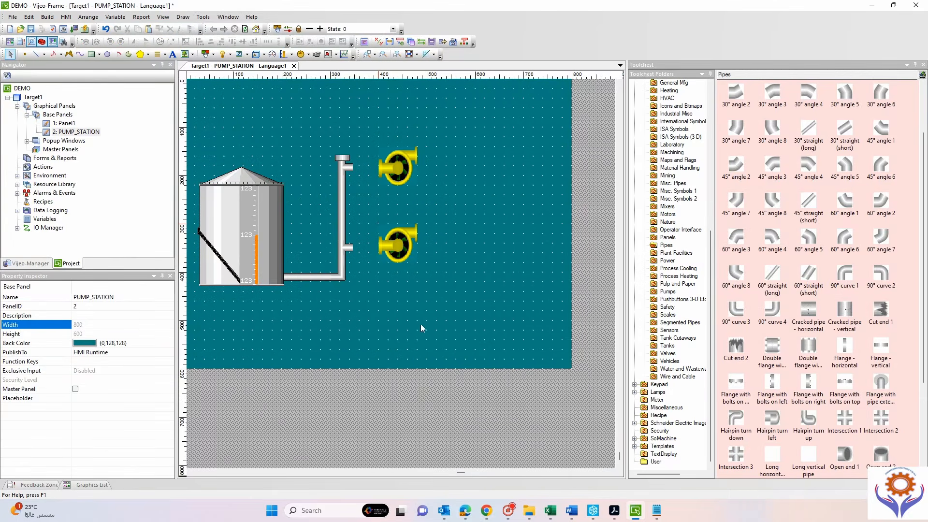
Duplicate the horizontal tank pipe and fit the copy between the lower tee and the lower pump, about 60 wide at left 340.
click(301, 275)
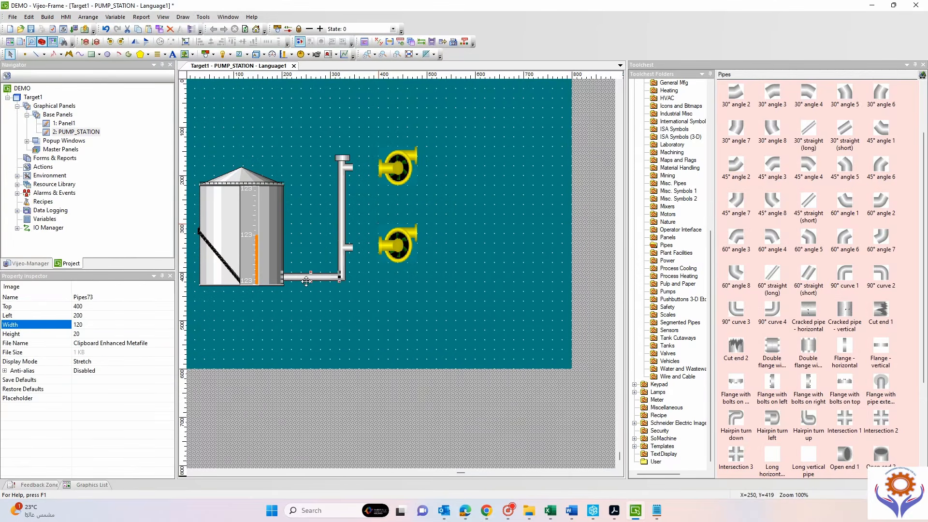
key(ctrl+c)
key(ctrl+v)
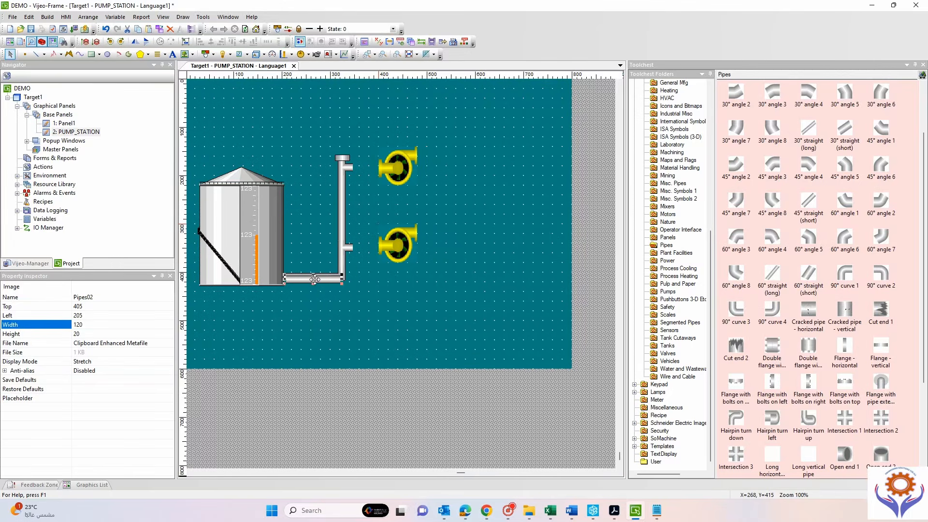
drag(315, 279, 379, 246)
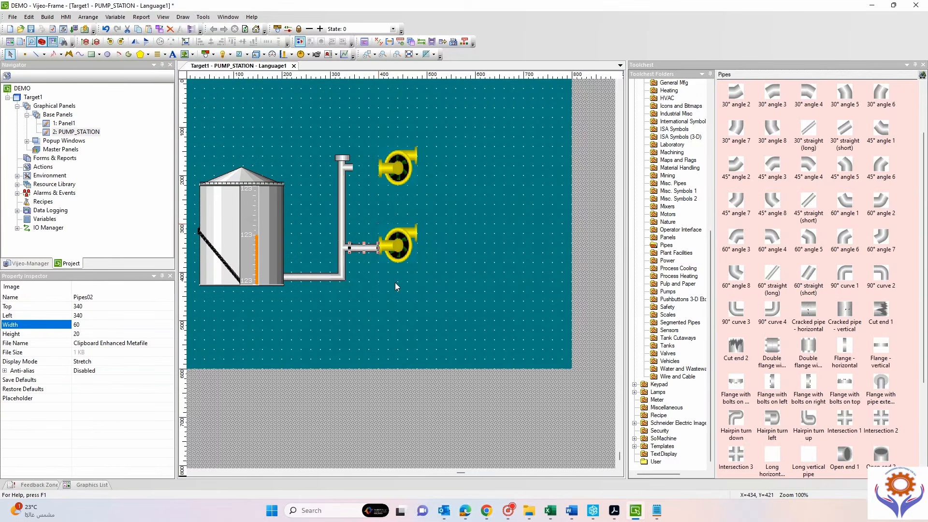
Nudge the lower branch pipe to left 343, top 336 and align its tee with it at the lower pump's inlet.
key(Down)
key(Up)
key(Up)
key(Up)
key(Up)
key(Up)
click(341, 247)
key(Up)
click(390, 283)
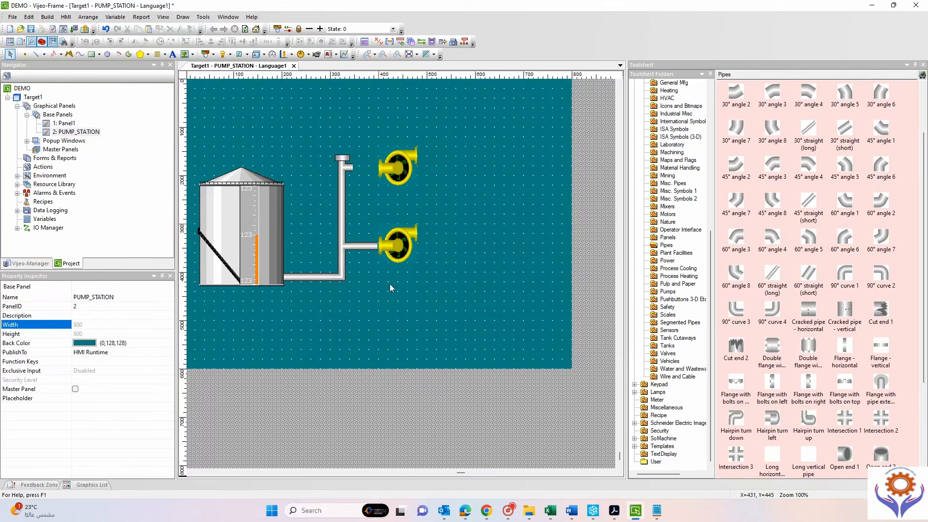
click(373, 248)
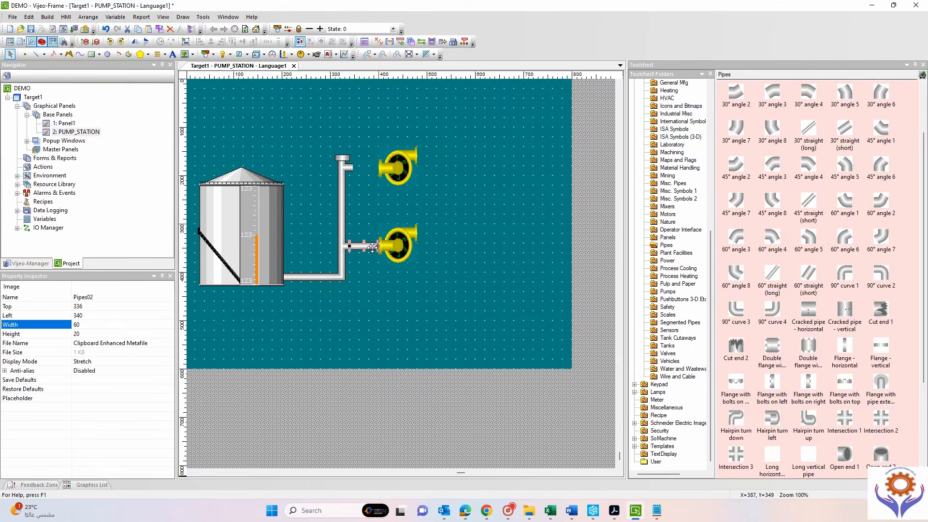
click(383, 375)
Duplicate the lower branch pipe and align the copy between the upper tee and the upper pump's inlet.
click(366, 247)
drag(372, 246, 368, 168)
key(Up)
key(Up)
key(Up)
key(Up)
key(Up)
key(Right)
click(364, 233)
Nudge the upper tee to top 169 so it lines up with the upper branch pipe.
click(344, 167)
key(Down)
key(Down)
key(Down)
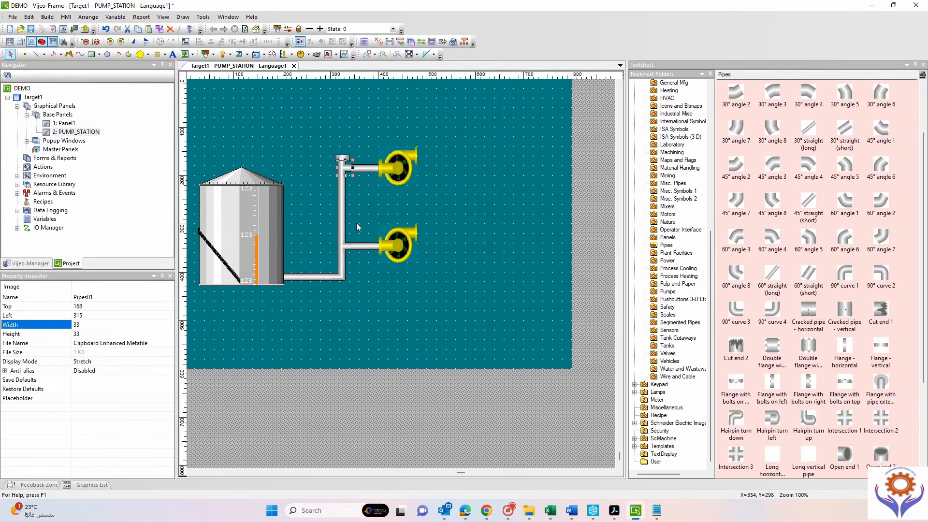
key(Up)
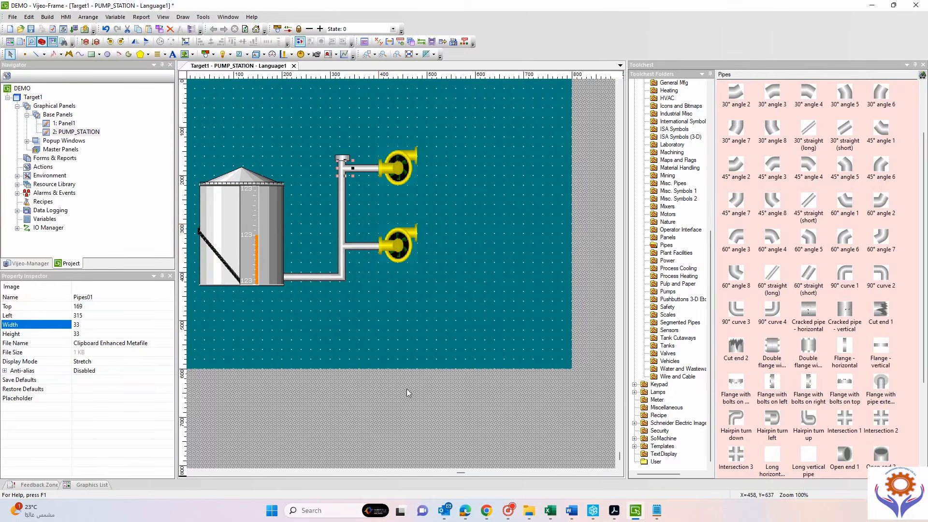
click(407, 367)
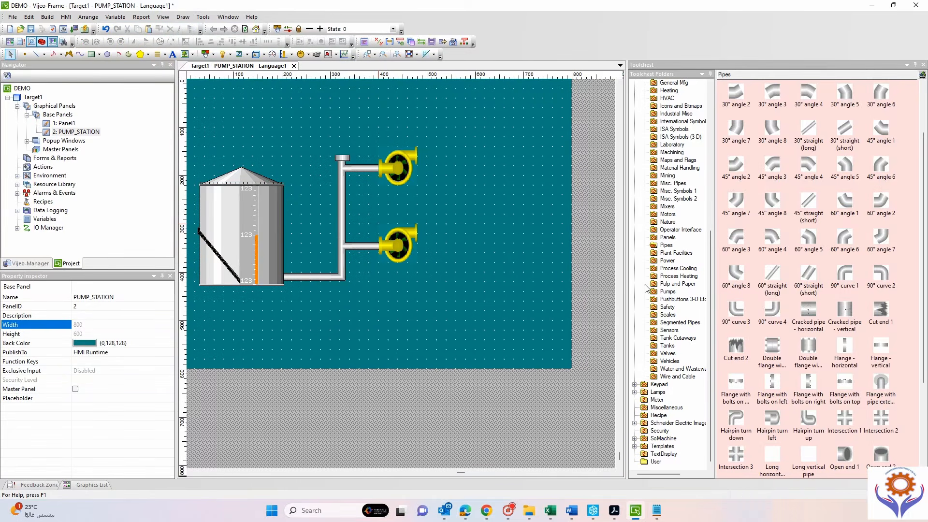
Paste another copy of the branch pipe and position it at the lower pump's outlet, at left 480, top 309.
click(363, 247)
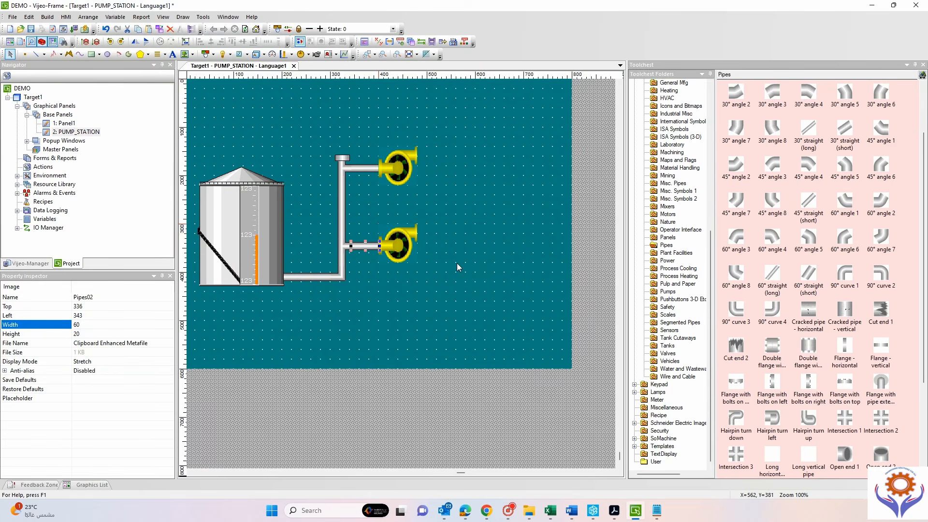
key(ctrl+v)
drag(365, 249, 432, 236)
key(Up)
key(Up)
key(Up)
key(Up)
key(Up)
key(Up)
key(Up)
key(Up)
key(Up)
key(Up)
key(Up)
key(Right)
key(Left)
key(Left)
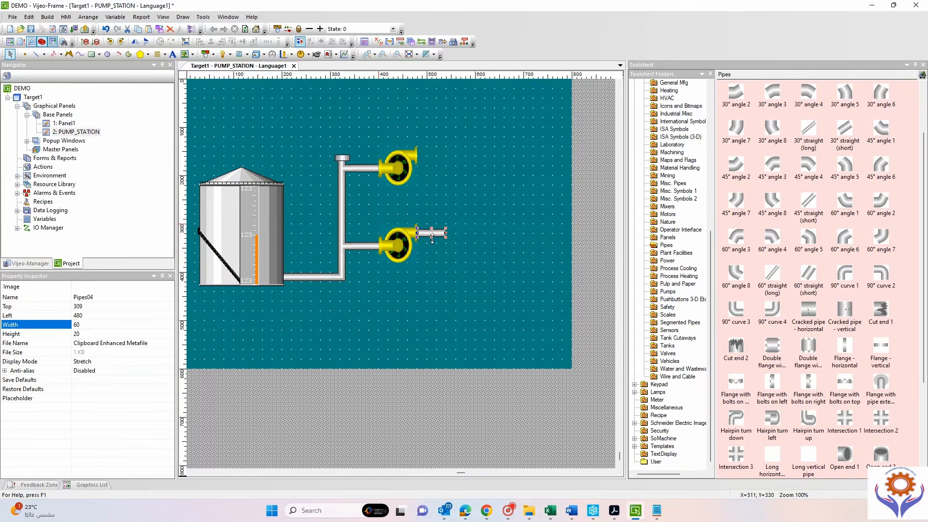
Stretch the lower pump's outlet pipe to the right until it is 160 wide.
key(Up)
click(439, 252)
click(428, 232)
drag(429, 232, 494, 233)
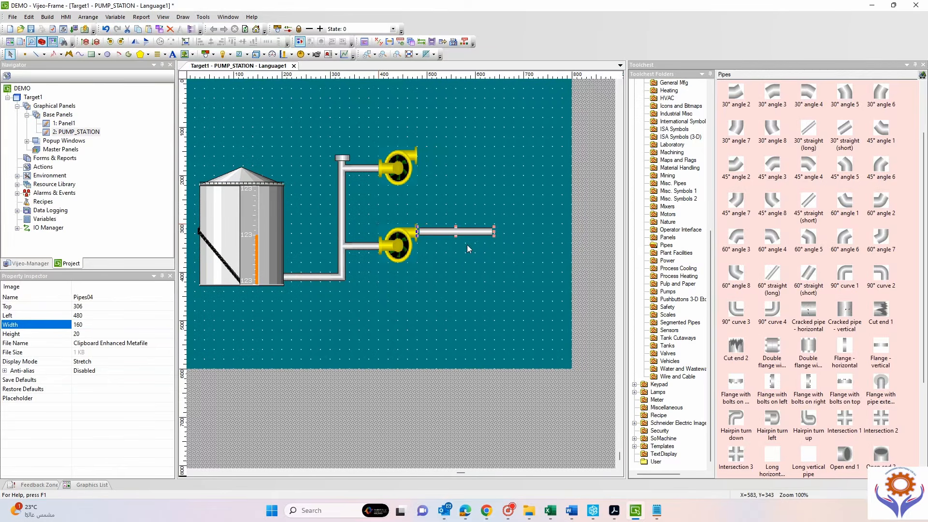
click(450, 261)
Nudge the lengthened outlet pipe to left 476, top 309 so it meets the lower pump's outlet.
click(454, 231)
key(Down)
key(Down)
key(Down)
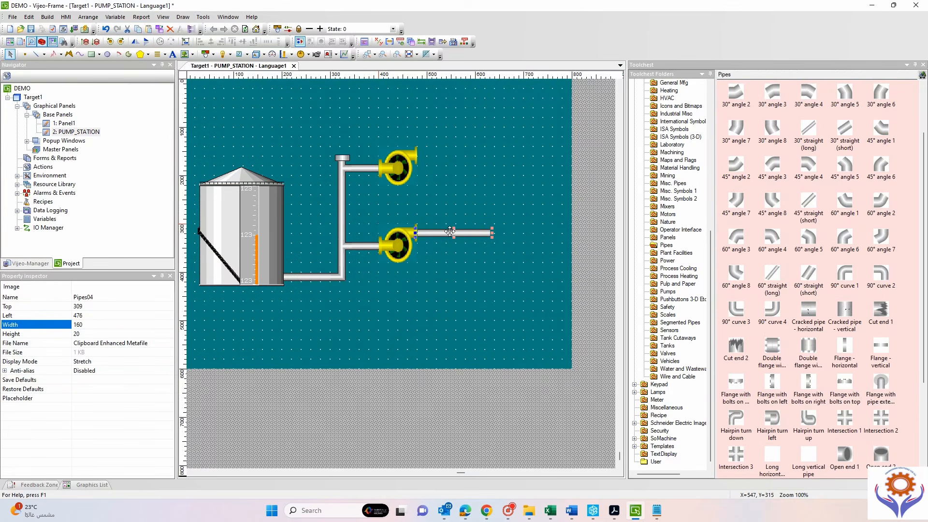
Duplicate the lower pump's outlet pipe and position the copy so it meets the upper pump's outlet.
key(ctrl+d)
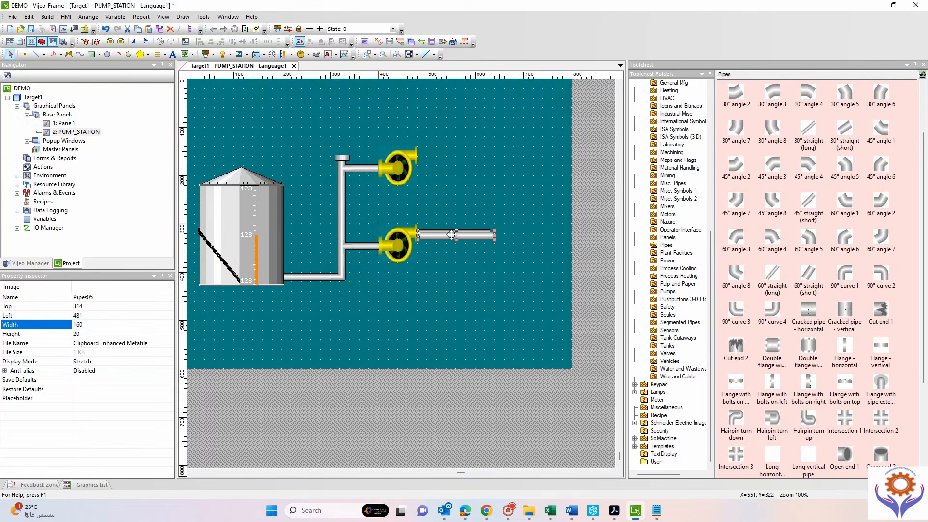
drag(450, 232, 452, 155)
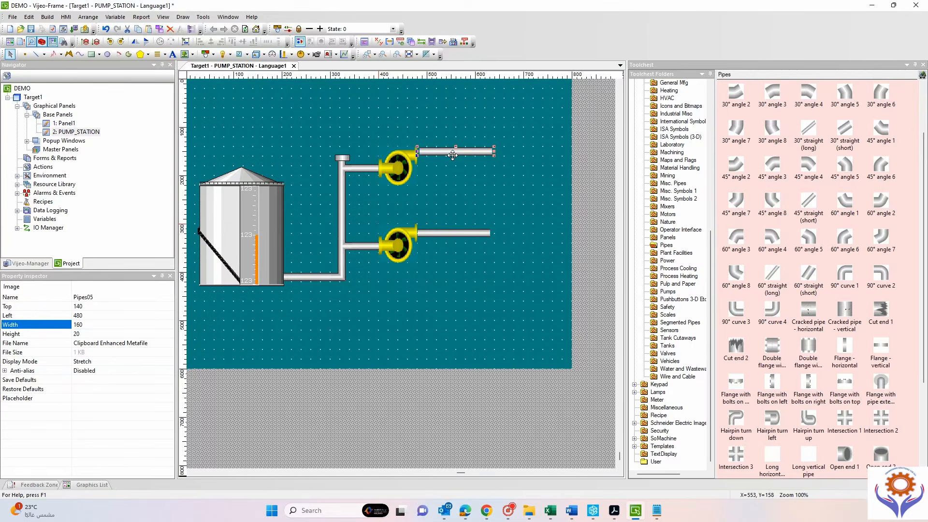
key(Down)
key(Down)
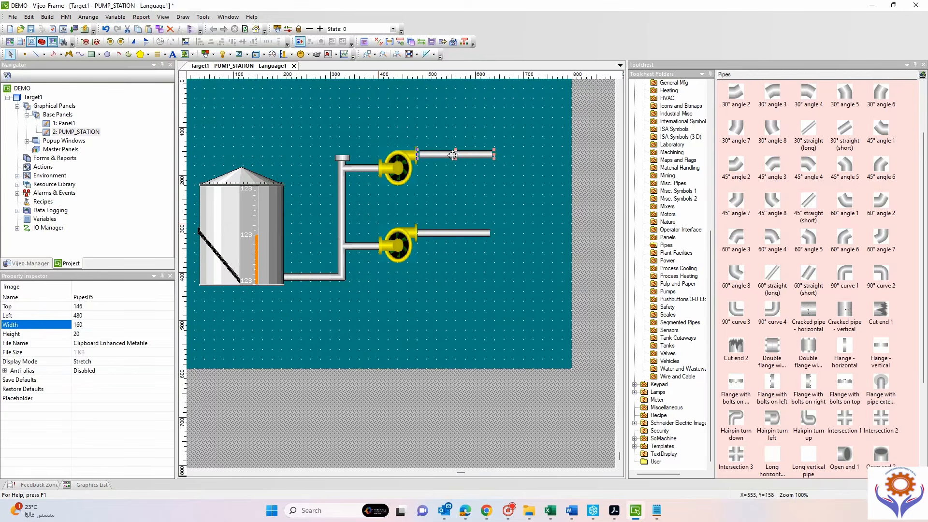
key(Down)
click(513, 205)
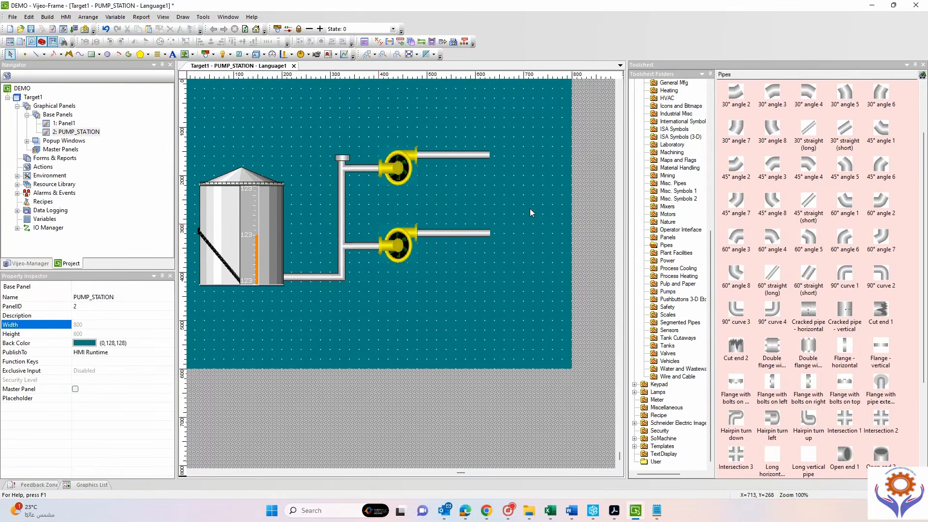
Nudge the lower pump's outlet pipe slightly left to left 474.
click(470, 233)
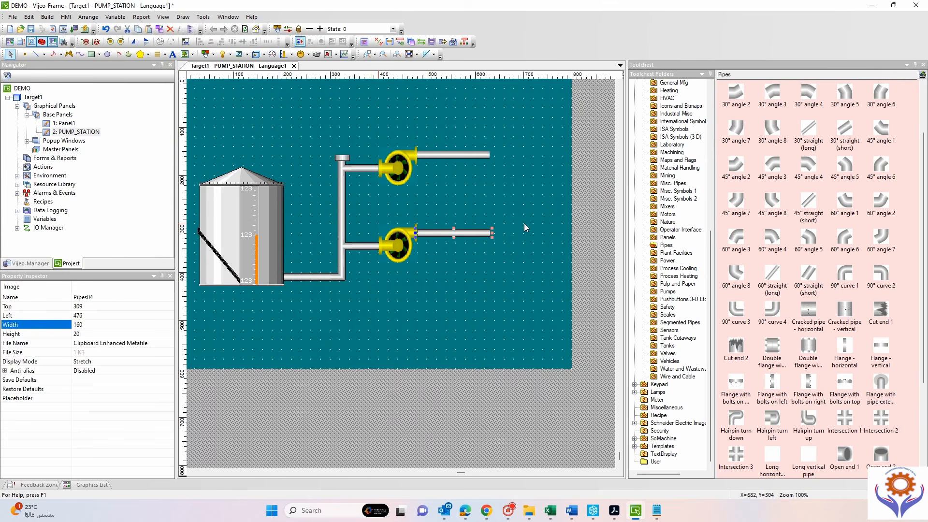
click(528, 221)
click(454, 233)
click(515, 208)
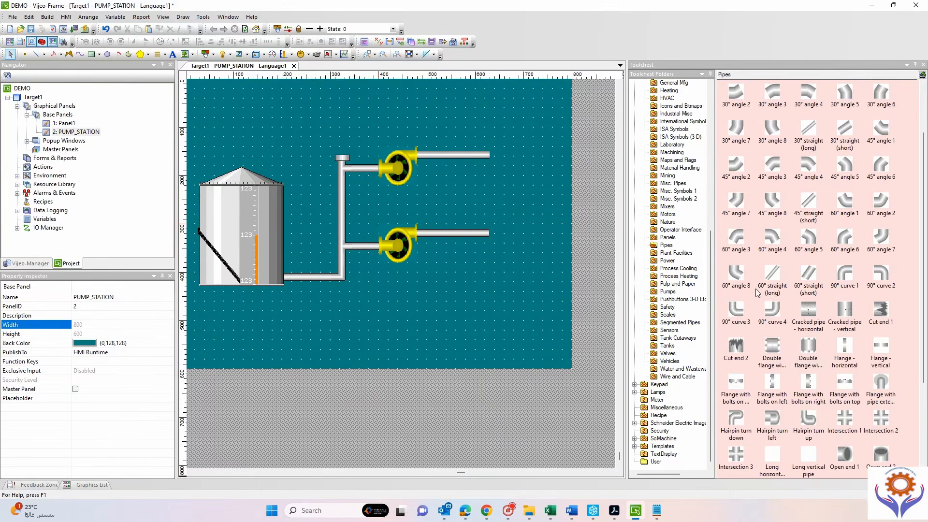
Add a 90° curve 4 elbow at the free end of the lower outlet pipe and shrink it to about 89 × 80.
scroll(781, 275, up, 2)
scroll(781, 274, down, 5)
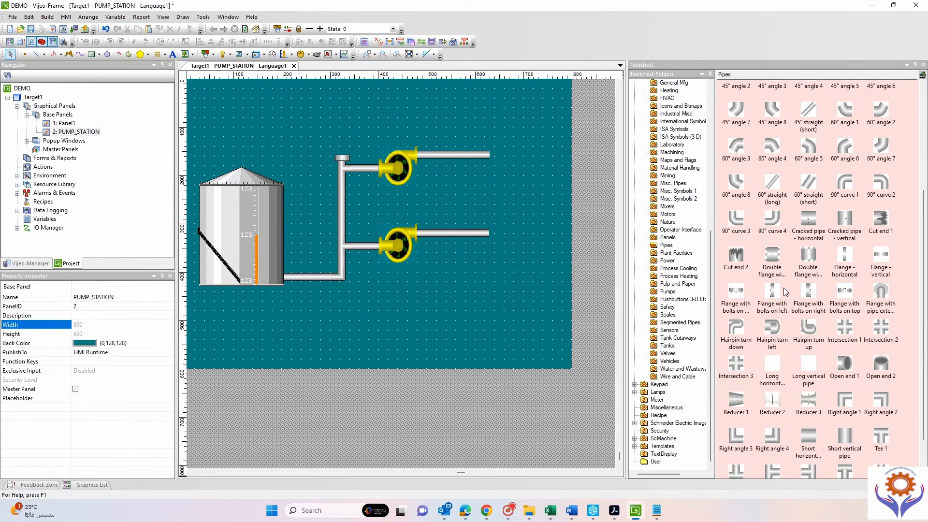
scroll(828, 358, up, 4)
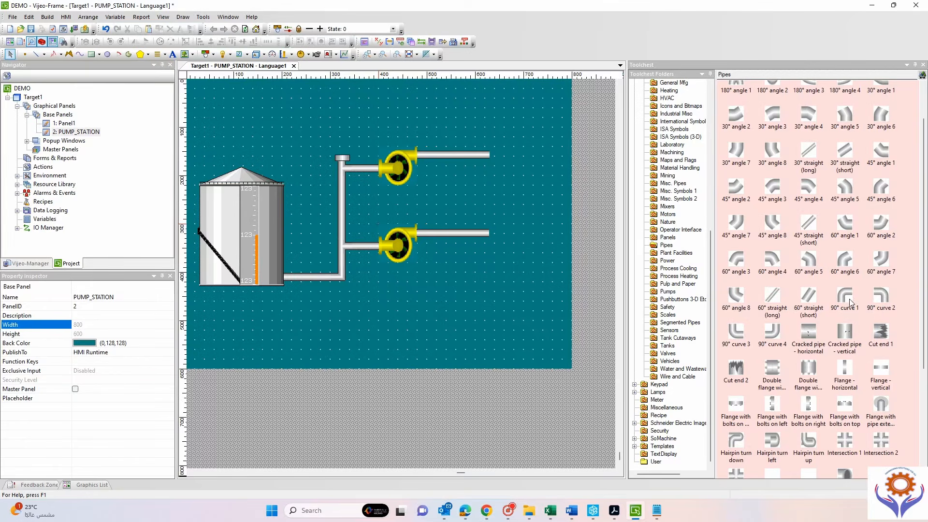
click(773, 334)
drag(774, 334, 506, 242)
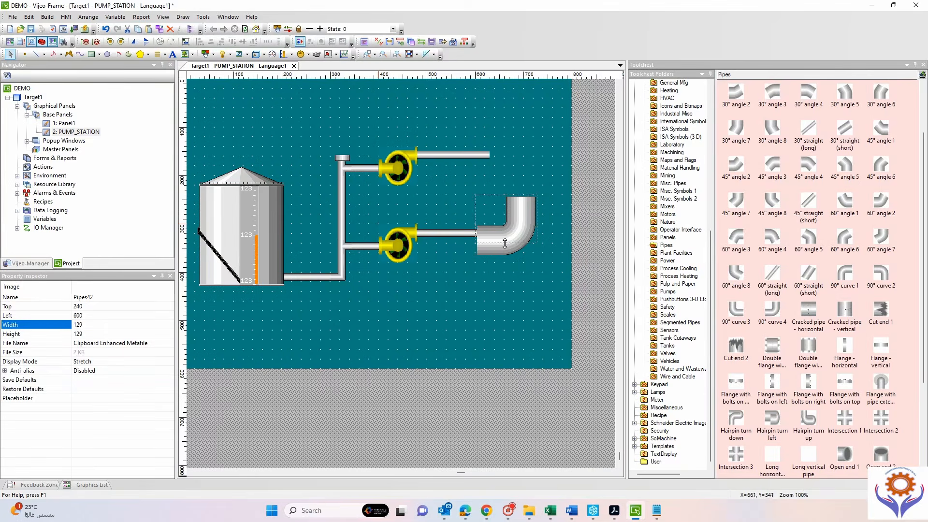
drag(509, 196, 517, 228)
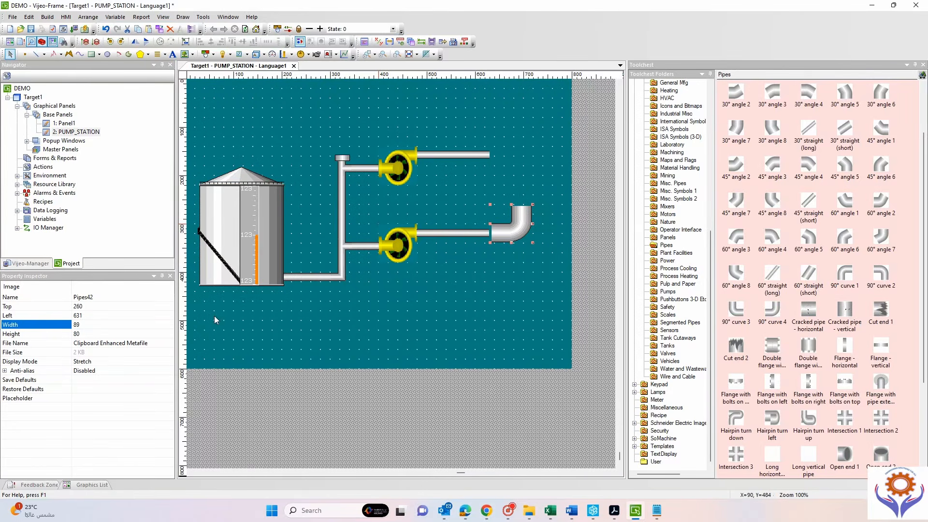
Set the new elbow's height and width both to 40.
click(90, 333)
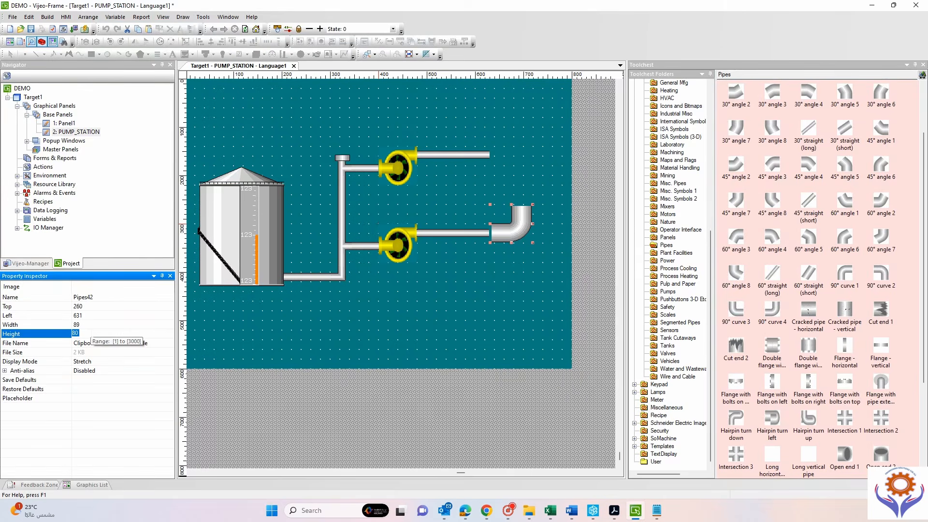
text(40)
key(Return)
click(90, 325)
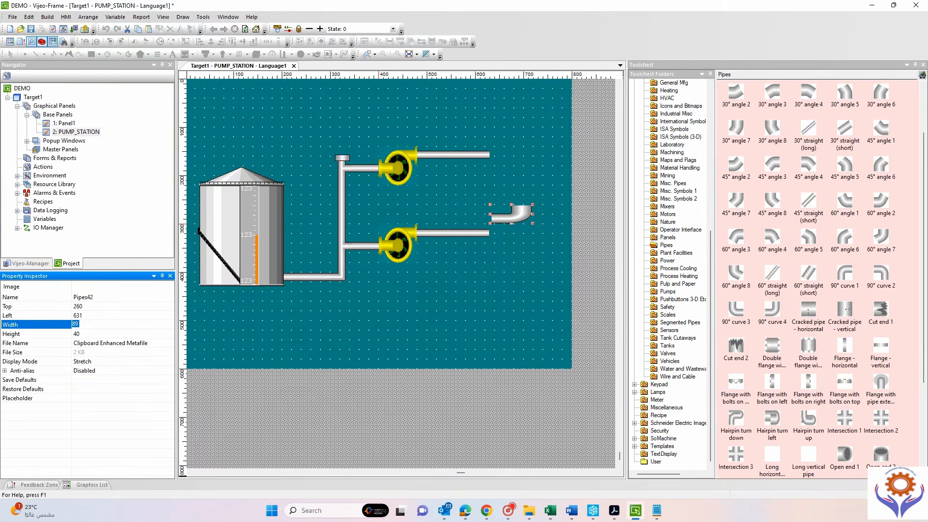
text(40)
key(Return)
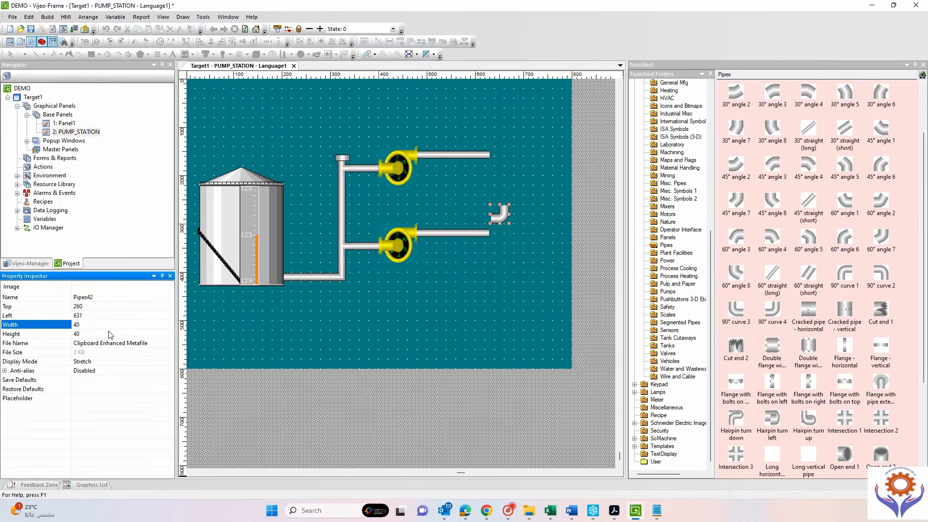
Move the elbow onto the end of the lower outlet pipe, at left 620, top 290.
click(499, 220)
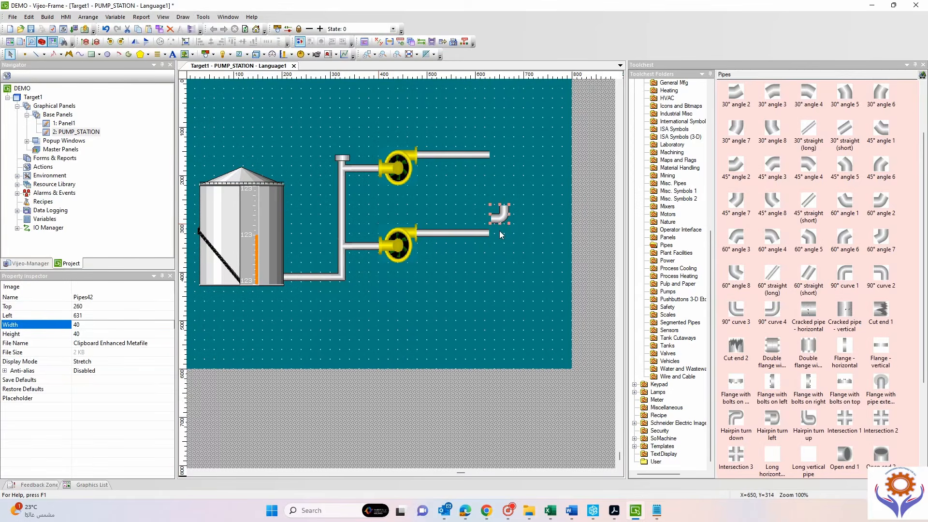
drag(497, 232, 497, 230)
key(Up)
key(Up)
key(Up)
key(Up)
key(Up)
key(Up)
key(Up)
key(Up)
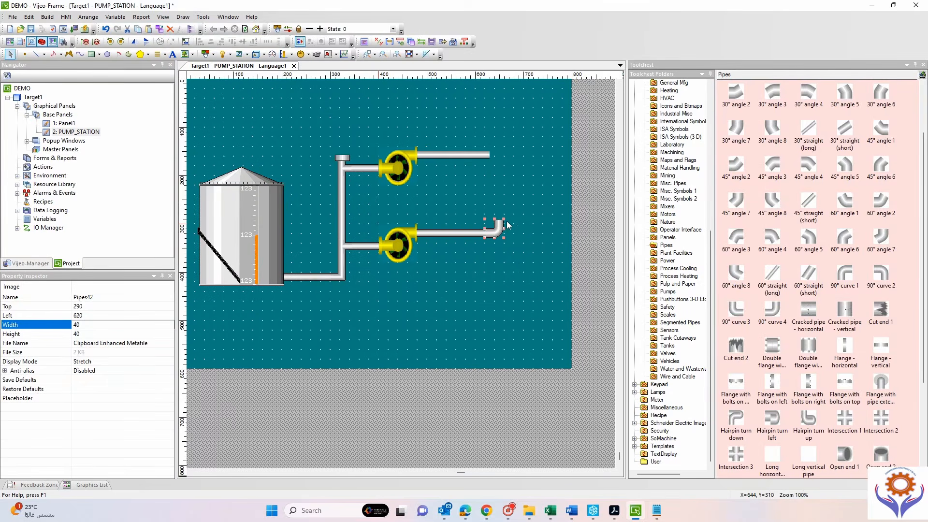
click(531, 215)
Reduce the lower outlet elbow to a width of 36 and a height of 36.
click(497, 233)
click(87, 326)
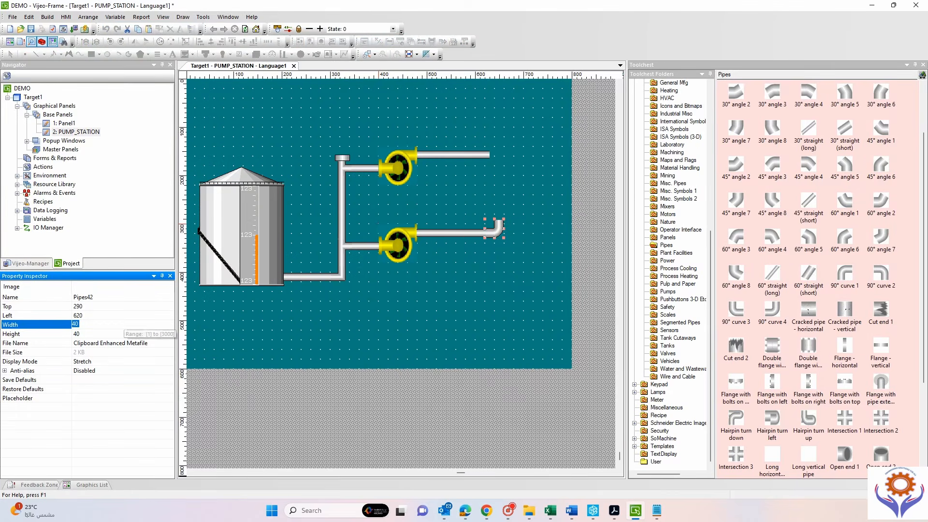
text(36)
key(Return)
key(Tab)
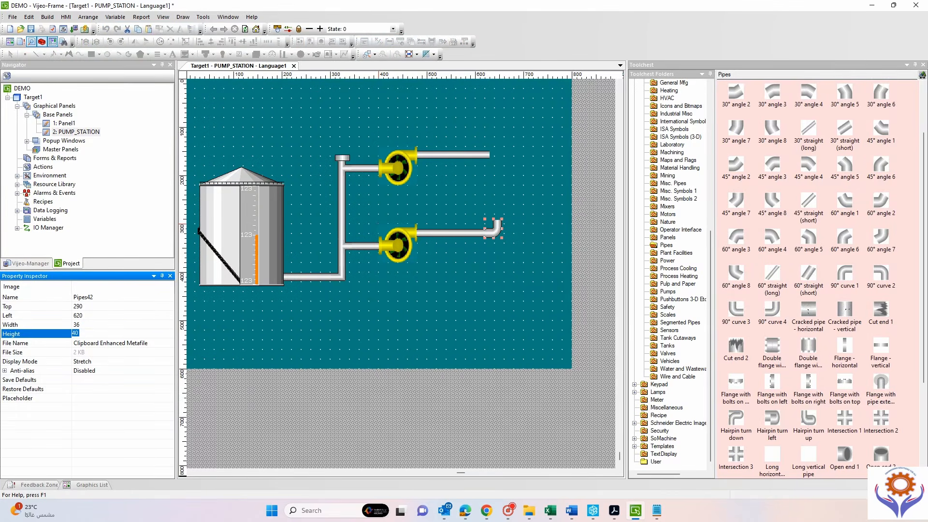
text(36)
key(Return)
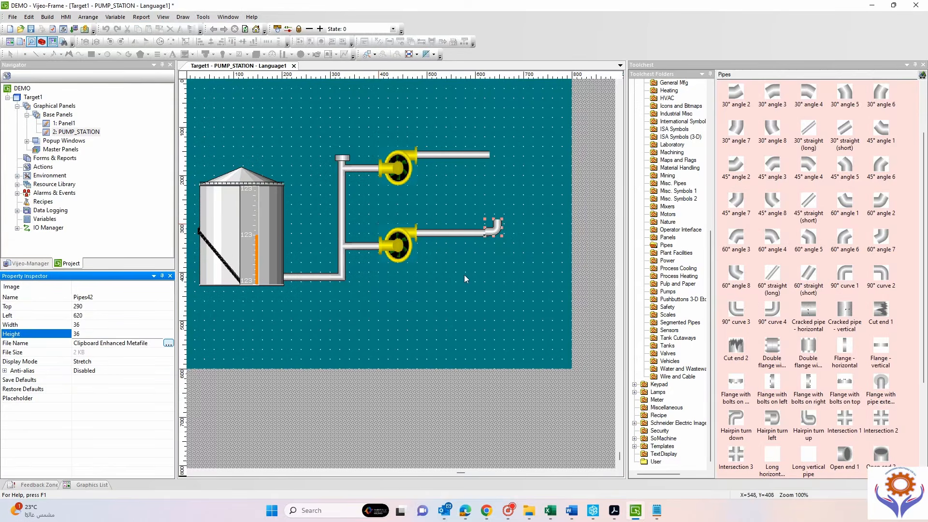
Nudge the lower outlet elbow down to top 293.
click(493, 231)
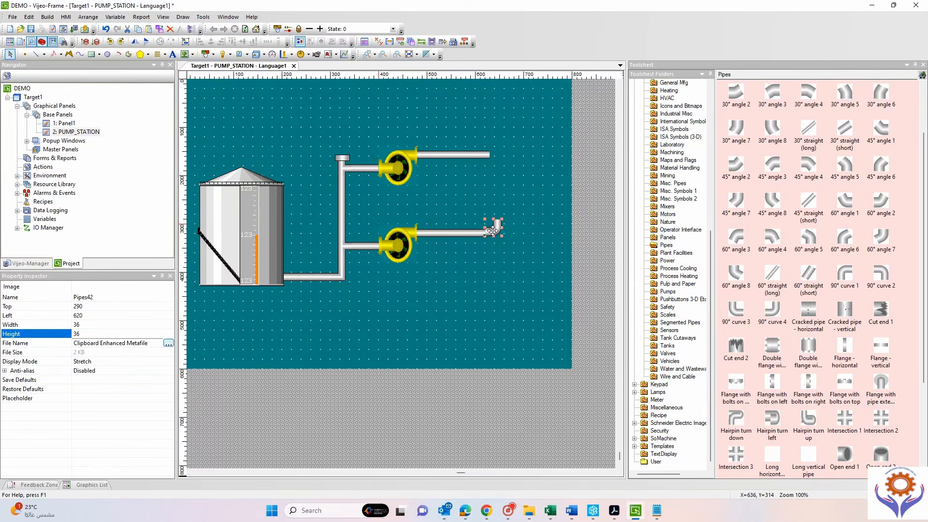
key(Down)
key(Down)
key(Down)
click(496, 267)
Set the lower outlet elbow's width and height both to 33.
click(495, 232)
click(77, 324)
text(33)
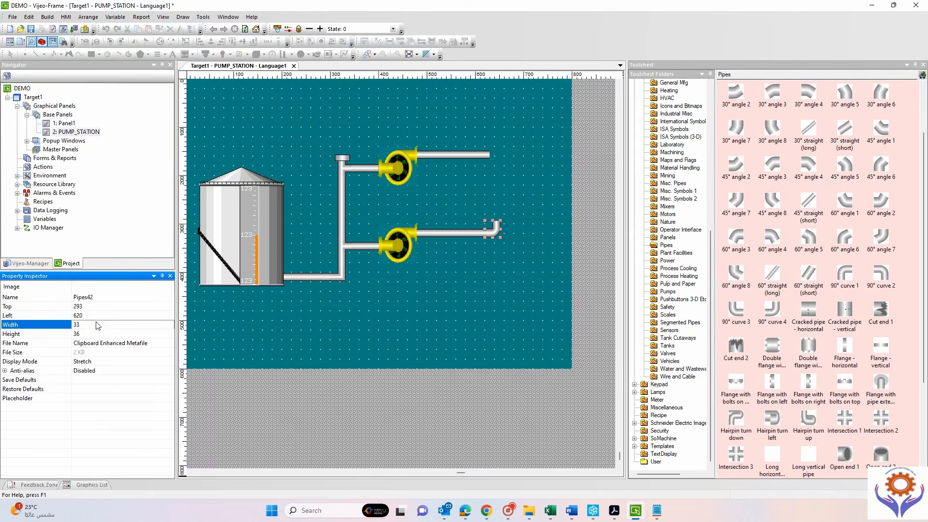
key(Tab)
text(33)
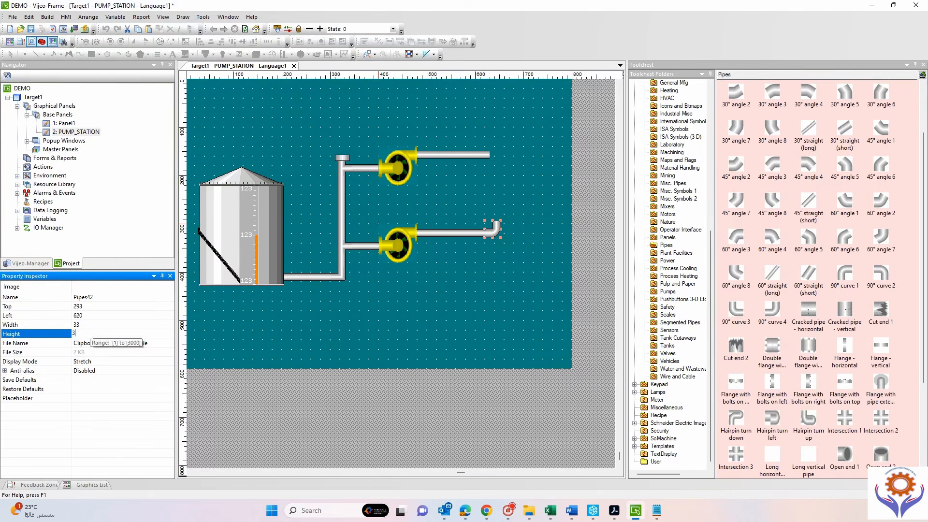
key(Return)
Nudge the resized elbow down to top 295 so it lines up with the lower outlet pipe.
click(493, 228)
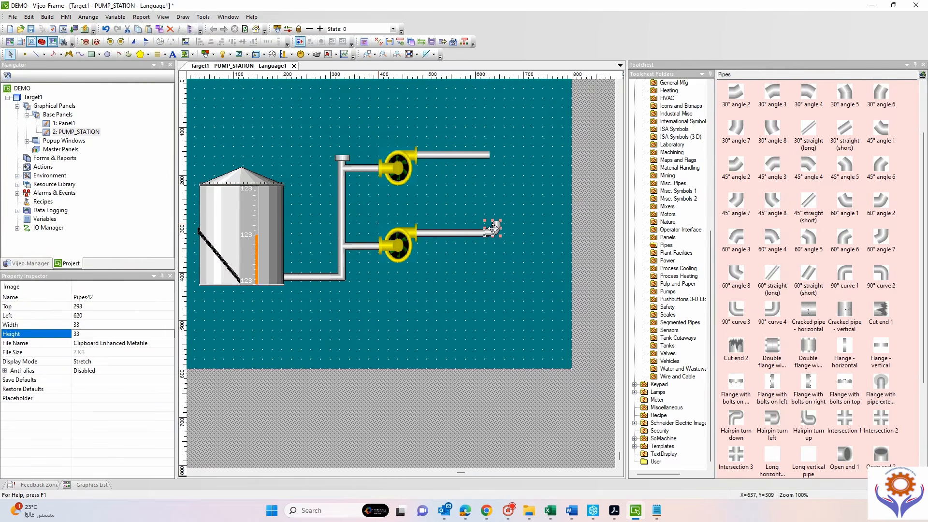
key(Down)
key(Down)
click(502, 257)
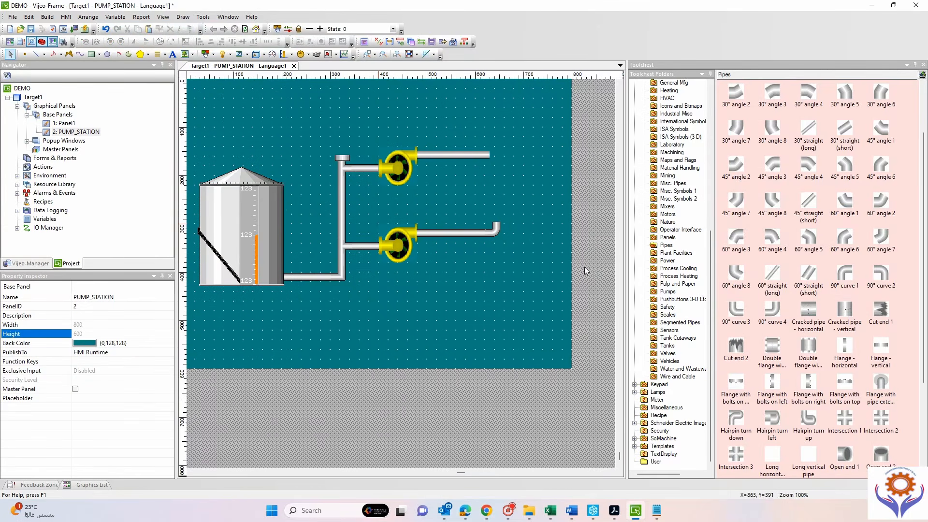
Copy the elbow to the end of the upper outlet pipe, at left 620, top 140, and rotate the copy left.
click(497, 231)
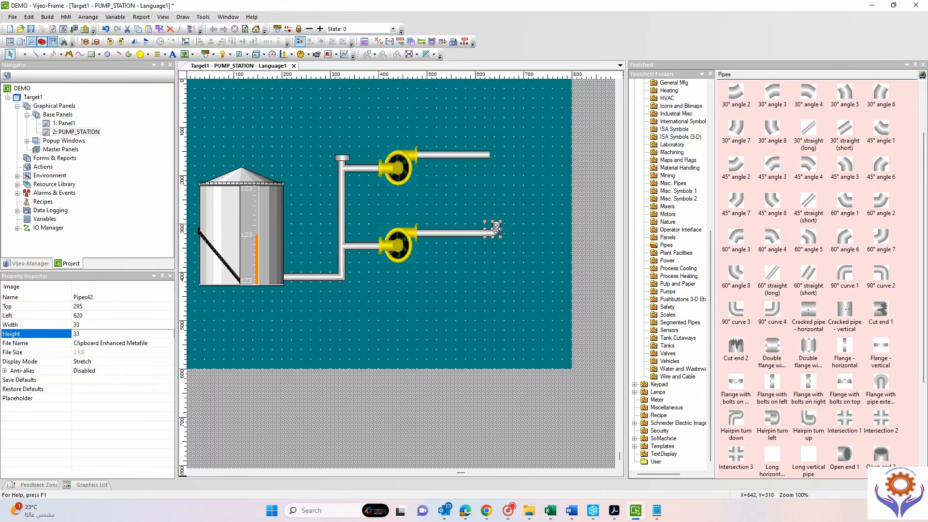
ctrl+drag(495, 228, 494, 152)
right_click(496, 153)
mouse_move(548, 257)
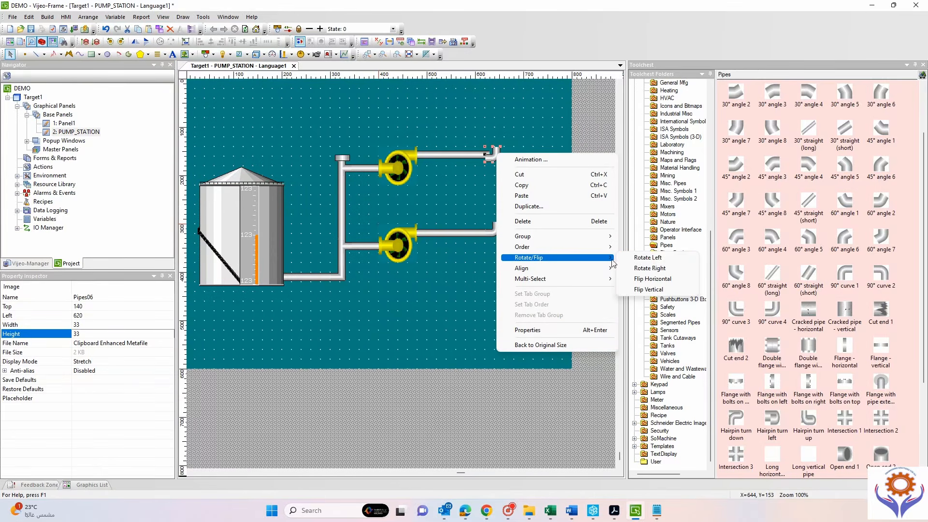
click(652, 259)
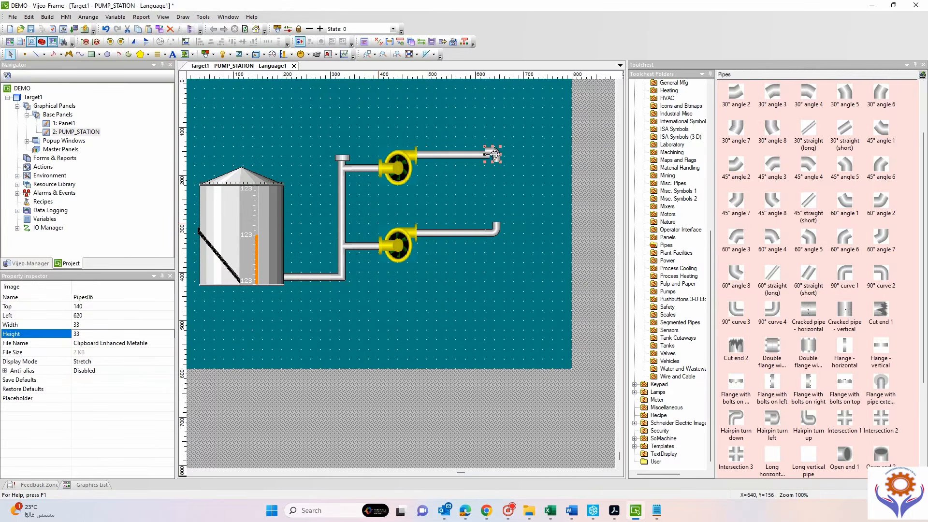
Nudge the rotated elbow down until it lines up with the upper outlet pipe.
key(Down)
key(Down)
key(Down)
key(Down)
key(Down)
key(Down)
key(Down)
click(537, 167)
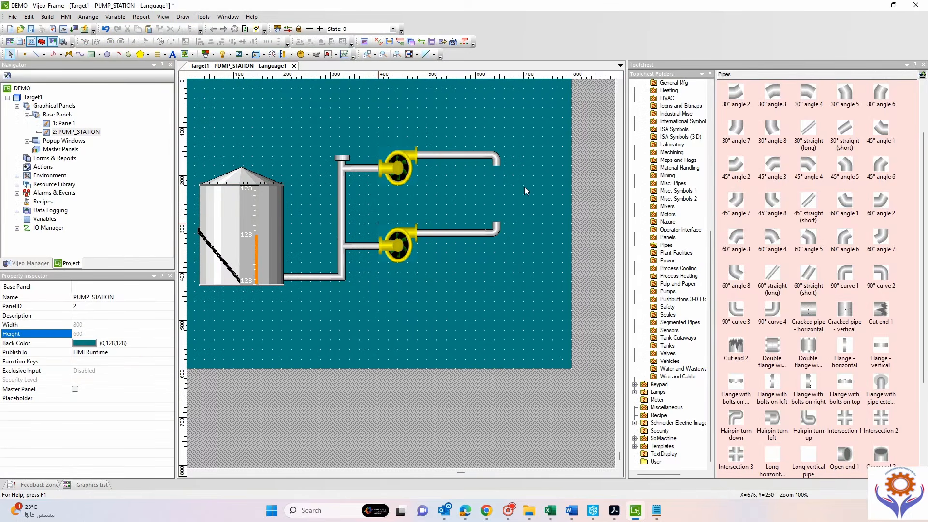
Duplicate the tall vertical inlet pipe and join the two outlet elbows with one of the pair, at left 634, top 160, height 140.
click(343, 214)
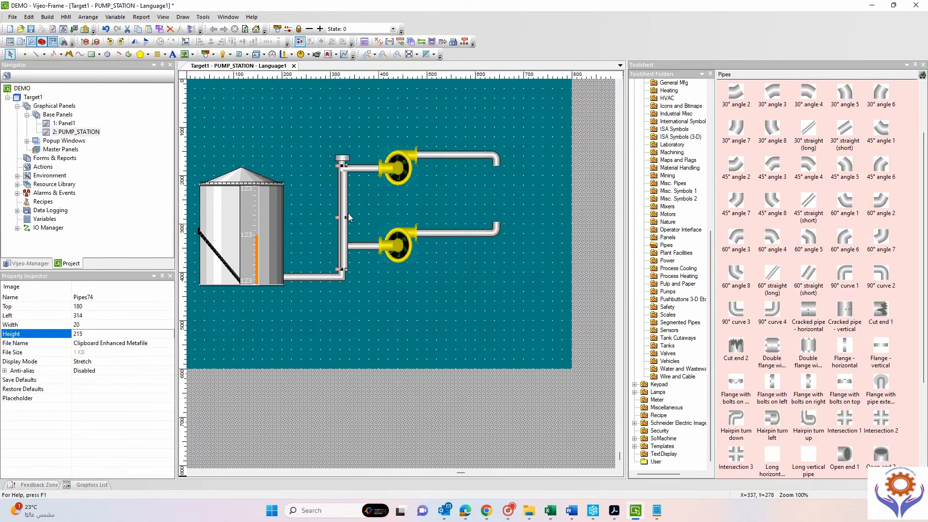
drag(343, 214, 498, 208)
drag(495, 262, 496, 224)
click(521, 236)
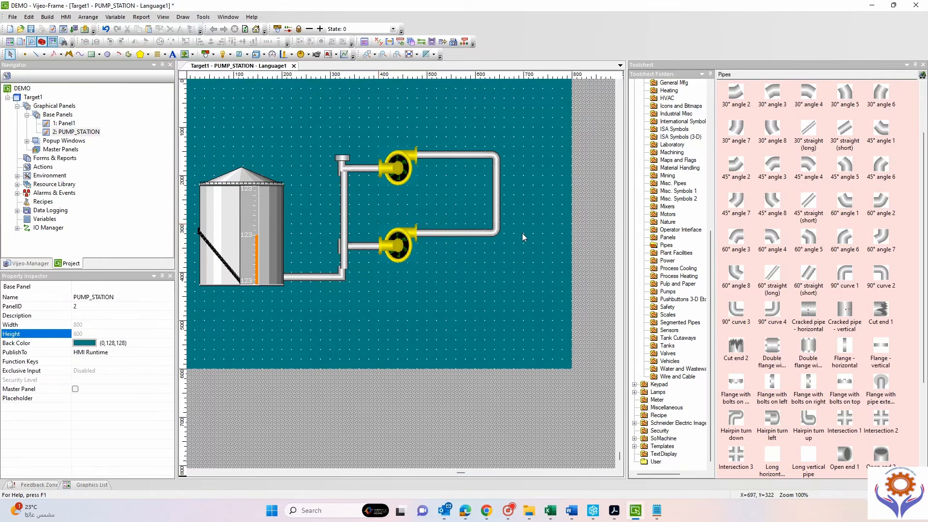
click(496, 206)
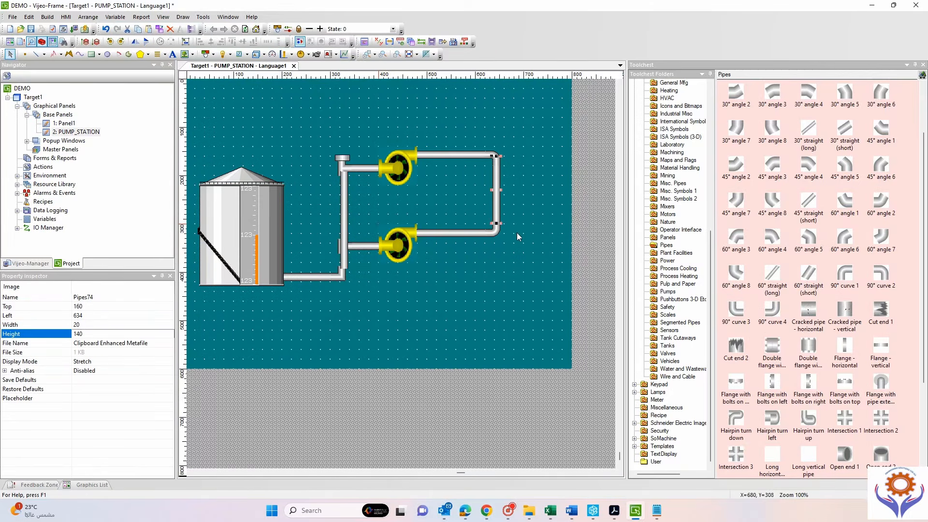
click(514, 252)
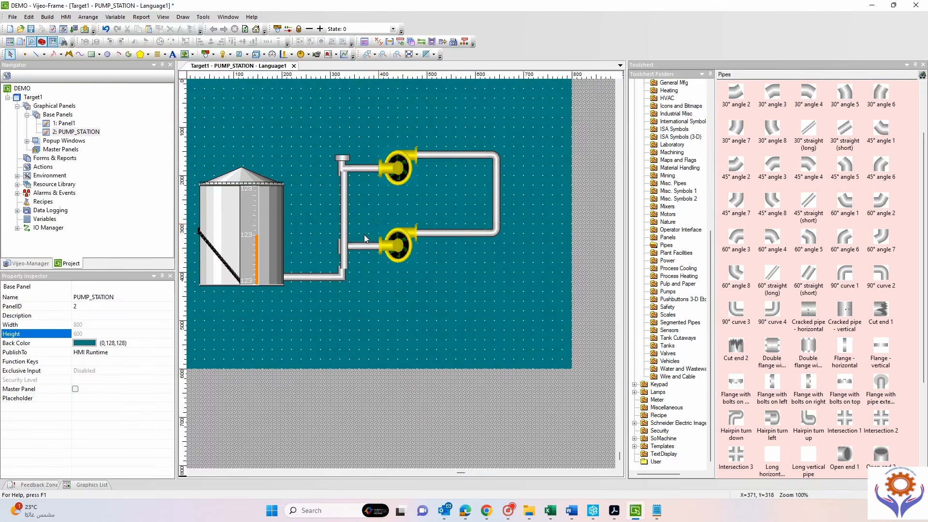
Nudge the remaining vertical inlet pipe left to about left 313 so it realigns with the inlet piping.
click(343, 224)
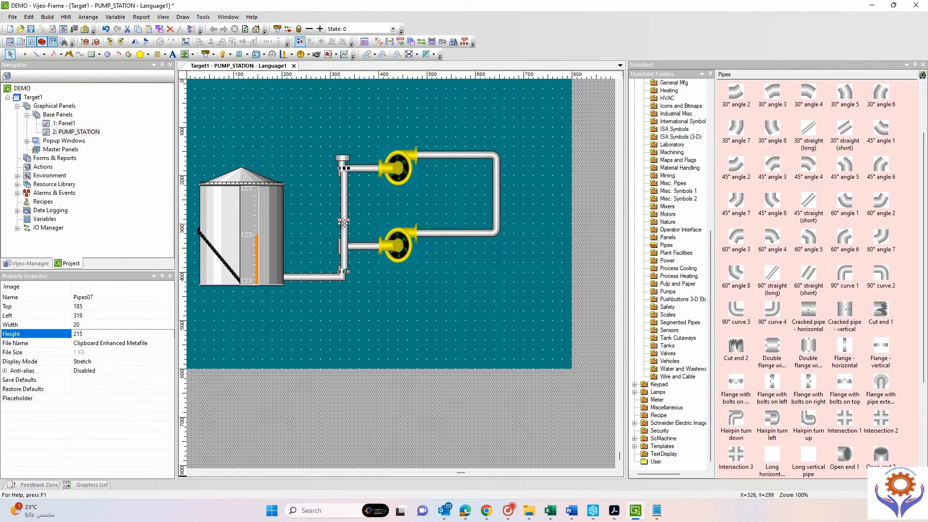
key(Left)
key(Left)
key(Left)
key(Left)
key(Left)
key(Left)
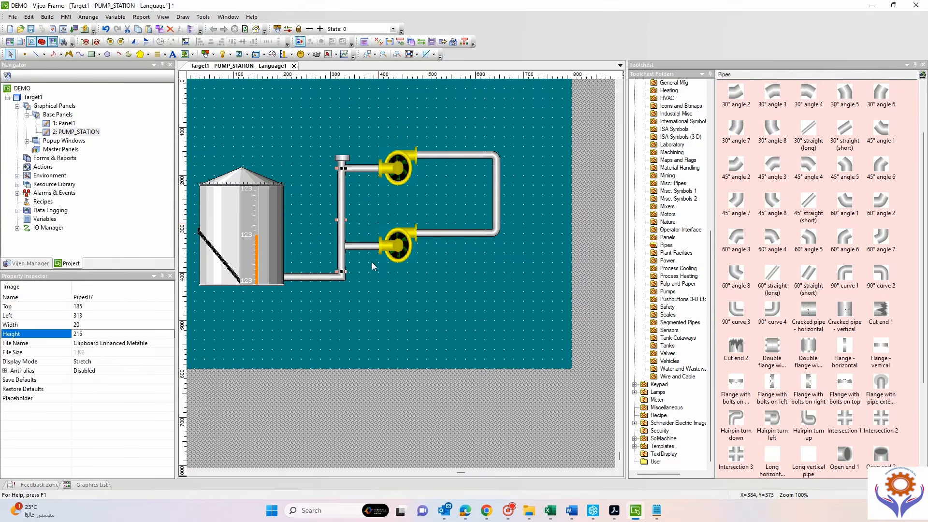
click(373, 265)
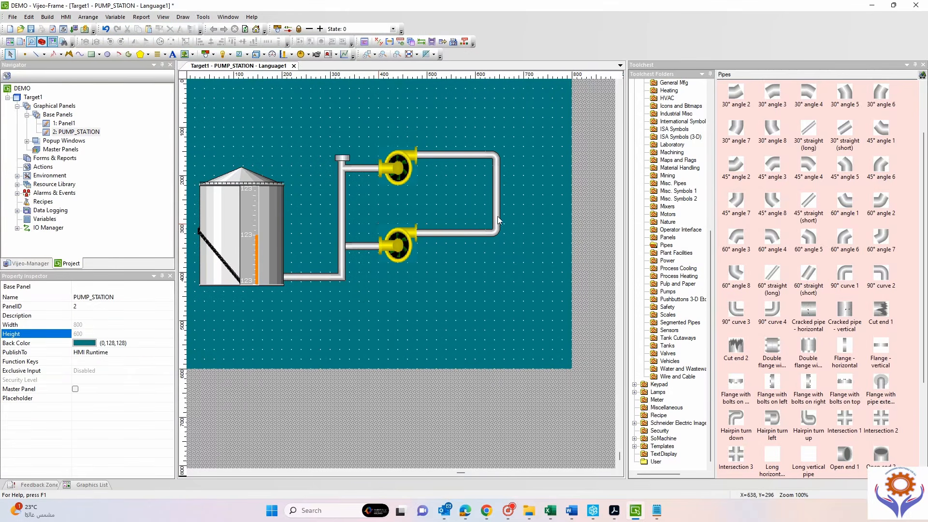
Duplicate the lower pump's outlet pipe and place the copy as the common outlet pipe at left 640, top 260.
click(452, 234)
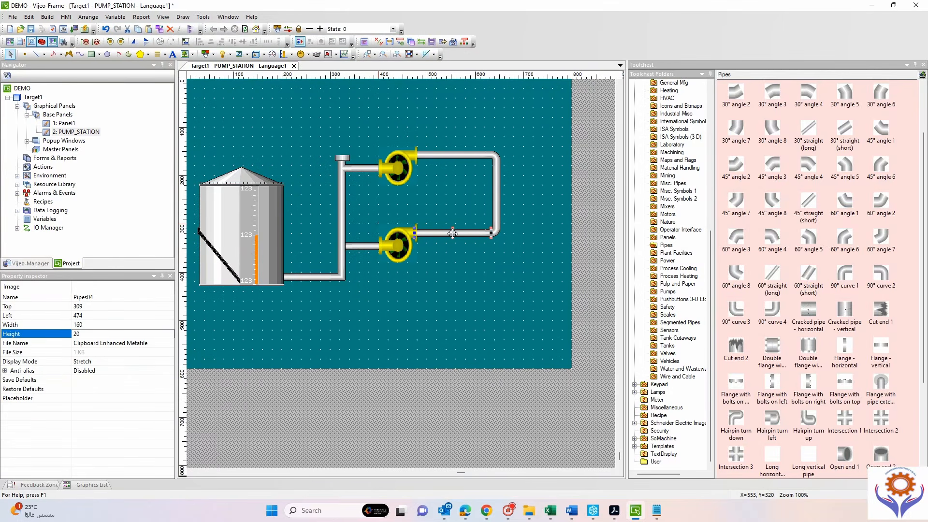
key(ctrl+v)
drag(458, 235, 536, 204)
click(535, 226)
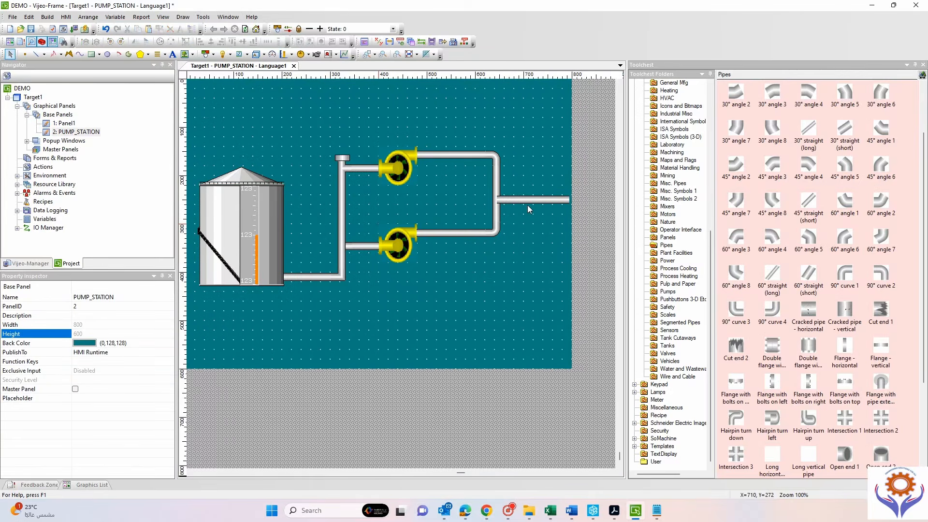
click(534, 201)
mouse_move(534, 204)
mouse_down()
mouse_move(532, 216)
mouse_move(532, 206)
mouse_up()
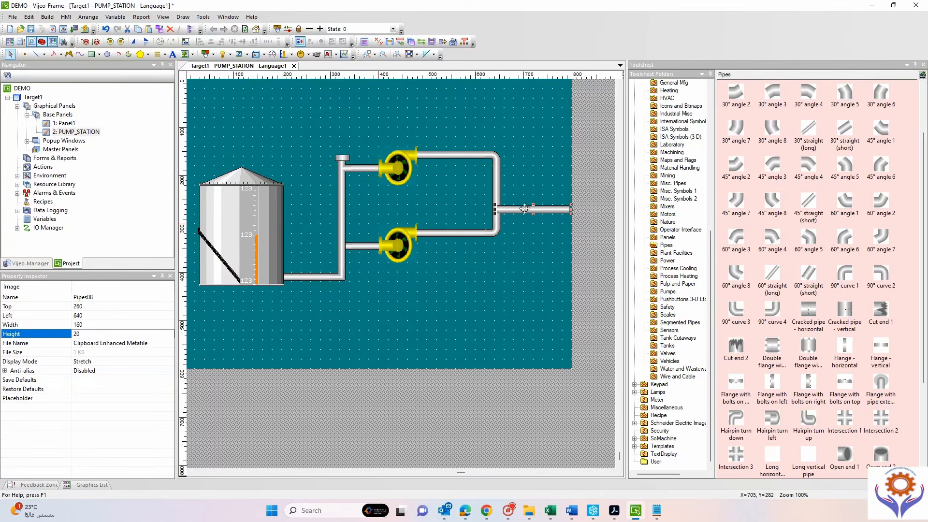
Try heights of 40, 30 and 28 for the common outlet pipe.
click(94, 334)
text(4)
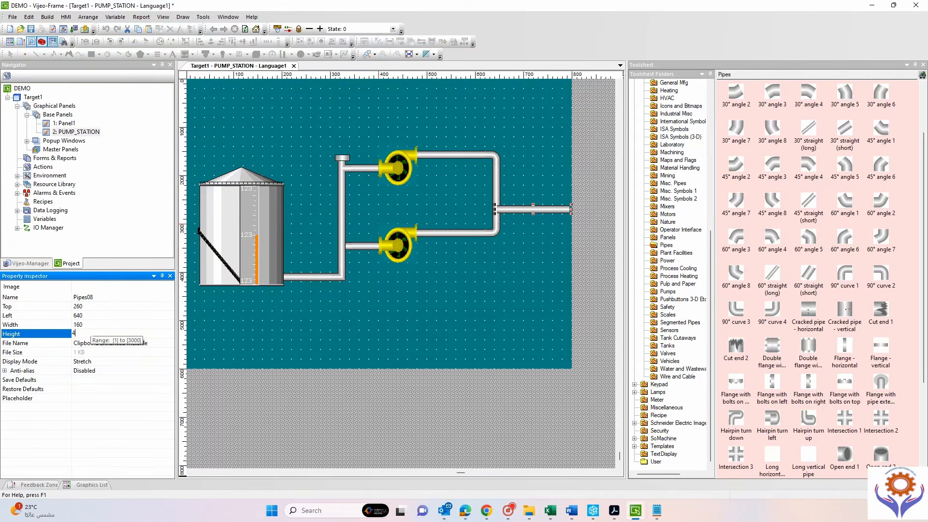
text(0)
key(Return)
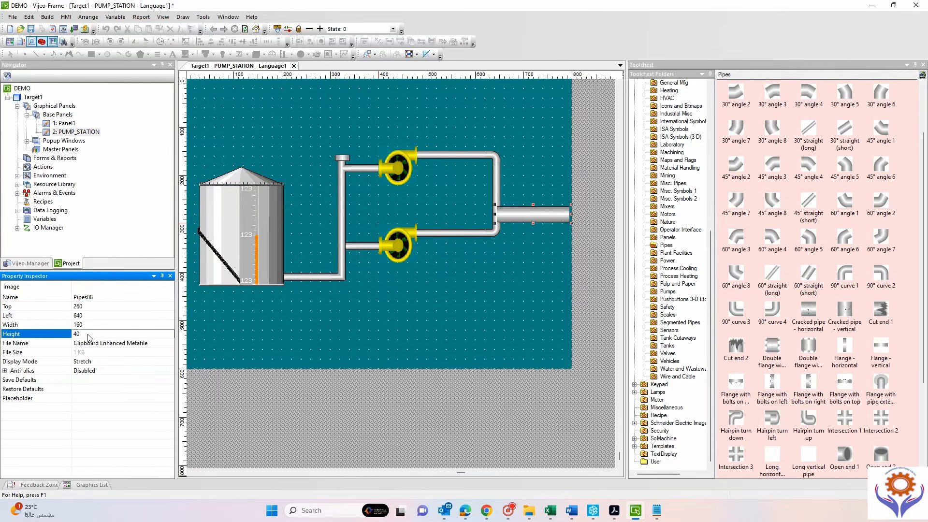
text(30)
key(Return)
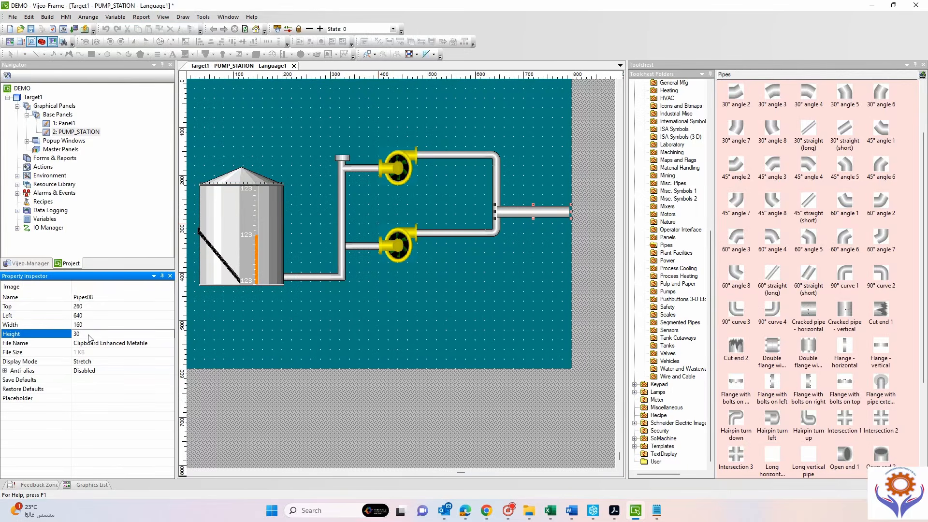
click(87, 335)
text(28)
key(Return)
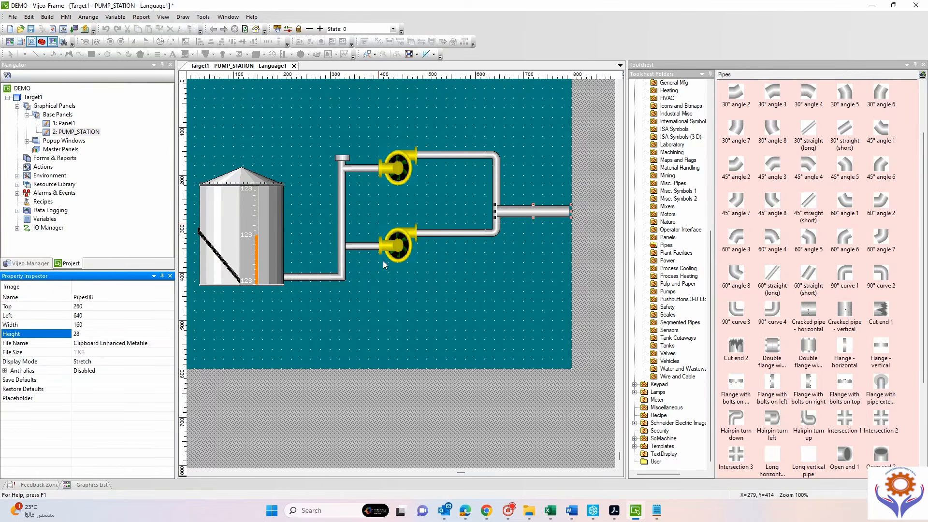
Set the common outlet pipe's height to 25.
click(87, 334)
text(2)
key(Return)
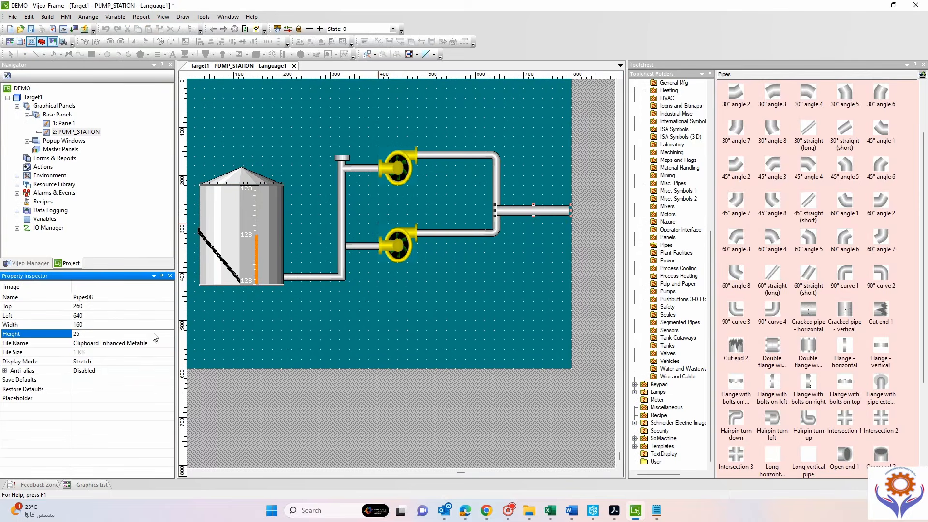
Move the common outlet pipe up to the middle of the vertical outlet pipe and extend it to the panel's right edge.
click(518, 206)
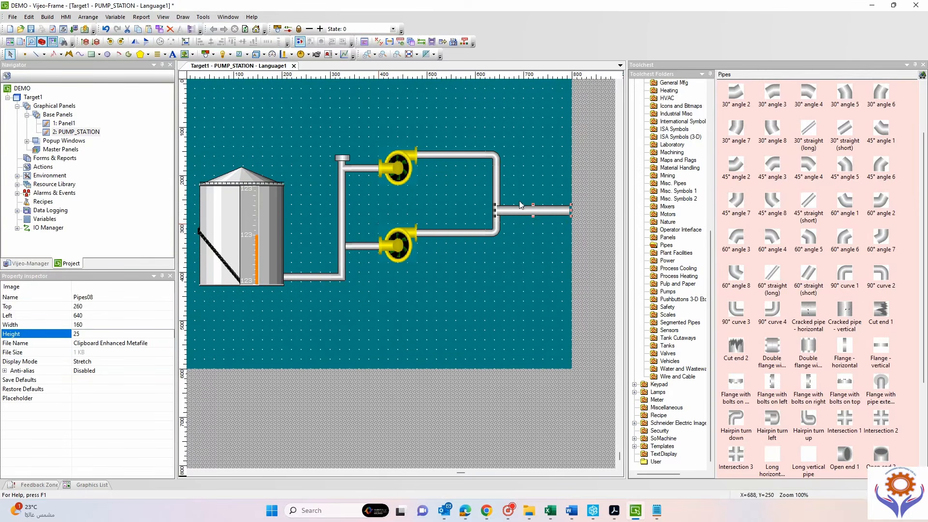
key(Up)
key(Up)
click(531, 235)
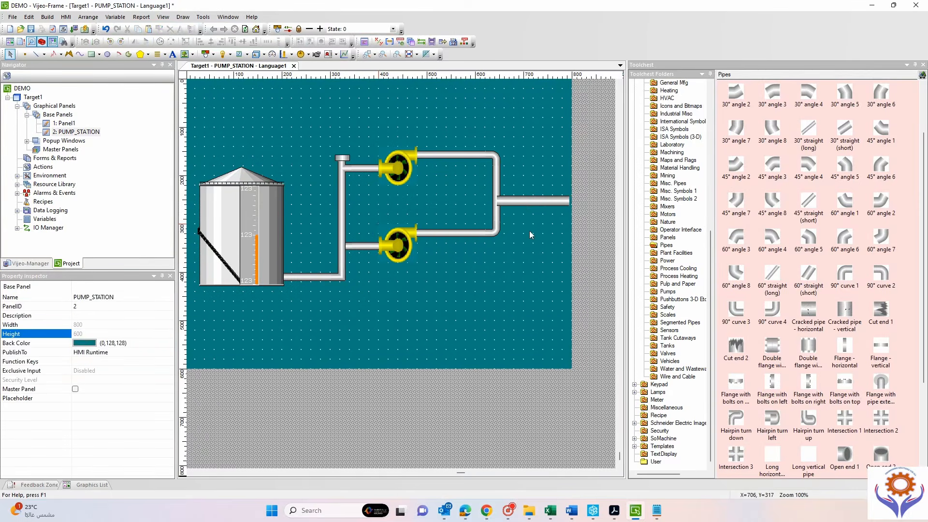
click(518, 202)
drag(519, 202, 521, 202)
click(527, 247)
Insert the Tee 3 pipe fitting, size it to about 60 by 49, and place it at the outlet junction, left 640, top 220.
scroll(895, 343, down, 1)
scroll(924, 341, down, 3)
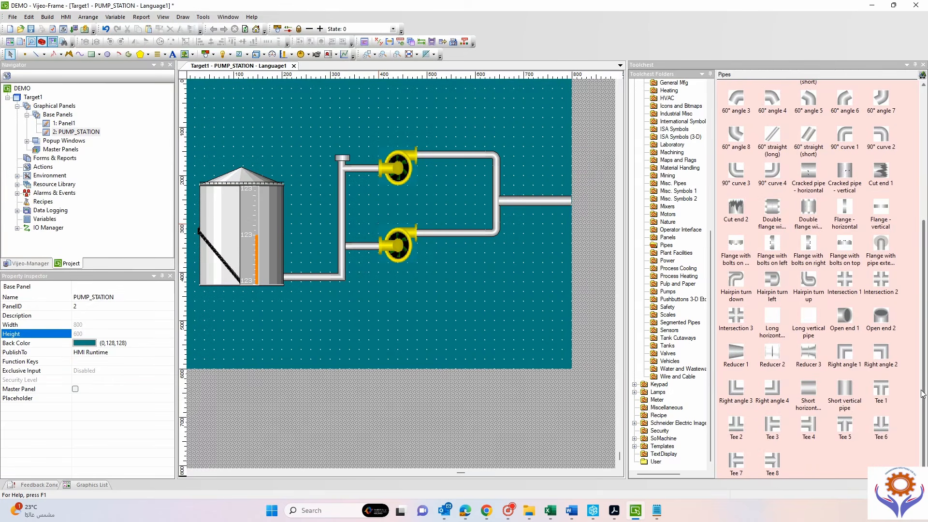
click(812, 429)
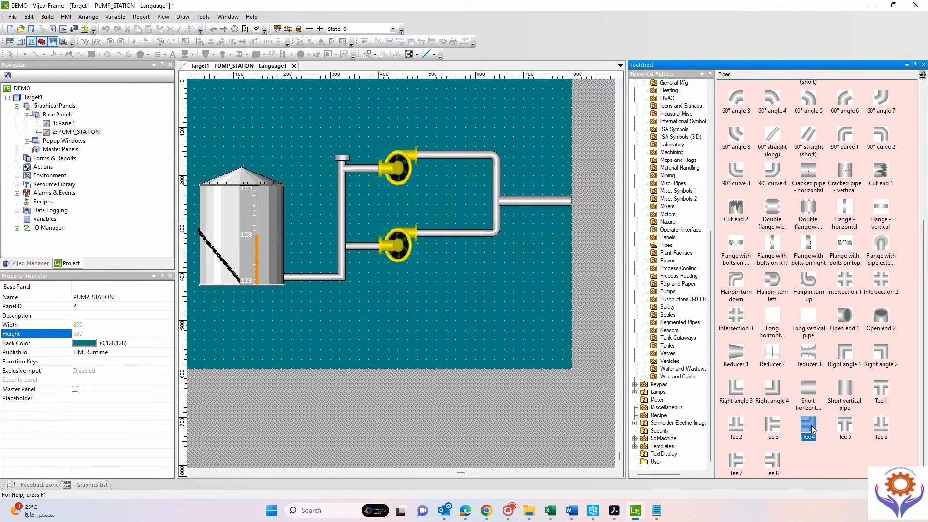
click(773, 430)
drag(774, 430, 497, 298)
drag(465, 272, 476, 303)
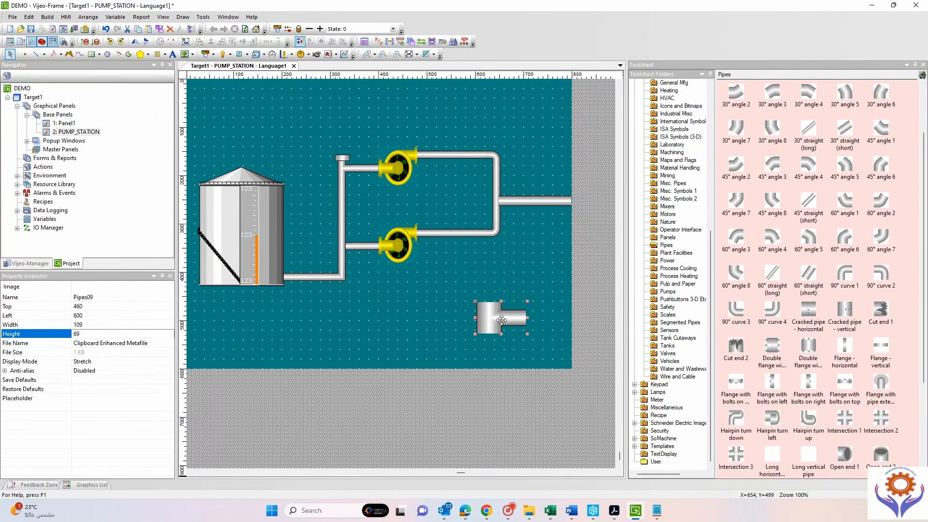
mouse_move(513, 205)
mouse_down()
mouse_move(495, 199)
mouse_move(517, 198)
mouse_move(508, 212)
mouse_move(504, 199)
mouse_up()
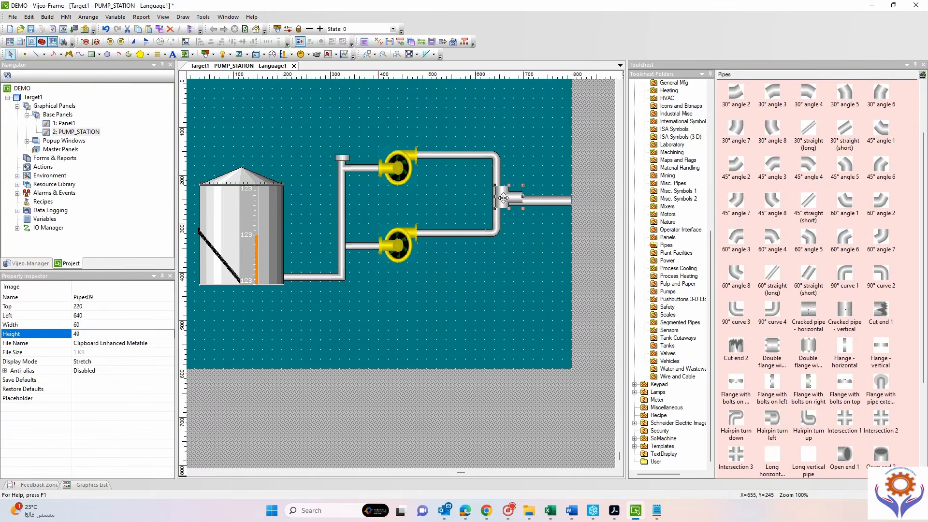
Nudge the tee left and down to about left 633, top 229 so it lines up with the outlet pipes.
key(Left)
key(Left)
key(Left)
key(Left)
key(Left)
key(Left)
key(Left)
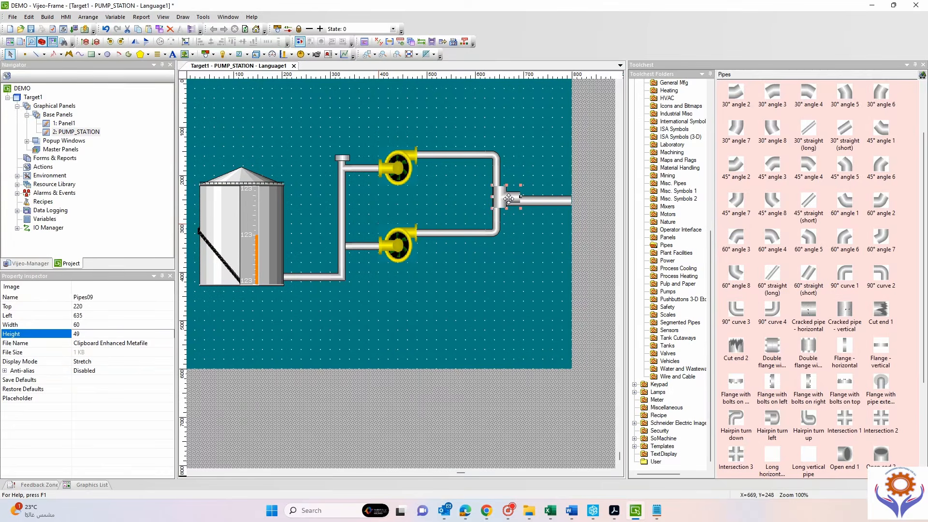
key(Down)
key(Down)
key(Down)
key(Down)
key(Down)
key(Down)
key(Down)
key(Down)
Narrow the tee at the outlet junction to a width of 40.
drag(518, 200, 512, 200)
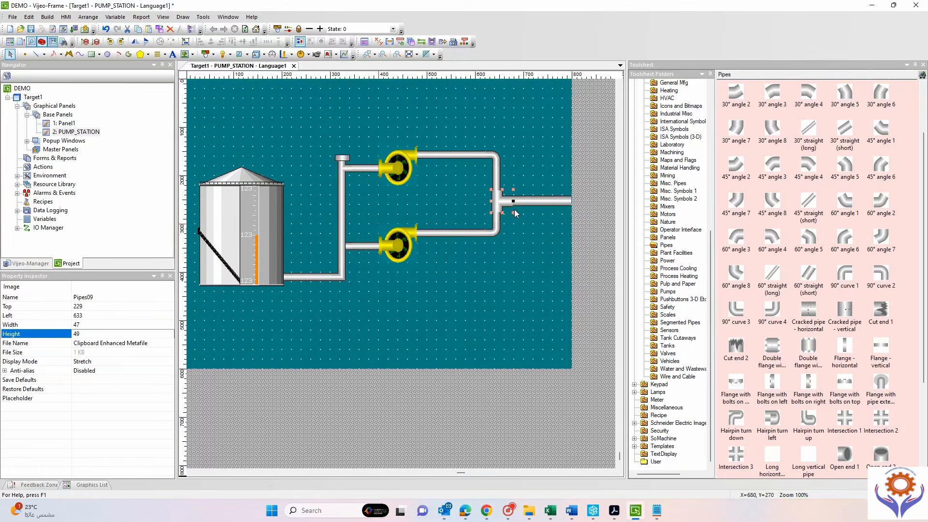
click(94, 324)
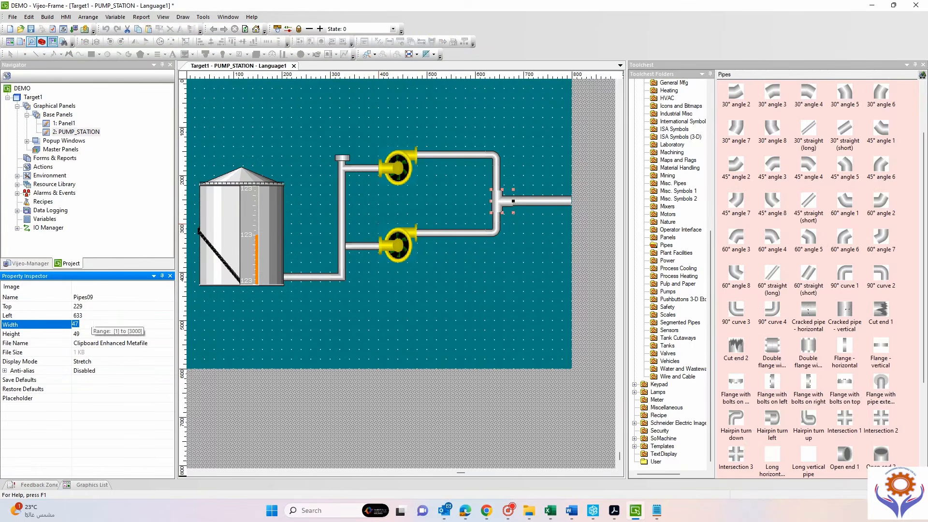
text(4)
key(Return)
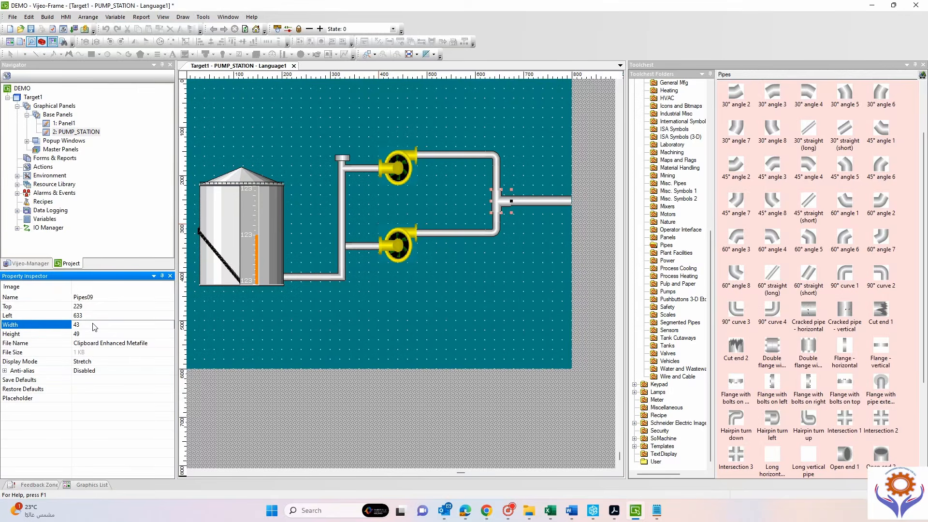
click(94, 327)
text(40)
key(Return)
click(435, 297)
Nudge the tee up to top 228 and reduce its height to 46.
click(503, 208)
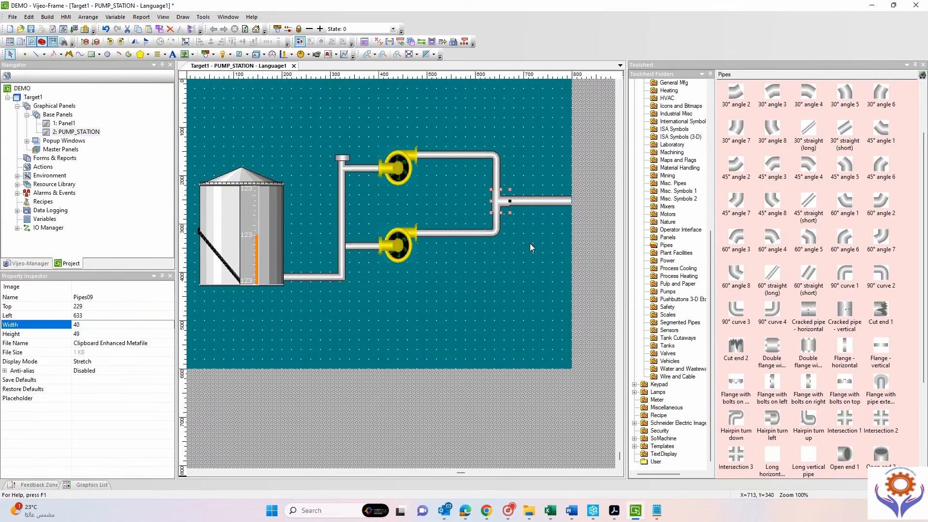
key(Up)
key(Down)
key(Up)
click(93, 334)
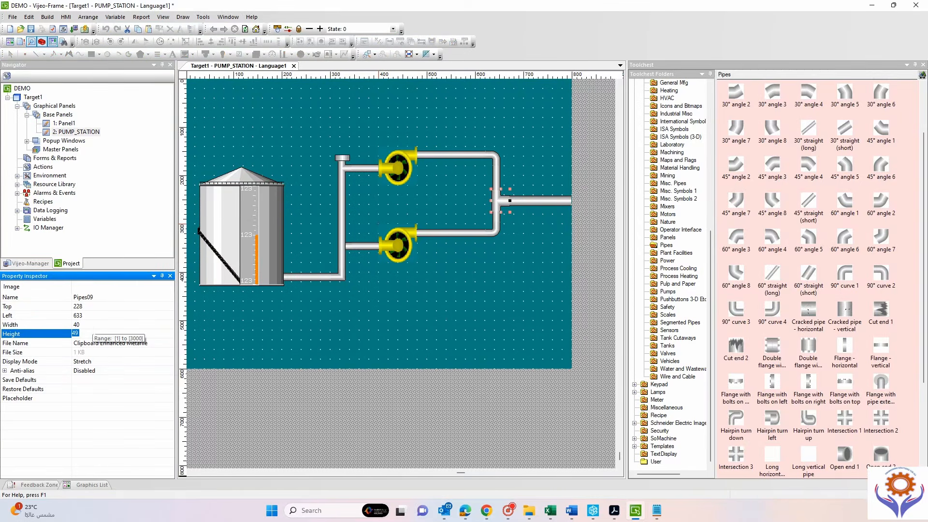
text(4)
key(Return)
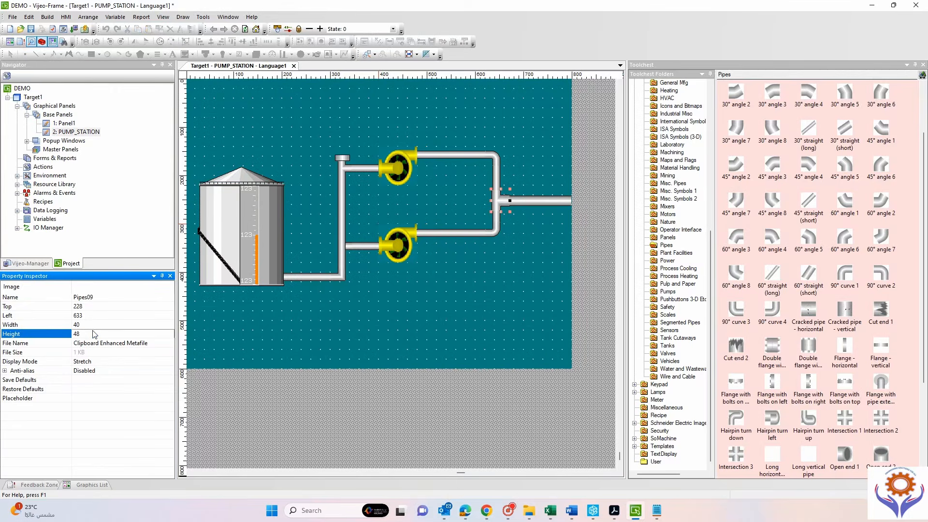
click(94, 333)
text(4)
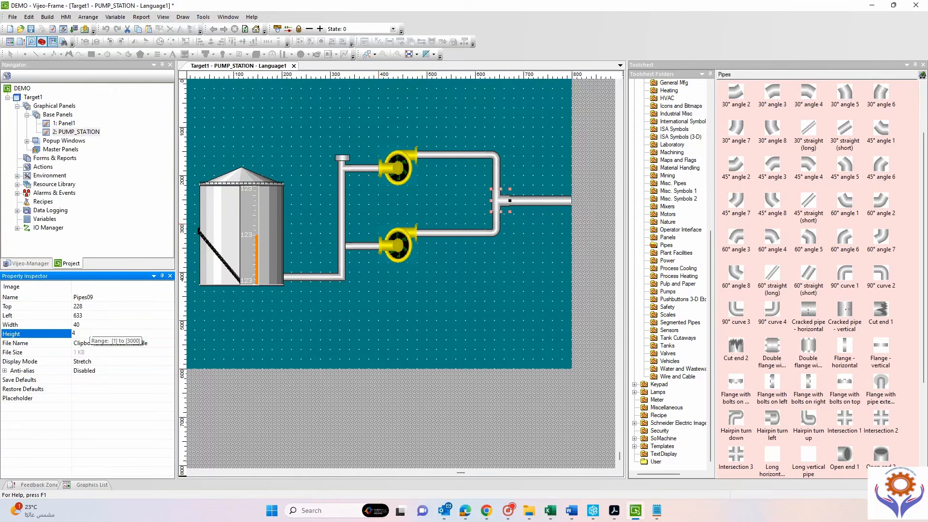
text(6)
key(Return)
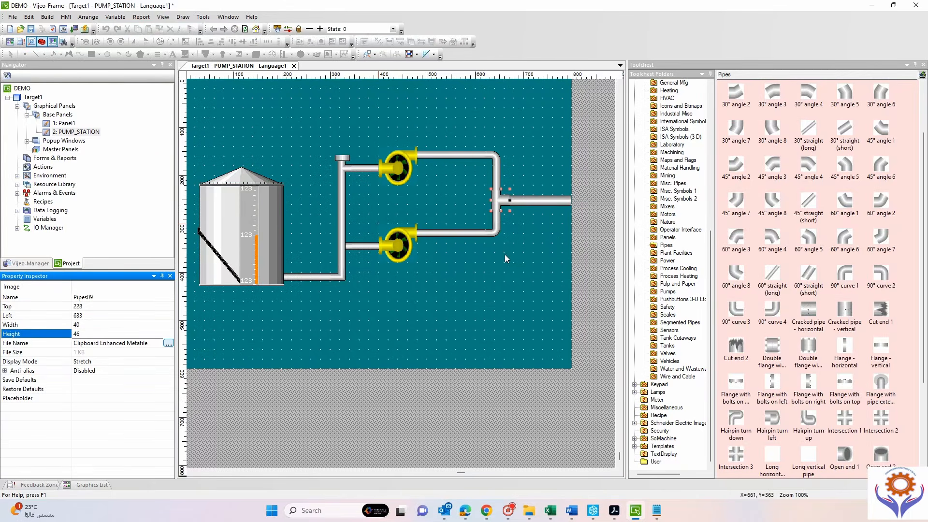
Nudge the tee down to top 230 to center it on the common outlet pipe.
drag(499, 201, 500, 202)
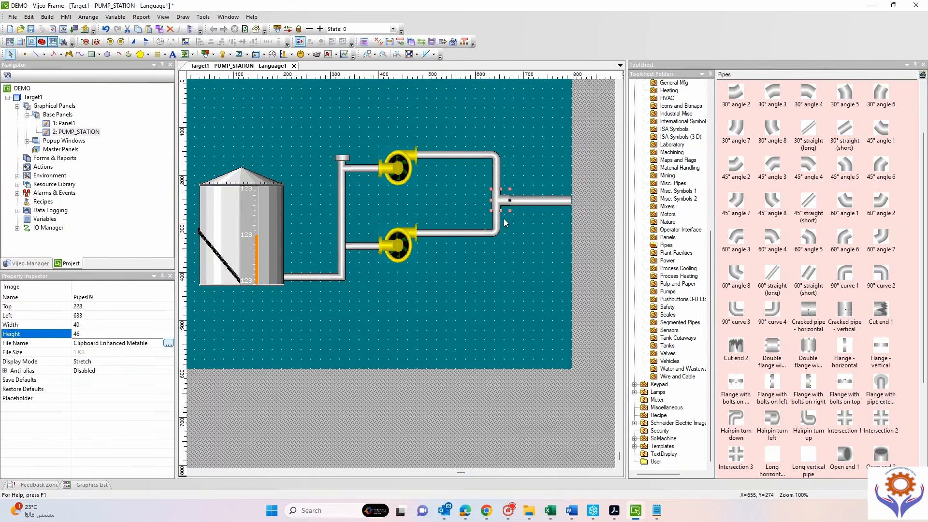
click(520, 247)
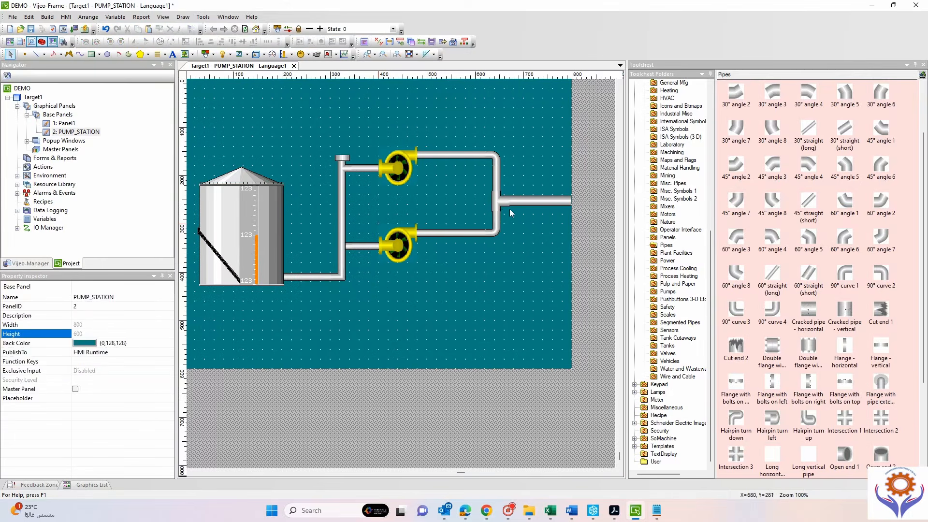
click(501, 201)
key(Up)
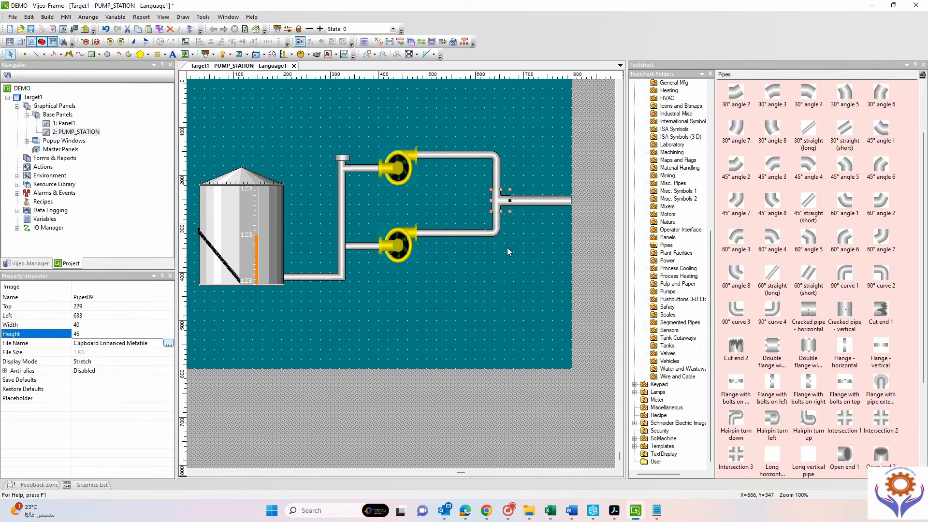
click(507, 248)
click(504, 202)
key(Down)
Set the tee's height to 45.
click(94, 333)
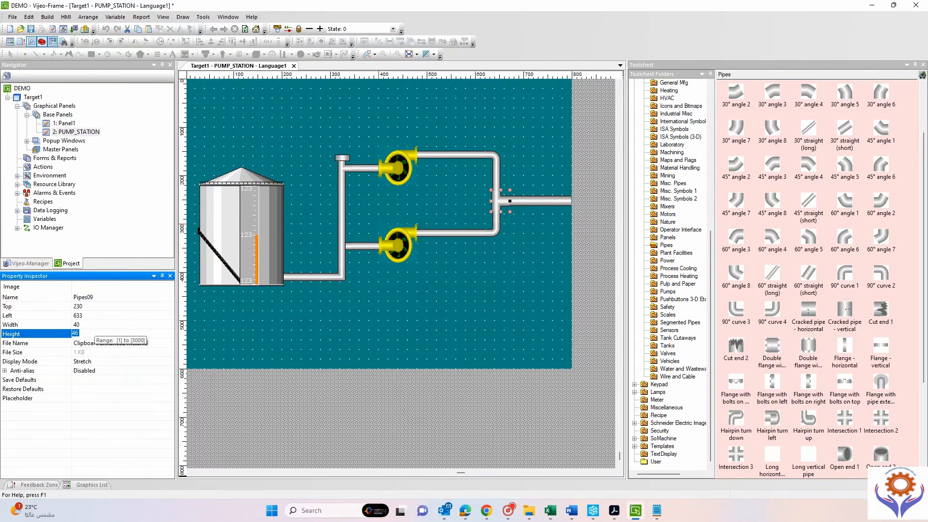
text(45)
key(Return)
click(407, 308)
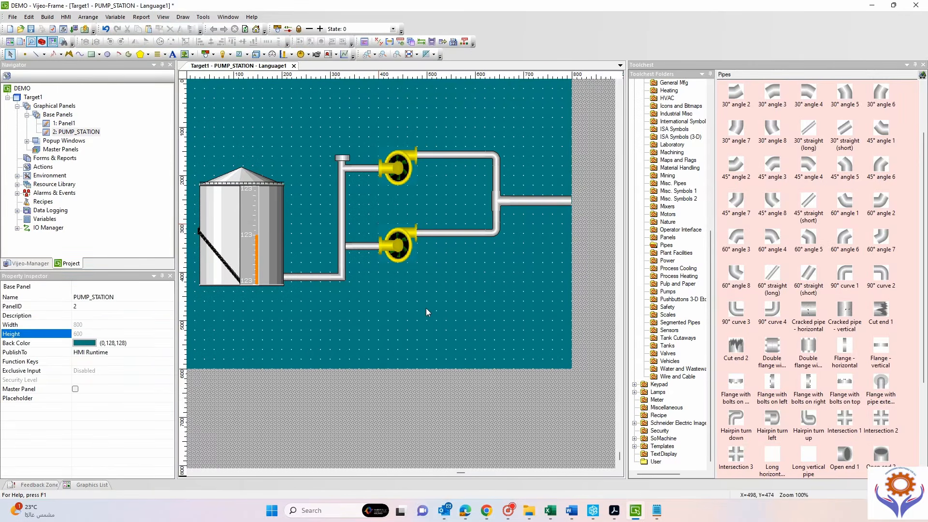
Shift the tee right to left 634, set its width to 38, and check its fit in the outlet junction.
click(505, 201)
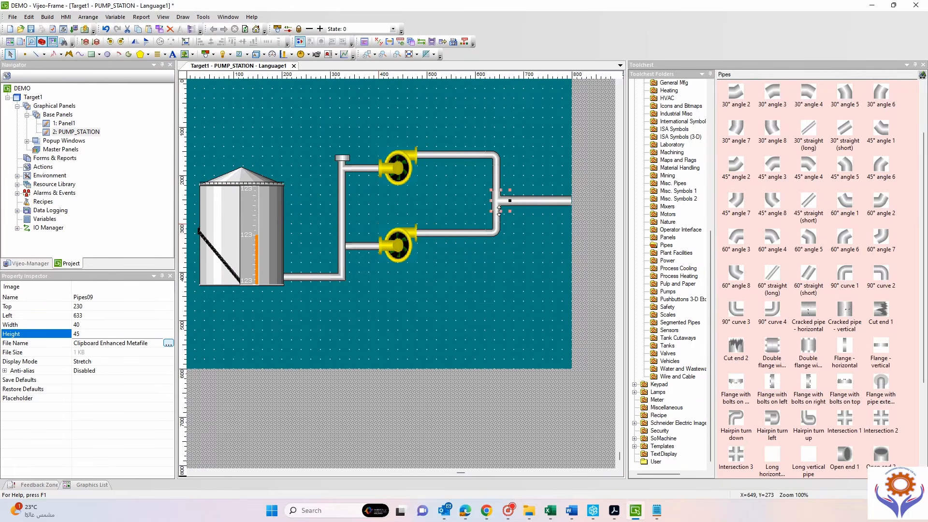
click(512, 256)
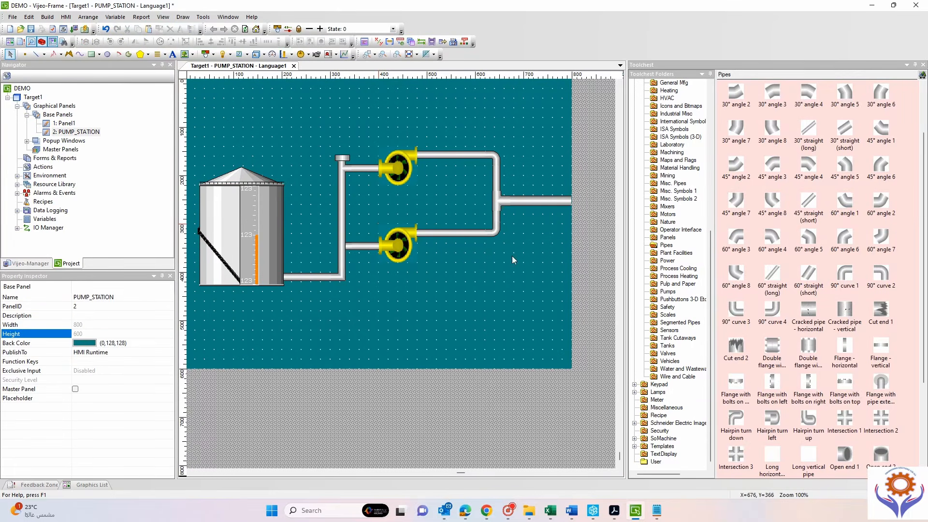
click(502, 203)
click(98, 325)
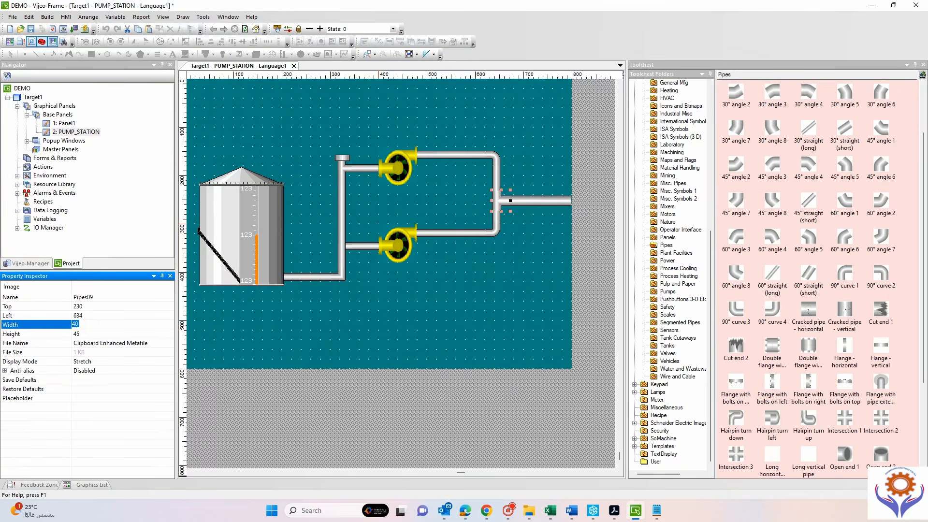
text(38)
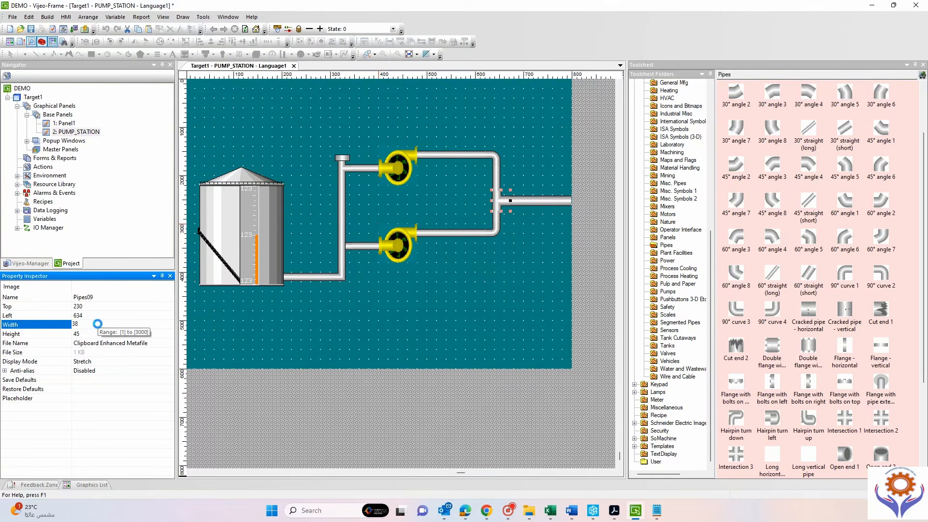
key(Return)
click(442, 312)
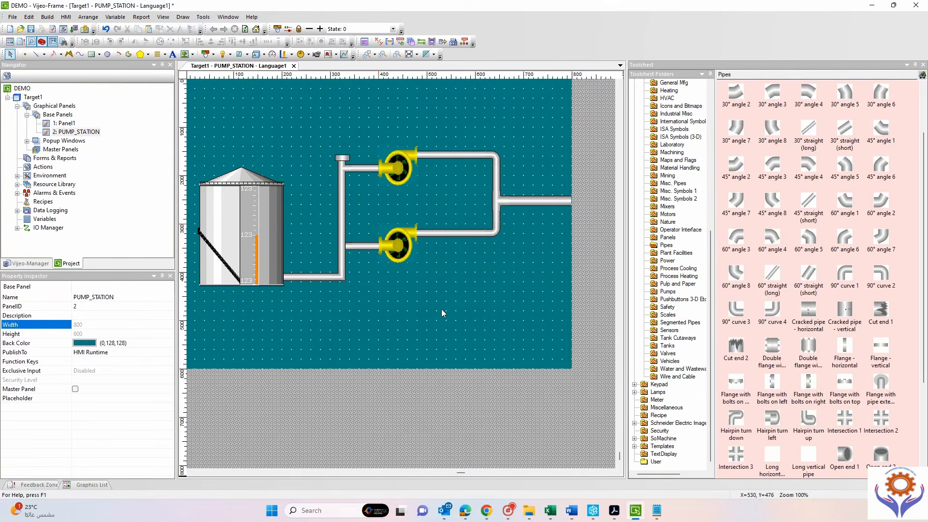
click(497, 200)
click(501, 298)
click(497, 200)
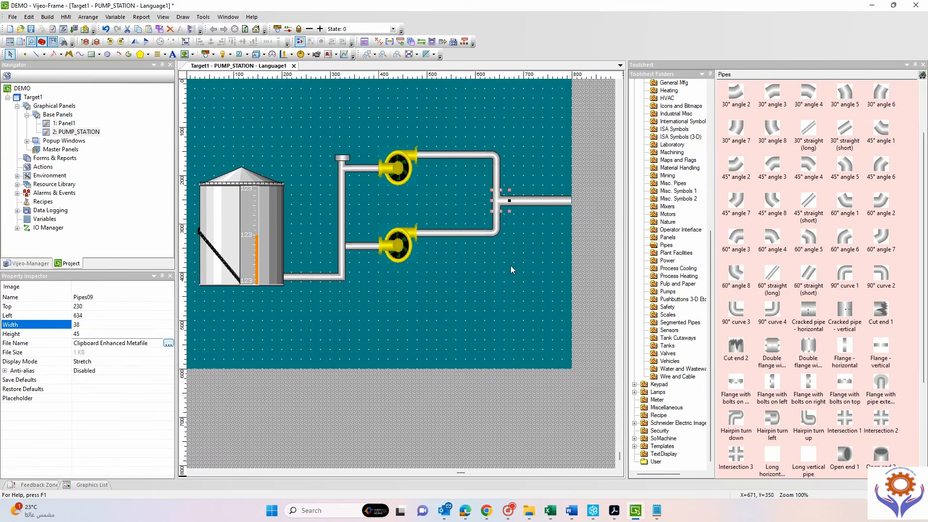
click(514, 289)
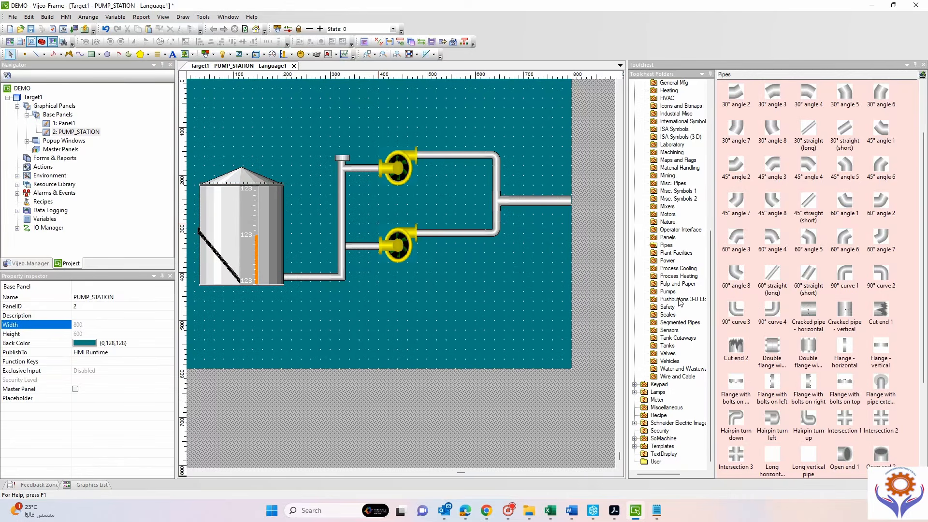
Browse the image library to the Sensors category and place a Radar level transmitter image next to the tank.
scroll(670, 300, up, 7)
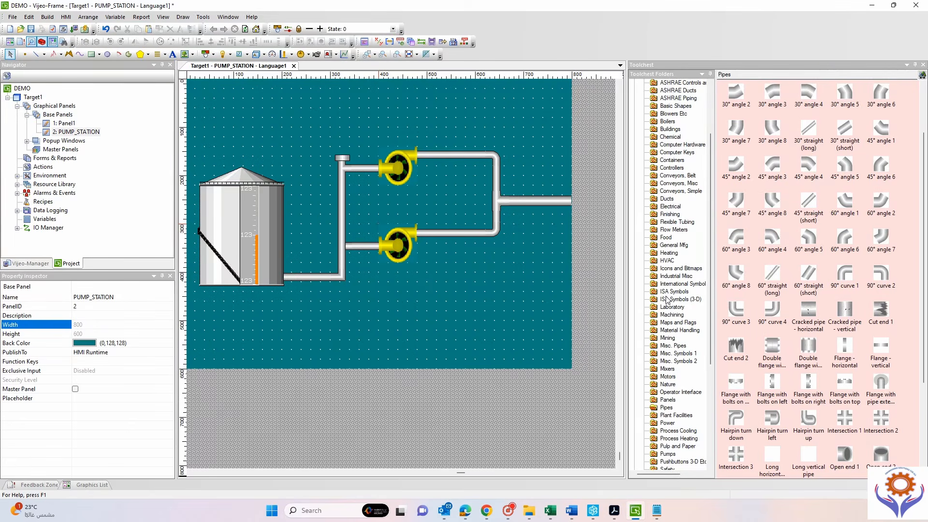
click(672, 214)
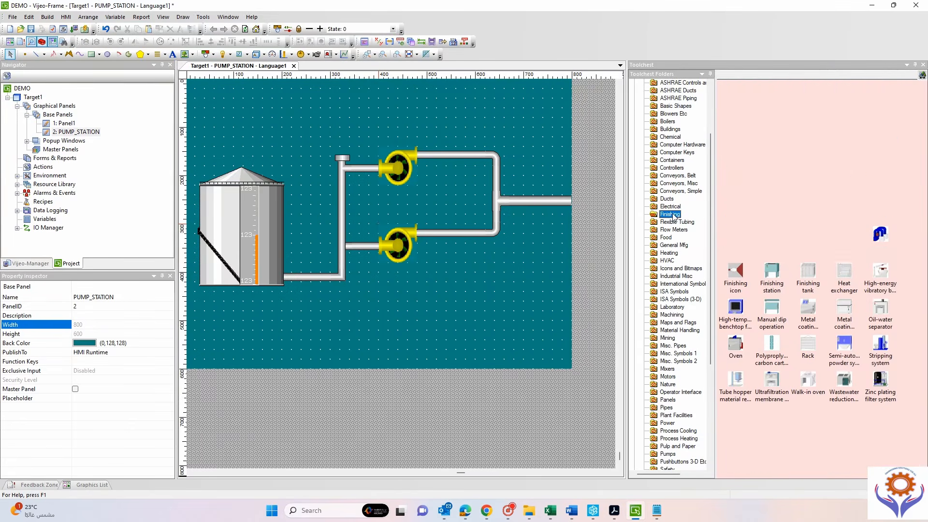
scroll(688, 238, up, 3)
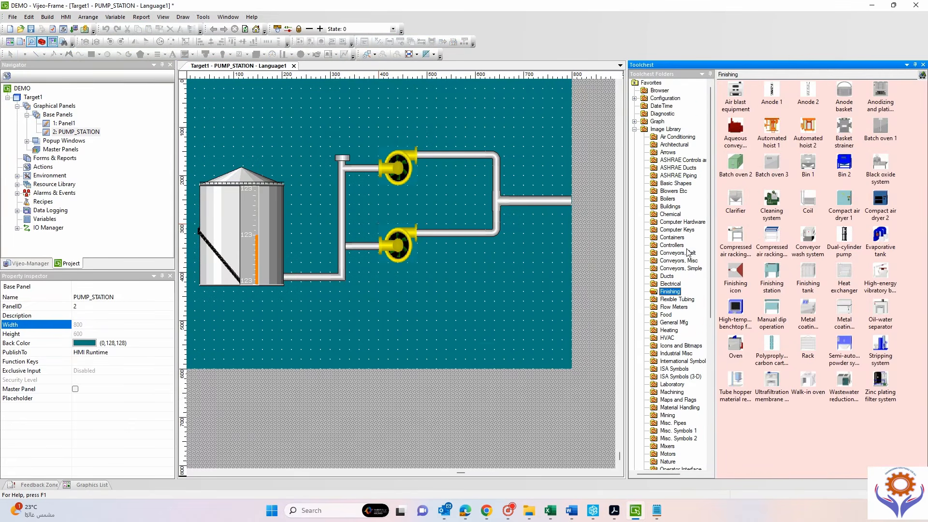
scroll(688, 253, down, 4)
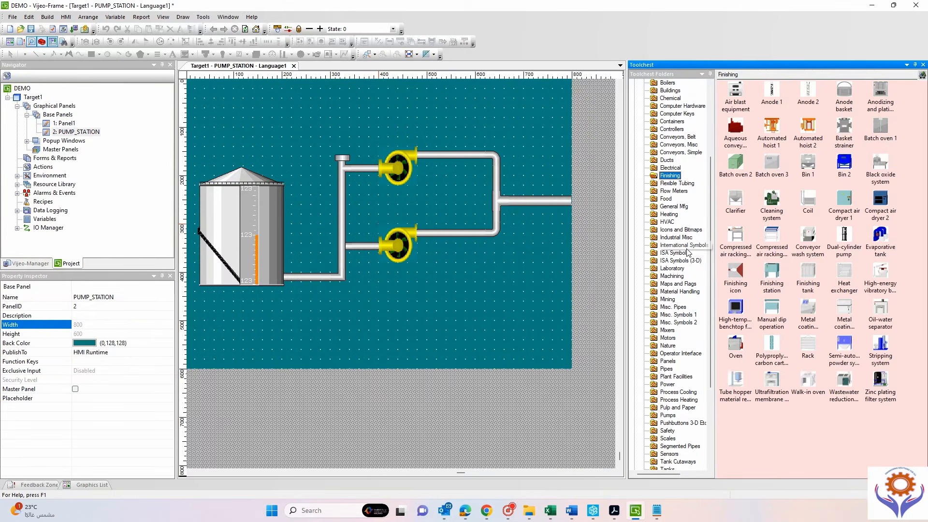
scroll(689, 253, down, 2)
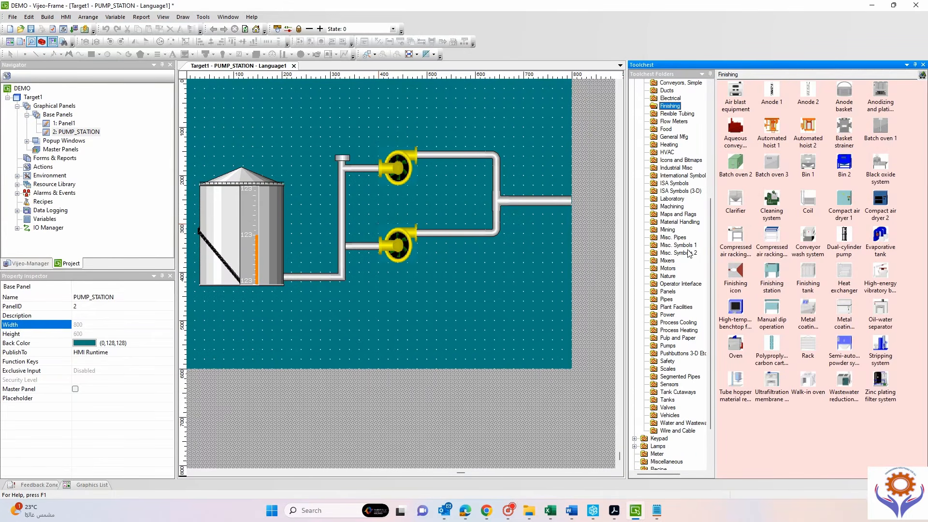
click(671, 385)
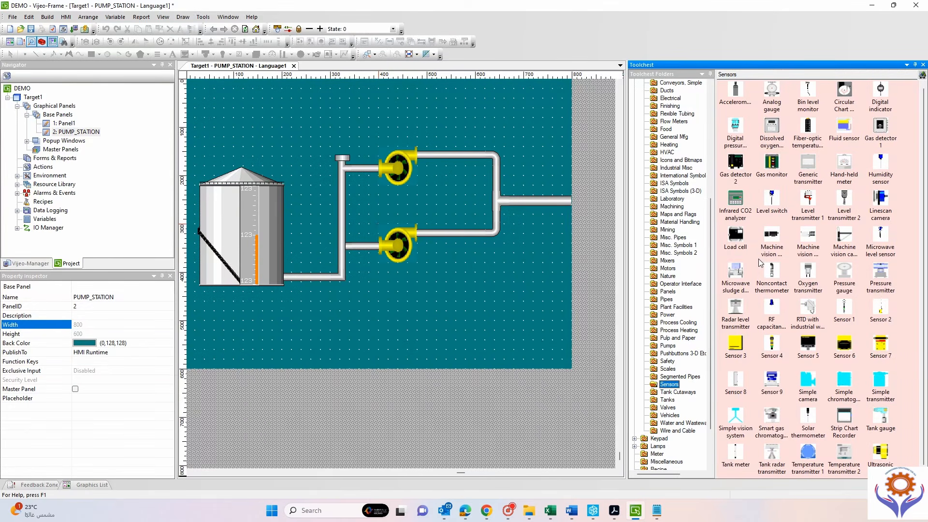
drag(736, 313, 245, 169)
double_click(243, 176)
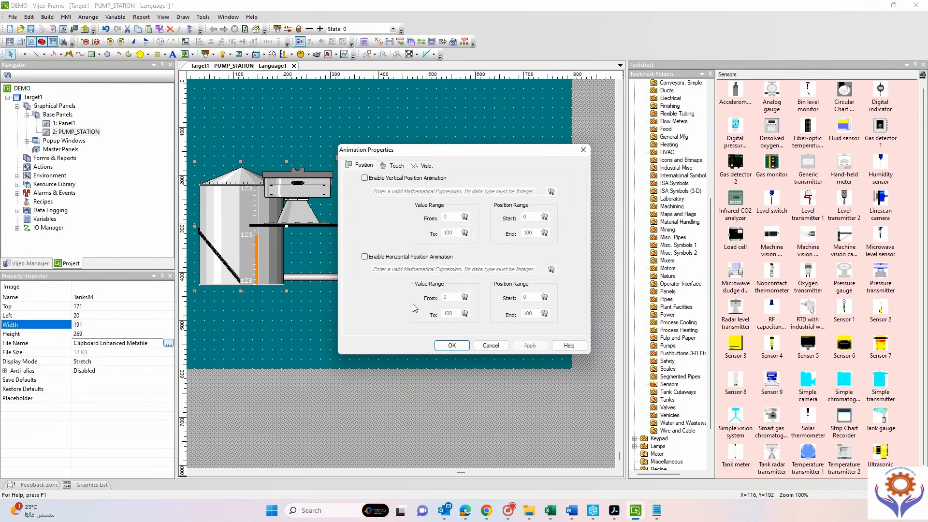
click(451, 345)
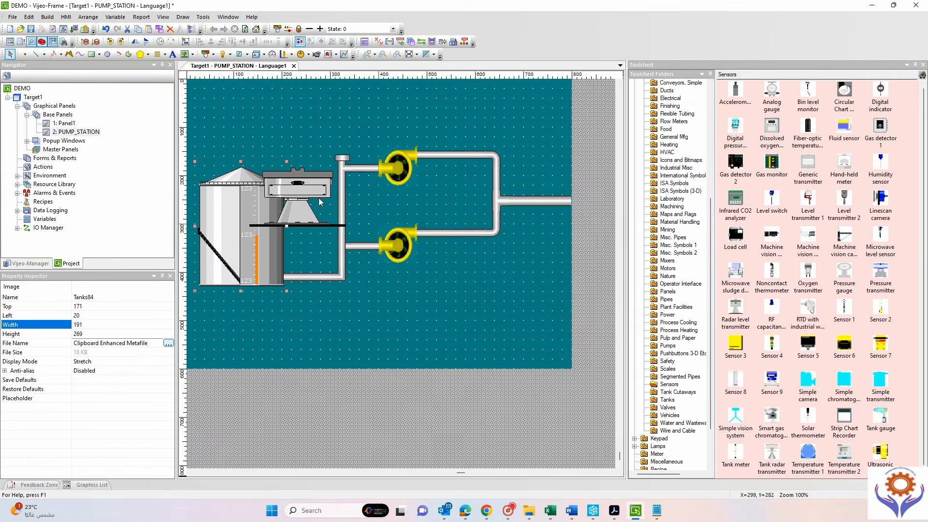
Move the radar level transmitter above the tank and shrink it to about 45 wide by 29 high.
click(263, 132)
drag(295, 187, 239, 143)
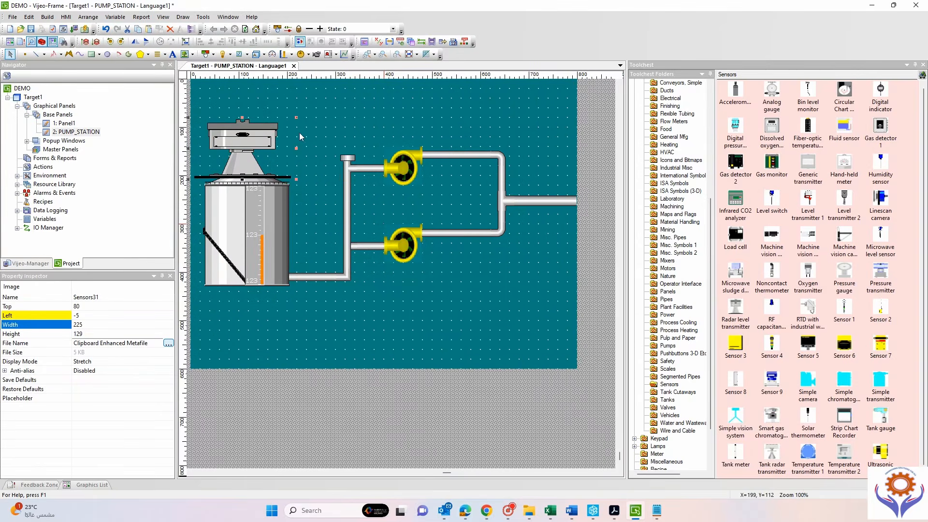
drag(296, 118, 251, 164)
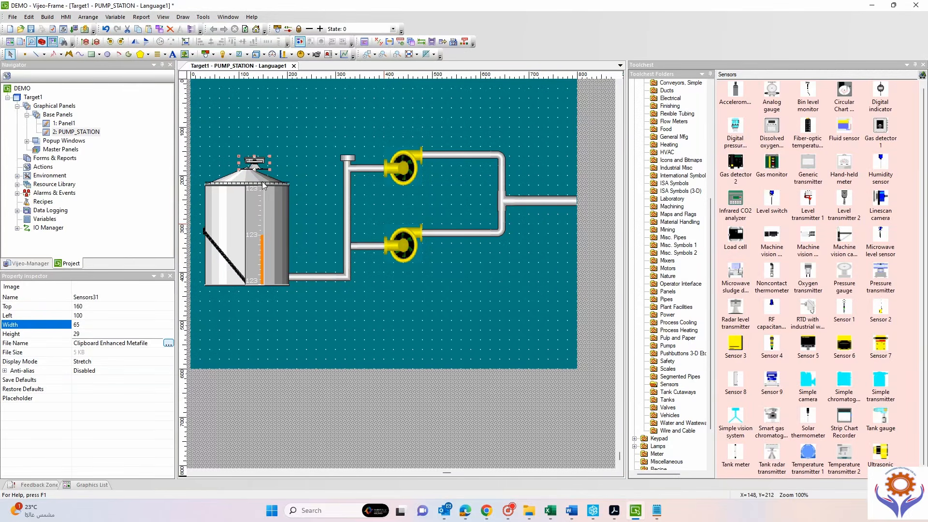
double_click(239, 162)
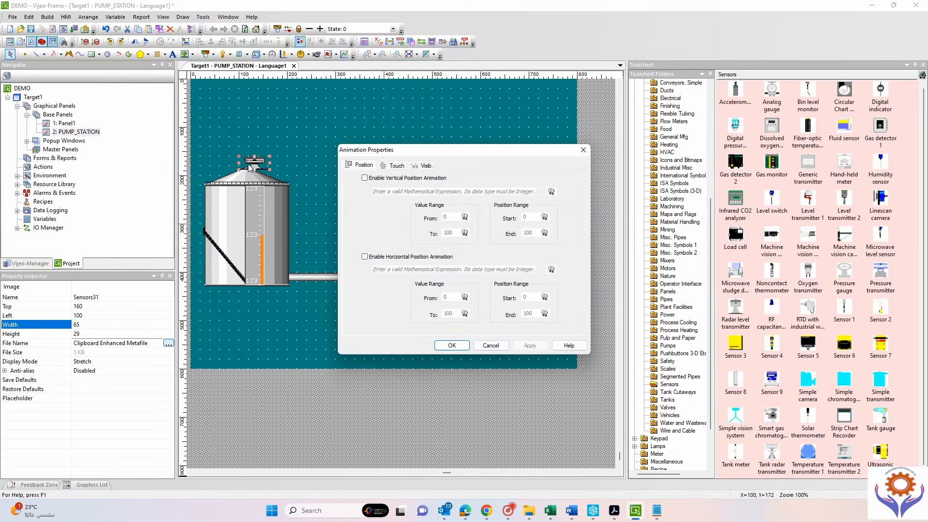
click(490, 346)
drag(238, 163, 253, 167)
click(288, 165)
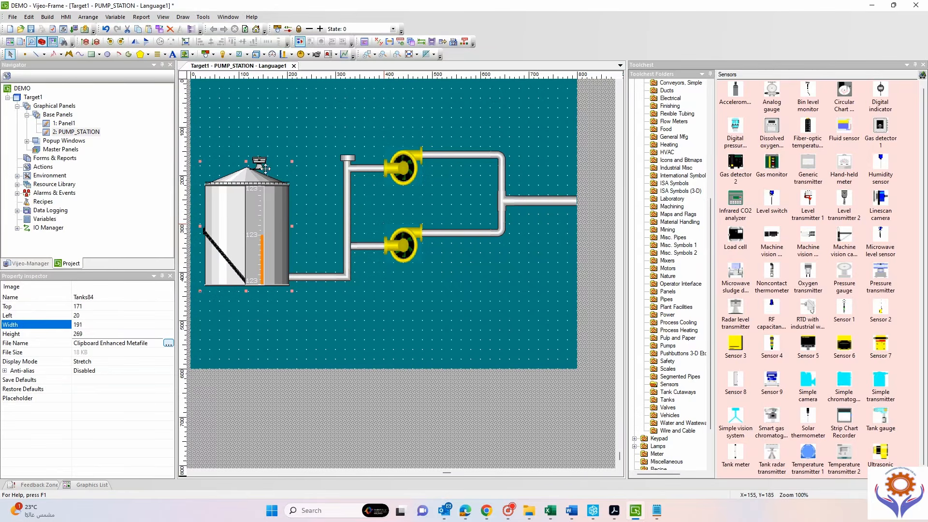
Lower the radar level transmitter onto the tank and nudge it up and left until it sits on the roof.
click(259, 162)
drag(259, 161, 256, 181)
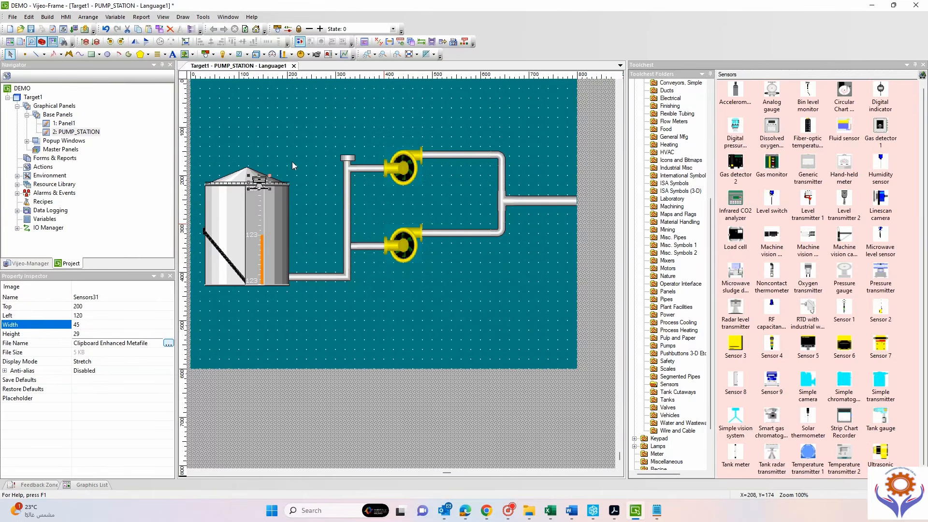
key(Up)
key(Up)
key(Up)
key(Up)
key(Up)
key(Up)
key(Up)
key(Up)
key(Up)
key(Left)
key(Left)
key(Left)
key(Left)
key(Left)
click(303, 153)
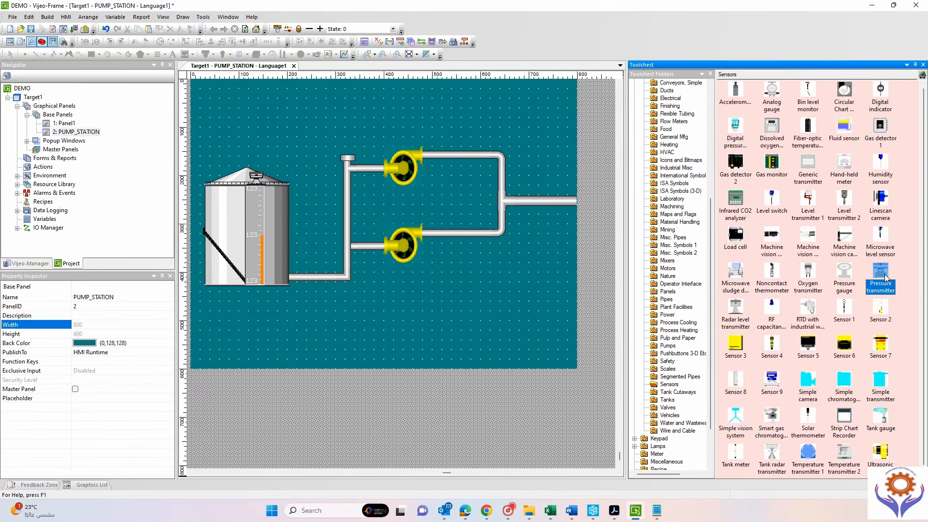
Place Pressure transmitter images from the Sensors library on the upper and lower pump discharge pipes.
drag(735, 452, 489, 198)
drag(465, 149, 465, 150)
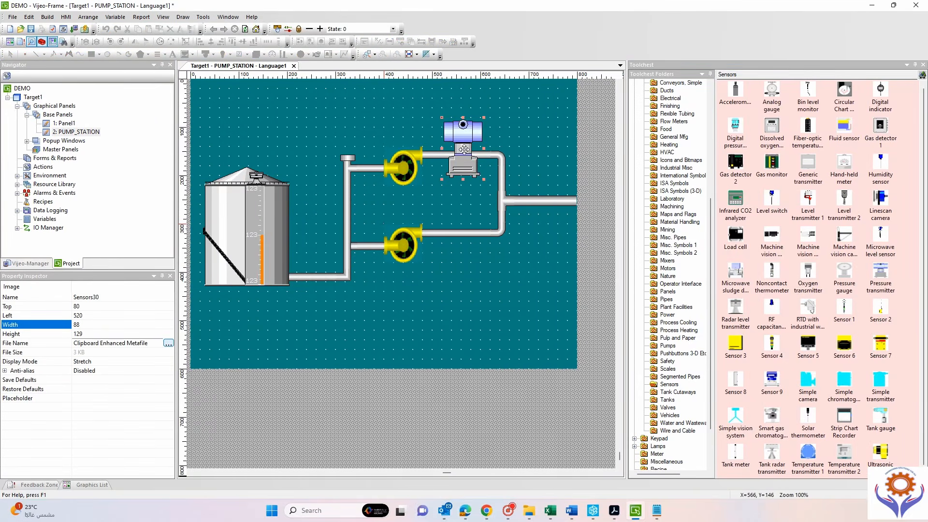
drag(639, 272, 472, 226)
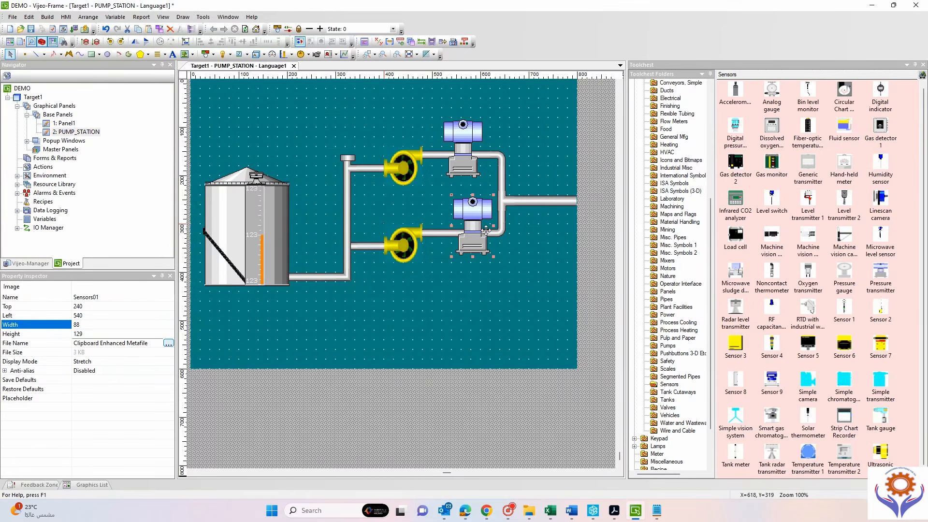
Shrink the lower pressure transmitter to 40 by 80 and position it on the discharge pipe at left 540, top 255.
drag(494, 195, 462, 213)
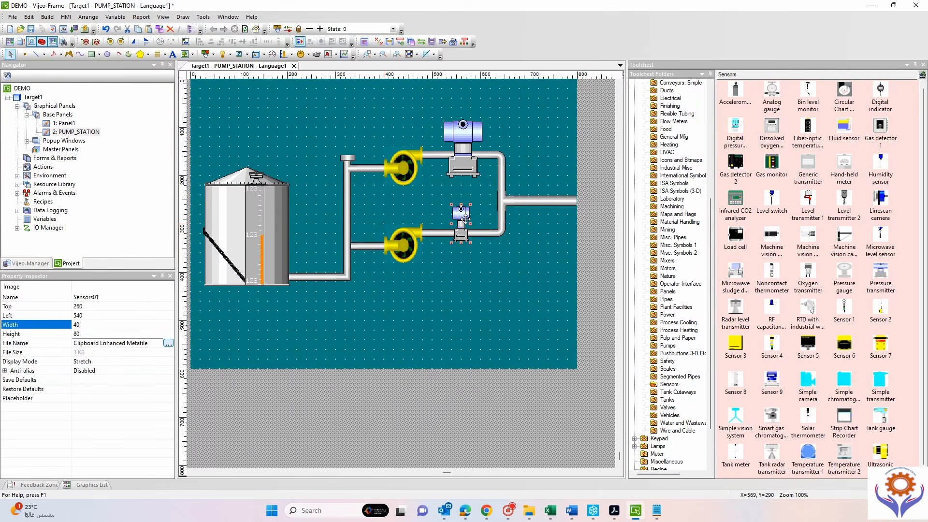
key(Up)
key(Up)
key(Up)
key(Up)
key(Up)
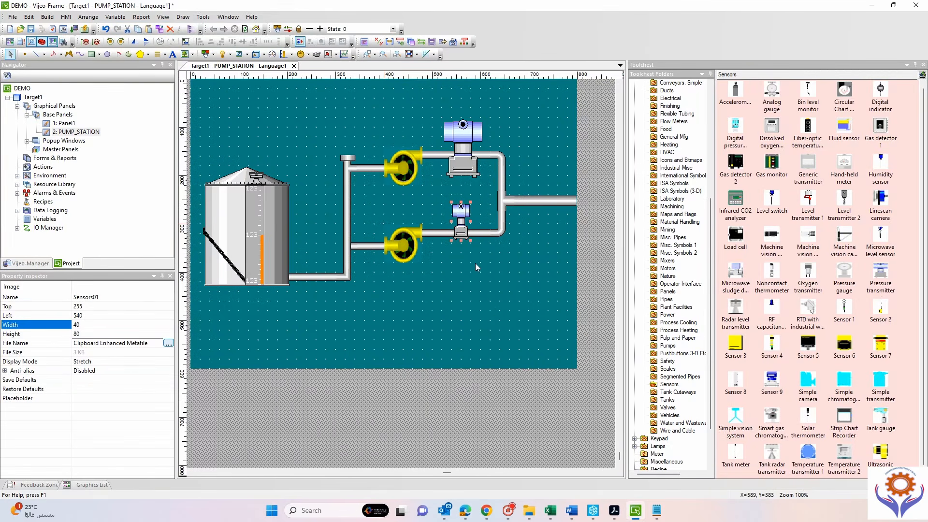
Replace the oversized upper pressure transmitter with a copy of the small one, placed at left 540, top 80.
click(462, 144)
key(Delete)
click(462, 234)
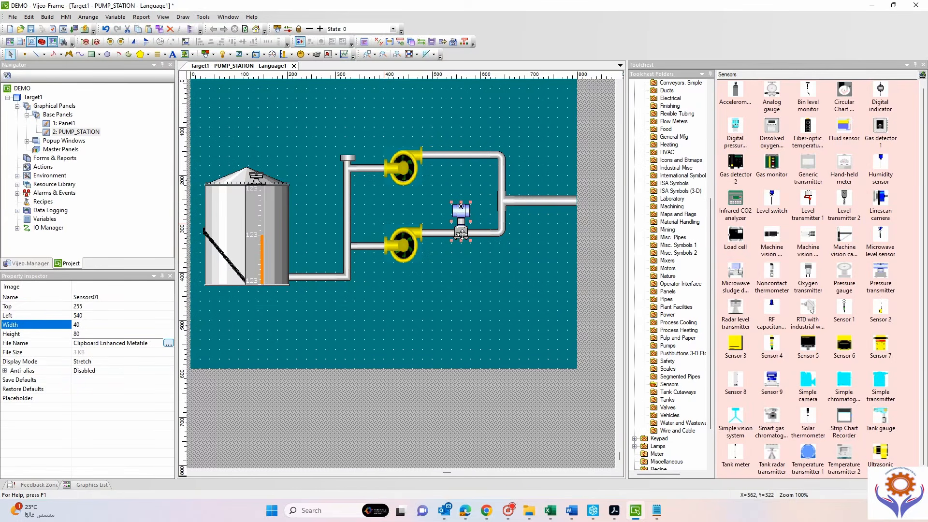
key(ctrl+v)
drag(462, 235, 466, 156)
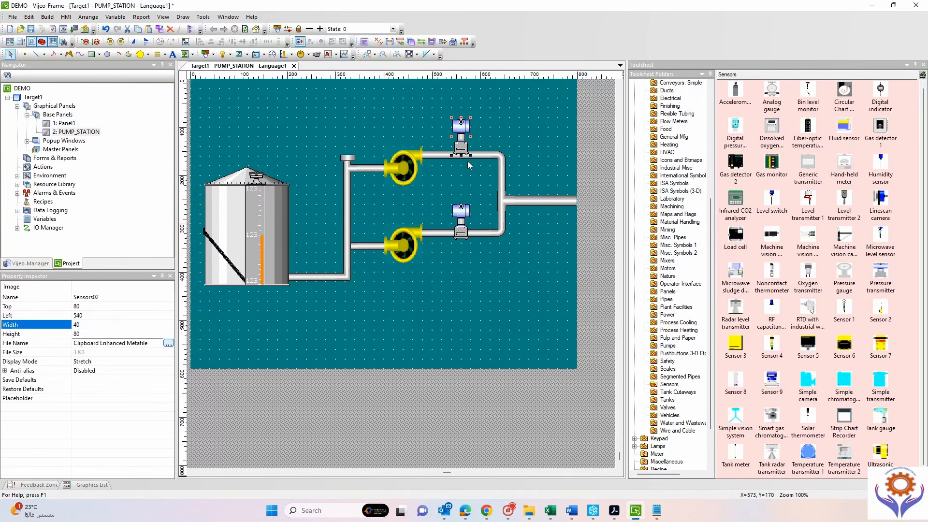
Nudge the copied pressure transmitter down until its base sits on the upper discharge pipe.
key(Down)
key(Down)
key(Down)
key(Down)
key(Down)
key(Down)
key(Down)
key(Down)
key(Down)
key(Down)
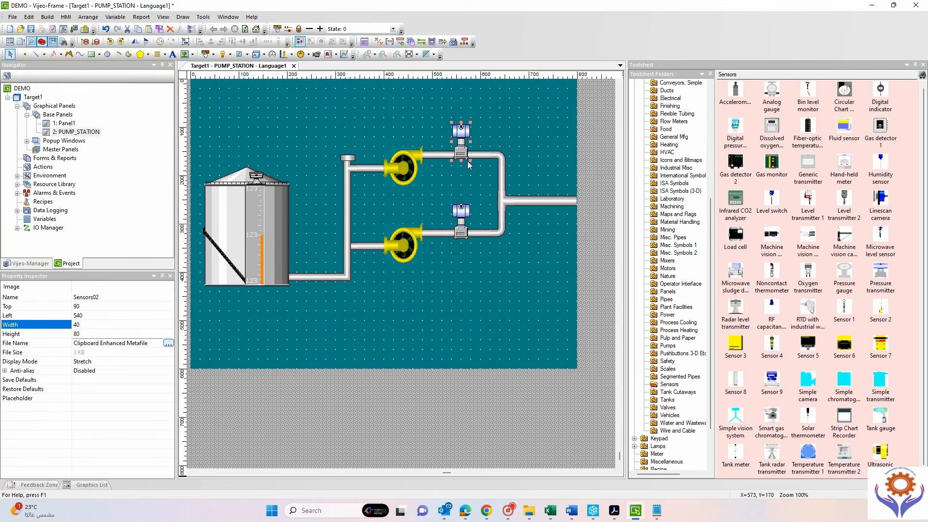
key(Down)
key(Down)
key(Down)
key(Down)
key(Down)
key(Down)
key(Down)
key(Down)
click(536, 159)
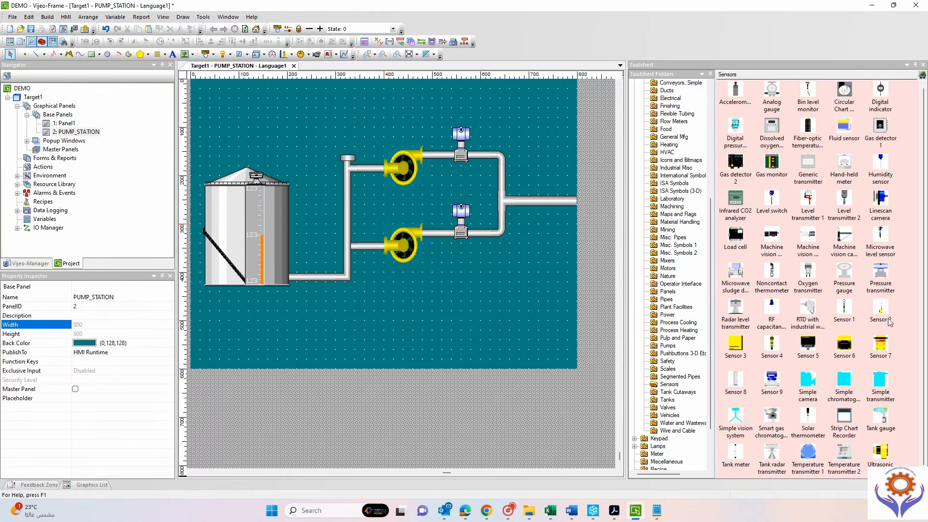
Look through the Sensors images and place the flanged Microwave sludge sensor on the common outlet pipe at left 660, top 160.
scroll(891, 327, down, 1)
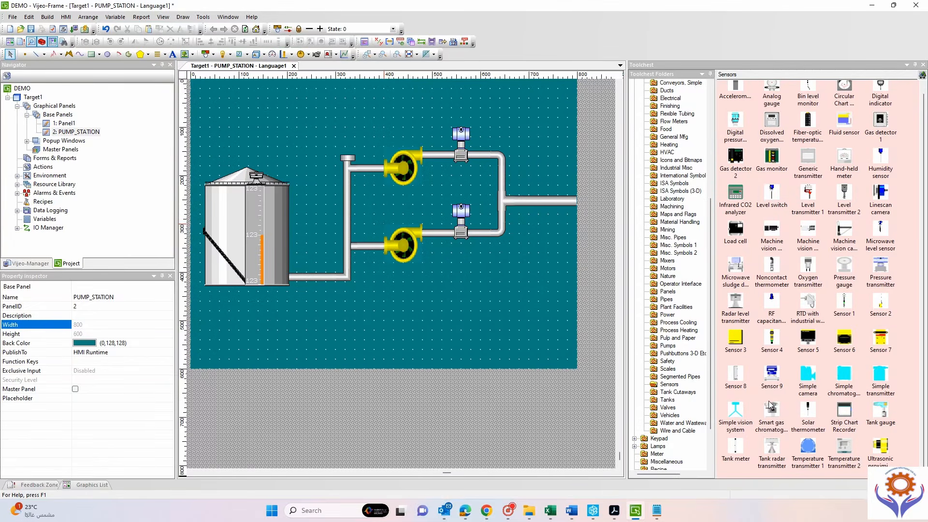
scroll(770, 314, up, 1)
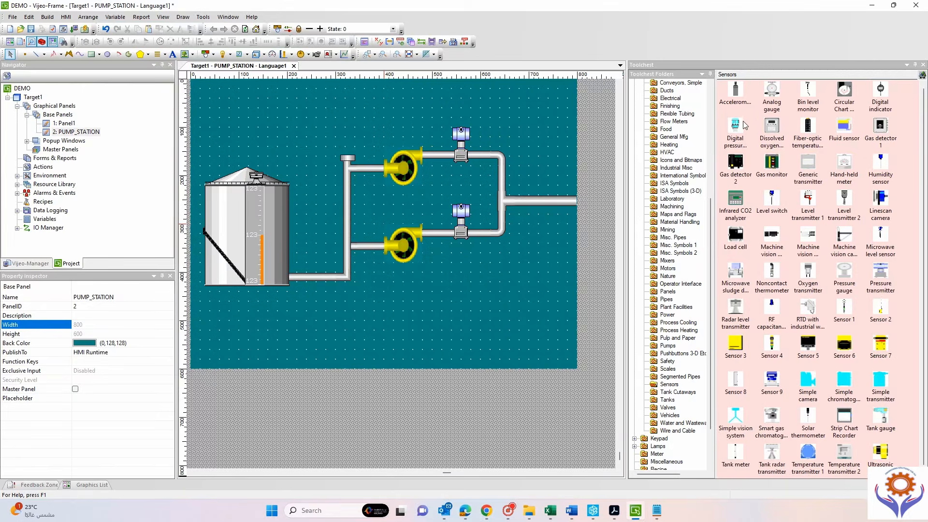
scroll(803, 372, down, 1)
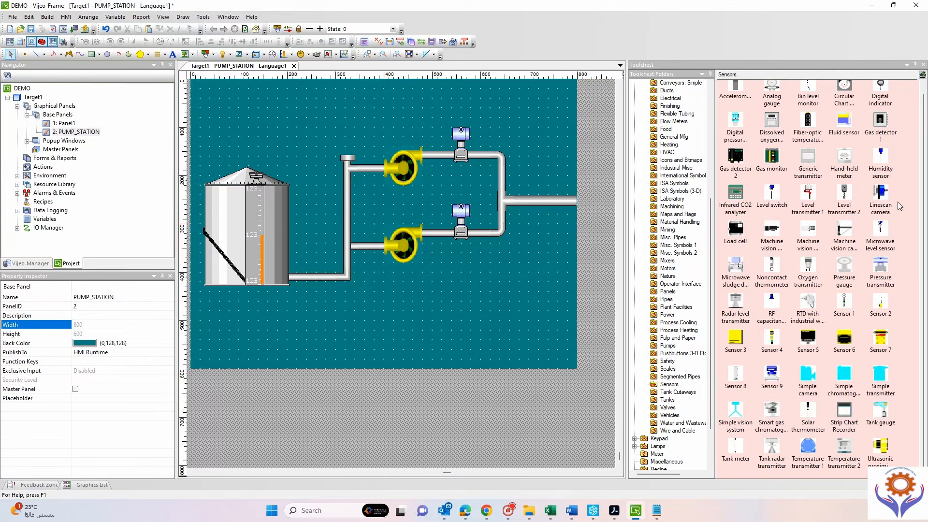
scroll(902, 238, up, 1)
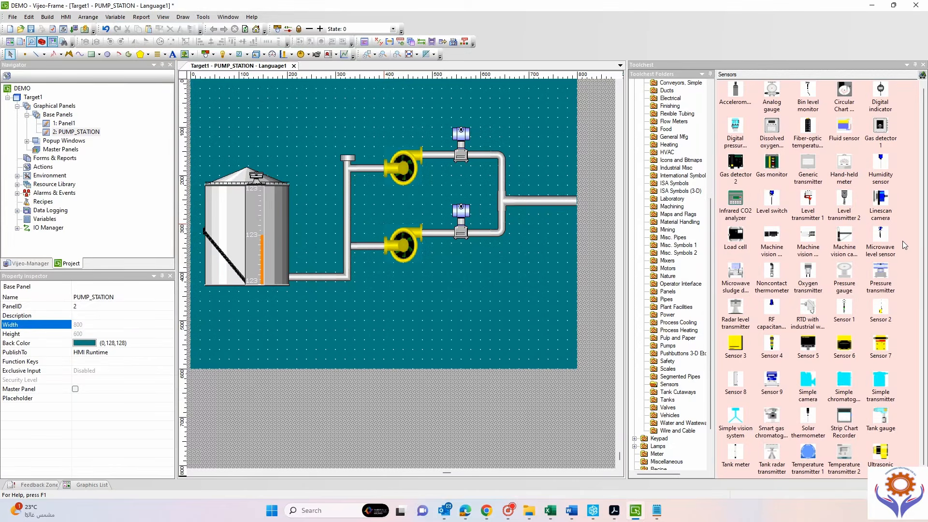
drag(737, 274, 557, 187)
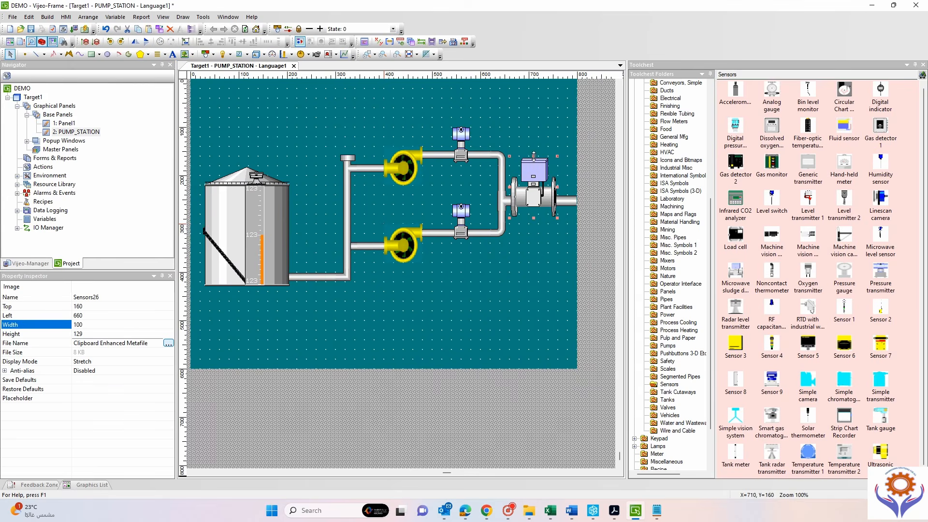
Reduce the flanged outlet sensor's height to 89 at top 191 and nudge it right to left 663.
drag(534, 156, 539, 198)
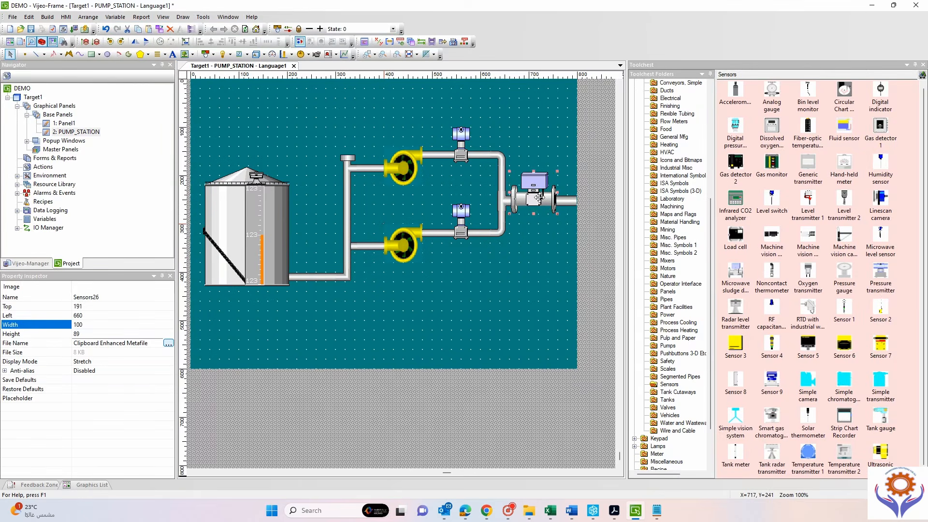
key(Right)
key(Right)
key(Right)
key(Right)
key(Right)
key(Right)
key(Right)
key(Right)
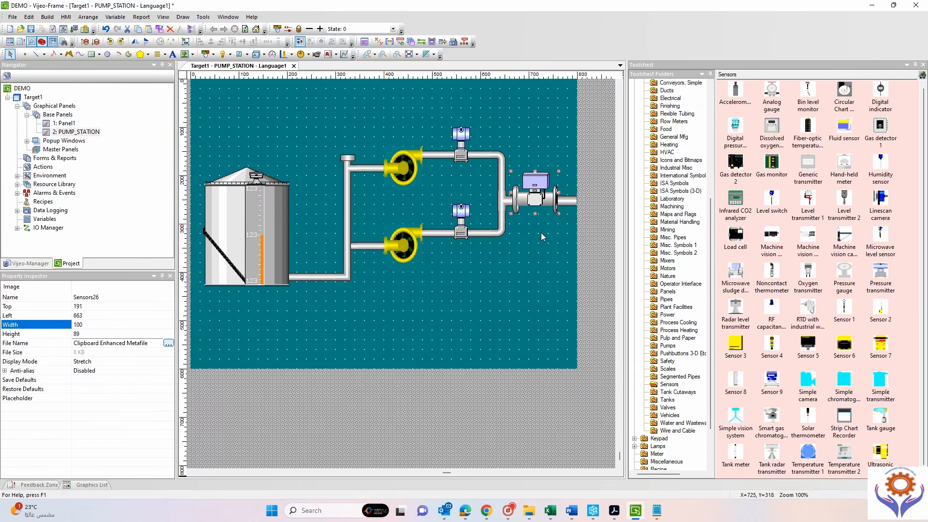
Align the flow meter symbol with the outlet pipe at top 194 and left 668.
click(541, 233)
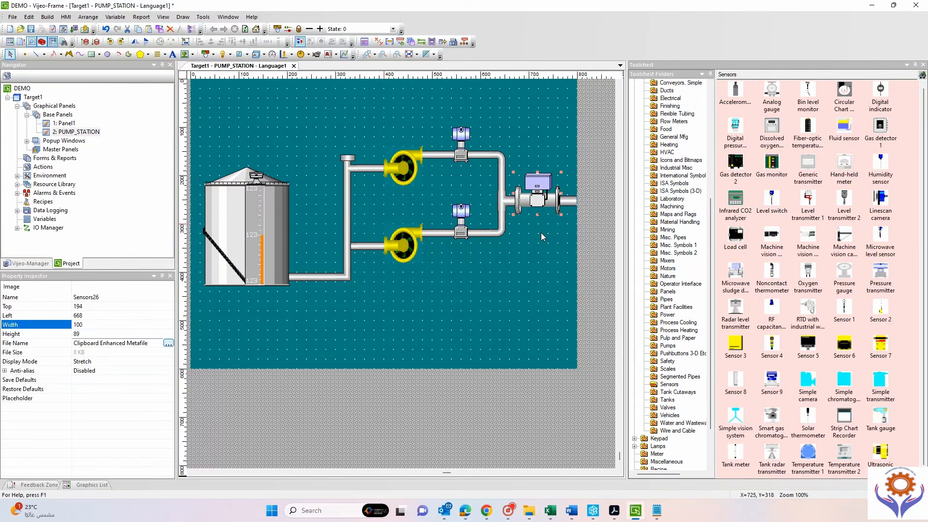
click(545, 205)
click(551, 271)
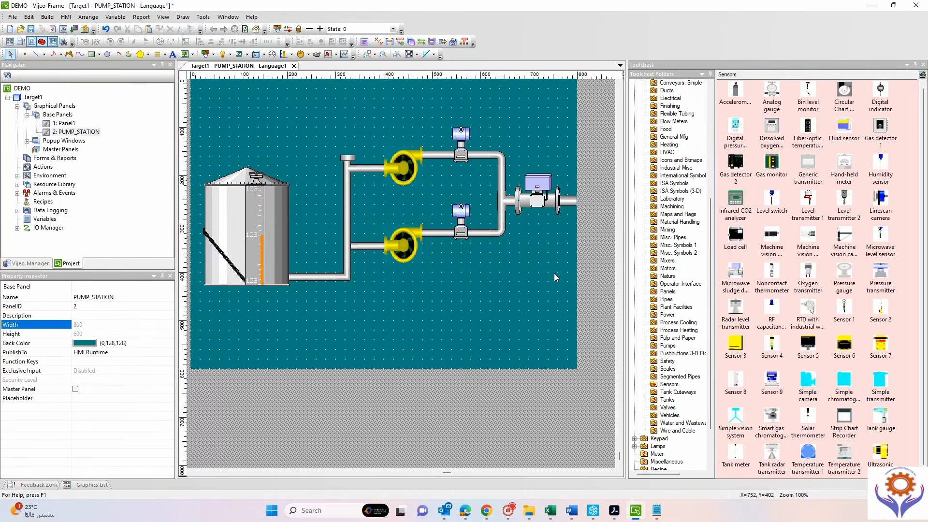
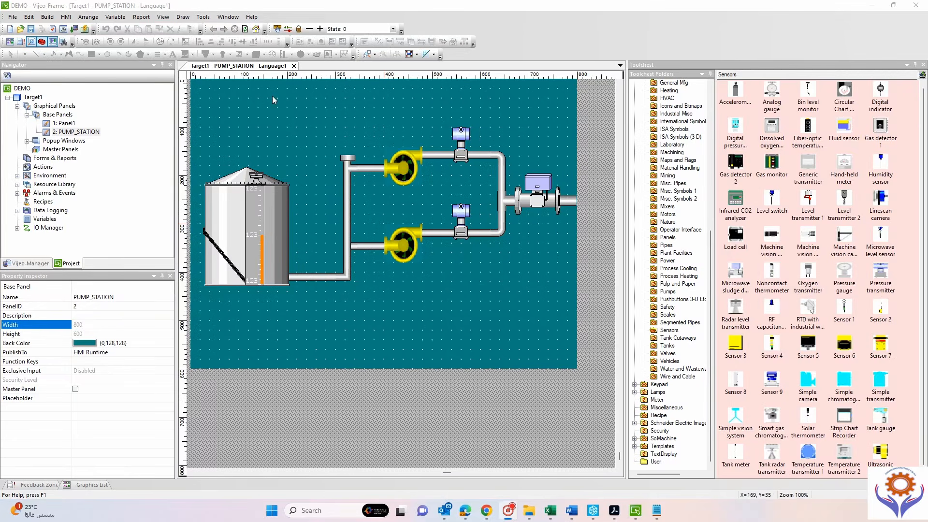
Add a numeric display about 80 by 40 above the tank, accepting the default integer settings.
click(272, 96)
click(241, 54)
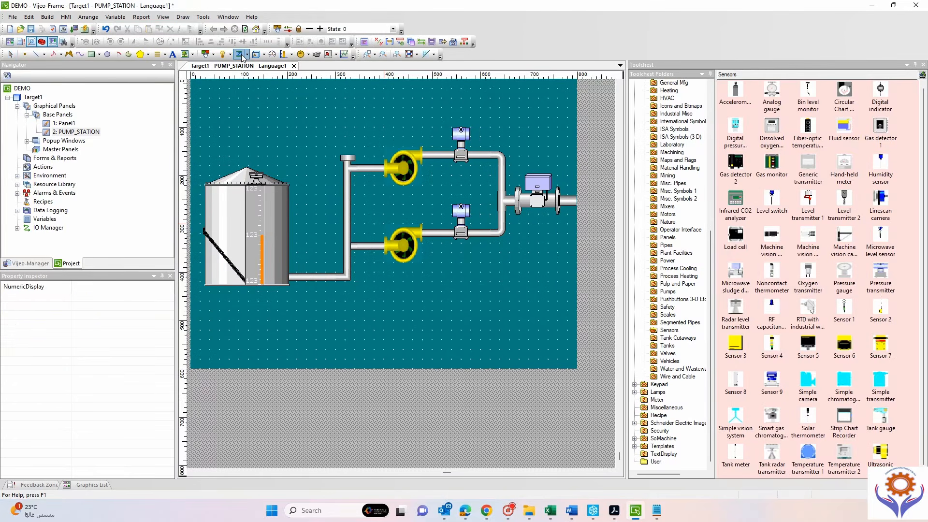
click(247, 56)
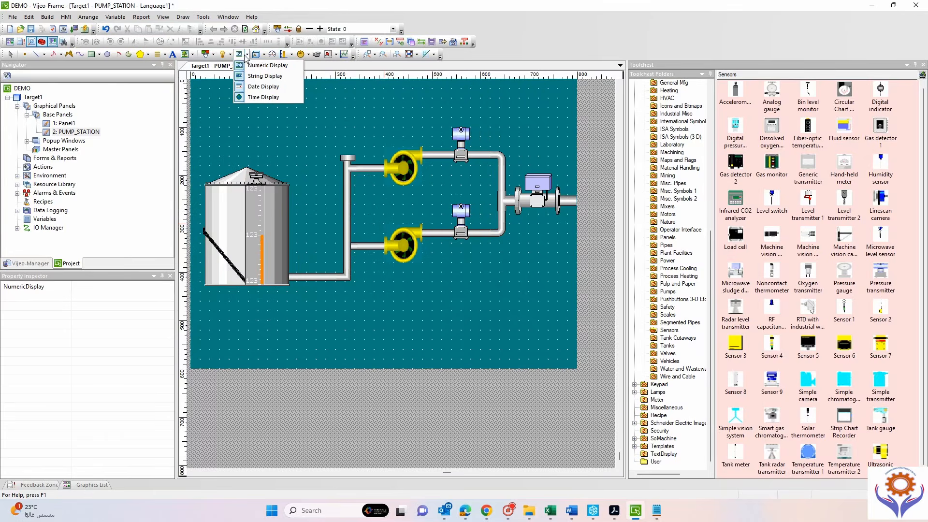
click(268, 66)
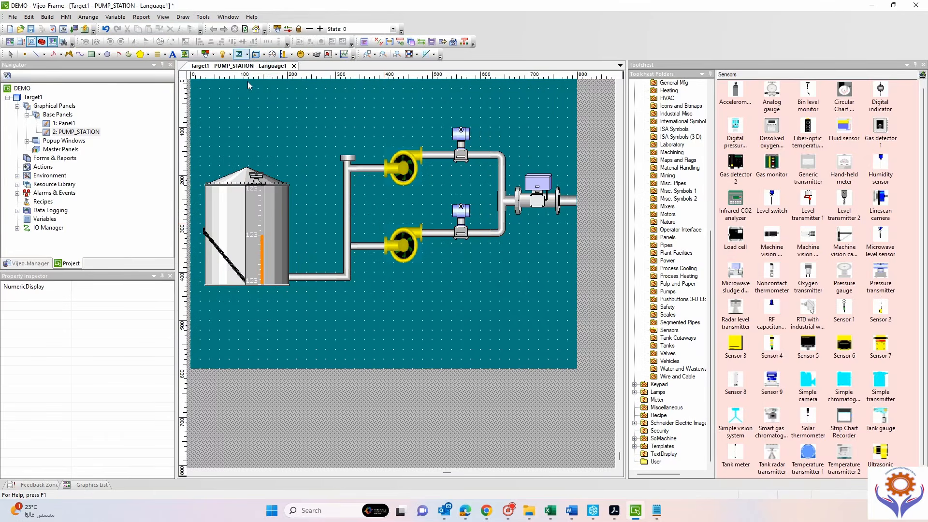
drag(229, 137, 264, 156)
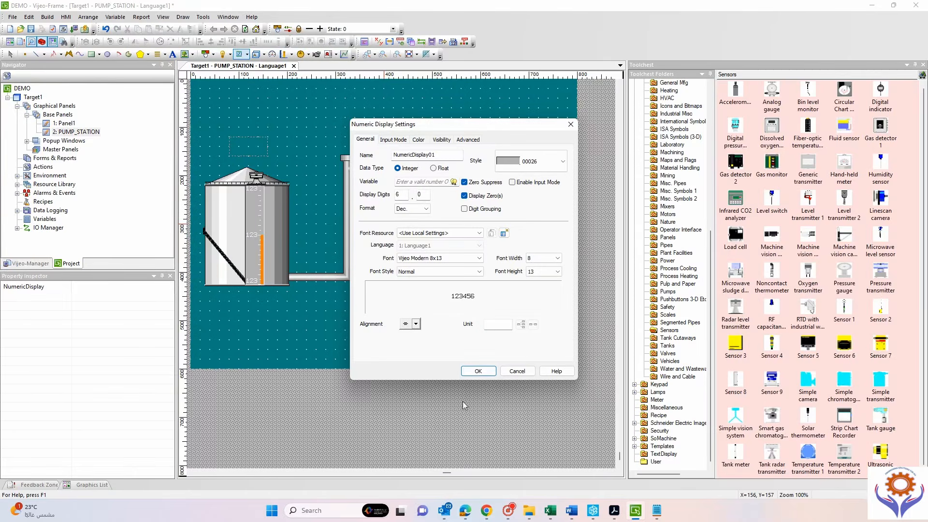
click(478, 371)
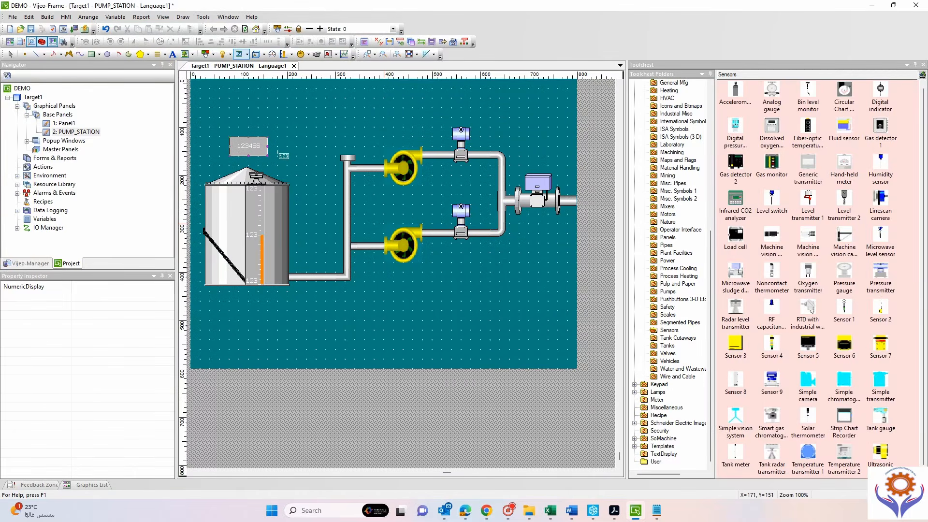
Move the numeric display closer to the tank roof, to top 140 and left 120.
double_click(252, 144)
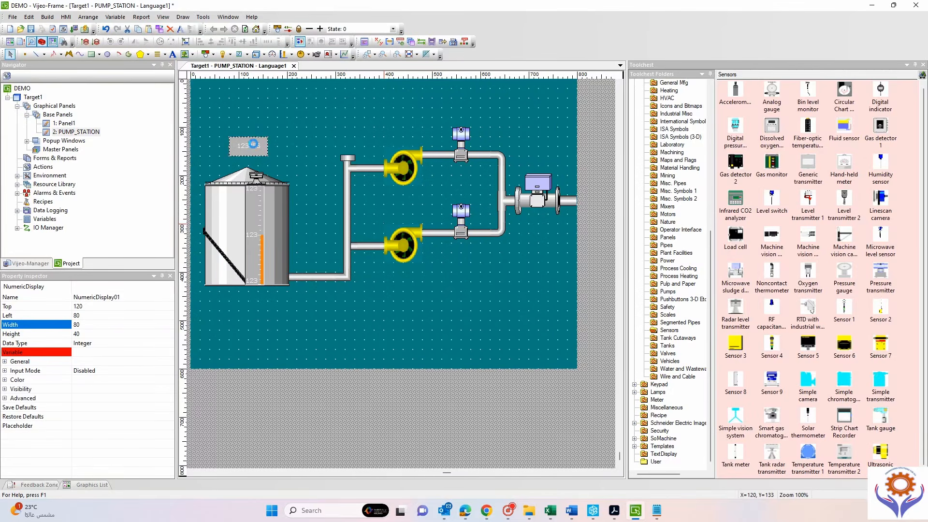
drag(253, 144, 268, 164)
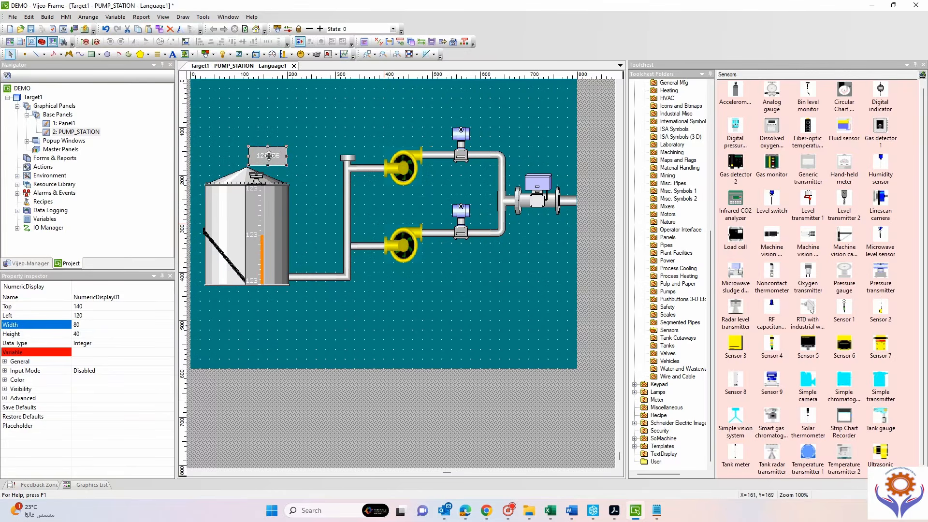
click(300, 159)
Reduce the height of the tank's numeric display to 25.
click(266, 163)
click(92, 334)
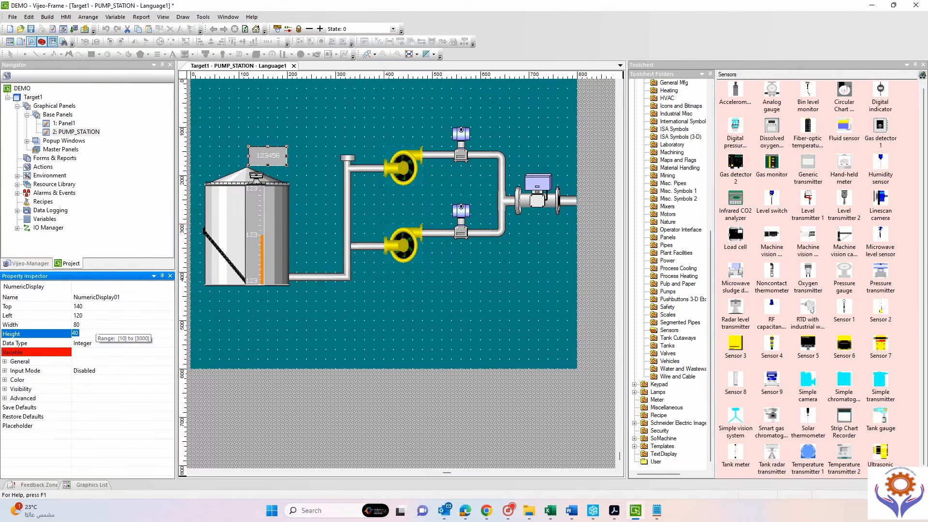
text(30)
key(Return)
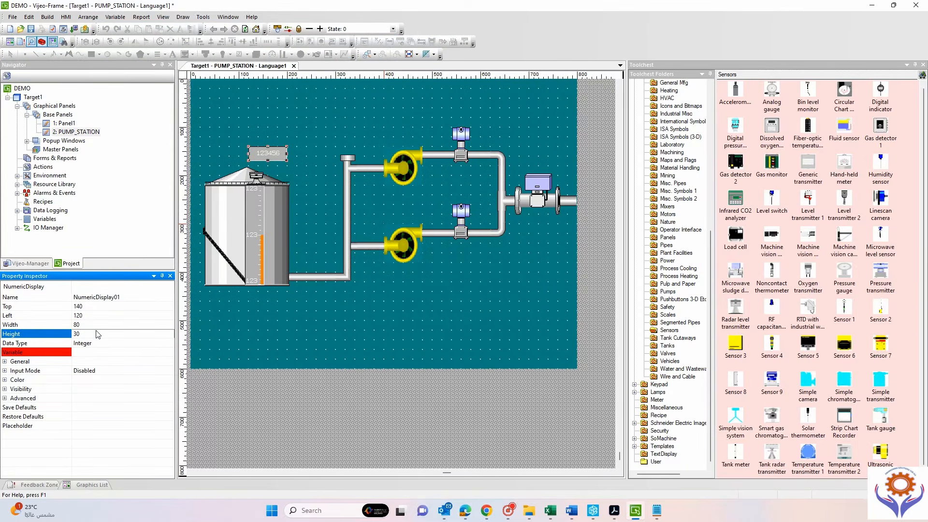
click(96, 333)
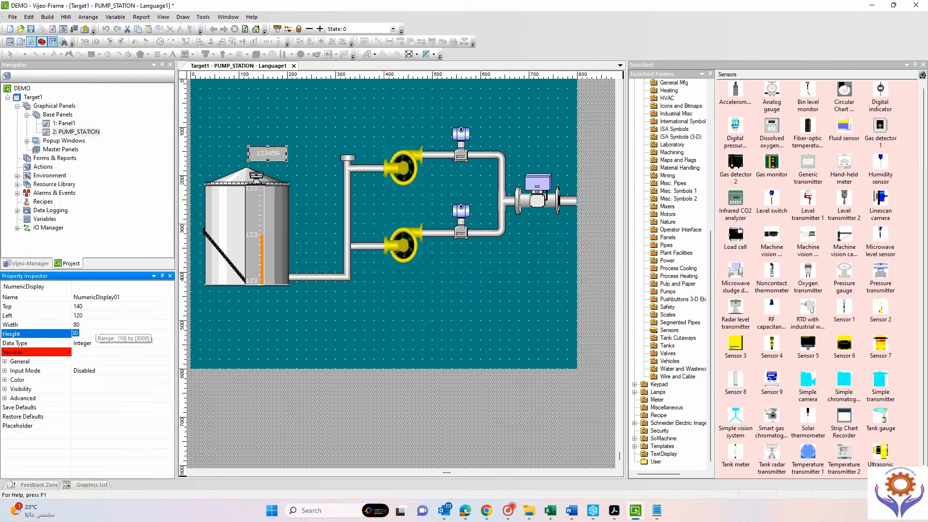
text(25)
key(Return)
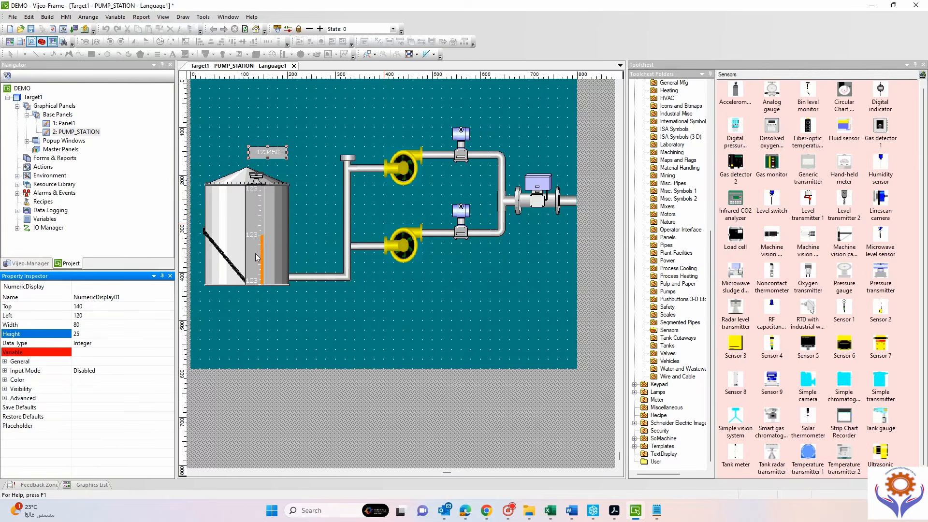
click(299, 169)
Copy the tank's numeric display and place the copy above the upper line's sensor at top 60 and left 520.
click(276, 153)
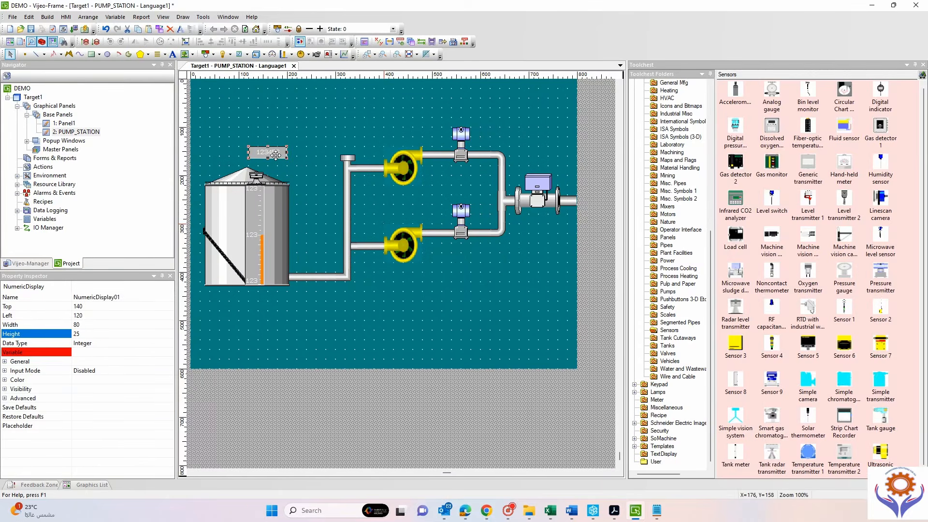
drag(275, 153, 366, 134)
key(ctrl+v)
drag(462, 121, 462, 120)
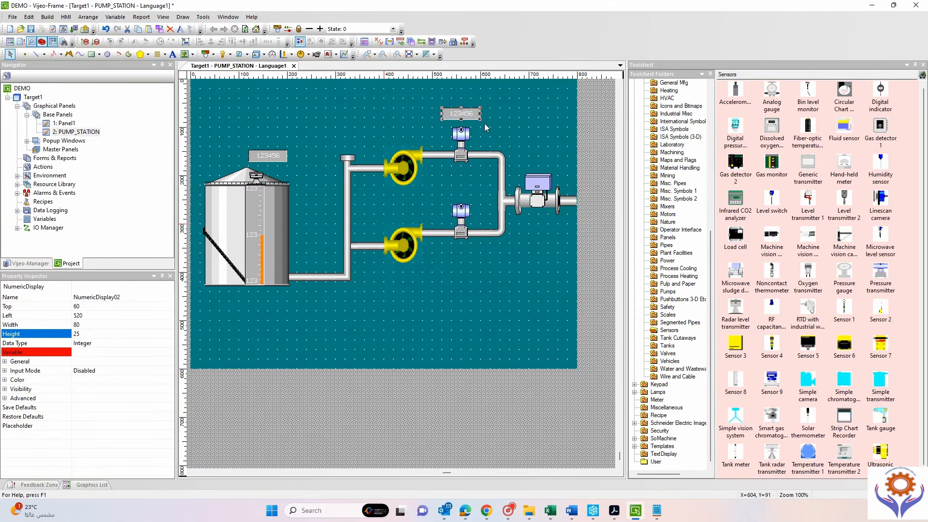
Paste two more numeric displays, placing one above the lower line's sensor and one above the outlet flow meter.
key(ctrl+v)
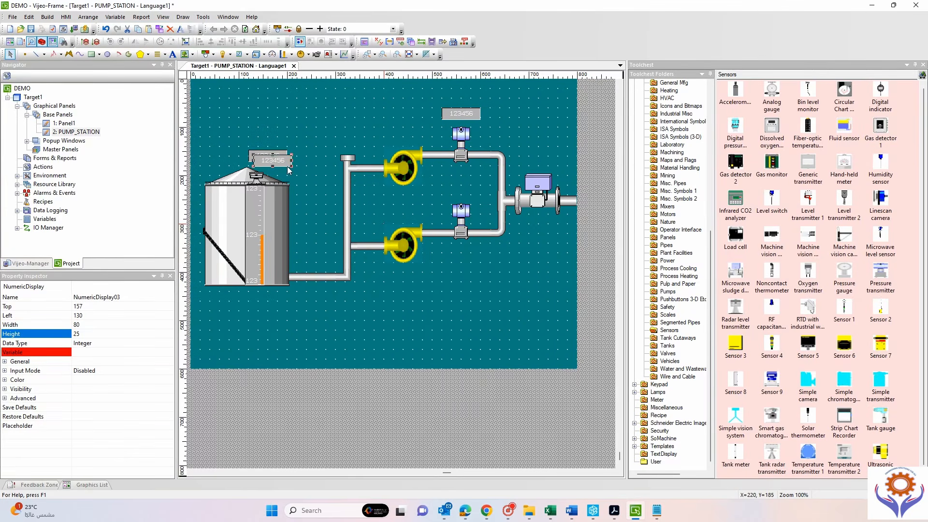
drag(276, 163, 461, 192)
key(ctrl+v)
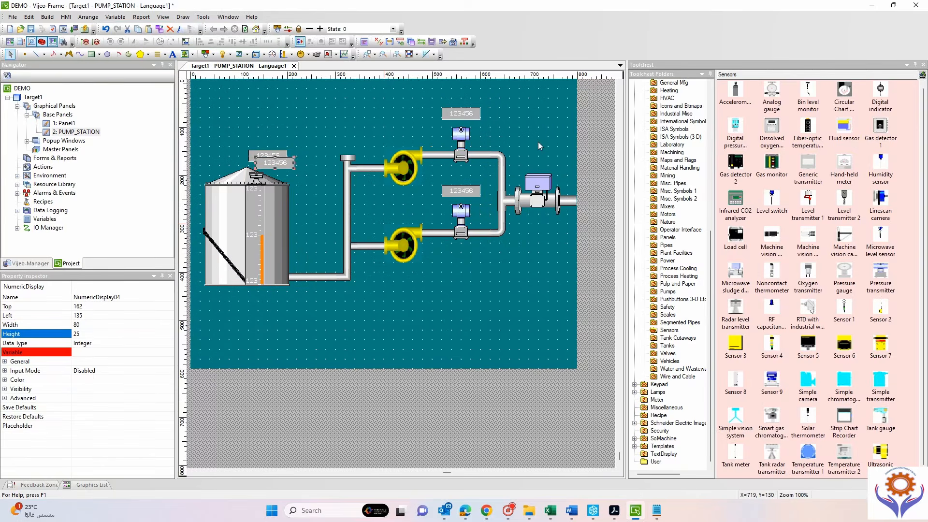
drag(281, 161, 543, 162)
click(520, 297)
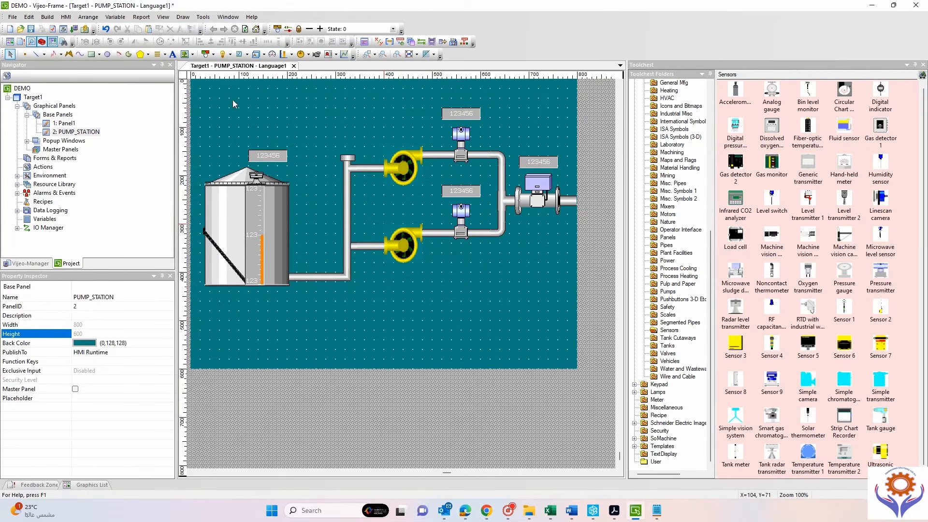
Add the text label "TANK LEVEL" above the tank's numeric display.
click(172, 54)
drag(248, 128, 277, 146)
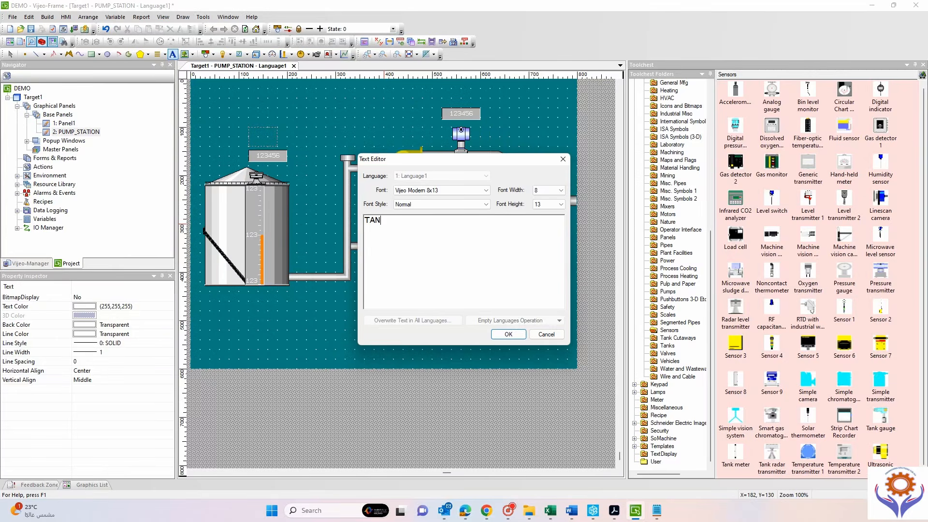
text(TANK LEVEL)
click(508, 335)
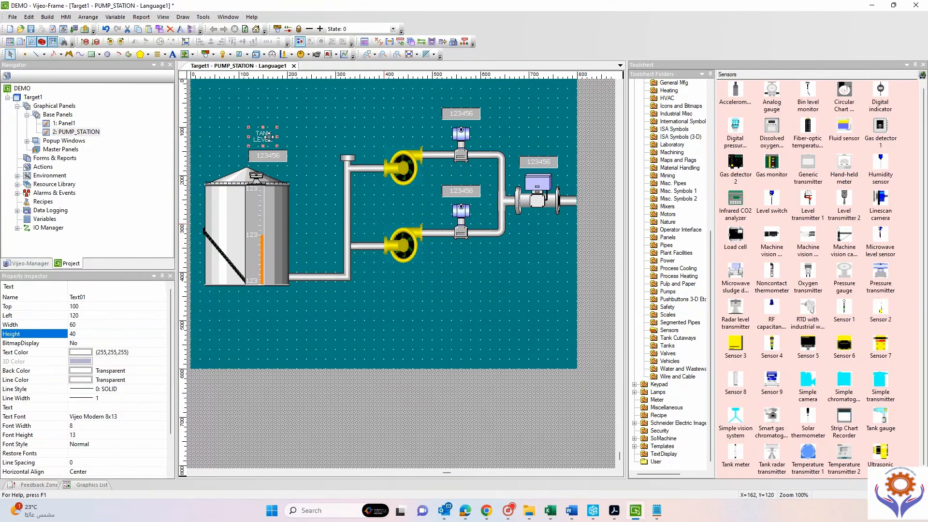
Widen the tank label to 100 so it fits on one line, and position it just above the tank's numeric display.
drag(291, 136, 298, 136)
drag(268, 134, 265, 135)
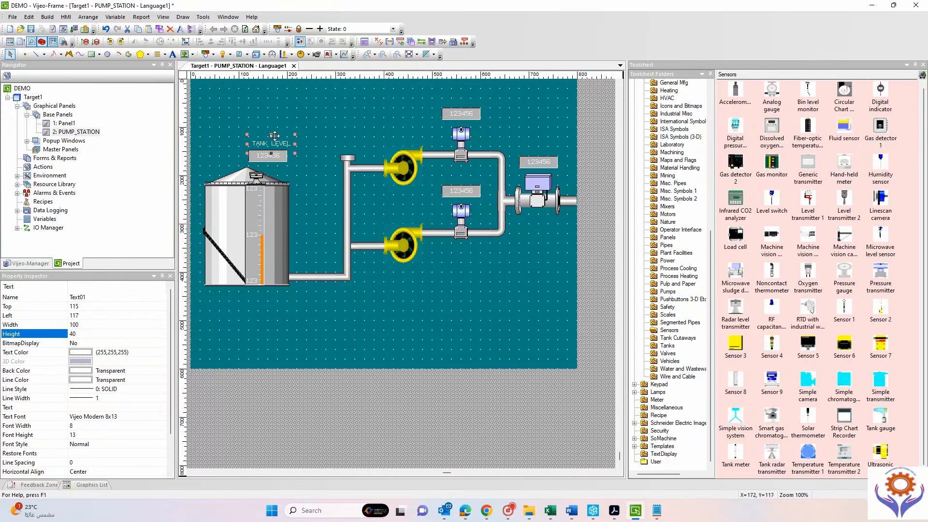
click(315, 138)
Duplicate the tank label and place the copy above the upper pump at top 100 and left 380.
click(266, 143)
key(ctrl+d)
drag(297, 146, 401, 134)
Change the text of the label above the upper pump to "PUMP 1".
double_click(401, 134)
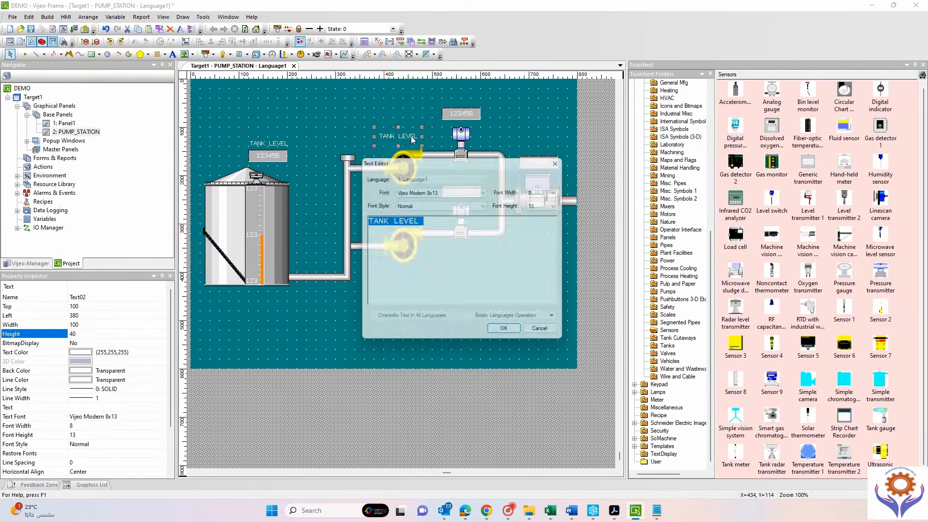
text(pu)
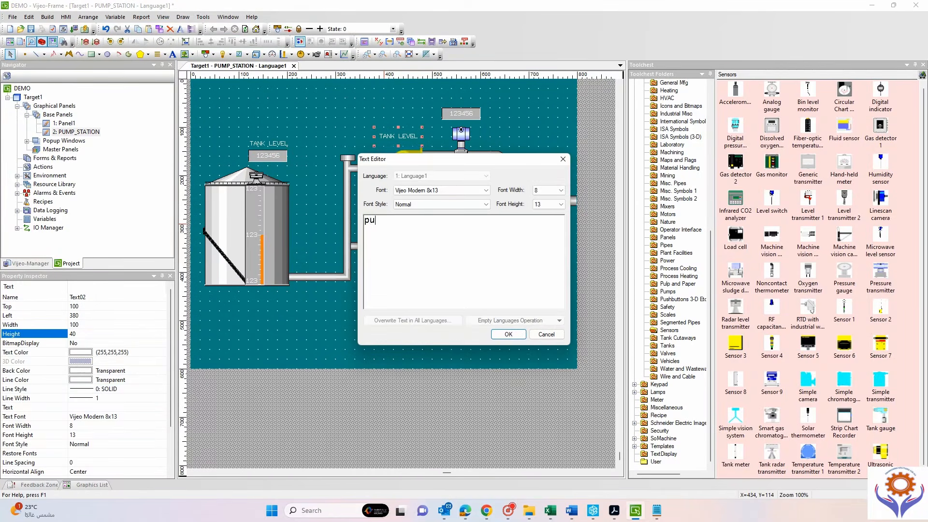
key(BackSpace)
key(BackSpace)
text(UMP)
click(506, 331)
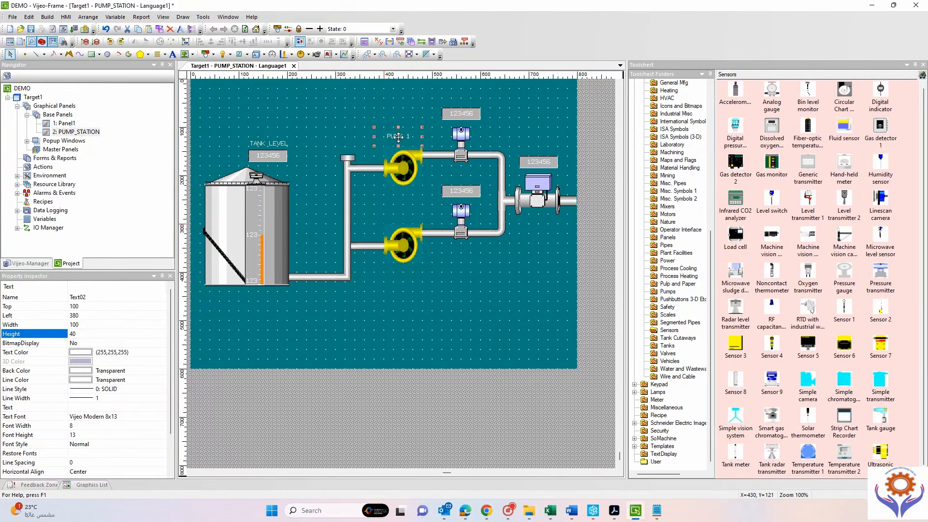
Set the line width of the "PUMP 1" label to 3.
click(80, 334)
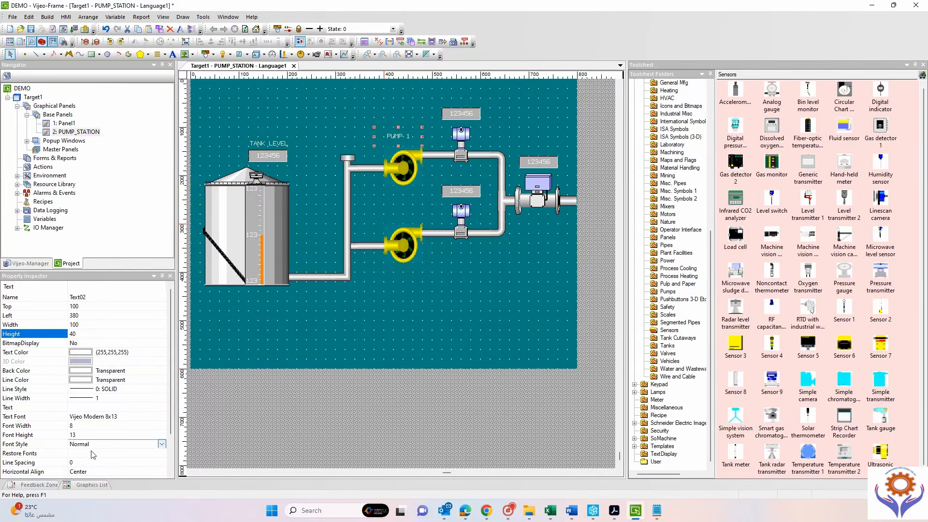
scroll(113, 430, down, 2)
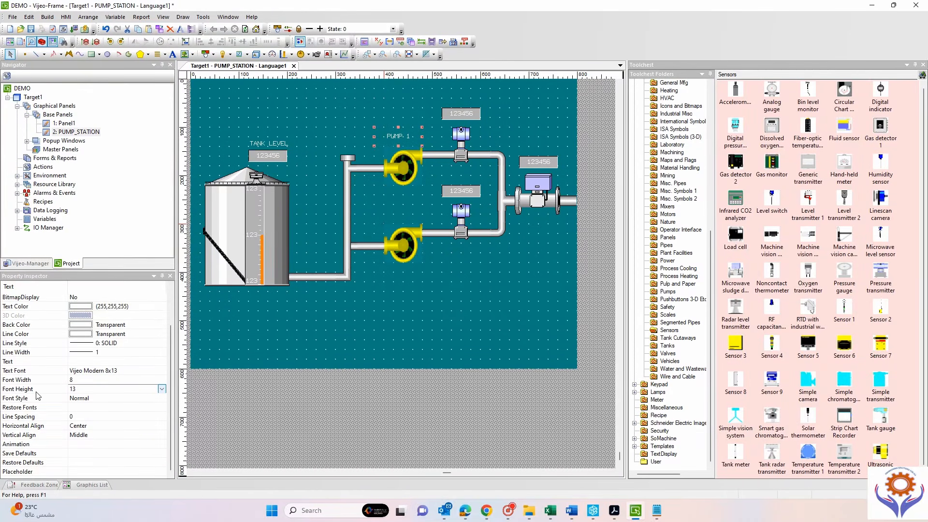
scroll(35, 394, up, 2)
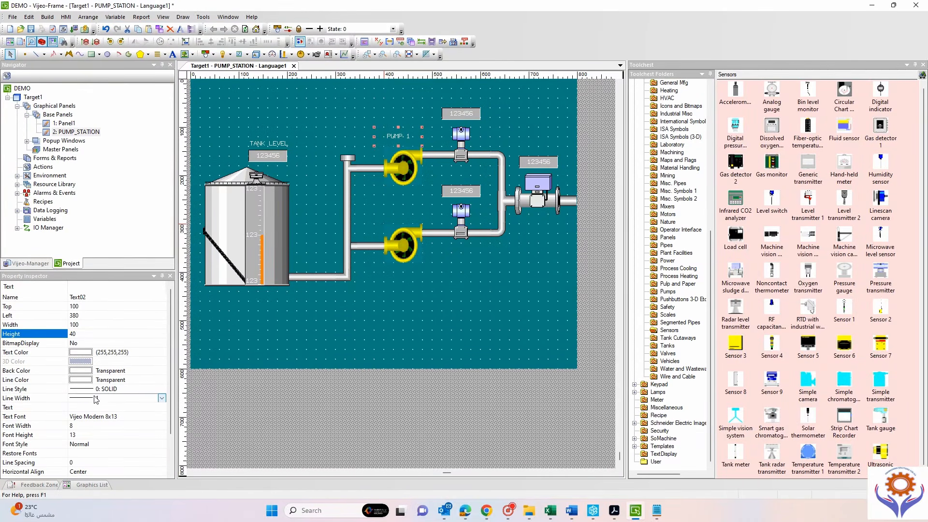
click(152, 399)
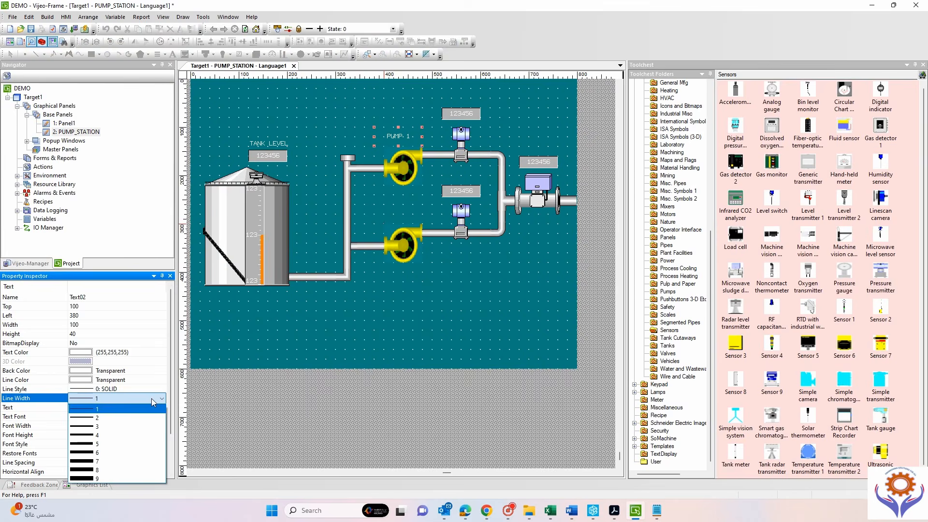
click(93, 427)
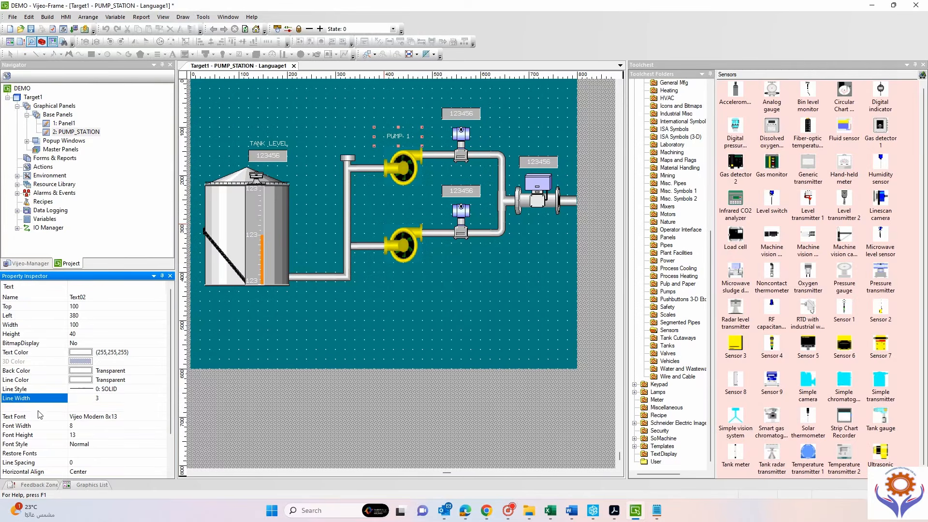
Set the font style of the "PUMP 1" label to Bold.
click(160, 407)
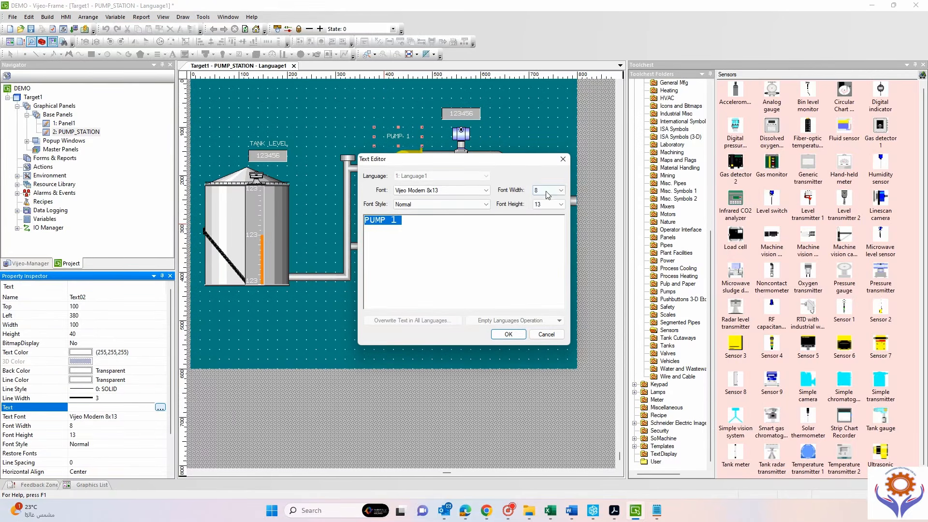
click(464, 204)
click(427, 220)
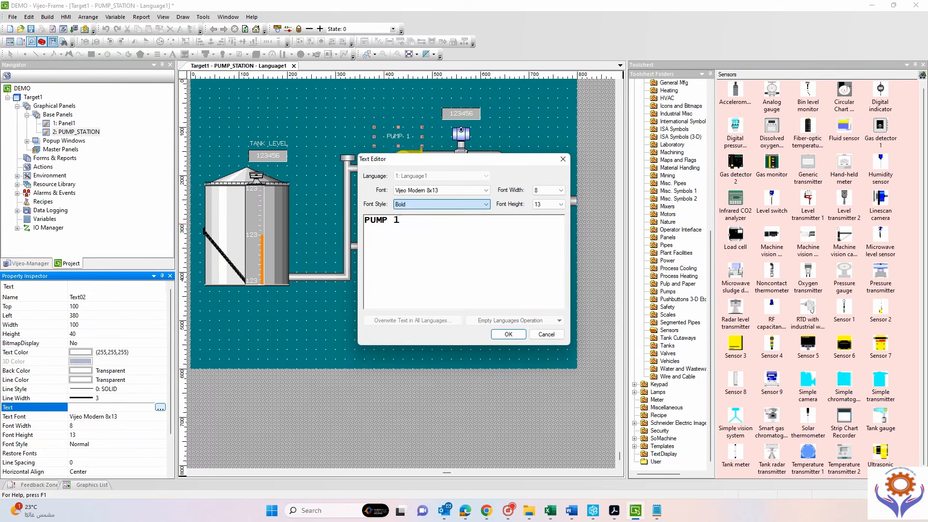
click(509, 334)
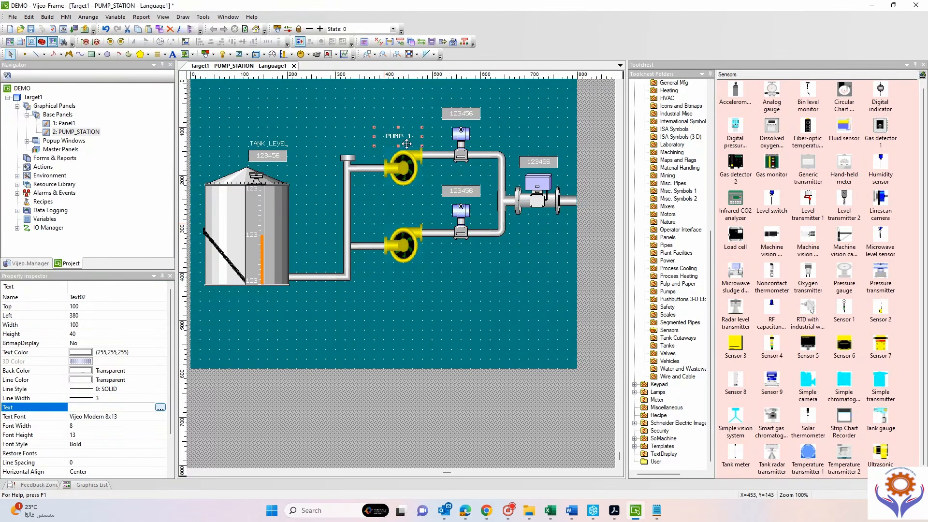
Set the font style of the "TANK LEVEL" label to Bold.
click(282, 144)
click(160, 407)
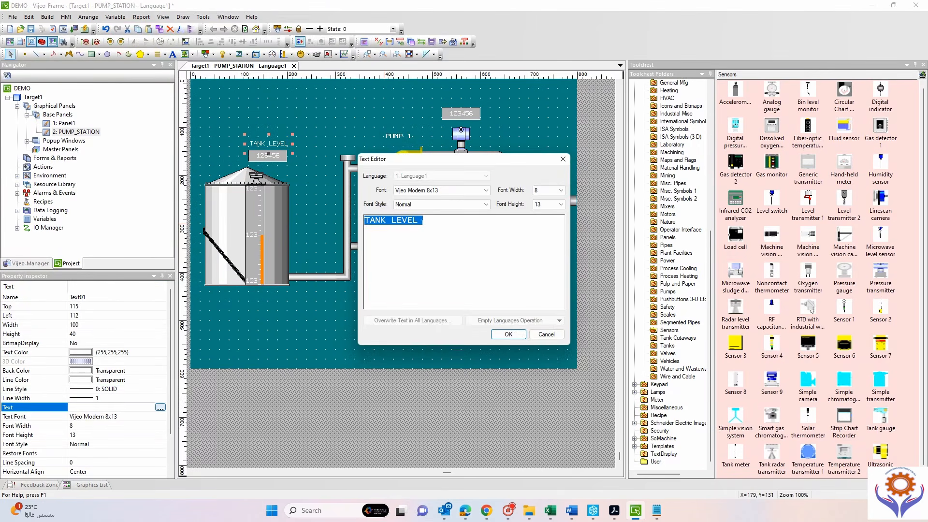
click(427, 207)
click(419, 220)
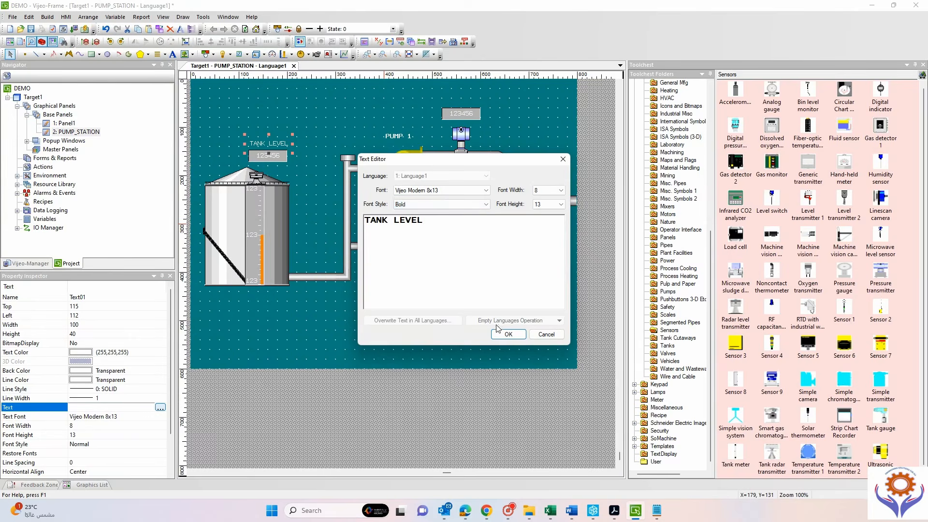
click(509, 335)
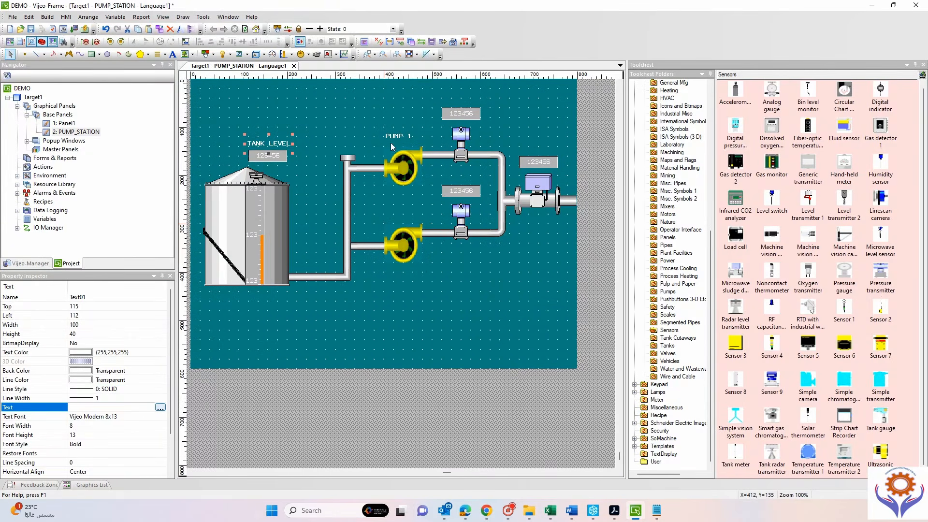
Duplicate the "PUMP 1" label above the lower pump at top 260 and left 400, and change the copy's text to "PUMP 2".
click(394, 136)
key(ctrl+c)
key(ctrl+v)
drag(395, 139, 404, 215)
double_click(402, 217)
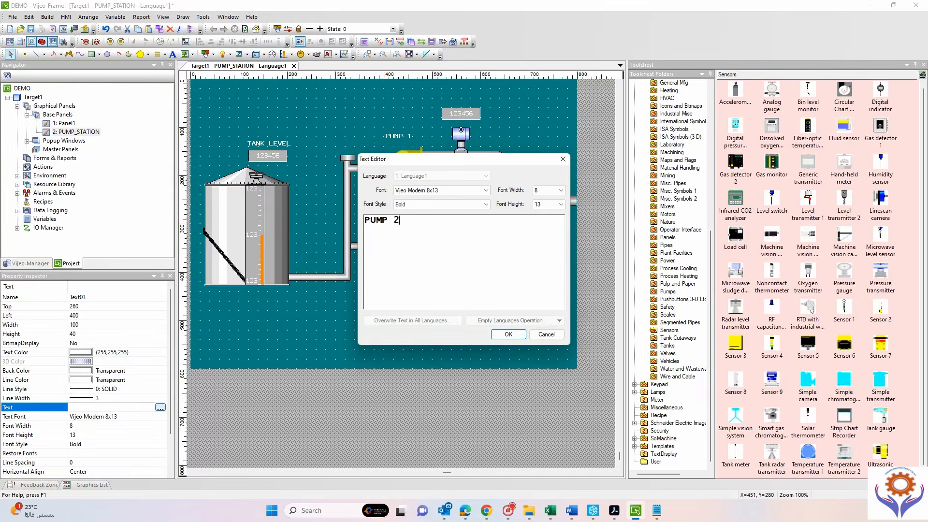
click(505, 335)
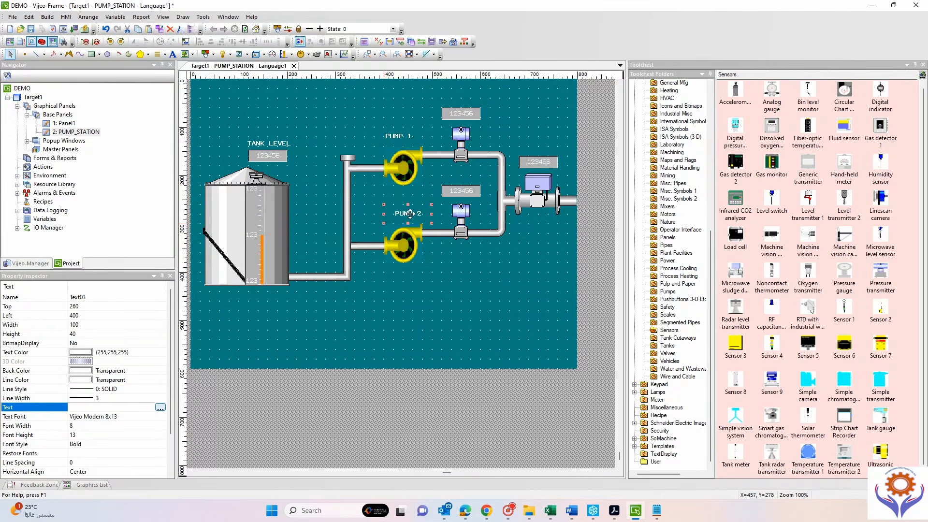
Place another copy of the "PUMP 1" label just above the upper pressure sensor's numeric display and change its text to "PRESSURE 1".
click(455, 271)
key(ctrl+v)
drag(400, 142, 454, 99)
double_click(455, 99)
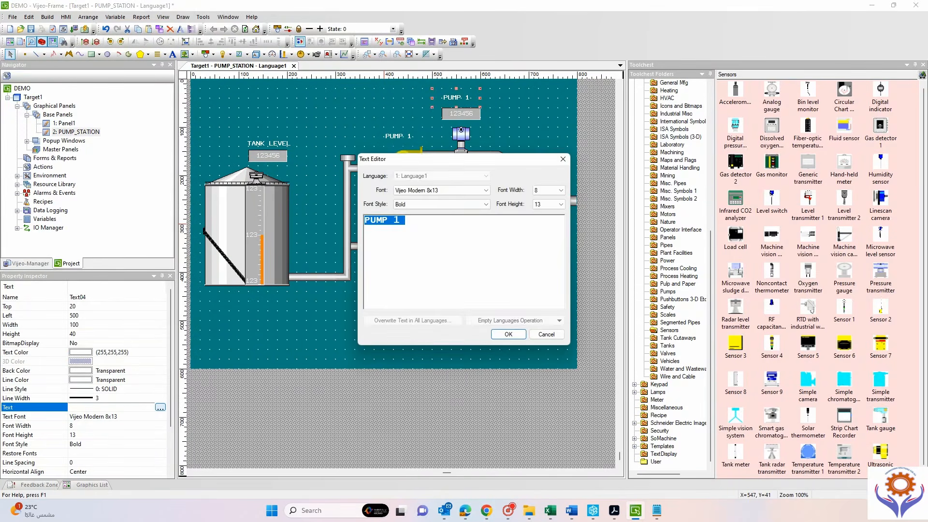
click(387, 220)
key(BackSpace)
text(RESSURE)
click(507, 334)
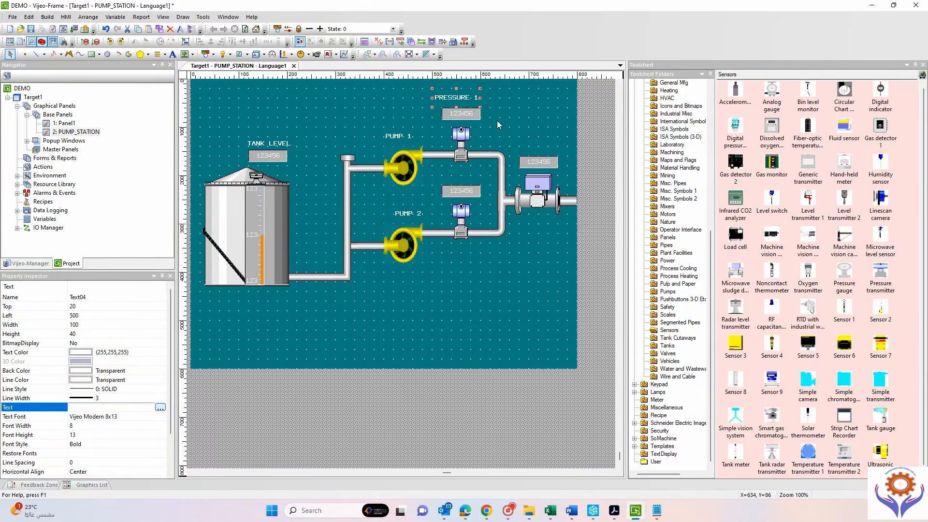
drag(466, 98, 469, 101)
click(502, 109)
Duplicate the "PRESSURE 1" label and position the copy above the lower pressure sensor's numeric display at top 185 and left 511.
click(466, 100)
key(ctrl+v)
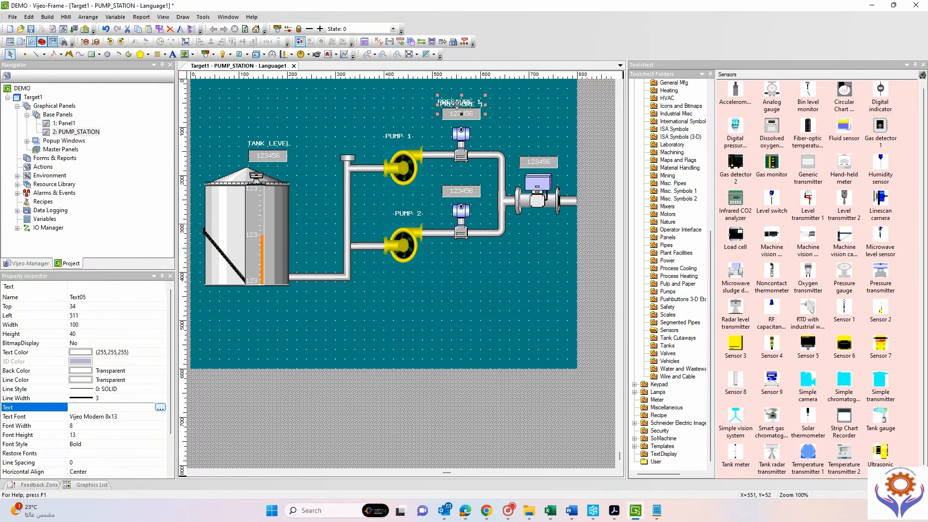
drag(457, 105, 462, 174)
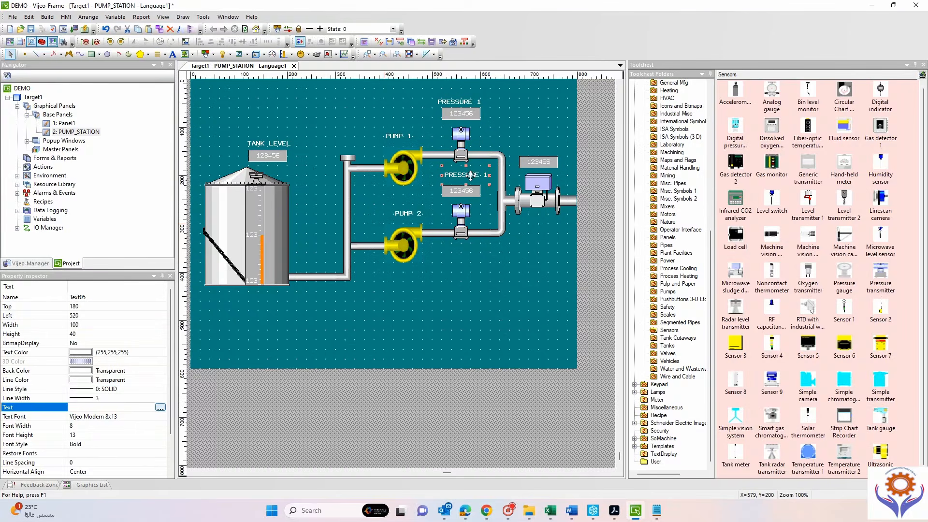
key(Left)
key(Left)
key(Left)
key(Left)
key(Left)
key(Left)
key(Left)
key(Left)
key(Down)
key(Down)
drag(470, 175, 470, 177)
Change the text of the label above the lower pressure display to "PRESSURE 2".
double_click(470, 177)
click(424, 220)
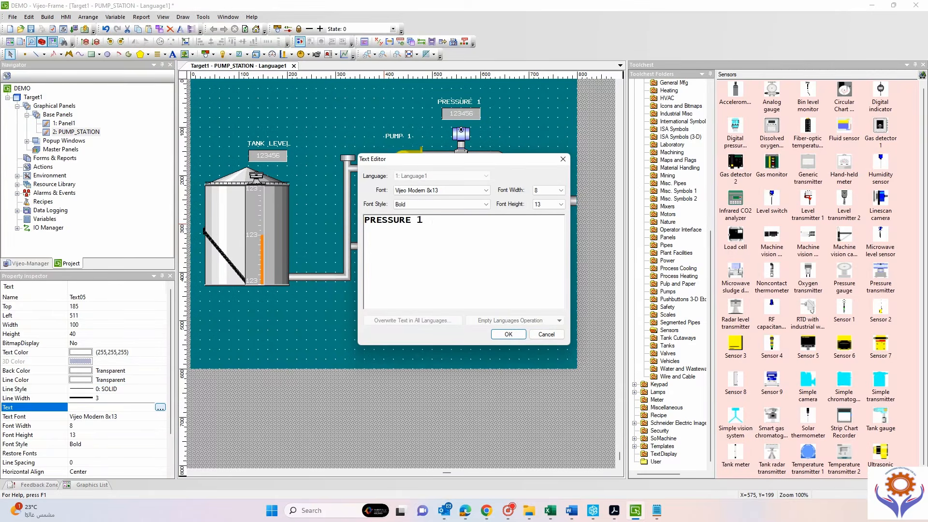
text(2)
click(505, 334)
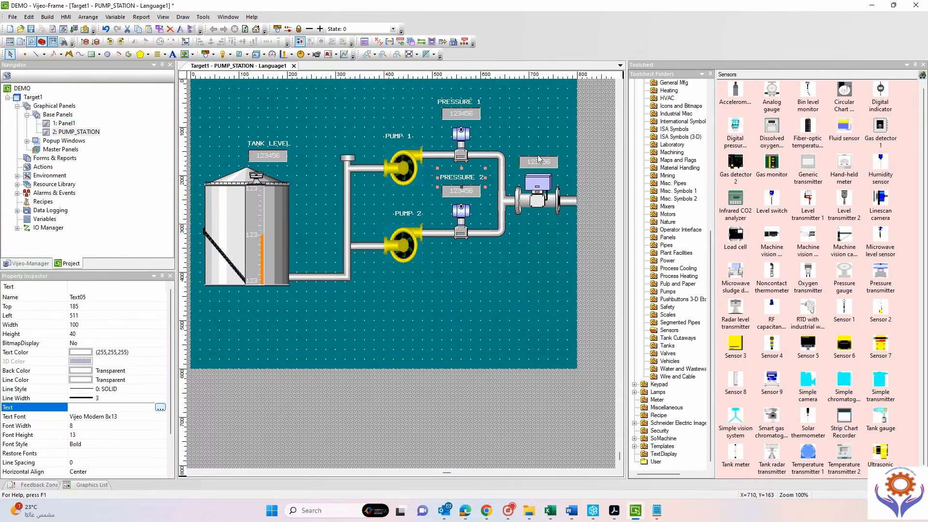
Duplicate the "PRESSURE 2" label and place the copy above the flow meter's numeric display at top 120 and left 660.
key(ctrl+c)
key(ctrl+v)
drag(471, 179, 540, 145)
Change the text of the label above the flow meter's display to "PRESSURE 3".
double_click(532, 146)
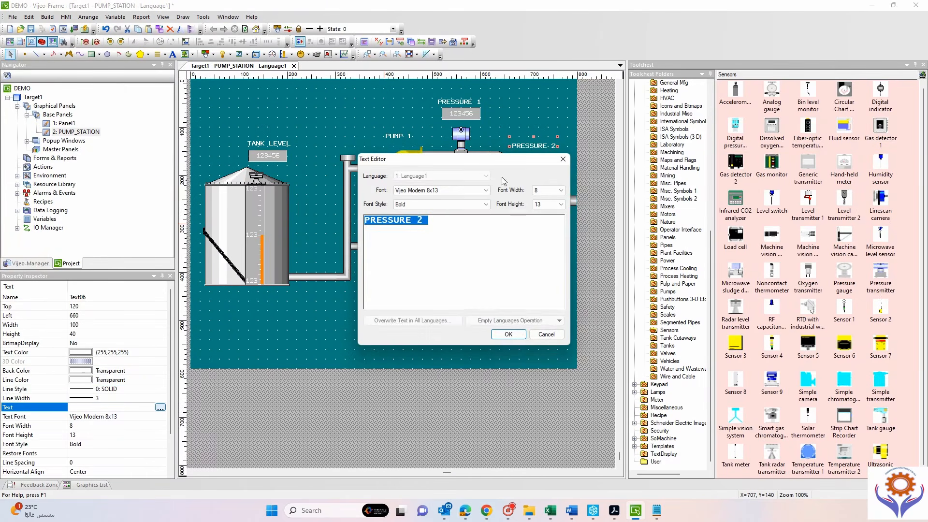
click(419, 221)
double_click(419, 221)
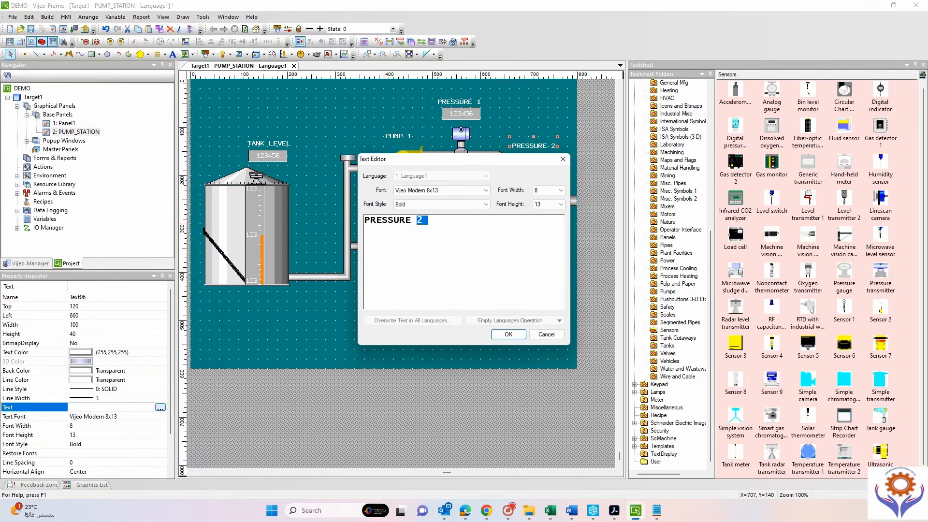
text(3)
click(516, 335)
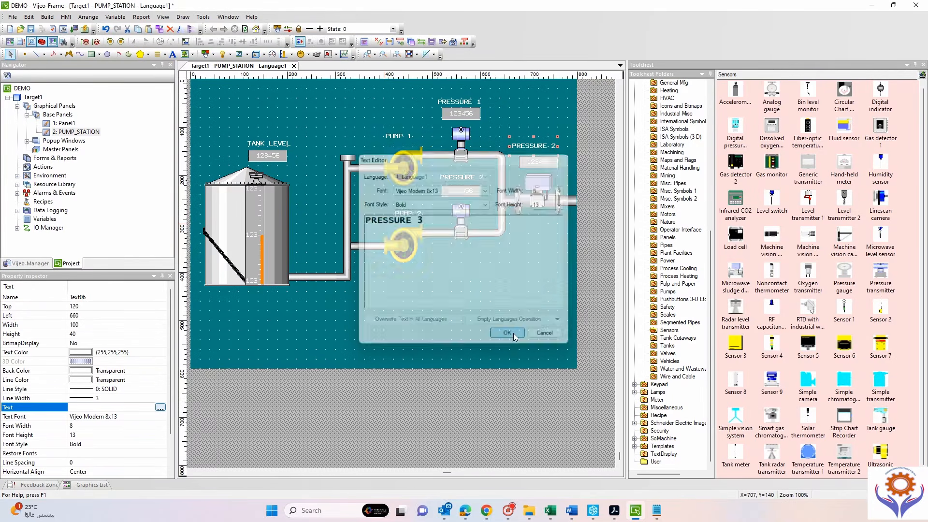
click(581, 245)
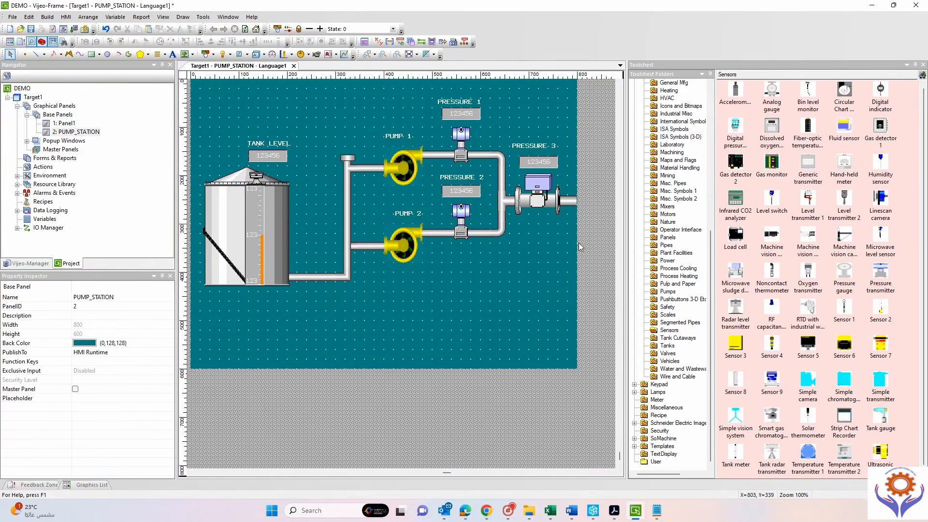
Replace the text of the label above the flow meter's display with "DISCH FLOW".
click(534, 147)
double_click(530, 143)
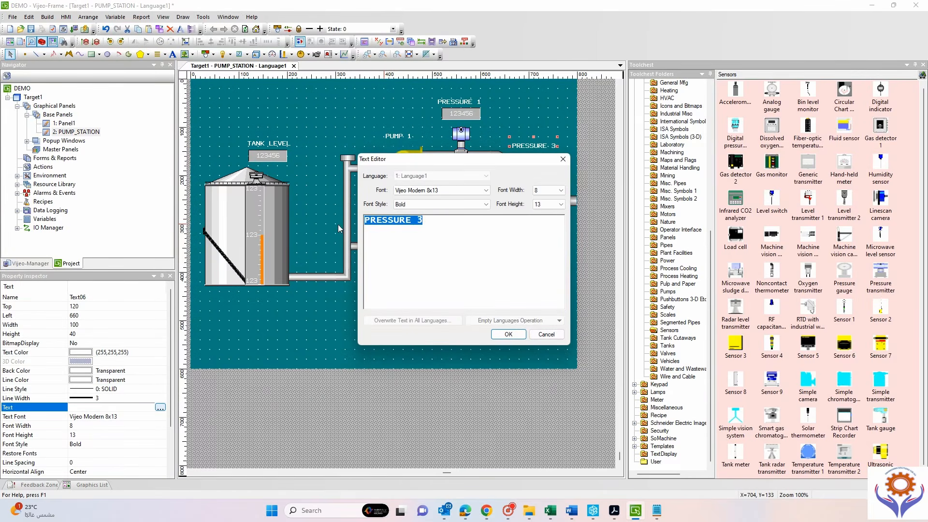
text(DISCH  FLOW)
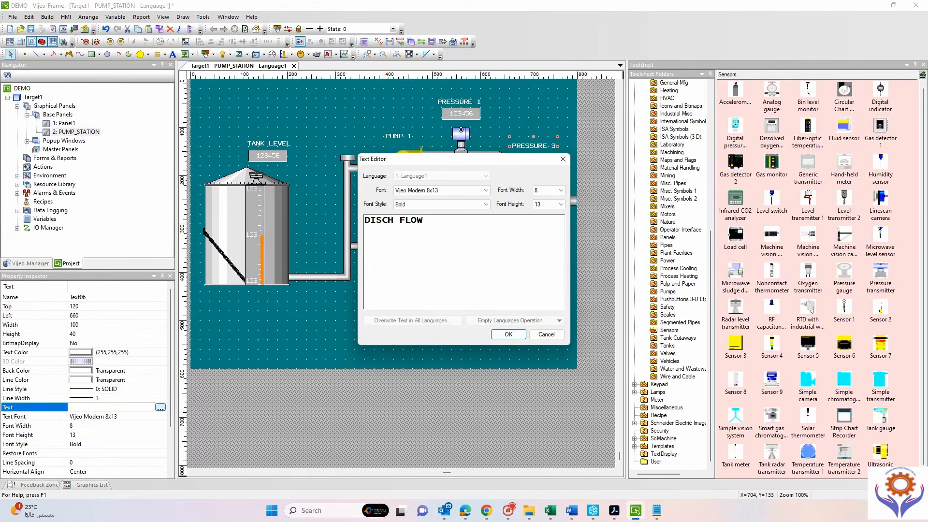
click(521, 333)
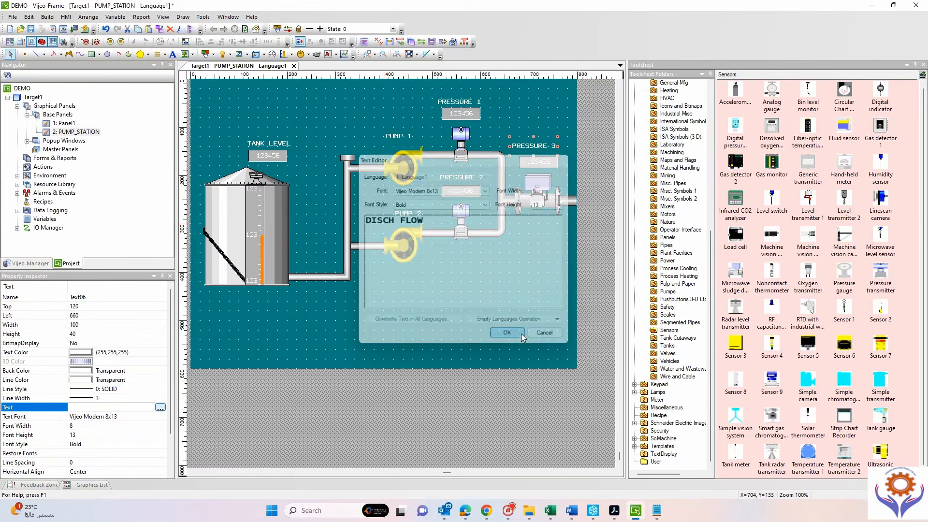
click(612, 220)
Nudge the "DISCH FLOW" label slightly down and to the right so it sits centred just above its numeric display.
click(526, 146)
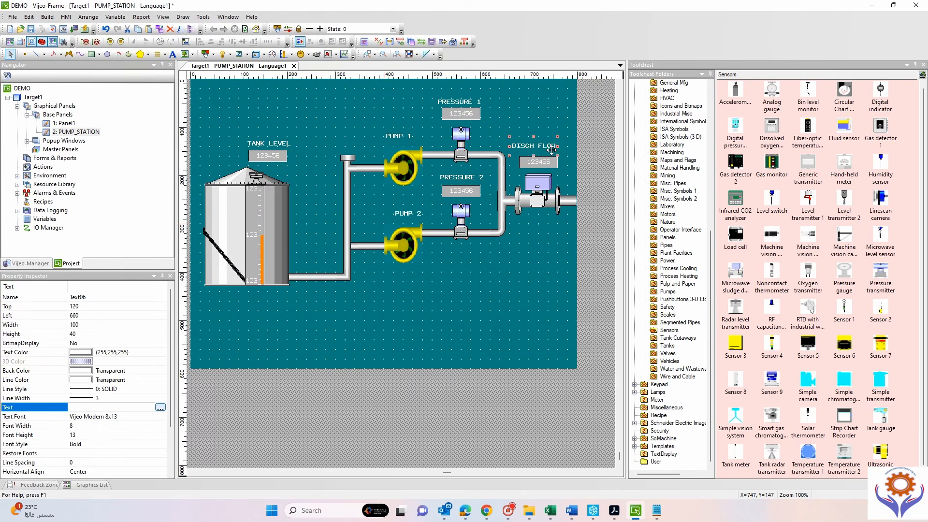
key(Down)
key(Down)
key(Down)
key(Down)
key(Down)
key(Down)
key(Right)
key(Right)
key(Right)
click(597, 165)
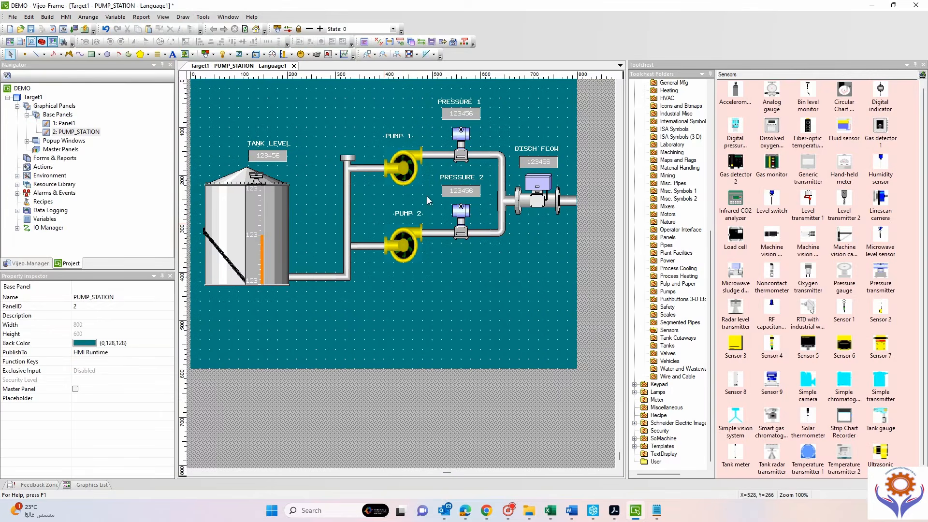
Assign the variable SUMP_TANK_LEVEL to the numeric display under the "TANK LEVEL" label.
double_click(268, 155)
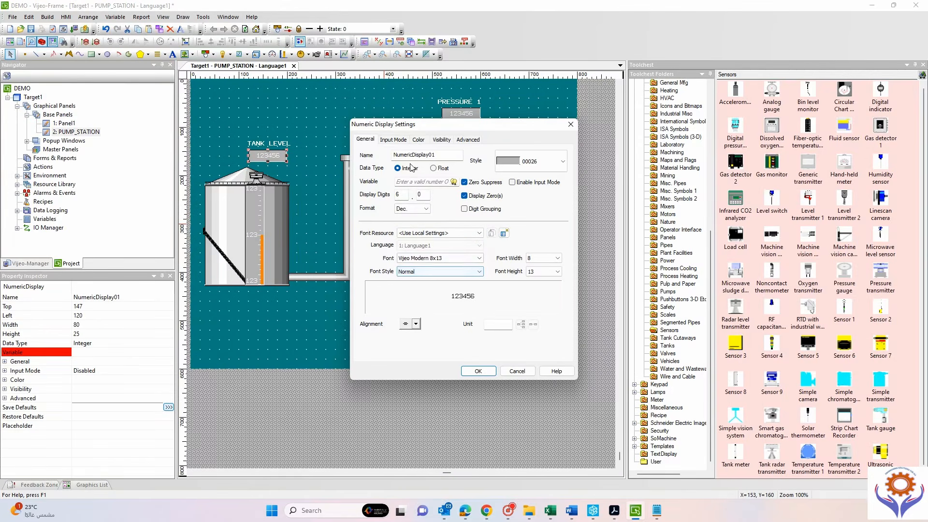
click(394, 139)
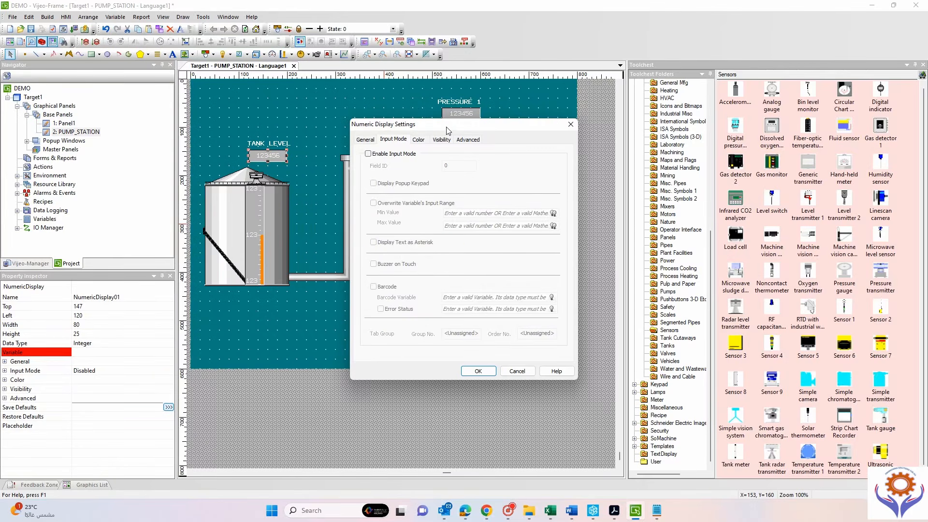
click(369, 141)
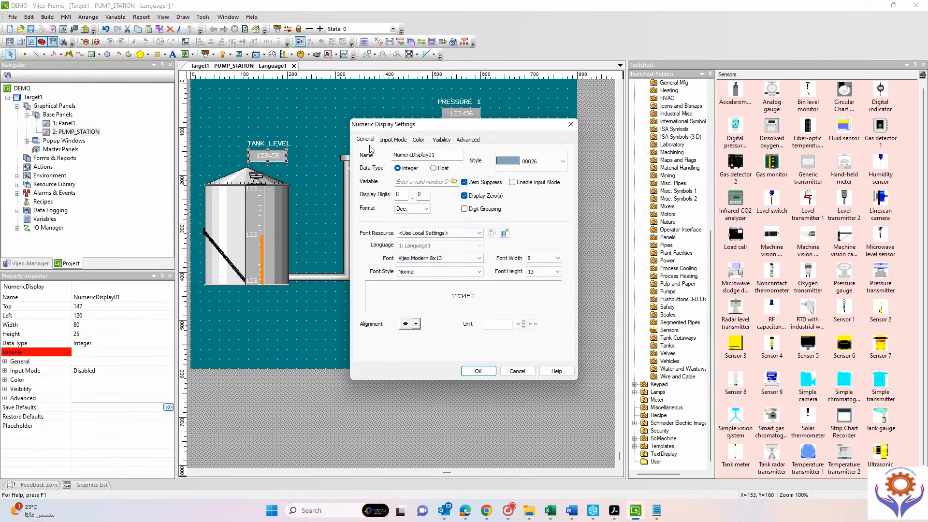
click(453, 182)
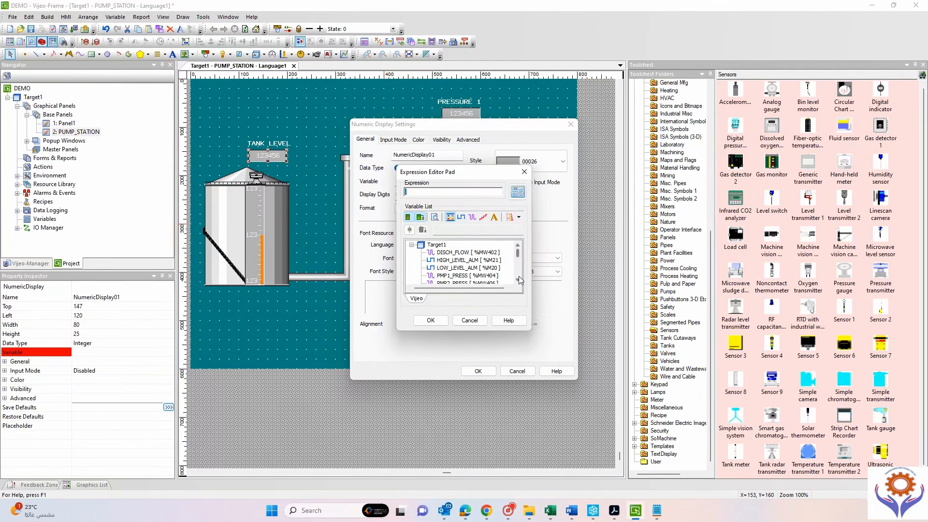
click(518, 279)
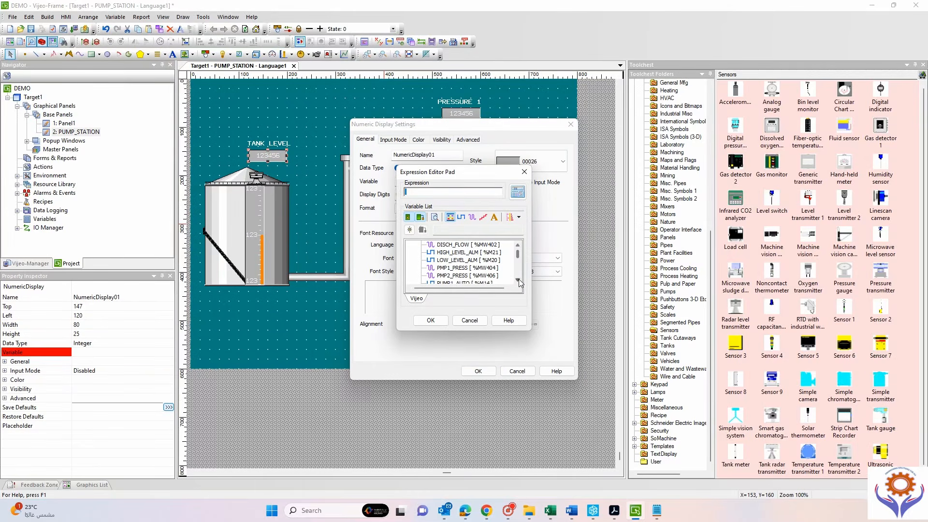
click(518, 280)
click(518, 280)
click(518, 280)
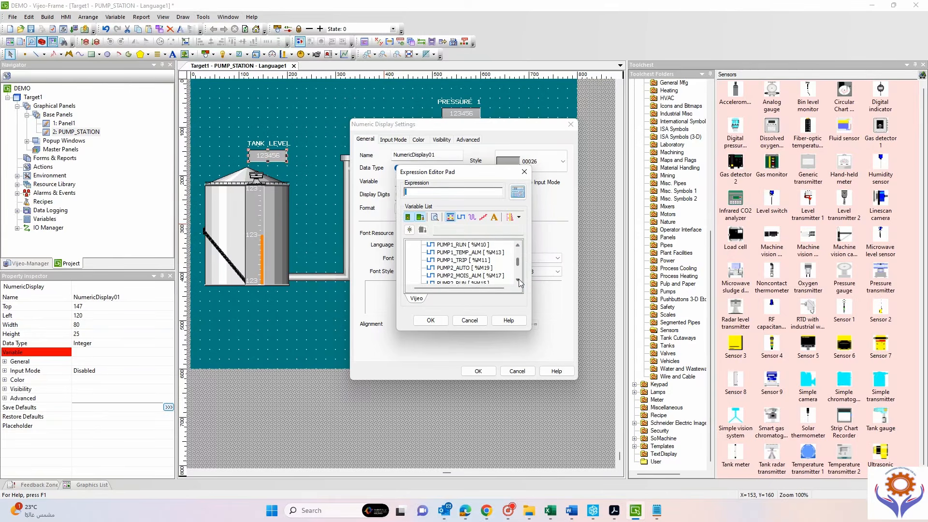
click(518, 280)
click(518, 279)
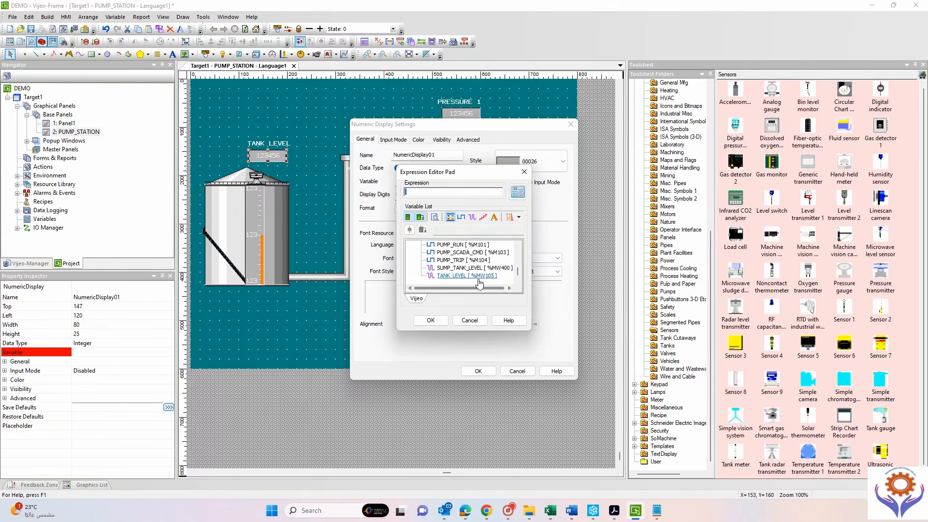
double_click(466, 269)
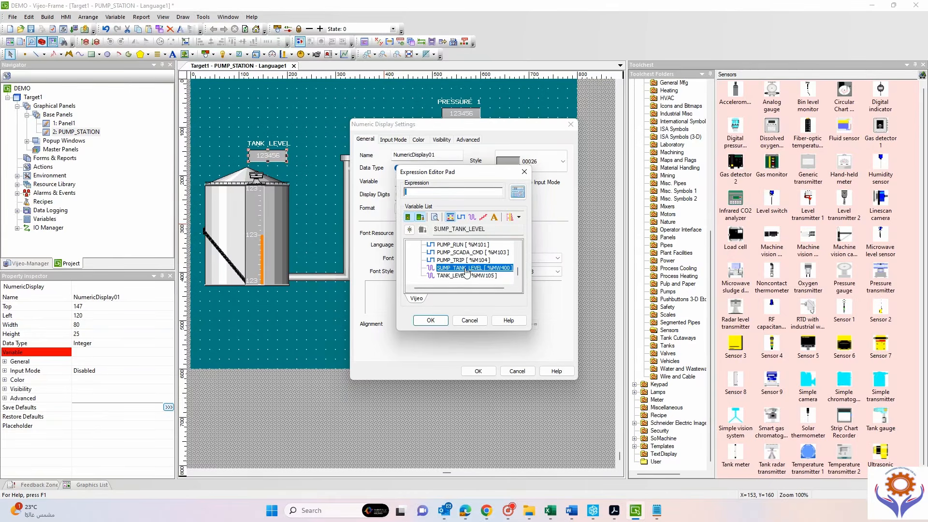
click(440, 320)
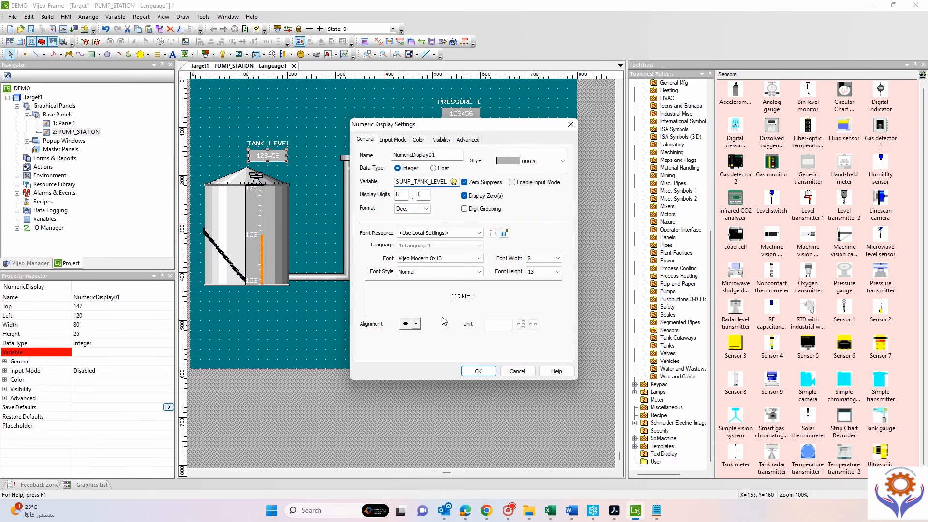
Set the tank level display to 2 digits before and 2 after the decimal point, with the Float data type.
click(420, 195)
double_click(399, 195)
click(429, 210)
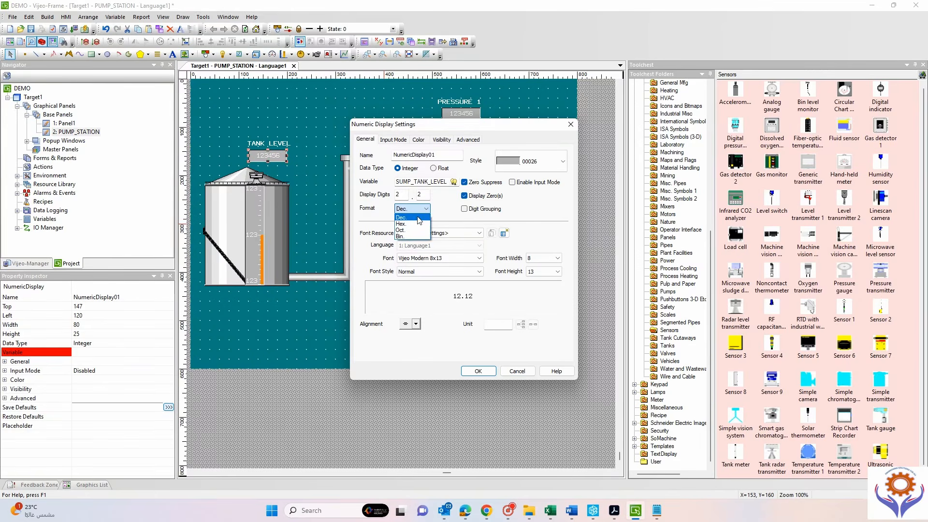
click(418, 220)
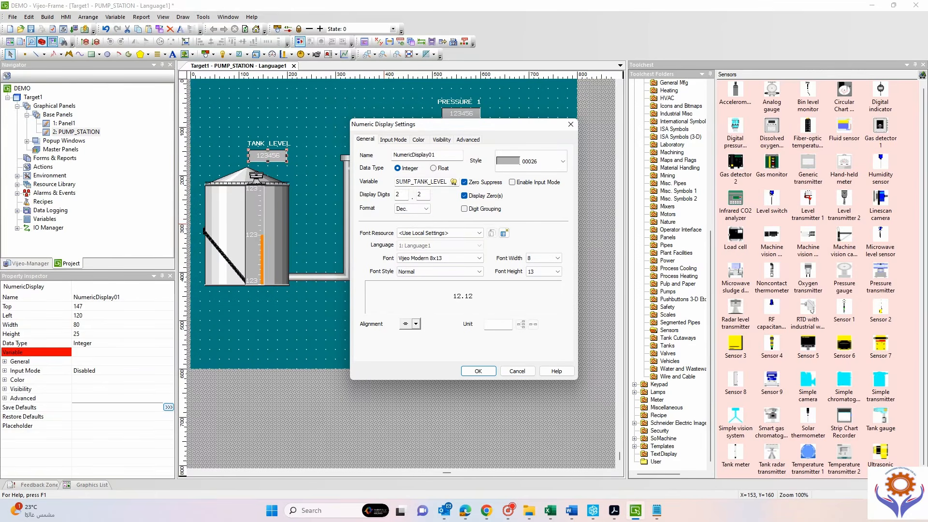
click(435, 168)
click(392, 143)
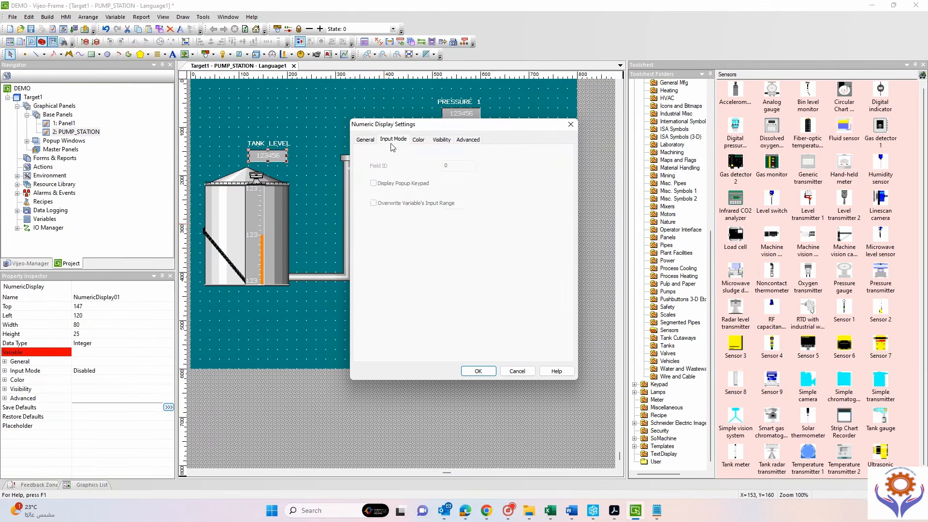
click(365, 141)
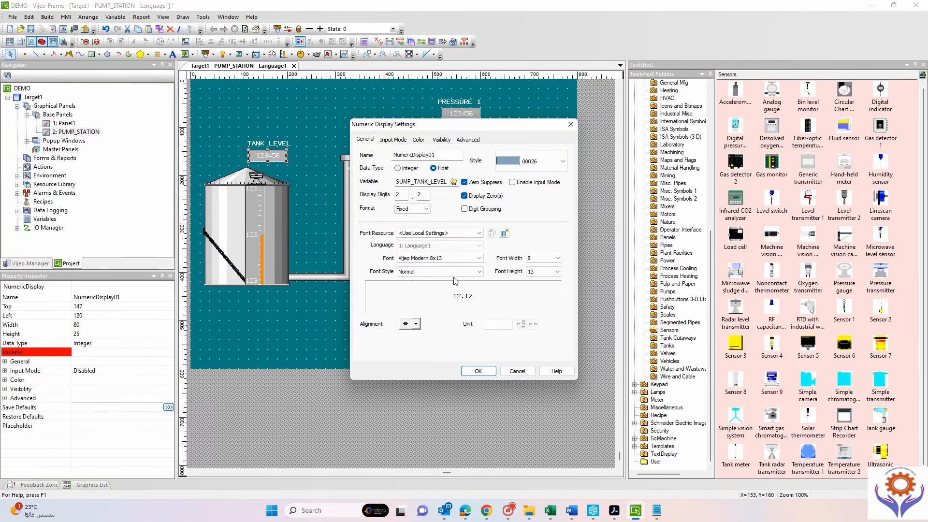
click(441, 140)
click(462, 141)
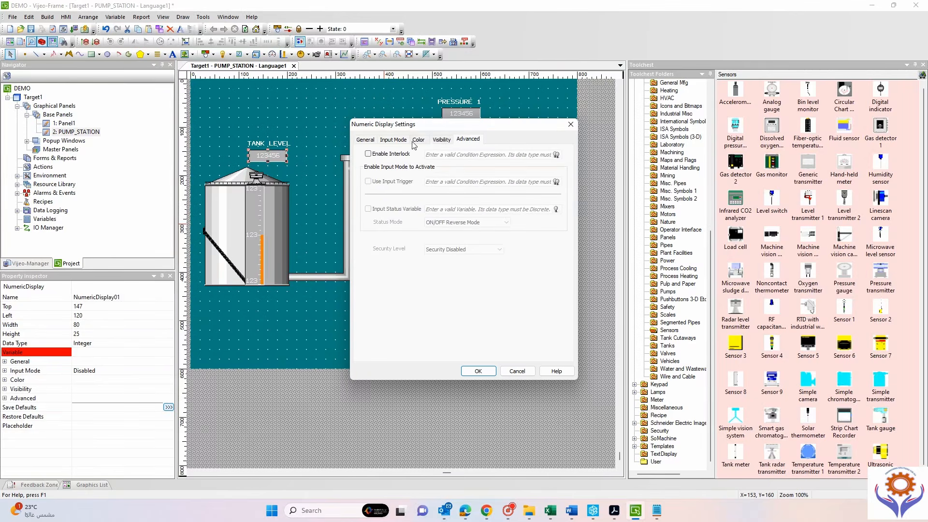
click(401, 142)
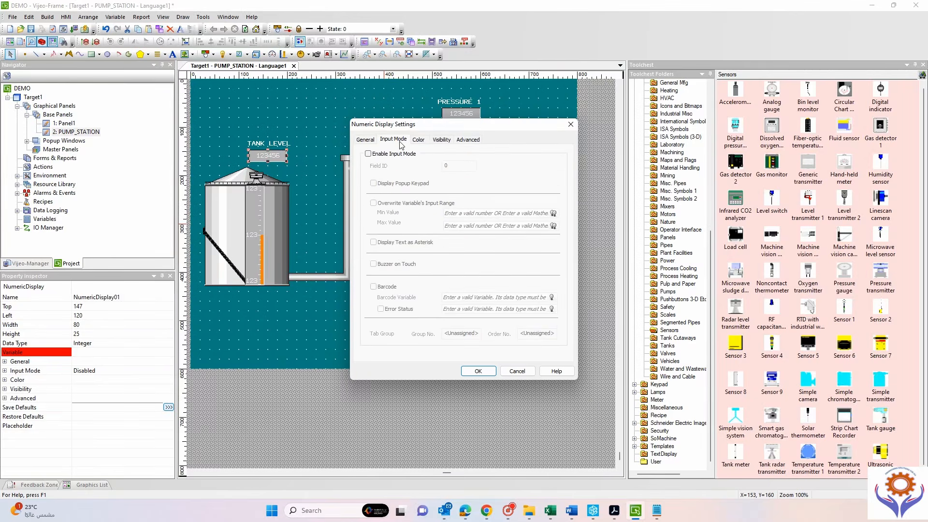
Apply the numeric settings of the display under the "TANK LEVEL" label.
click(366, 139)
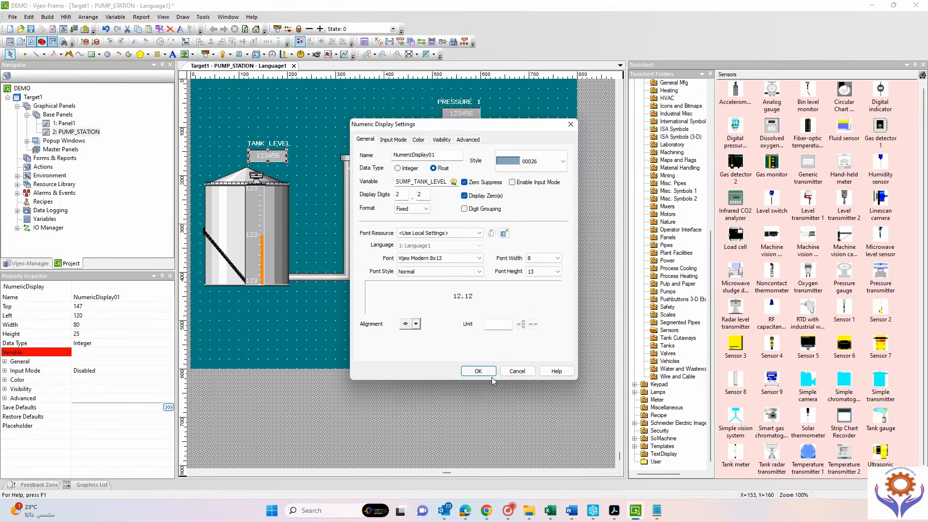
click(477, 371)
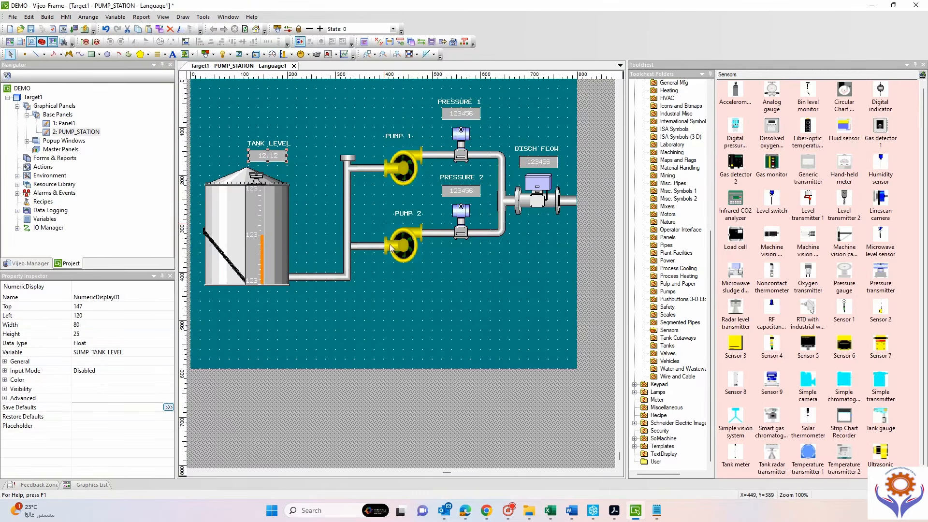
Assign the variable PMP1_PRESS to the numeric display under the "PRESSURE 1" label.
double_click(458, 115)
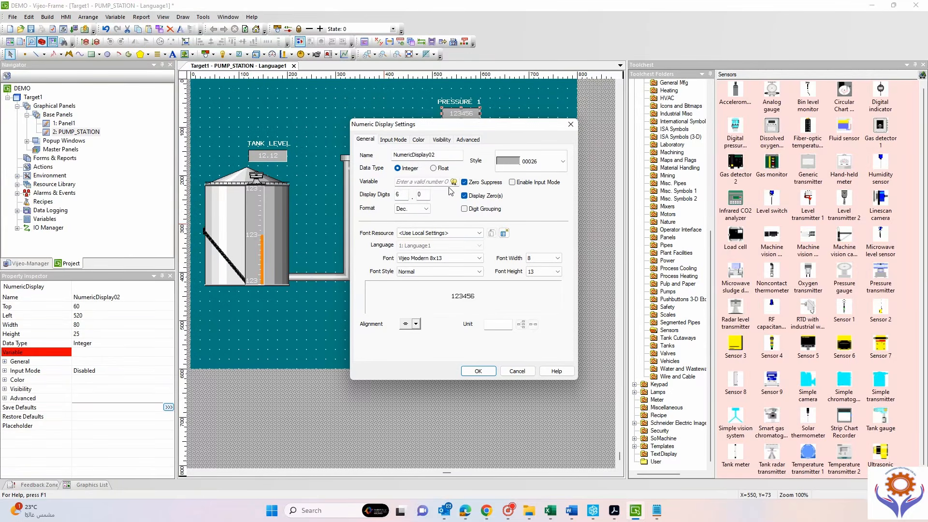
click(453, 182)
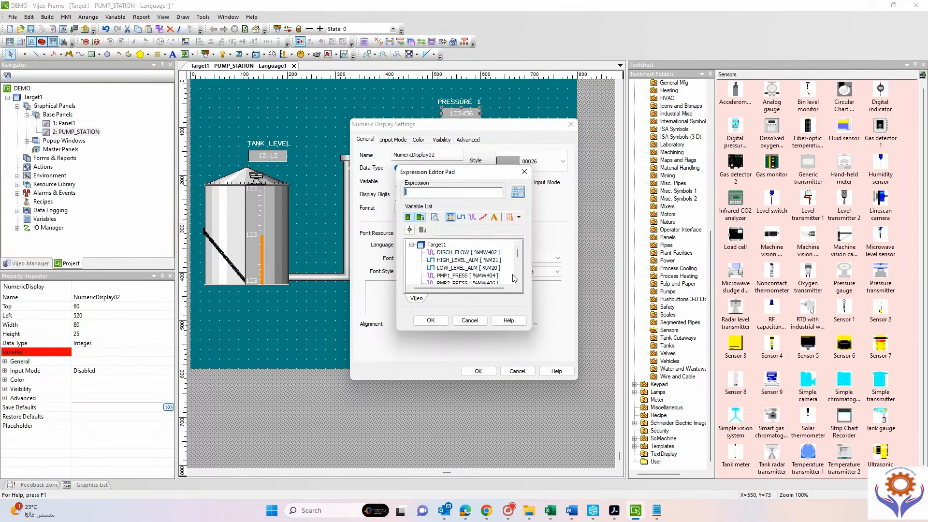
double_click(471, 276)
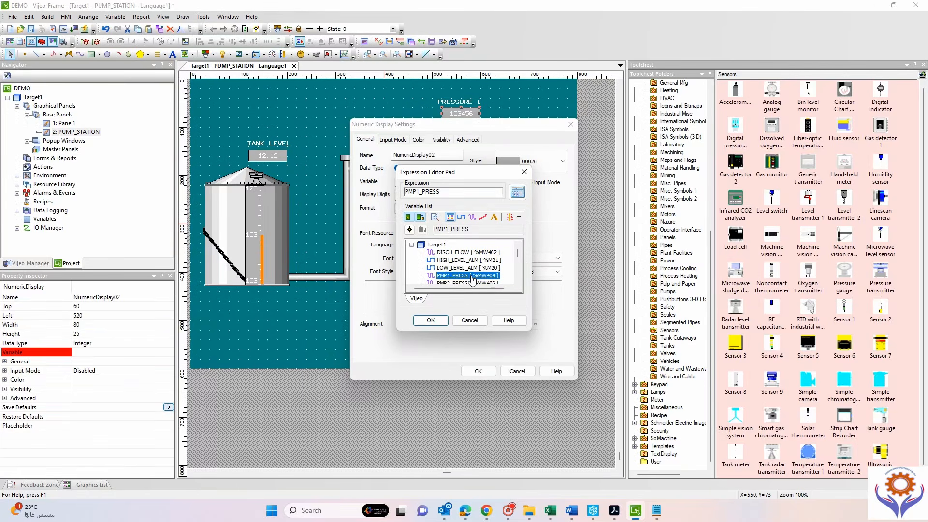
click(441, 321)
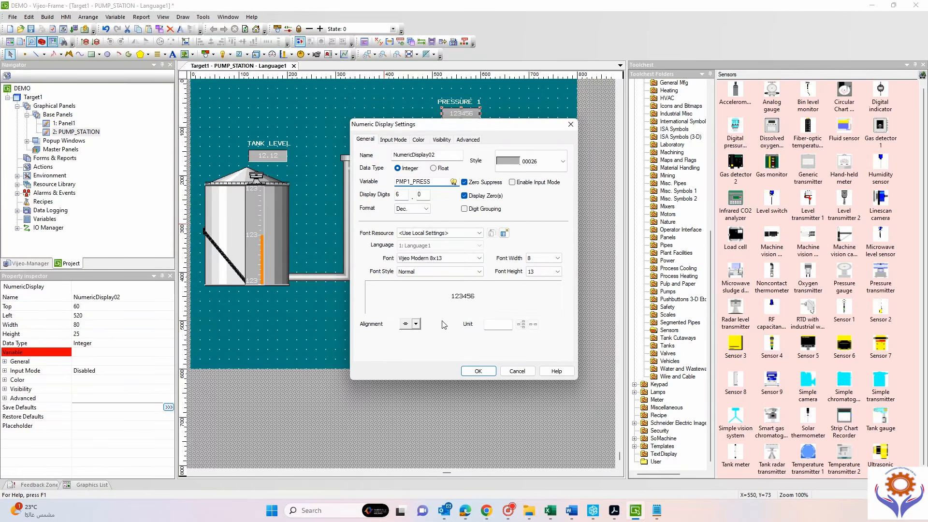
Set the PRESSURE 1 display to Float with 2 digits before and 2 after the decimal point and the unit "Bar".
click(434, 168)
click(419, 195)
text(2)
key(shift+Tab)
click(488, 324)
text(Bar)
click(488, 371)
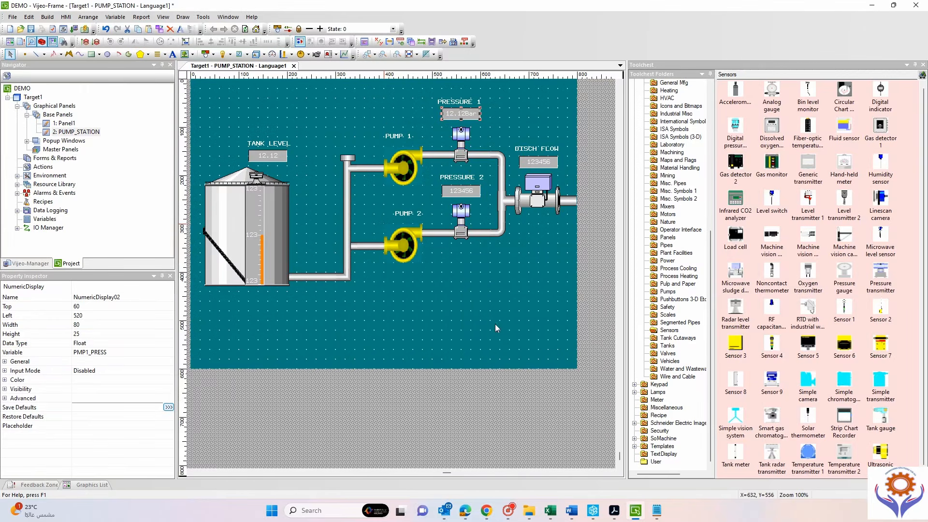
Add spacing before the "Bar" unit of the PRESSURE 1 display and widen the display so value and unit fit on one line.
double_click(463, 114)
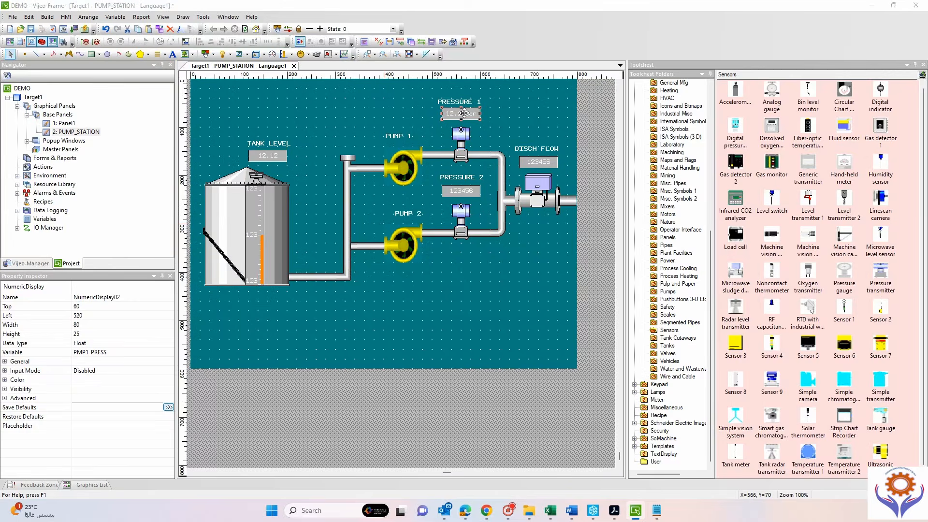
click(485, 325)
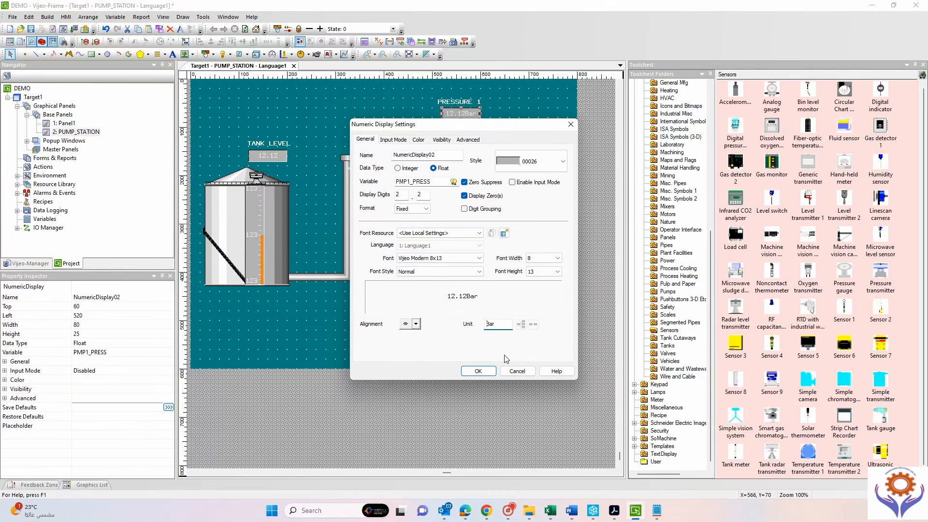
click(478, 371)
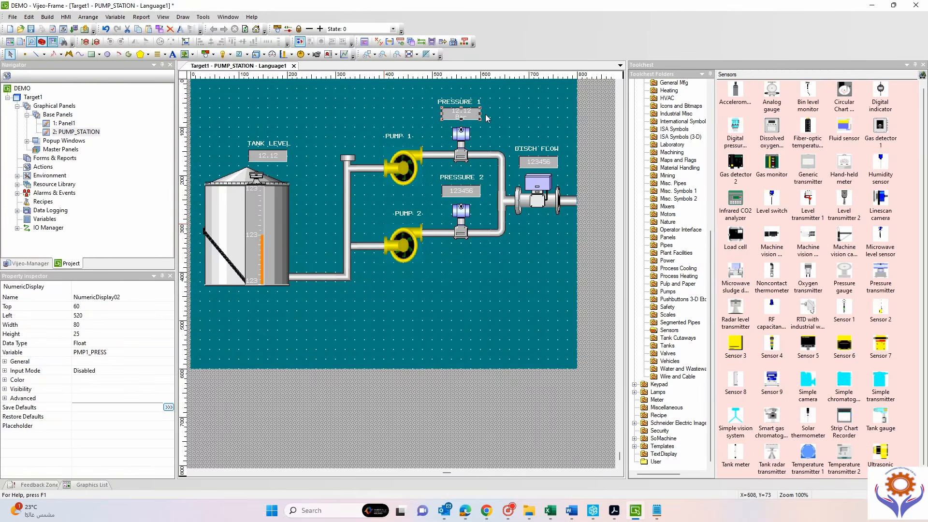
drag(481, 114, 489, 115)
click(456, 252)
click(454, 186)
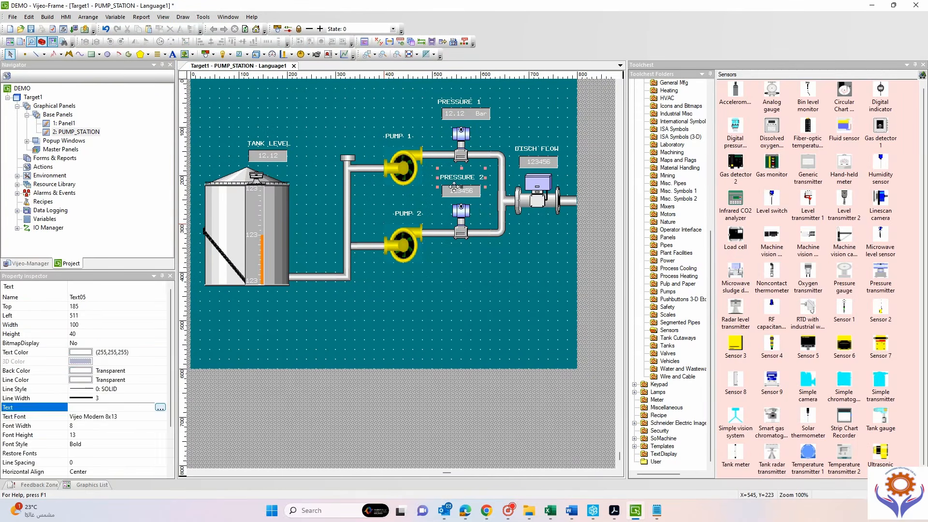
double_click(455, 187)
click(497, 323)
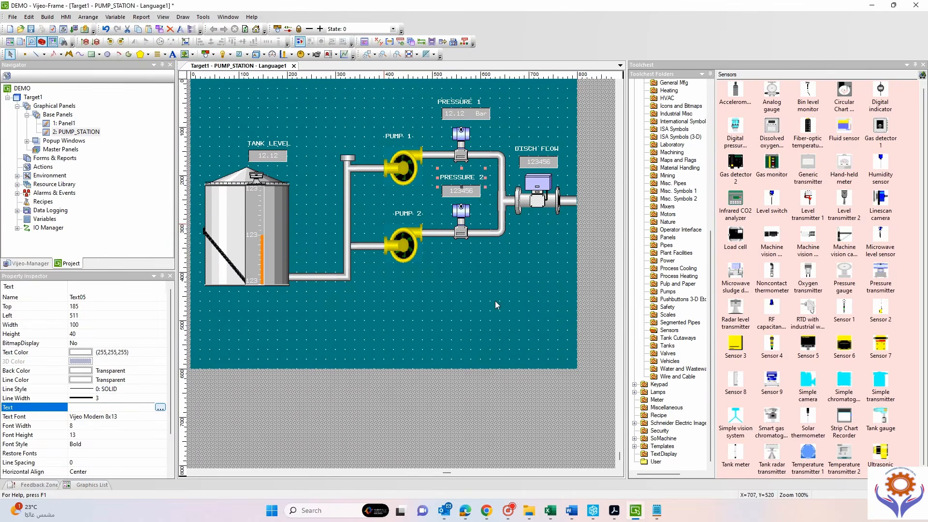
Set the numeric display under the "PRESSURE 2" label to Float and assign it the variable PMP2_PRESS.
double_click(470, 192)
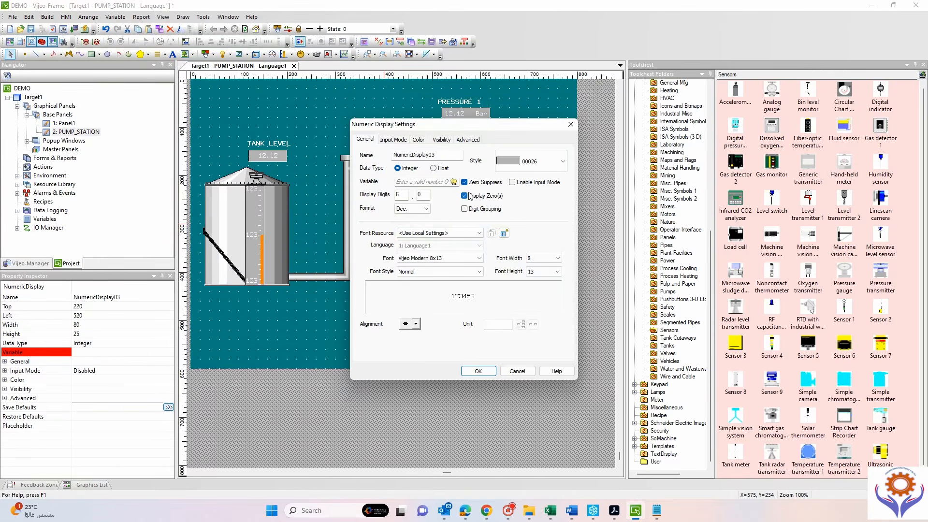
click(434, 168)
click(454, 182)
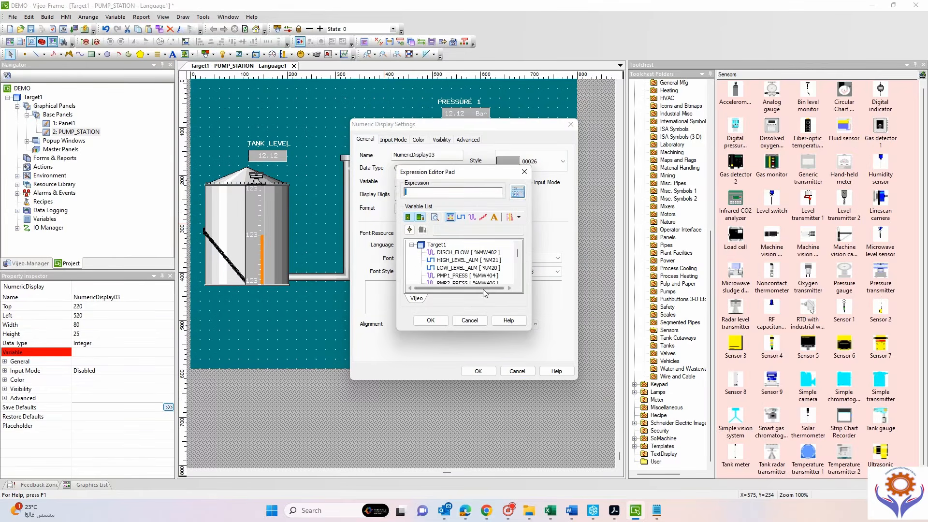
scroll(521, 288, down, 2)
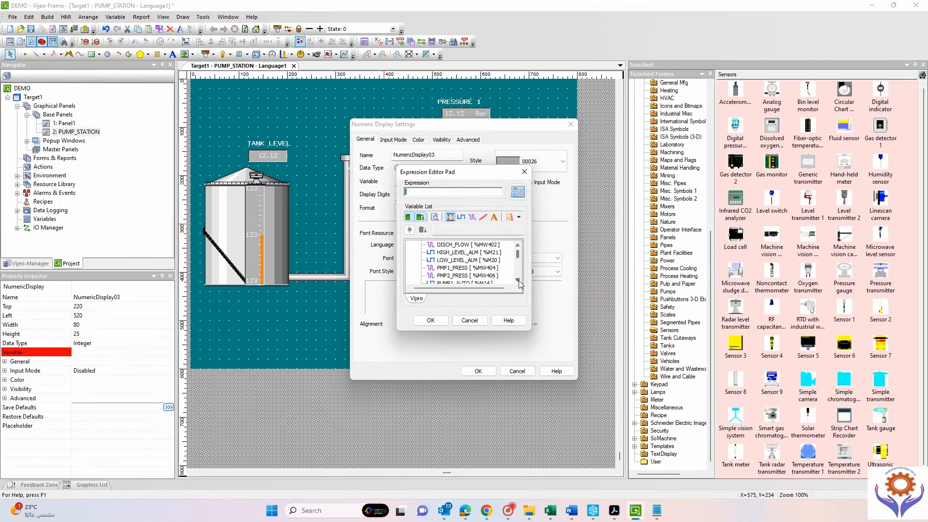
double_click(457, 269)
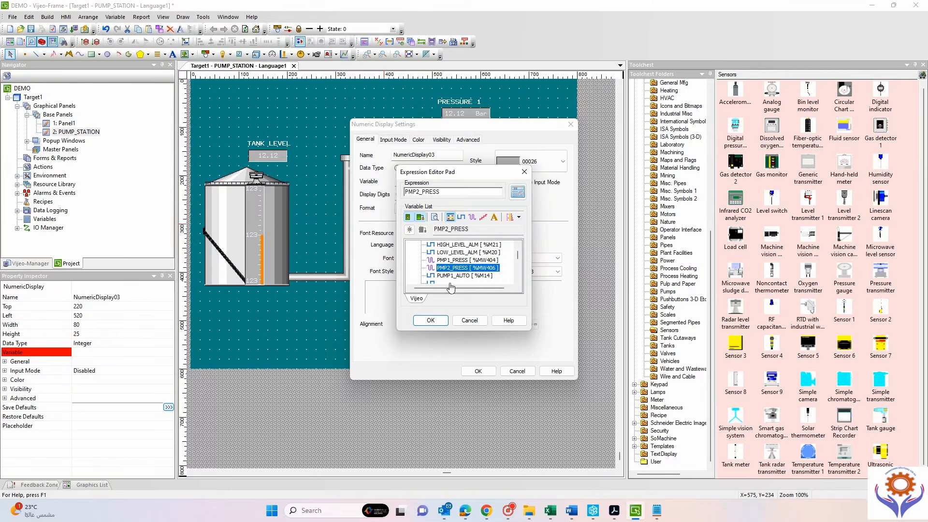
click(430, 320)
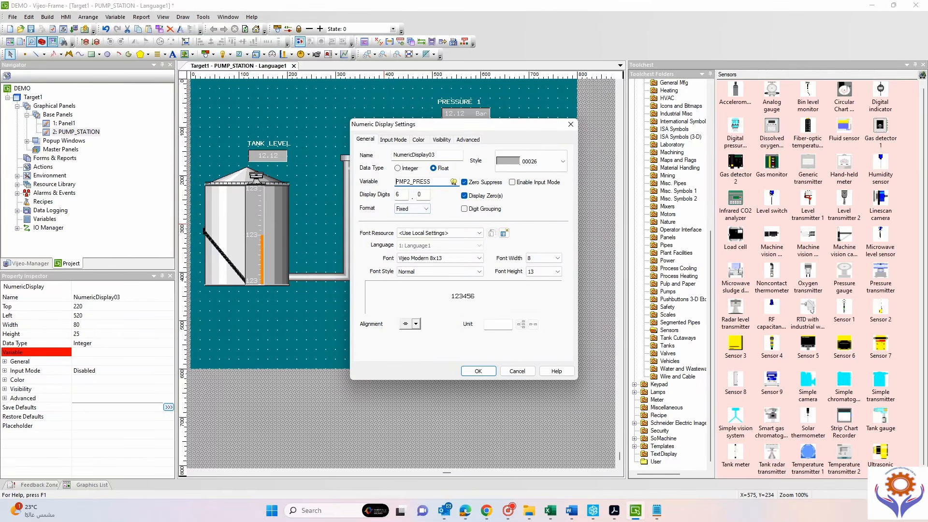
Give the PRESSURE 2 display 2 digits before and 2 after the decimal point with the unit "Bar", and widen it to fit on one line.
click(398, 195)
key(Tab)
text(2)
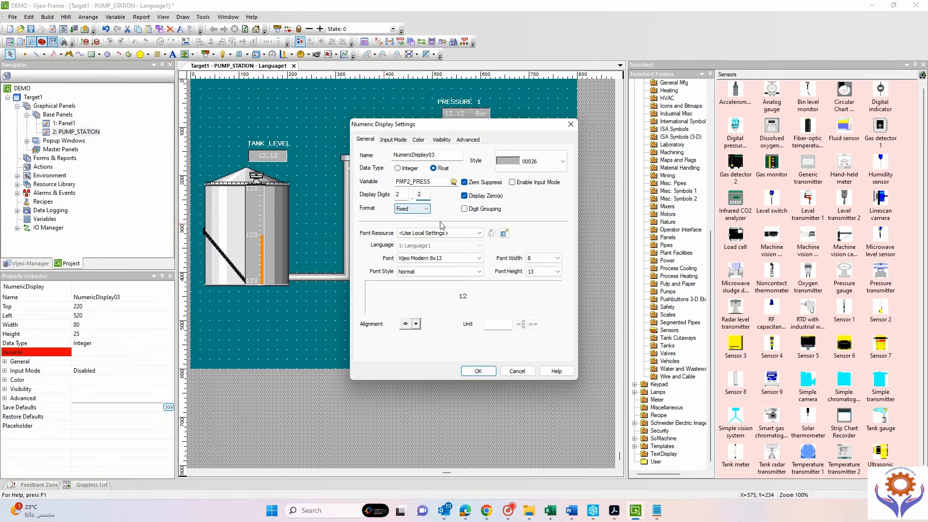
click(499, 325)
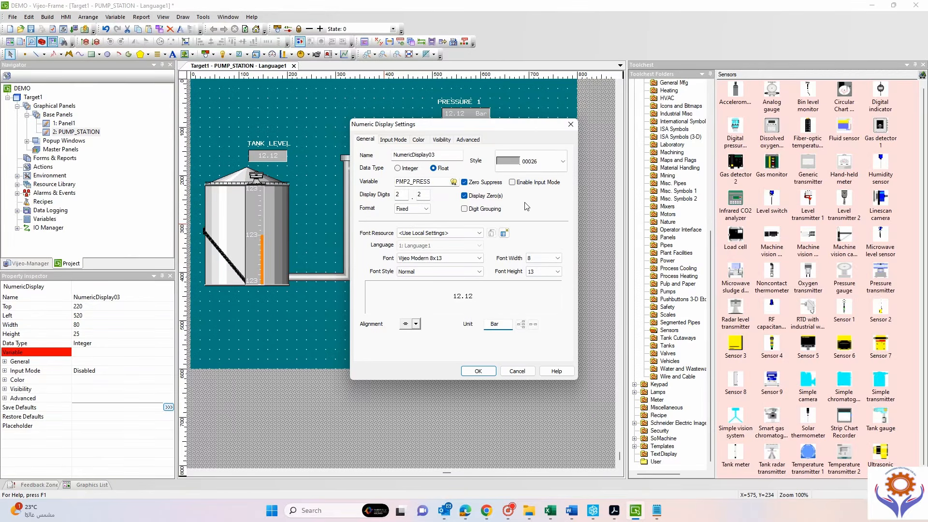
click(492, 372)
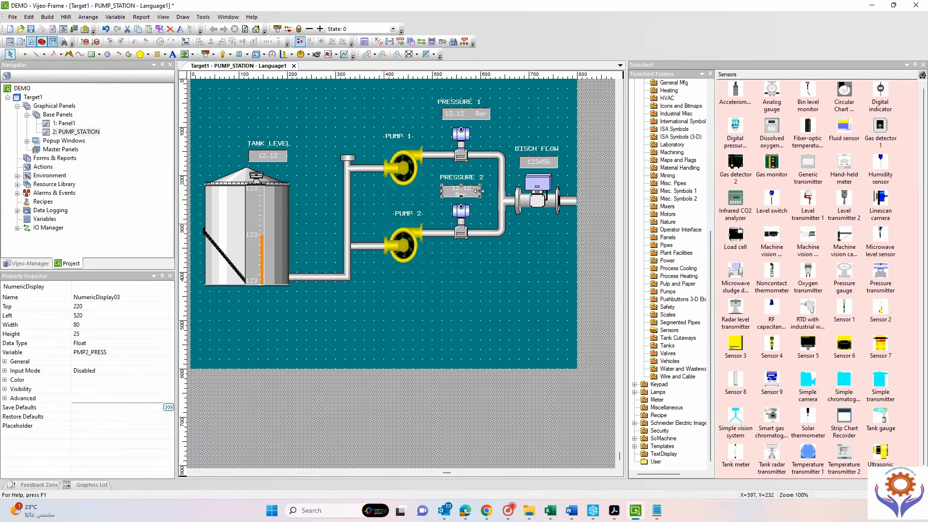
drag(485, 192, 486, 192)
click(471, 282)
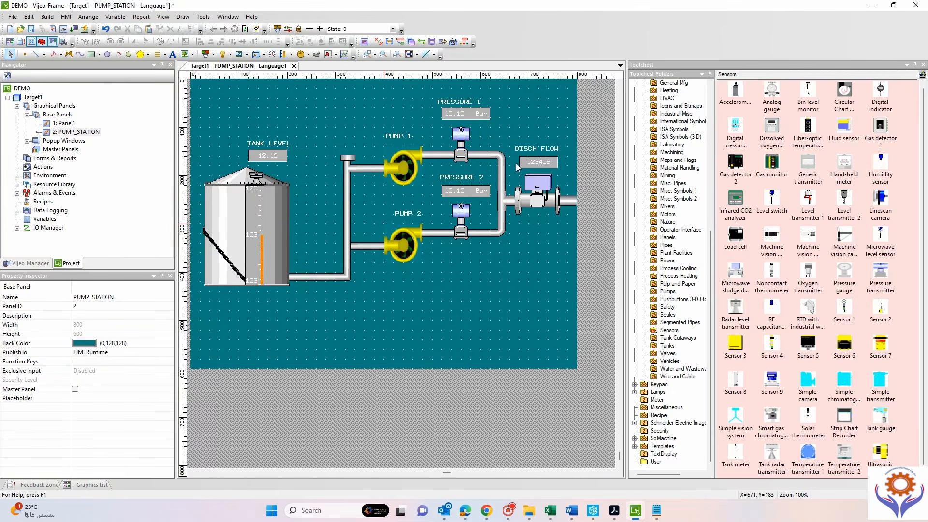
Assign the variable DISCH_FLOW to the numeric display under the "DISCH FLOW" label.
double_click(527, 157)
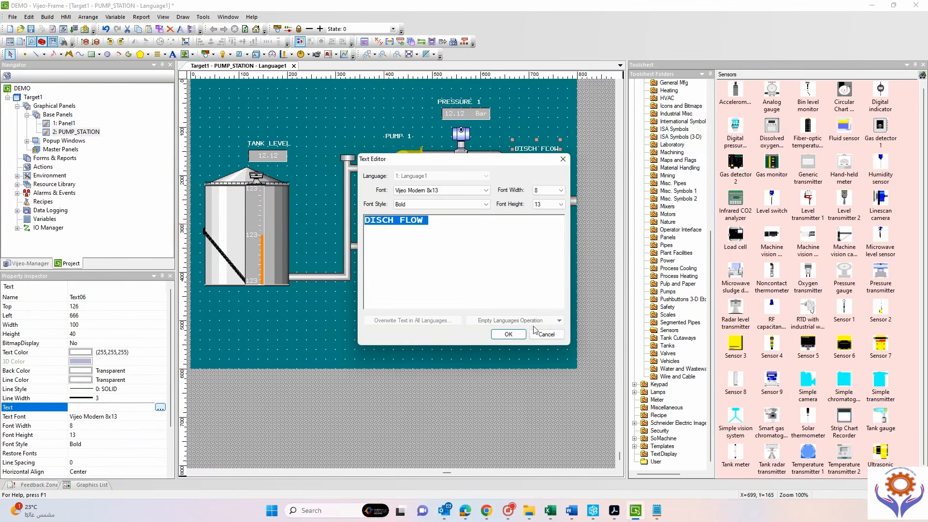
click(544, 334)
click(545, 165)
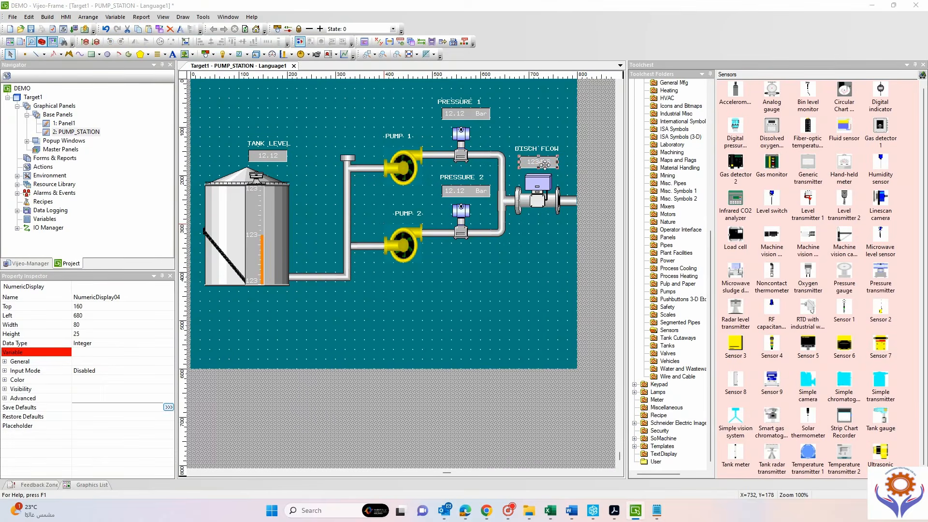
double_click(545, 164)
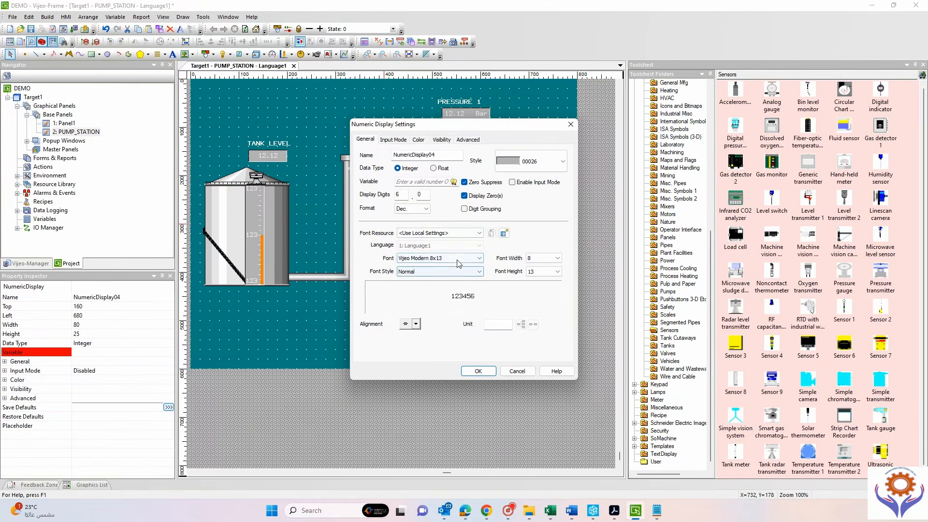
click(452, 182)
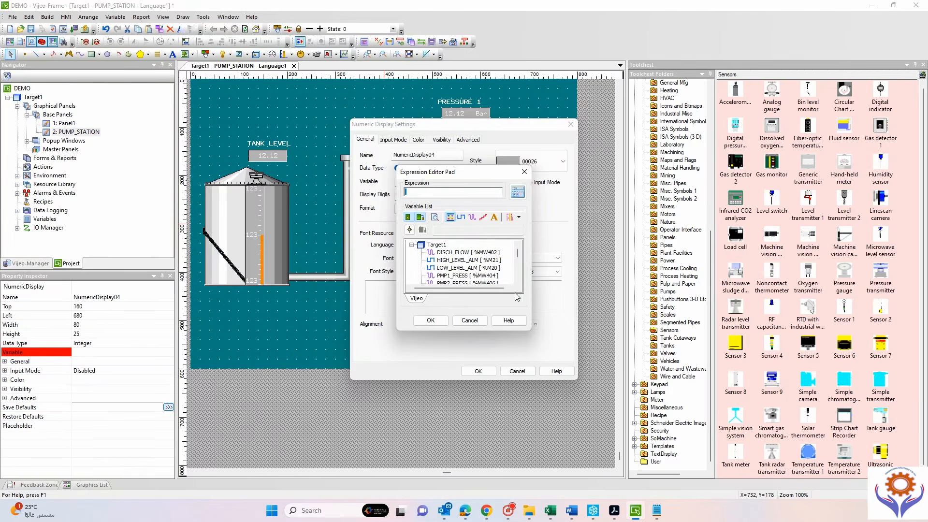
mouse_move(517, 254)
mouse_down()
mouse_move(515, 273)
mouse_move(516, 255)
mouse_up()
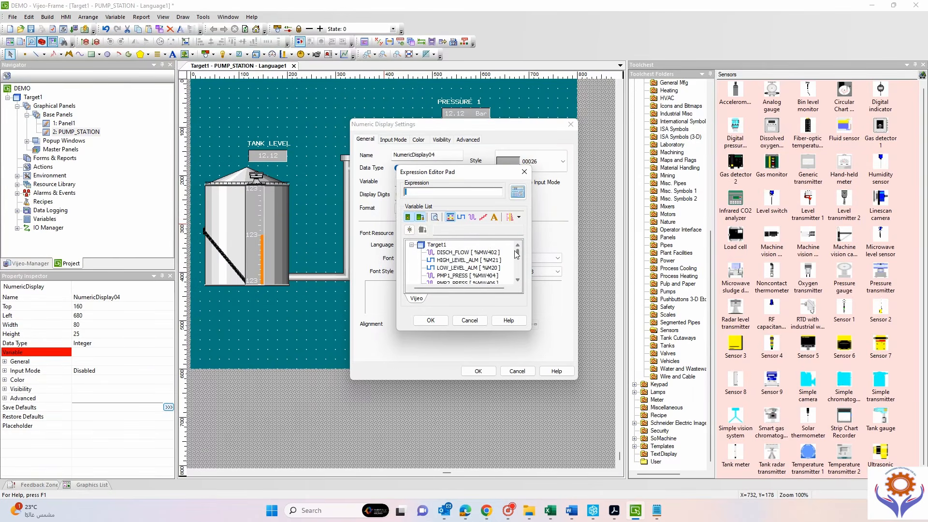
double_click(461, 253)
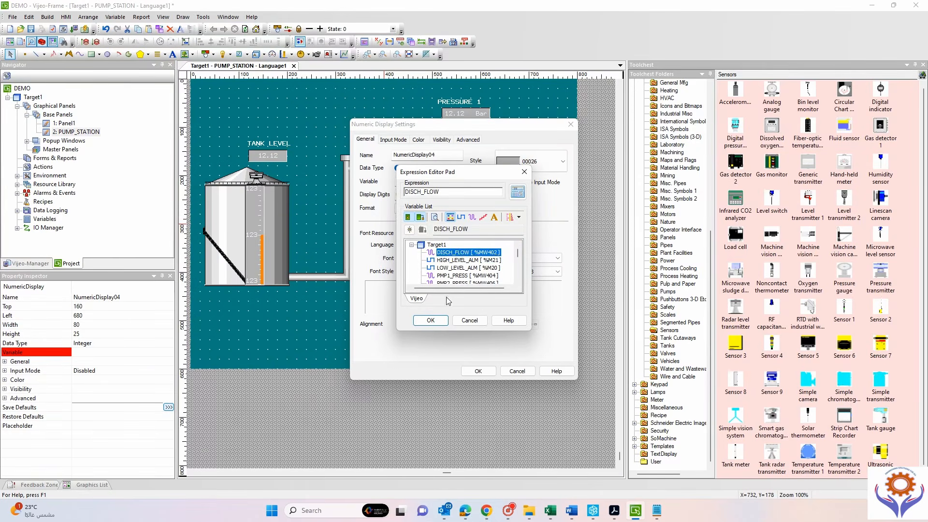
click(431, 320)
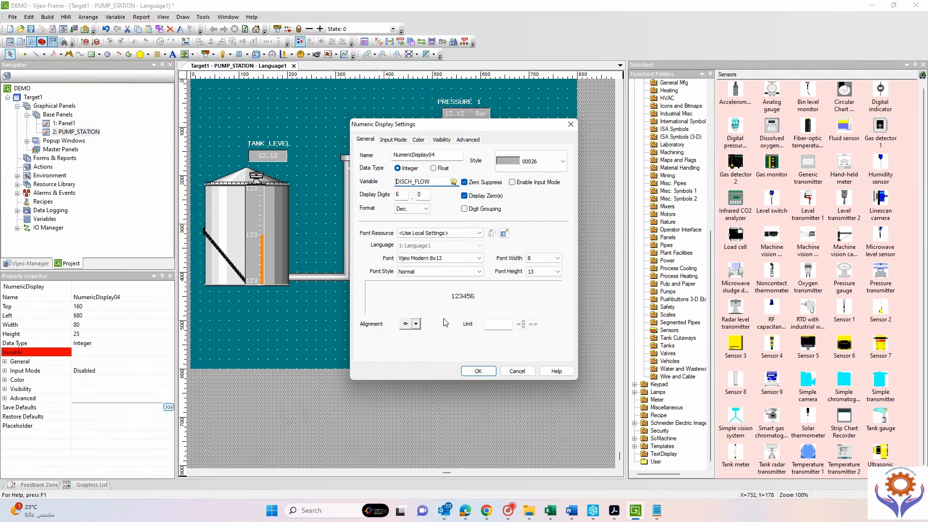
Set the discharge flow display to Float with 4 digits before and 0 after the decimal point and the unit "M3/Hr".
click(434, 168)
double_click(398, 195)
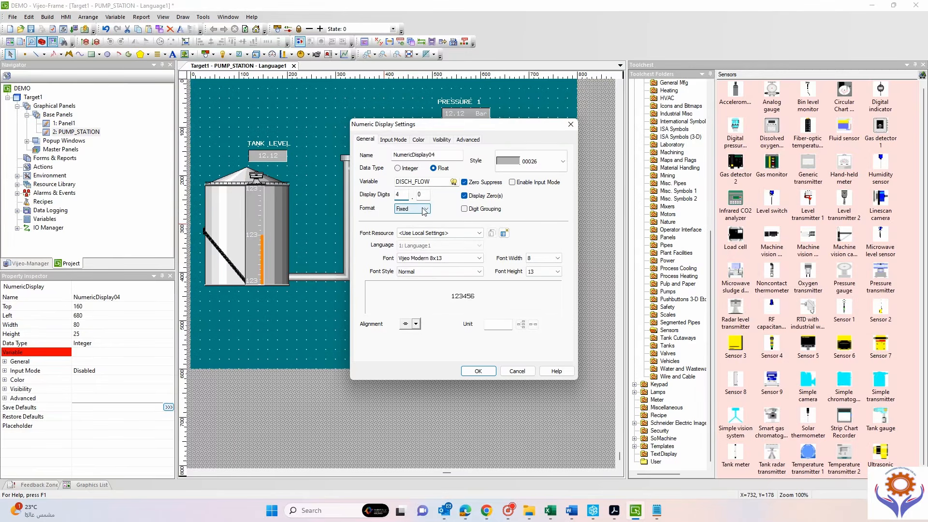
click(500, 324)
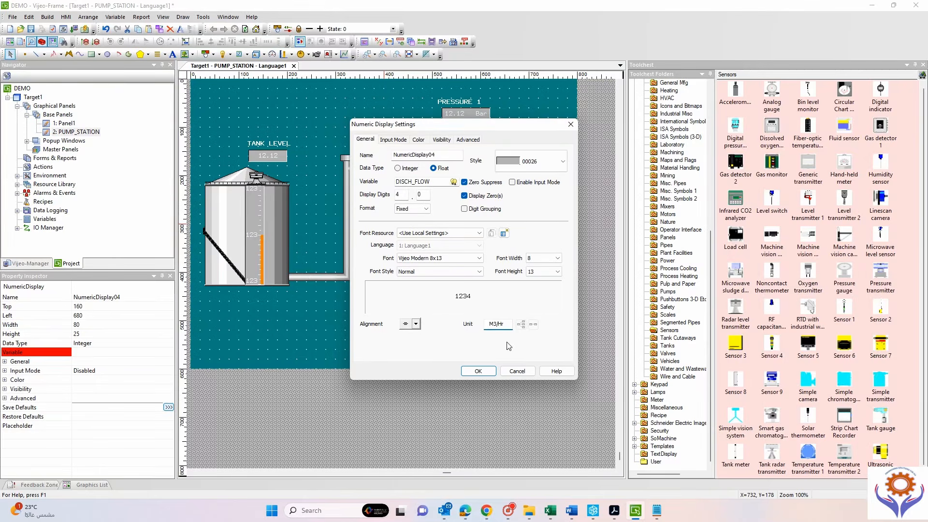
click(483, 372)
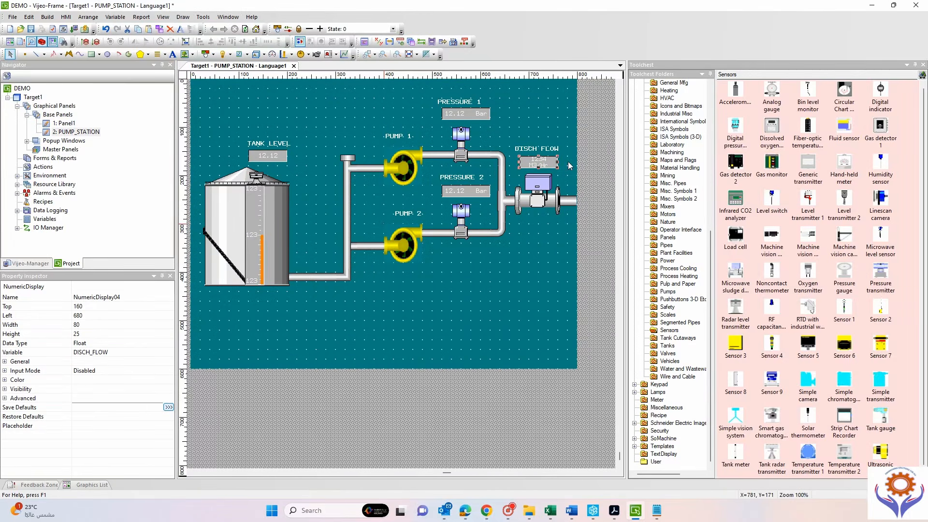
Extend the discharge flow display on both sides to a width of 120 and set its height to 30.
drag(559, 162, 573, 168)
click(538, 234)
click(541, 164)
click(76, 334)
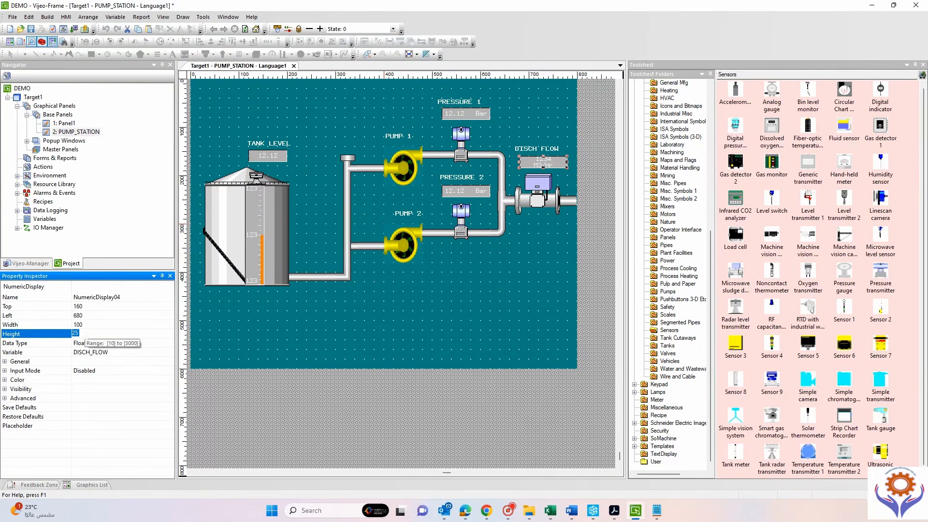
text(30)
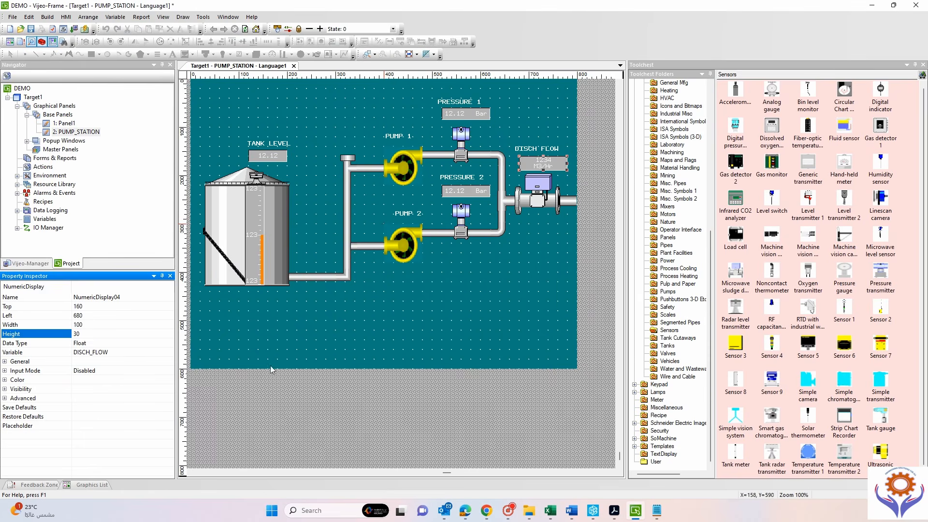
click(412, 329)
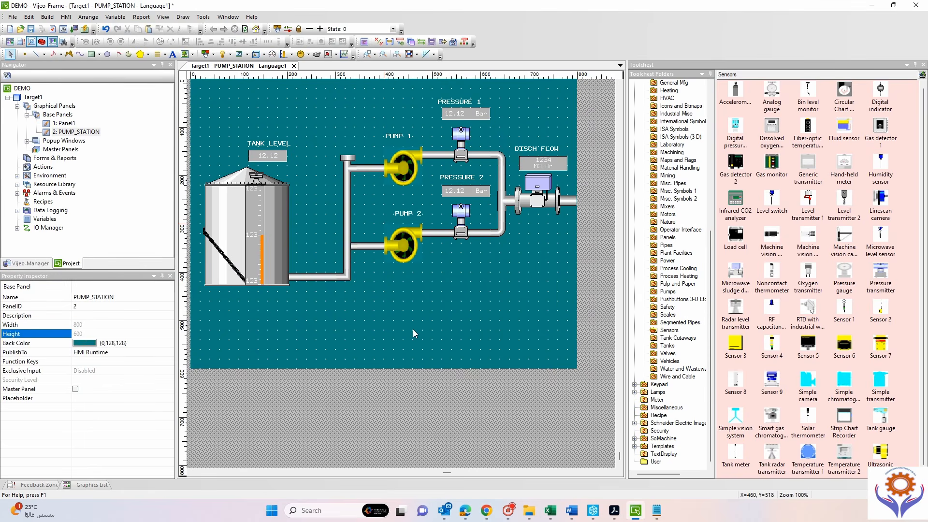
click(519, 165)
drag(519, 163, 510, 163)
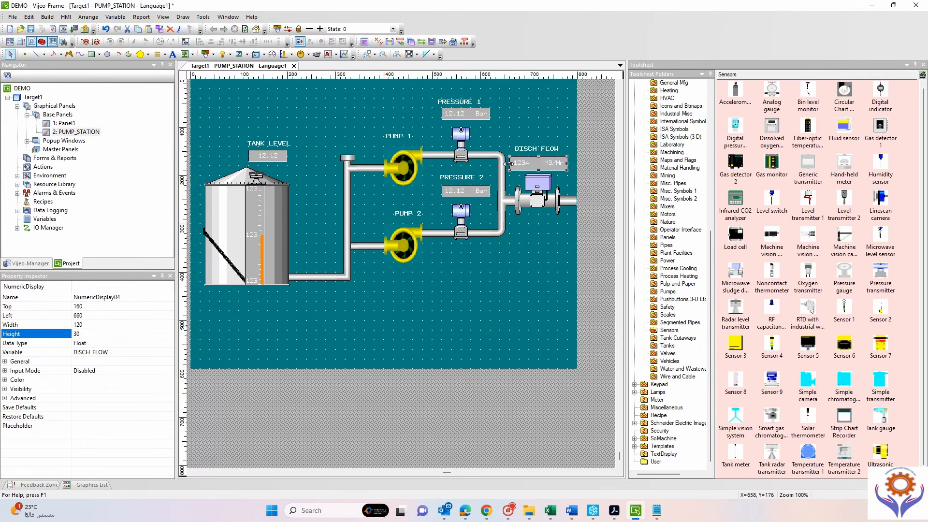
Add the unit "Mtr" to the numeric display under the TANK LEVEL label.
click(534, 261)
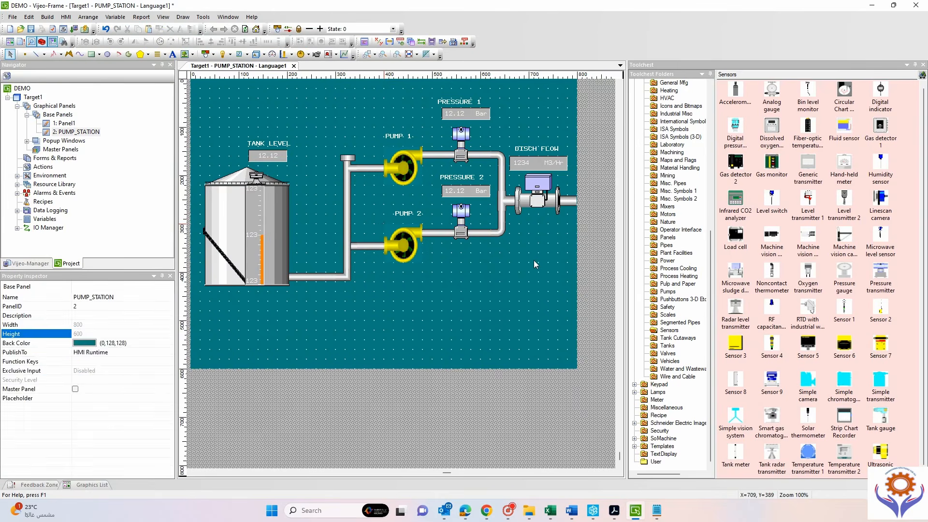
click(530, 164)
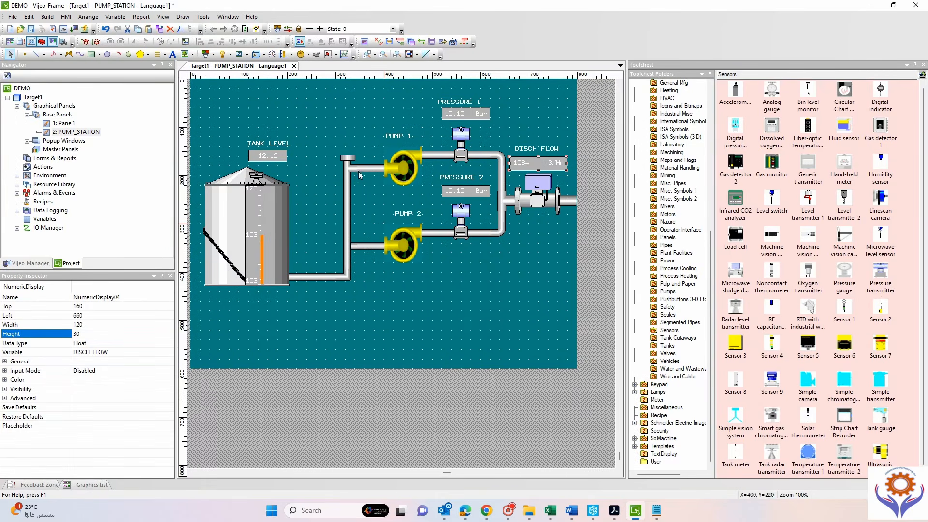
double_click(274, 156)
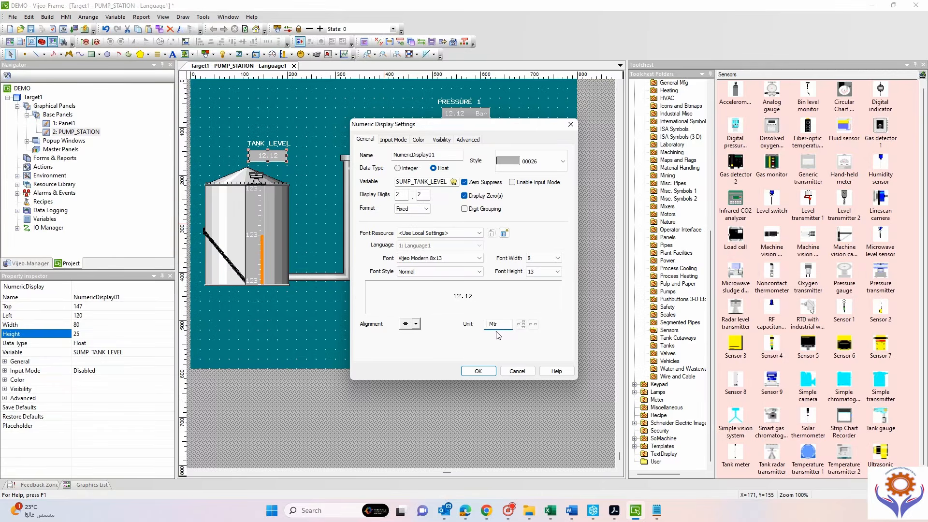
click(483, 369)
click(443, 338)
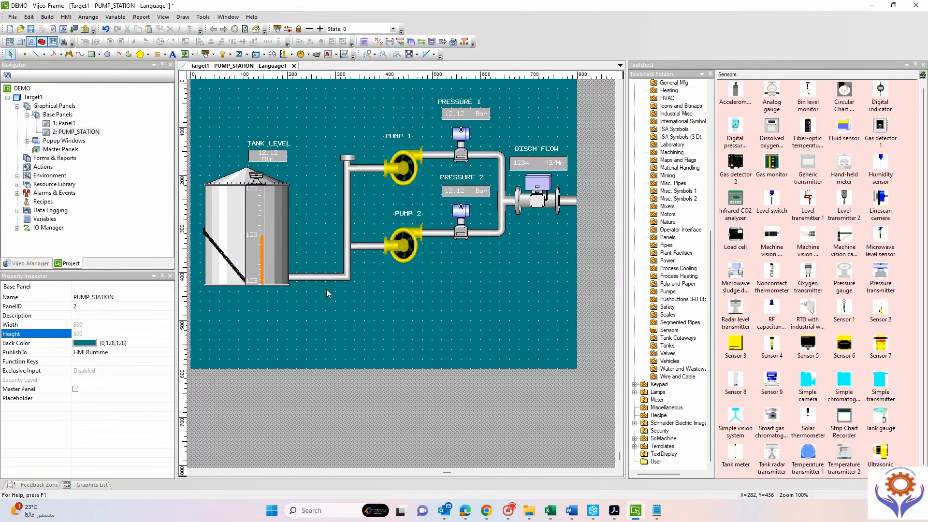
Save the project and build Target1 to validate it.
click(31, 29)
click(48, 18)
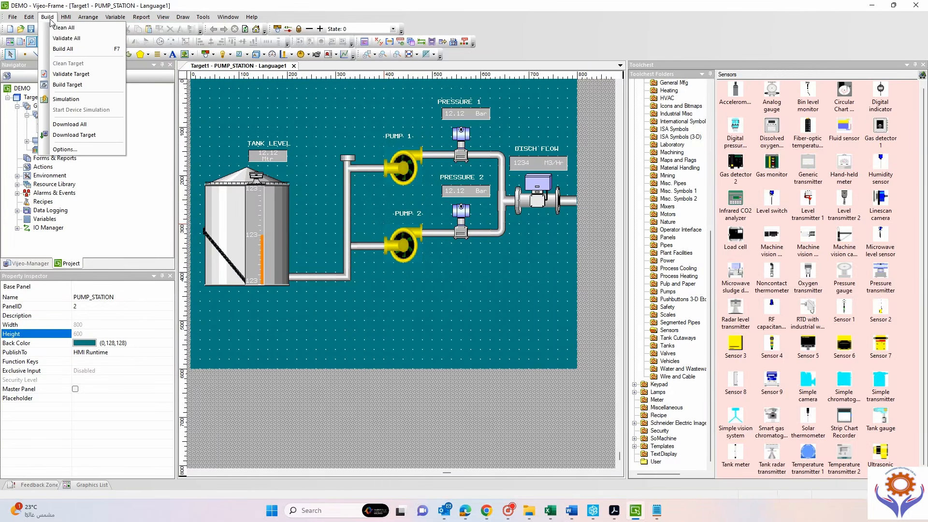
click(83, 73)
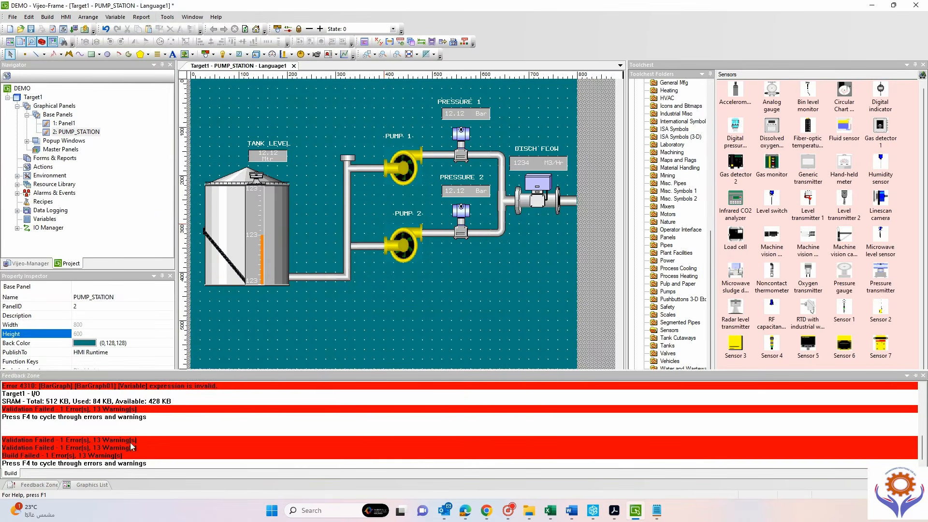
Examine the validation messages and inspect the settings of the bar graph behind the invalid variable expression error.
click(102, 439)
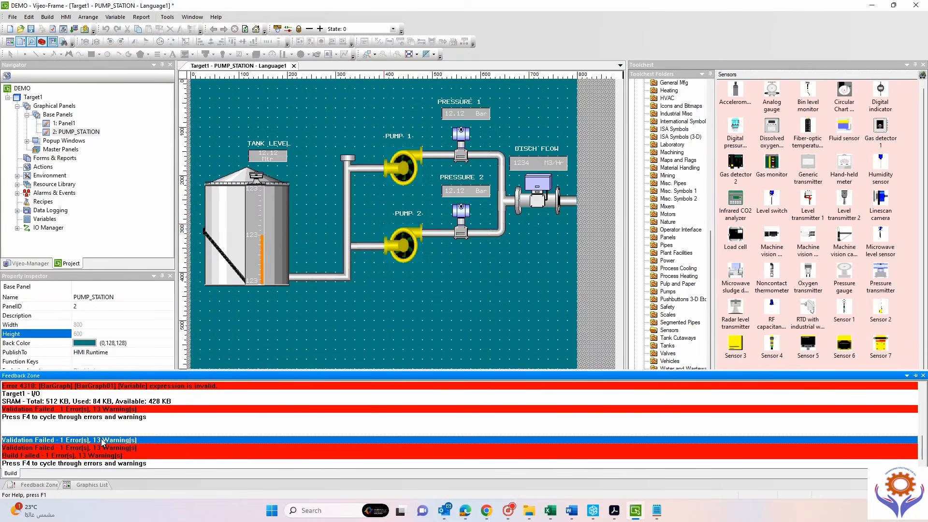
click(99, 448)
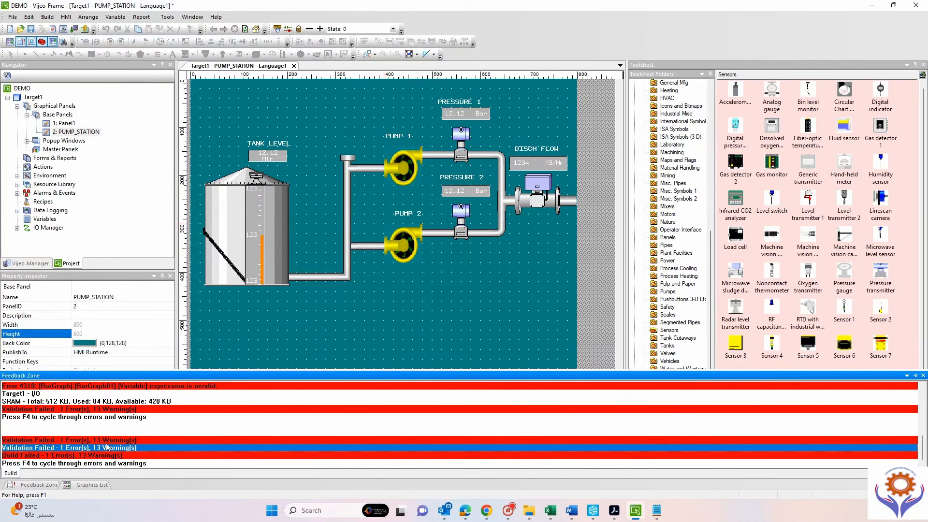
click(85, 440)
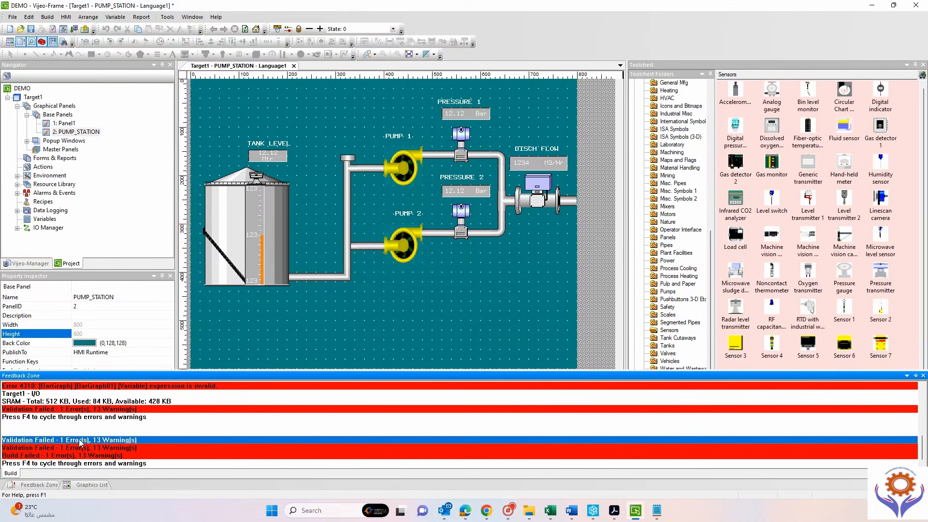
click(106, 411)
scroll(222, 425, up, 3)
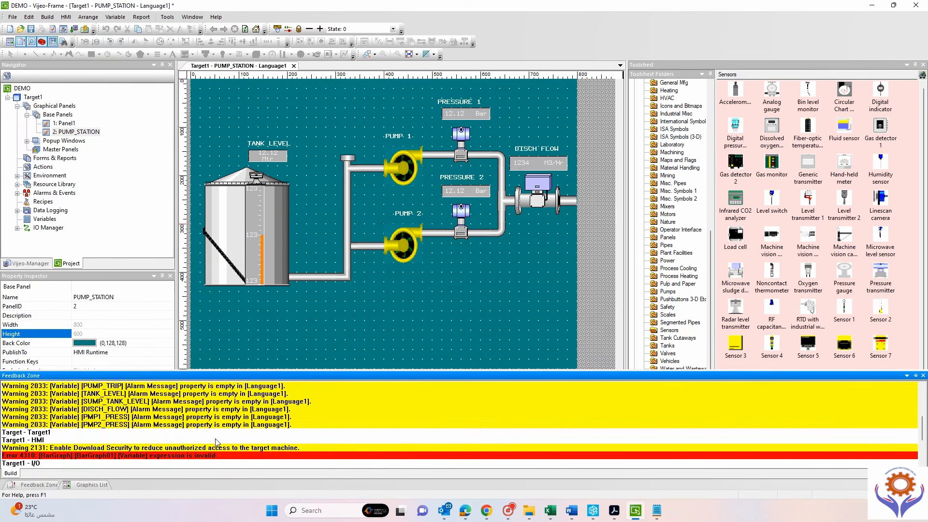
scroll(216, 441, down, 2)
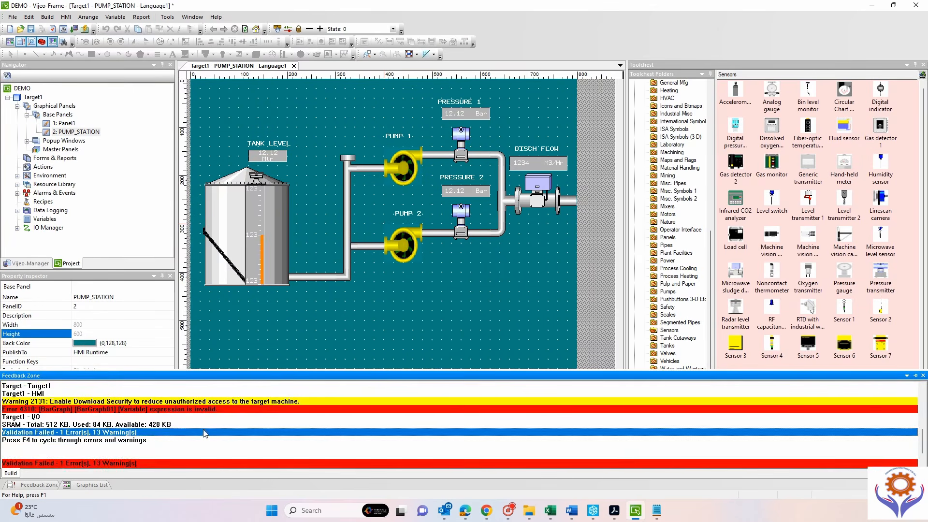
double_click(155, 410)
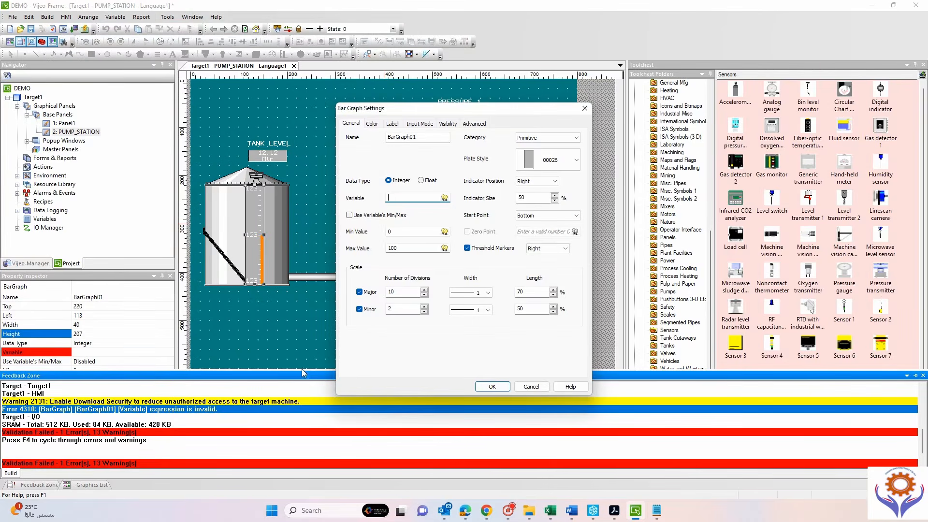
click(531, 386)
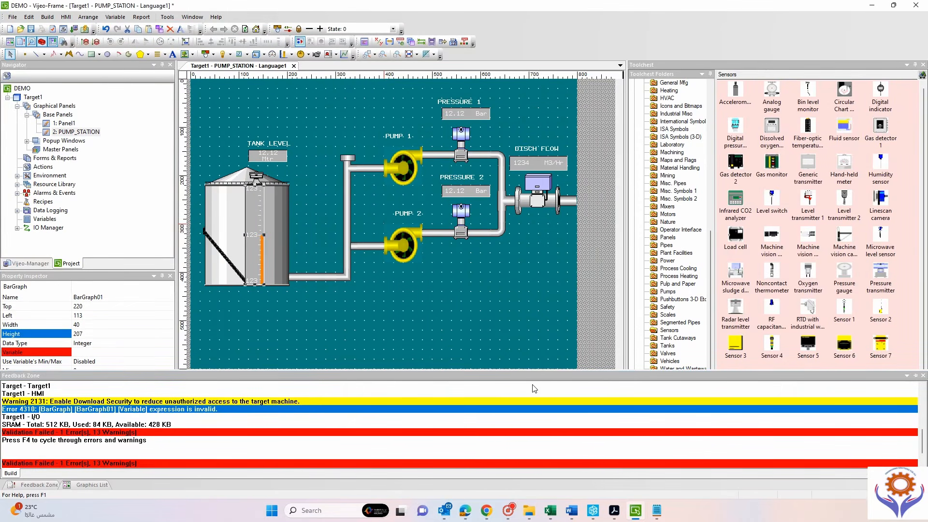
Link the tank's bar graph to the variable SUMP_TANK_LEVEL, with data type Float and a maximum value of 10.
double_click(261, 225)
click(444, 198)
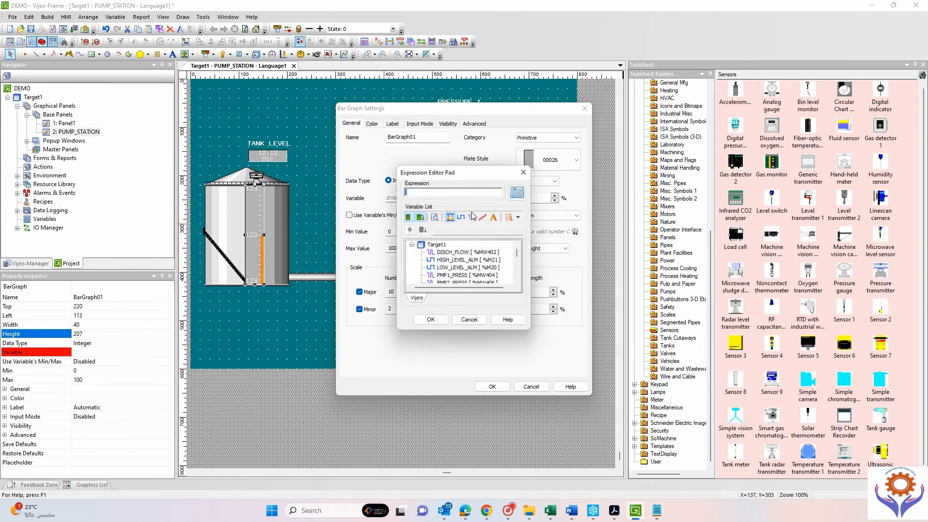
click(518, 281)
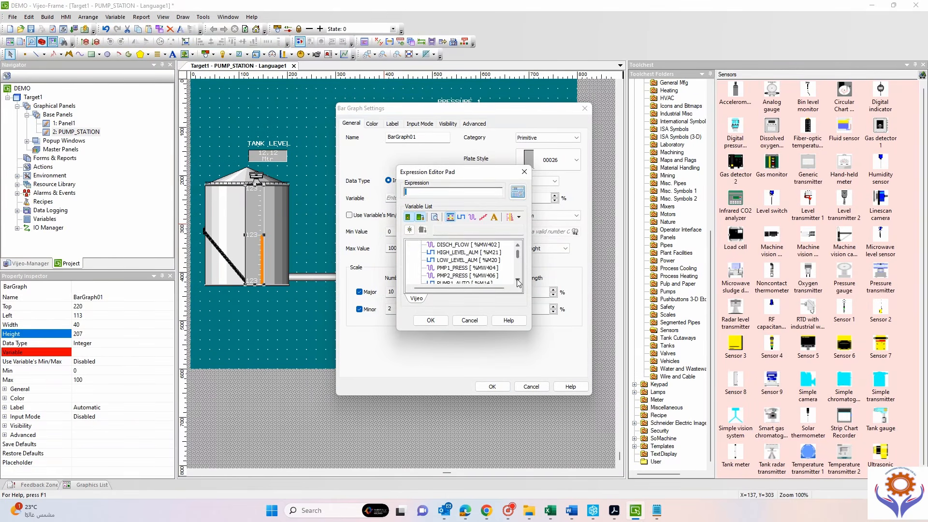
click(518, 280)
drag(518, 257, 518, 272)
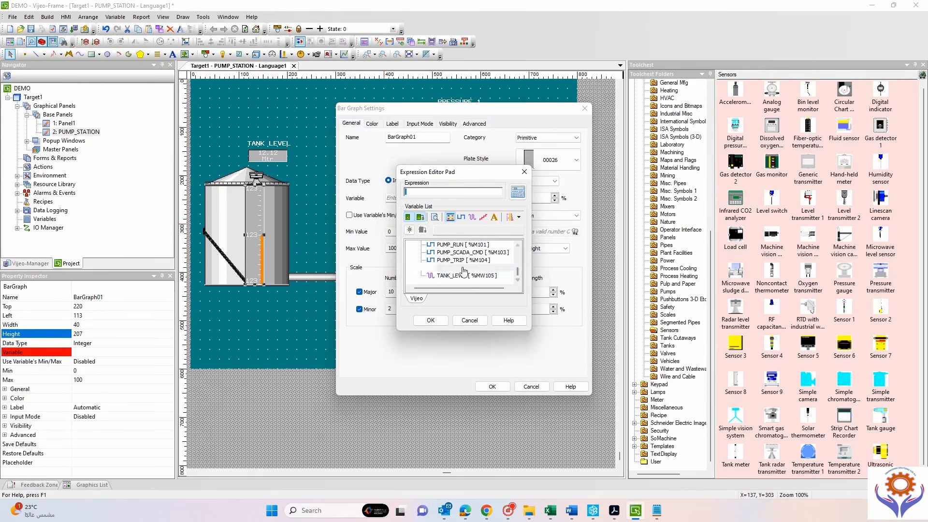
double_click(471, 268)
click(431, 320)
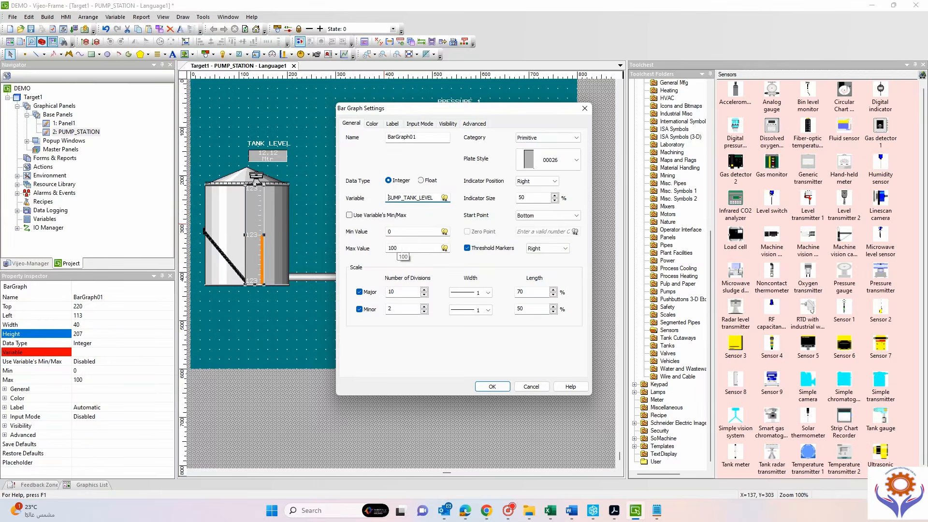
click(397, 248)
click(422, 180)
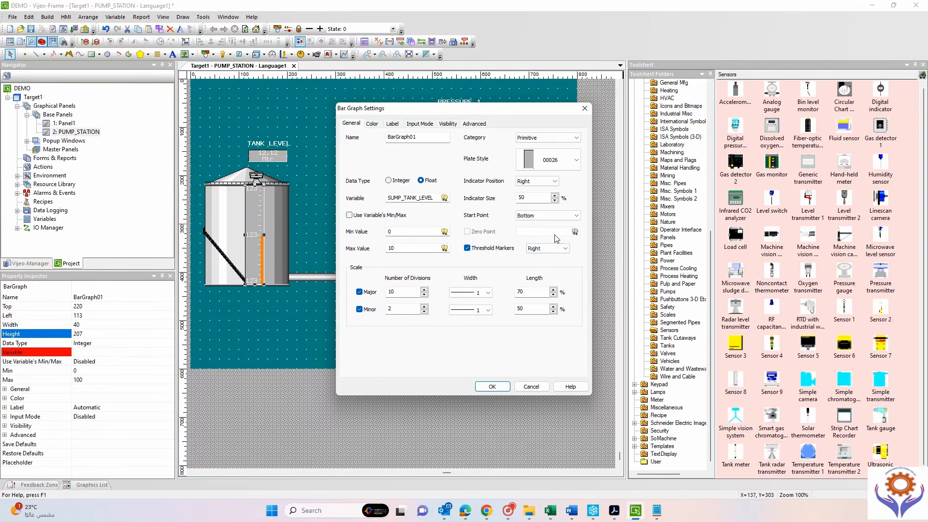
Change the tank bar graph's indicator color to cyan.
click(372, 124)
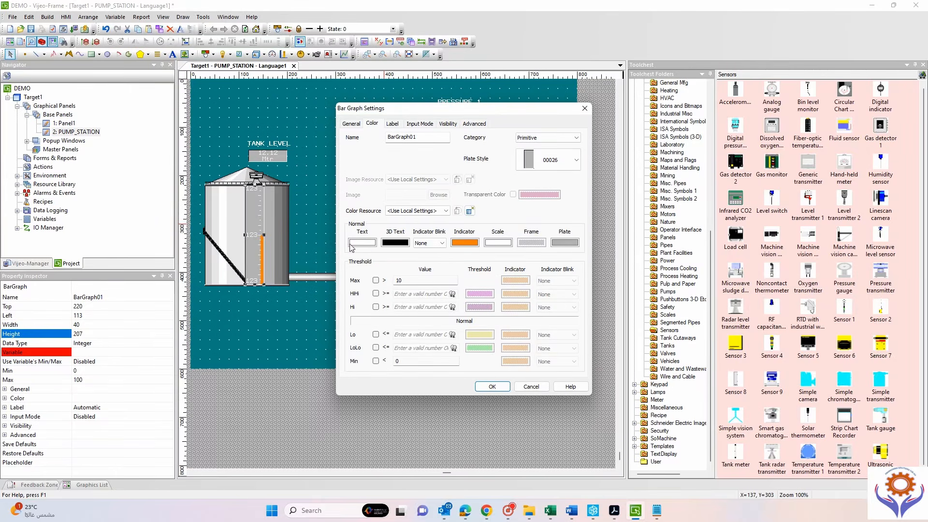
click(467, 243)
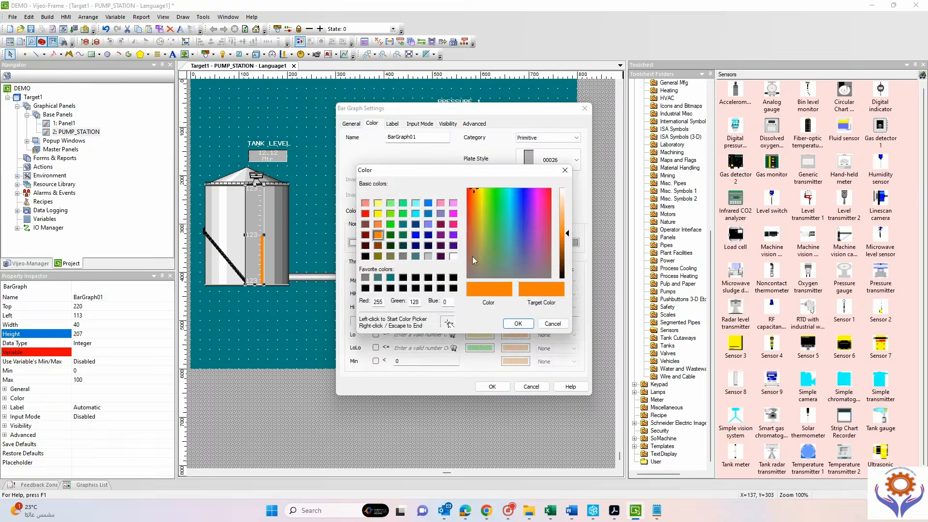
click(416, 214)
click(515, 324)
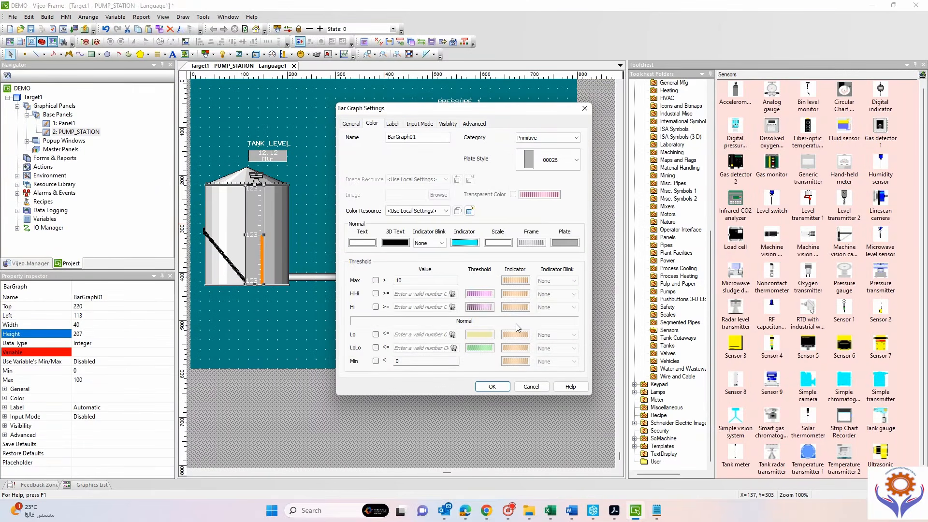
Set the bar graph's plate color to white and apply the settings.
click(565, 243)
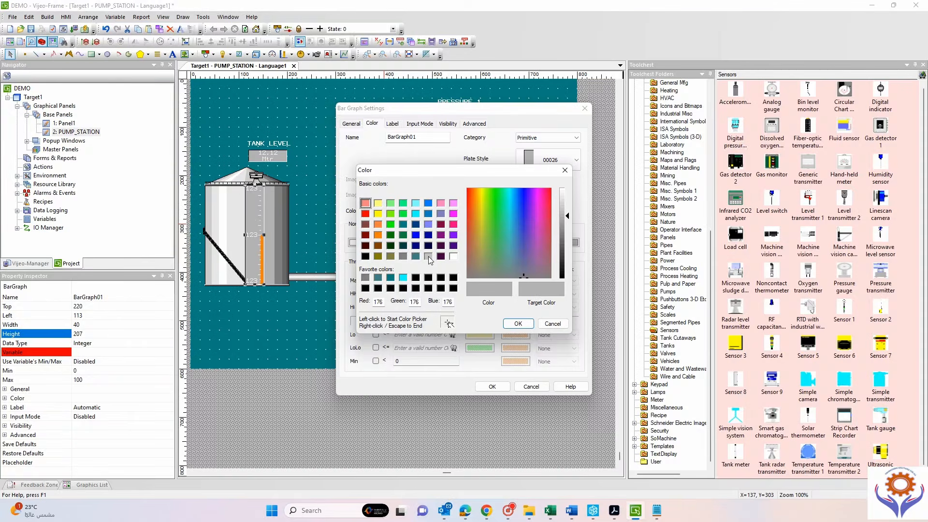
click(452, 256)
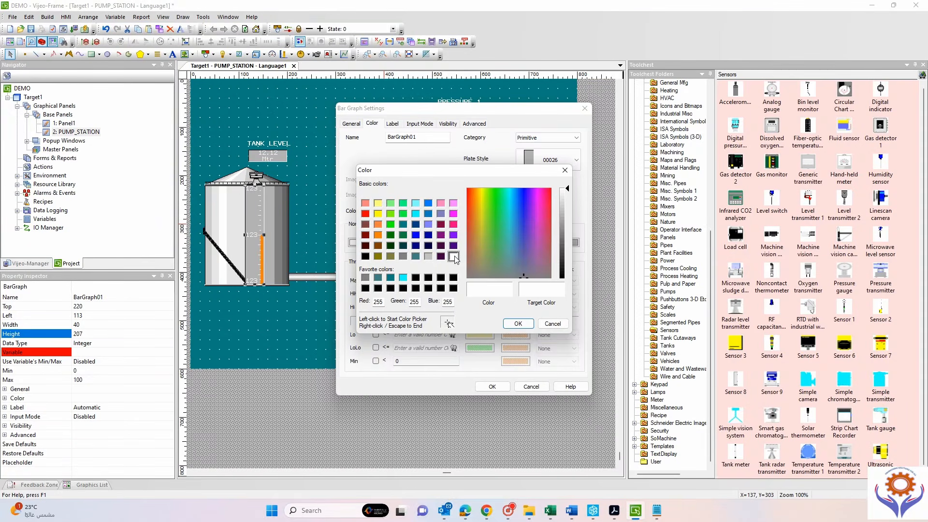
click(514, 324)
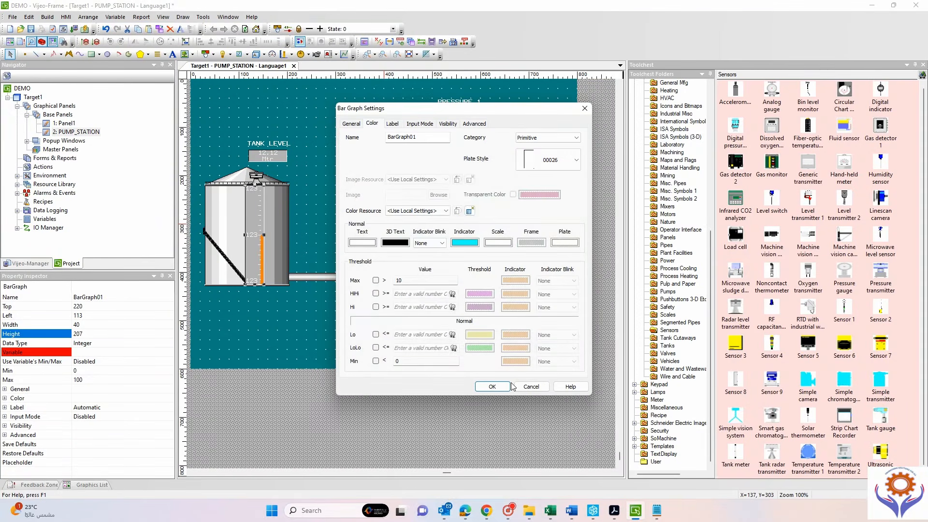
click(501, 386)
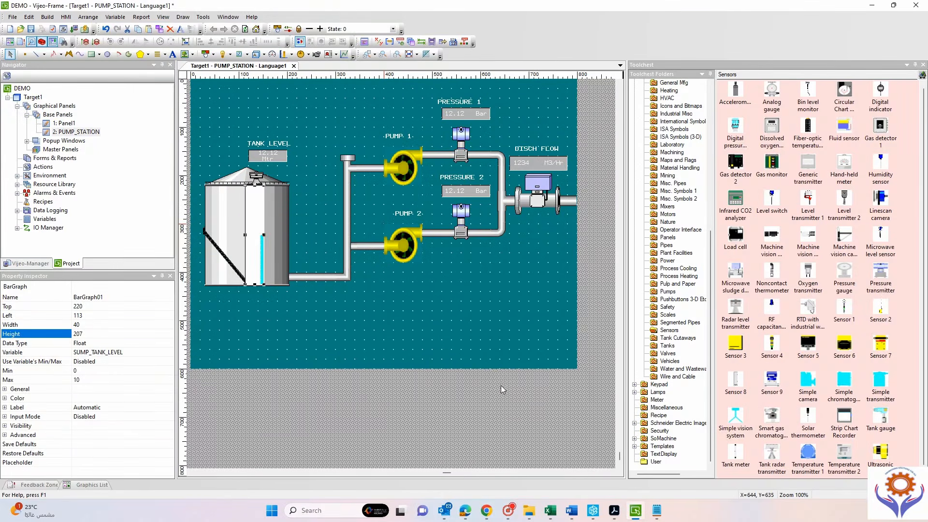
Change the tank bar graph's plate color to light gray (192, 192, 192).
double_click(265, 233)
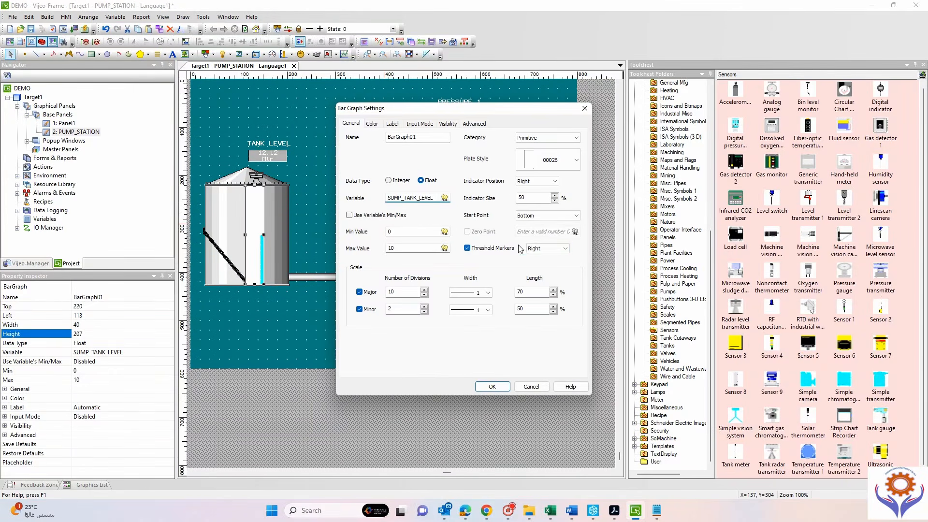
click(373, 124)
click(566, 244)
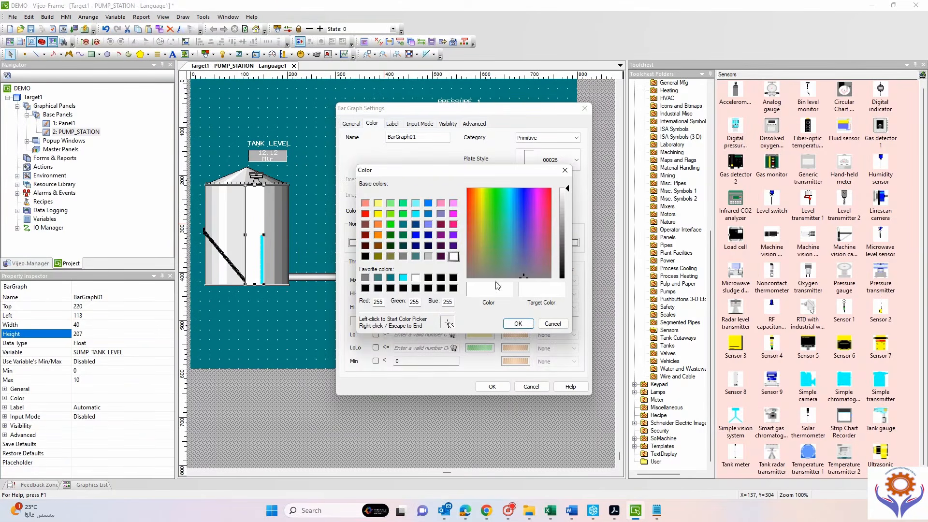
click(429, 256)
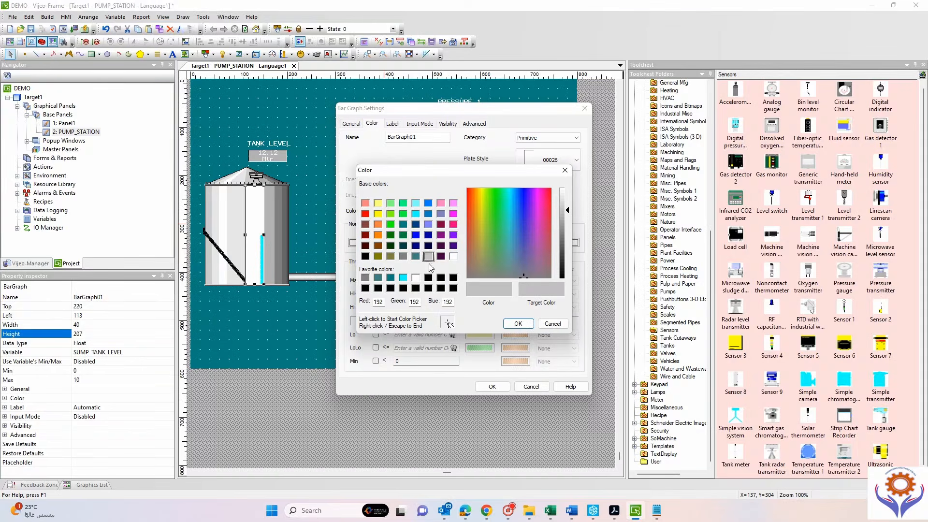
click(517, 324)
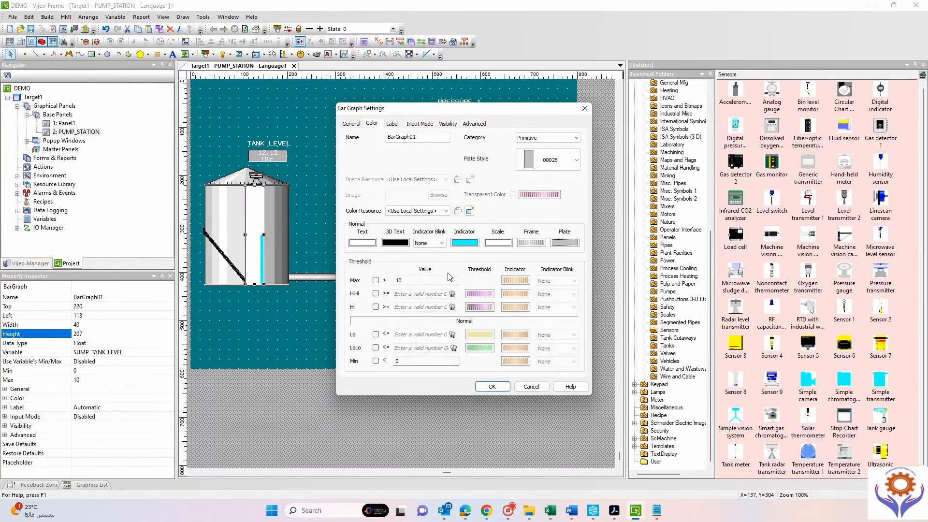
Set the bar graph's normal text color to black and apply the settings.
click(399, 246)
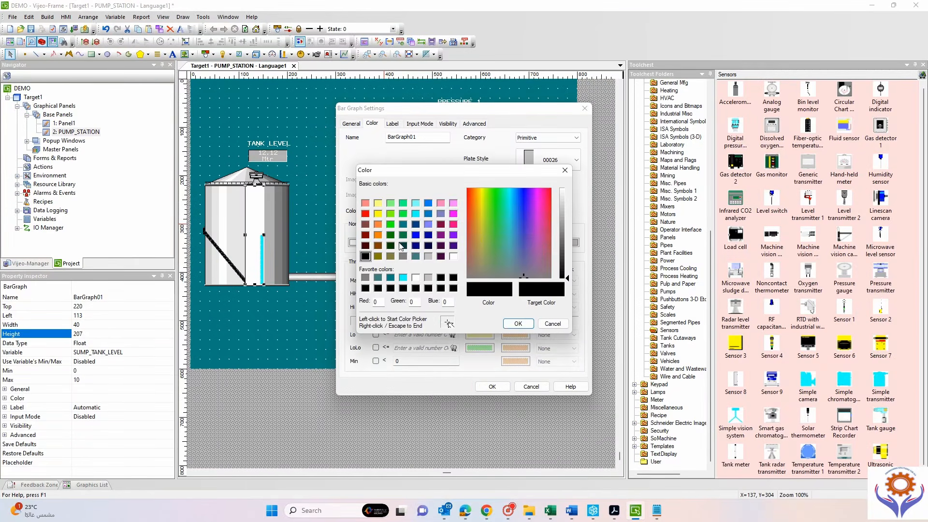
click(556, 326)
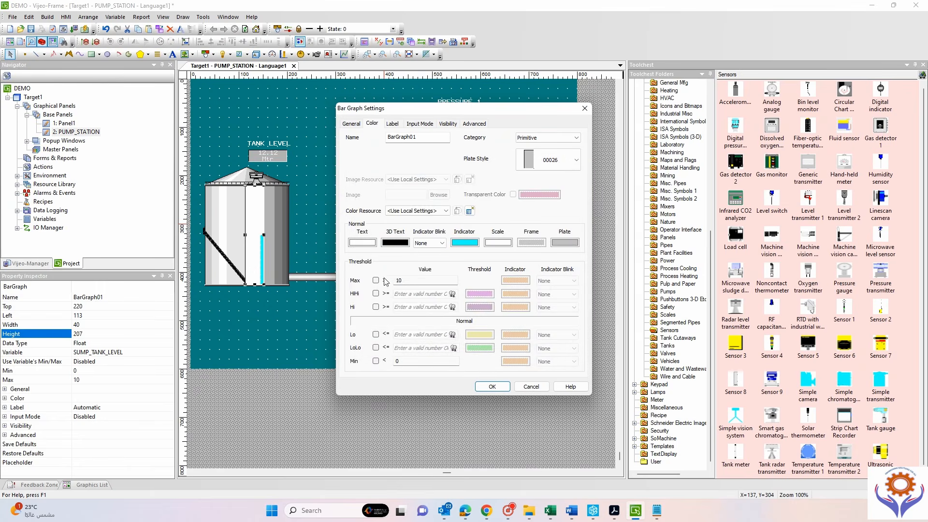
click(365, 242)
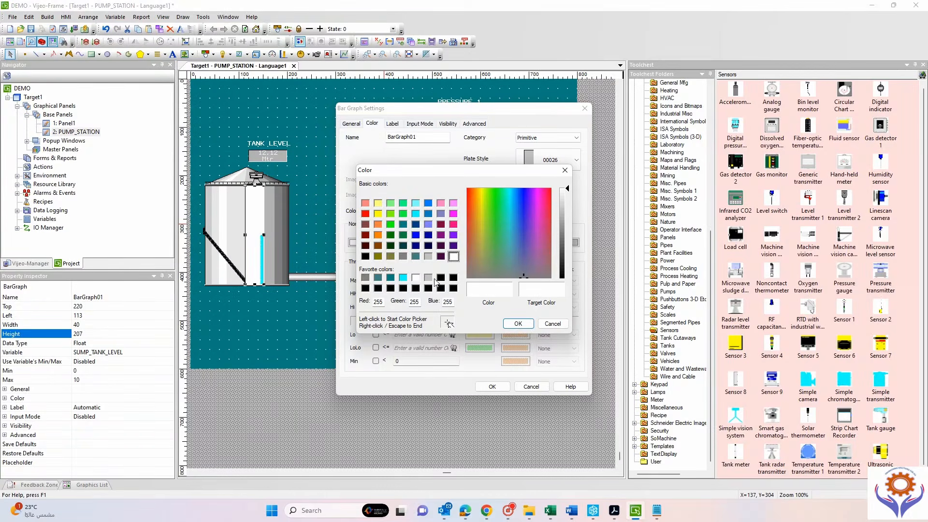
click(441, 279)
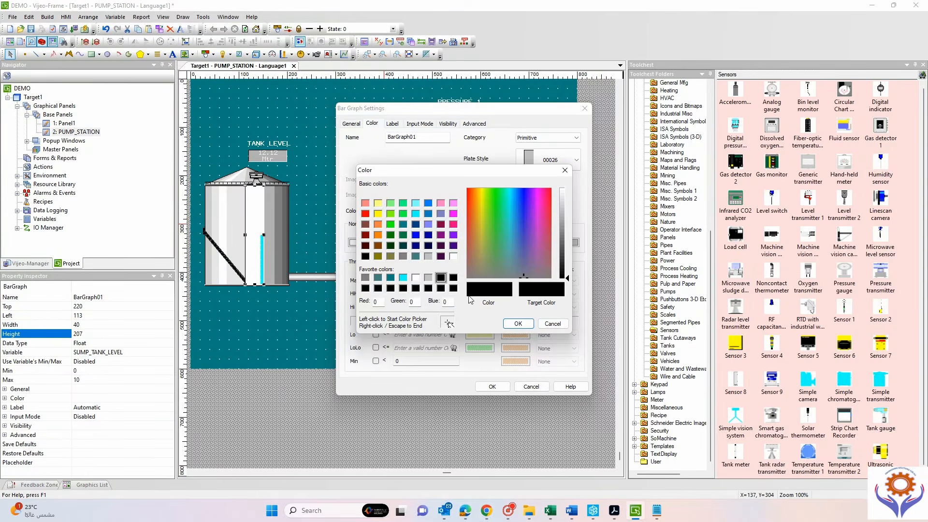
click(522, 325)
click(501, 387)
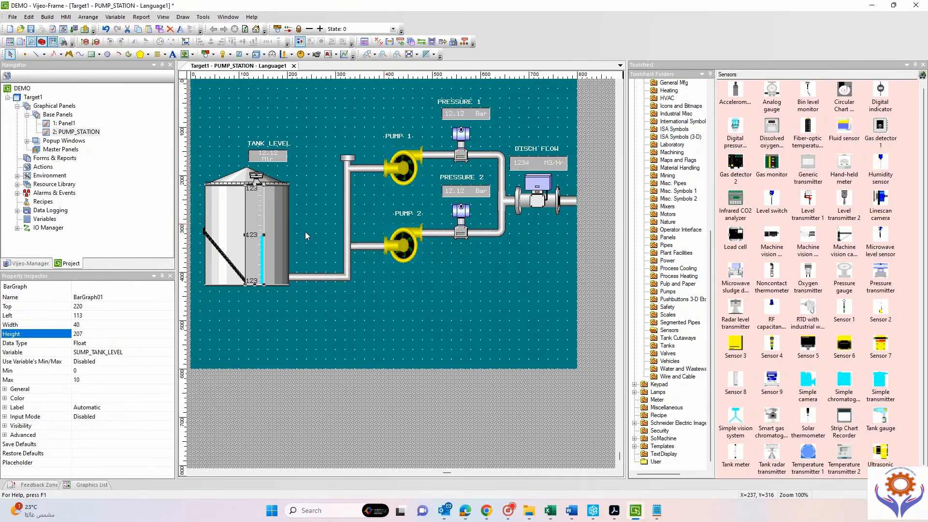
click(313, 202)
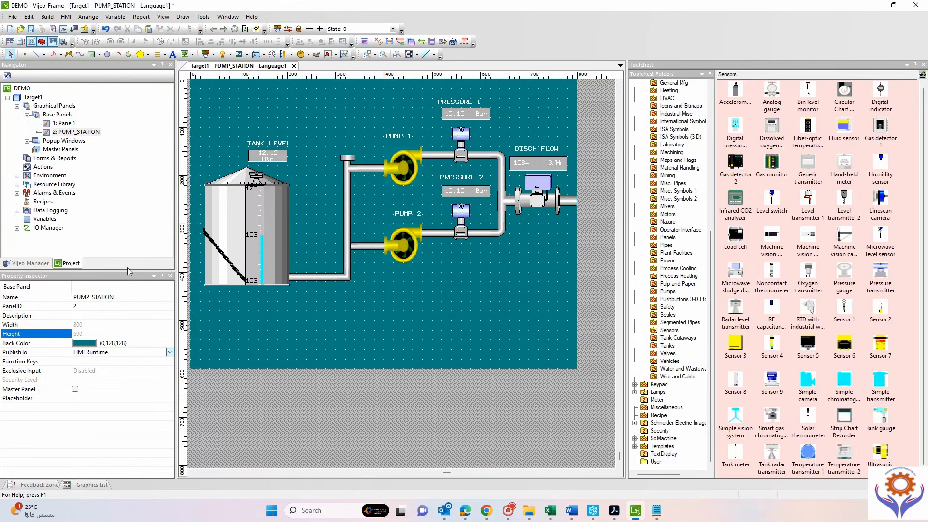
Build the entire DEMO project.
click(53, 18)
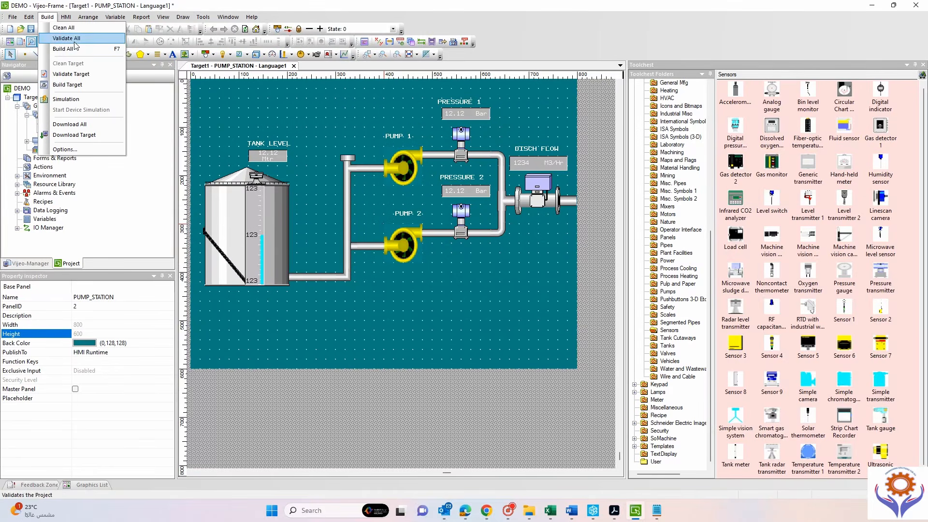
click(76, 50)
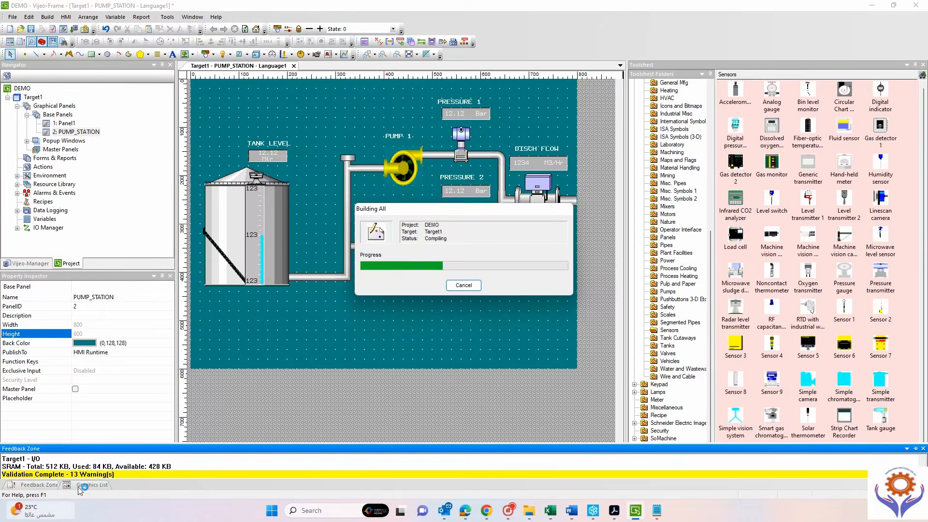
mouse_move(58, 511)
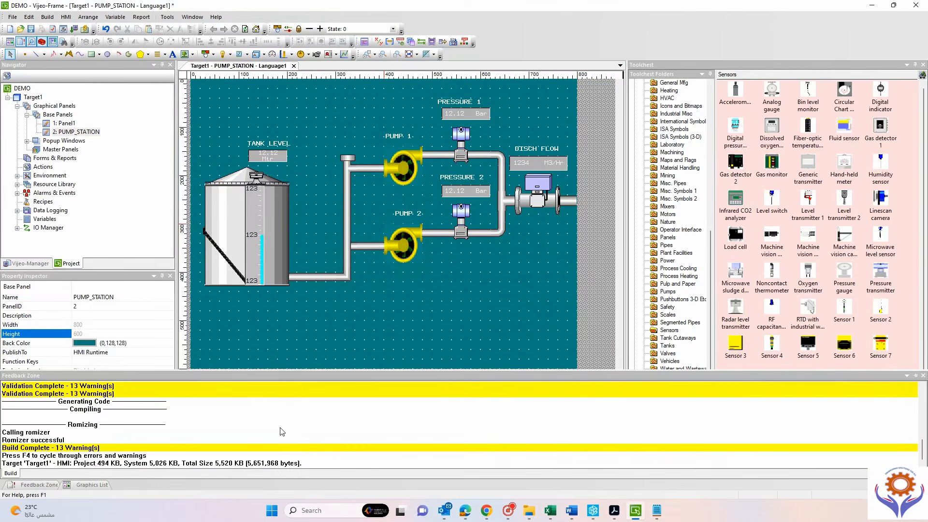
Trace the empty alarm message warning for PUMP_TRIP to its variable and dismiss the message editor without entering text.
click(83, 449)
scroll(109, 443, up, 8)
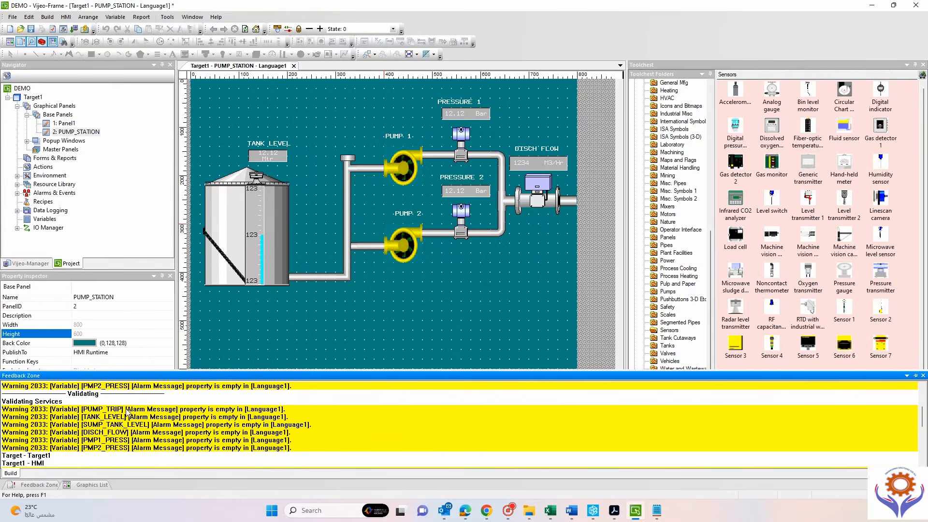
click(151, 412)
double_click(152, 411)
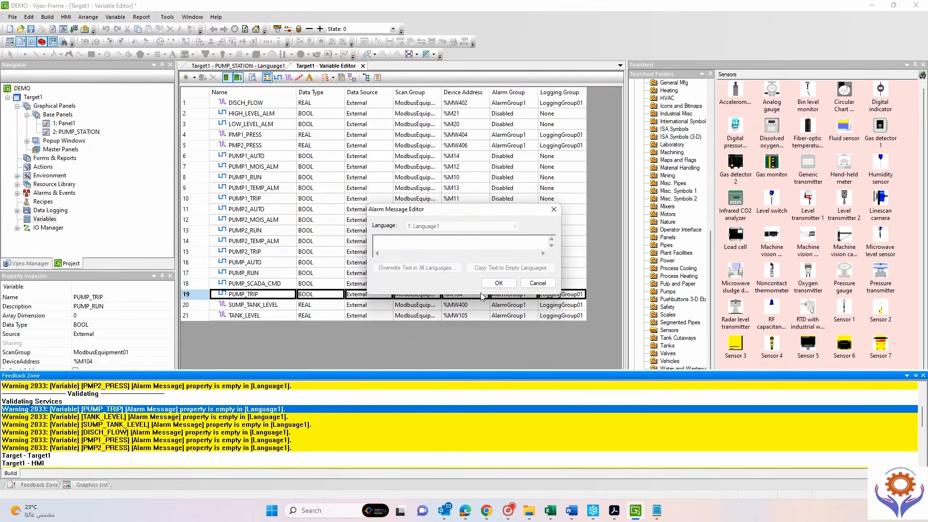
click(537, 284)
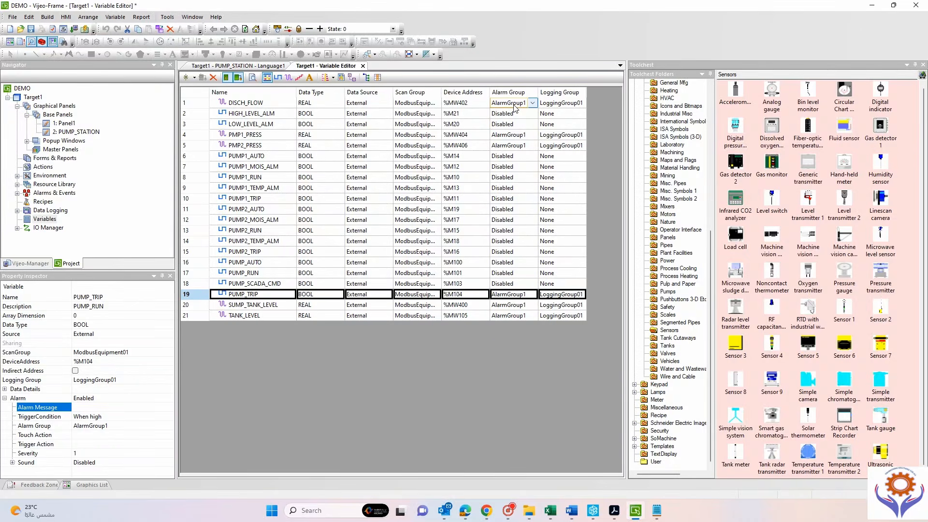
Open AlarmGroup1 and review its general, counter and message settings.
click(17, 195)
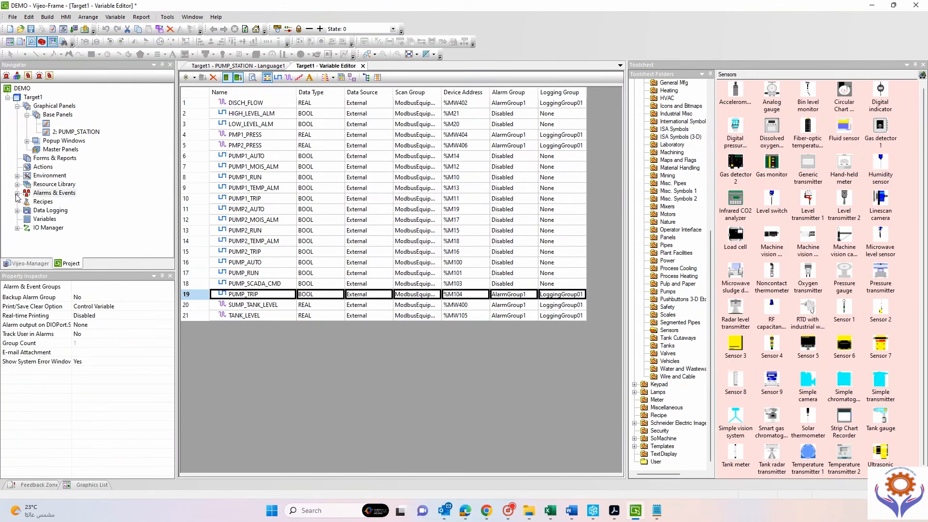
click(17, 193)
double_click(59, 201)
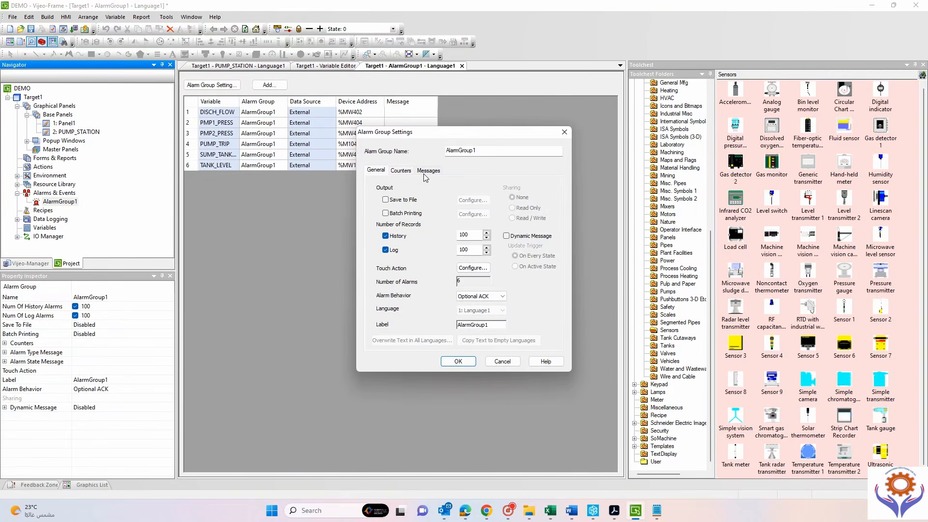
drag(458, 133, 539, 135)
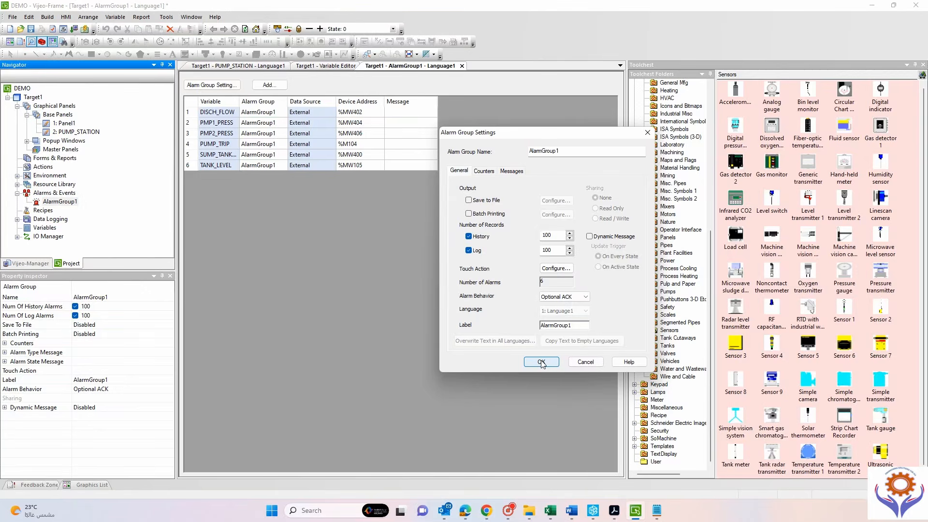
click(486, 171)
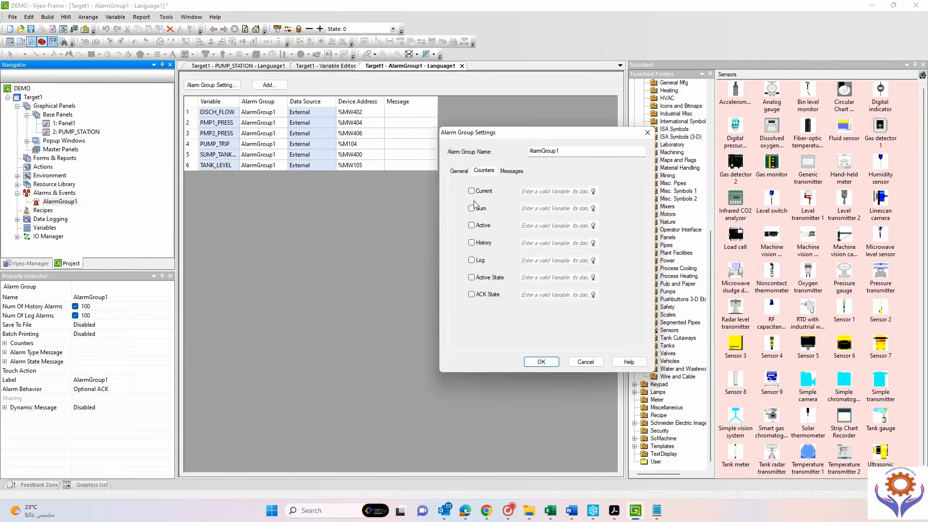
click(512, 172)
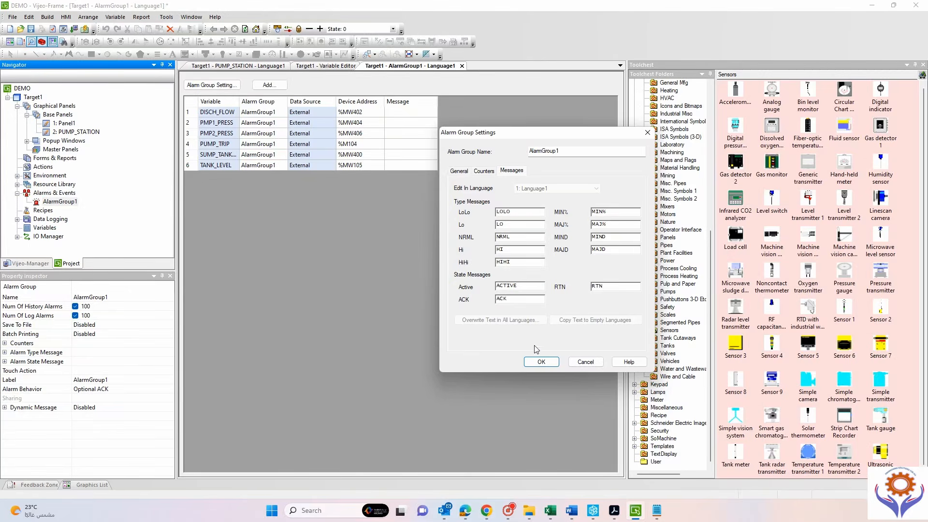
click(541, 362)
Enter the alarm message PUMP TRIP for PUMP_TRIP and PUMP PRESSURE for PMP1_PRESS in AlarmGroup1.
click(398, 114)
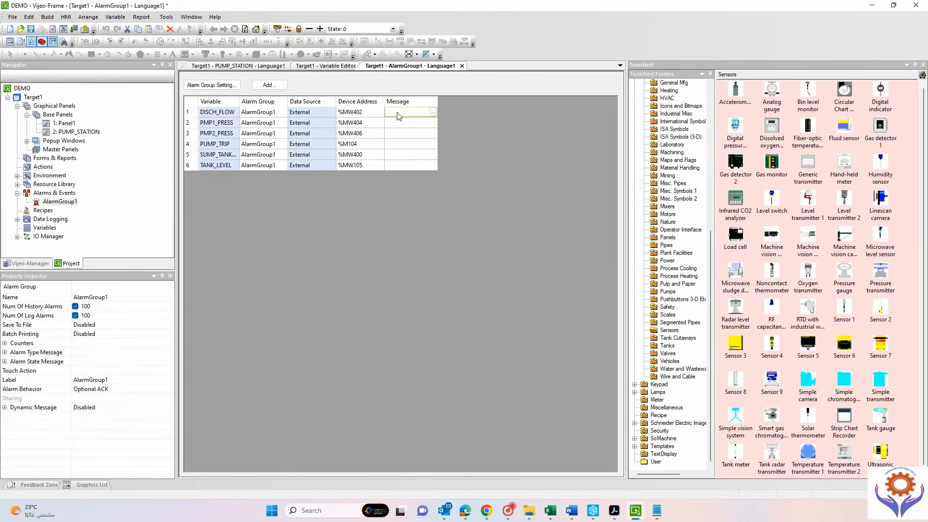
click(398, 113)
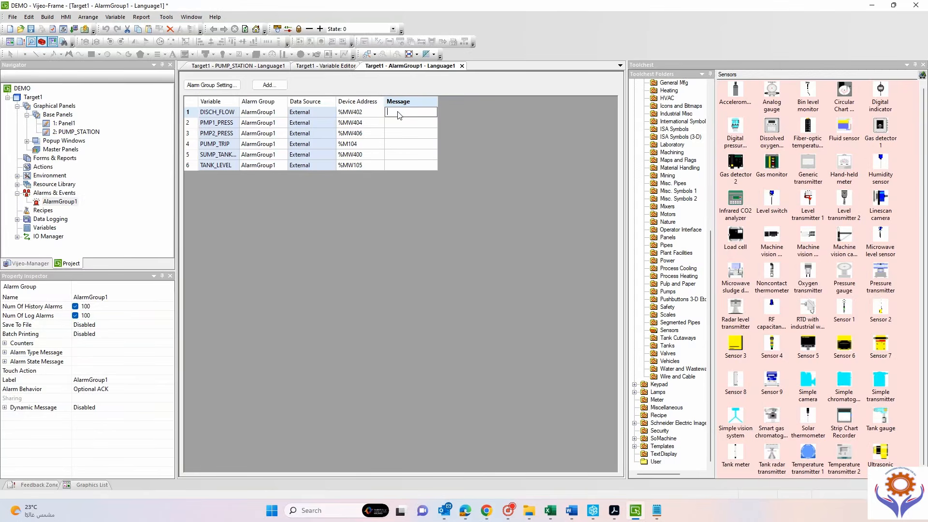
click(400, 144)
click(399, 145)
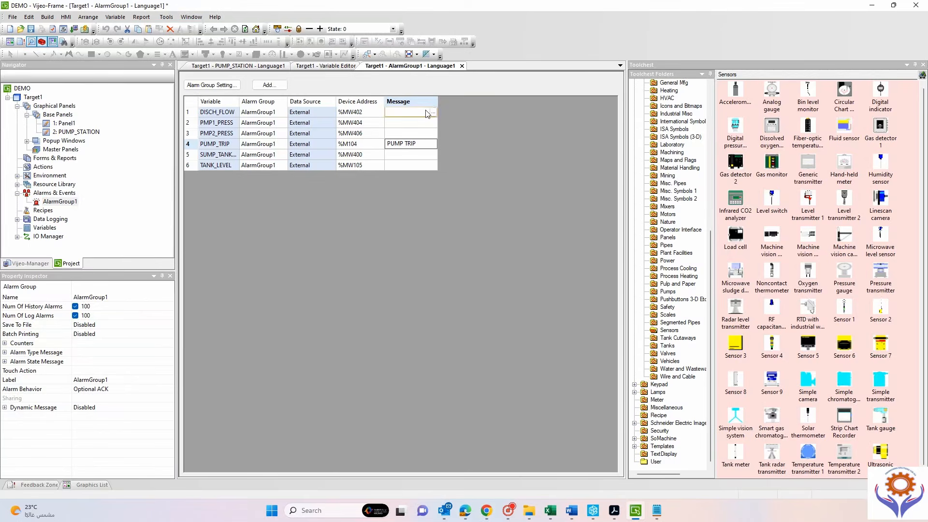
click(408, 123)
click(407, 124)
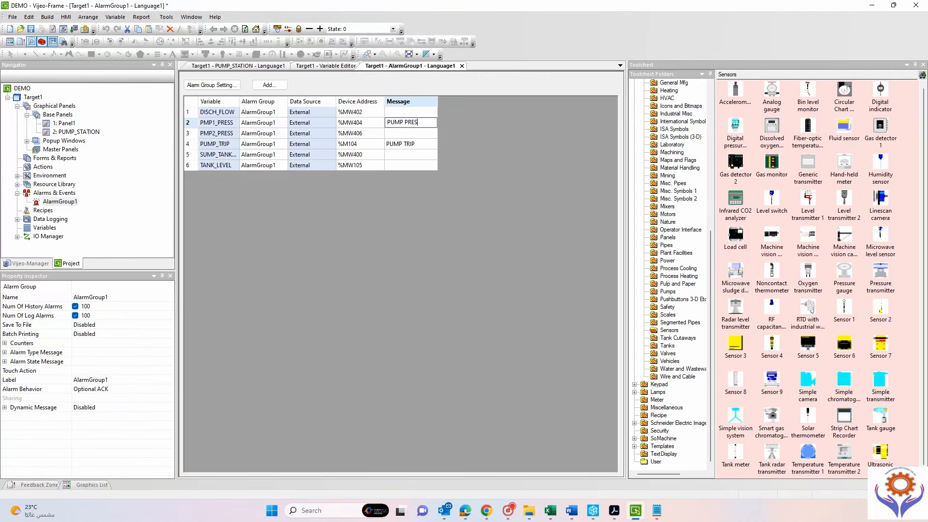
text(URE)
Enter TANK LEVEL as the alarm message for both SUMP_TANK_LEVEL and TANK_LEVEL.
click(400, 154)
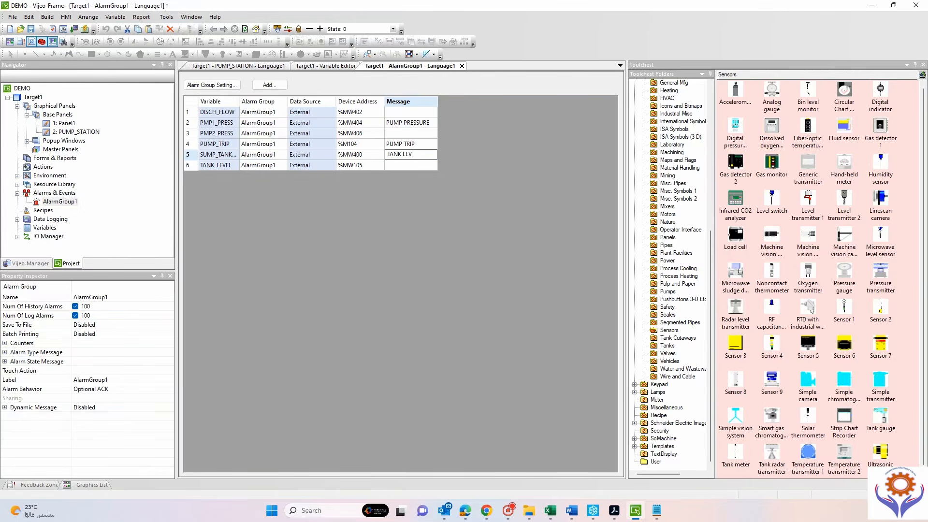
click(405, 164)
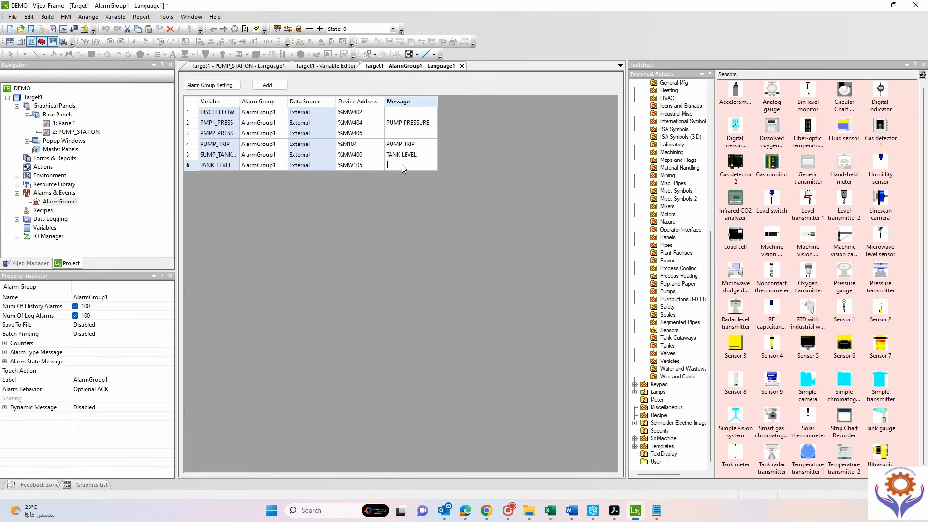
text(TANK LEVEL)
Set the alarm message of PMP2_PRESS to PUMP 2 PRESSURE and that of PMP1_PRESS to PUMP 1 PRESSURE.
click(405, 133)
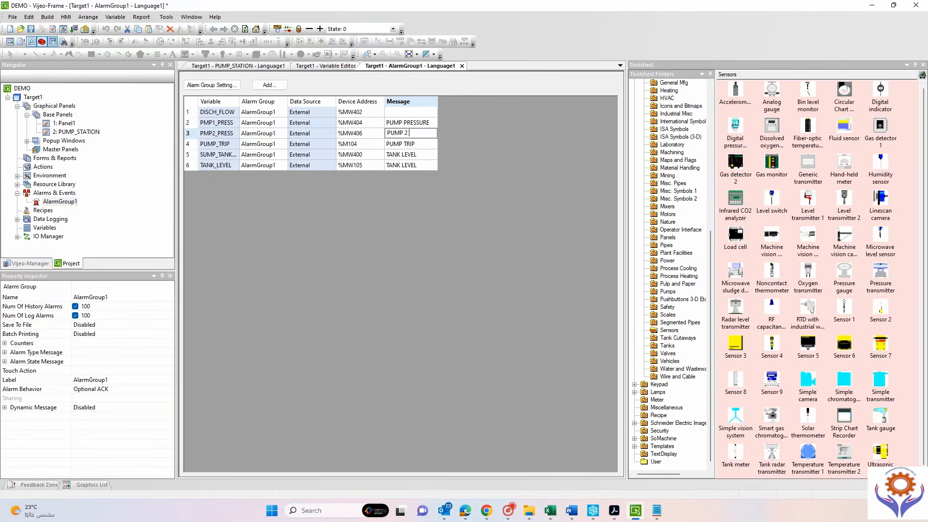
text(PUMP 2 PRESSURe)
key(BackSpace)
text(E)
click(405, 125)
click(405, 125)
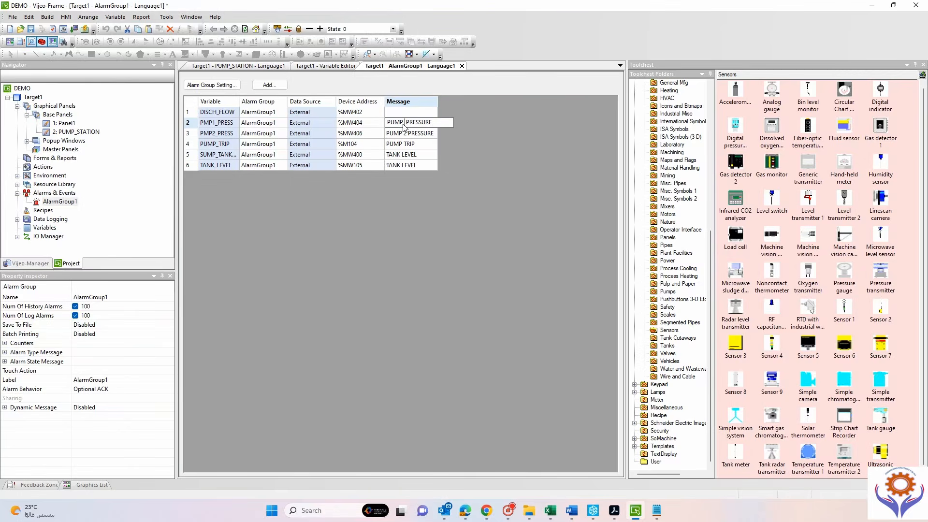
text(1)
Set the DISCH_FLOW alarm message to DISCHARGE FLOW and check the alarm group's general settings.
click(396, 112)
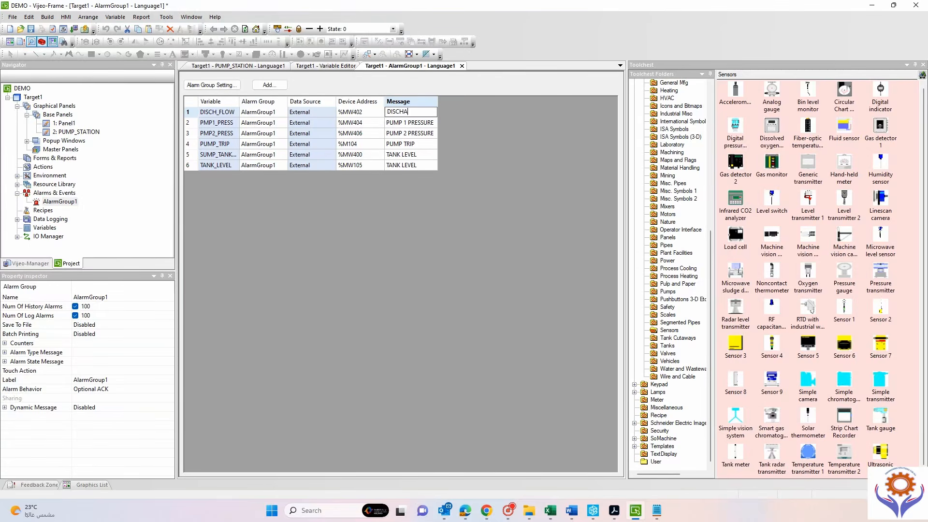
text(DISCHARGE FLOW)
click(430, 173)
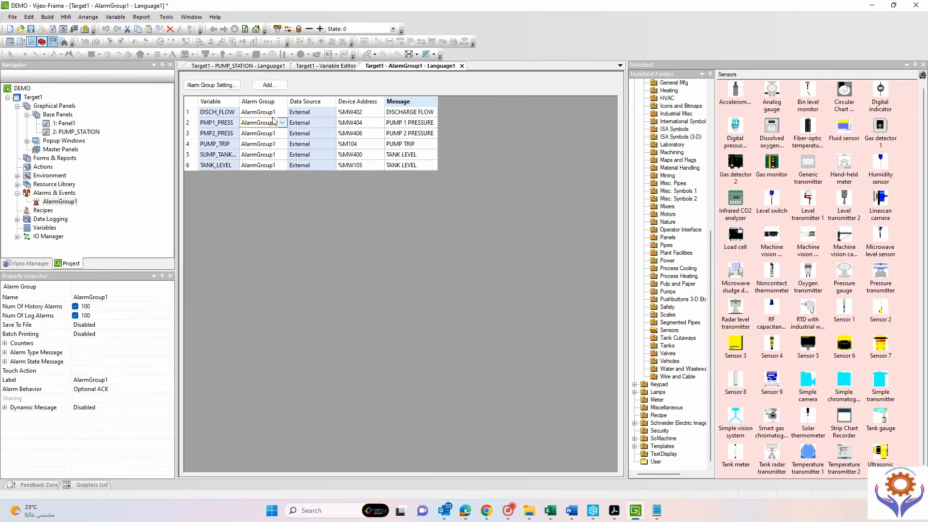
click(225, 86)
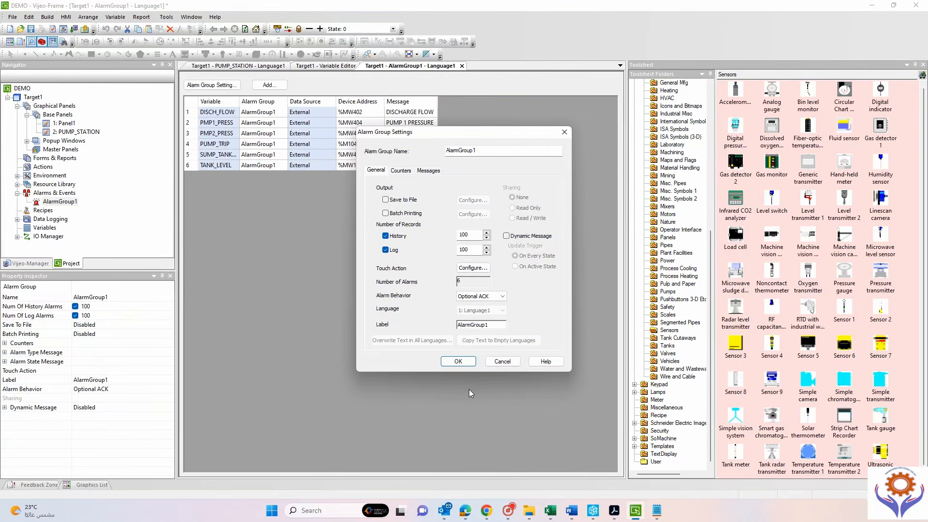
click(459, 365)
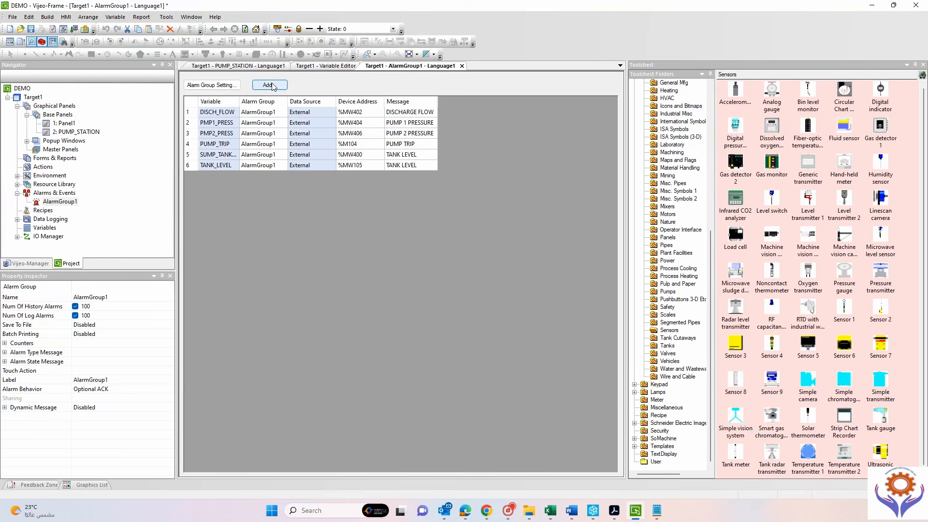
Assign the variables PUMP2_TRIP and PUMP1_TRIP to AlarmGroup1 in the Variable Editor.
click(324, 66)
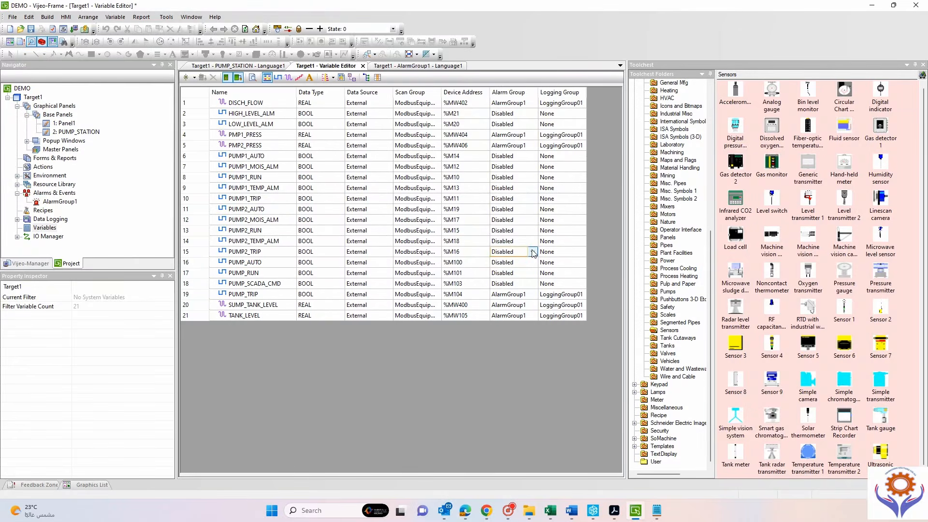
click(533, 254)
click(524, 269)
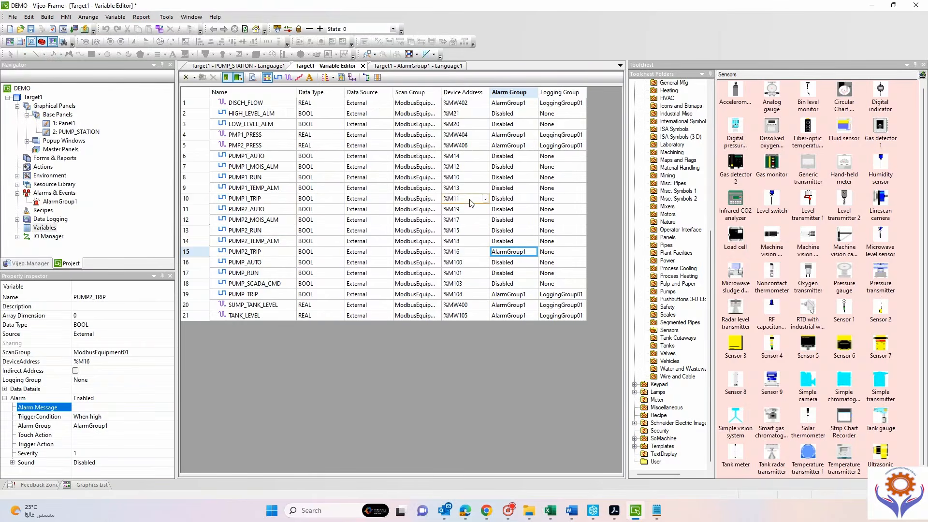
click(531, 201)
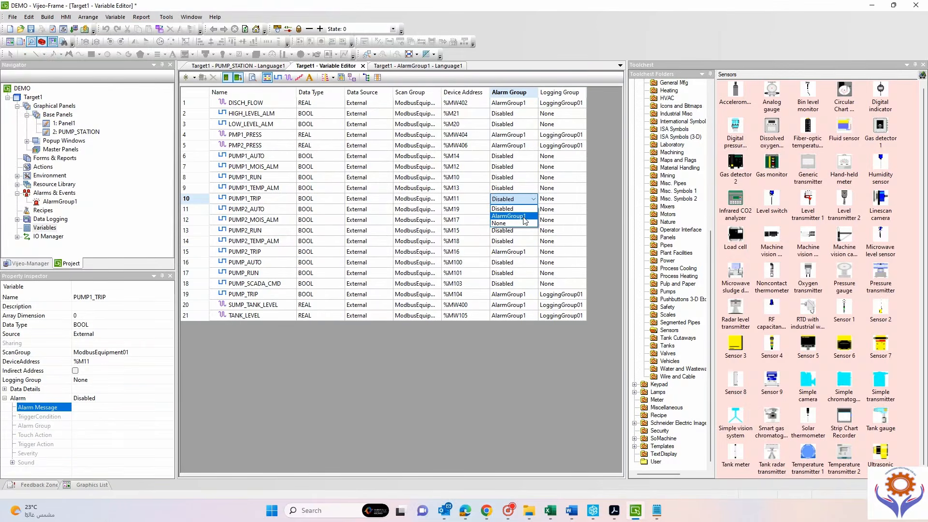
click(507, 221)
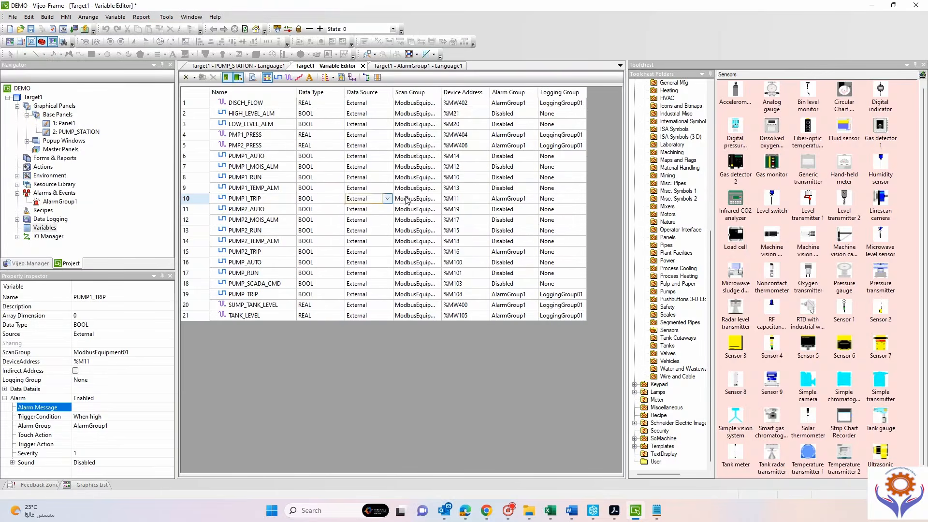
Assign the variables PUMP1_TEMP_ALM and PUMP1_MOIS_ALM to AlarmGroup1.
click(533, 188)
click(514, 206)
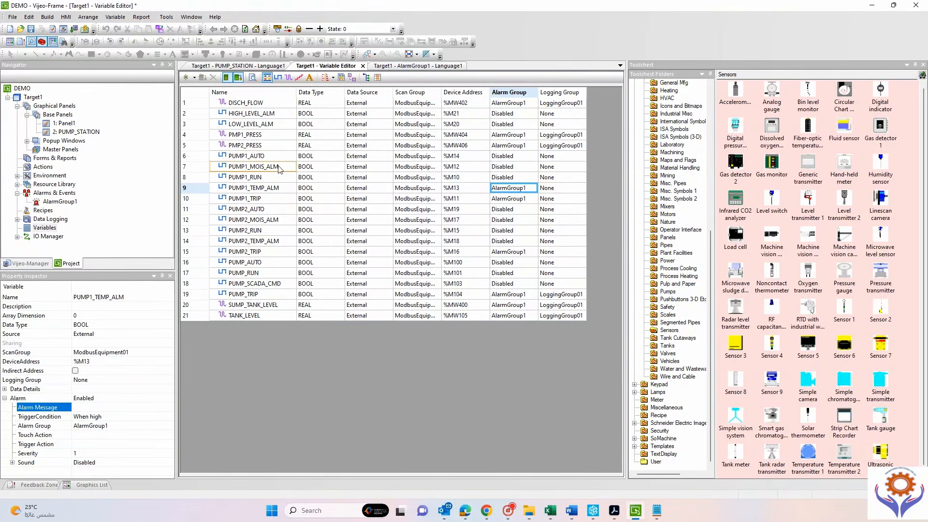
click(535, 167)
click(534, 167)
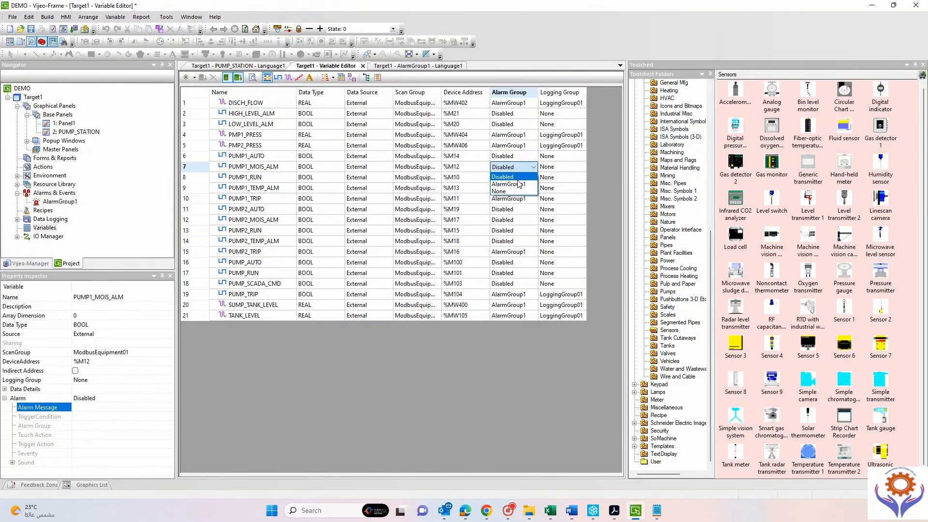
click(515, 185)
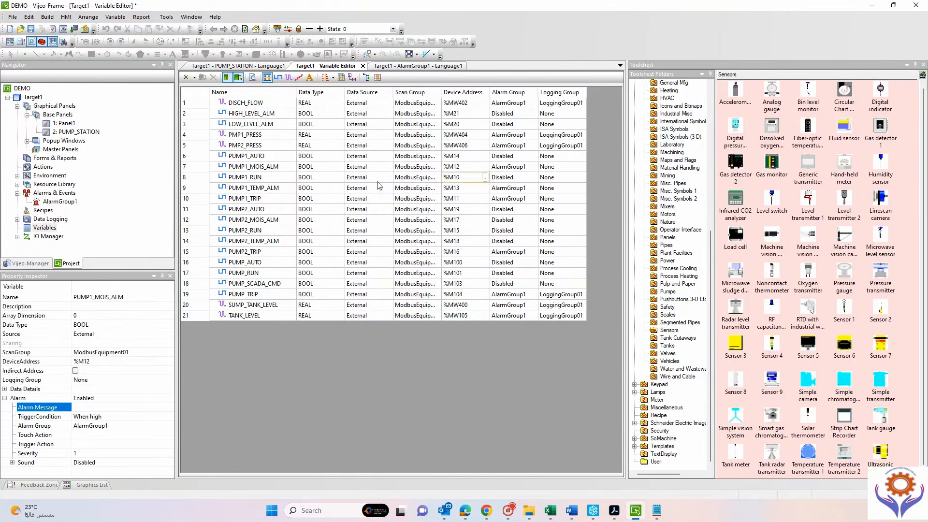
Check the alarm settings and data details of PUMP1_MOIS_ALM and set its description to PUMP1_MOIS_ALM.
double_click(269, 168)
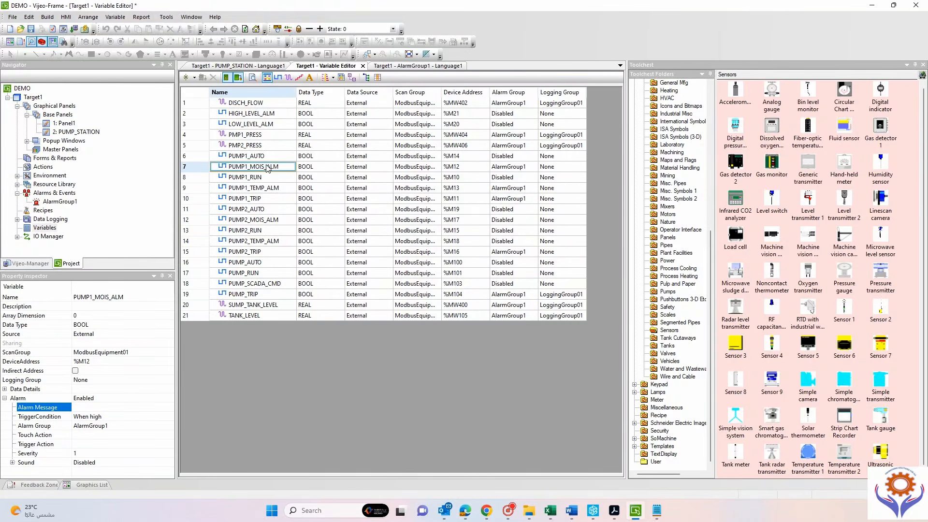
double_click(194, 169)
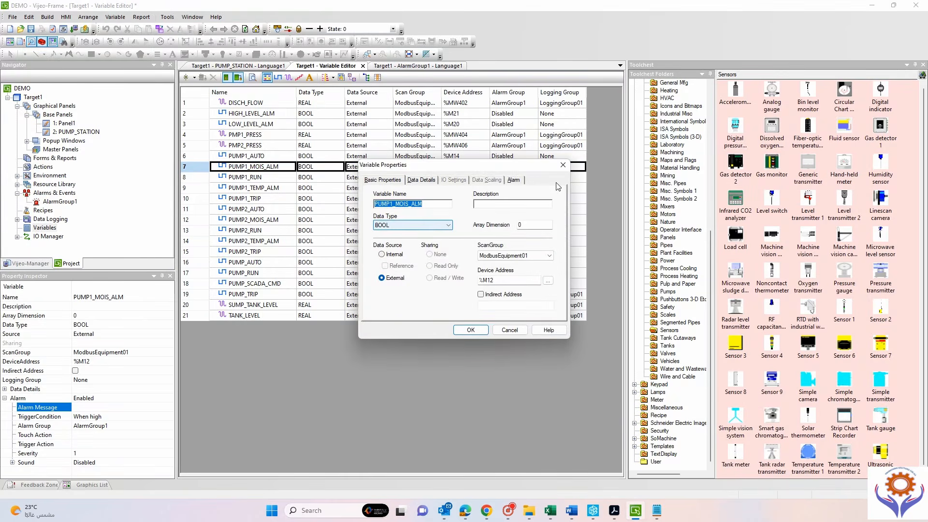
click(514, 179)
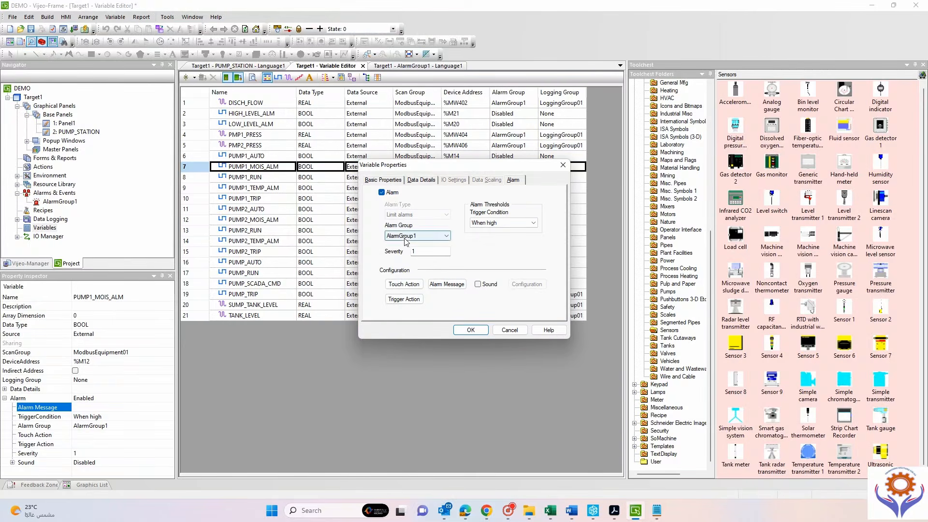
click(423, 180)
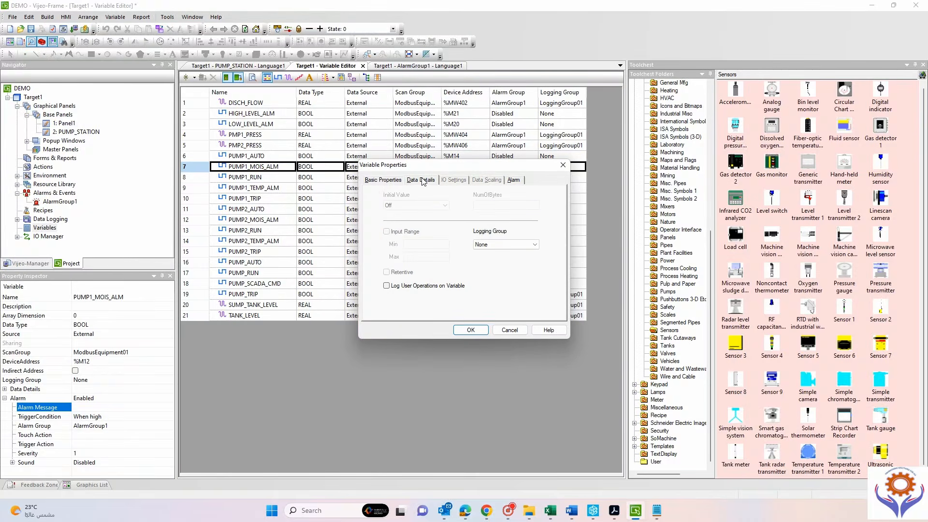
click(395, 180)
click(481, 203)
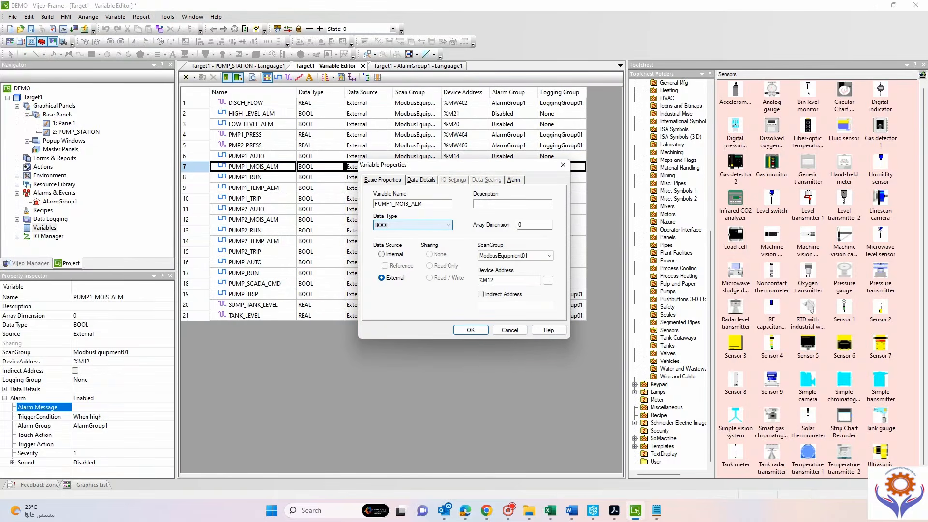
double_click(390, 204)
key(ctrl+c)
click(488, 204)
key(ctrl+v)
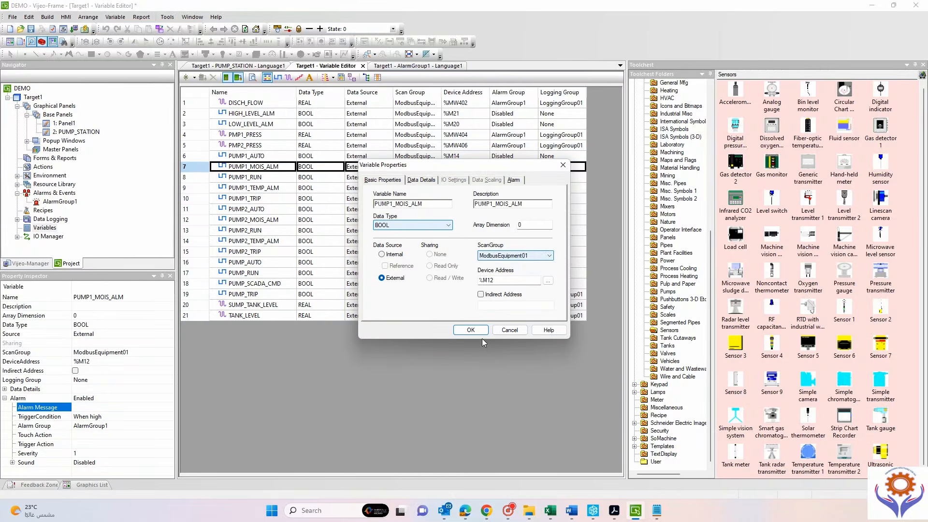
click(476, 330)
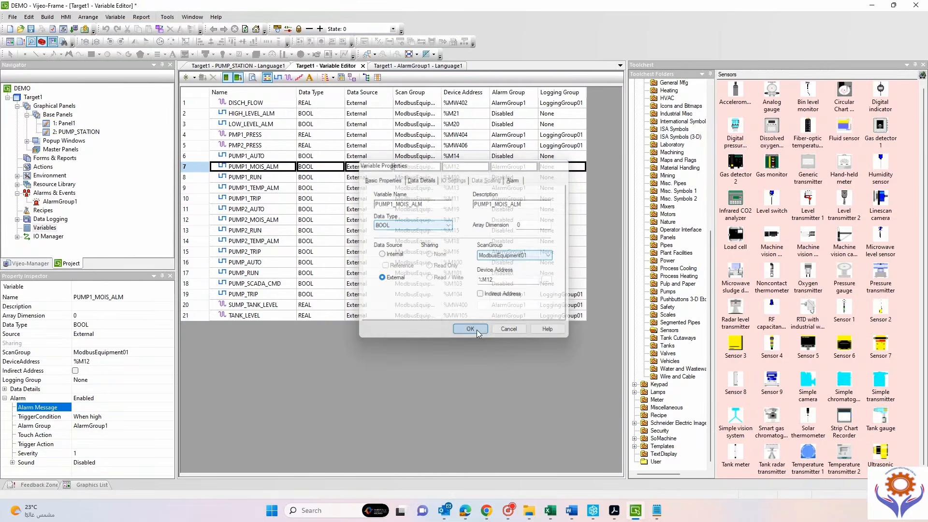
Set the description of the variable PUMP1_TRIP to PUMP1_TRIP.
double_click(194, 198)
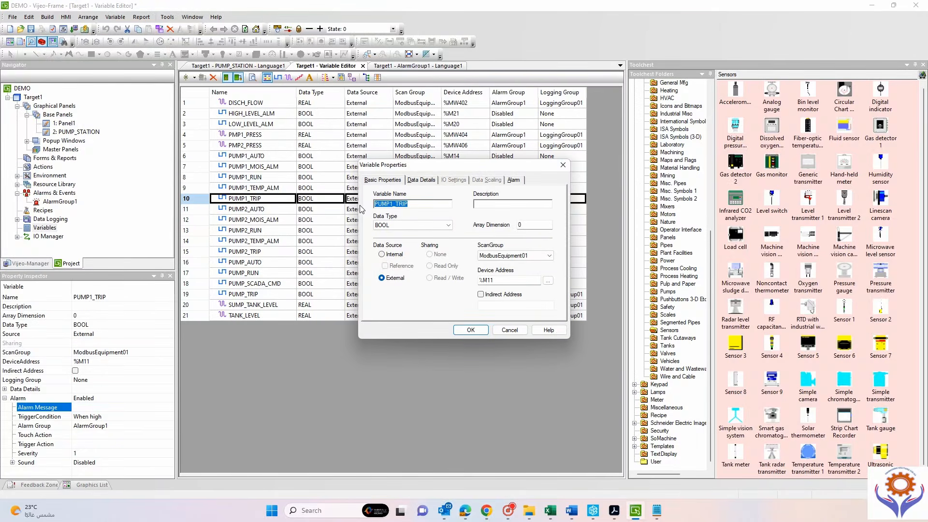
click(500, 203)
text(PUMP1_TRIP)
click(478, 330)
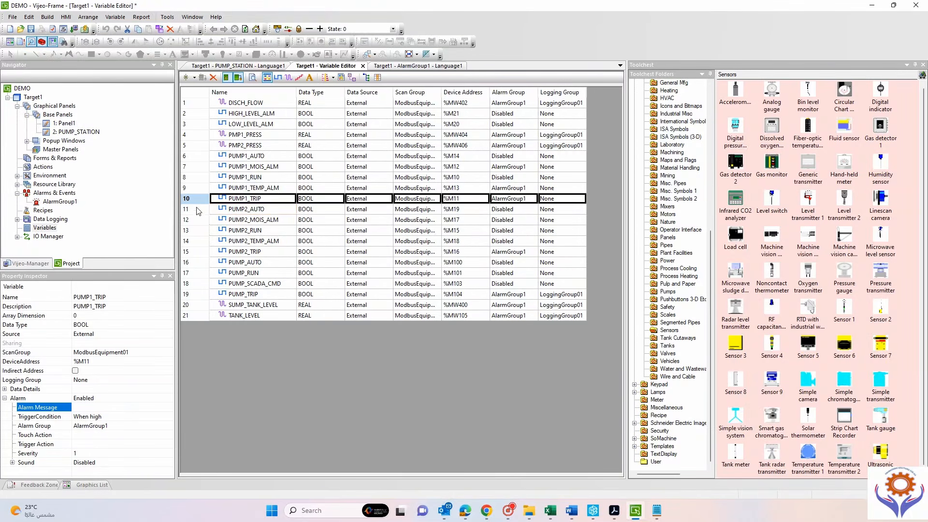
Enable the alarm for PUMP2_MOIS_ALM in AlarmGroup1 and set its description to PUMP2_MOIS_ALM.
double_click(195, 222)
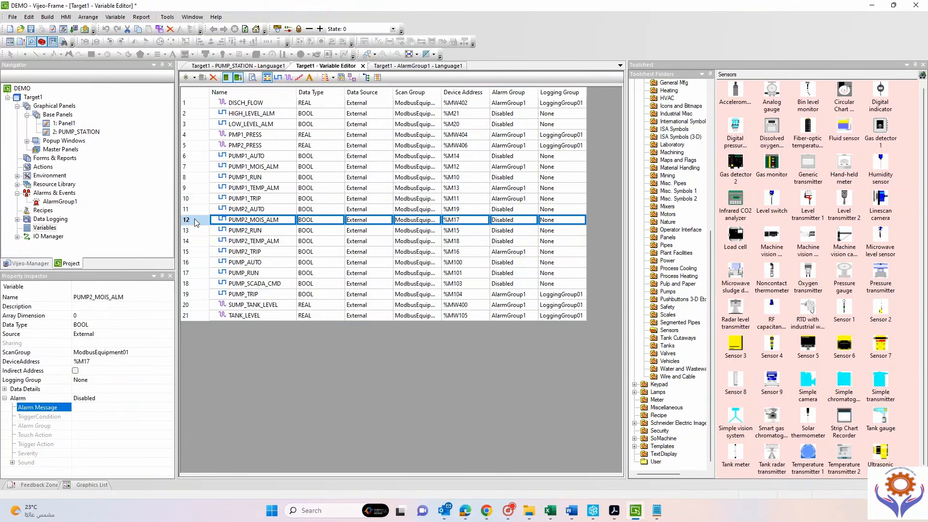
click(513, 182)
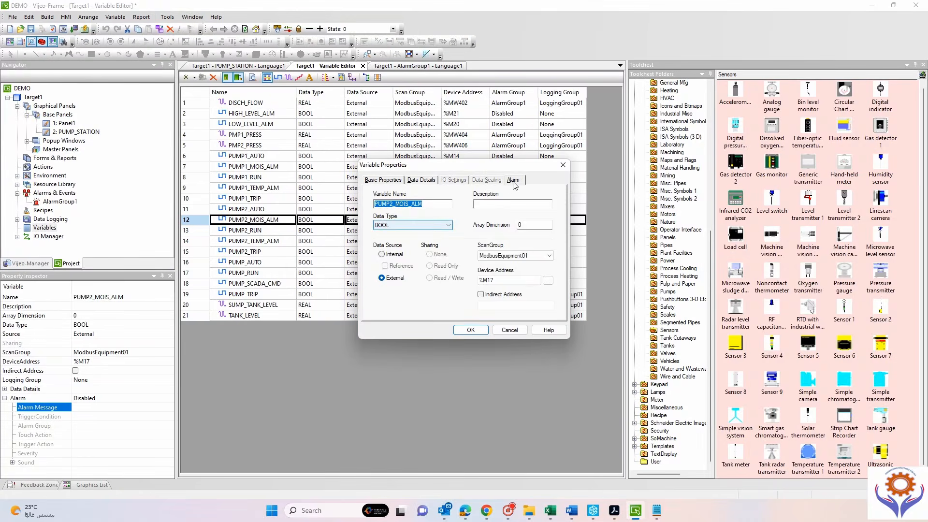
click(382, 193)
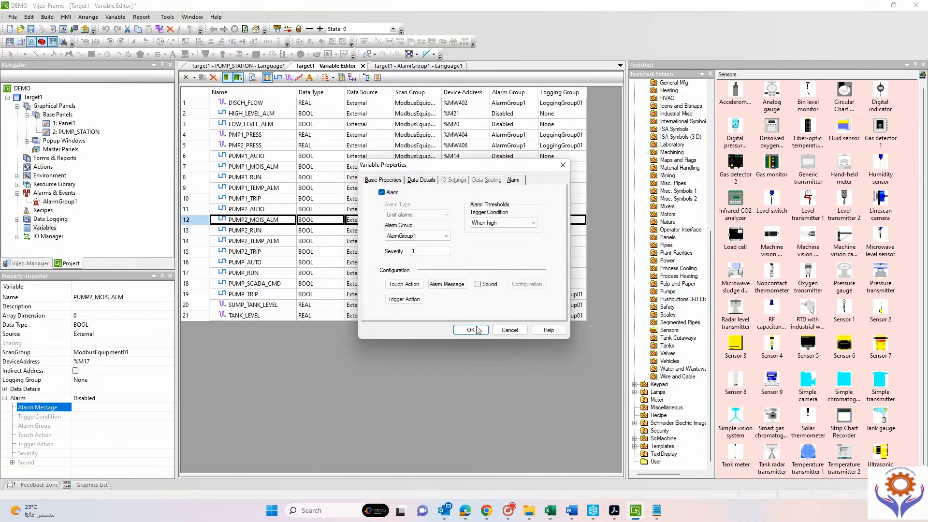
click(389, 182)
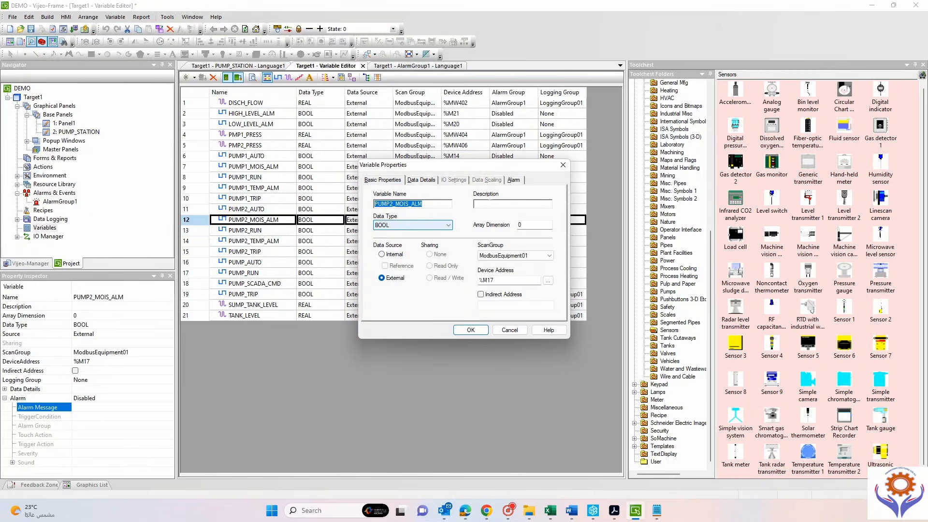
key(ctrl+c)
click(512, 204)
key(ctrl+v)
click(470, 331)
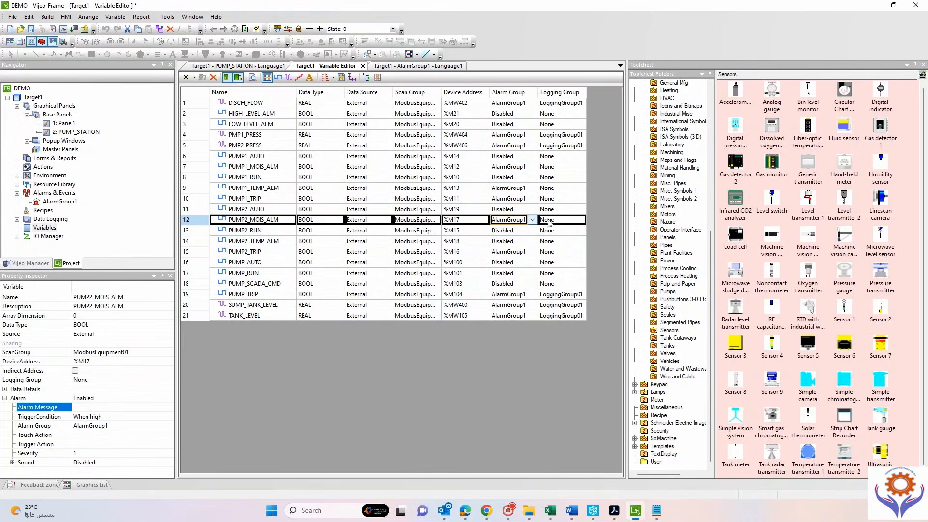
Set the description of PUMP2_TEMP_ALM to PUMP2_TEMP_ALM and enable its alarm in AlarmGroup1.
double_click(192, 243)
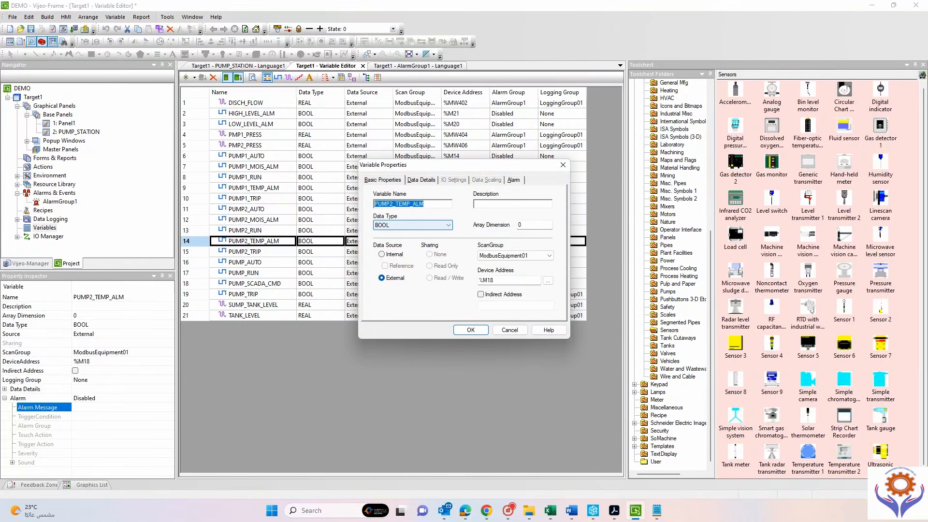
click(504, 204)
key(ctrl+v)
click(512, 181)
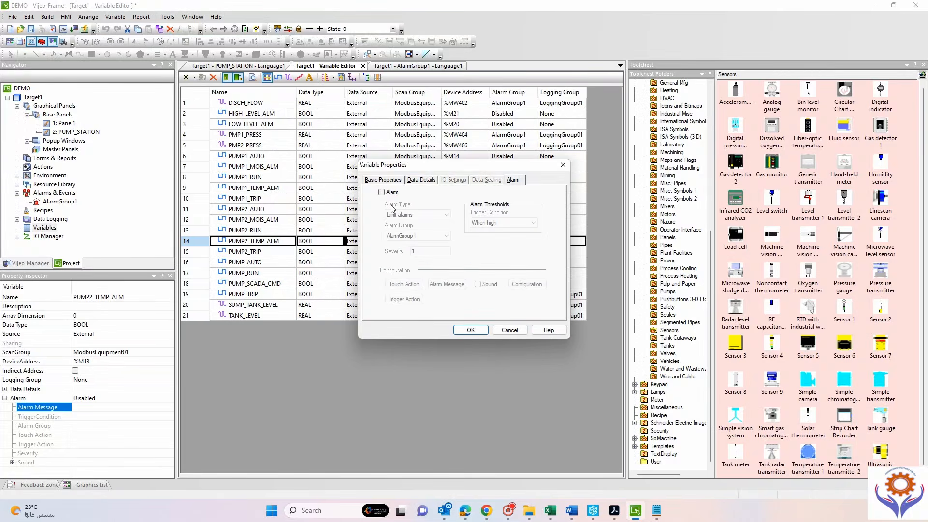
click(385, 195)
click(471, 331)
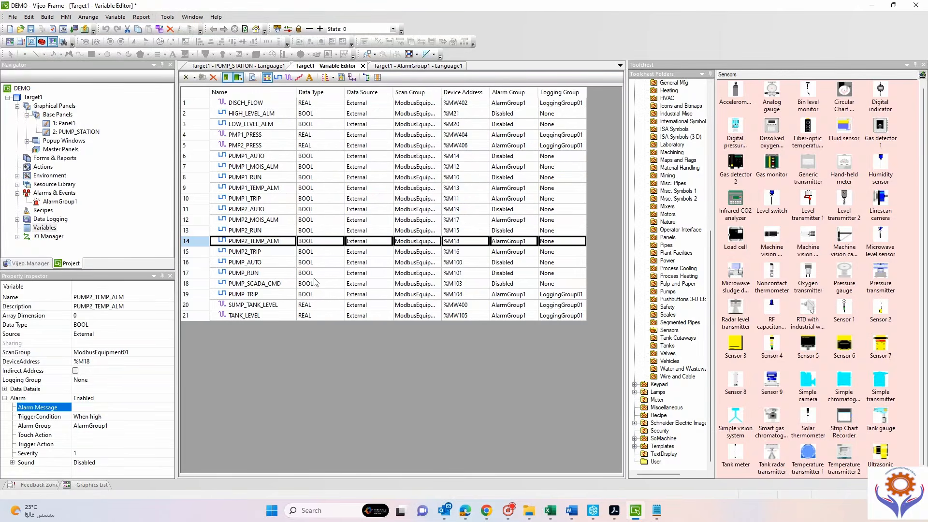
Set the description of the variable PUMP2_TRIP to PUMP2_TRIP.
click(199, 251)
double_click(199, 250)
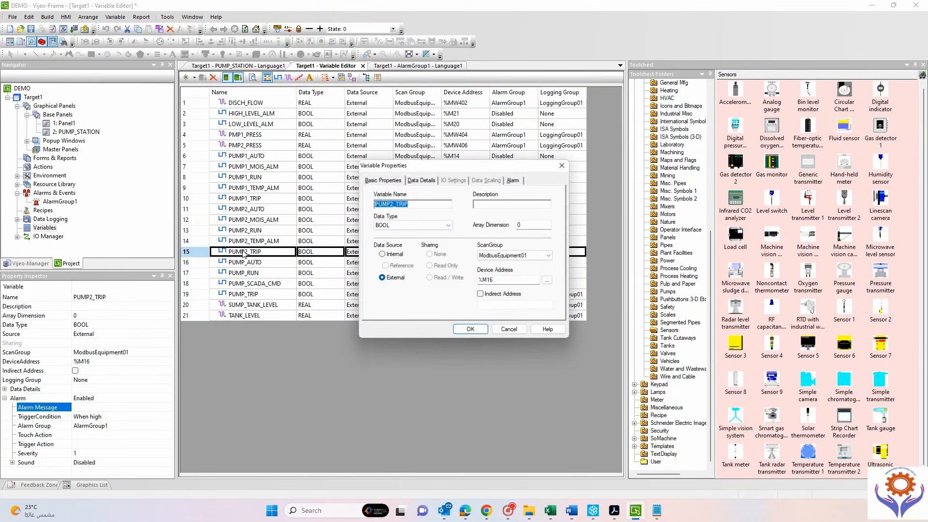
click(502, 204)
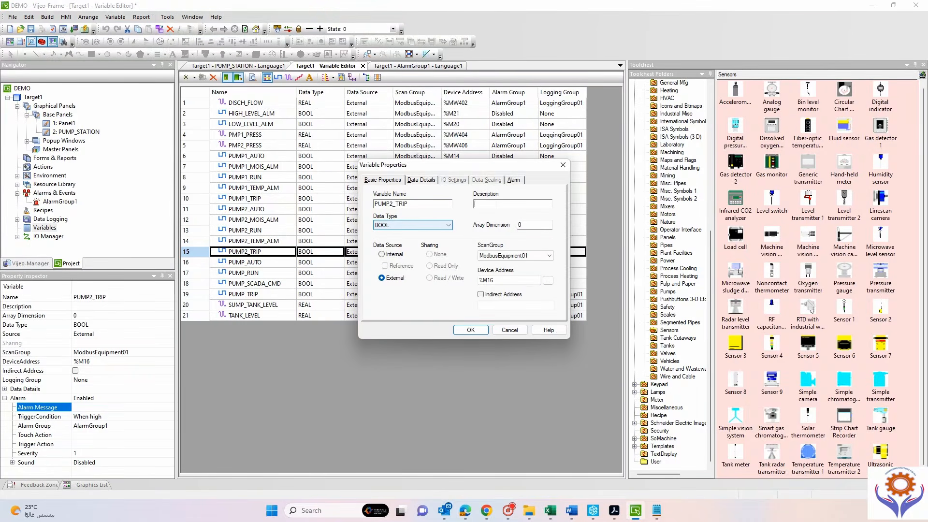
key(ctrl+v)
click(471, 330)
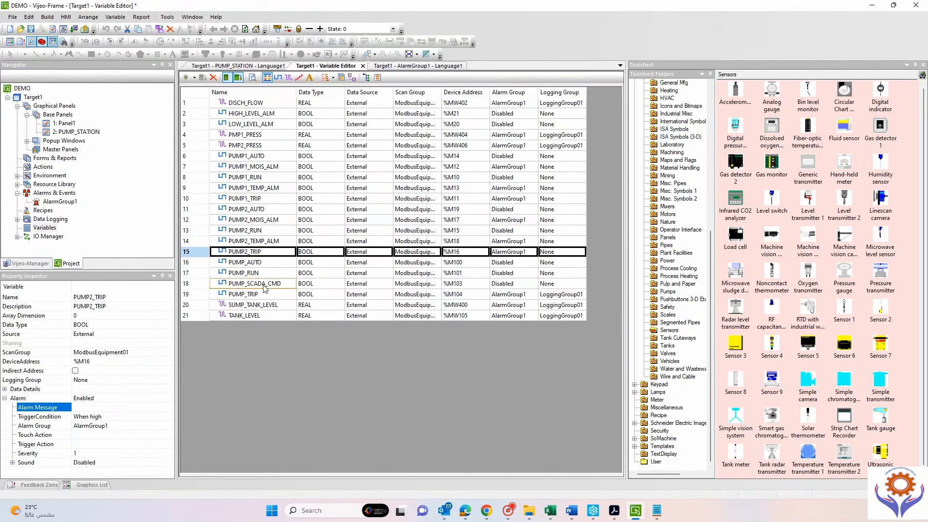
Replace the description of the variable PUMP_TRIP with PUMP_TRIP.
click(189, 293)
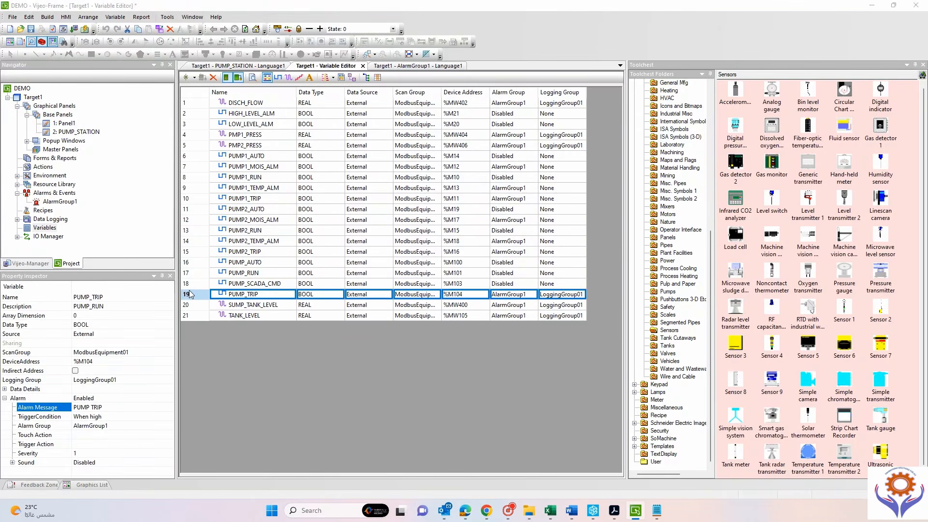
double_click(189, 294)
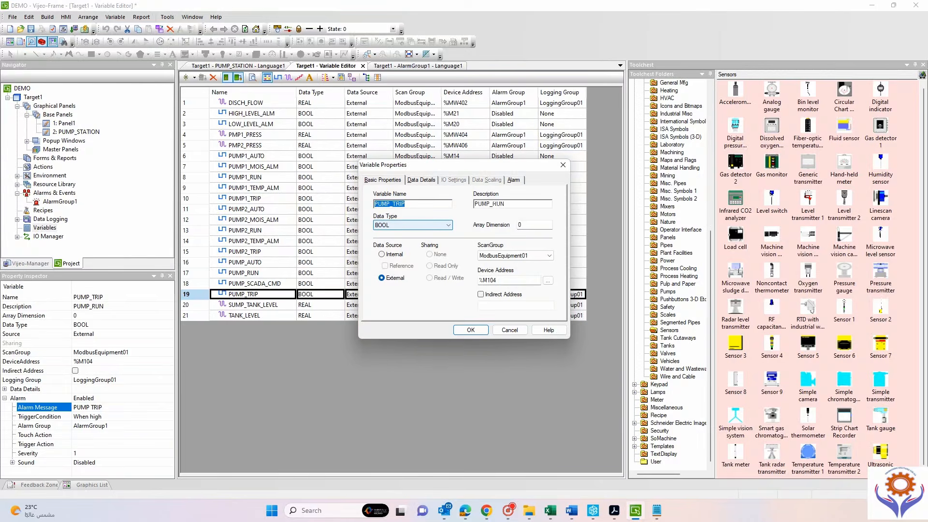
double_click(494, 203)
click(521, 202)
drag(513, 202, 471, 204)
drag(409, 204, 323, 209)
key(Tab)
key(ctrl+v)
click(470, 329)
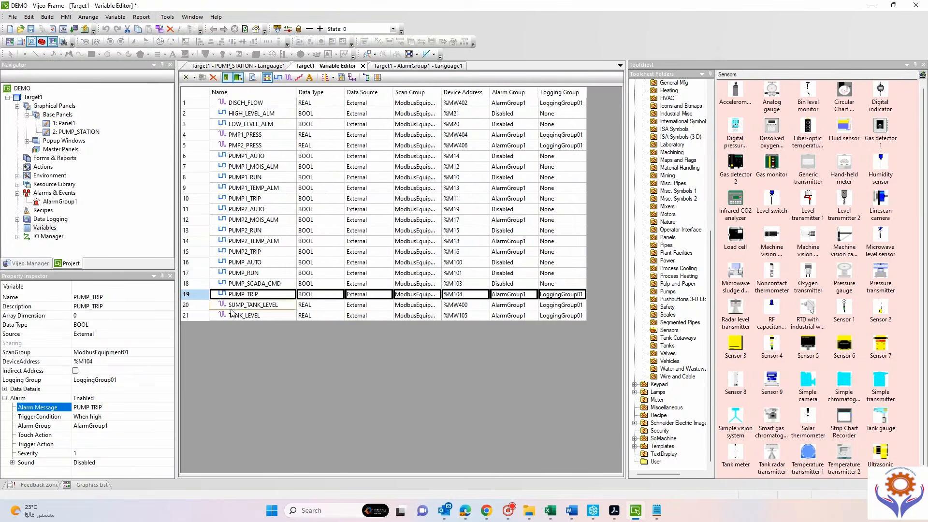
Enter SUMP_TANK_LEVEL as the description in the SUMP_TANK_LEVEL variable properties.
double_click(200, 307)
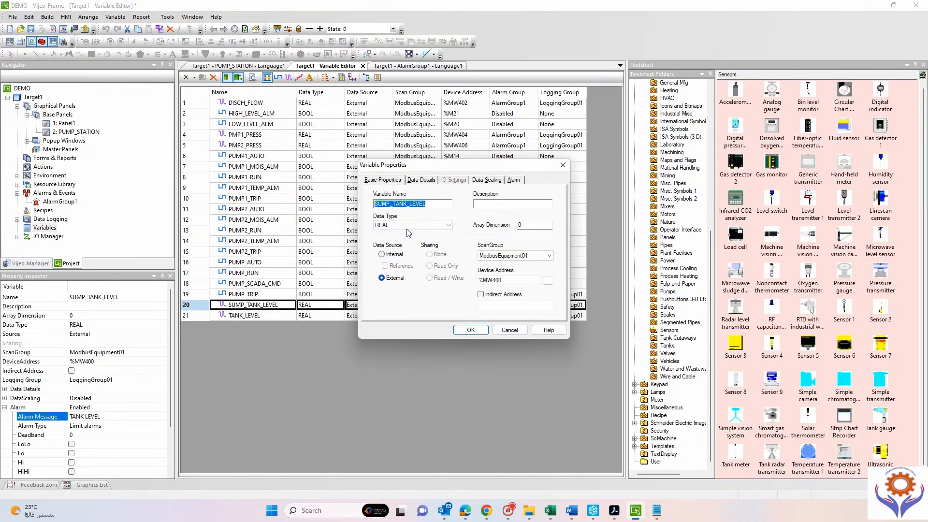
click(498, 203)
key(ctrl+v)
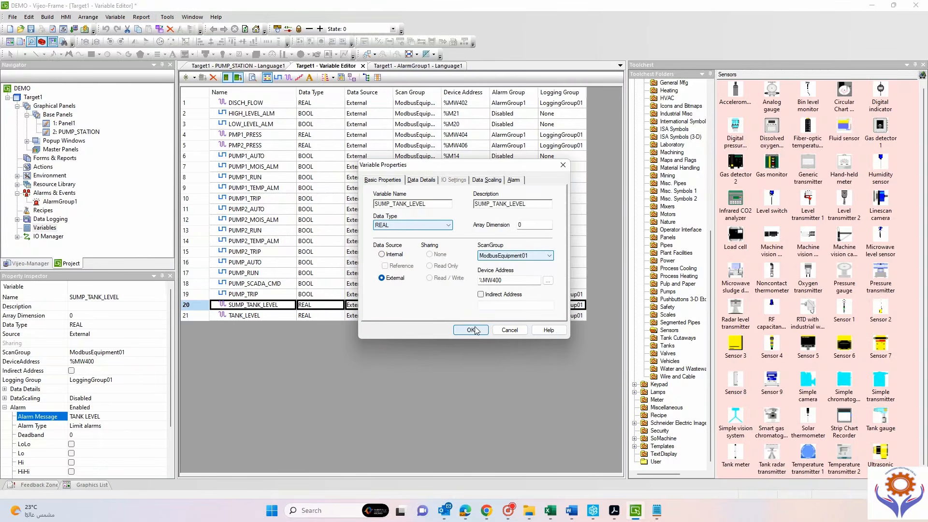
Review the data details, data scaling, alarm settings and alarm message of SUMP_TANK_LEVEL.
click(421, 182)
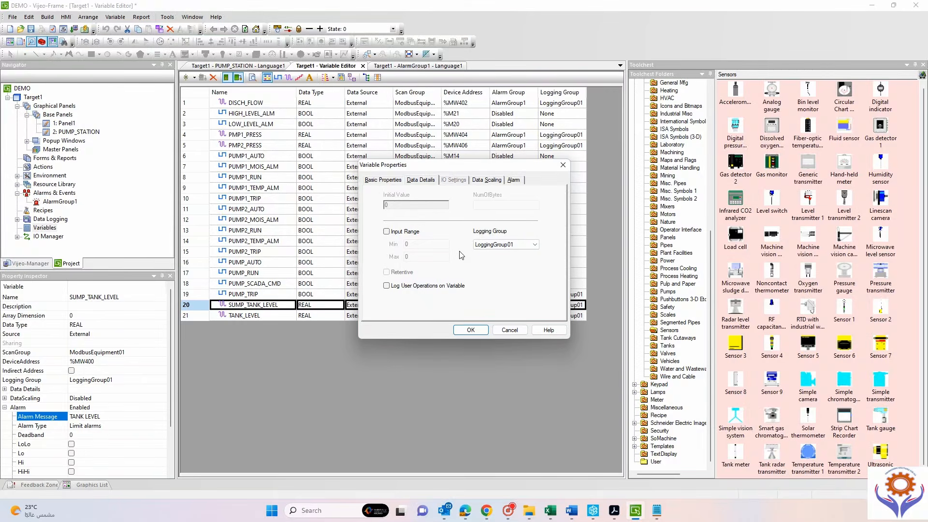
click(490, 187)
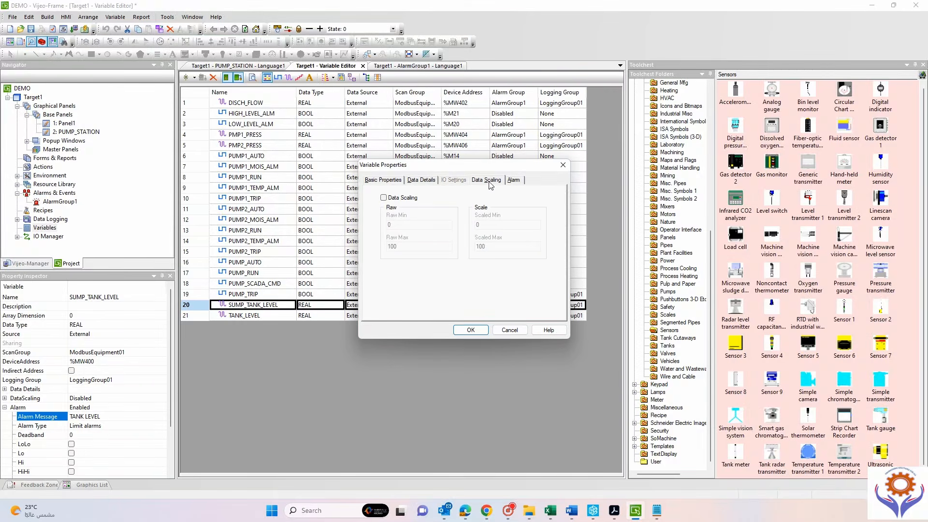
click(513, 180)
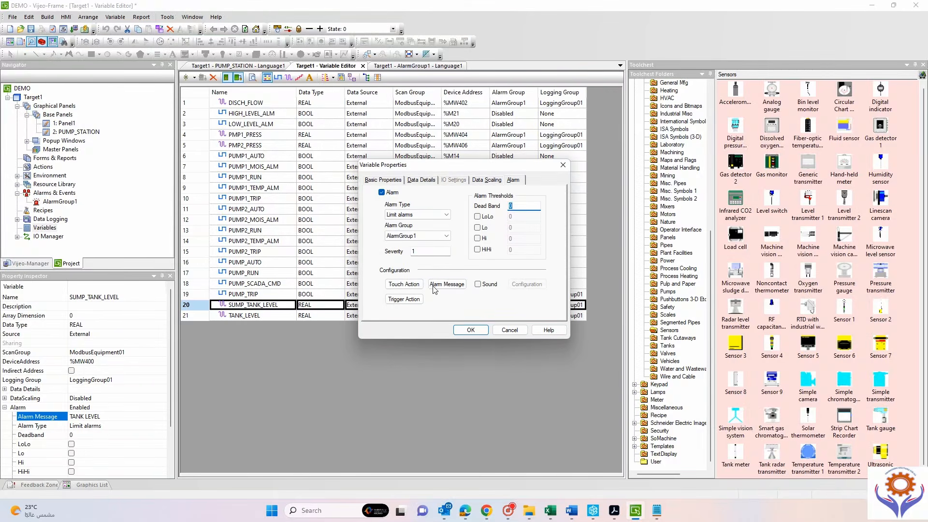
click(447, 284)
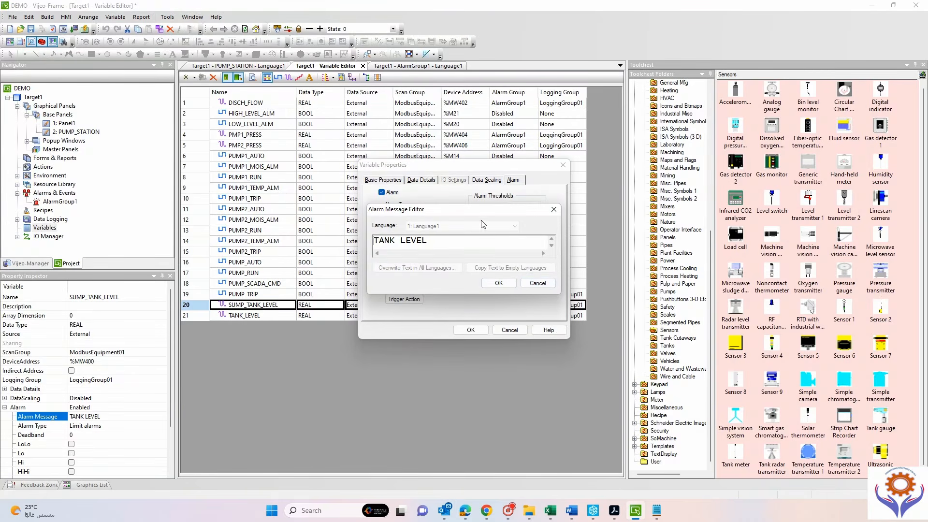
drag(481, 213, 484, 321)
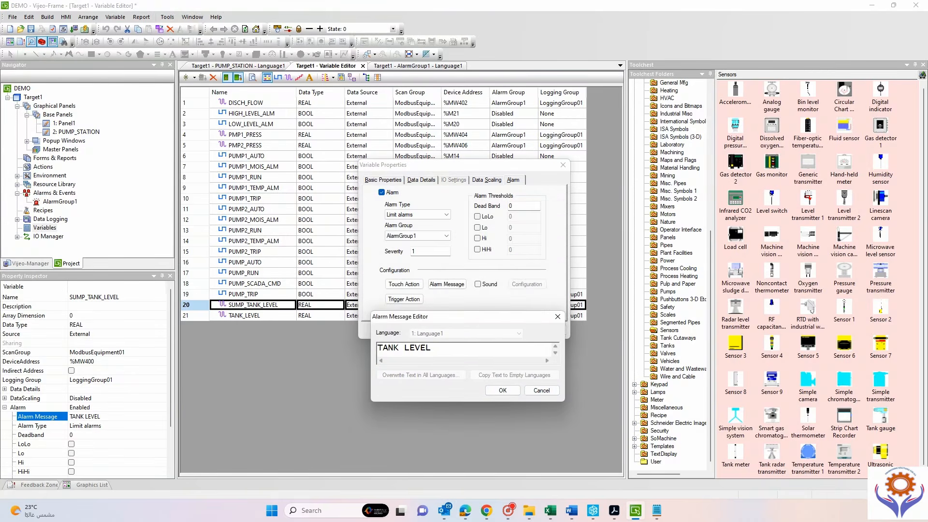
click(532, 395)
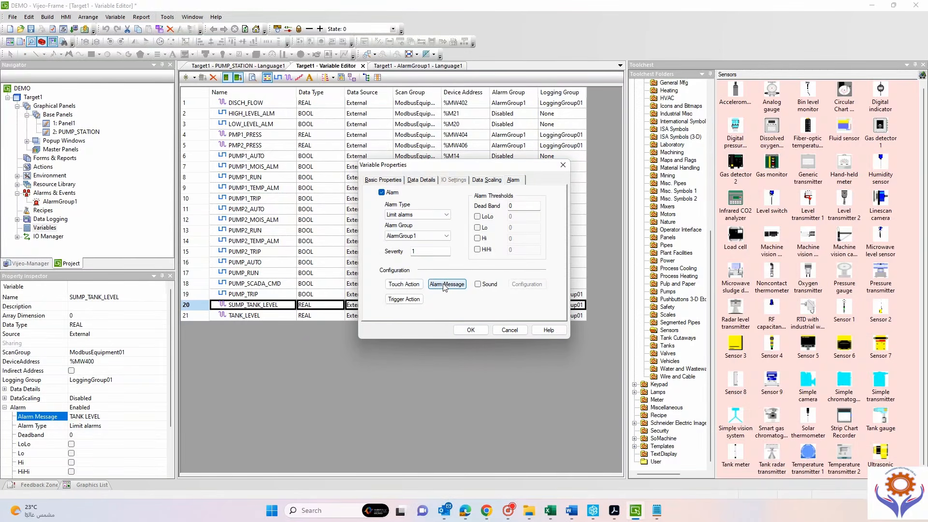
Try adding a Bit toggle trigger action to the SUMP_TANK_LEVEL alarm and delete it from the list.
click(403, 300)
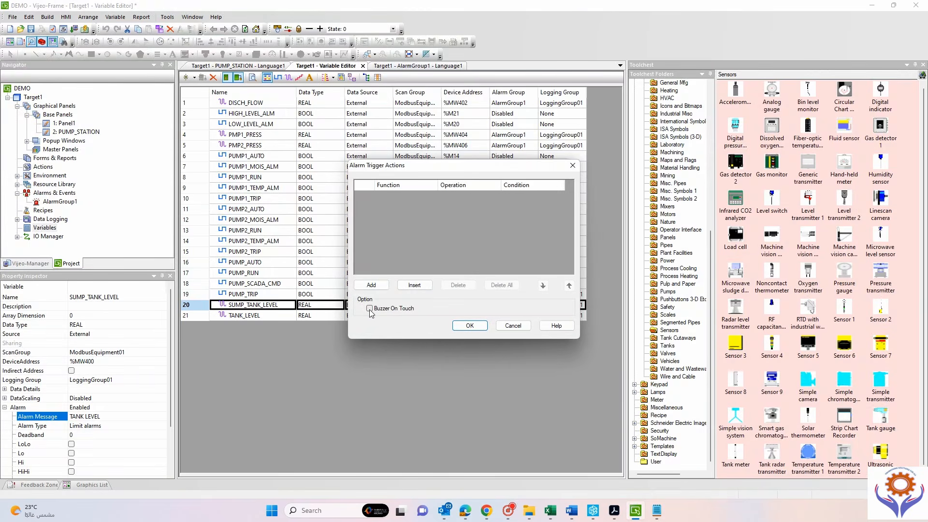
click(372, 285)
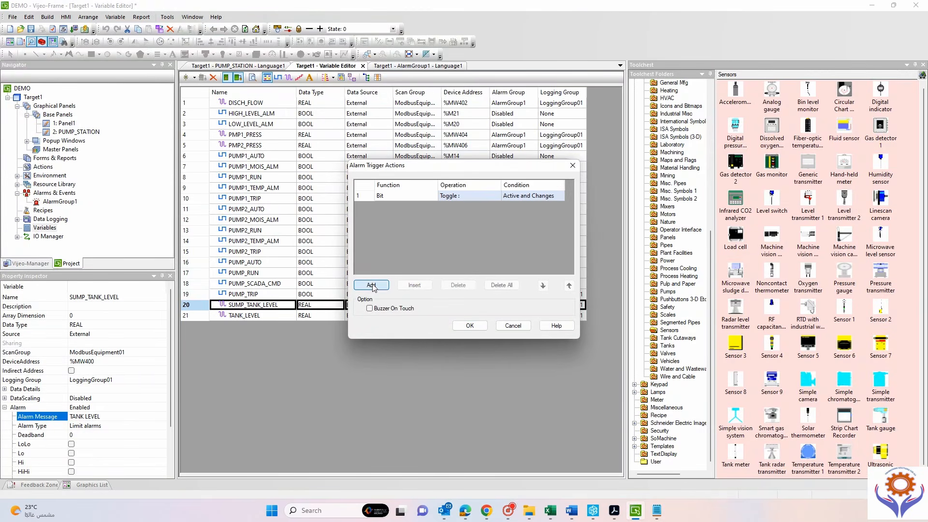
click(493, 285)
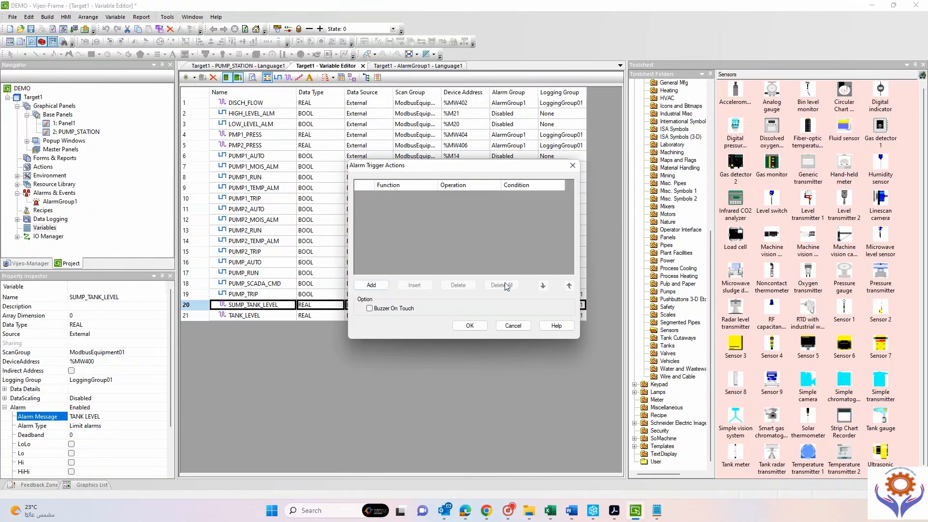
click(470, 326)
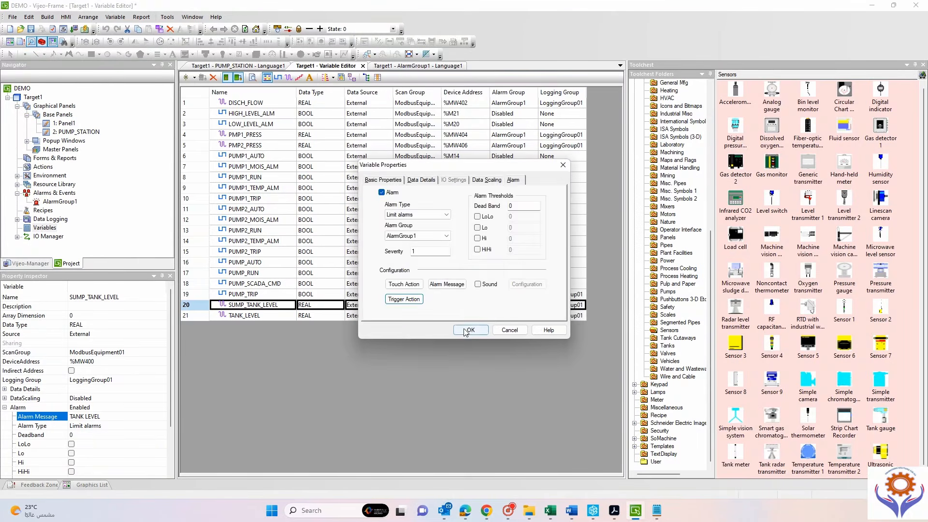
Confirm the SUMP_TANK_LEVEL variable properties, then open the AlarmGroup1 alarm list and accept its group settings.
click(467, 330)
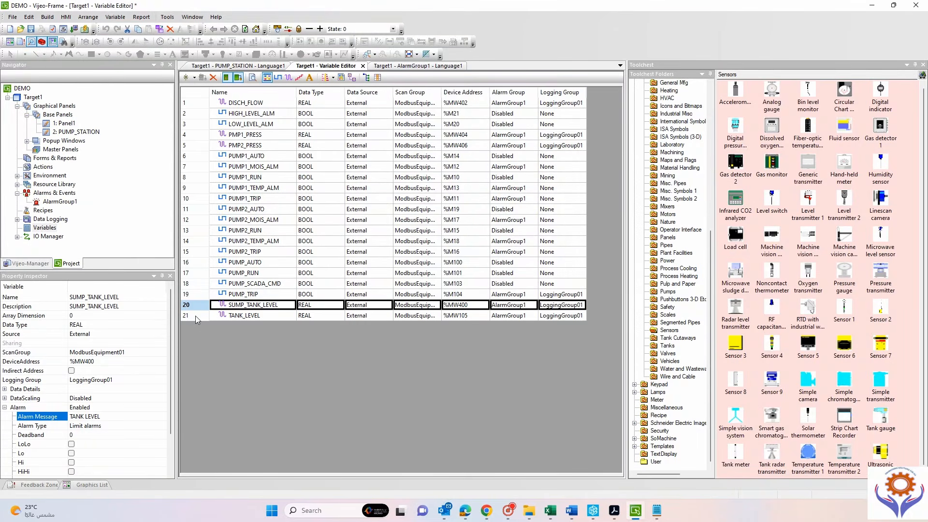
double_click(60, 201)
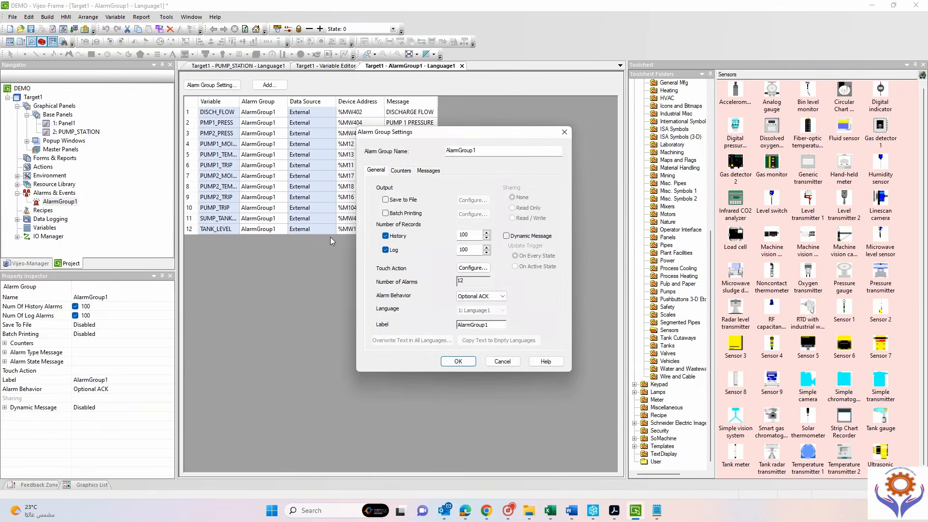
click(465, 362)
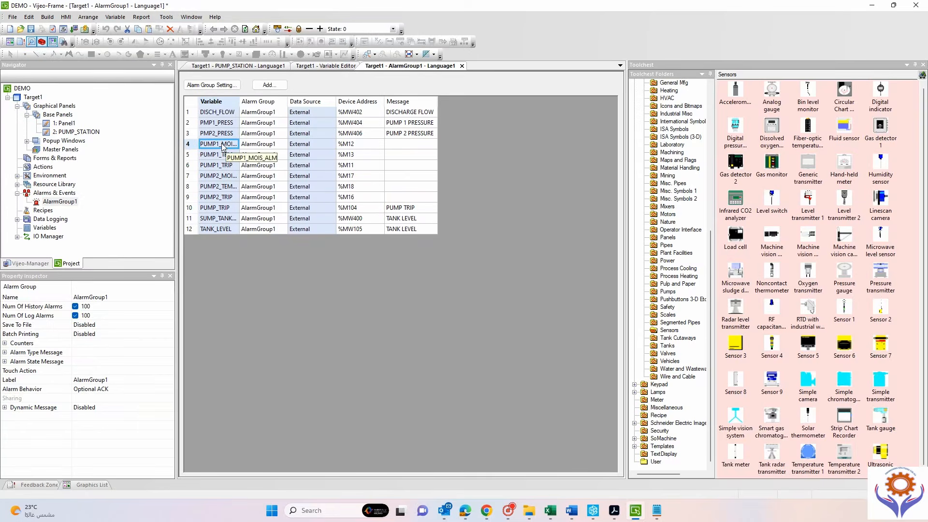
Enter PUMP 1 MOISTURE ALARM as the alarm message of PUMP1_MOIS_ALM in AlarmGroup1 and copy the text.
click(192, 146)
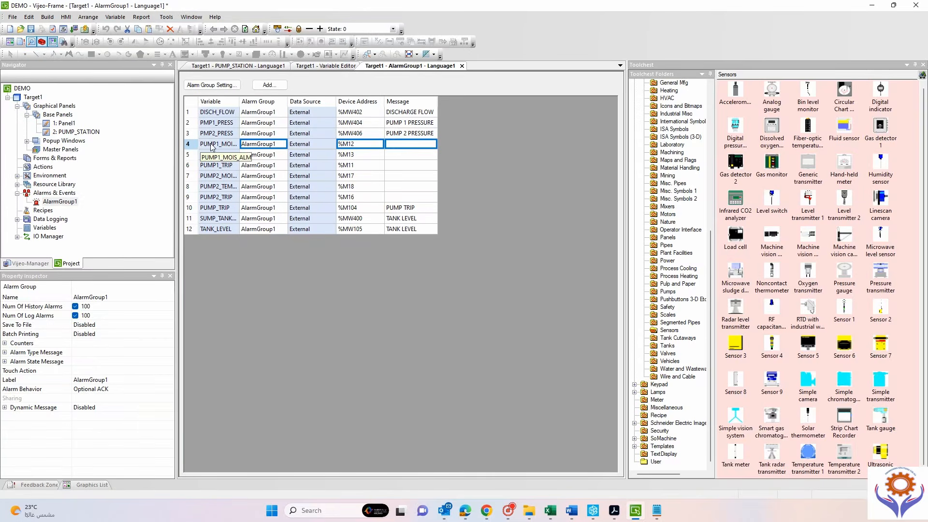
click(212, 145)
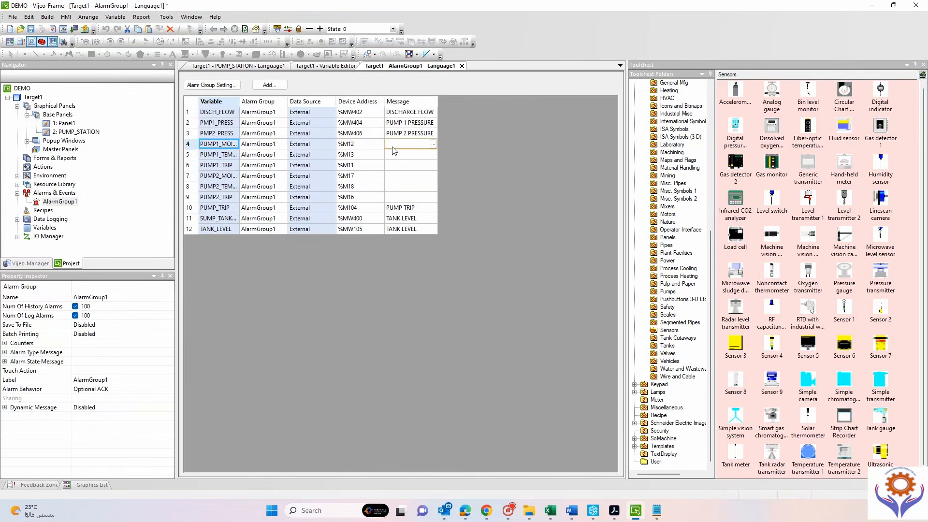
double_click(436, 144)
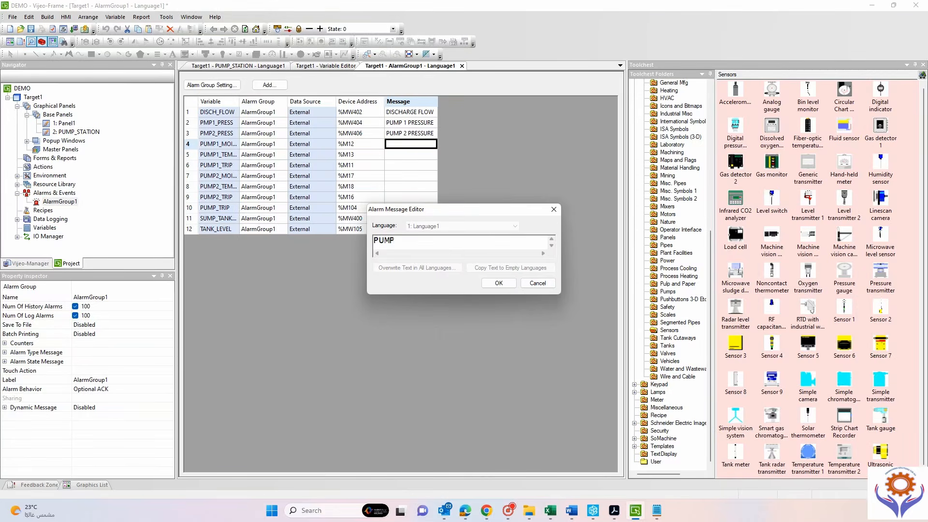
text(OISTURE ALARM)
key(ctrl+a)
key(ctrl+c)
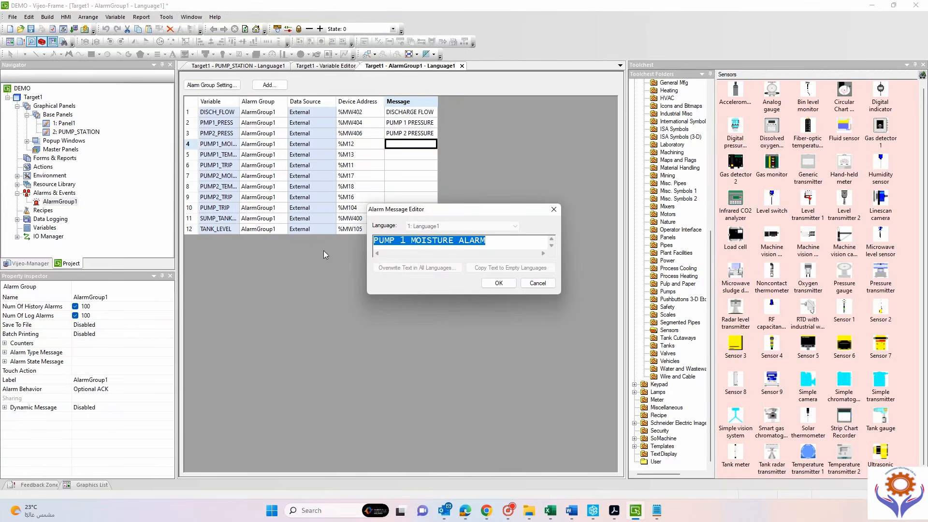
click(489, 286)
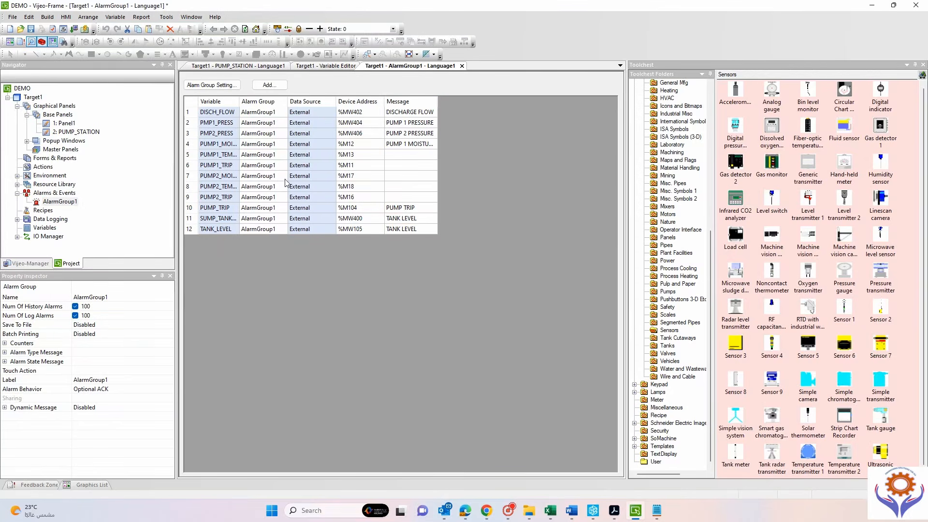
Paste the copied message for PUMP2_MOIS_ALM and edit it to PUMP 2 MOISTURE ALARM.
click(412, 185)
click(411, 177)
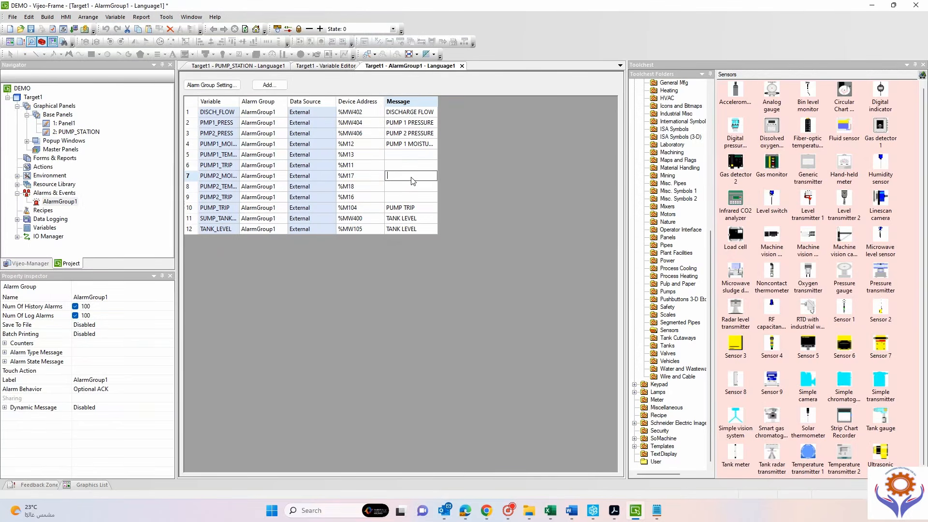
key(ctrl+v)
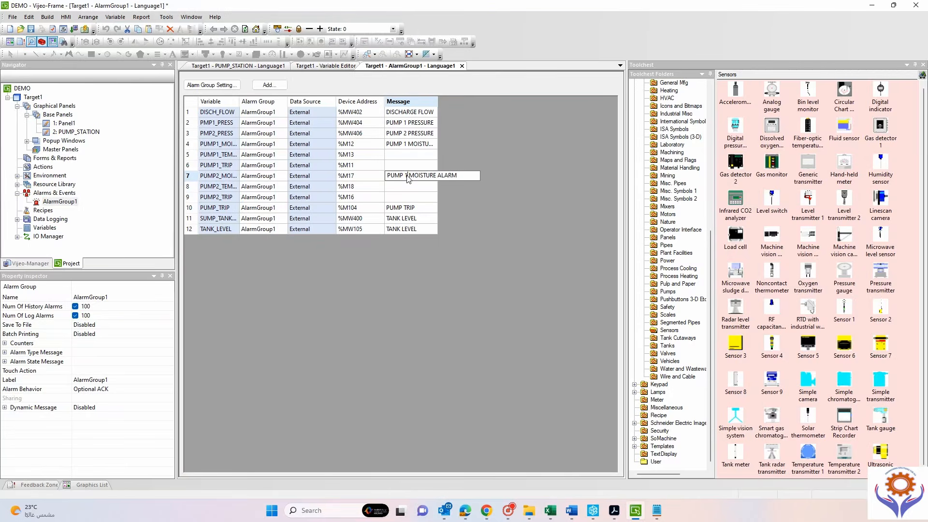
key(BackSpace)
text(2)
click(432, 196)
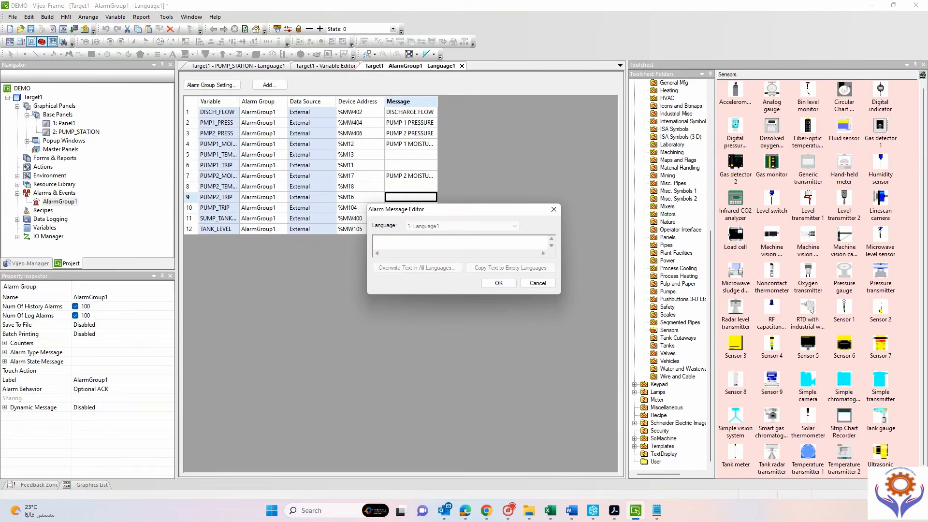
click(530, 285)
click(227, 198)
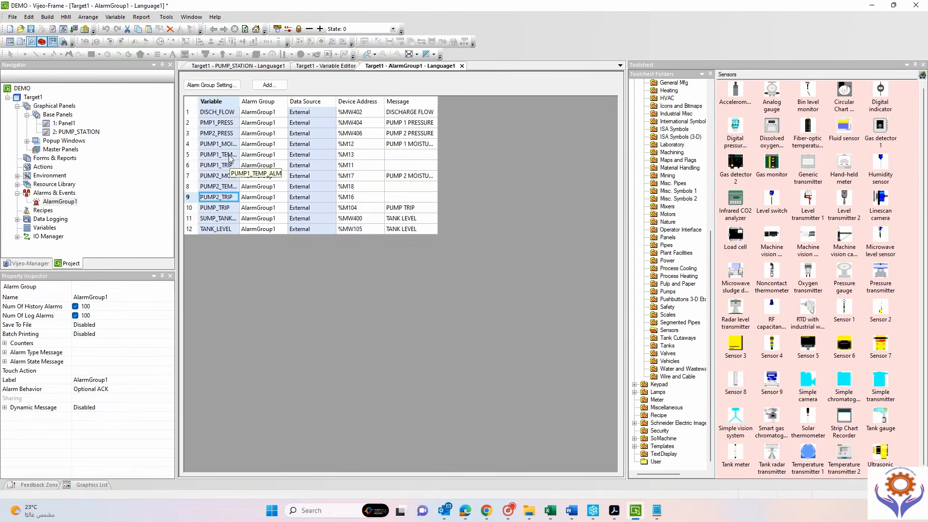
Paste the moisture message for PUMP1_TEMP_ALM, edit it to PUMP 1 TEMPERATURE ALARM and copy the new text.
click(394, 155)
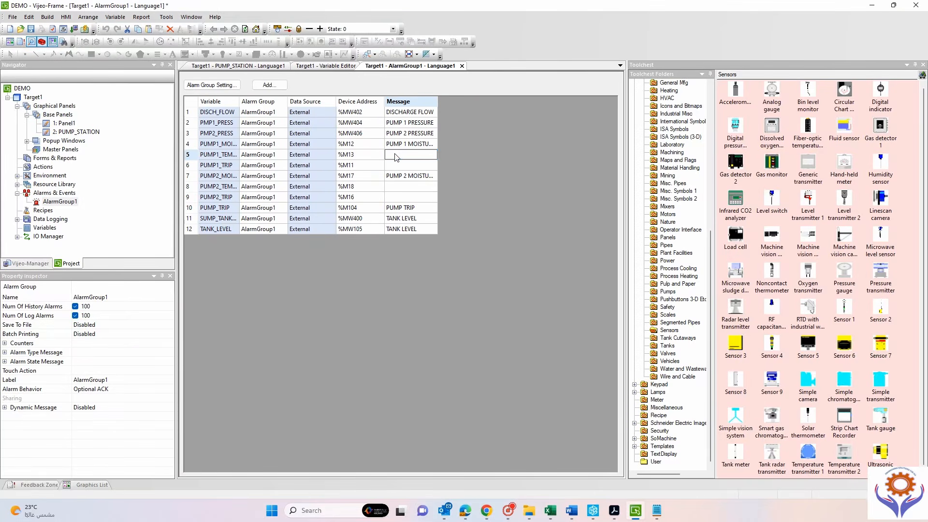
key(ctrl+v)
click(437, 155)
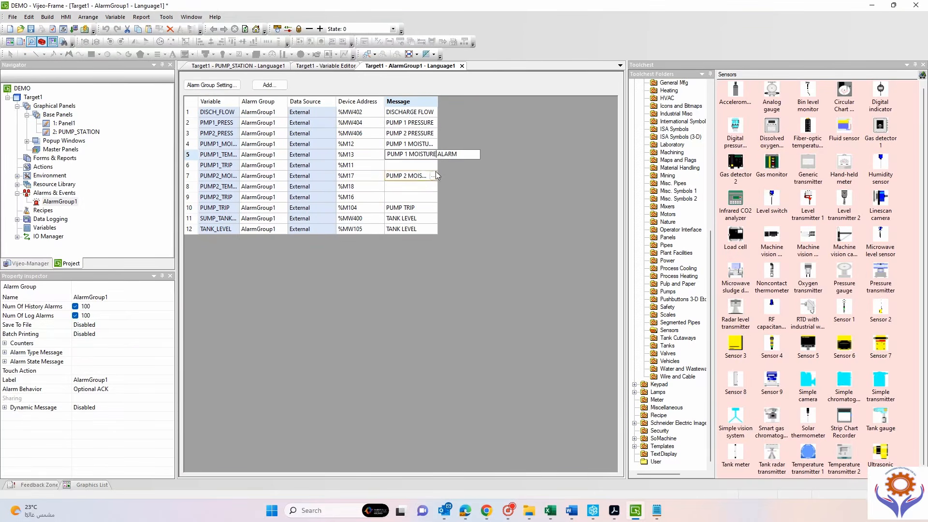
key(BackSpace)
key(BackSpace)
key(BackSpace)
key(BackSpace)
key(BackSpace)
key(BackSpace)
key(BackSpace)
key(BackSpace)
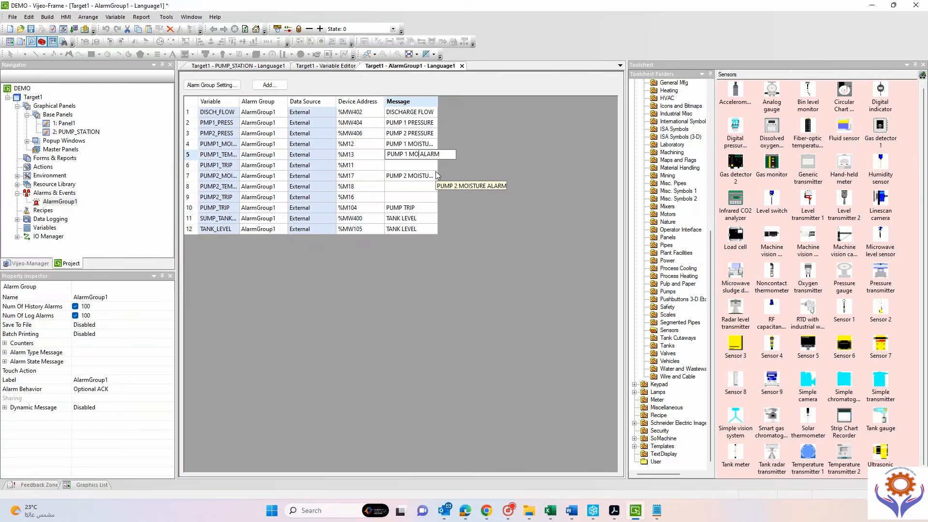
text(temperature)
key(BackSpace)
key(BackSpace)
key(BackSpace)
key(BackSpace)
key(BackSpace)
key(BackSpace)
key(BackSpace)
key(BackSpace)
key(BackSpace)
key(BackSpace)
key(BackSpace)
text(TEMPERATURE)
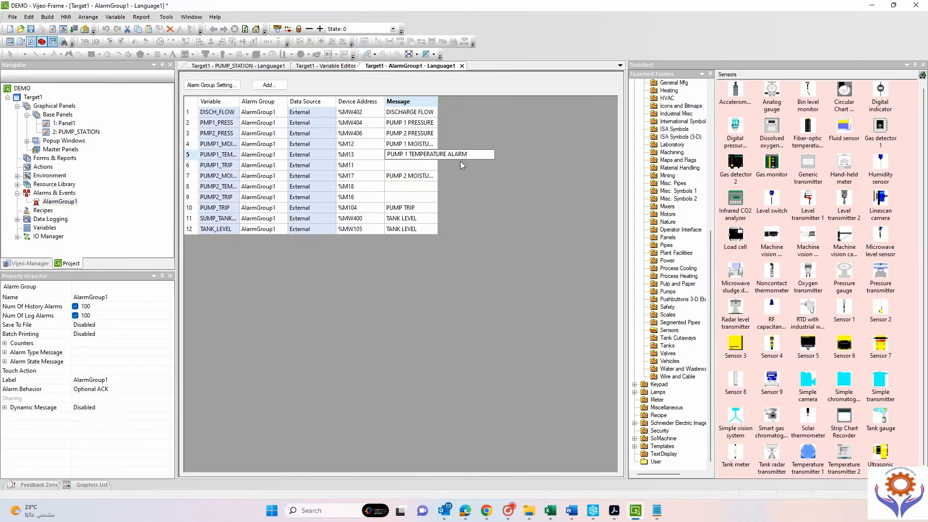
key(ctrl+a)
key(ctrl+c)
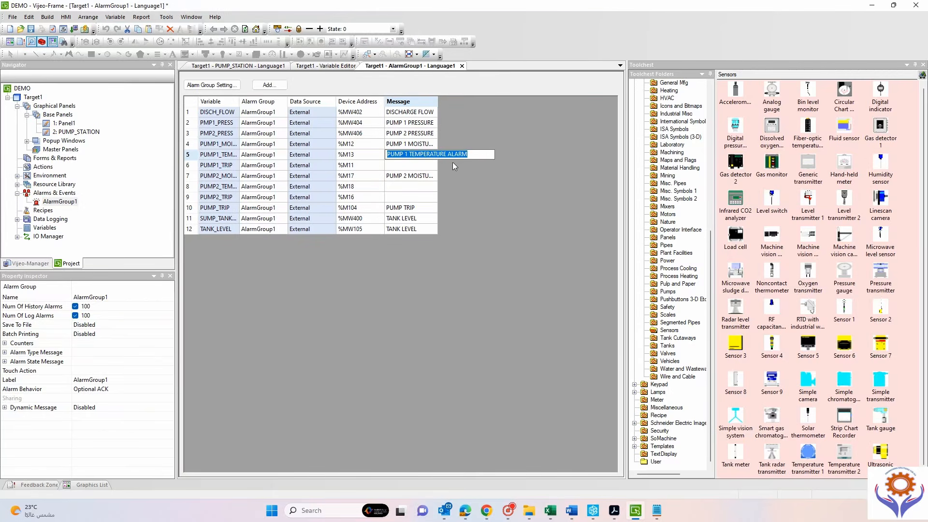
click(422, 166)
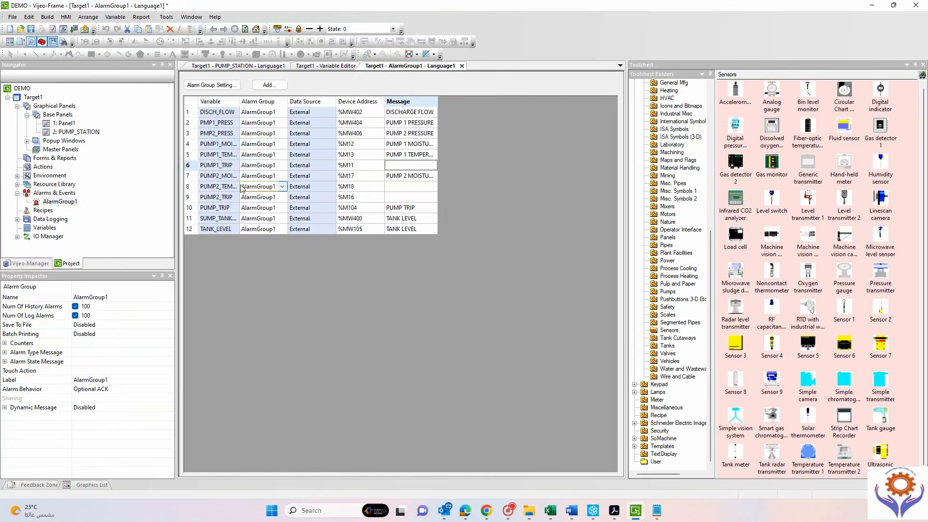
Paste the temperature message for PUMP2_TEMP_ALM and edit it to PUMP 2 TEMPERATURE ALARM.
click(400, 191)
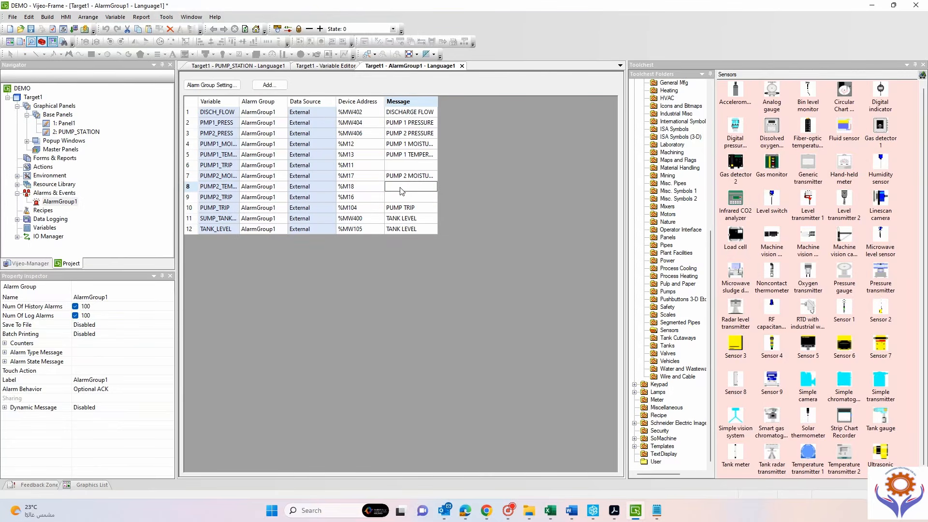
key(ctrl+v)
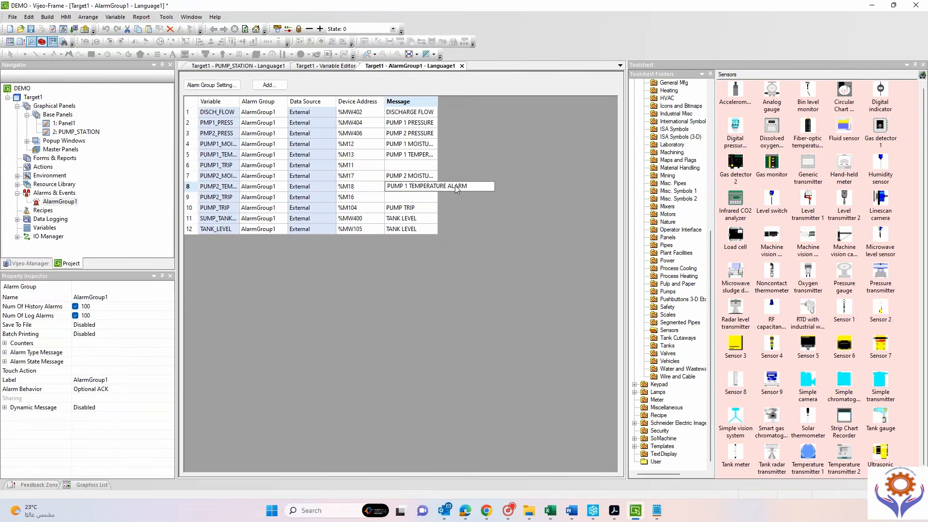
click(408, 187)
key(BackSpace)
text(2)
Enter the alarm messages PUMP 2 TRIP for PUMP2_TRIP and PUMP 1 TRIP for PUMP1_TRIP, and save the project.
click(413, 197)
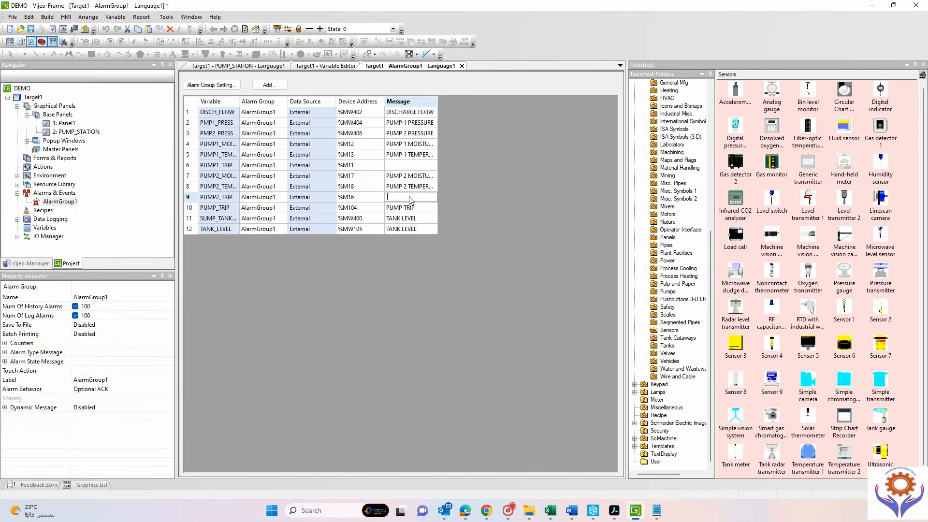
text(PUMP 2 TRIP)
click(400, 167)
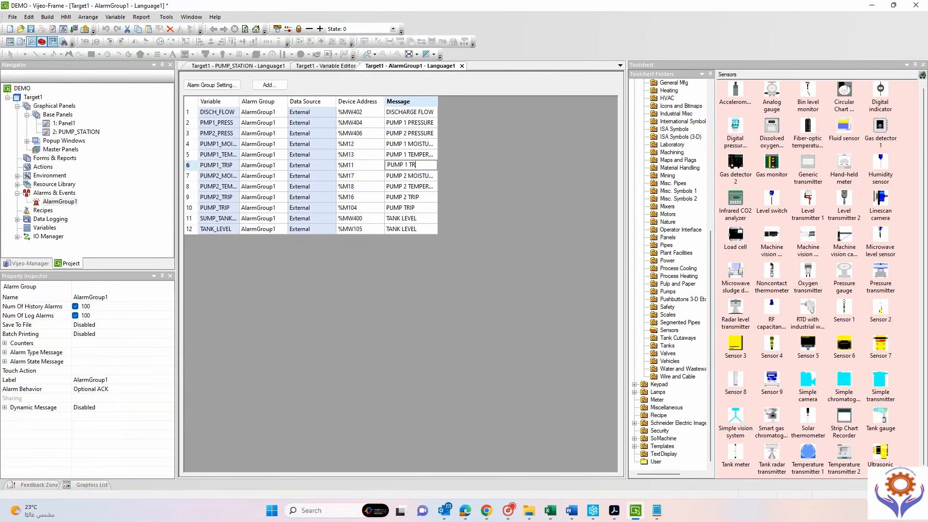
click(481, 172)
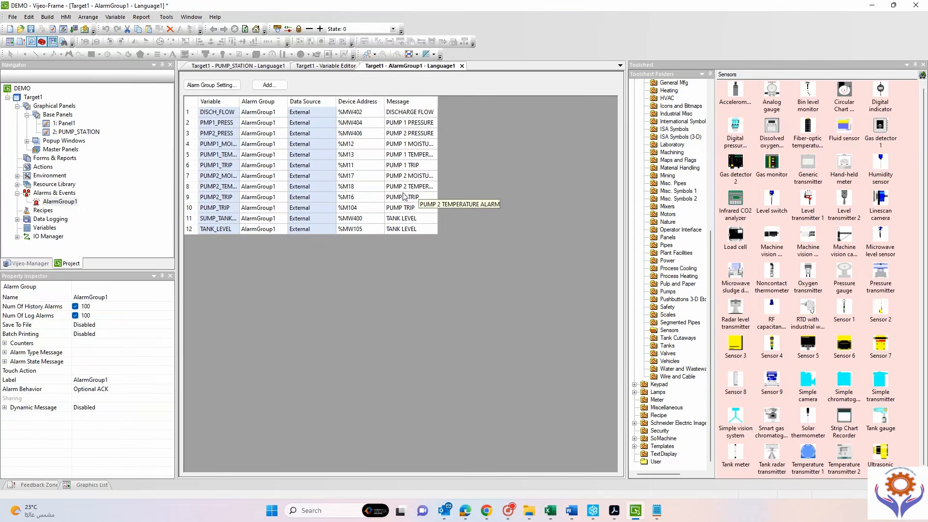
click(31, 32)
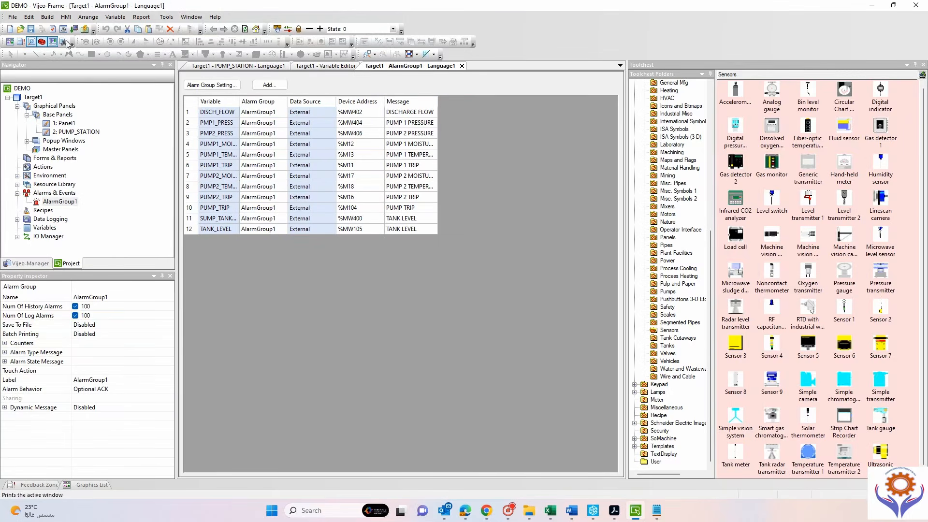
Return to the PUMP_STATION panel, build the whole project and open the Download Security setting from warning 2131.
click(318, 67)
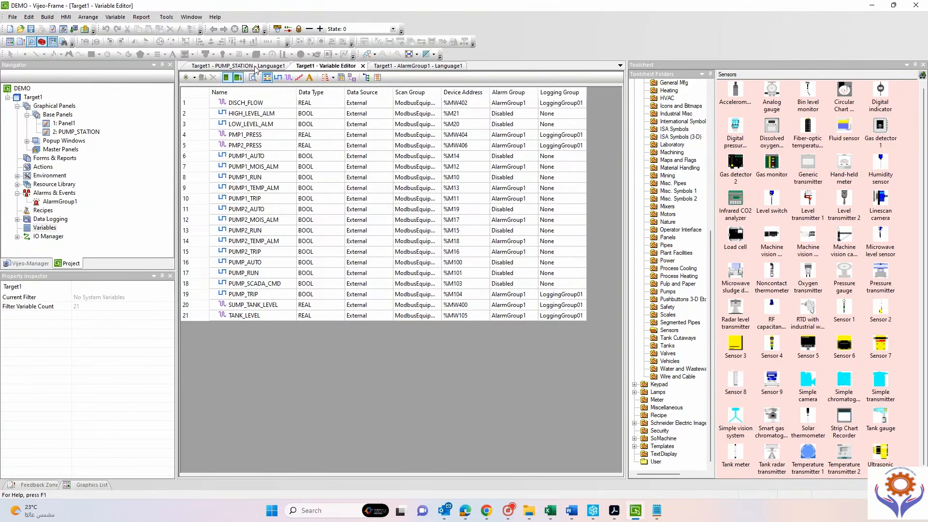
click(255, 67)
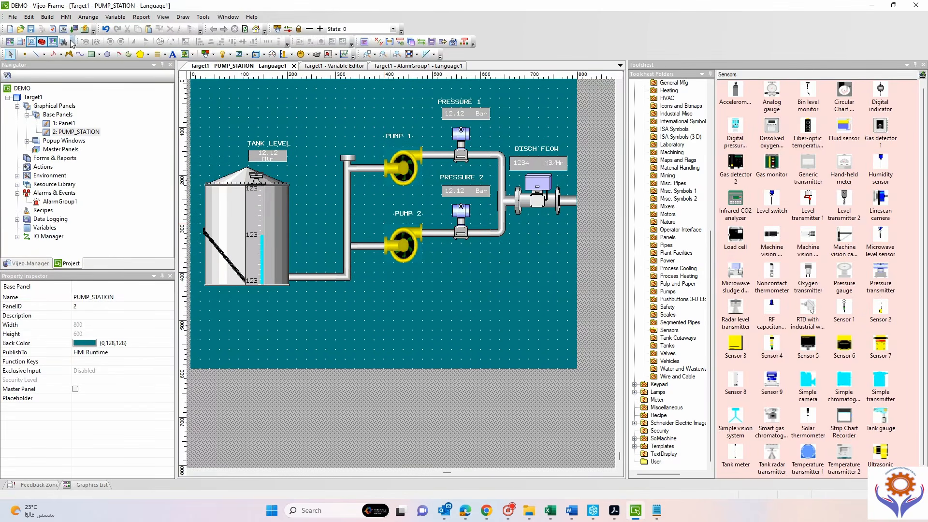
click(66, 18)
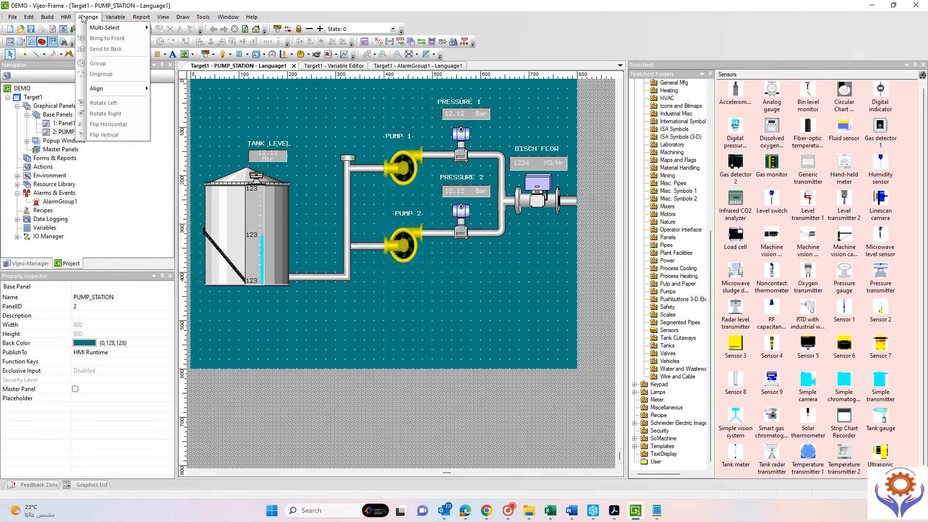
mouse_move(46, 19)
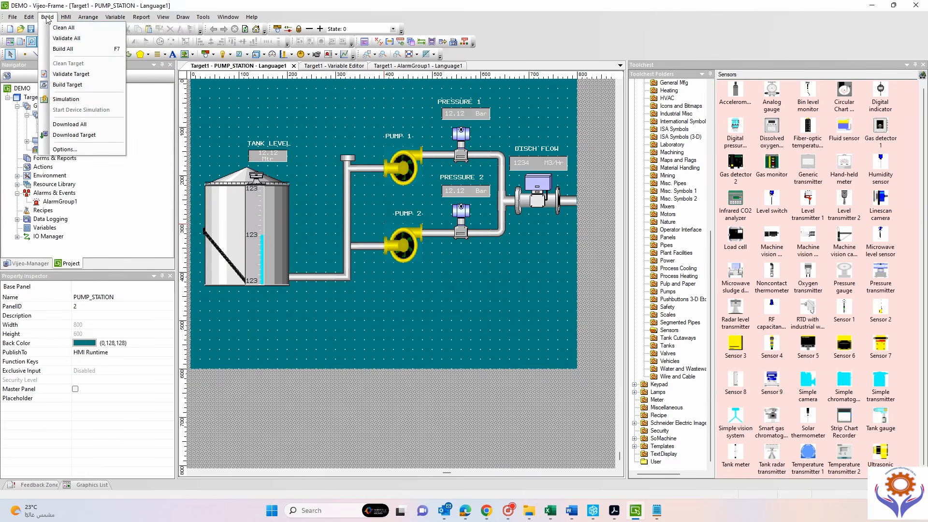
click(63, 49)
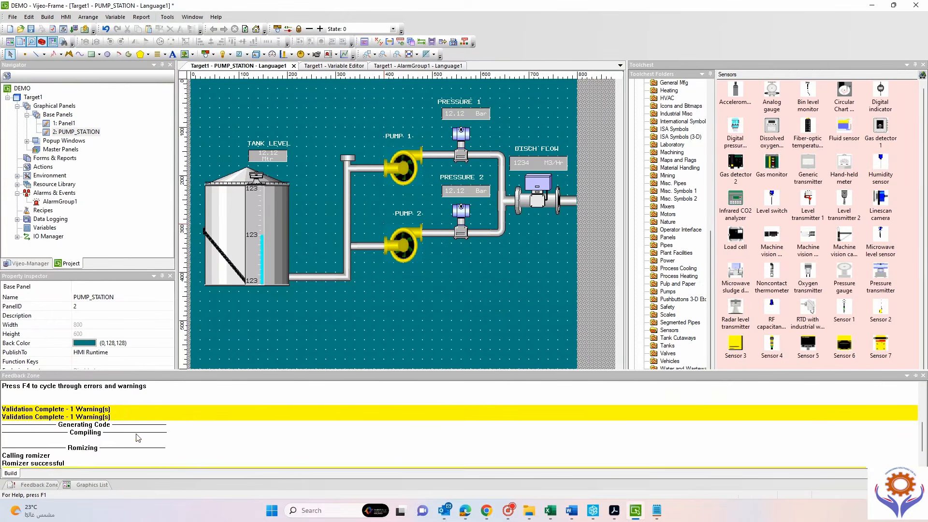
scroll(121, 457, up, 3)
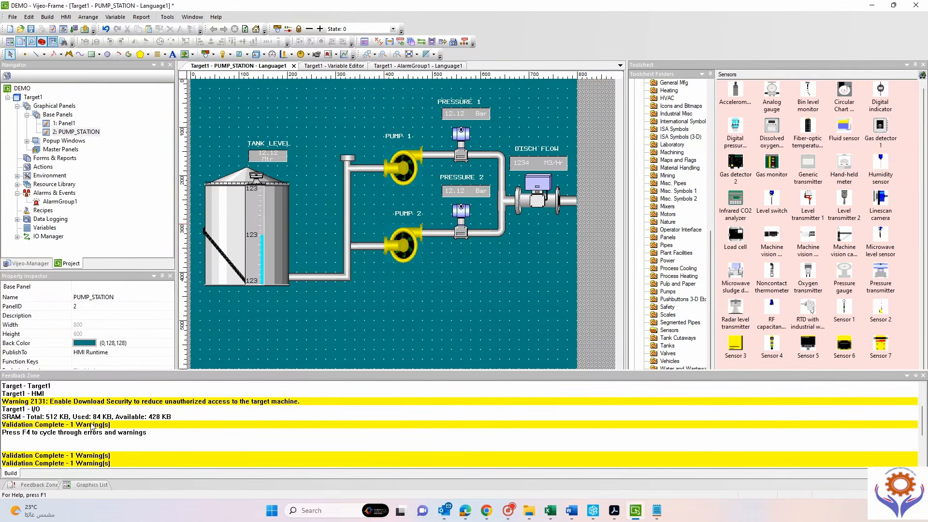
double_click(93, 401)
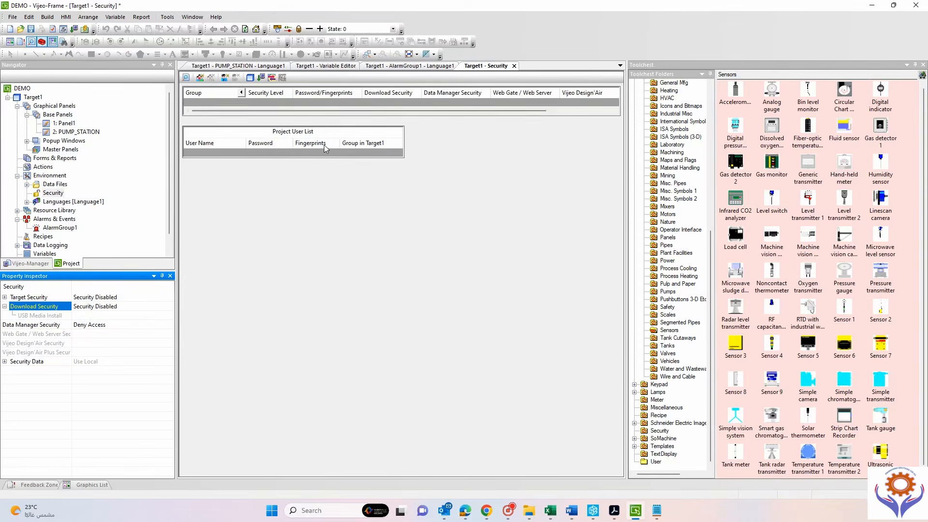
Set both Download Security and USB Media Install to Use Security and acknowledge the credentials reminder.
mouse_move(120, 309)
click(169, 308)
click(118, 324)
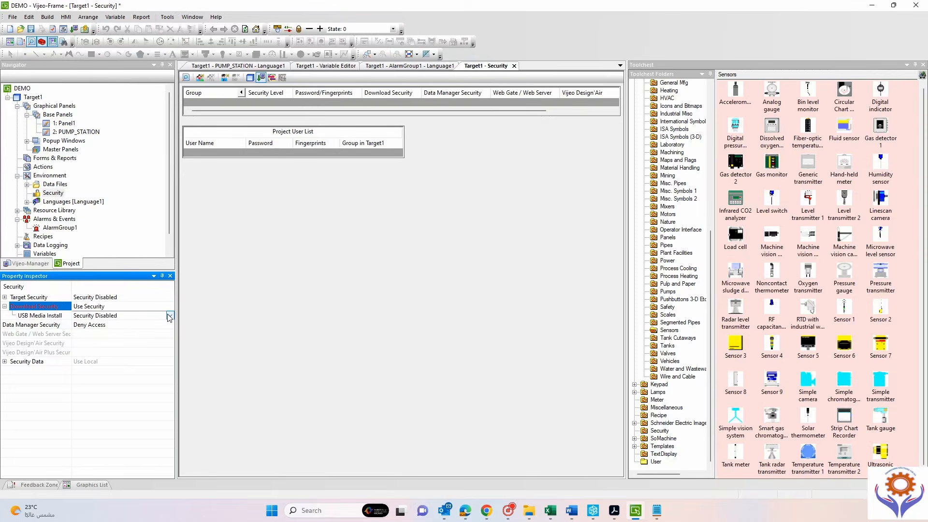
click(168, 315)
click(109, 334)
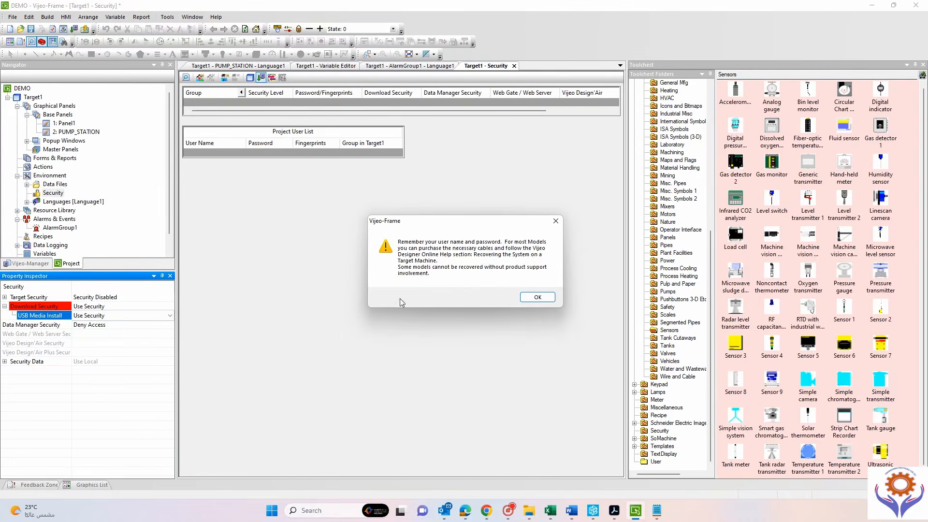
click(532, 295)
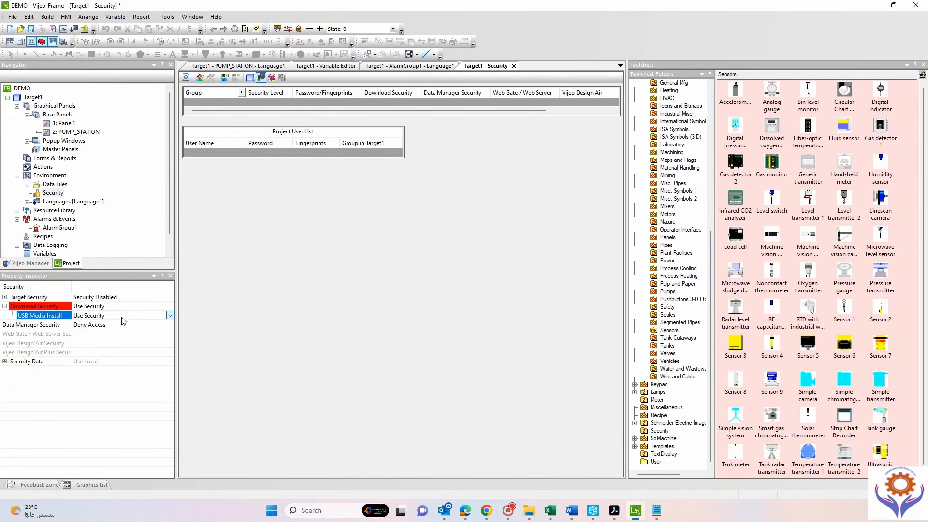
Set Download Security back to Security Disabled and expand the Target Security settings.
click(151, 310)
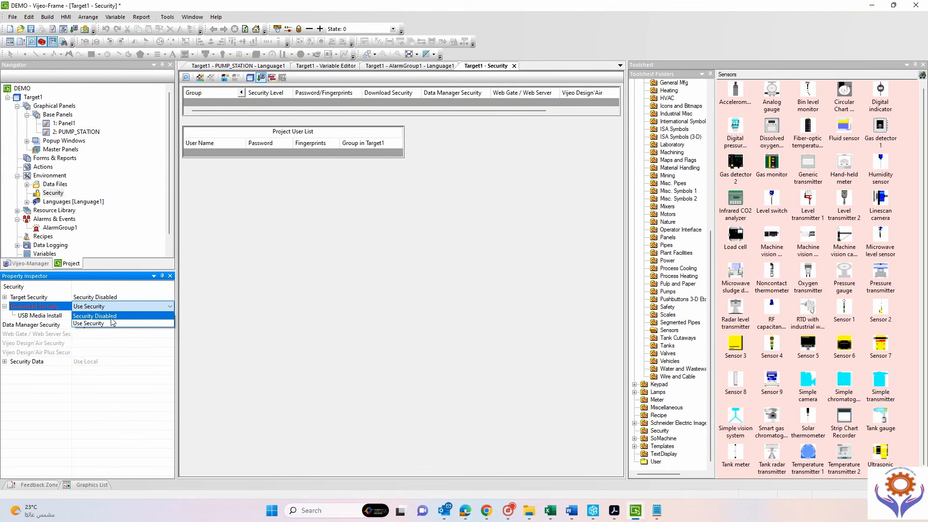
click(151, 316)
click(5, 298)
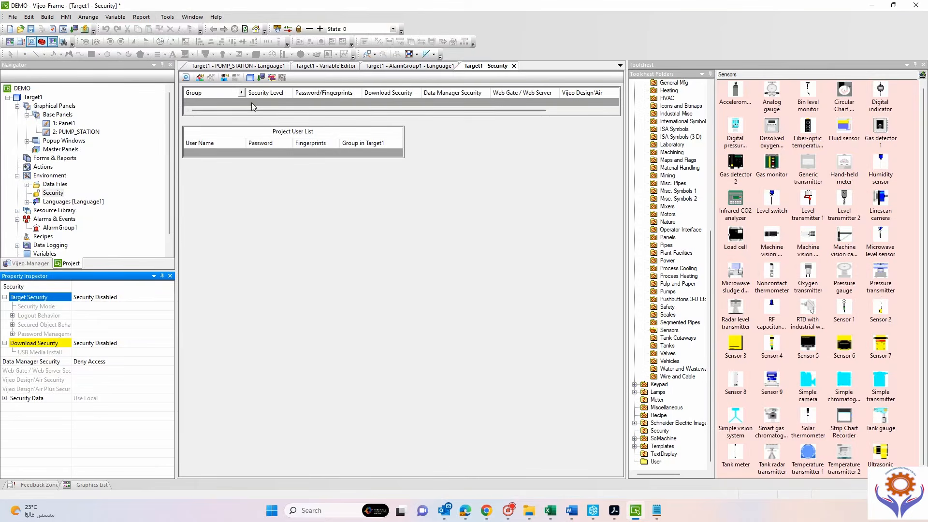
Add a security group and go through its security level, data manager, web server and Vijeo Design'Air permissions.
click(200, 78)
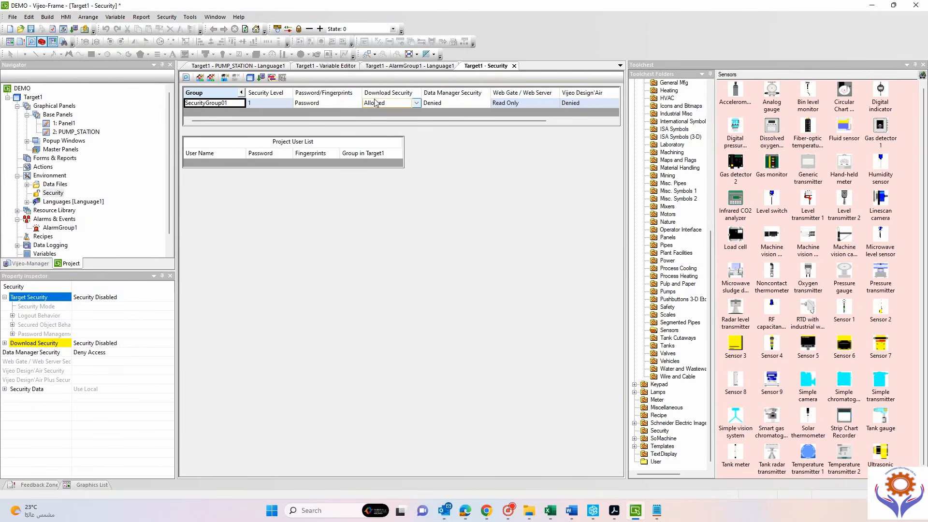
click(429, 104)
click(527, 102)
click(592, 103)
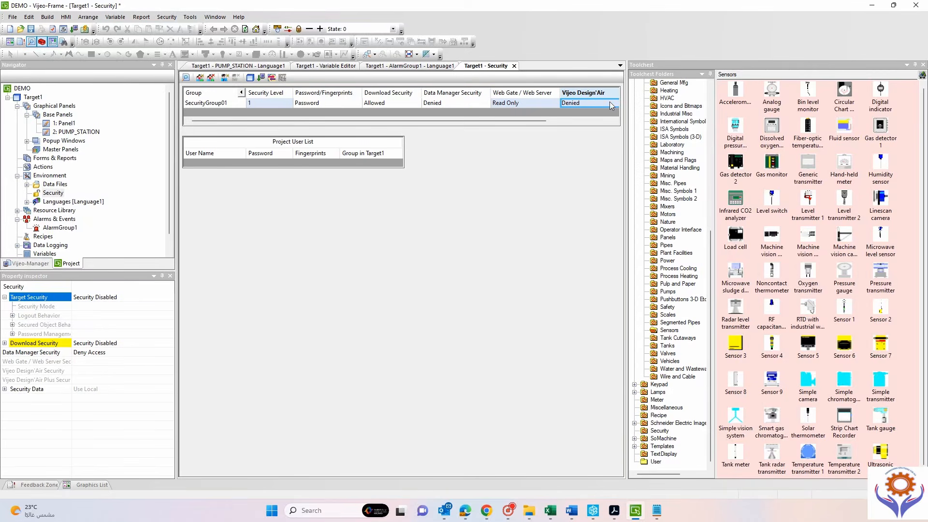
click(274, 103)
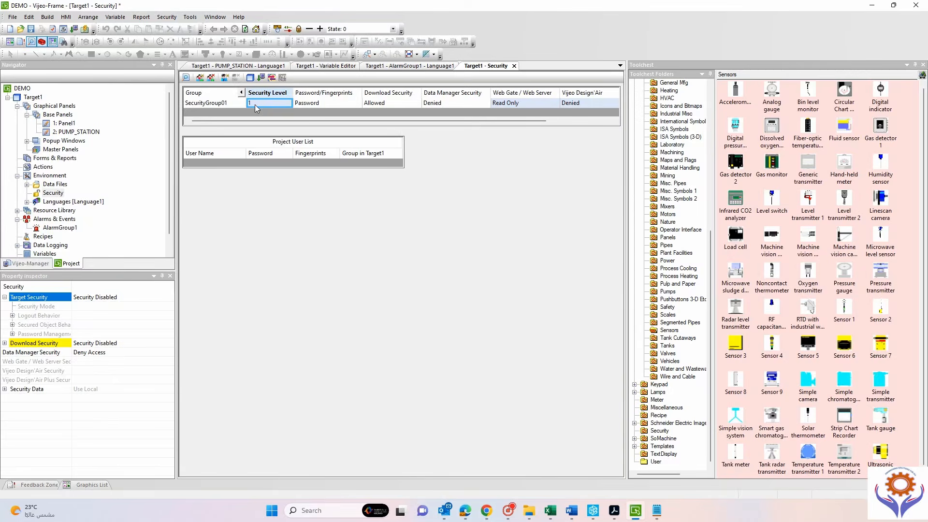
click(210, 102)
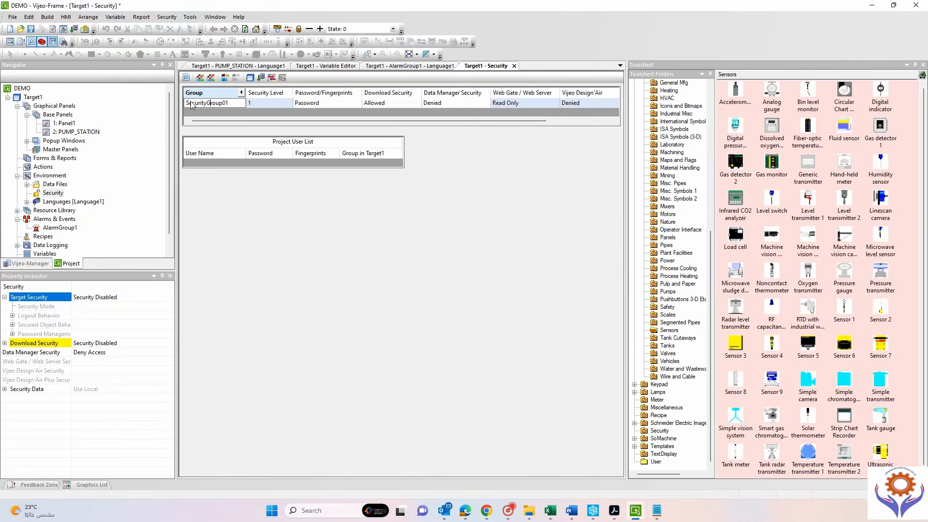
click(261, 104)
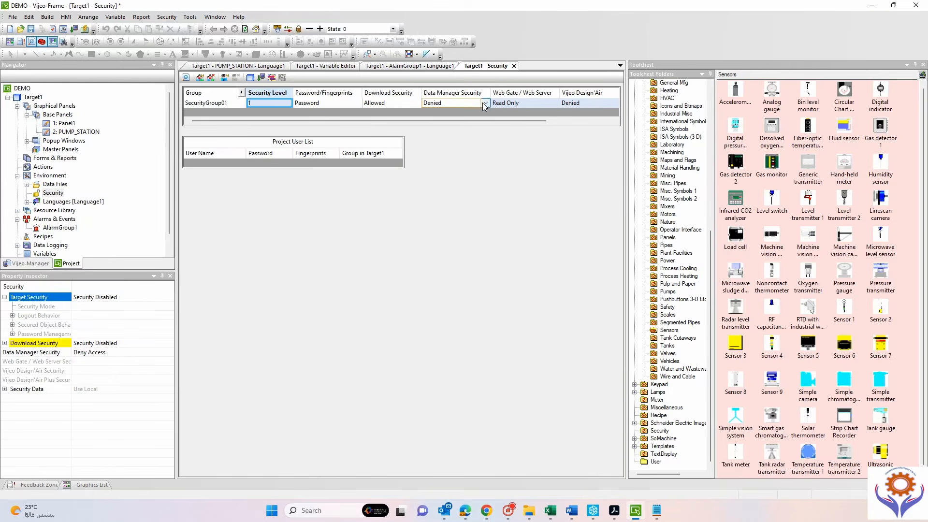
Create the user Admin in SecurityGroup01, entering and confirming the account password and leaving fingerprints off.
click(225, 78)
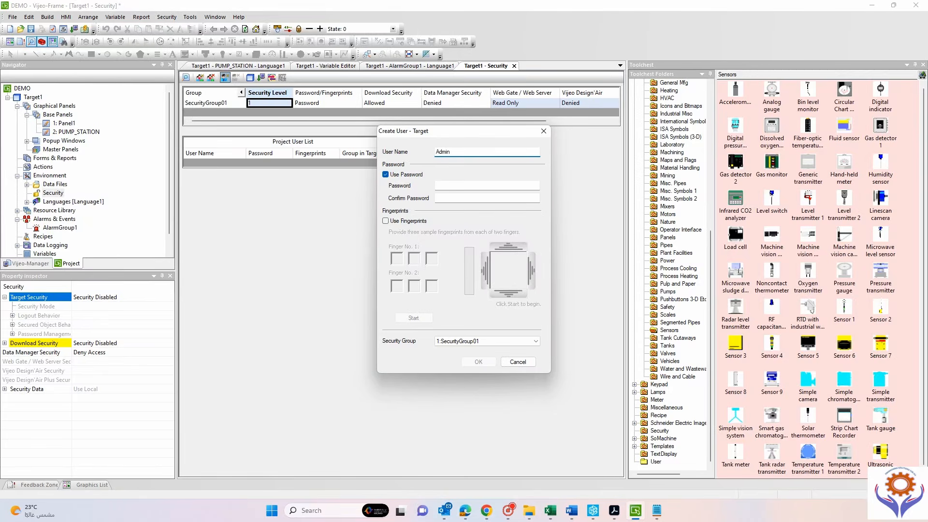
click(464, 186)
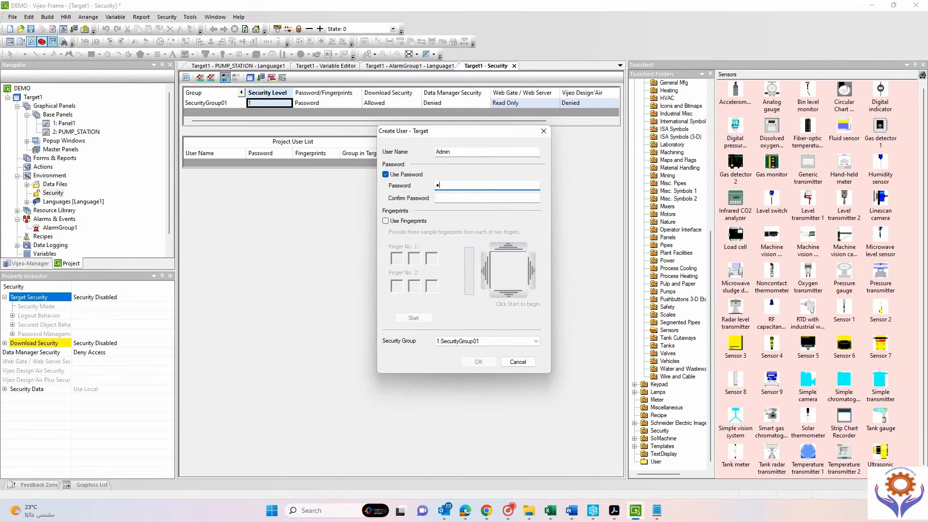
click(457, 199)
text(••••)
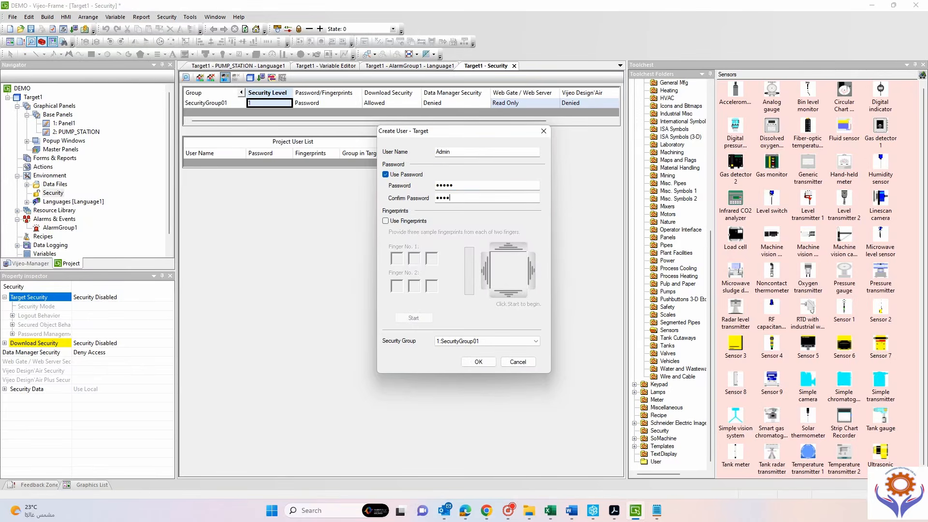
click(386, 221)
click(385, 221)
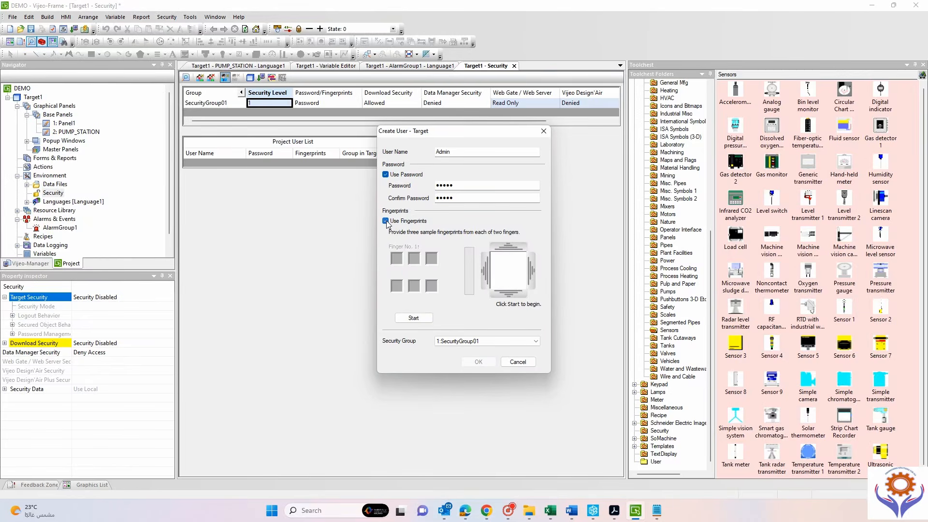
click(535, 342)
click(537, 343)
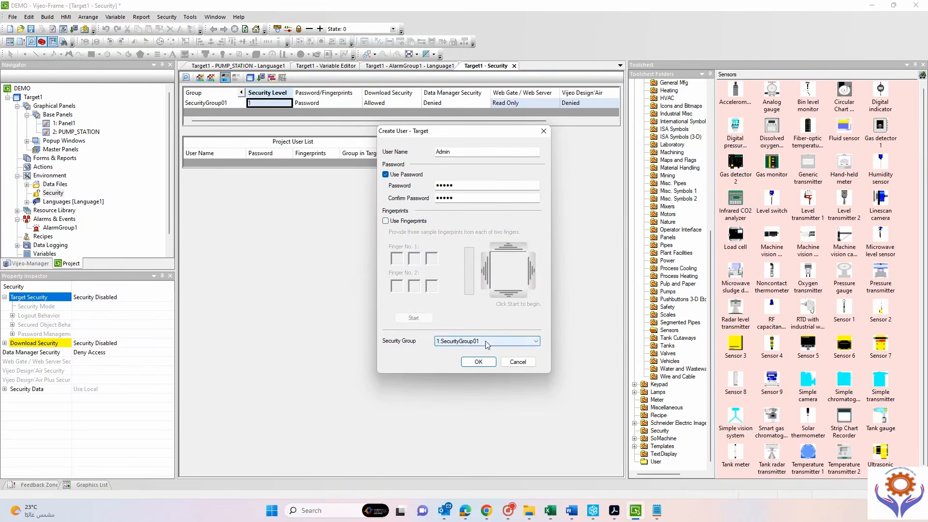
click(477, 362)
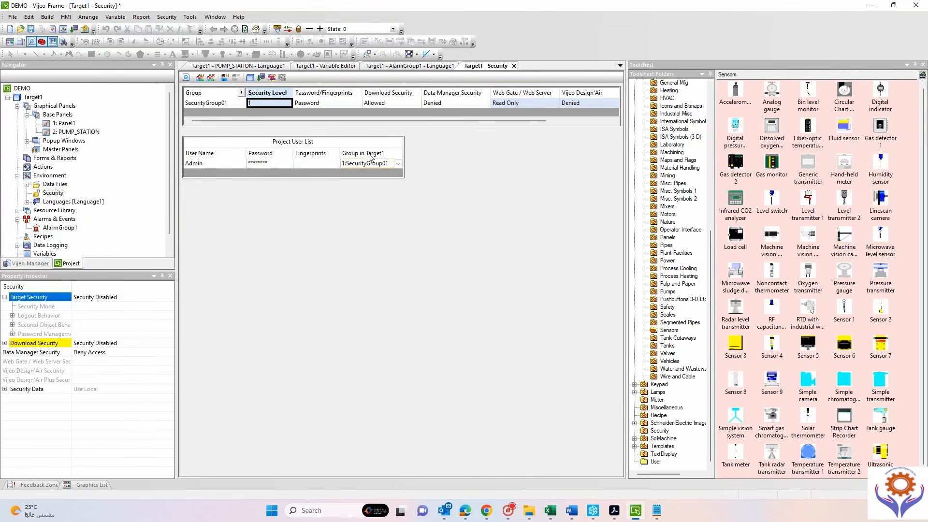
Set SecurityGroup01's Data Manager Security to Read/Write/Delete and keep its Download Security as Allowed.
click(448, 102)
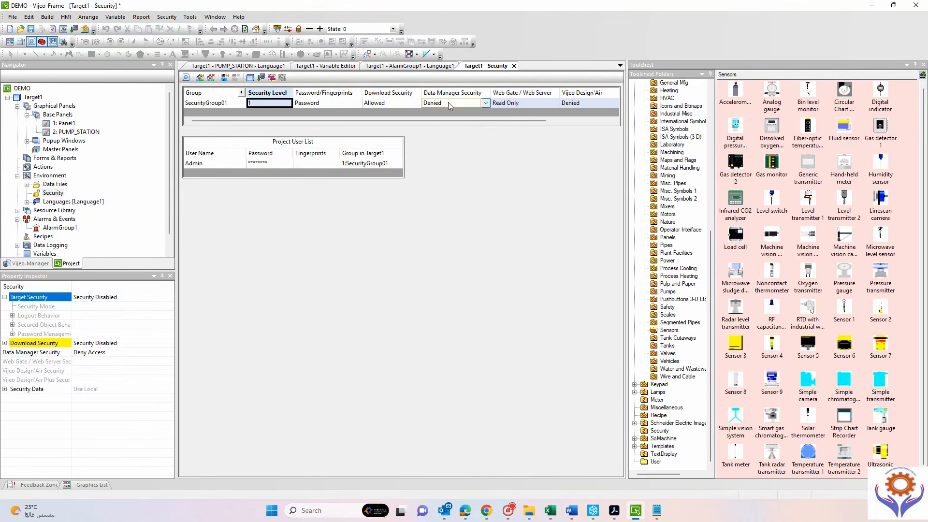
click(486, 102)
click(462, 135)
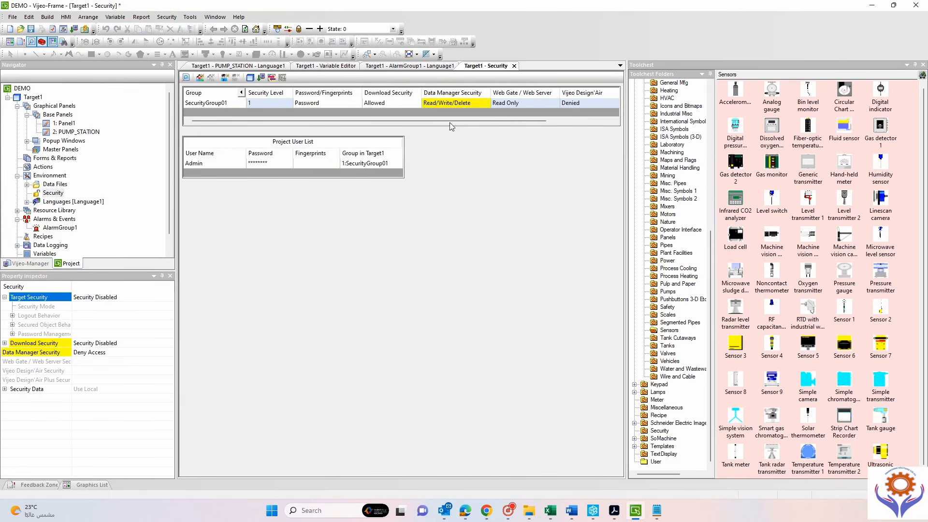
click(413, 105)
click(416, 104)
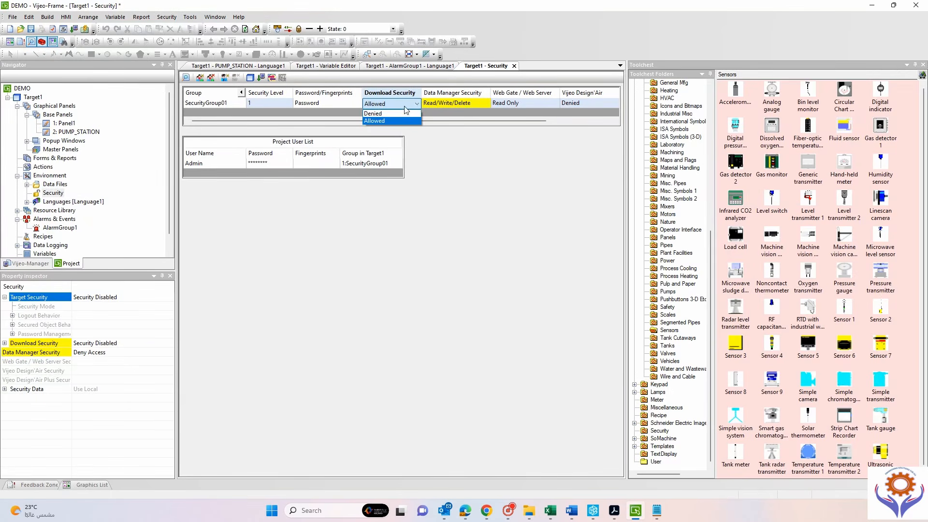
click(387, 122)
click(532, 103)
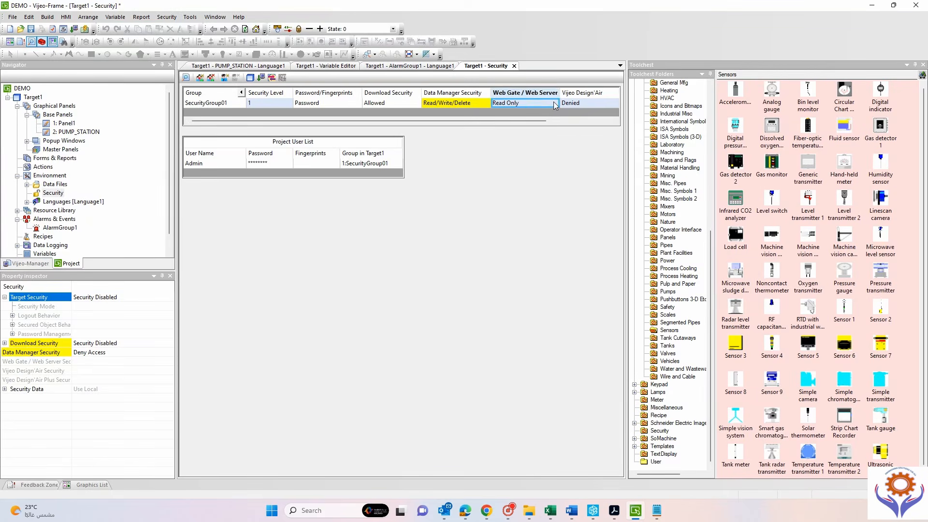
click(581, 101)
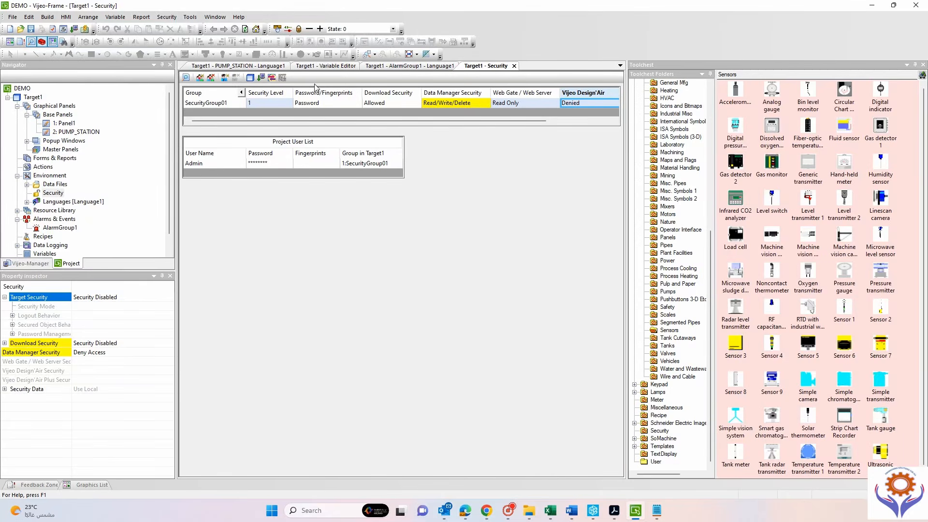
click(65, 17)
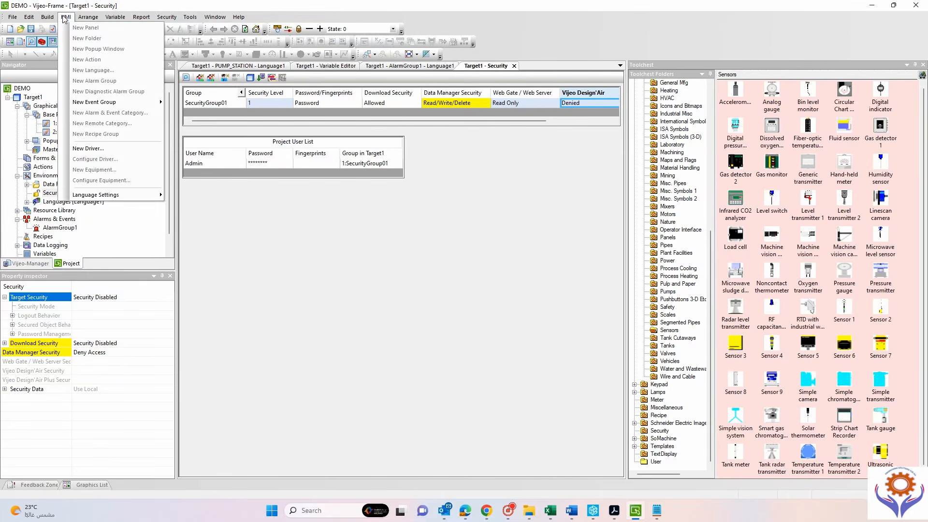
mouse_move(88, 18)
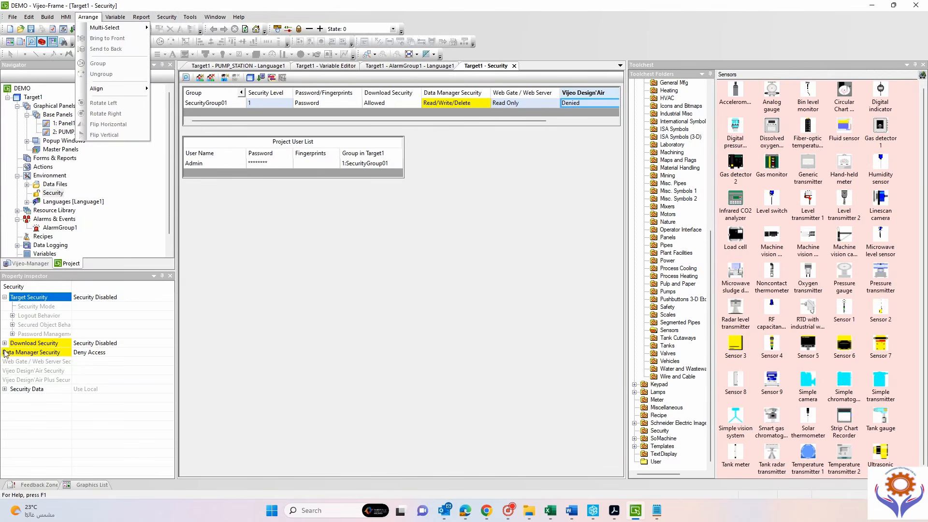
Try Read Only for SecurityGroup01's Data Manager Security, and set it back to Denied.
click(447, 103)
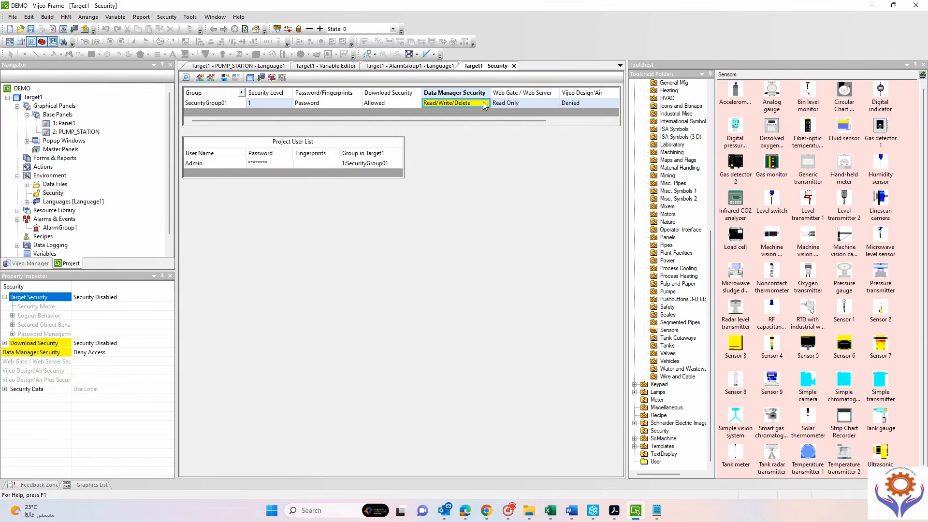
click(449, 104)
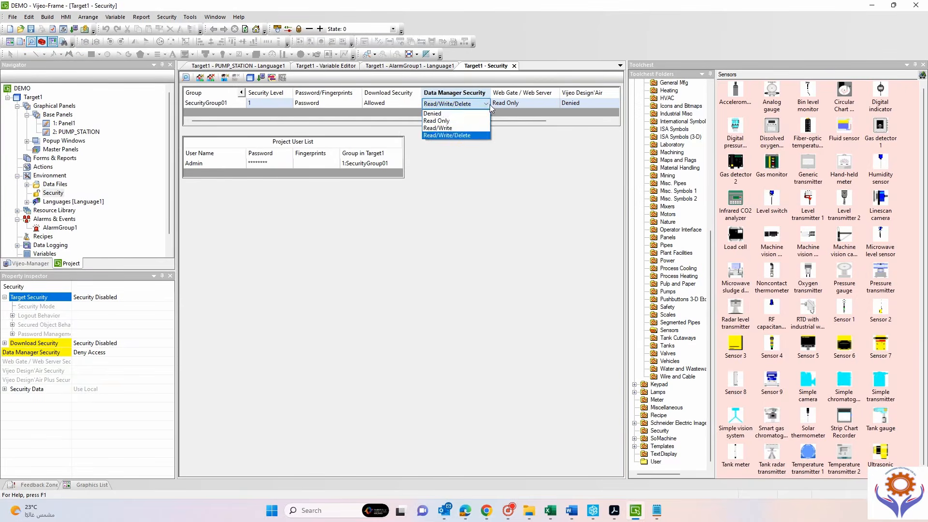
click(448, 121)
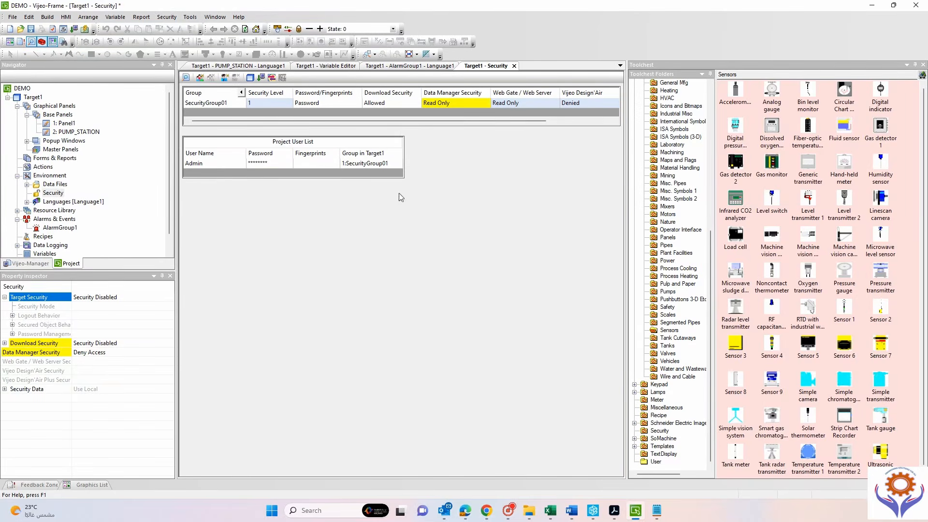
click(447, 103)
click(449, 103)
click(443, 114)
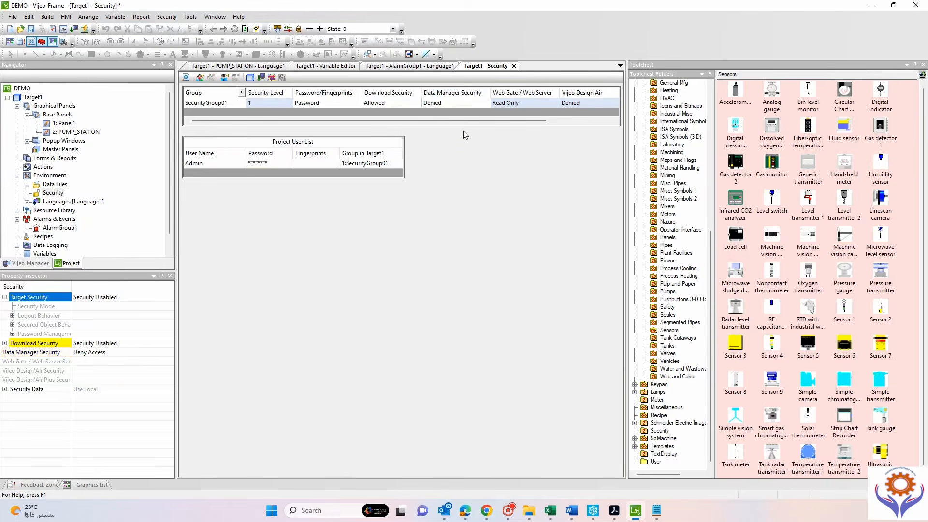
click(487, 105)
click(488, 105)
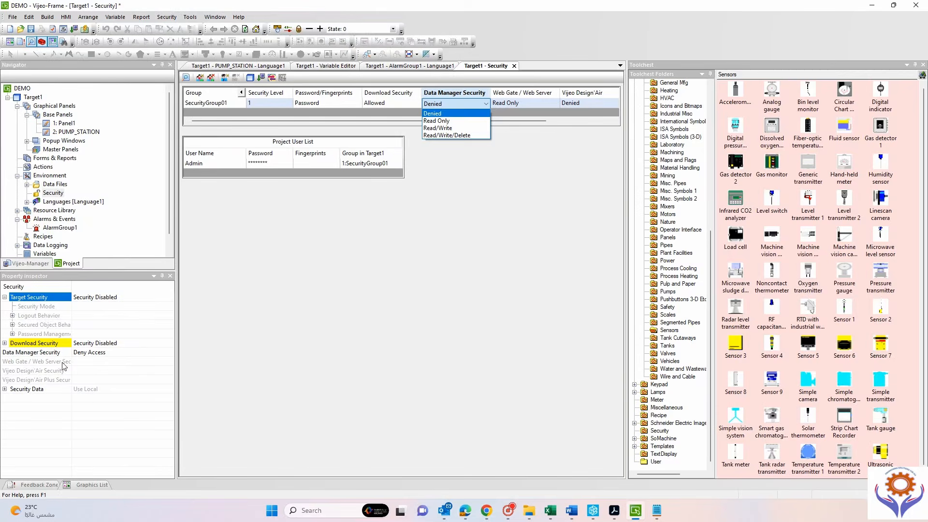
click(343, 276)
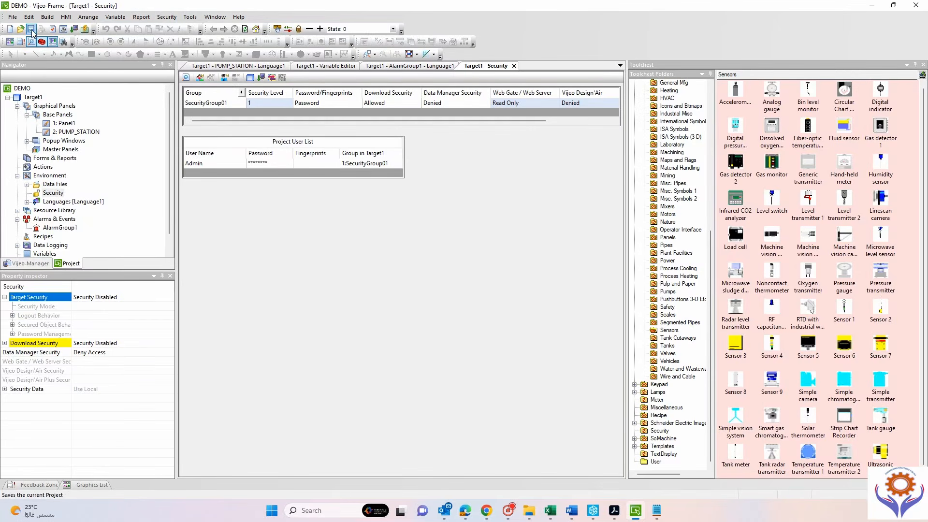
Save and build the whole project, and open the Download Security setting from warning 2131.
click(51, 18)
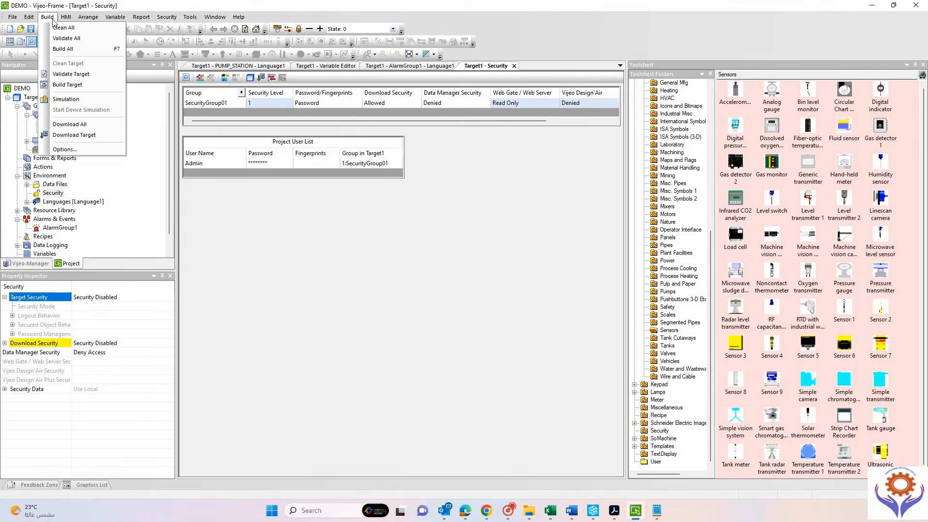
click(63, 49)
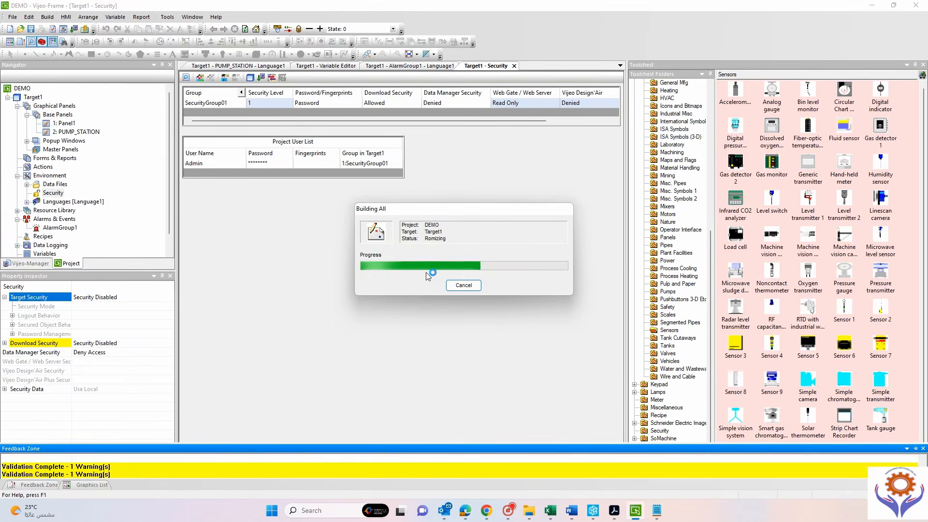
scroll(87, 389, up, 3)
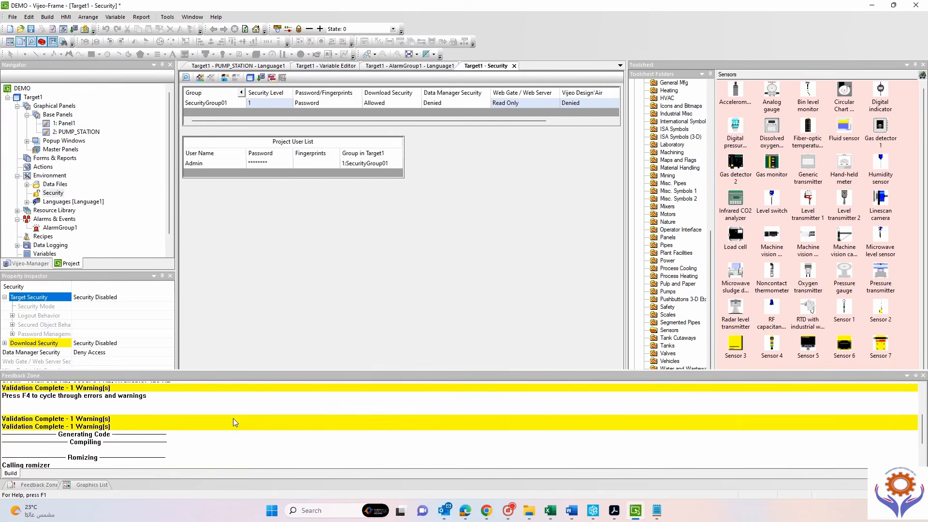
double_click(126, 403)
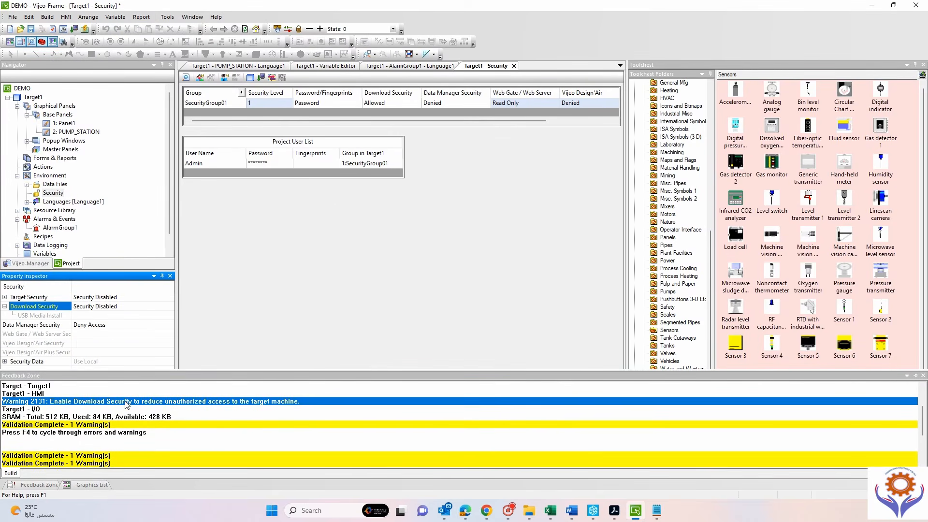
Set Target Security to Use Security in the target's security properties.
click(5, 306)
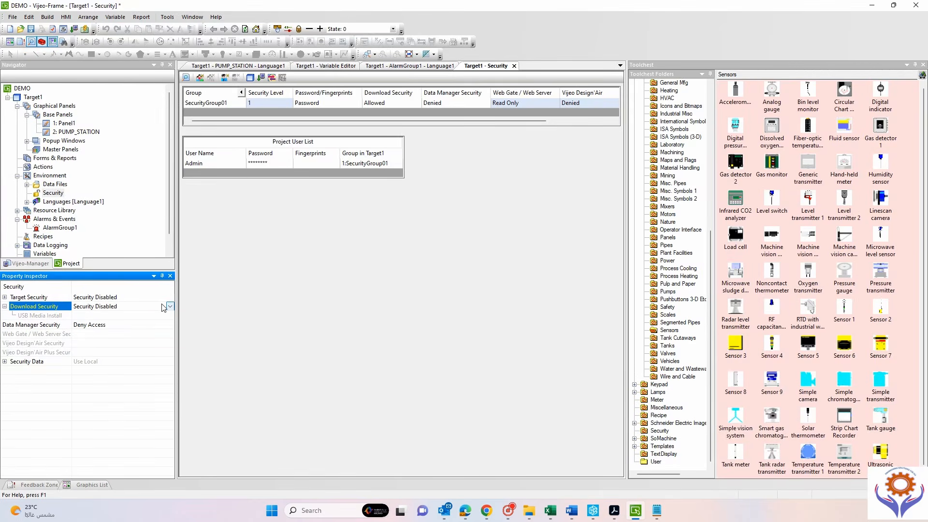
click(5, 297)
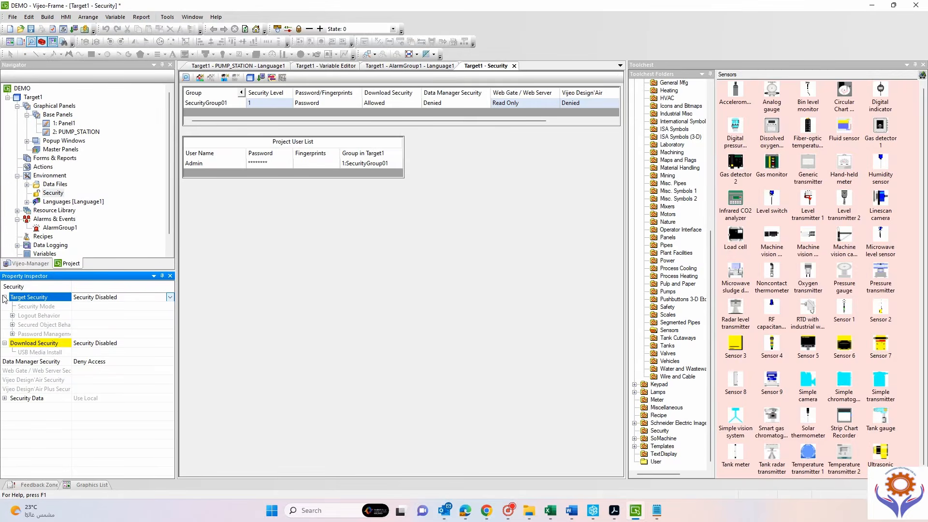
click(12, 315)
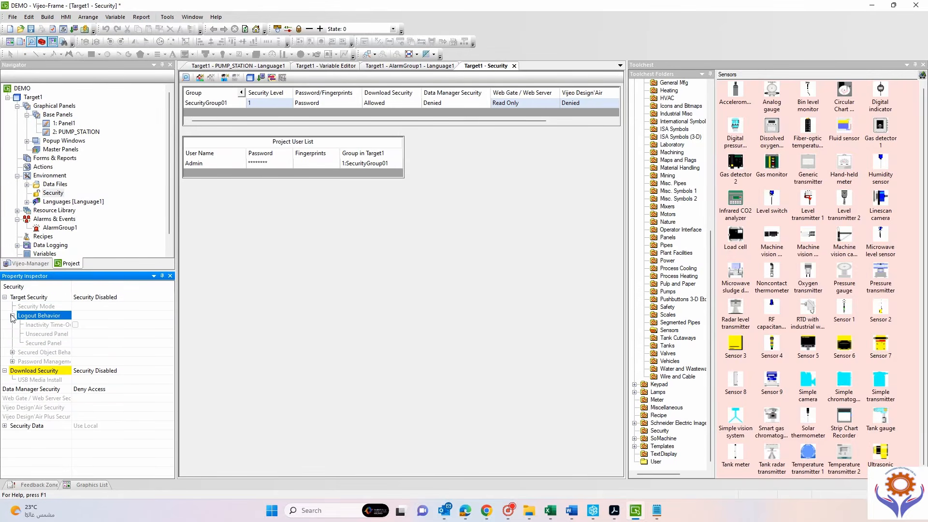
click(12, 315)
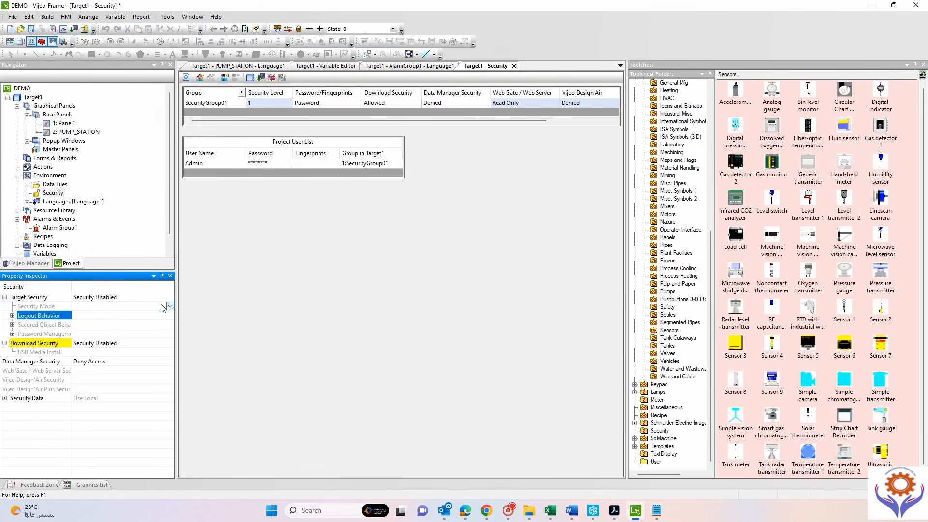
click(171, 308)
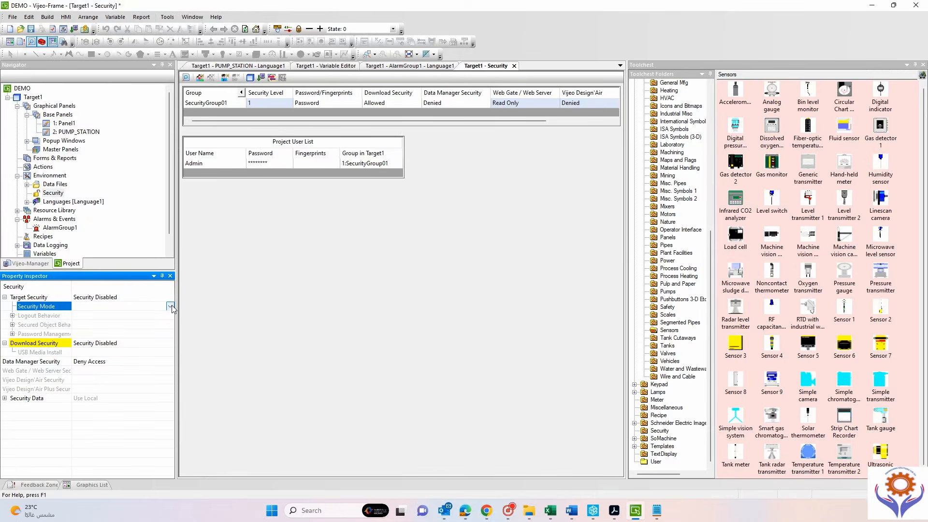
click(170, 297)
click(170, 297)
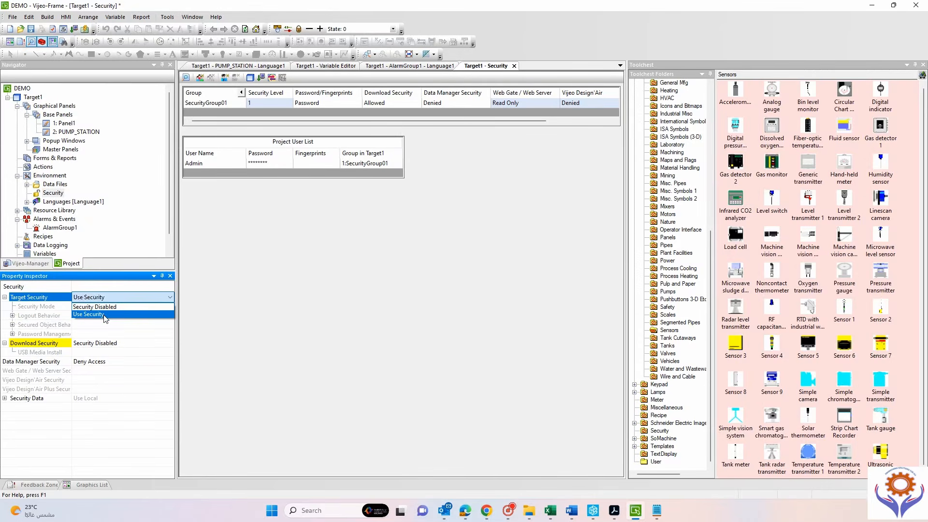
click(104, 315)
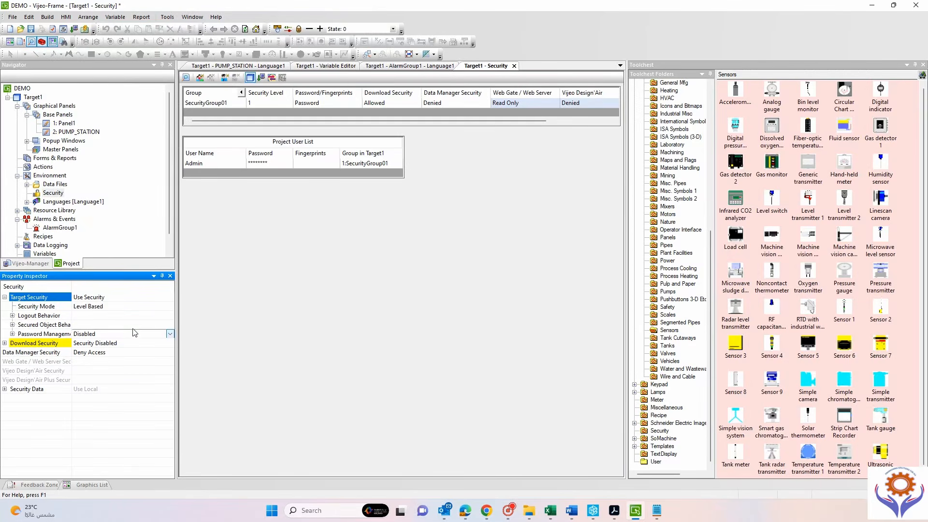
Build the whole project and open the setting behind the Web Gate security warning.
click(47, 16)
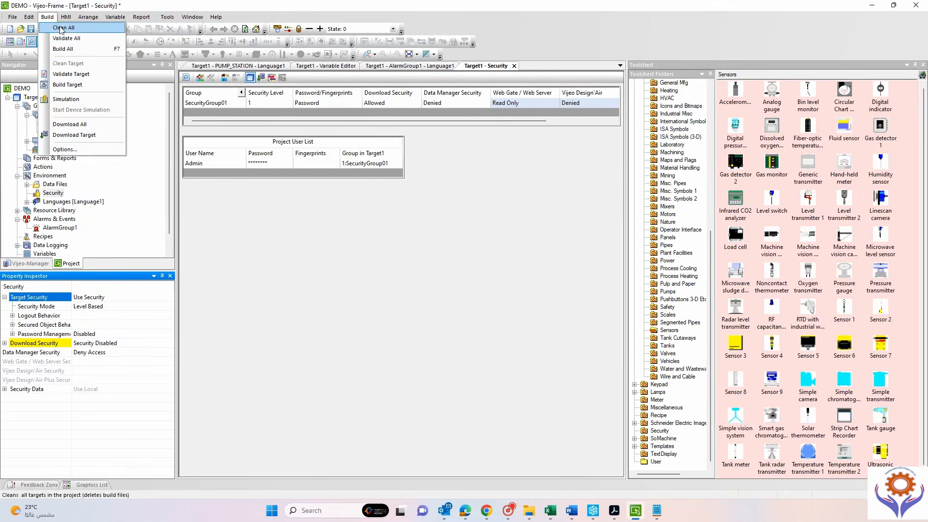
click(63, 49)
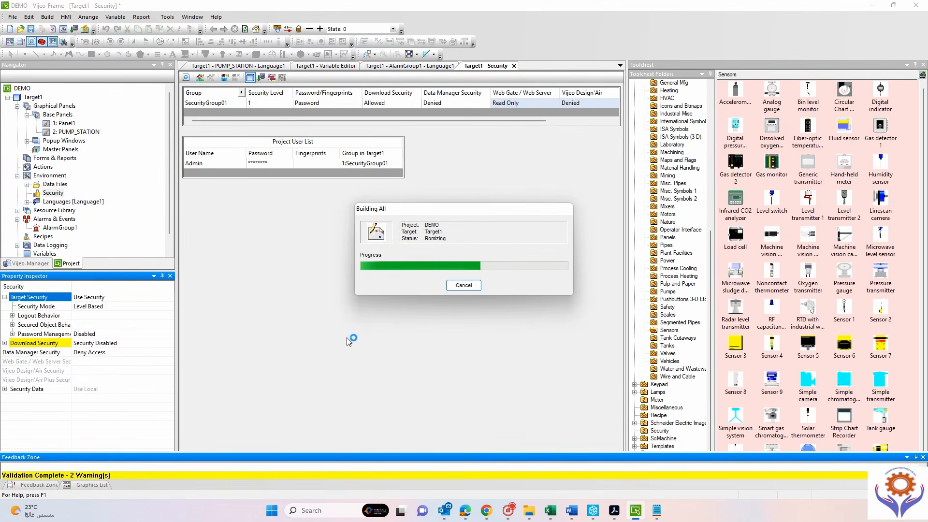
scroll(196, 425, up, 3)
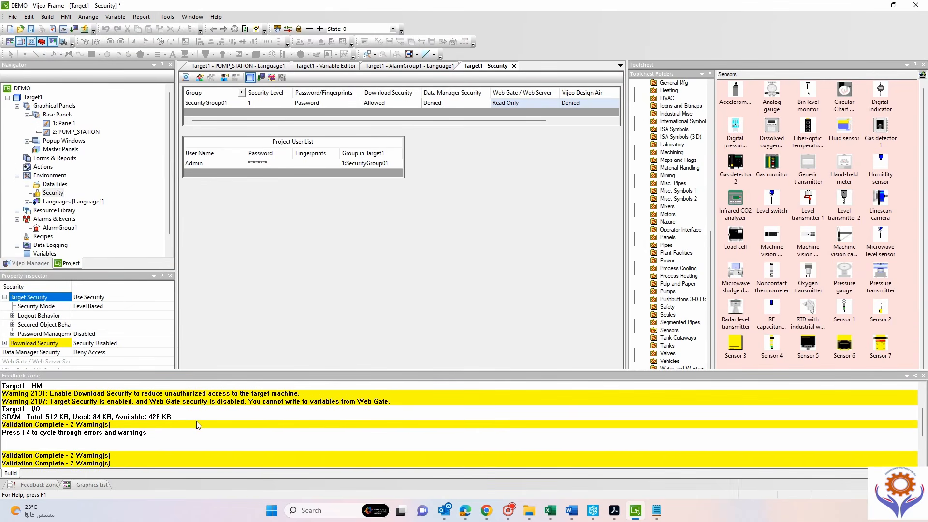
double_click(196, 404)
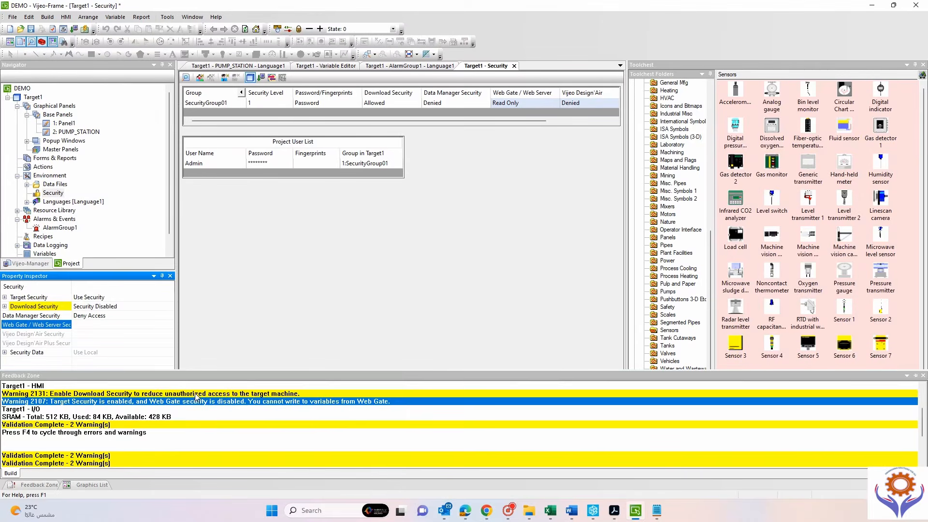
Set Target Security back to Security Disabled.
click(17, 298)
click(5, 305)
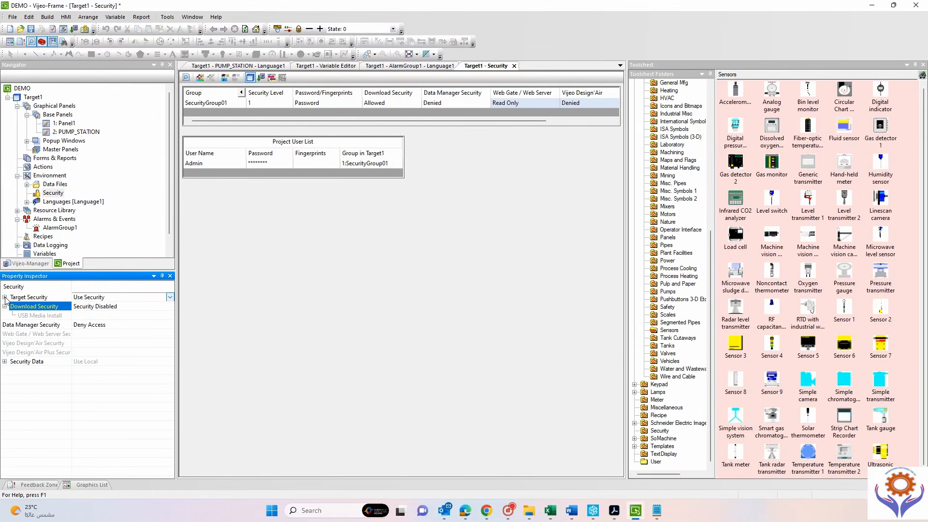
click(4, 297)
click(170, 297)
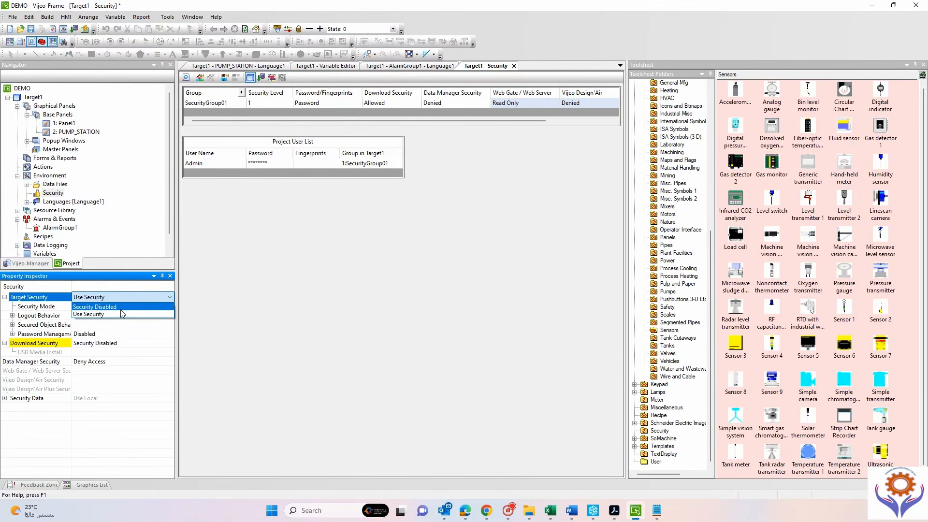
click(116, 309)
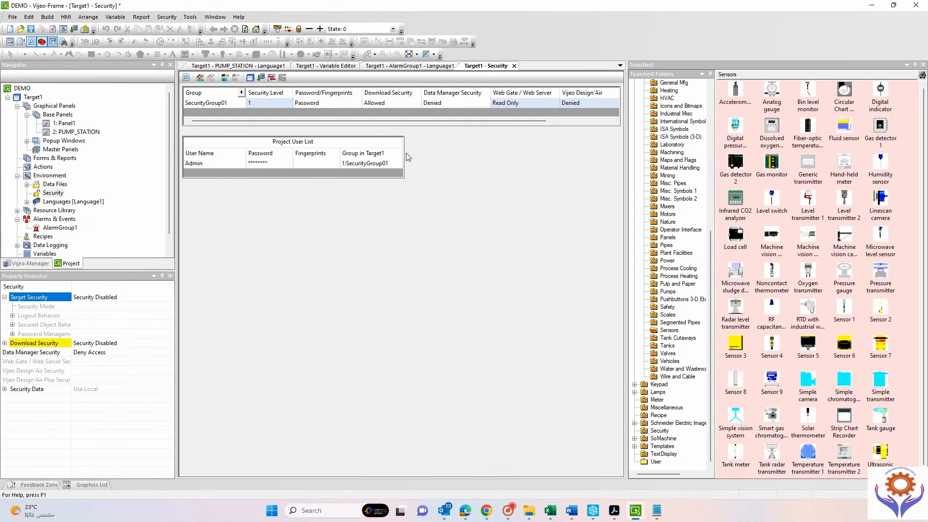
Add a second security group at level 1, keeping its Download Security as Allowed and Data Manager Security as Denied.
click(200, 78)
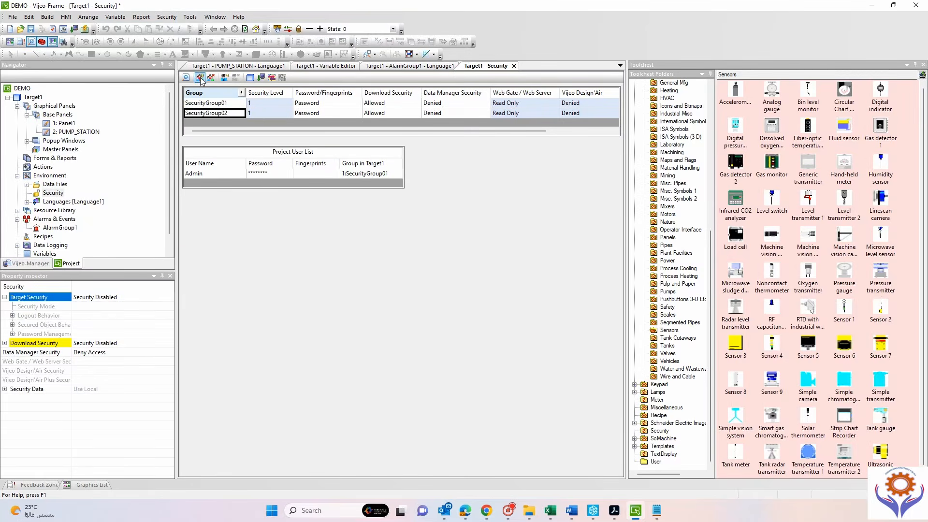
click(260, 114)
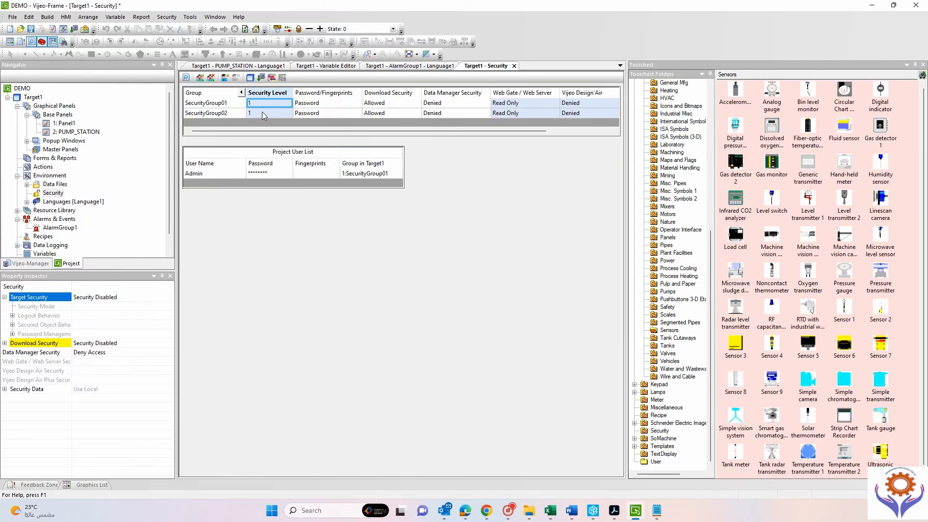
click(399, 113)
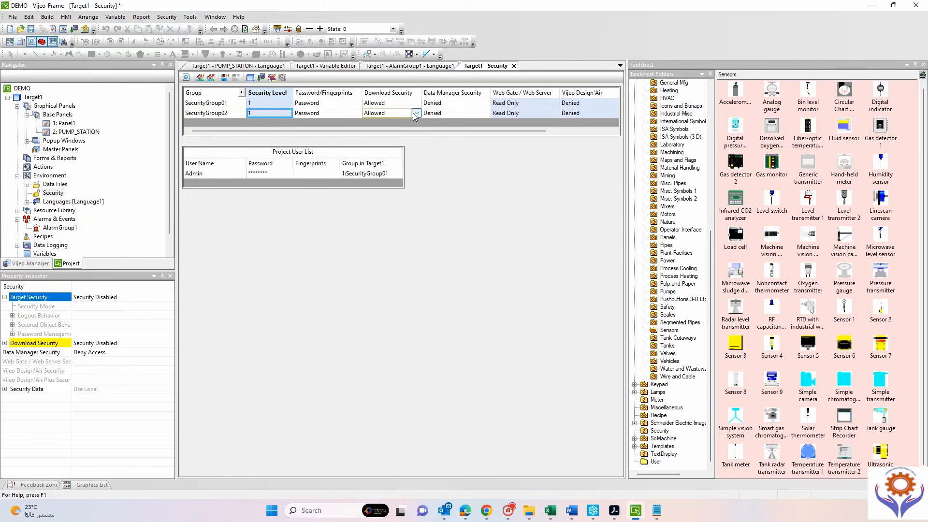
click(415, 114)
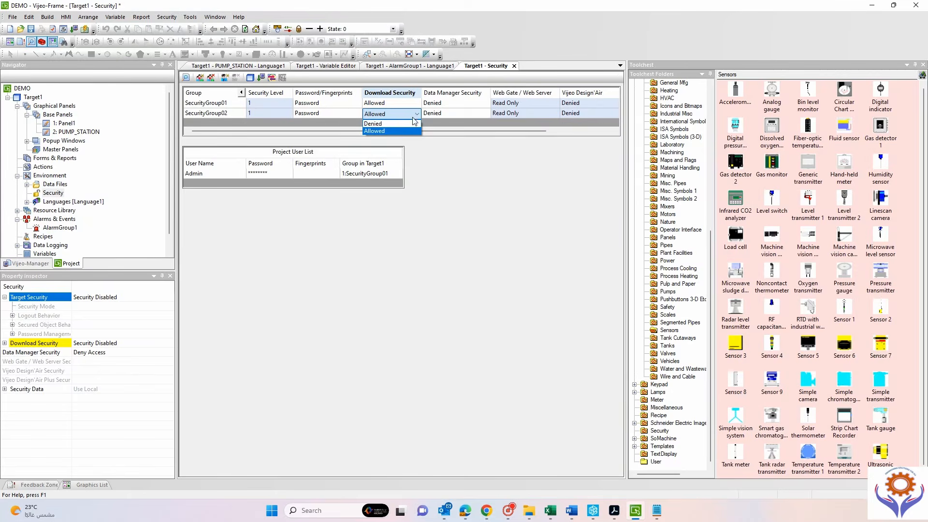
click(470, 114)
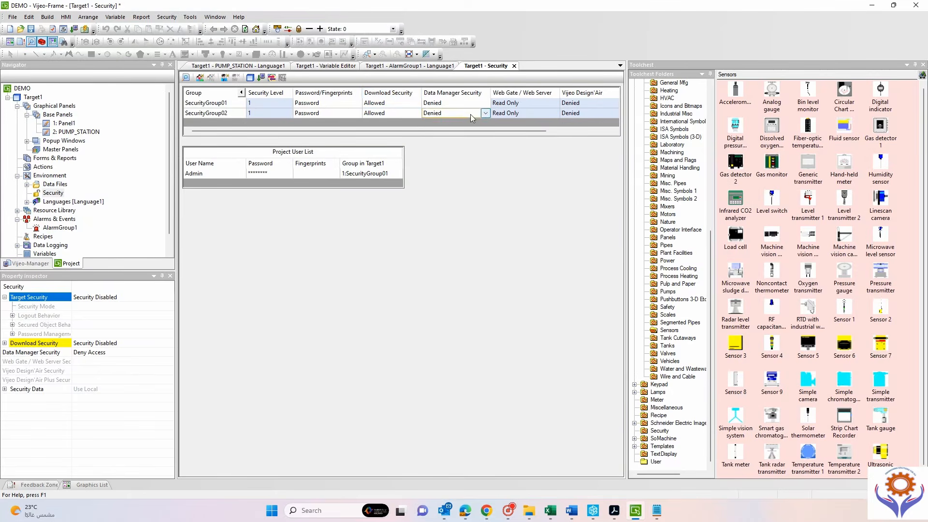
click(485, 114)
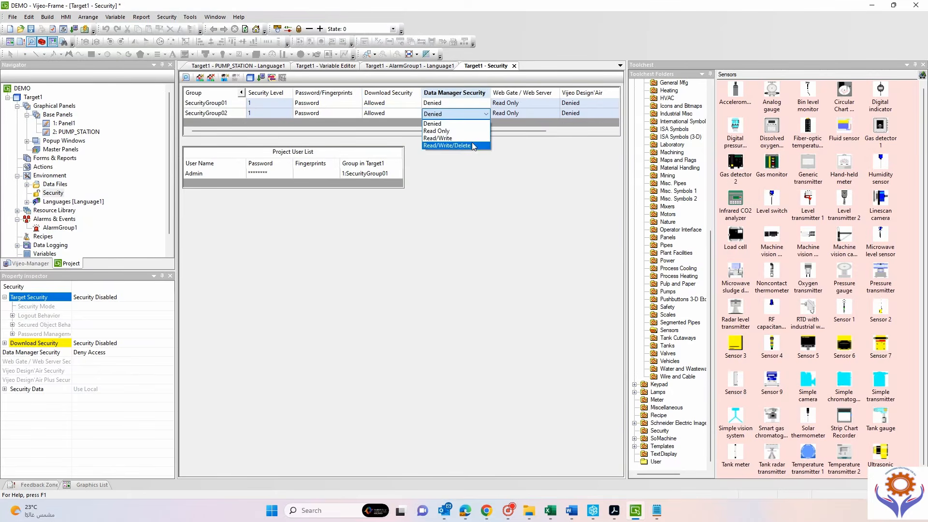
click(538, 121)
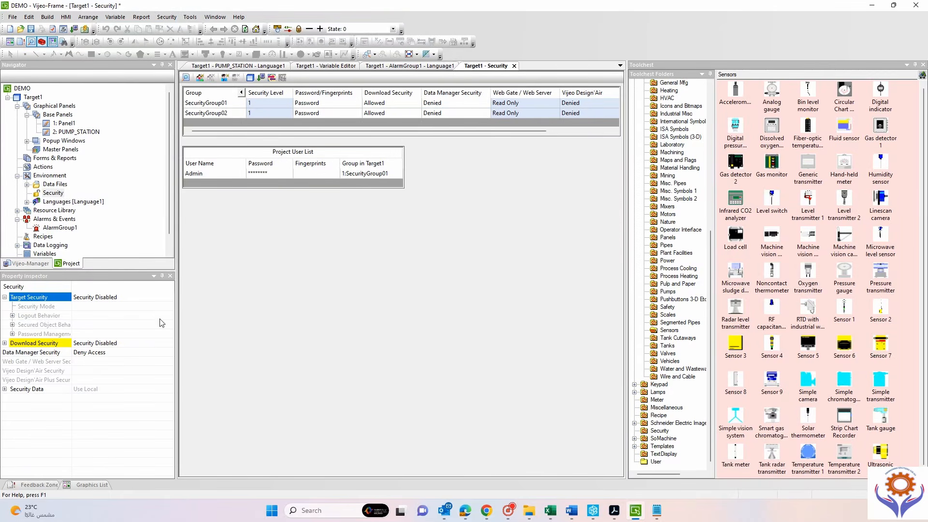
Set Download Security to Use Security and its USB Media Install option to Security Disabled.
click(4, 389)
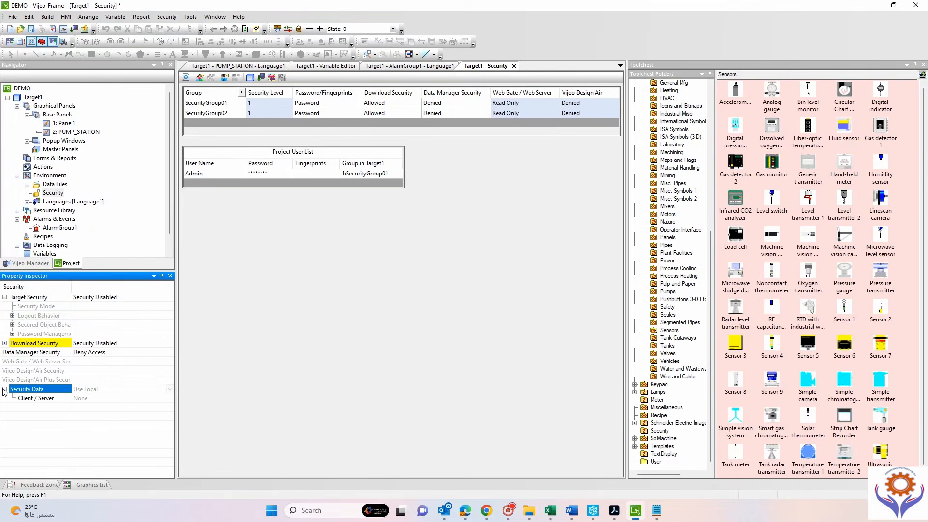
click(5, 389)
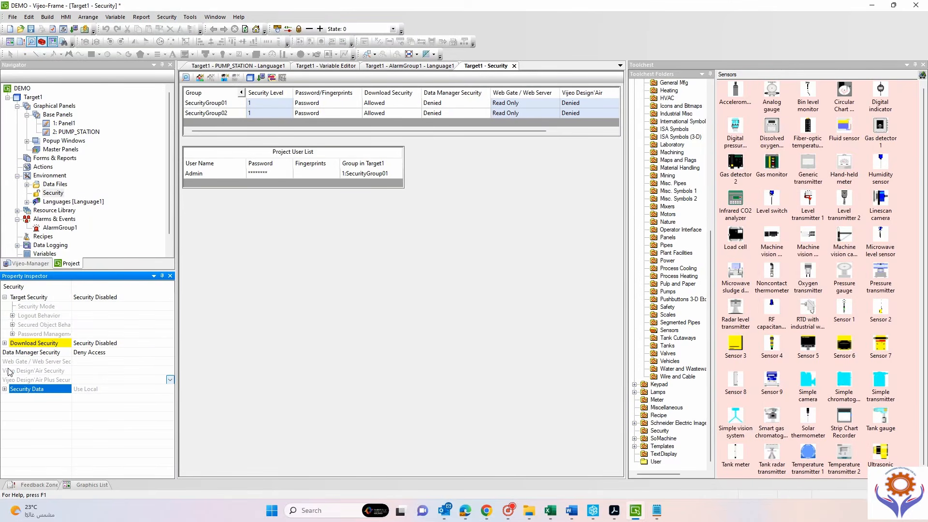
click(4, 343)
click(170, 343)
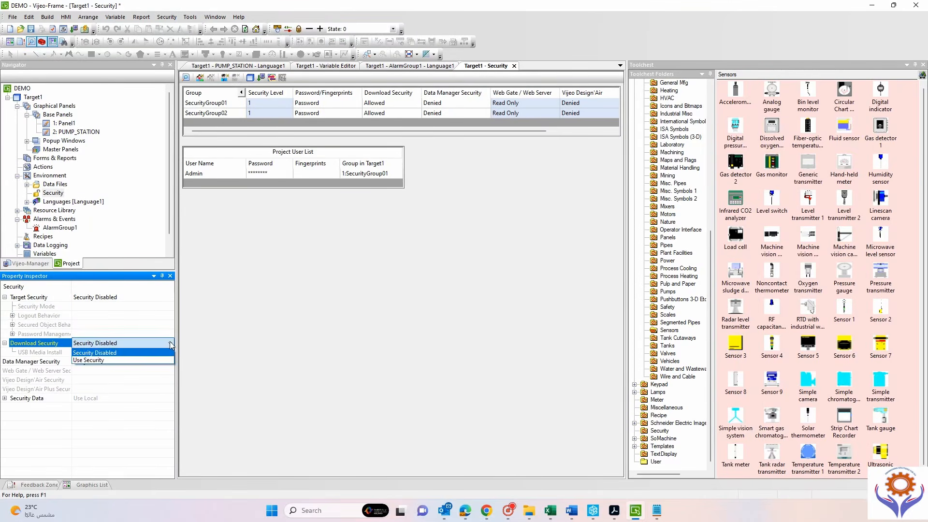
click(170, 343)
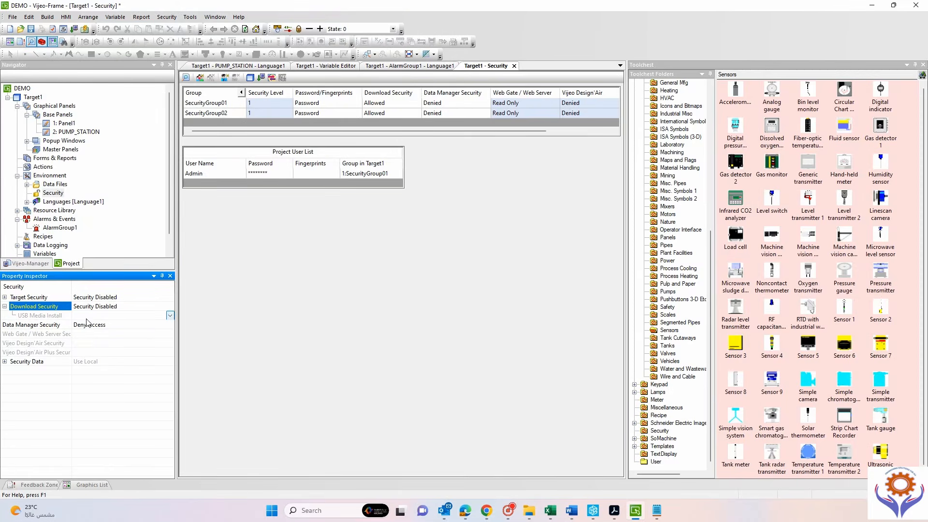
click(170, 307)
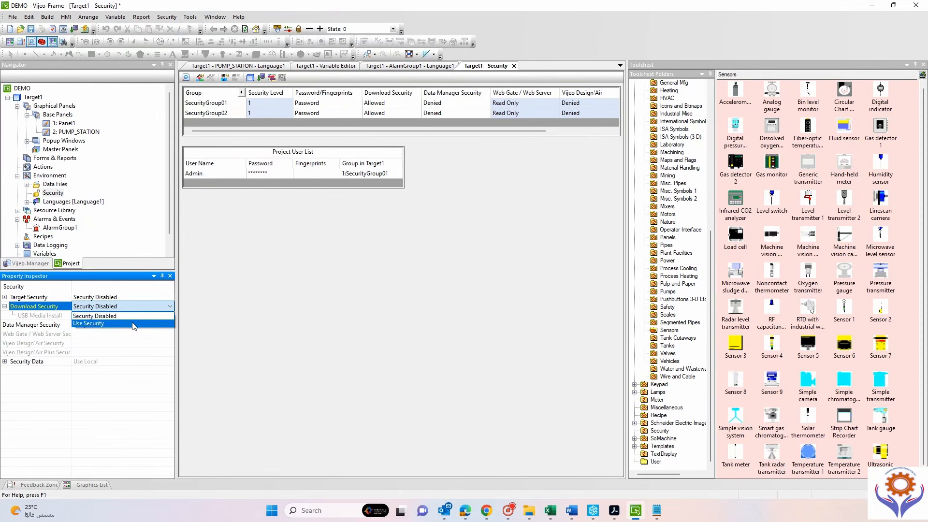
click(111, 321)
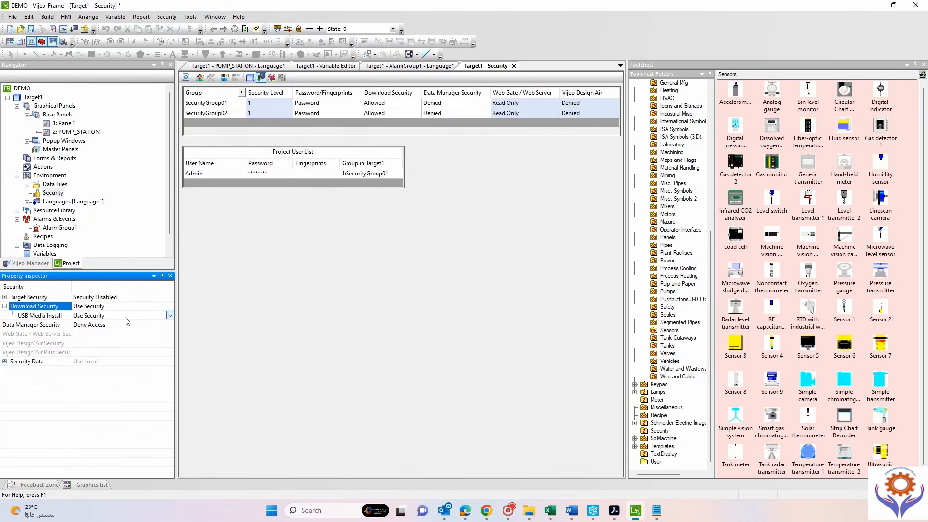
click(169, 316)
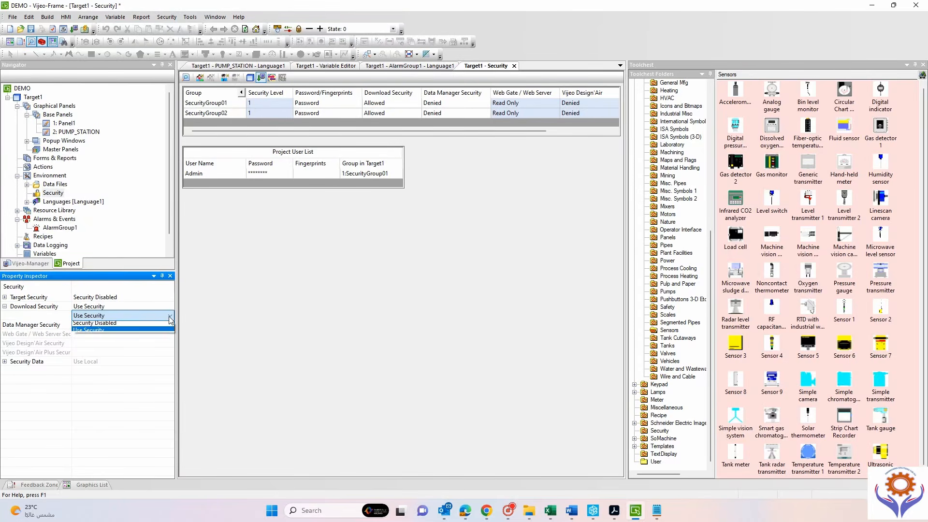
click(111, 326)
click(228, 326)
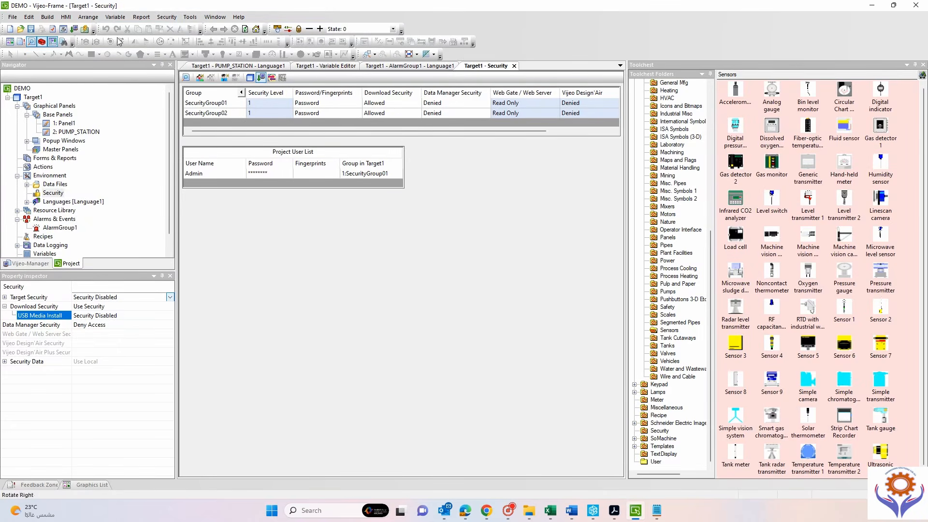
Build the whole project, check the build log, and return to the PUMP_STATION panel.
click(88, 17)
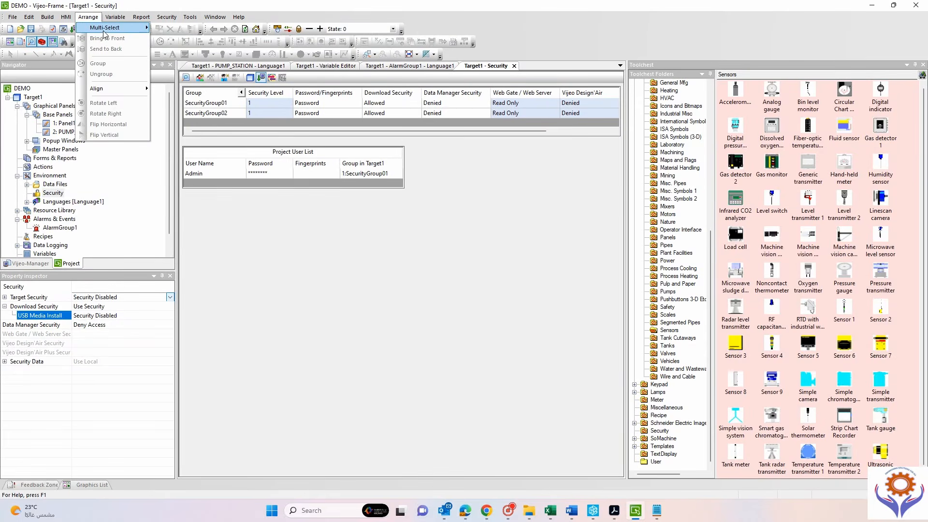
mouse_move(114, 19)
mouse_move(50, 18)
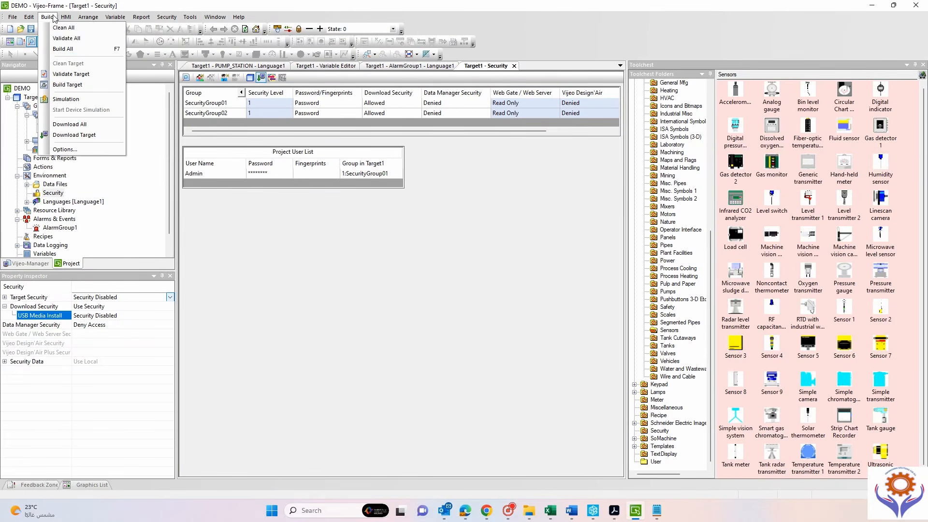
click(70, 47)
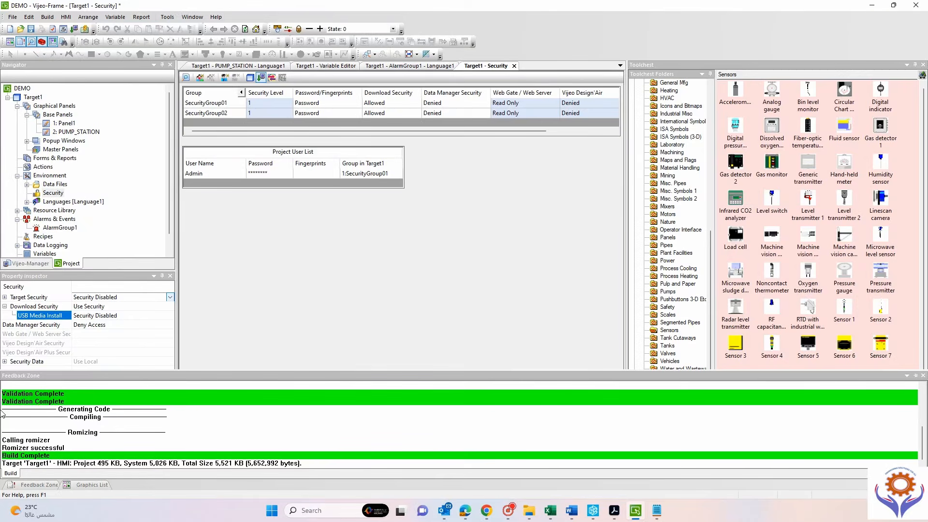
scroll(208, 429, up, 3)
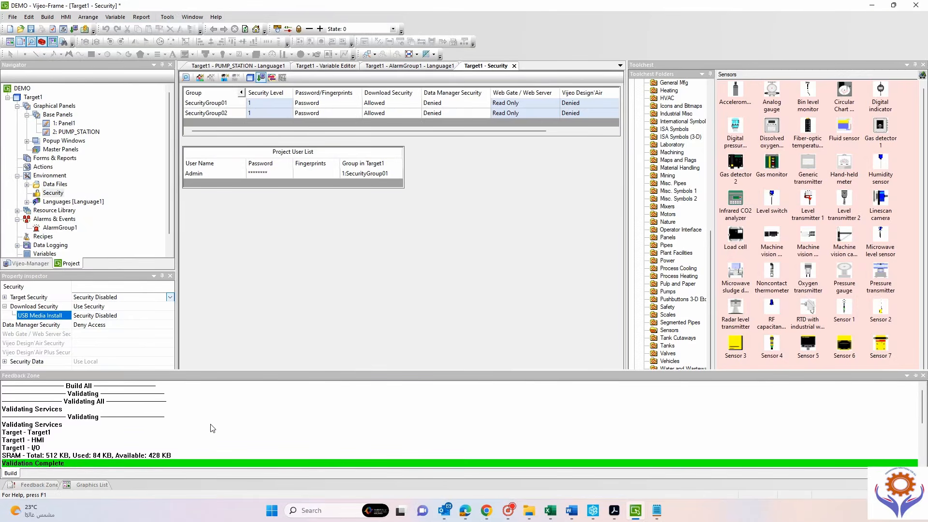
scroll(89, 425, down, 2)
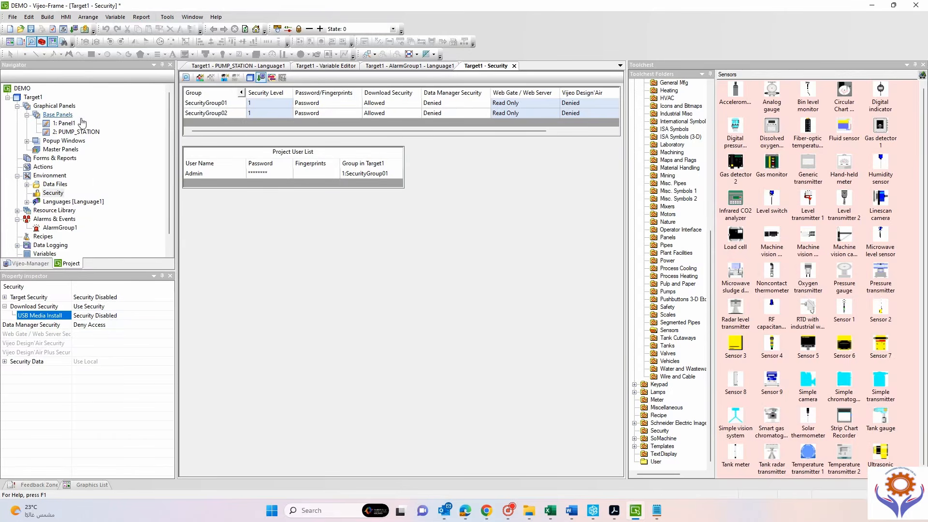
click(265, 66)
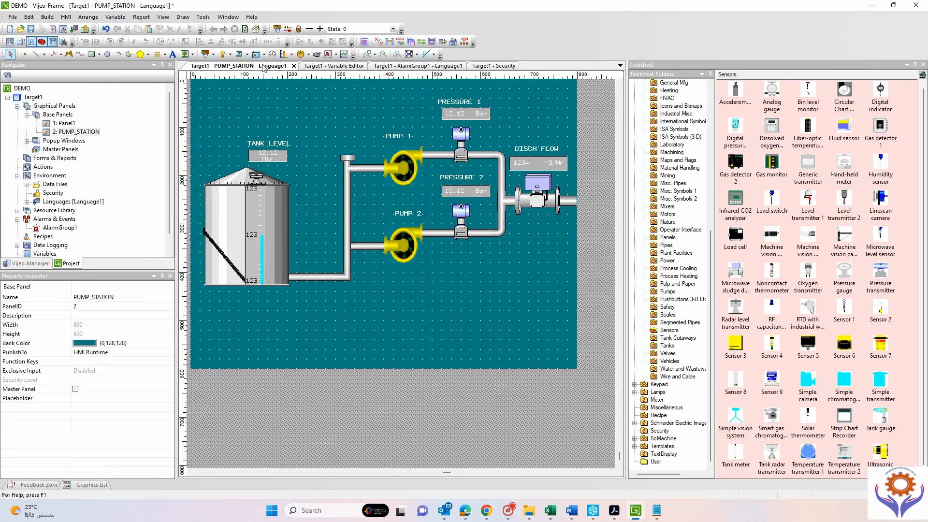
Run the project simulation to check which panel the runtime starts with, and close the runtime window.
click(80, 18)
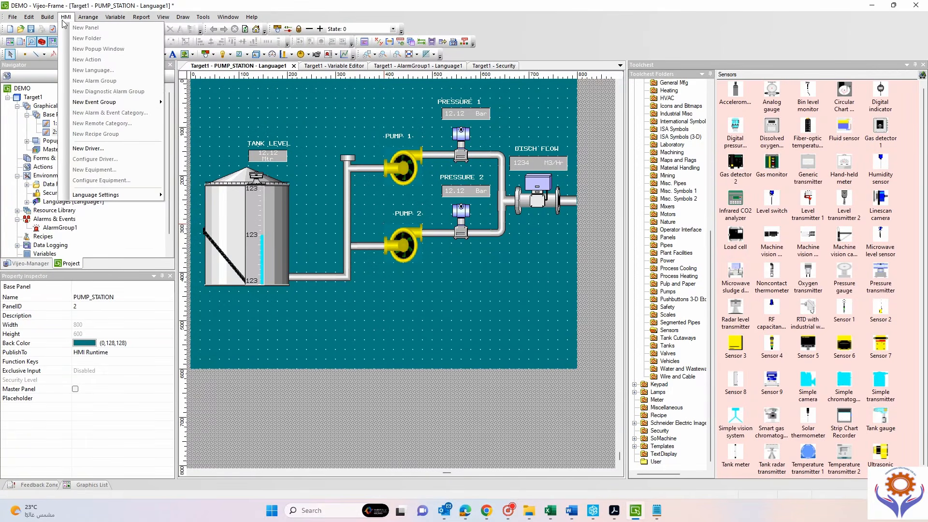
mouse_move(50, 20)
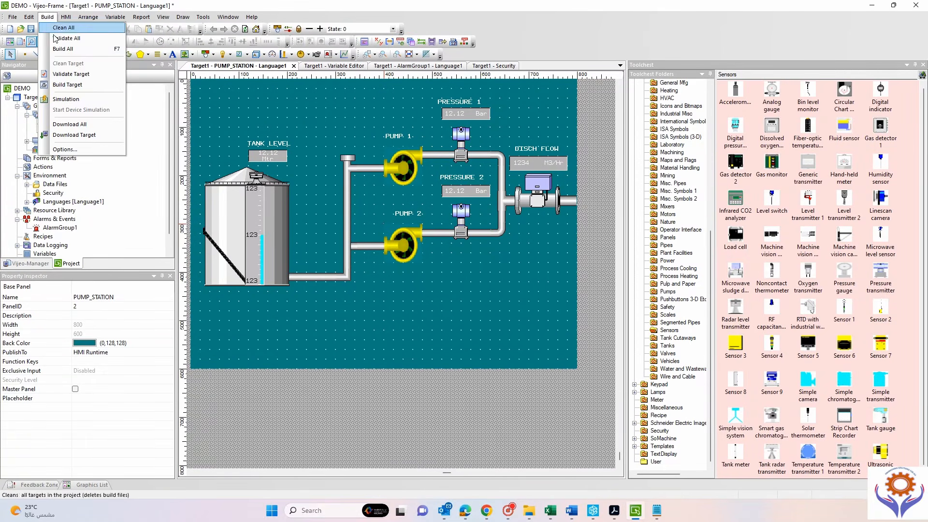
click(73, 99)
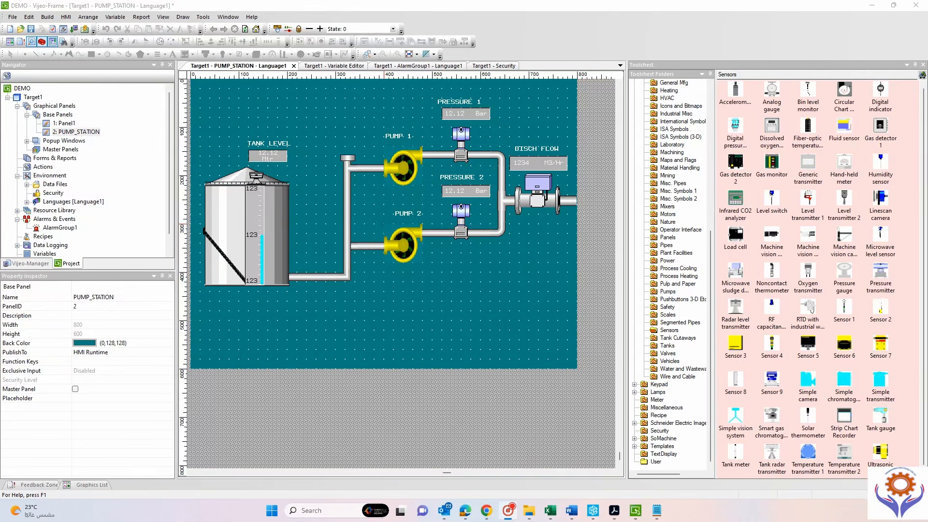
click(67, 18)
mouse_move(50, 18)
click(92, 100)
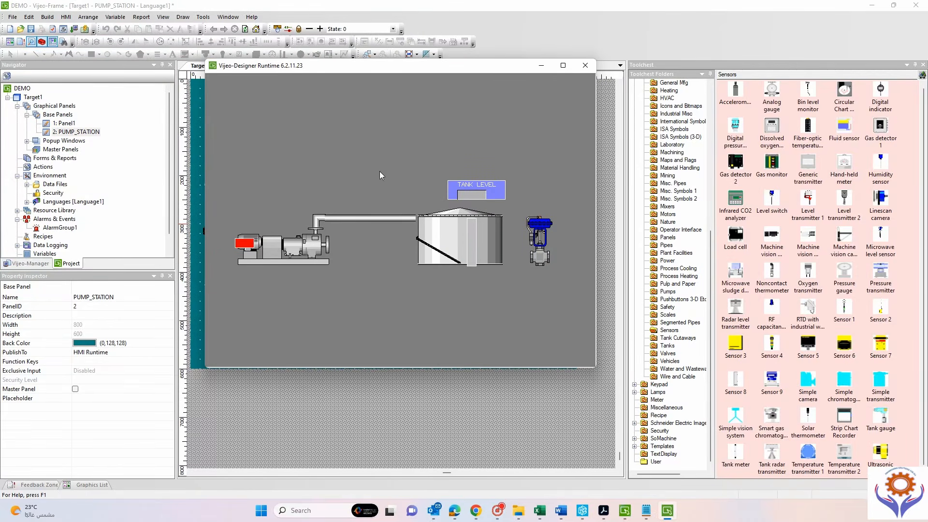
click(584, 66)
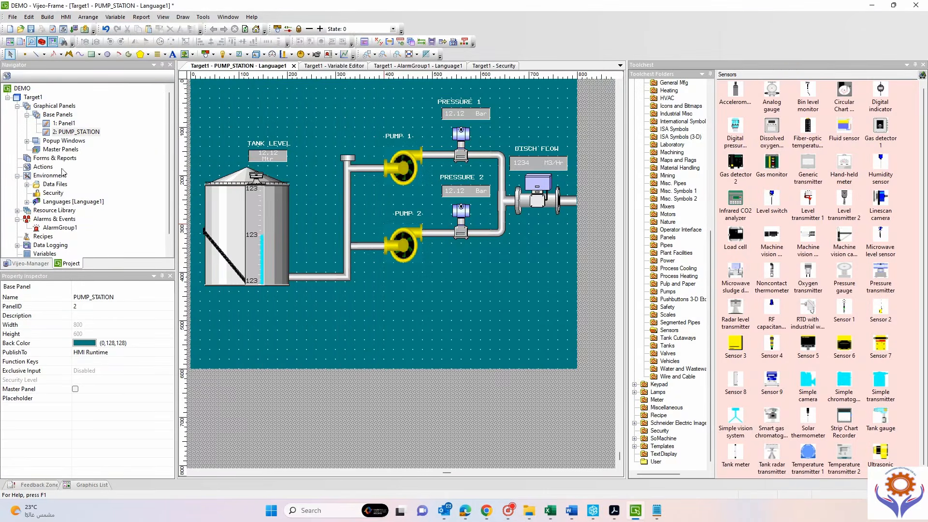
Open Panel1 in the editor to view its contents, and return to the PUMP_STATION panel.
double_click(64, 124)
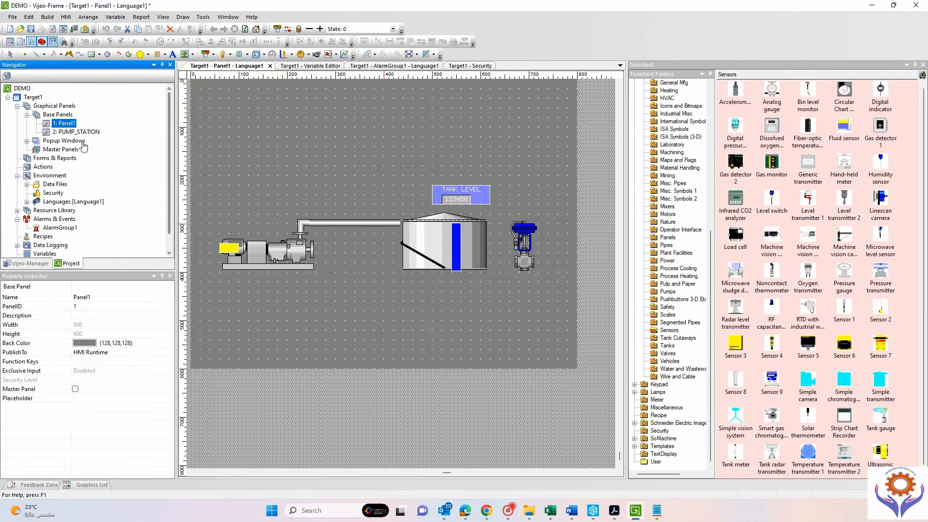
double_click(79, 132)
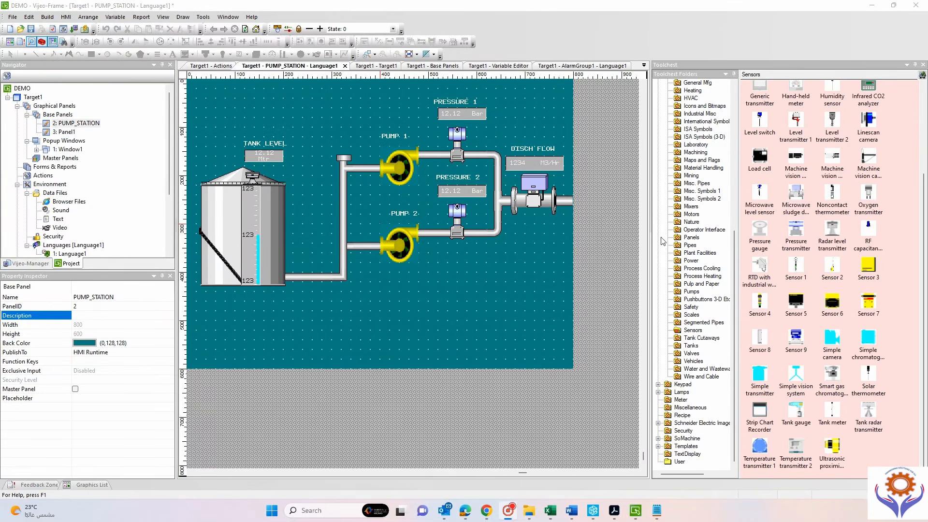
click(66, 17)
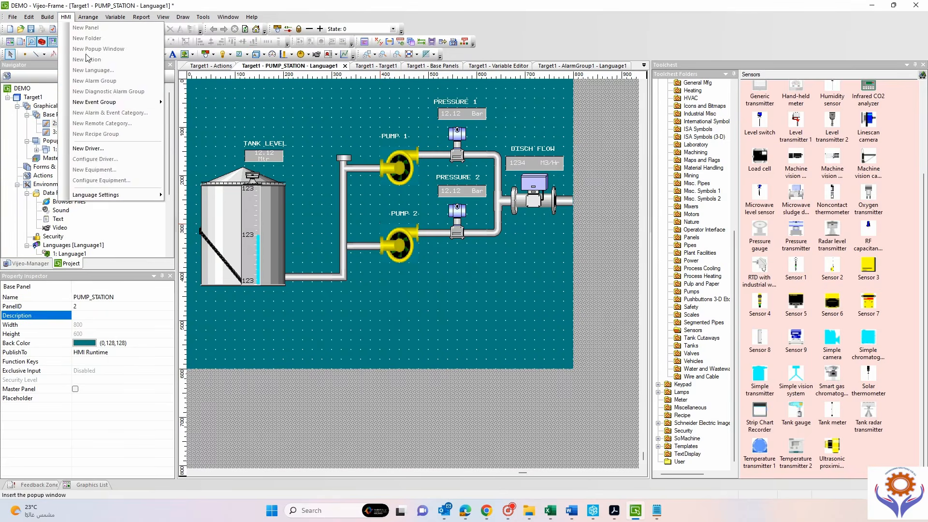
mouse_move(48, 20)
click(126, 188)
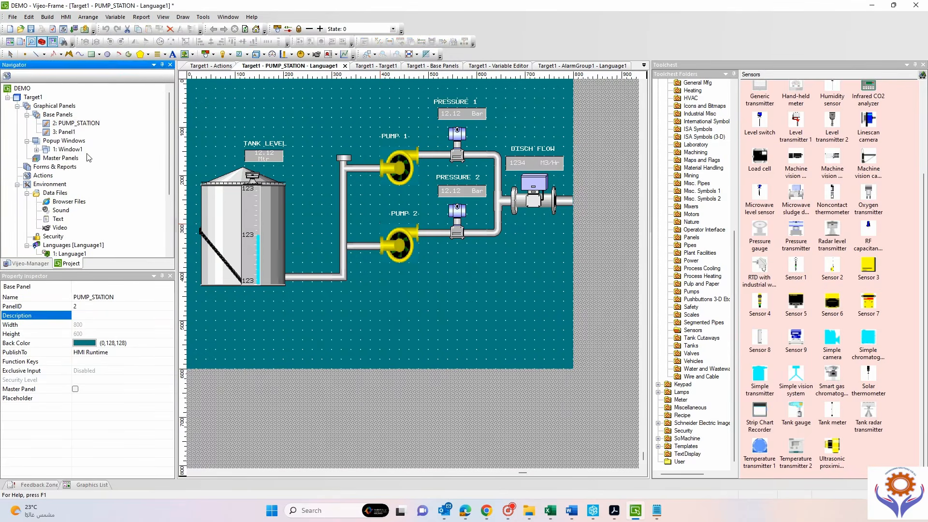
Renumber the PUMP_STATION base panel as panel 1 in the project tree.
click(68, 124)
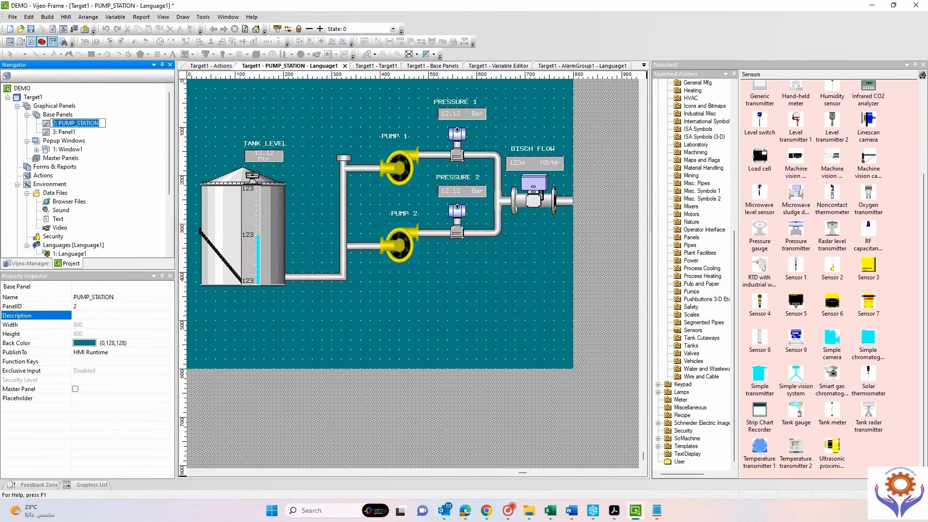
click(57, 124)
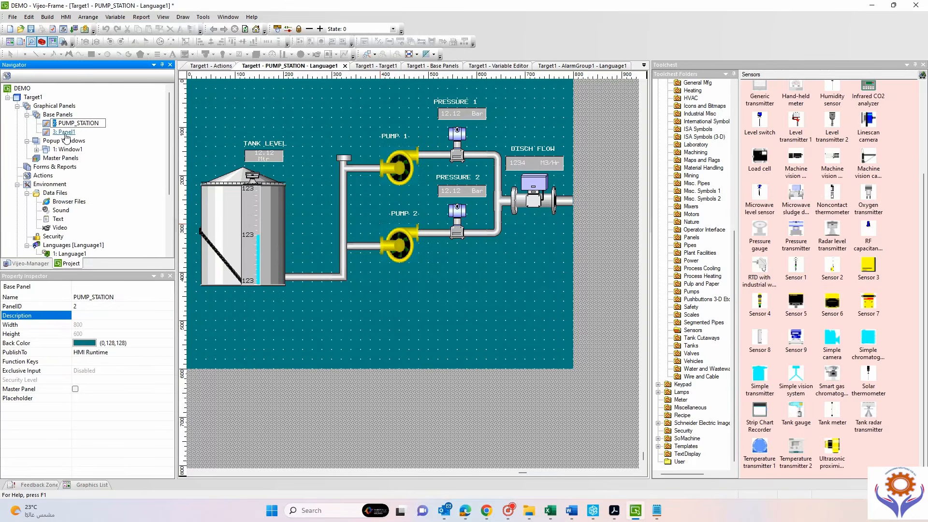
key(BackSpace)
text(1:)
key(Return)
Open Panel1 and set its PanelID to 2.
double_click(64, 132)
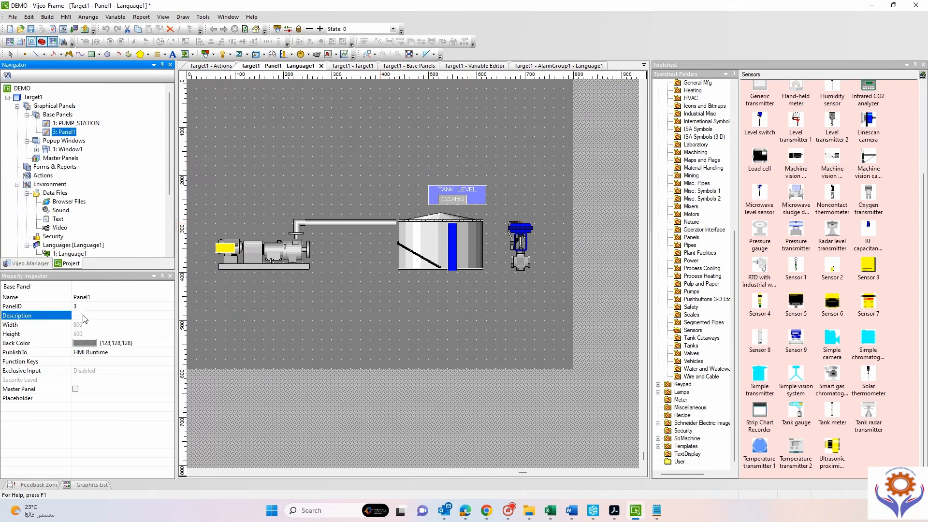
click(82, 307)
text(2)
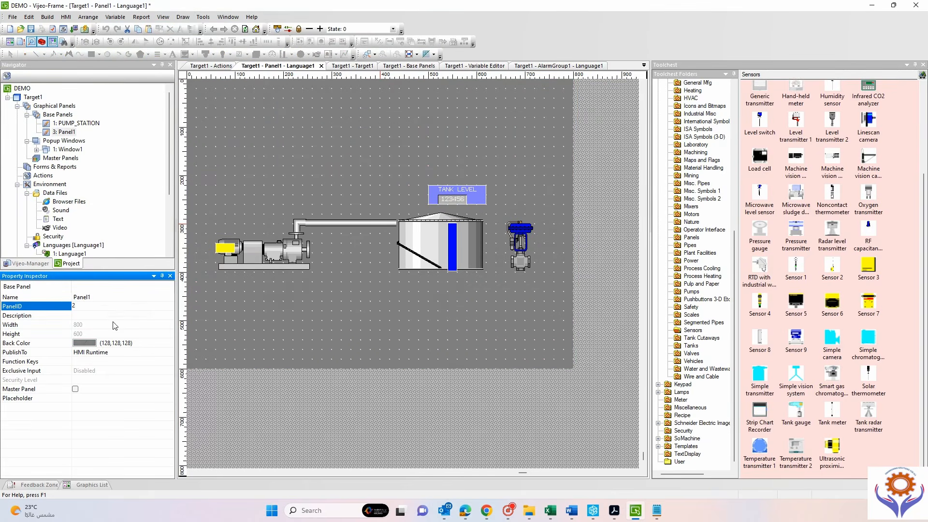
click(107, 324)
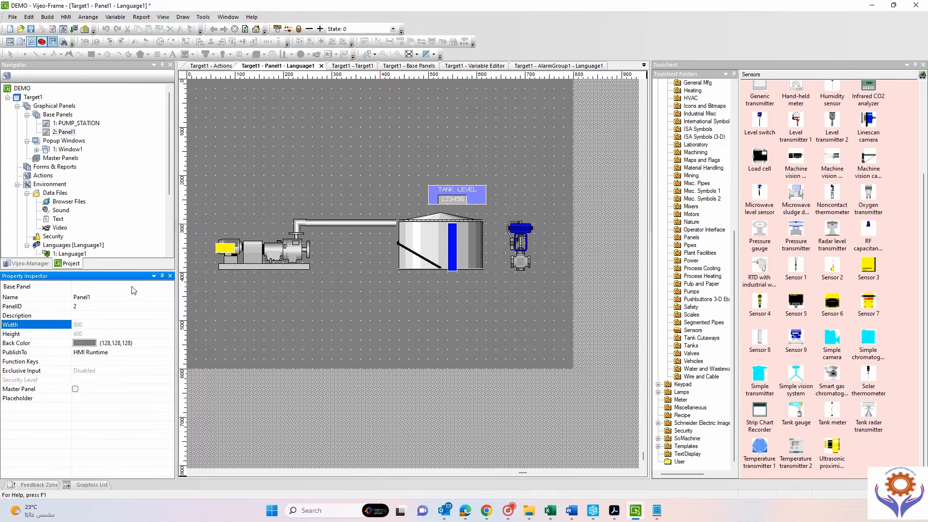
Reopen the PUMP_STATION panel and build the whole project.
click(84, 125)
click(70, 133)
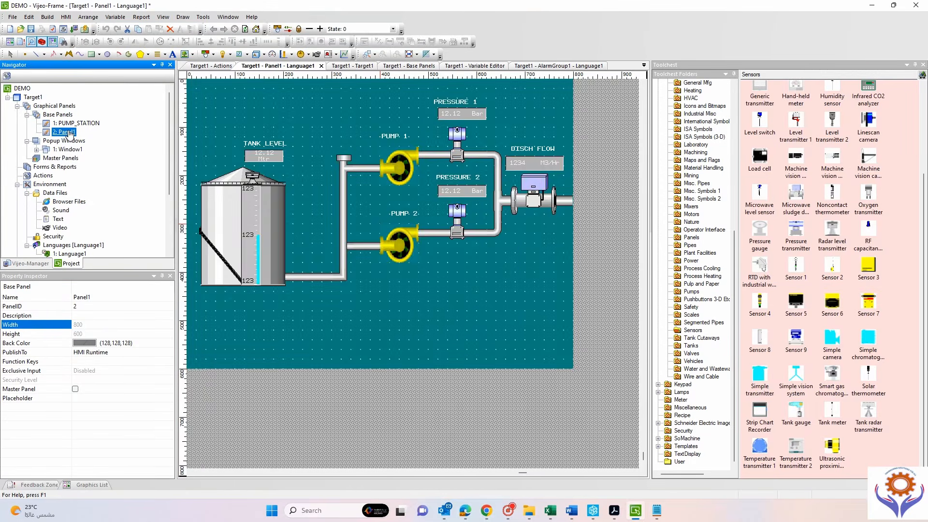
click(72, 125)
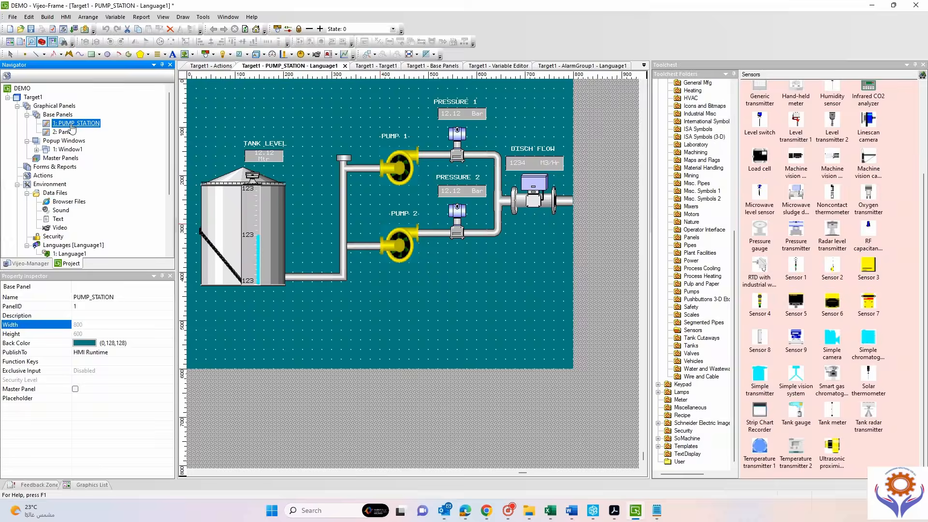
click(65, 17)
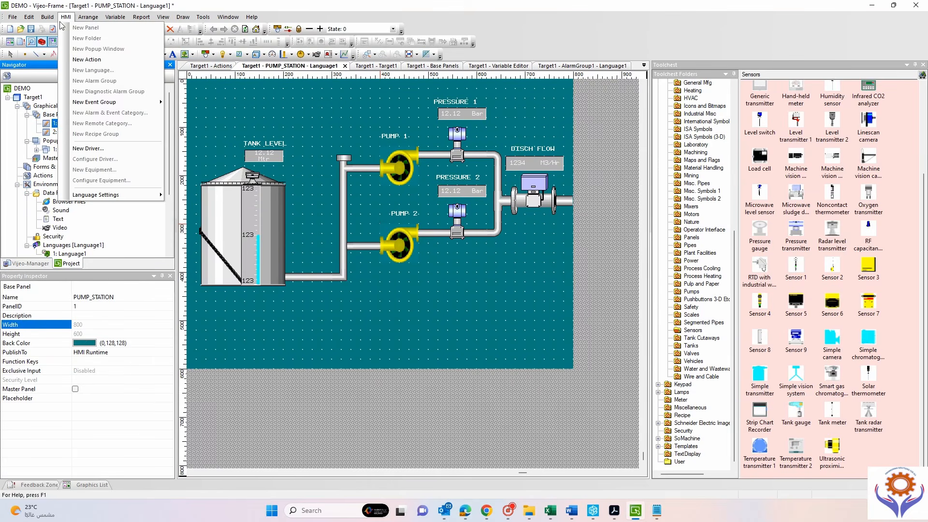
click(66, 48)
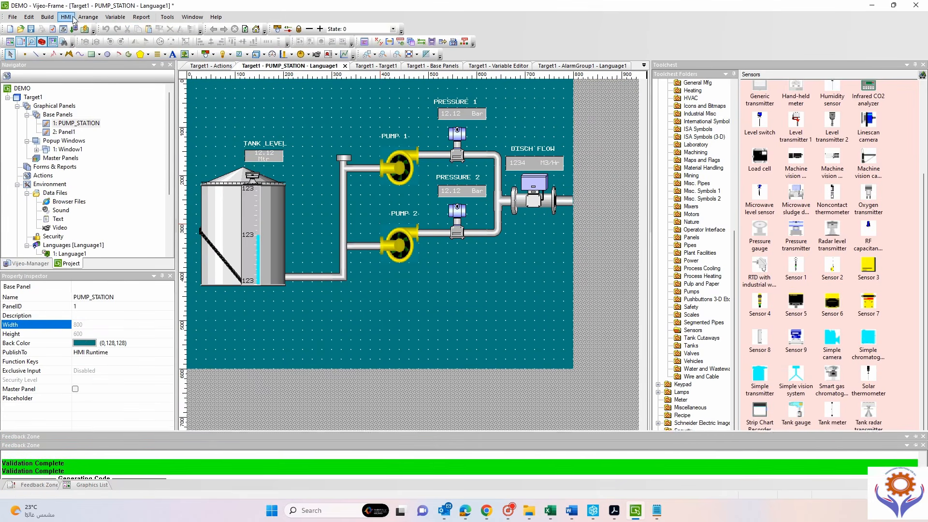
Simulate the rebuilt project, inspect the PUMP_STATION screen beside the editor, and dismiss the system message before closing the runtime.
click(52, 18)
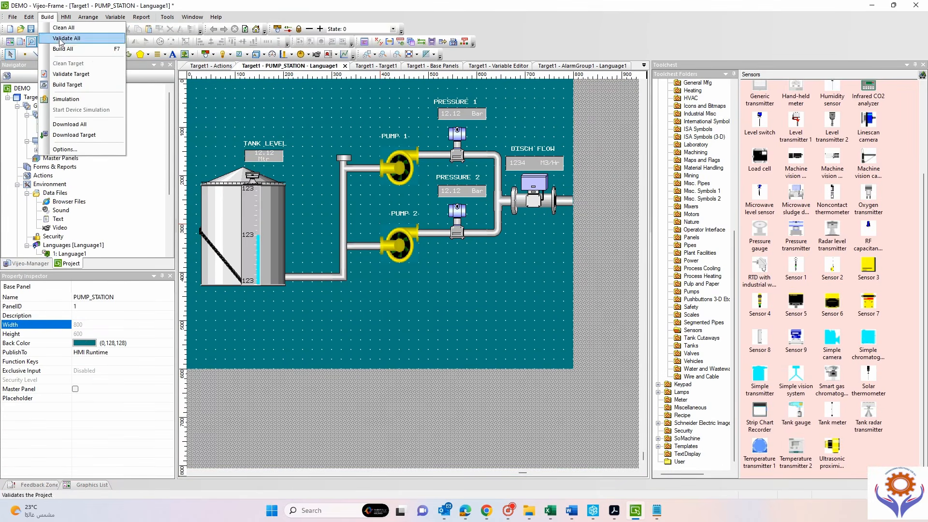
click(77, 100)
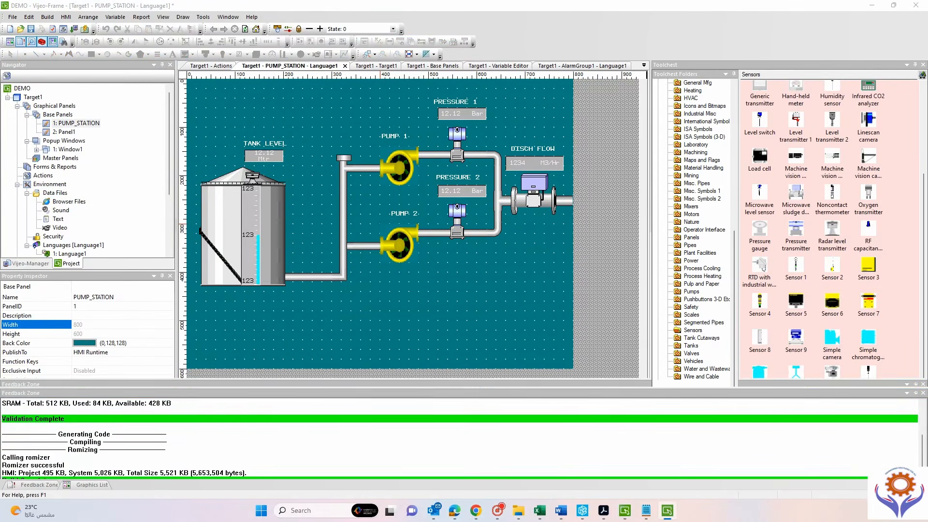
drag(339, 60, 688, 75)
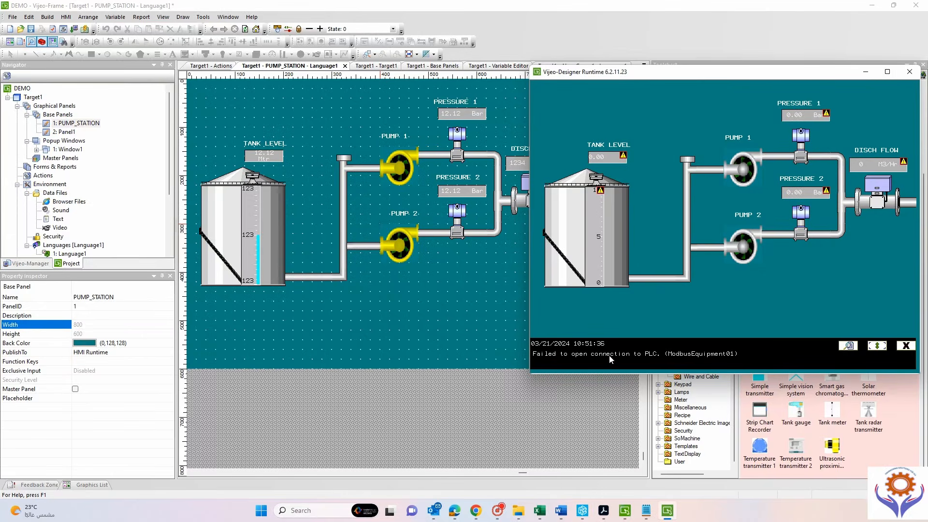
drag(717, 73, 506, 212)
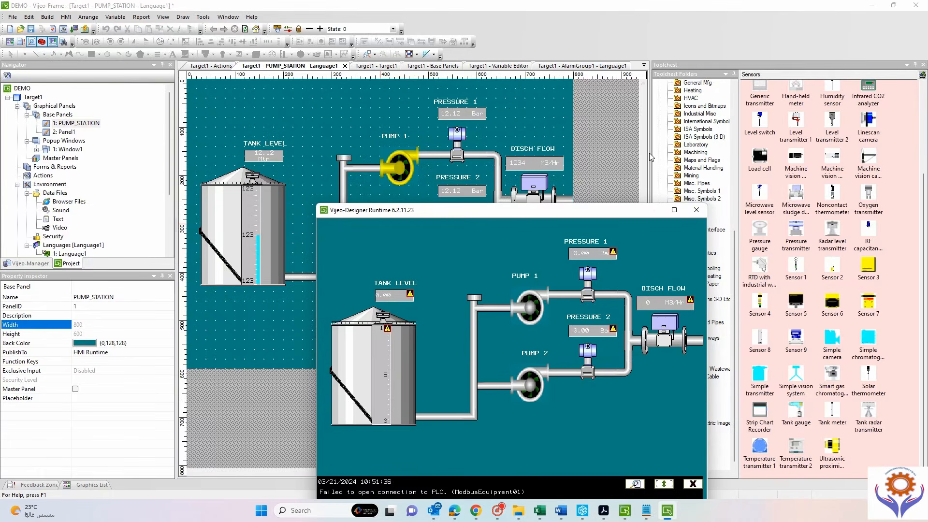
drag(602, 211, 707, 173)
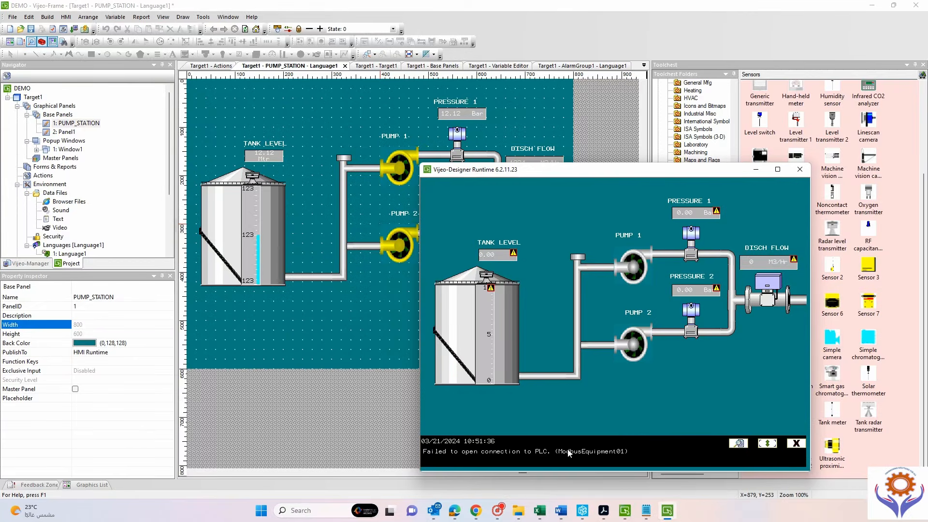
click(795, 444)
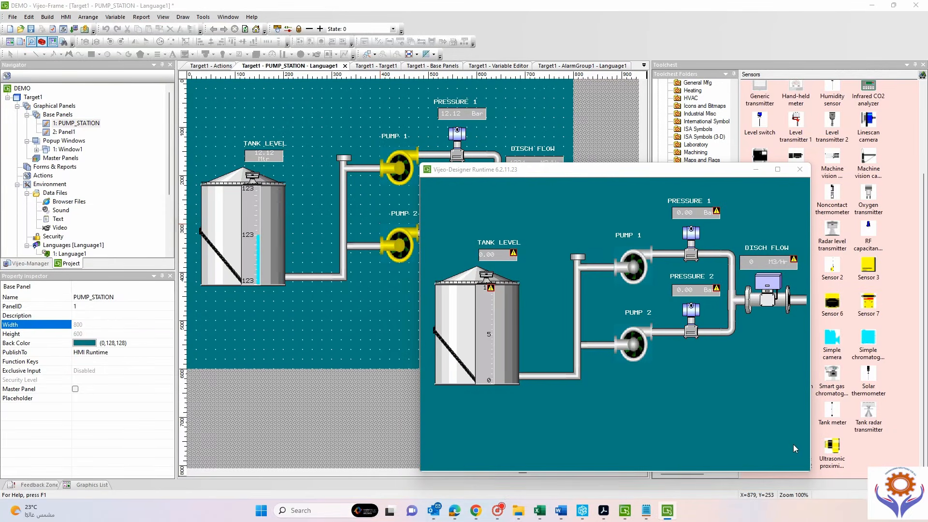
click(798, 169)
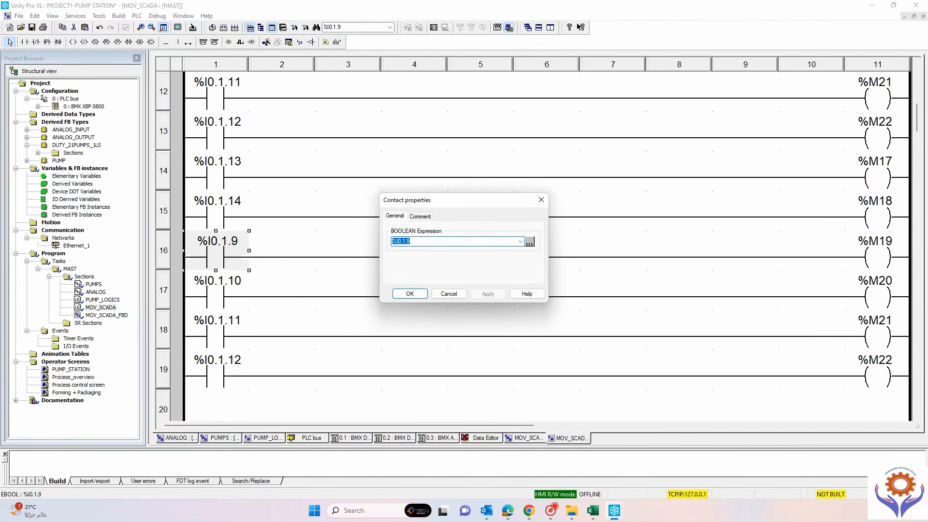
click(411, 241)
key(BackSpace)
text(1_TEMP_ALM)
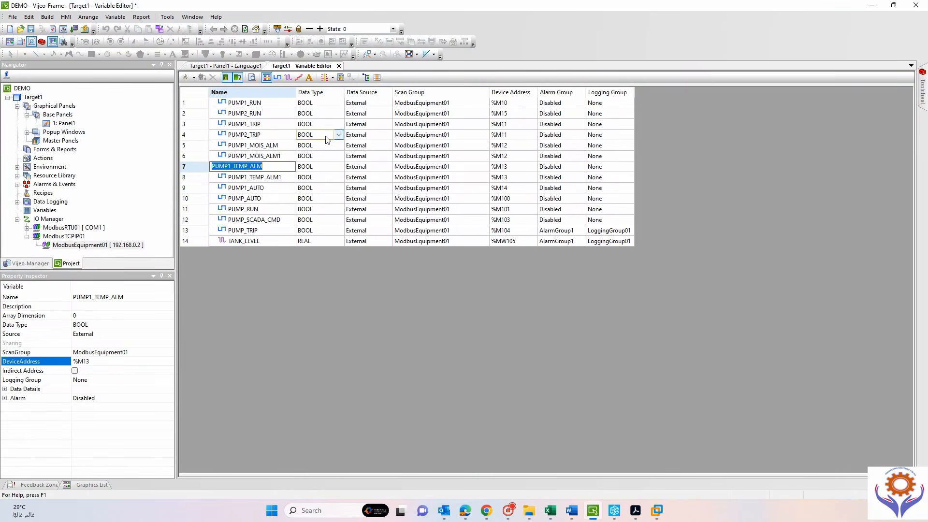
click(514, 137)
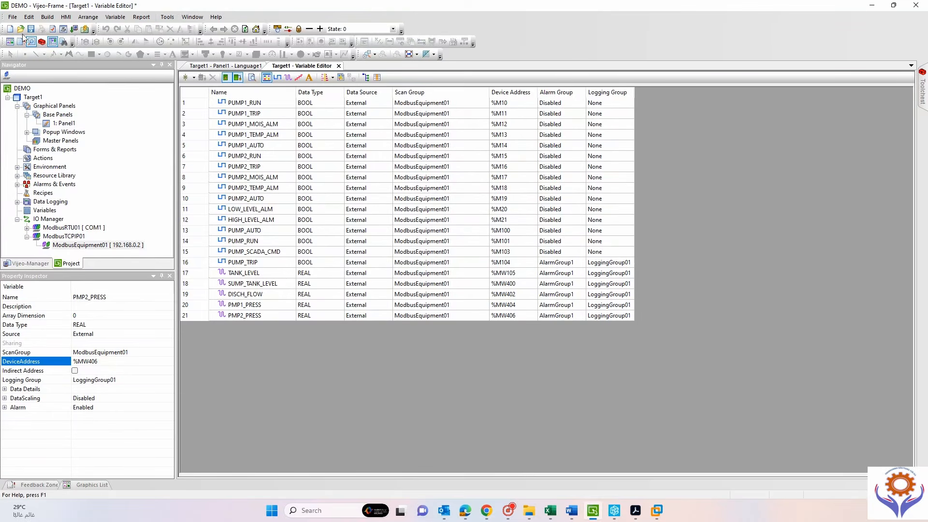
click(31, 30)
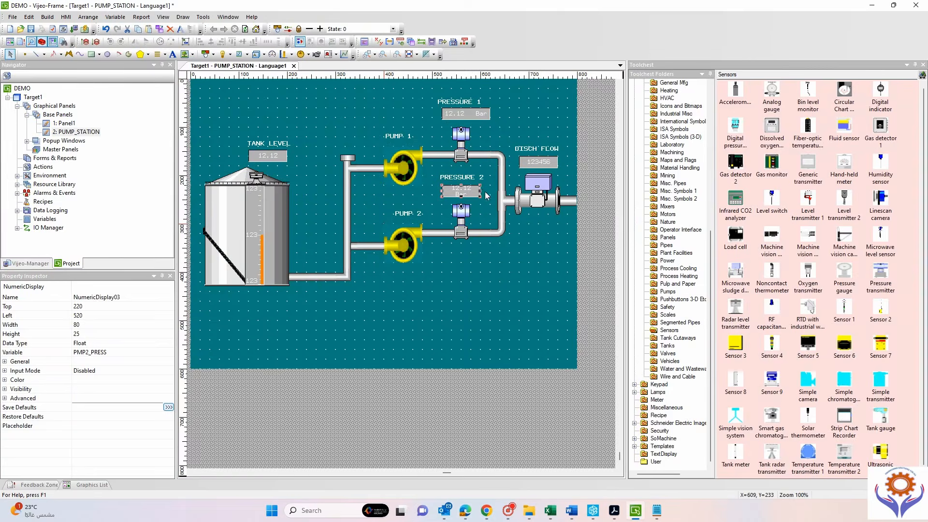
drag(481, 191, 489, 190)
click(472, 286)
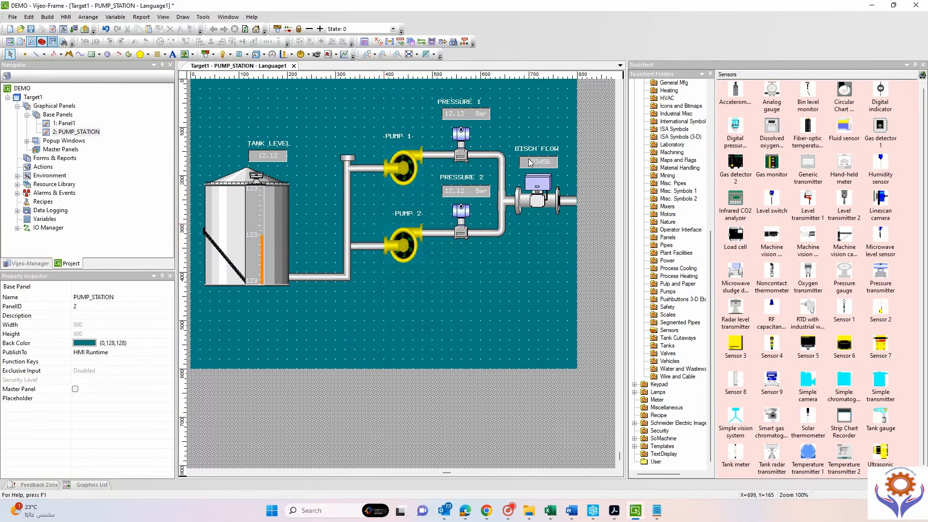
double_click(531, 160)
click(542, 334)
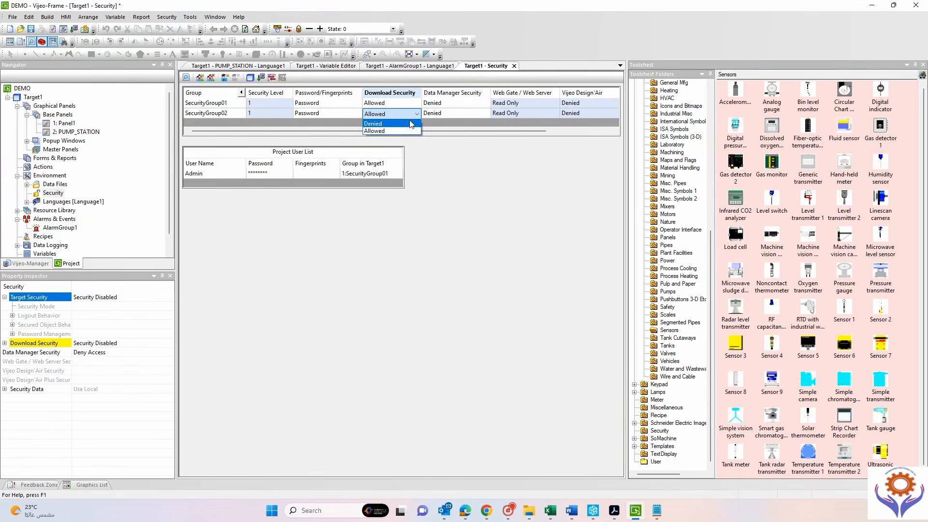
click(470, 120)
click(487, 116)
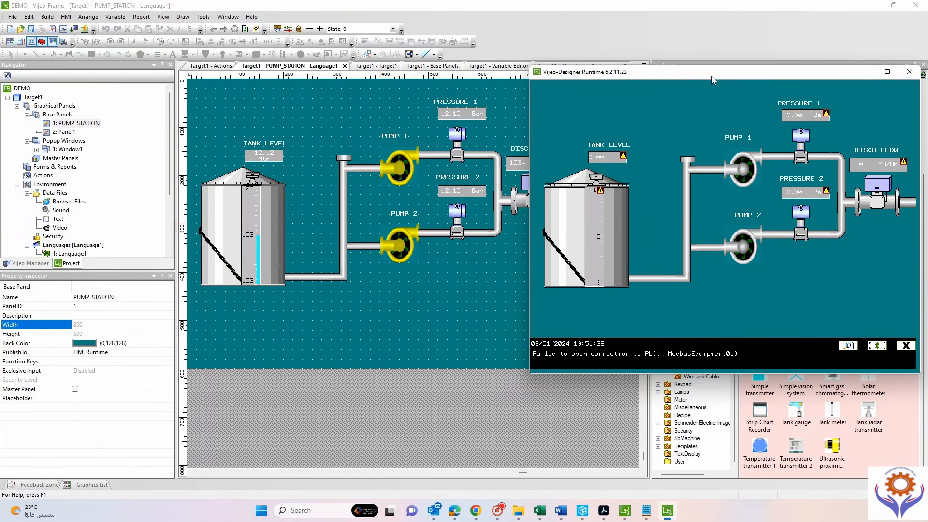
drag(711, 76, 570, 173)
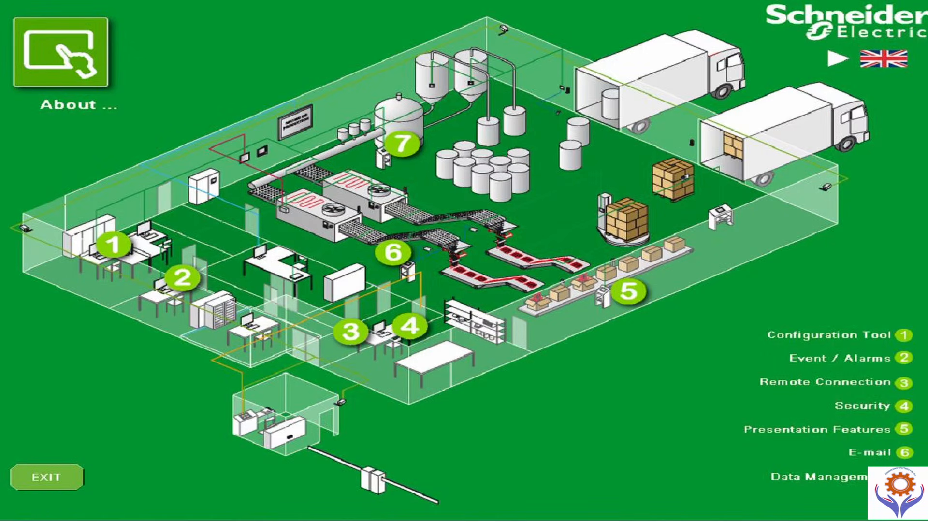